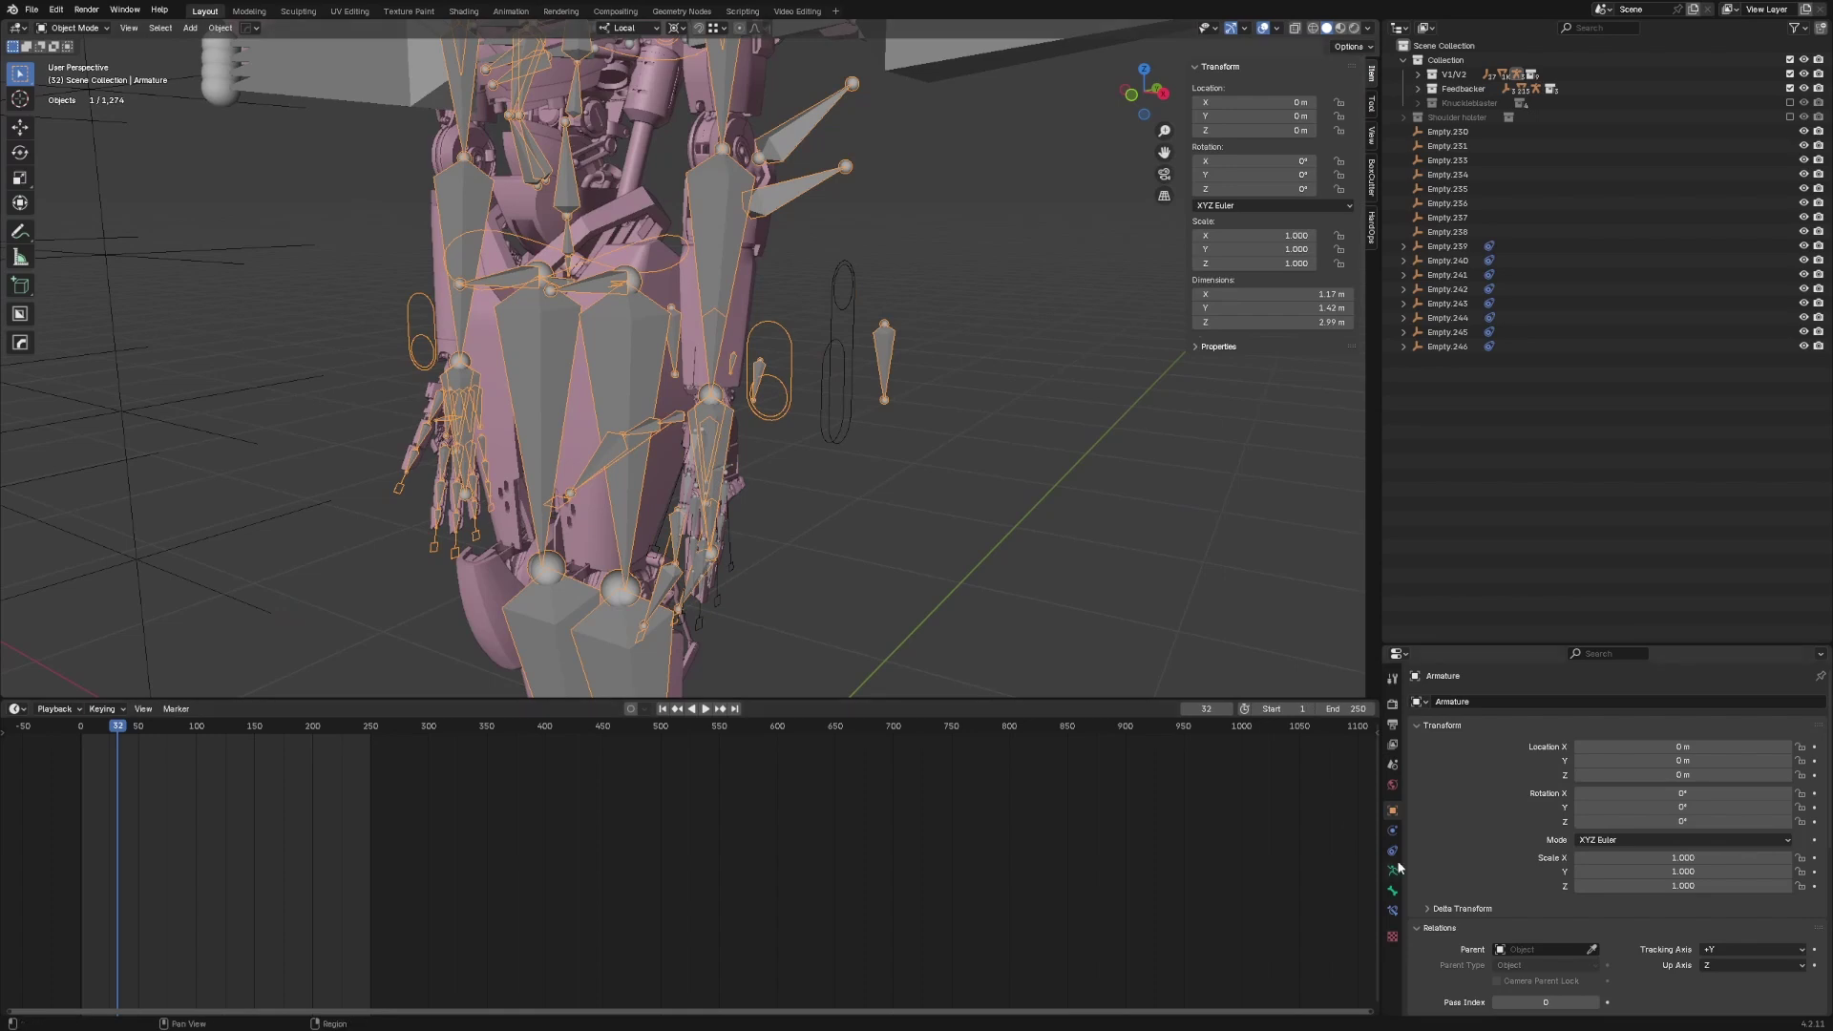
- In the armature's bone collections, hide Knuckleblaster hand General Control and show Feedbacker hand General Control
left_click(1393, 871)
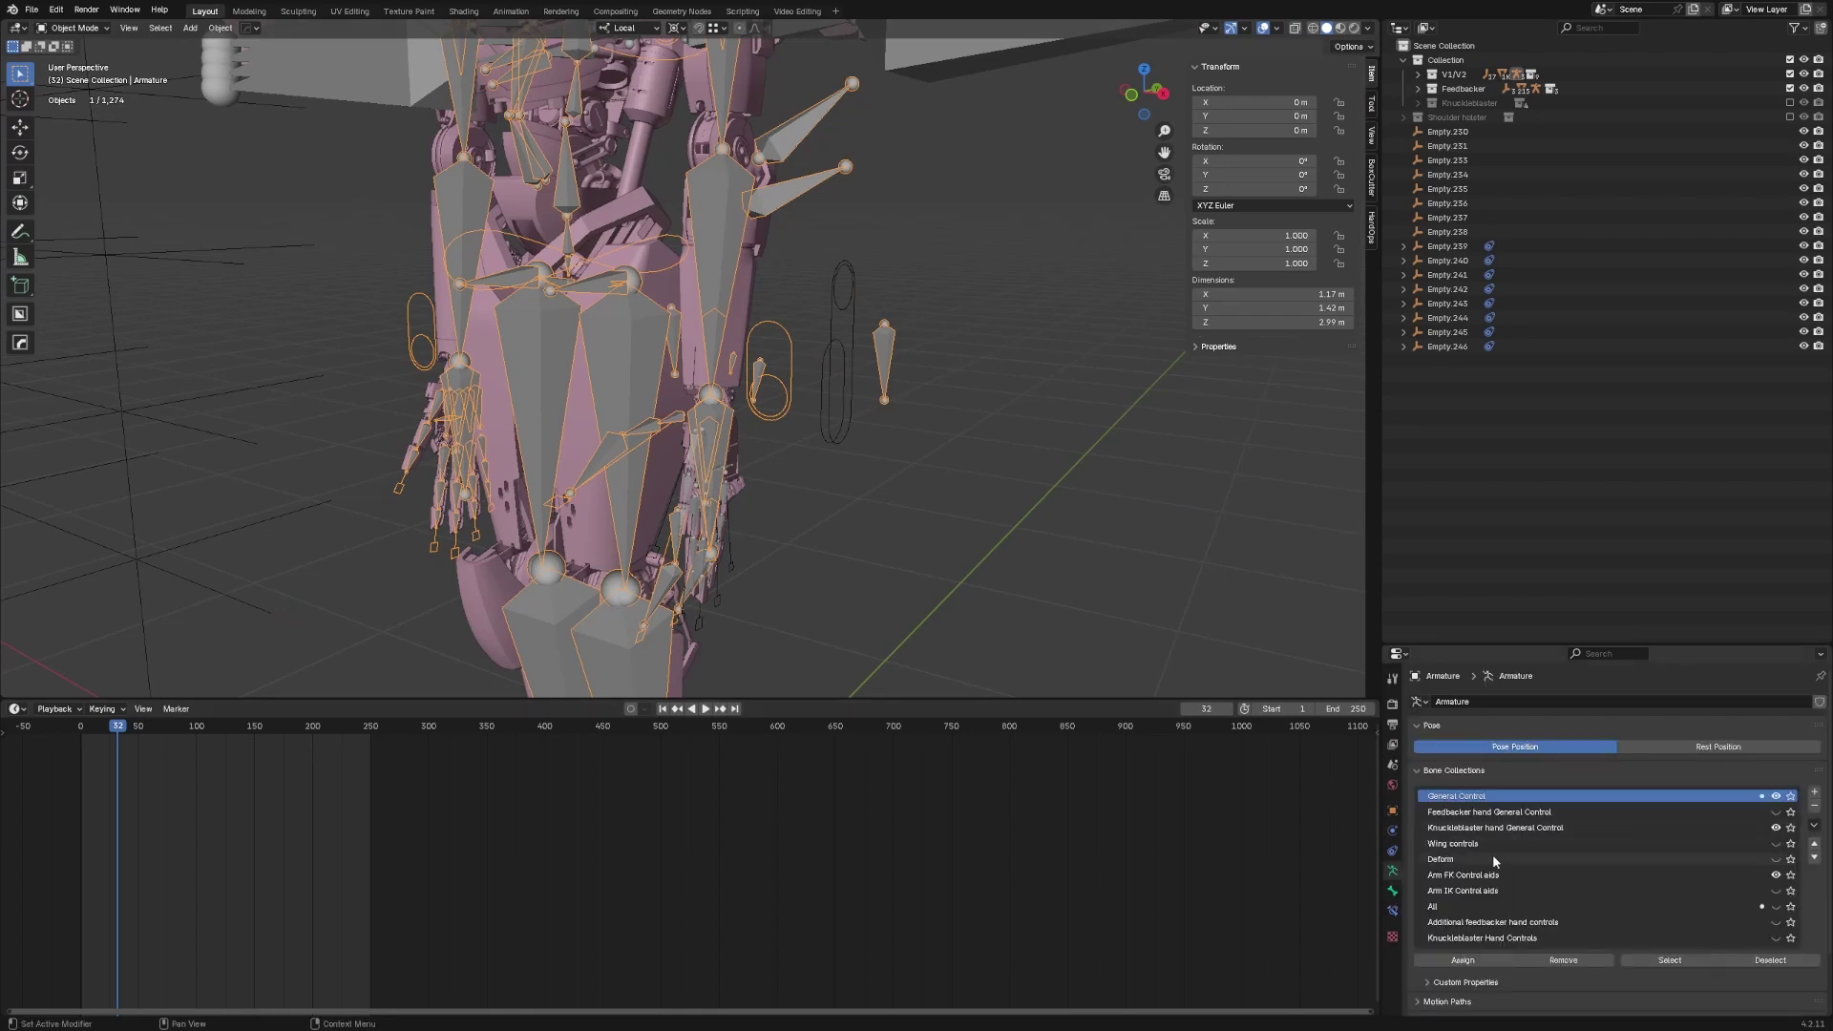
left_click(1776, 828)
left_click(1776, 813)
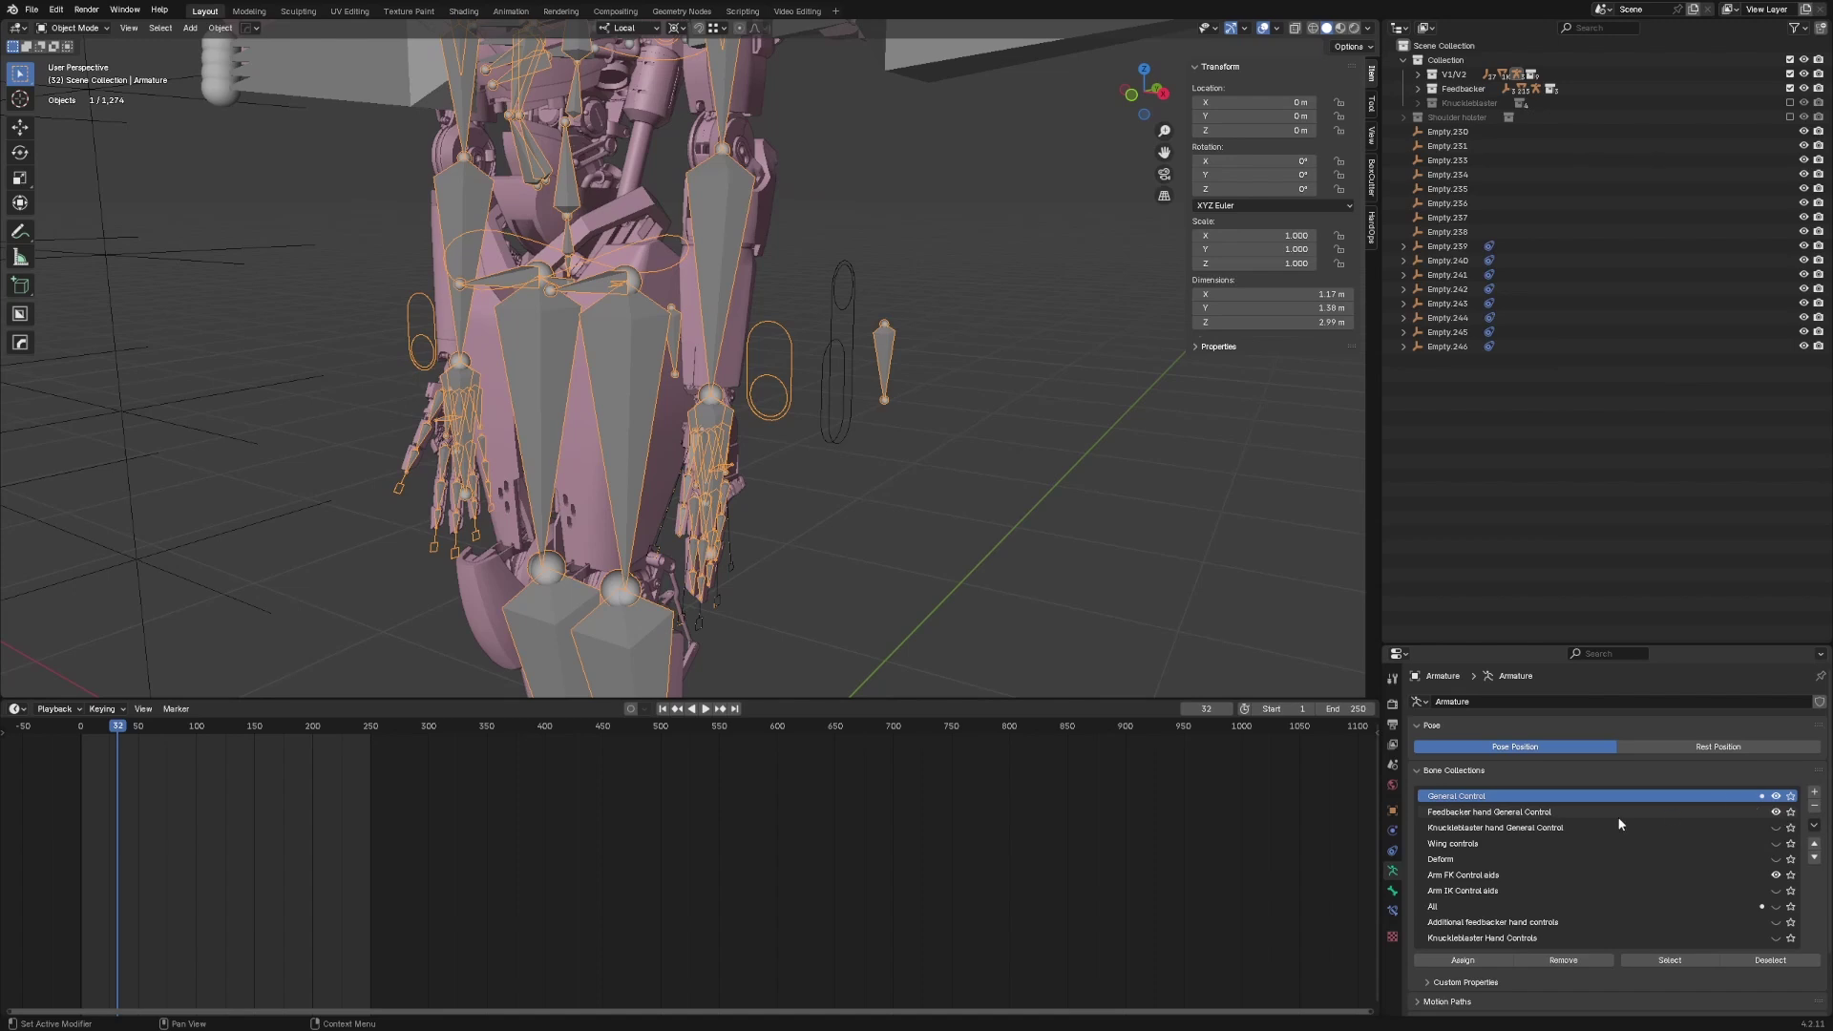
- Rename the Feedbacker hand General Control bone collection to "Feedbacker/whiplash hand General Control"
left_click(1525, 814)
double_click(1525, 815)
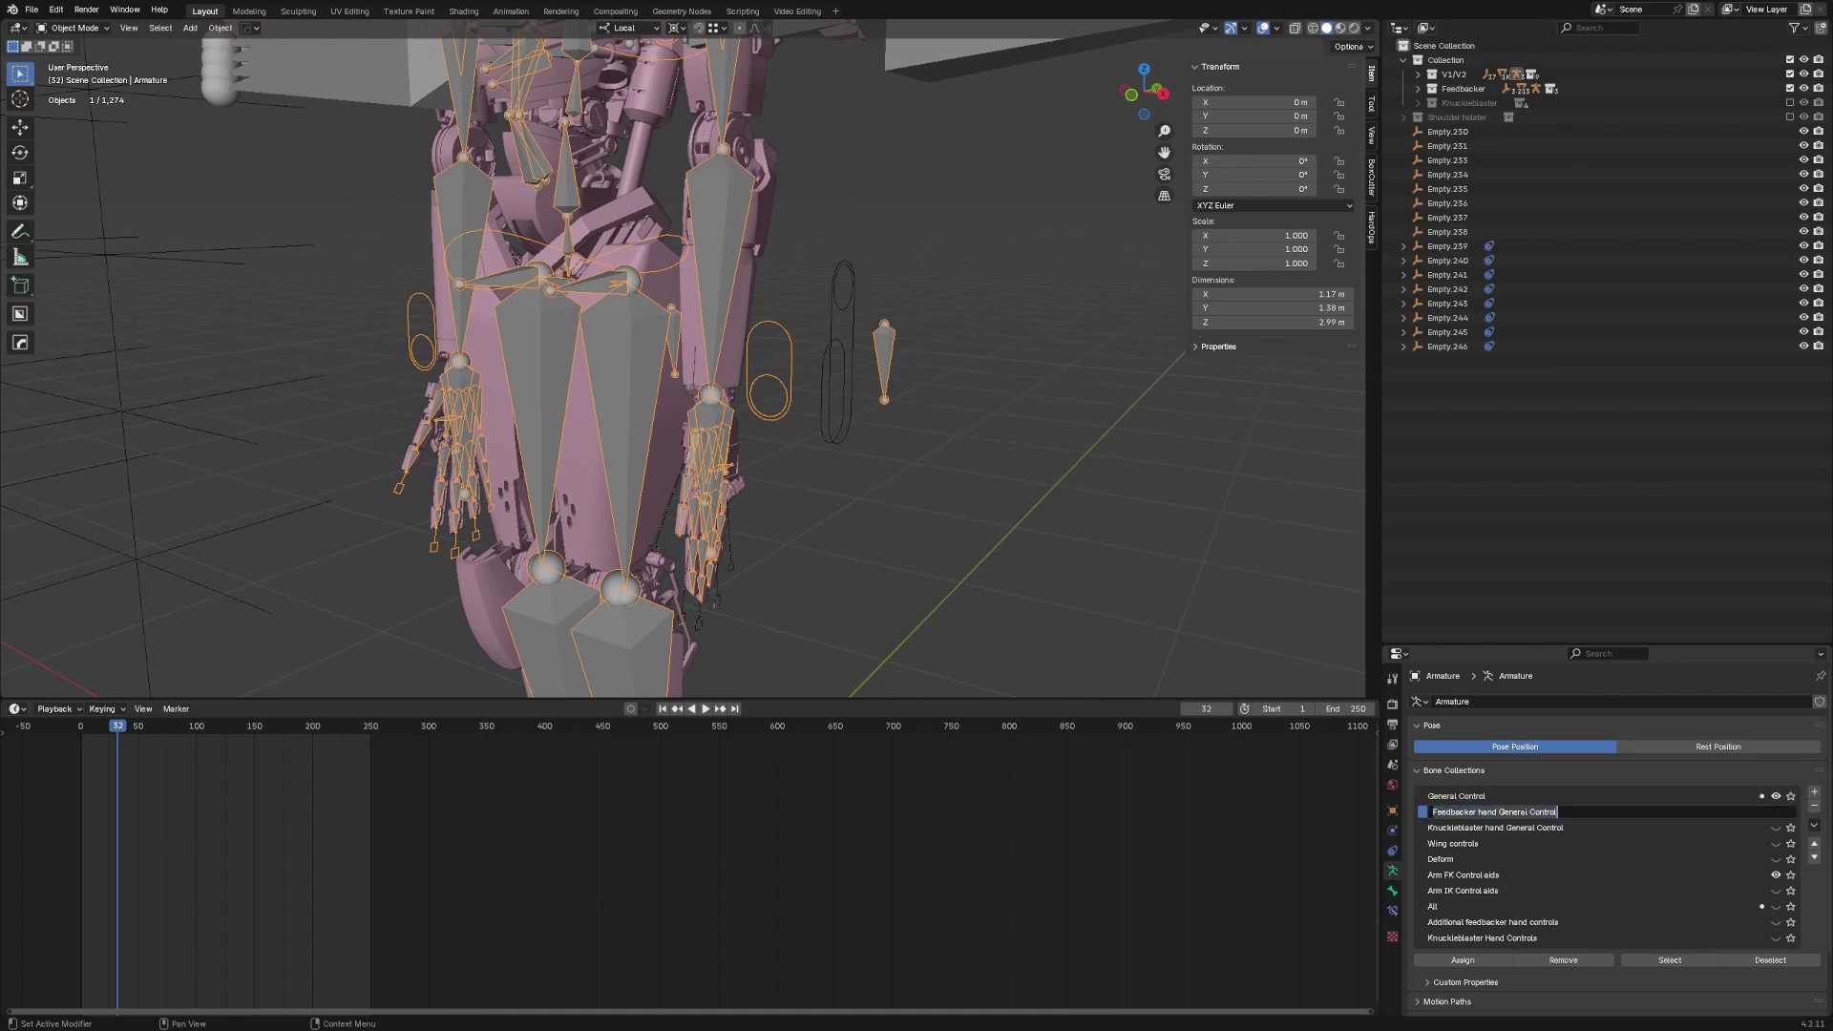
key("End")
key("BackSpace")
key("Right")
type("/")
key("BackSpace")
type("/whiplash")
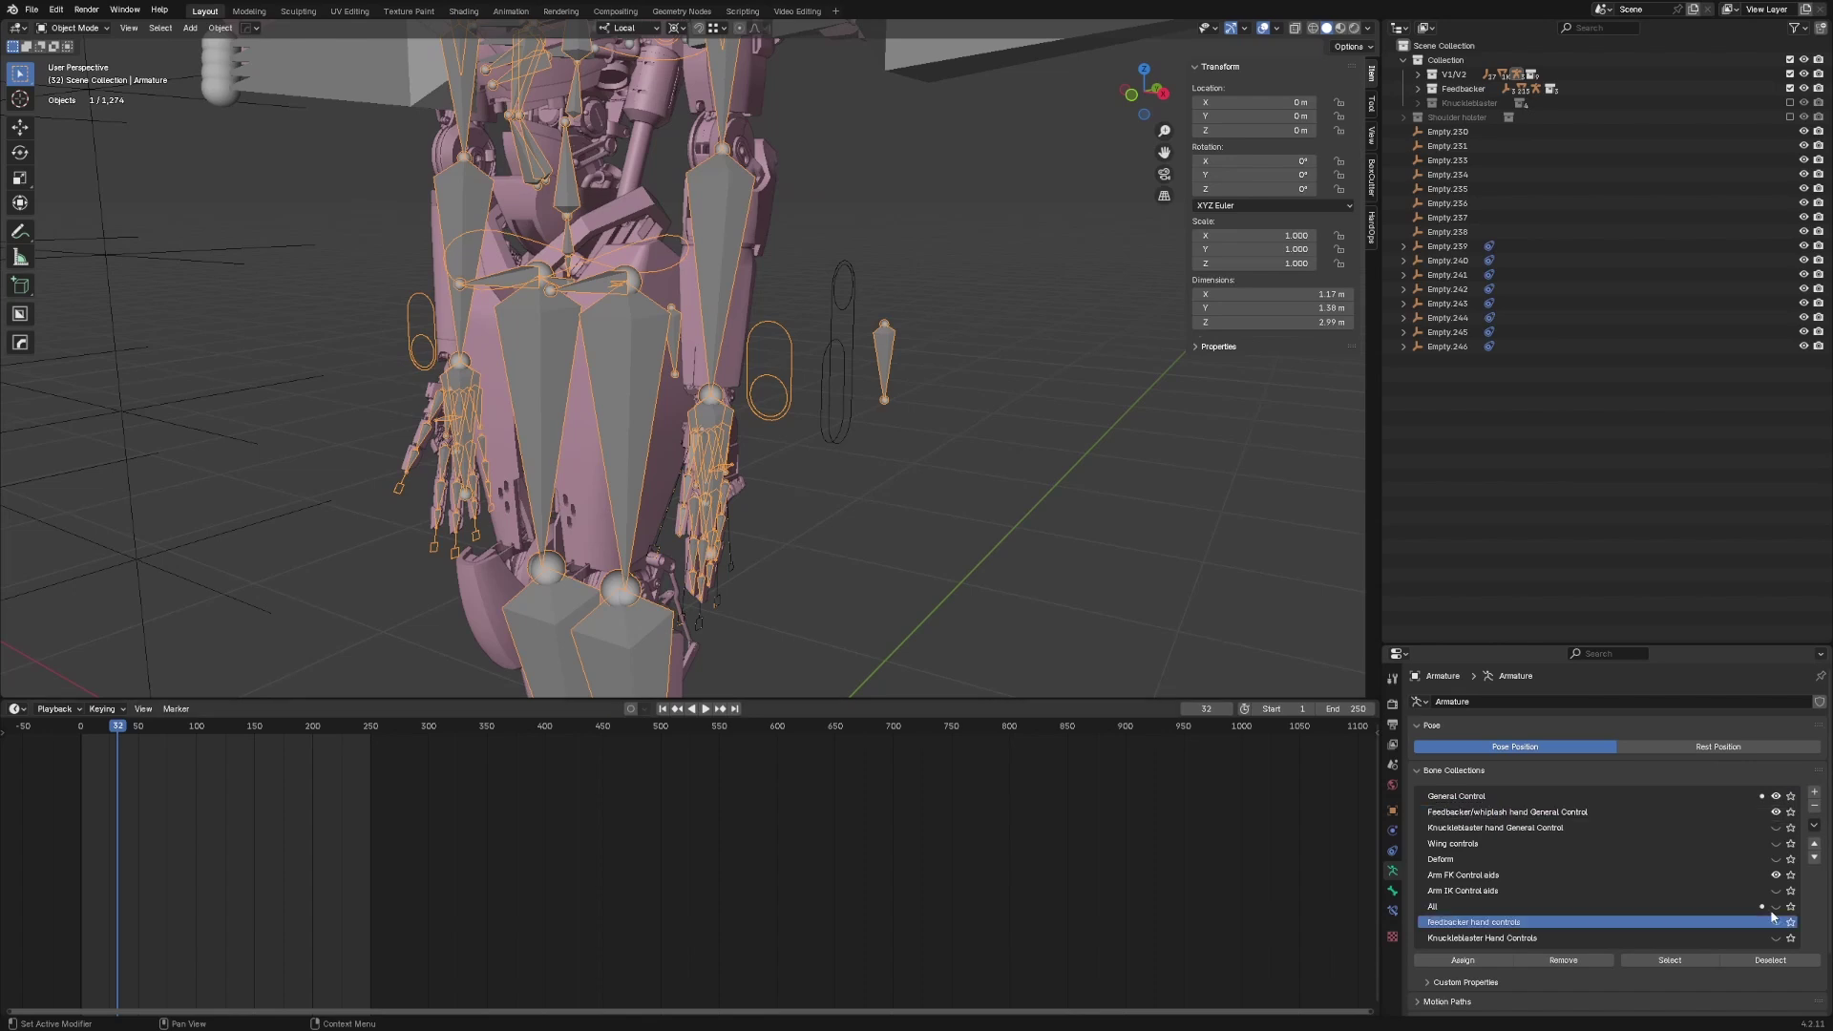
- Hide the Arm FK Control aids and Feedbacker/whiplash hand General Control bone collections, and hide the Feedbacker armature in the viewport
left_click(1776, 874)
left_click(1777, 813)
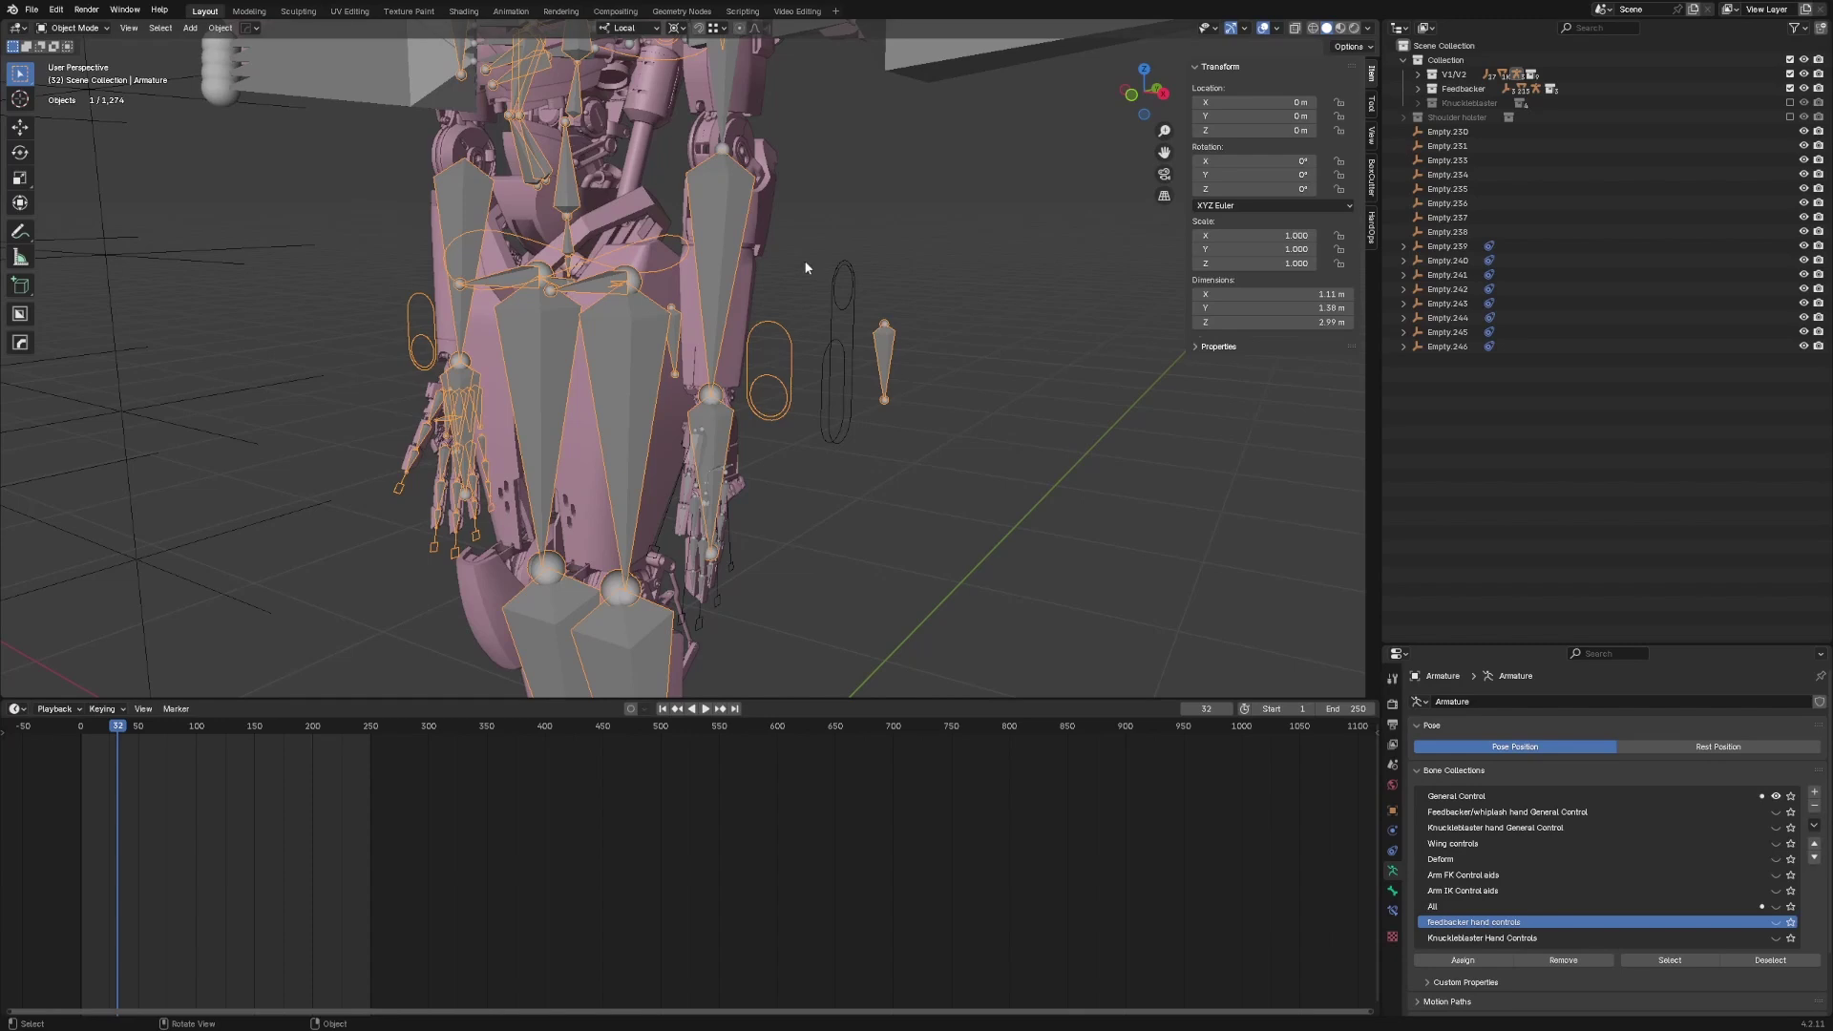
middle_click_drag(760, 119, 767, 259, "shift")
left_click(737, 228)
key("h")
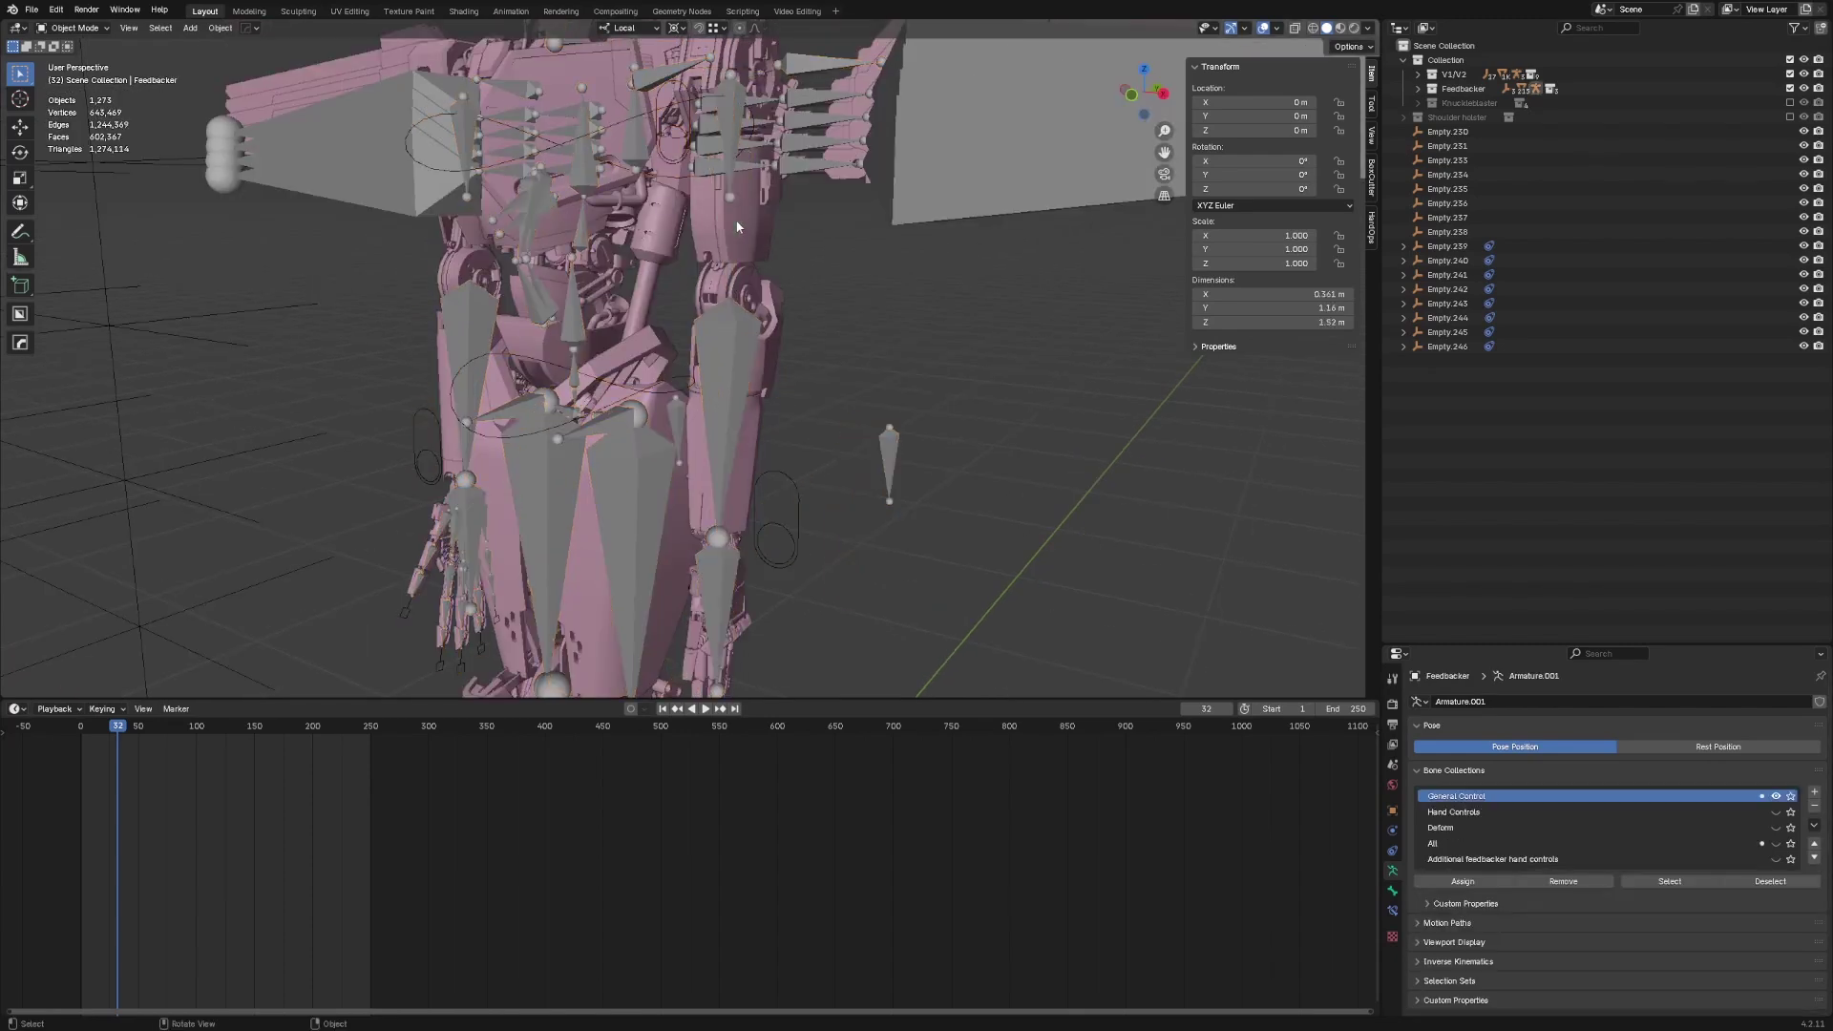
- On the main armature, check which bones the Feedbacker/whiplash hand General Control and feedbacker hand controls collections contain
left_click(744, 373)
scroll(747, 483, "down", 4, "shift")
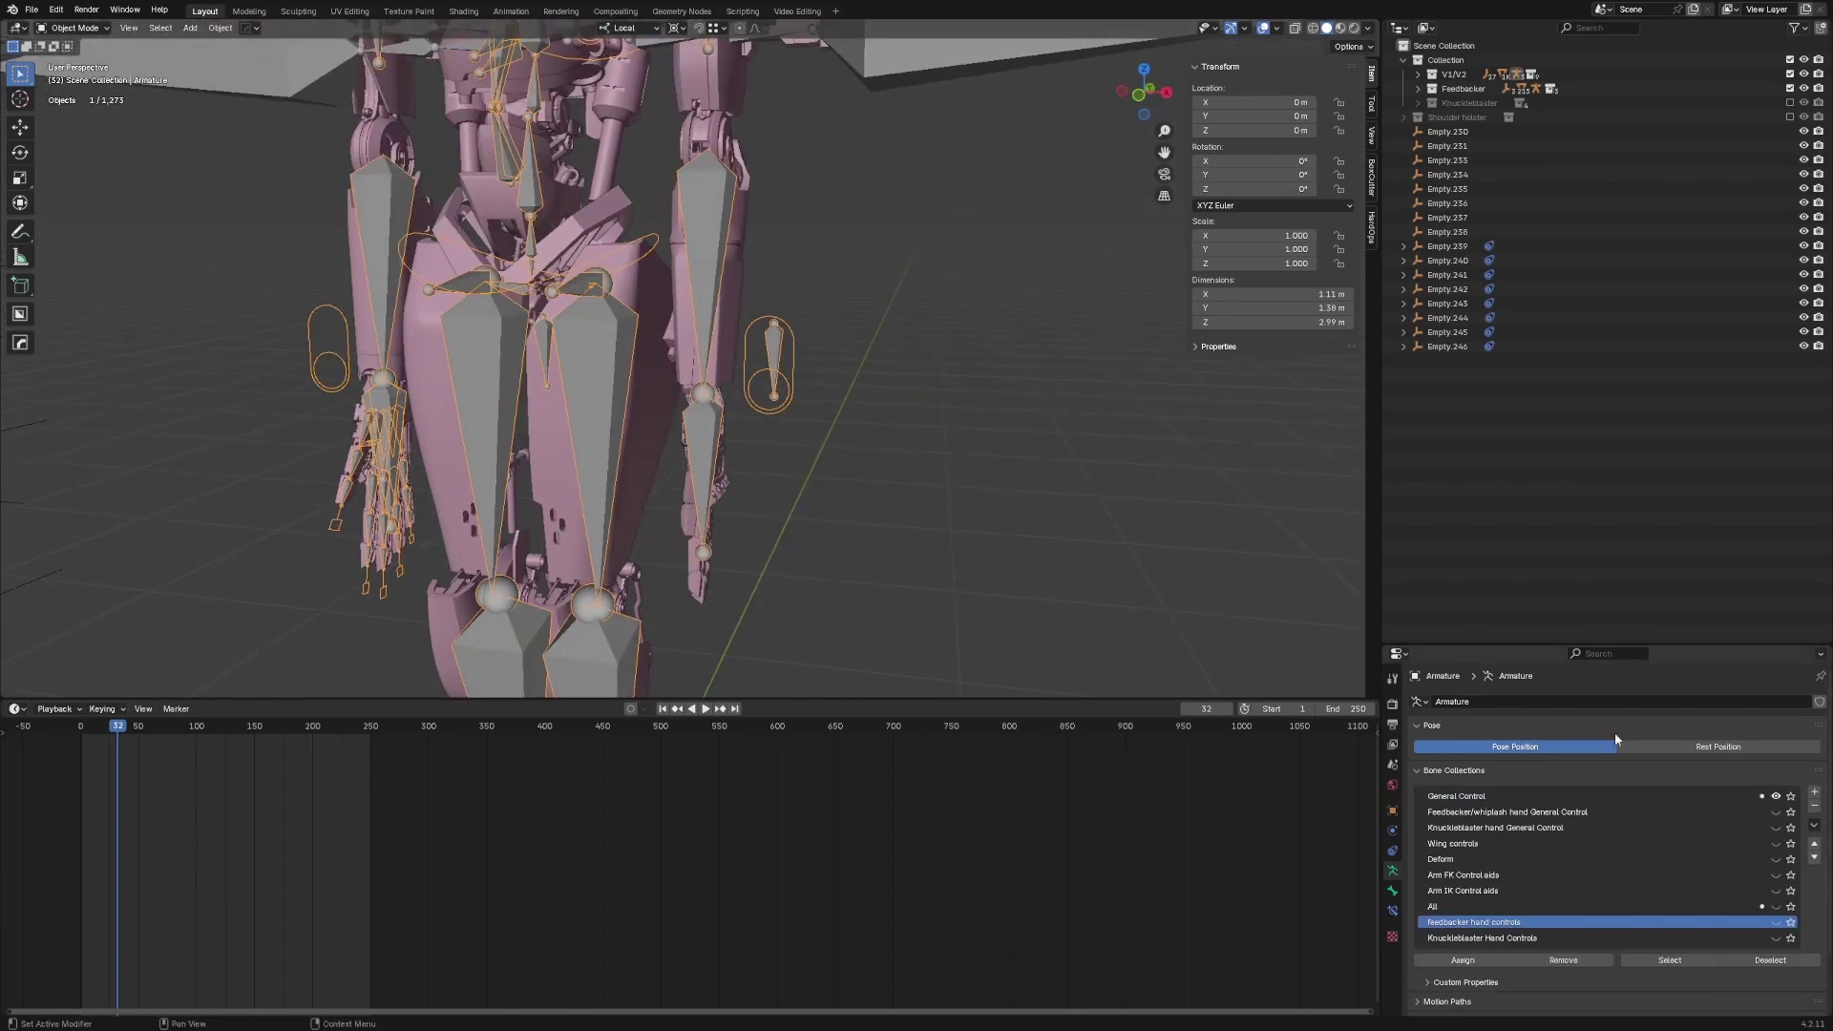
left_click(1775, 811)
left_click(1775, 812)
left_click(1778, 923)
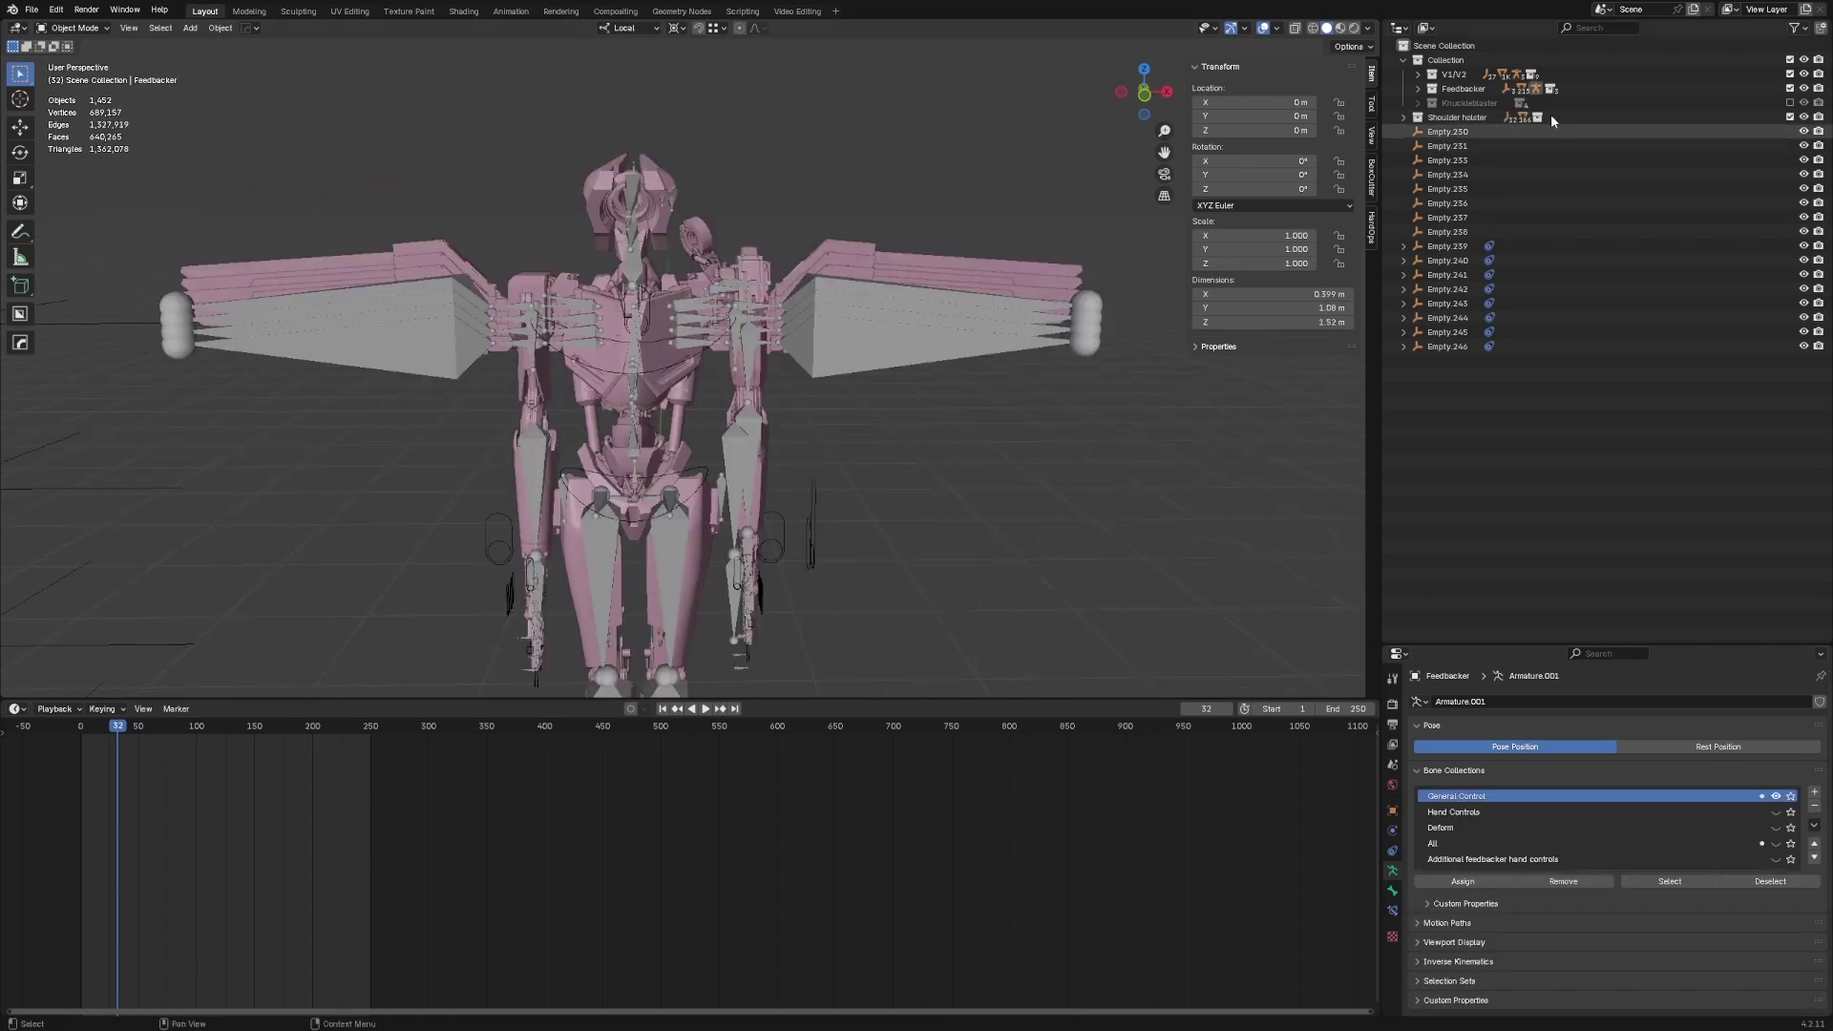
- Duplicate the Feedbacker collection and exclude the copy's hydraulics, curves and screws subcollections from the view layer
right_click(1463, 90)
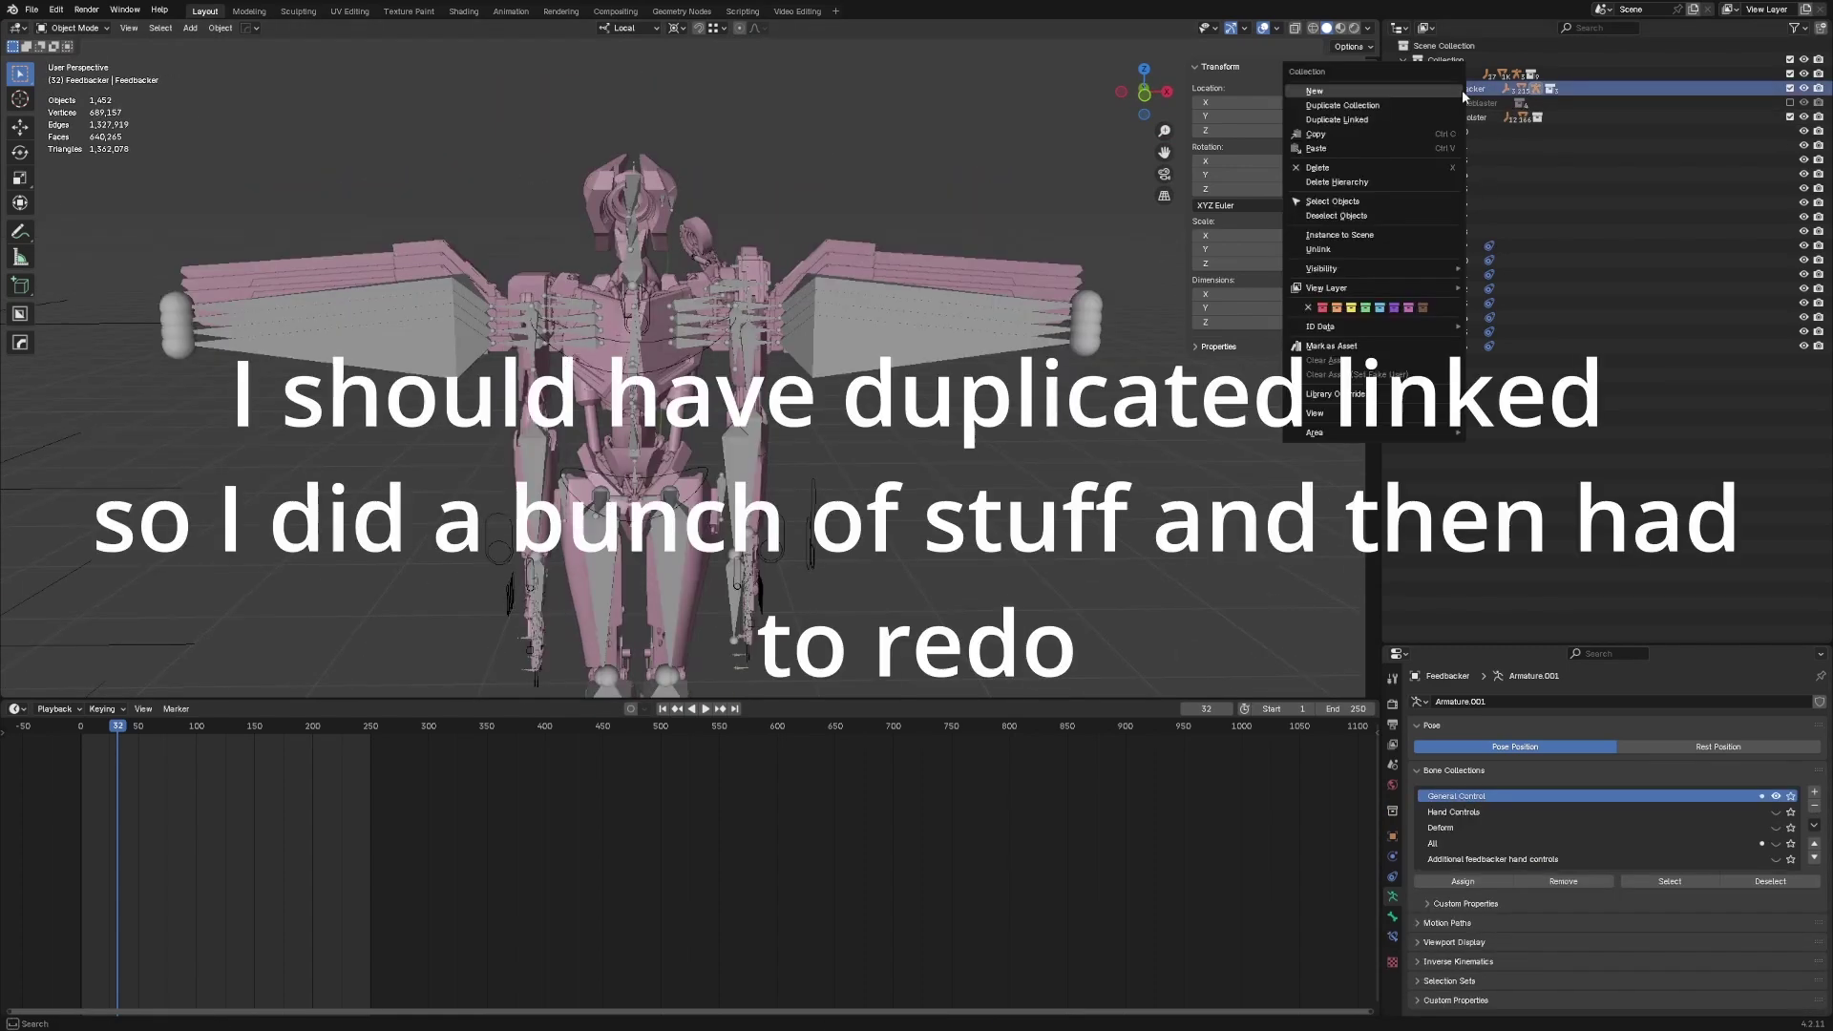
left_click(1402, 105)
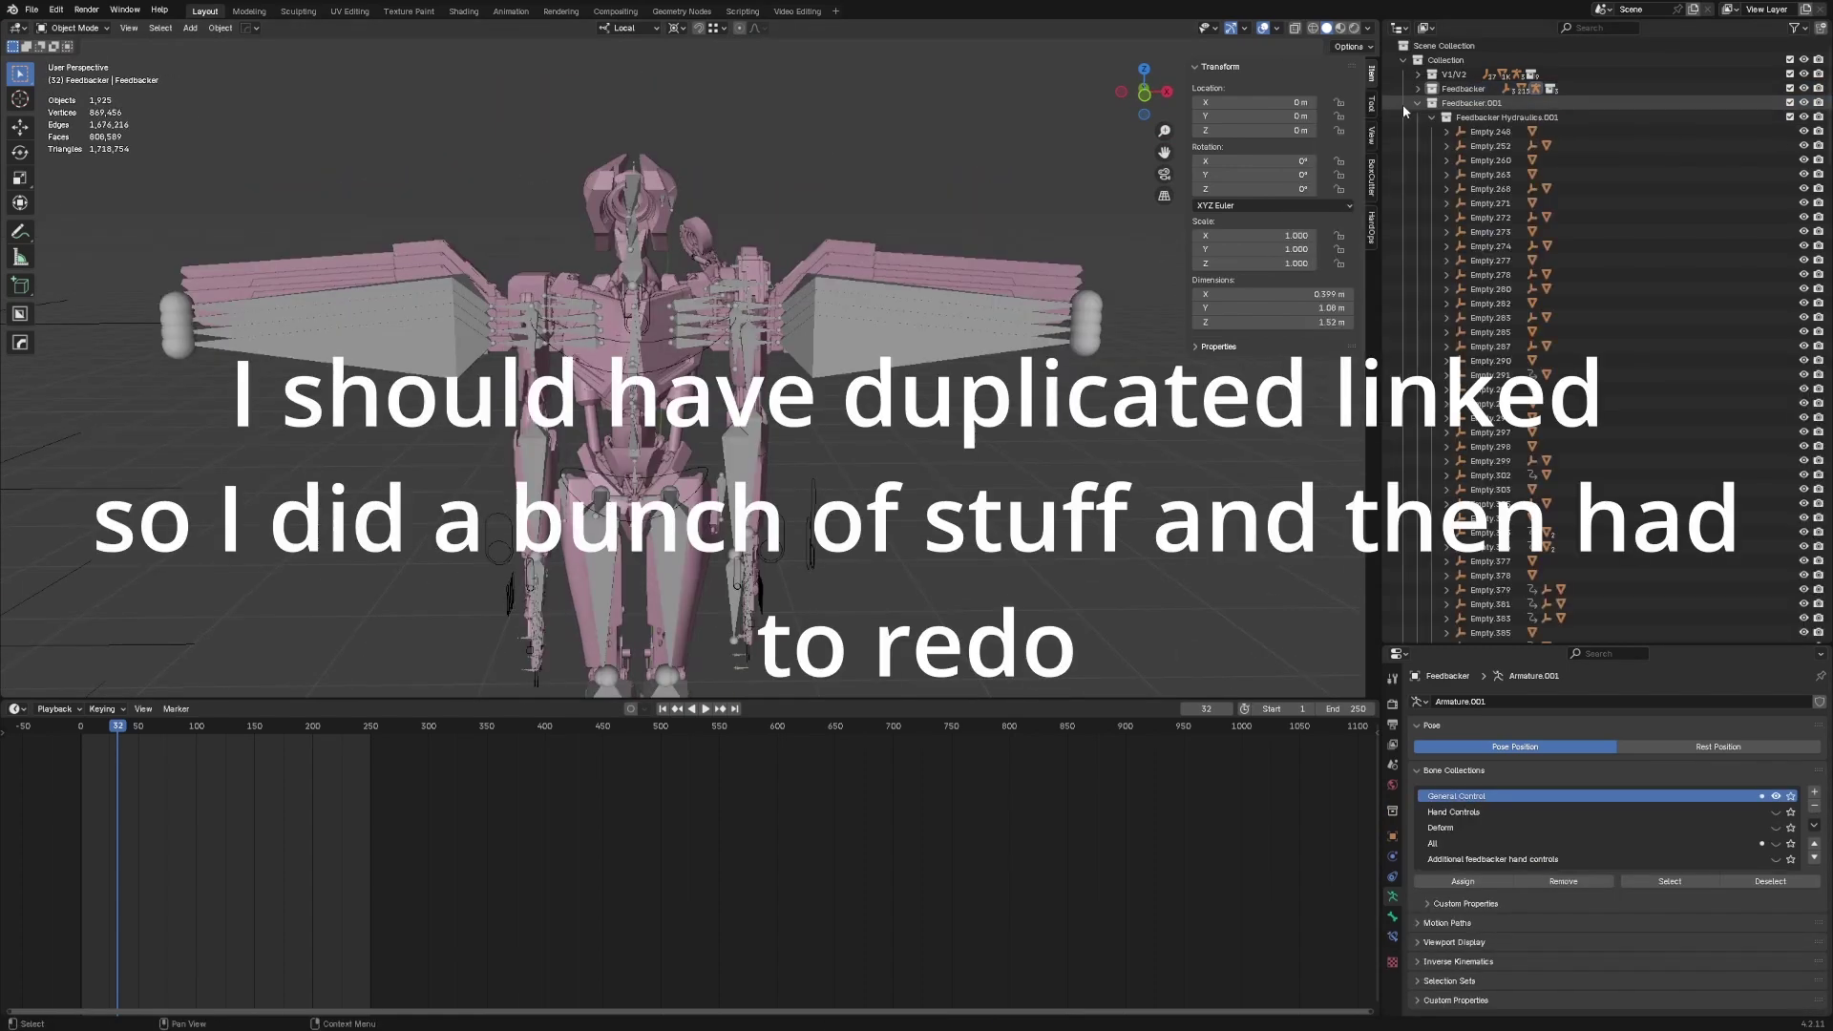
left_click(1431, 117)
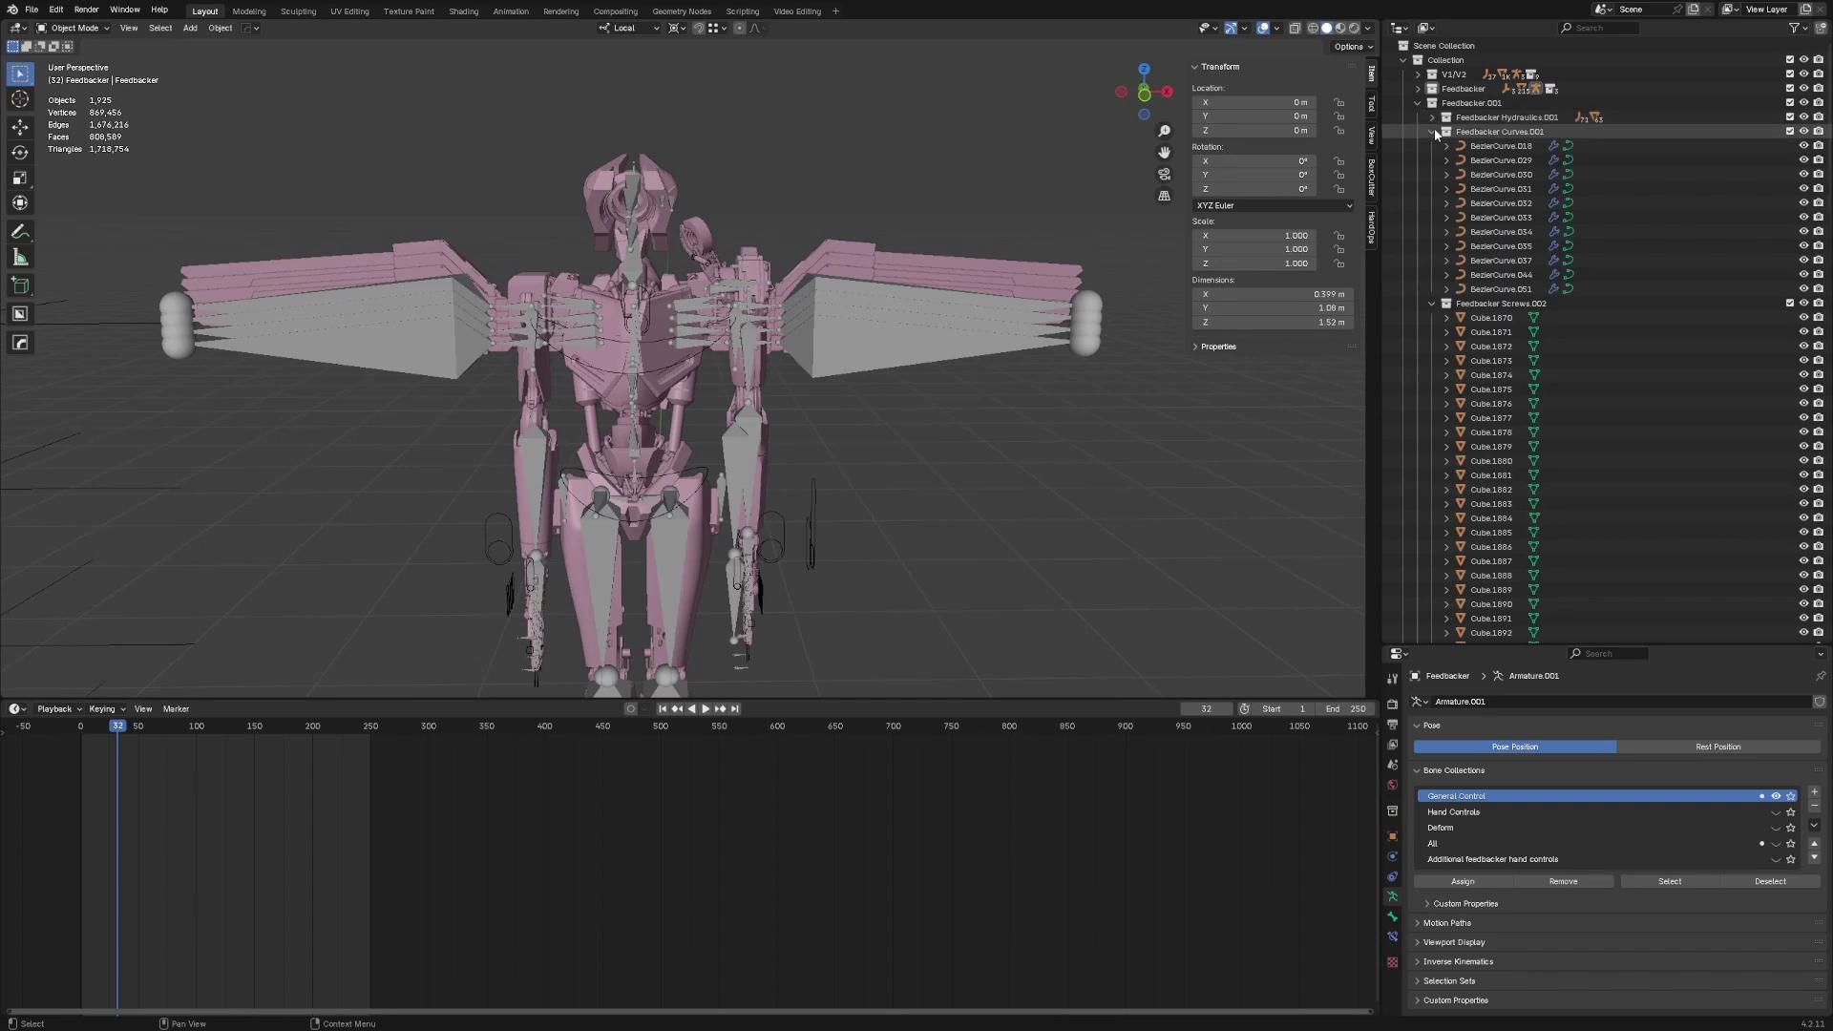
left_click(1433, 160)
left_click_drag(1790, 117, 1790, 145)
left_click(1418, 102)
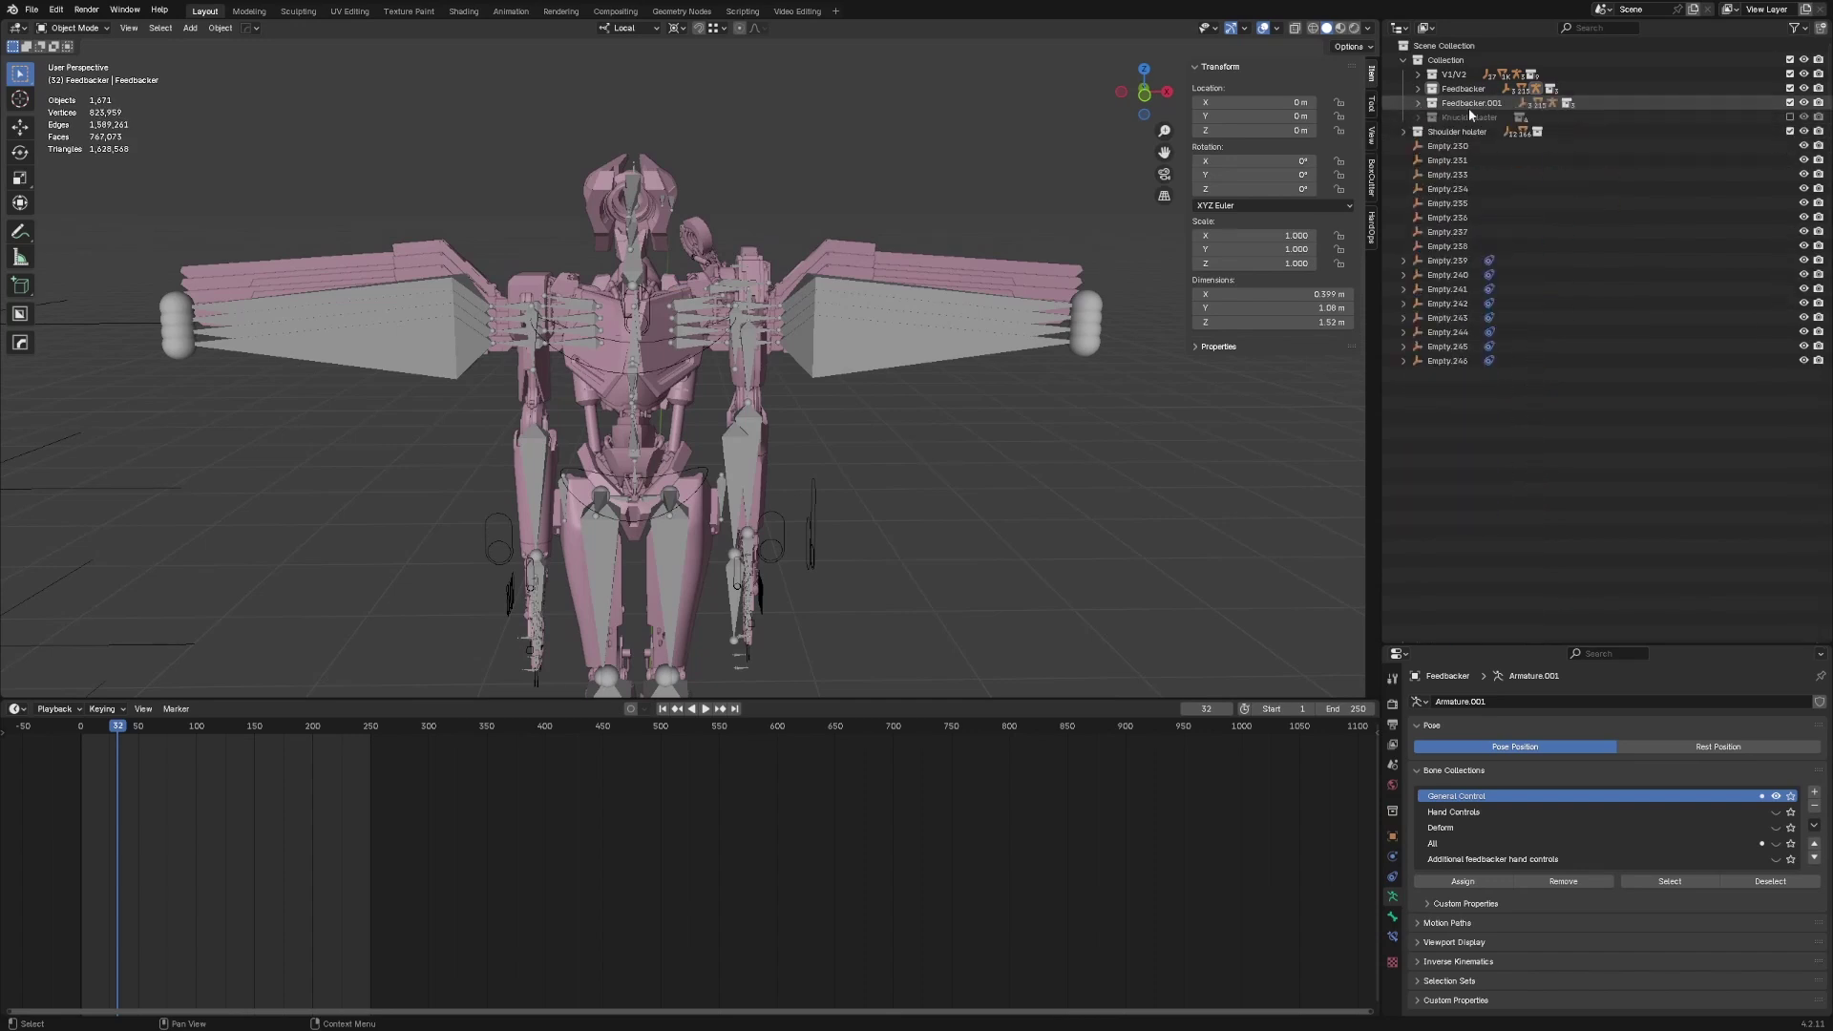
- Rename the duplicated Feedbacker.001 collection to "Whiplash"
left_click(1478, 104)
double_click(1482, 107)
type("Whip")
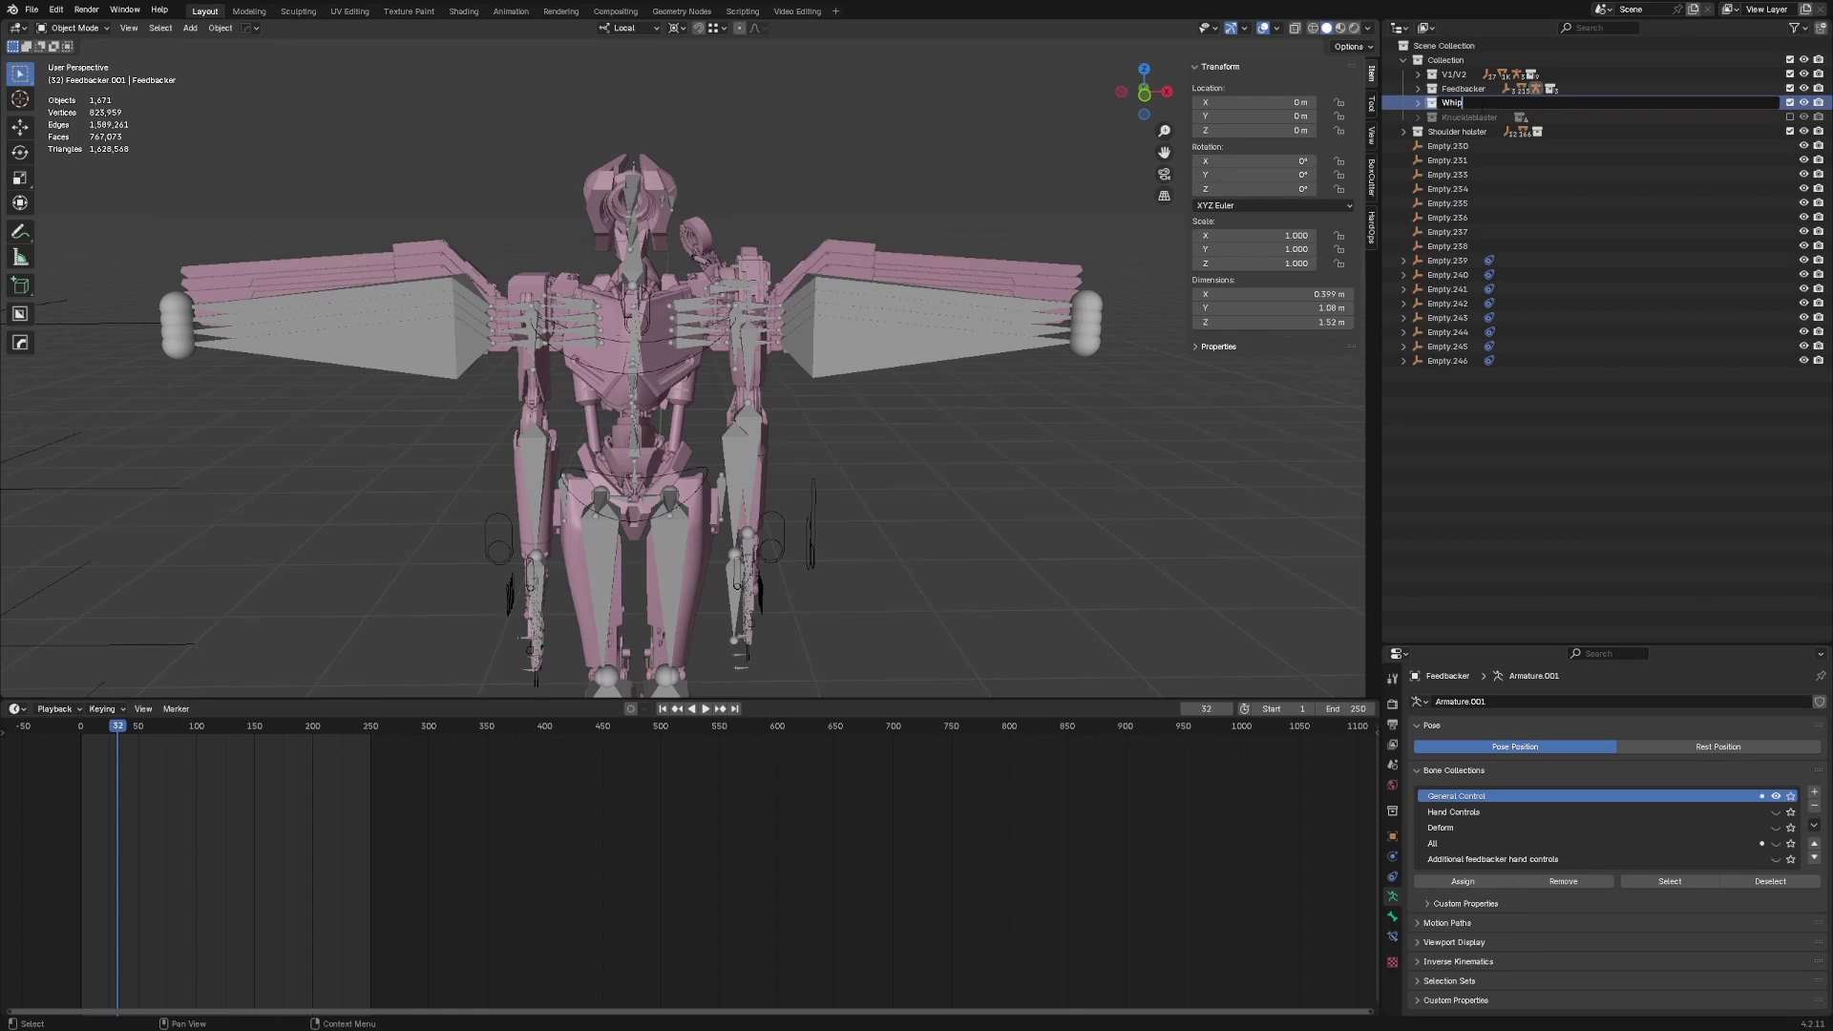
type("lash")
key("Return")
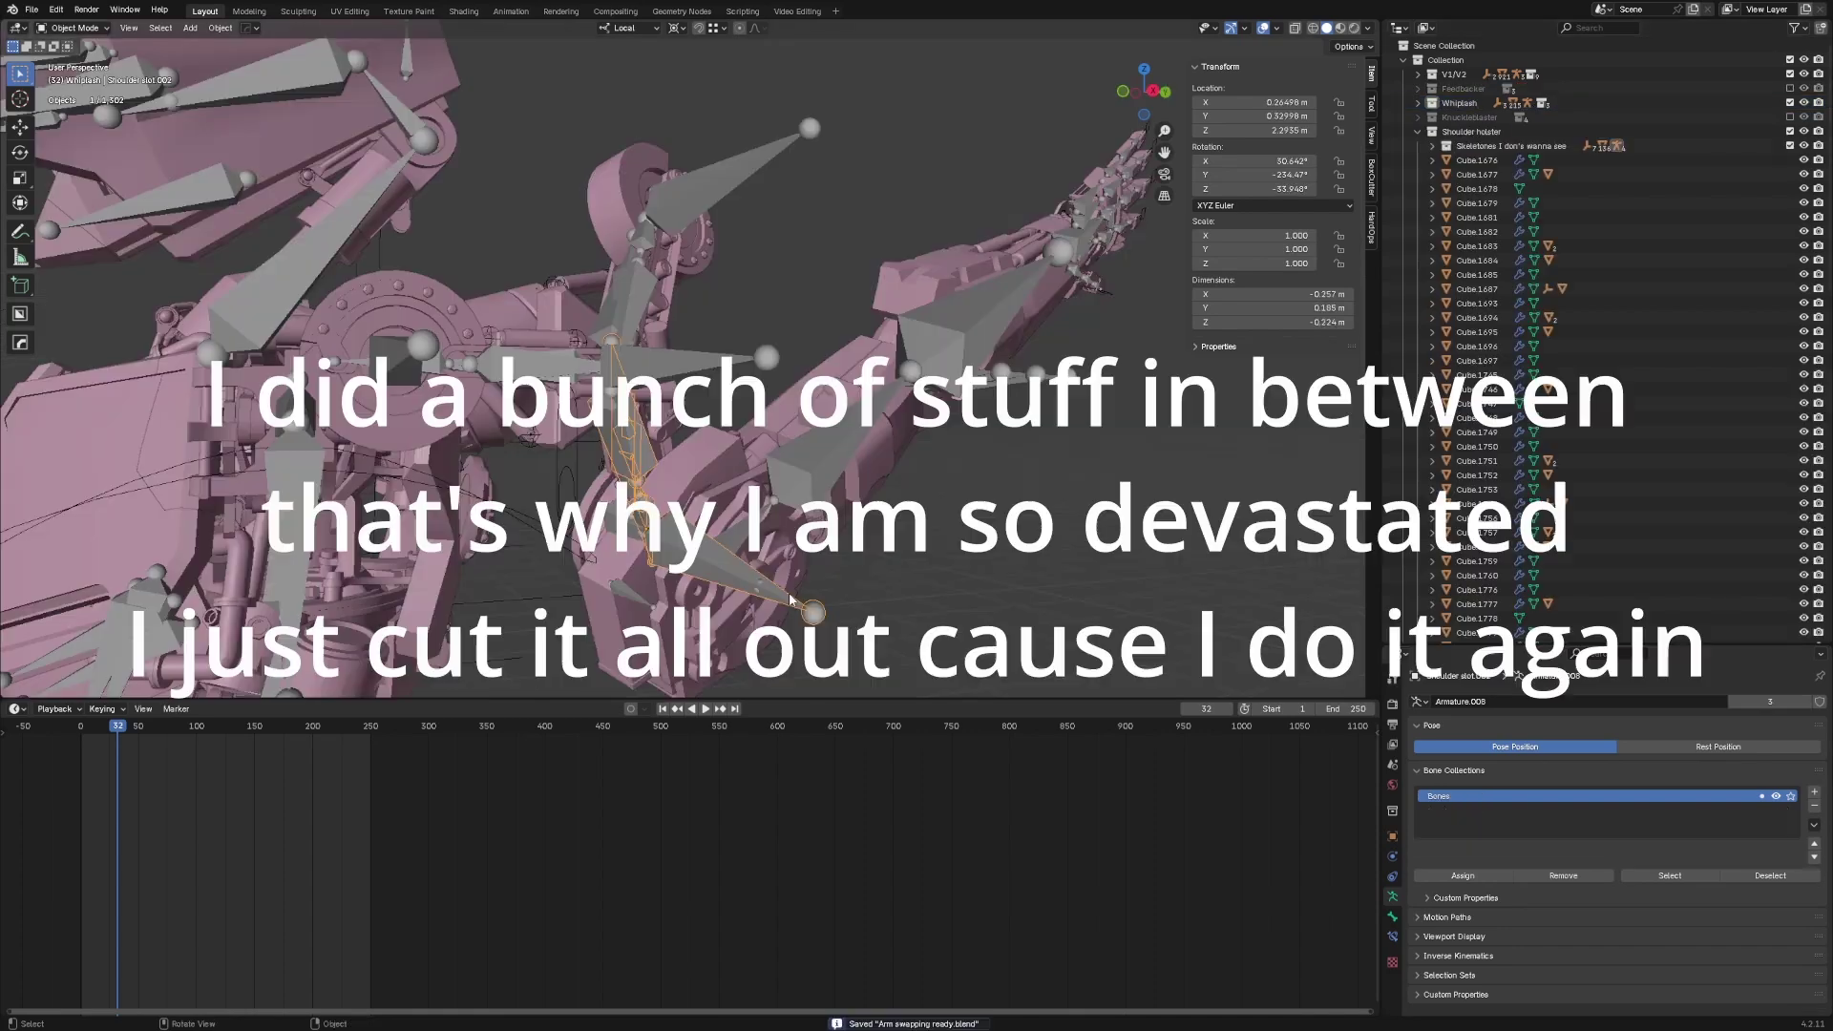
- Include the Feedbacker collection in the view layer again and delete all objects in the Whiplash collection
middle_click_drag(791, 600, 856, 580)
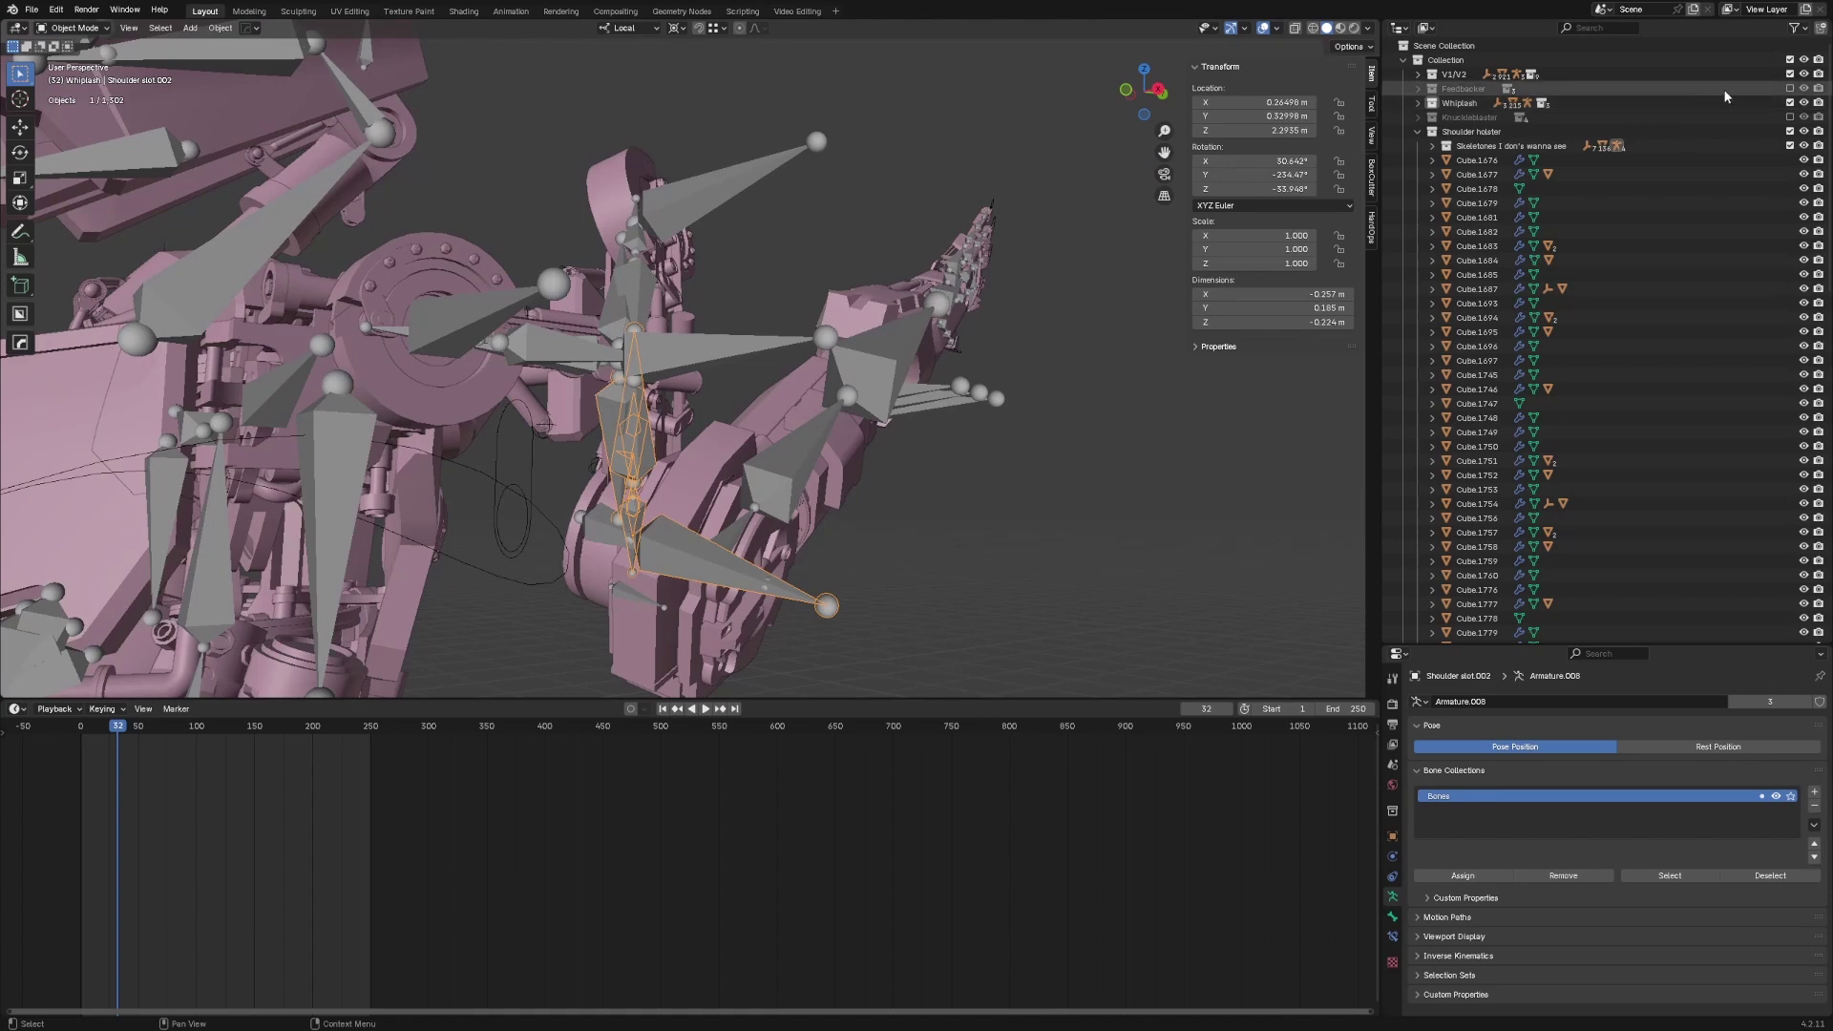
left_click(1791, 89)
scroll(936, 415, "down", 2)
left_click(741, 440)
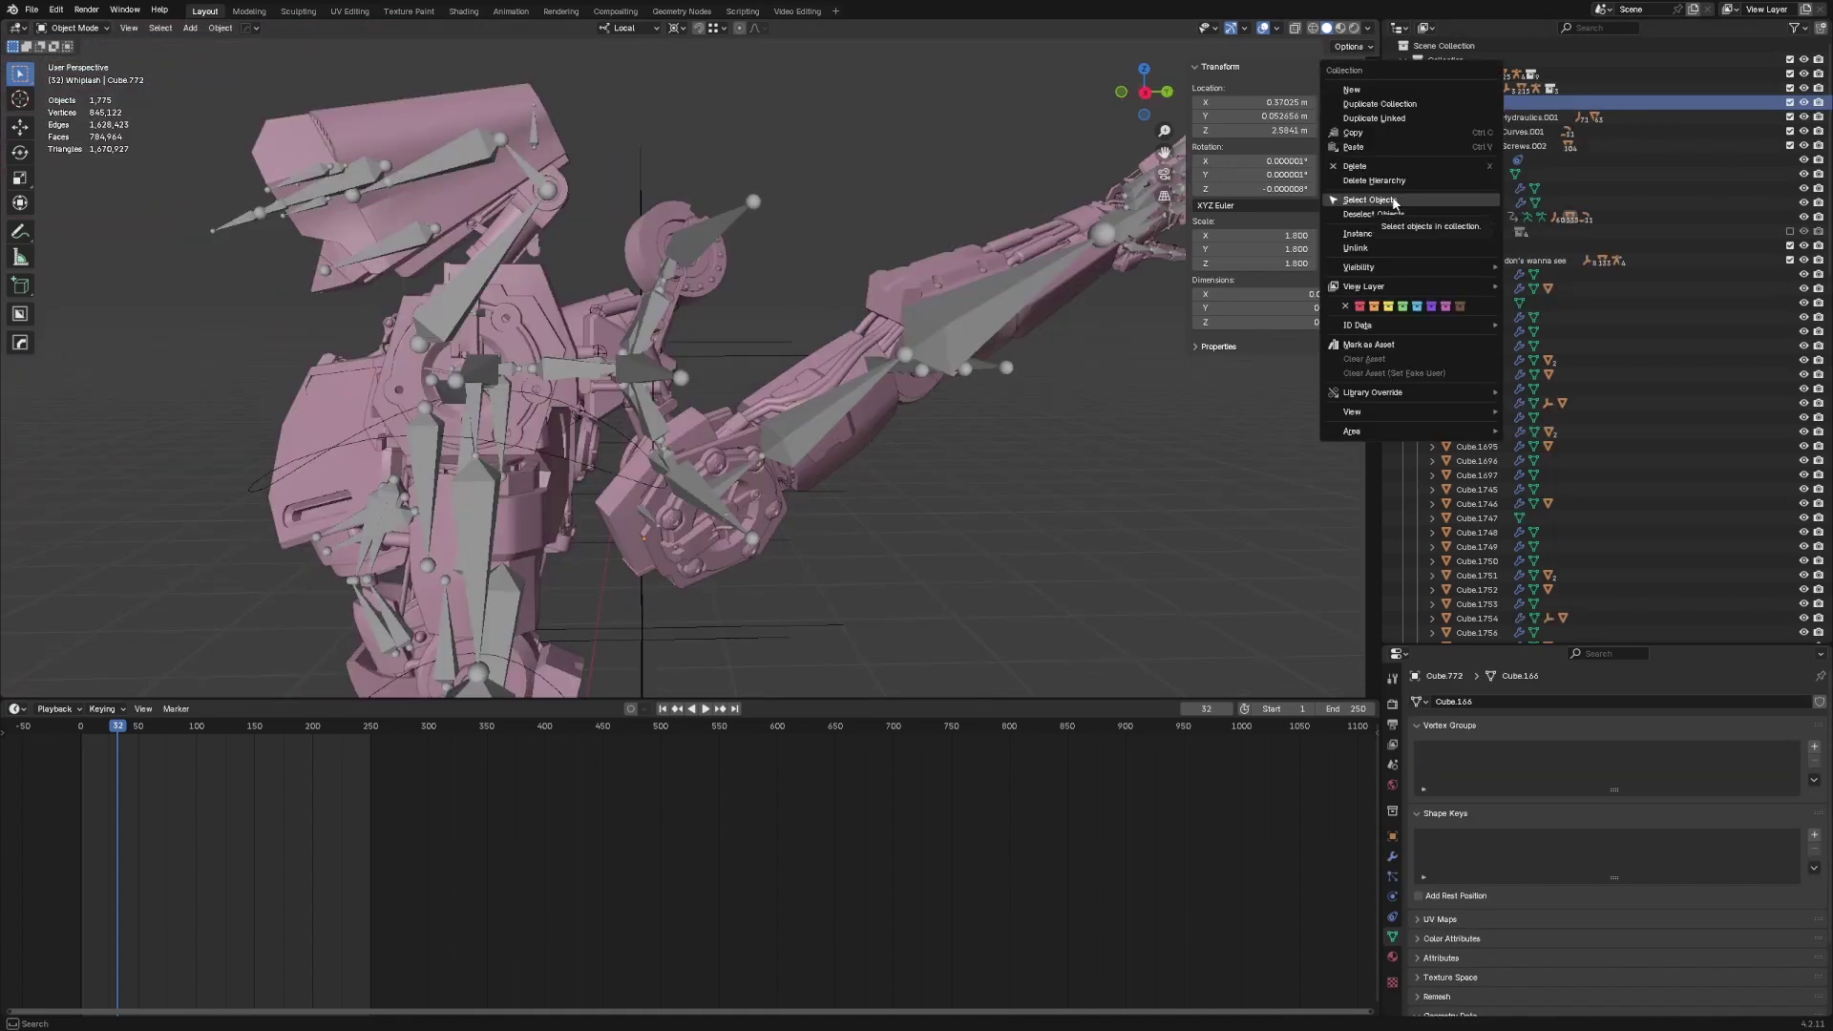
left_click(1394, 200)
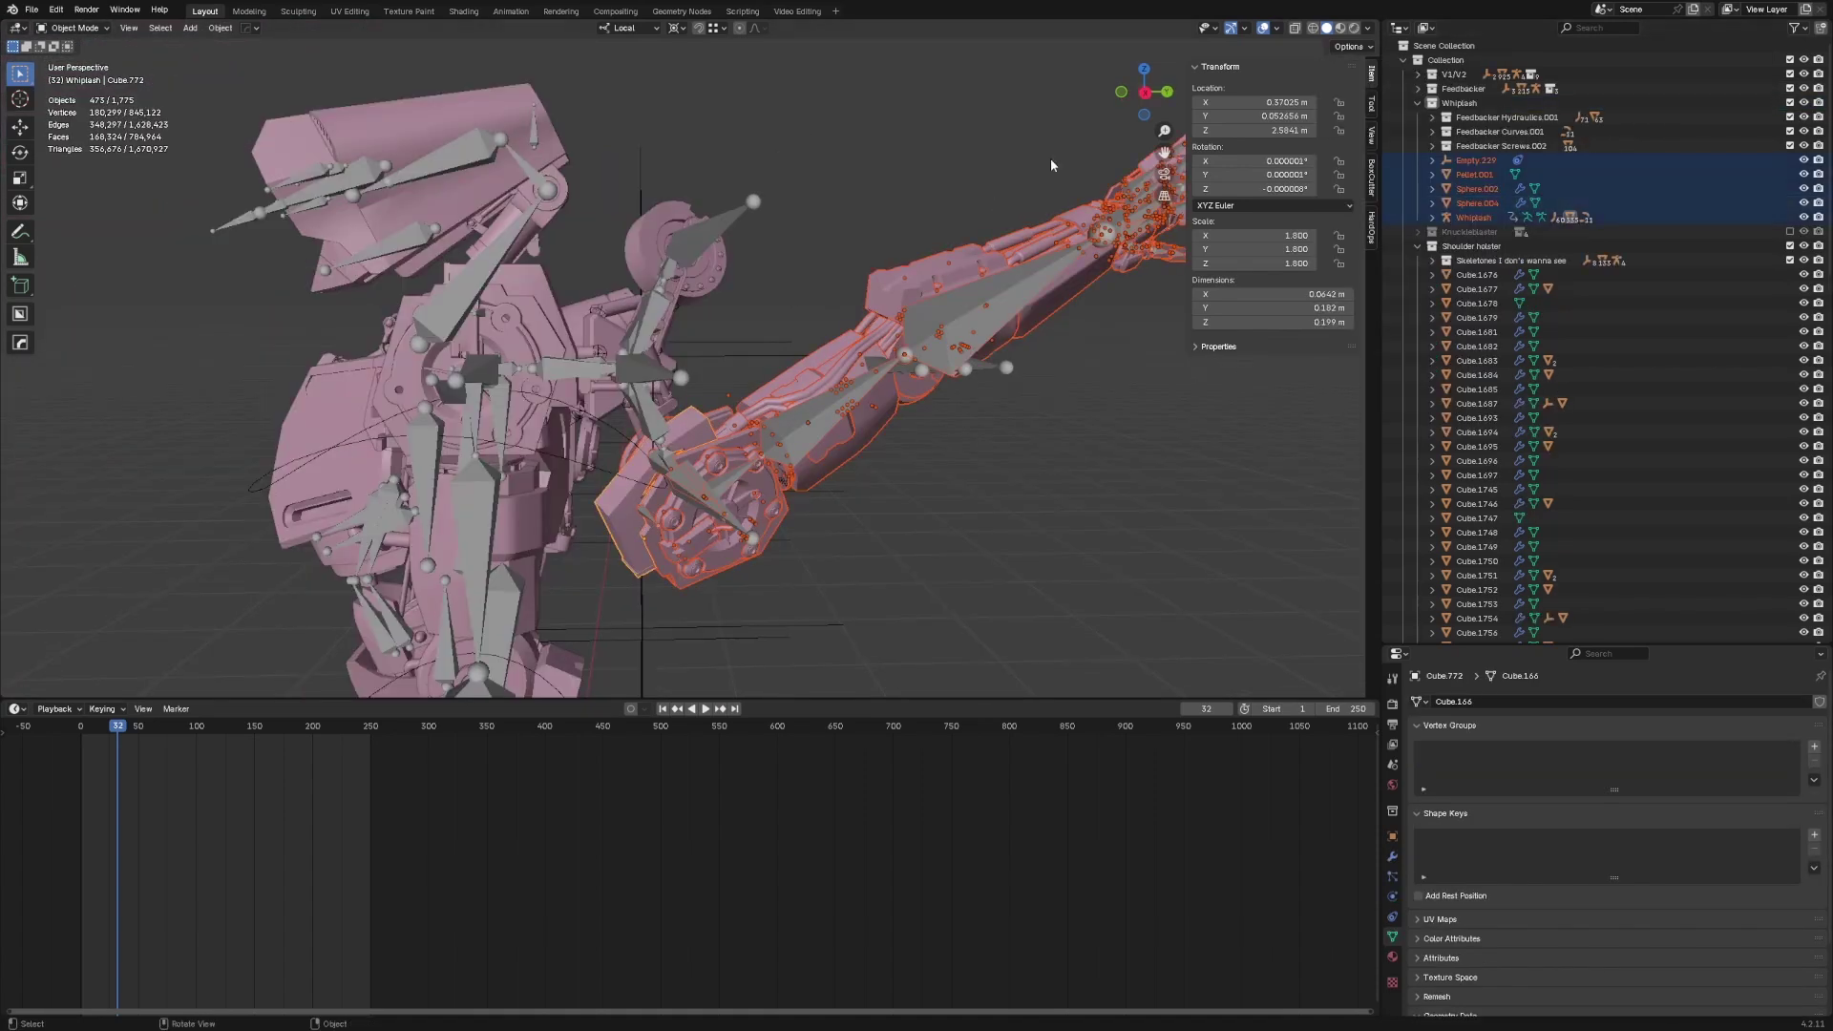
key("Delete")
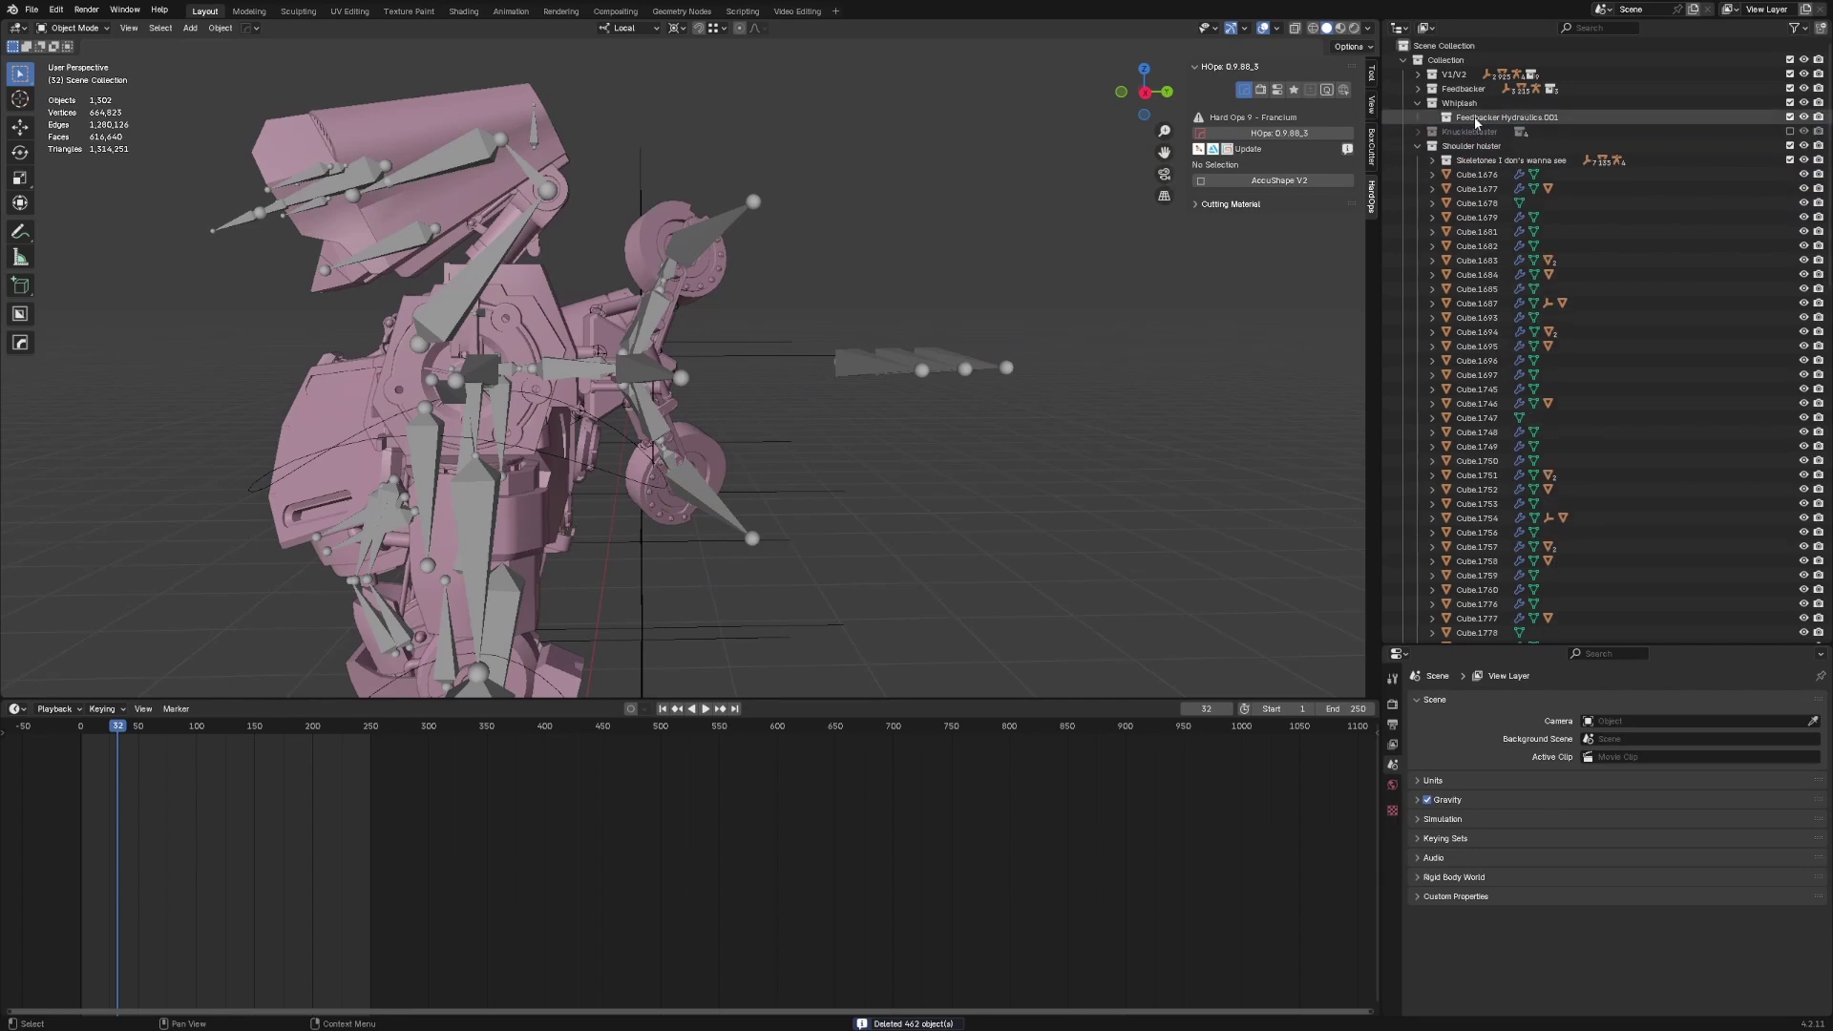
- Delete the leftover Feedbacker Hydraulics.001 subcollection and the emptied Whiplash collection
left_click(1475, 119)
key("x")
left_click(1463, 103)
key("x")
- Create a linked duplicate of the Feedbacker collection
left_click(1452, 88)
right_click(1452, 88)
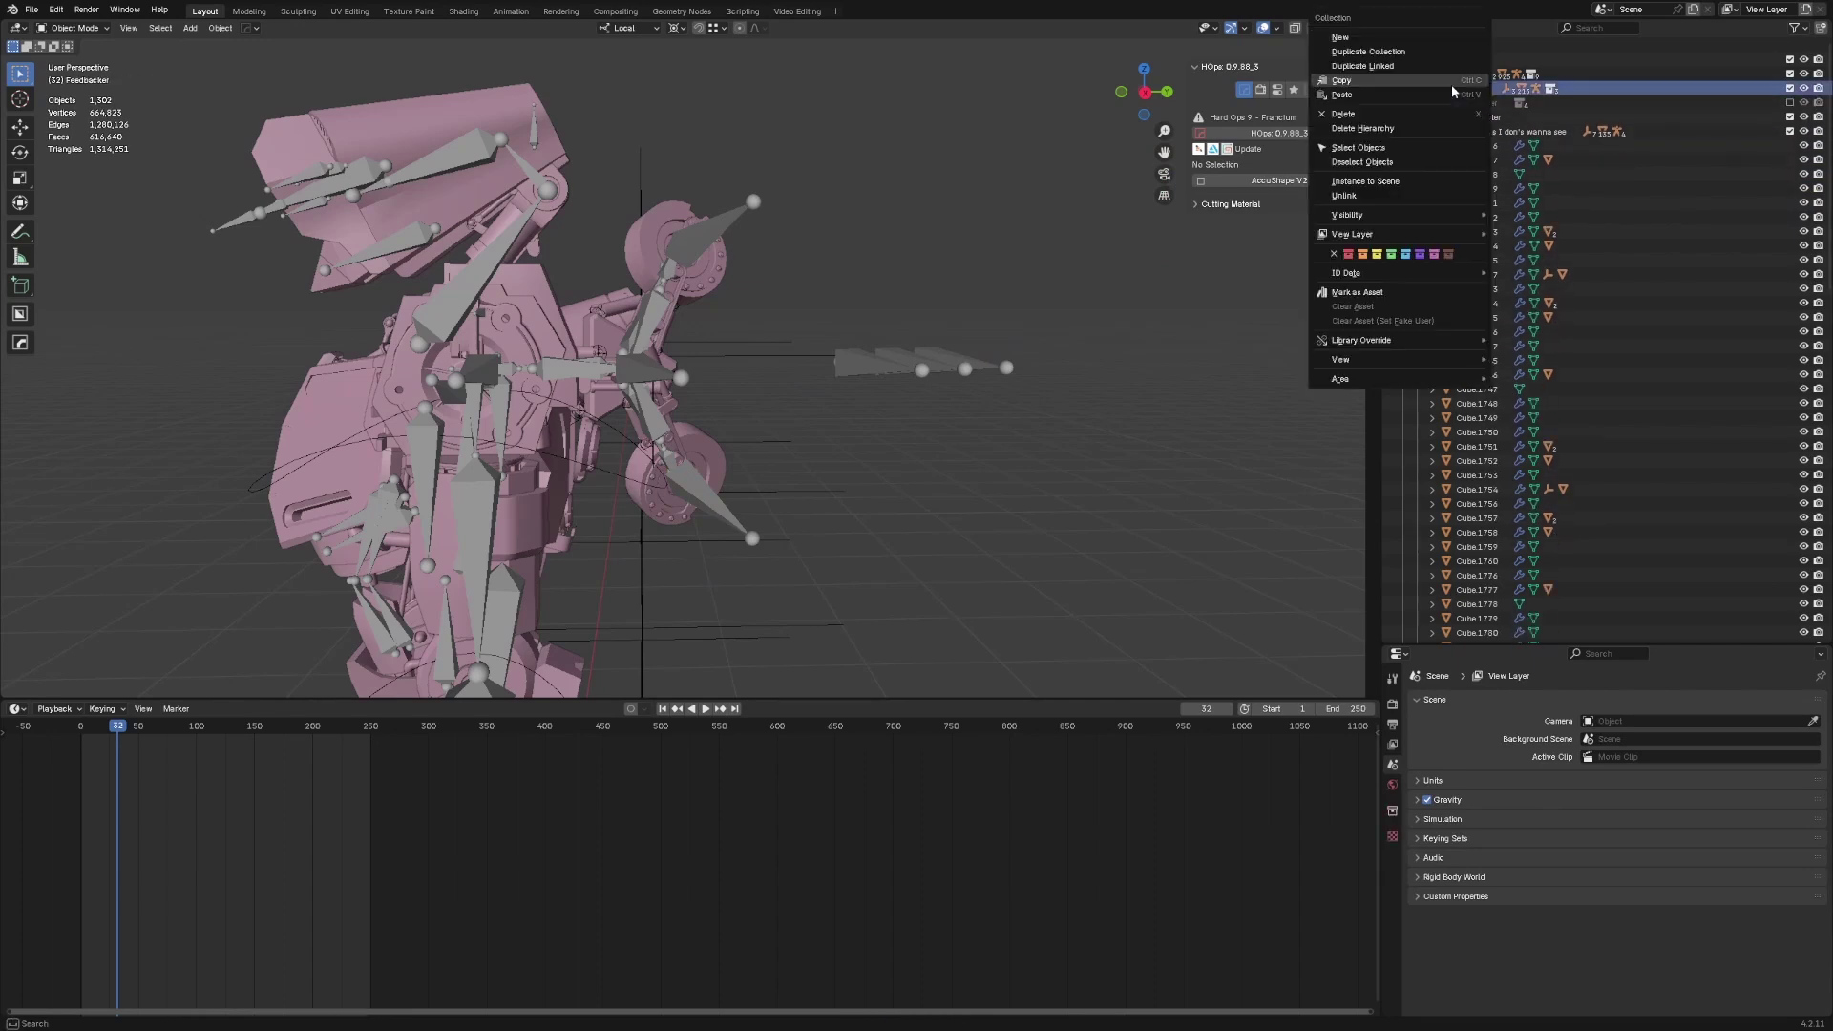
left_click(1389, 68)
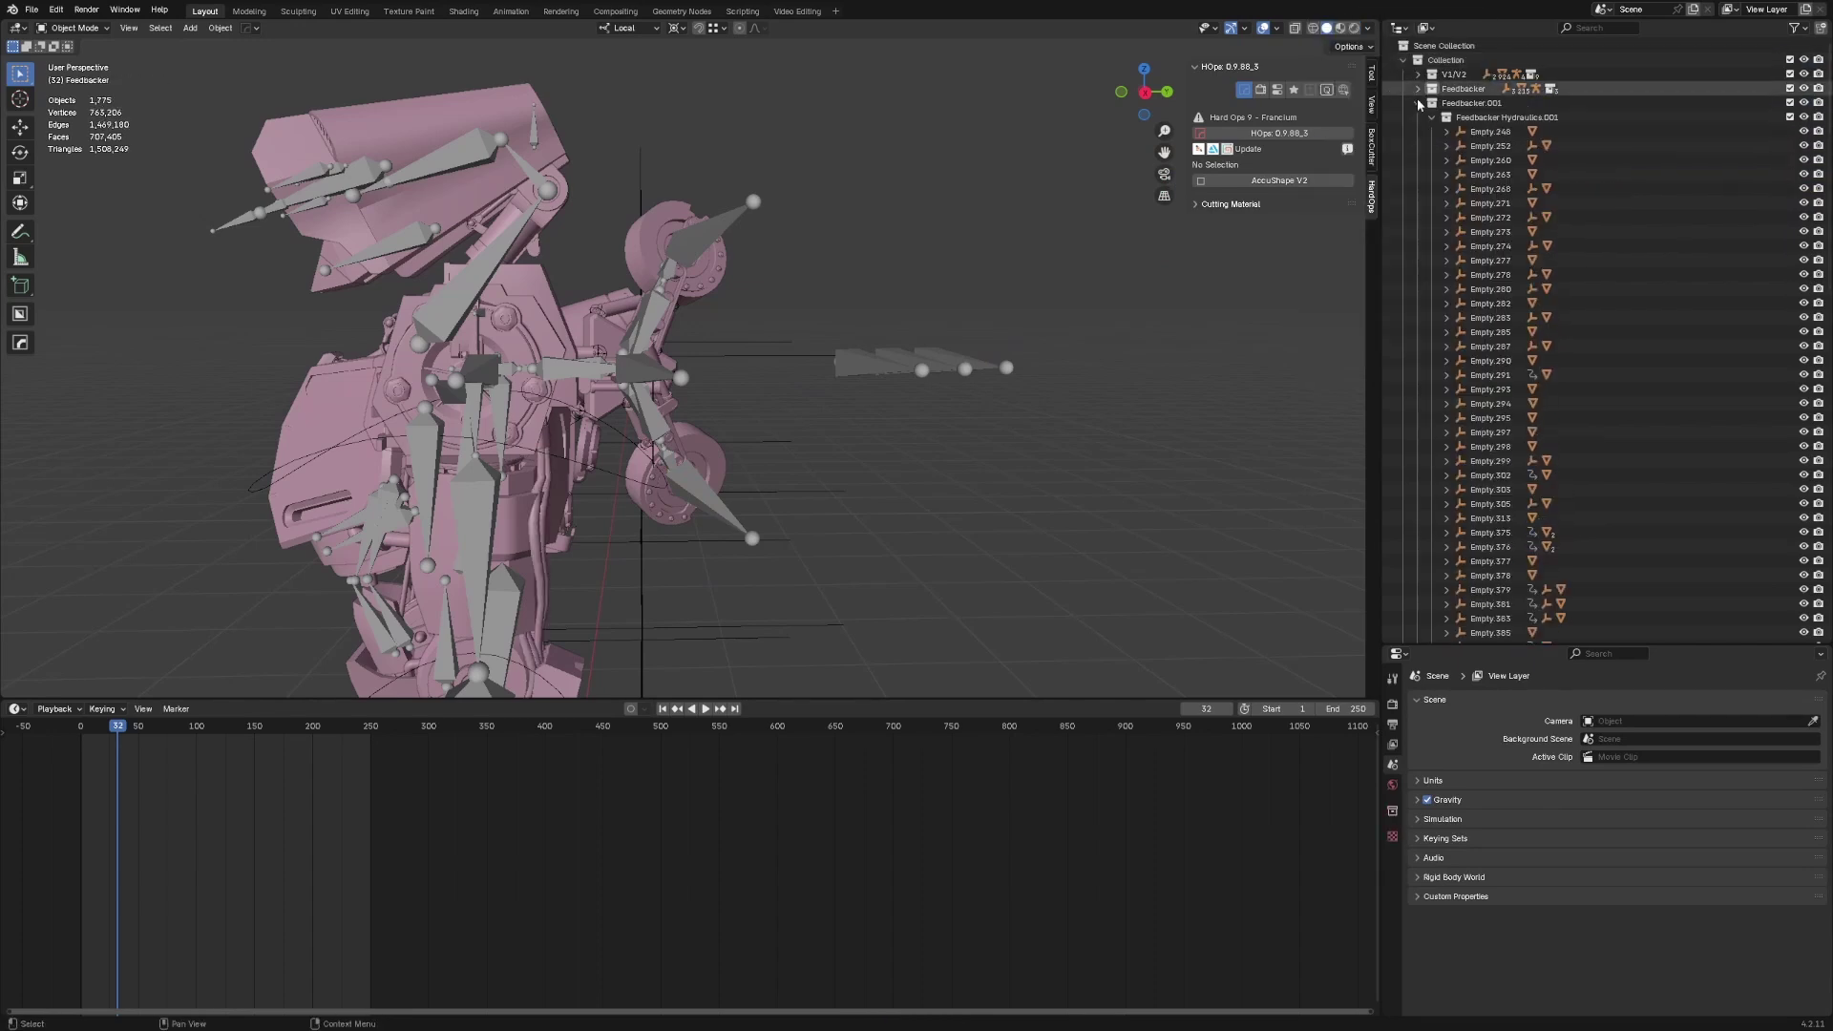
left_click(1418, 103)
- Test the linked mesh data by trying to scale the shoulder part's mesh in Edit Mode
middle_click_drag(849, 310, 766, 324)
left_click(629, 299)
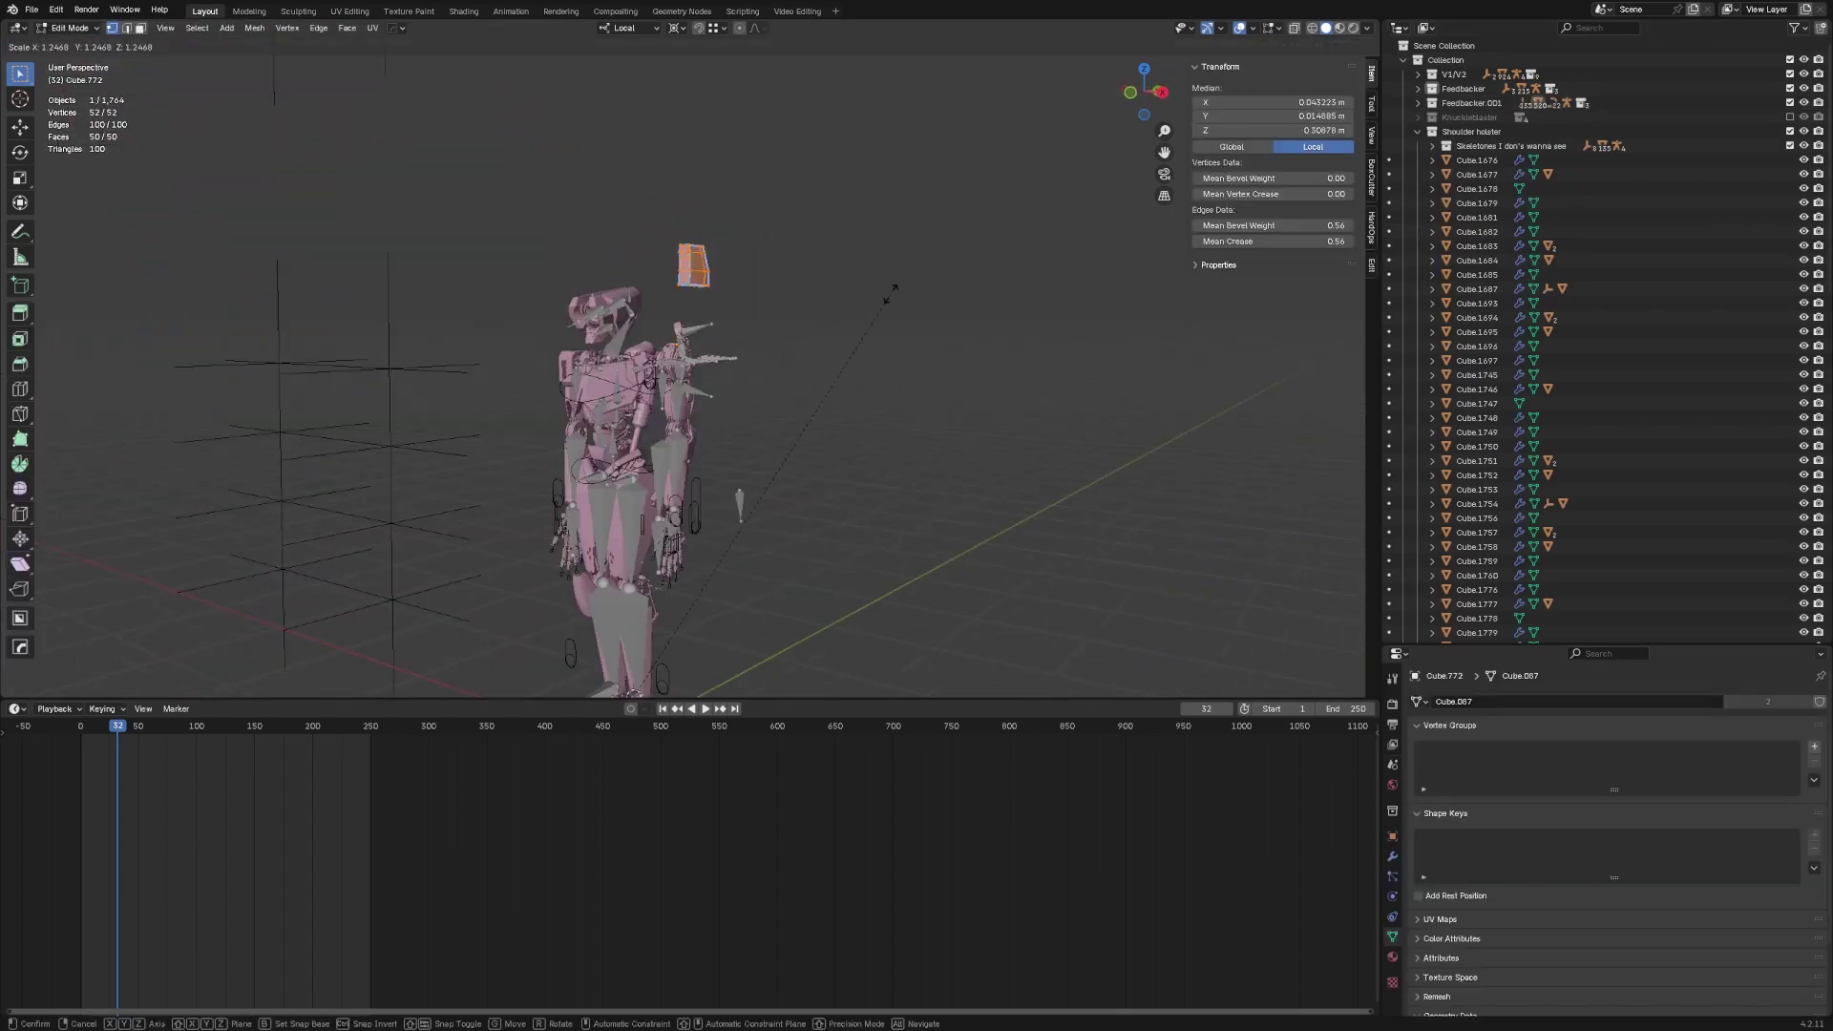
right_click(890, 292)
key("Tab")
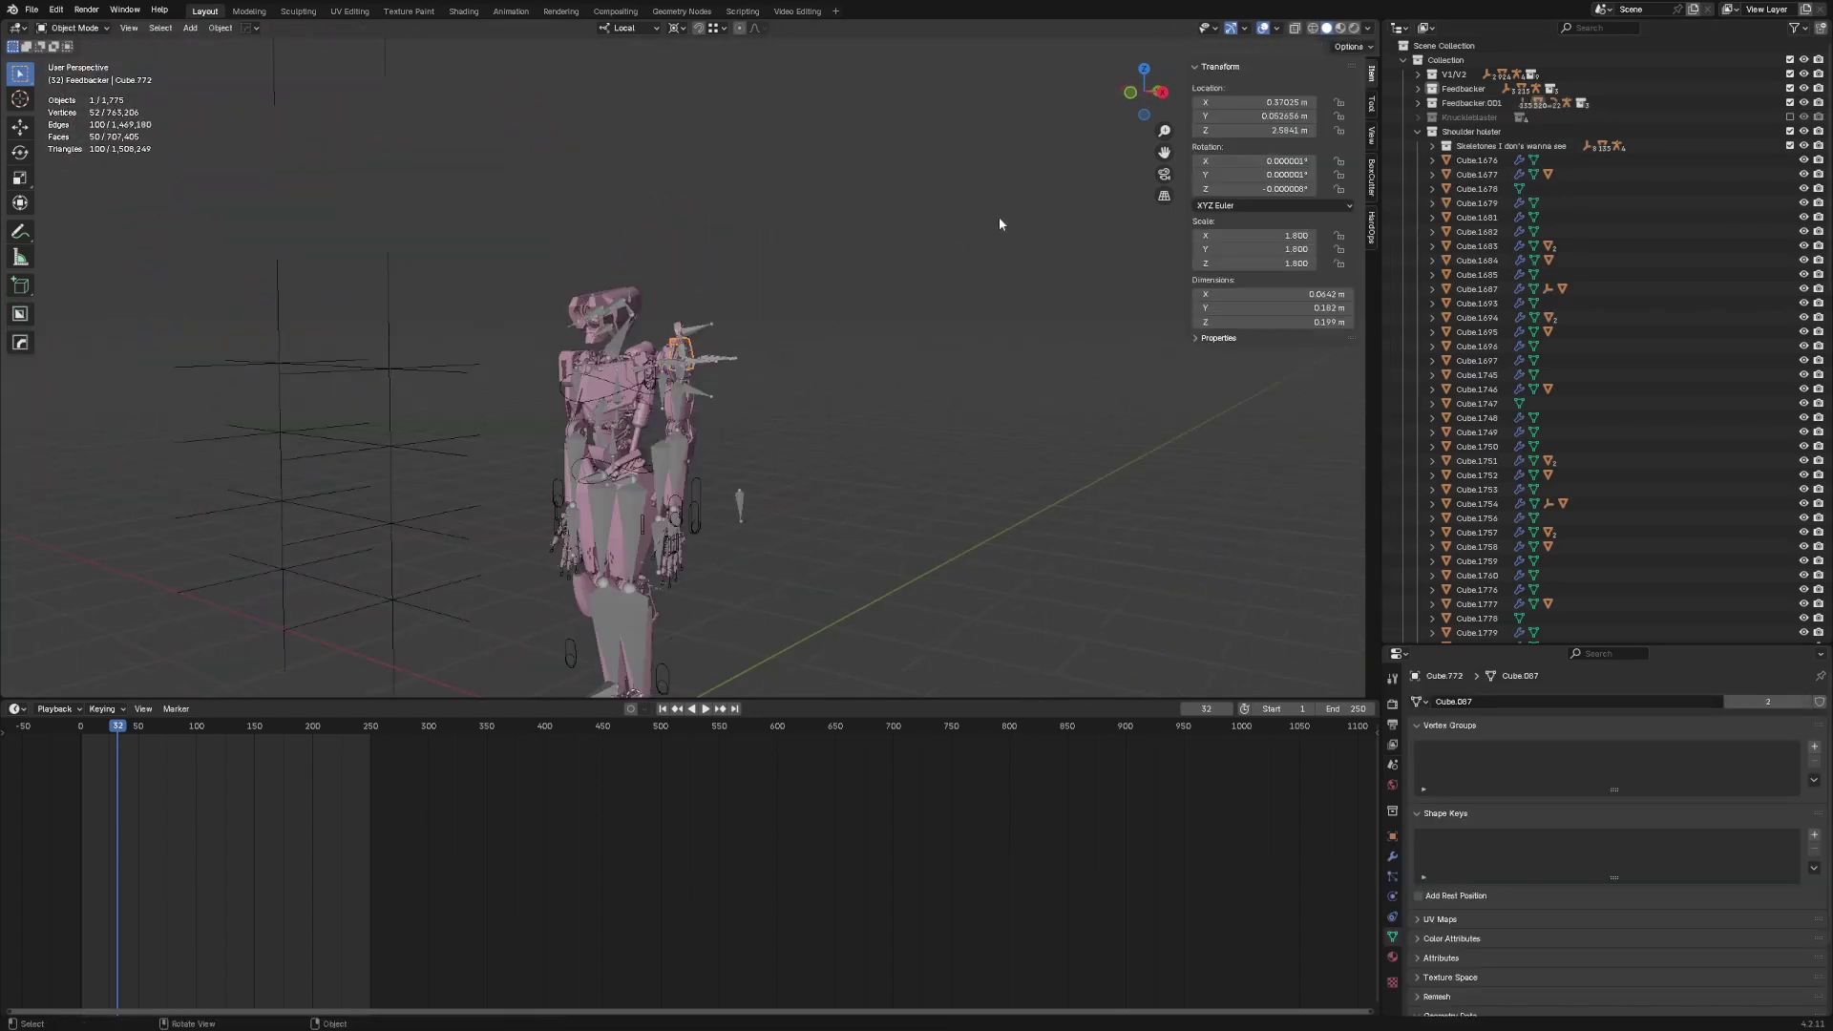
- Exclude the original Feedbacker collection and make the duplicate's armature single-user for Object & Data and Object Animation
scroll(1001, 221, "up", 4)
left_click(1791, 88)
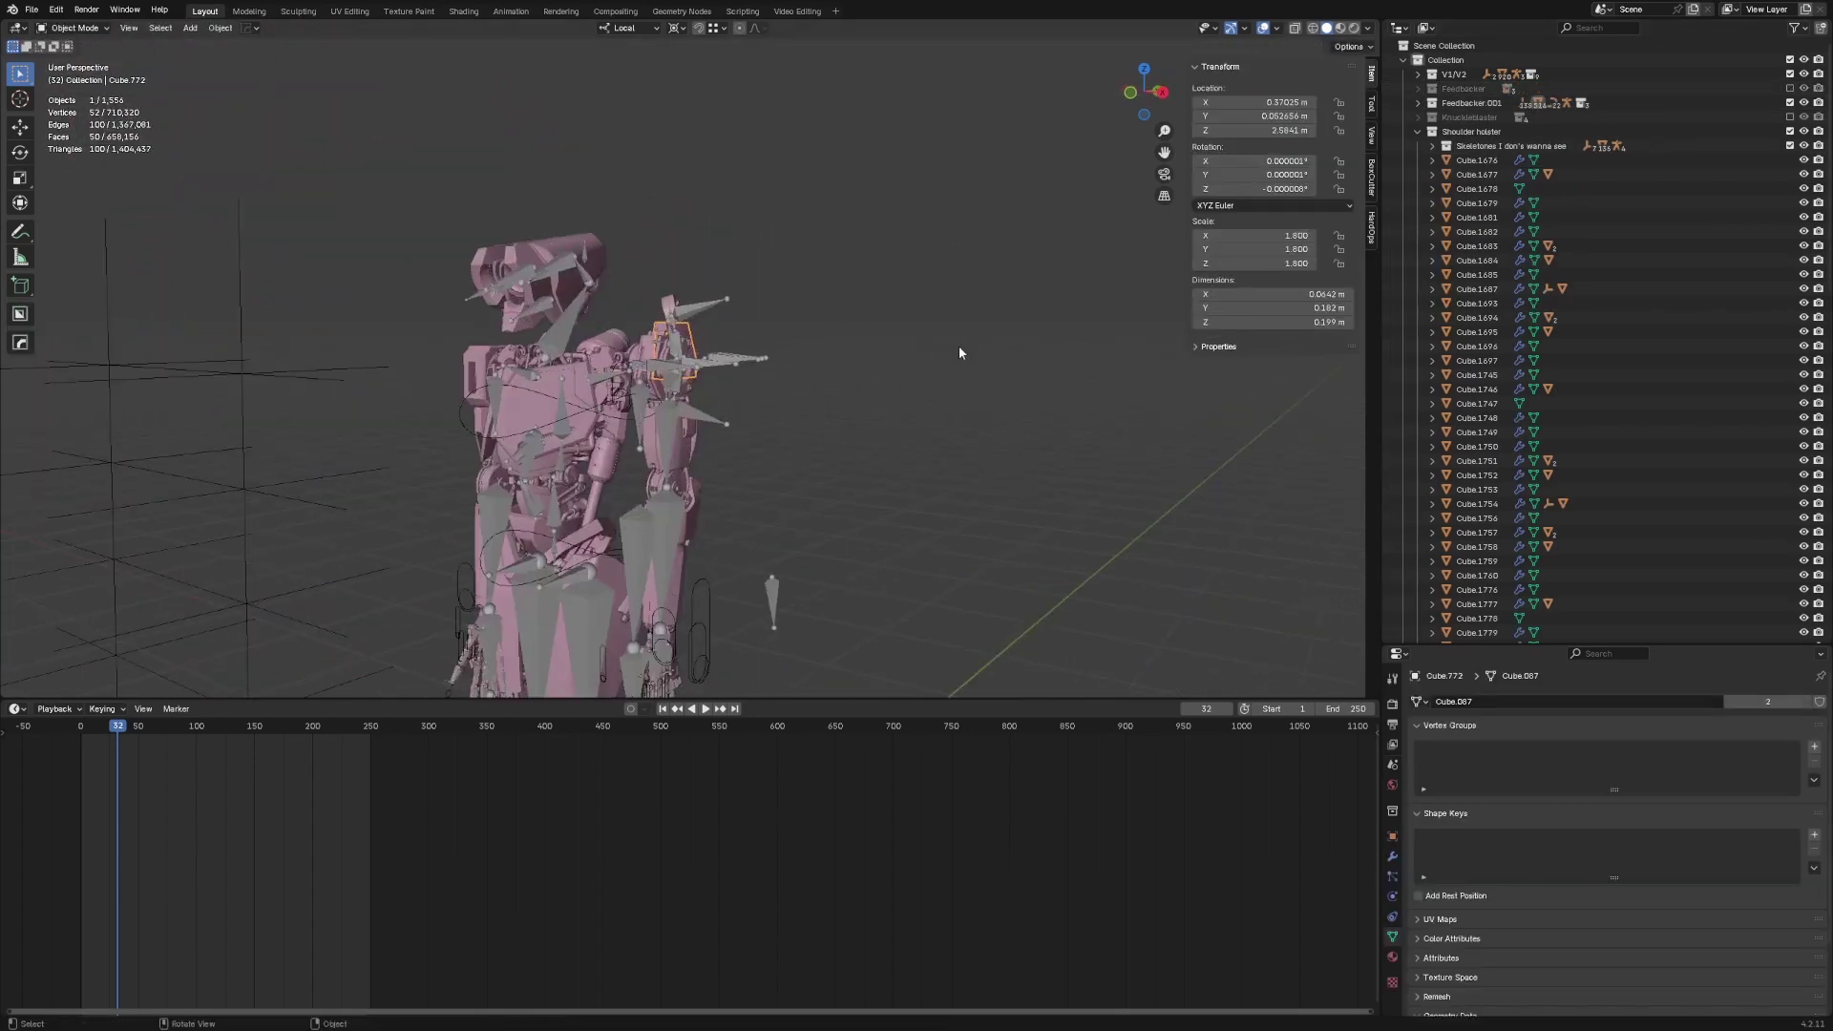
left_click(691, 408)
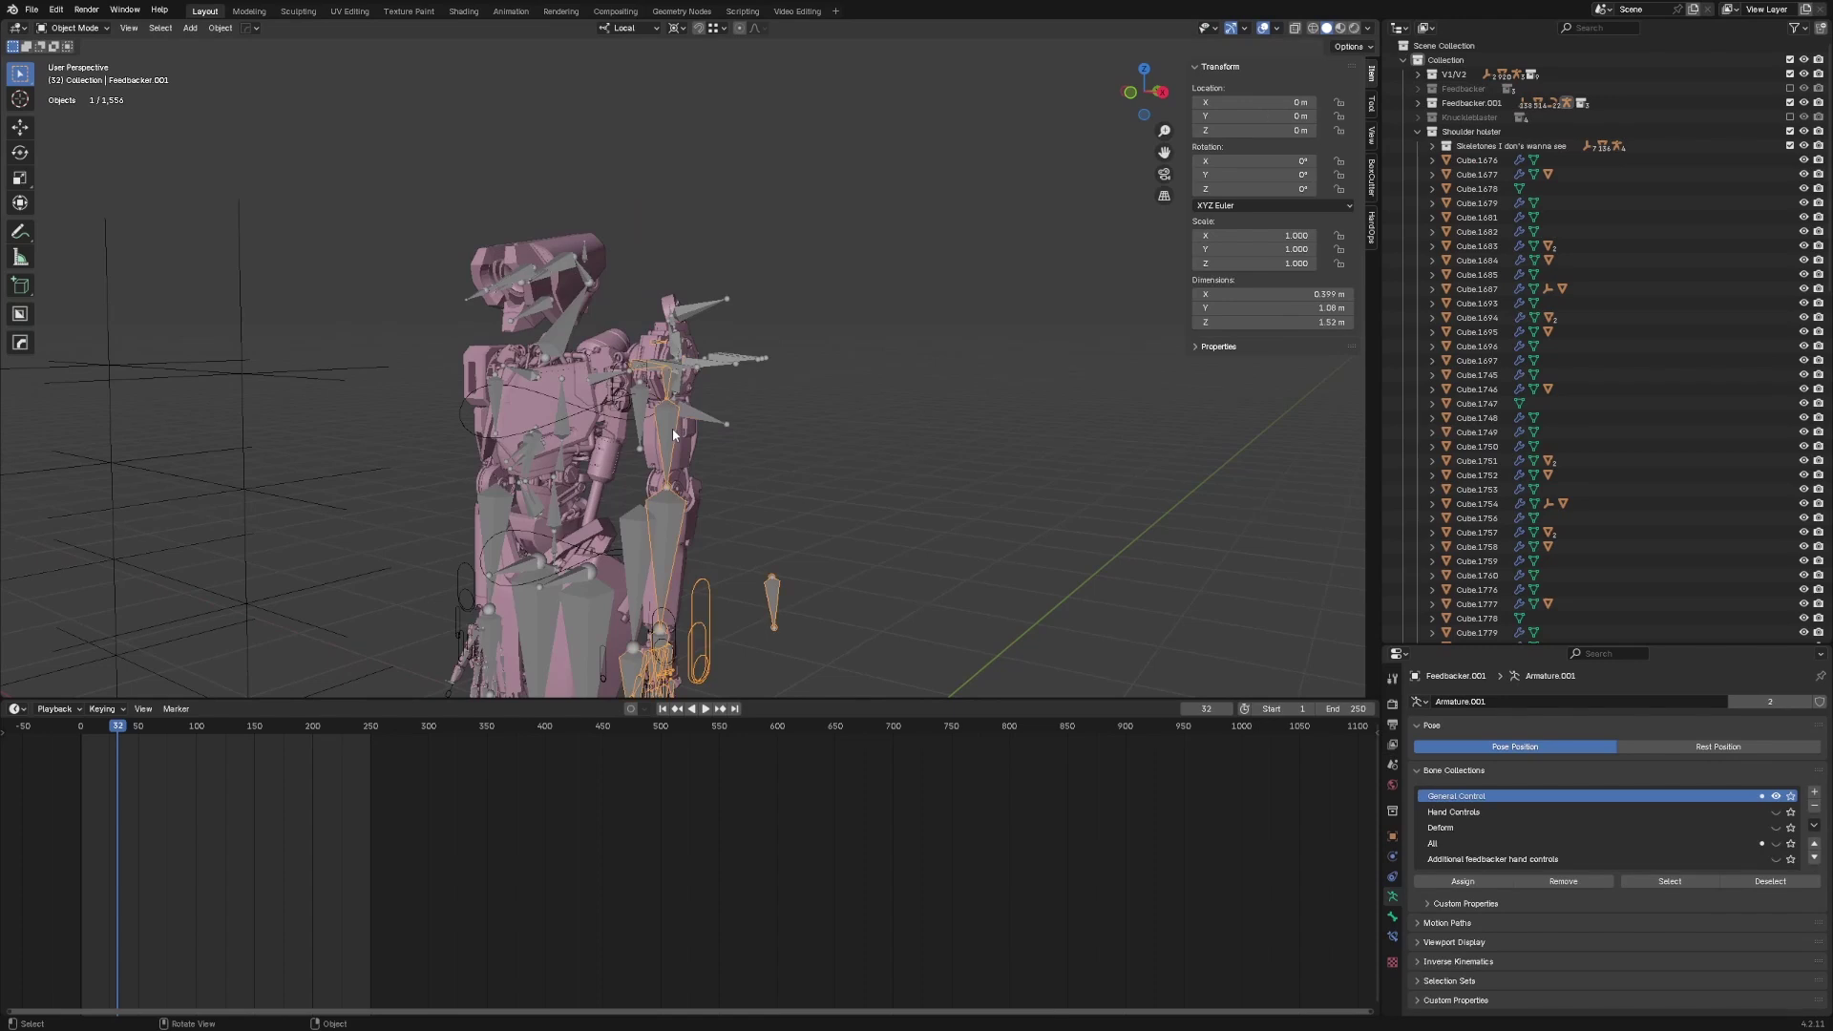
left_click(221, 28)
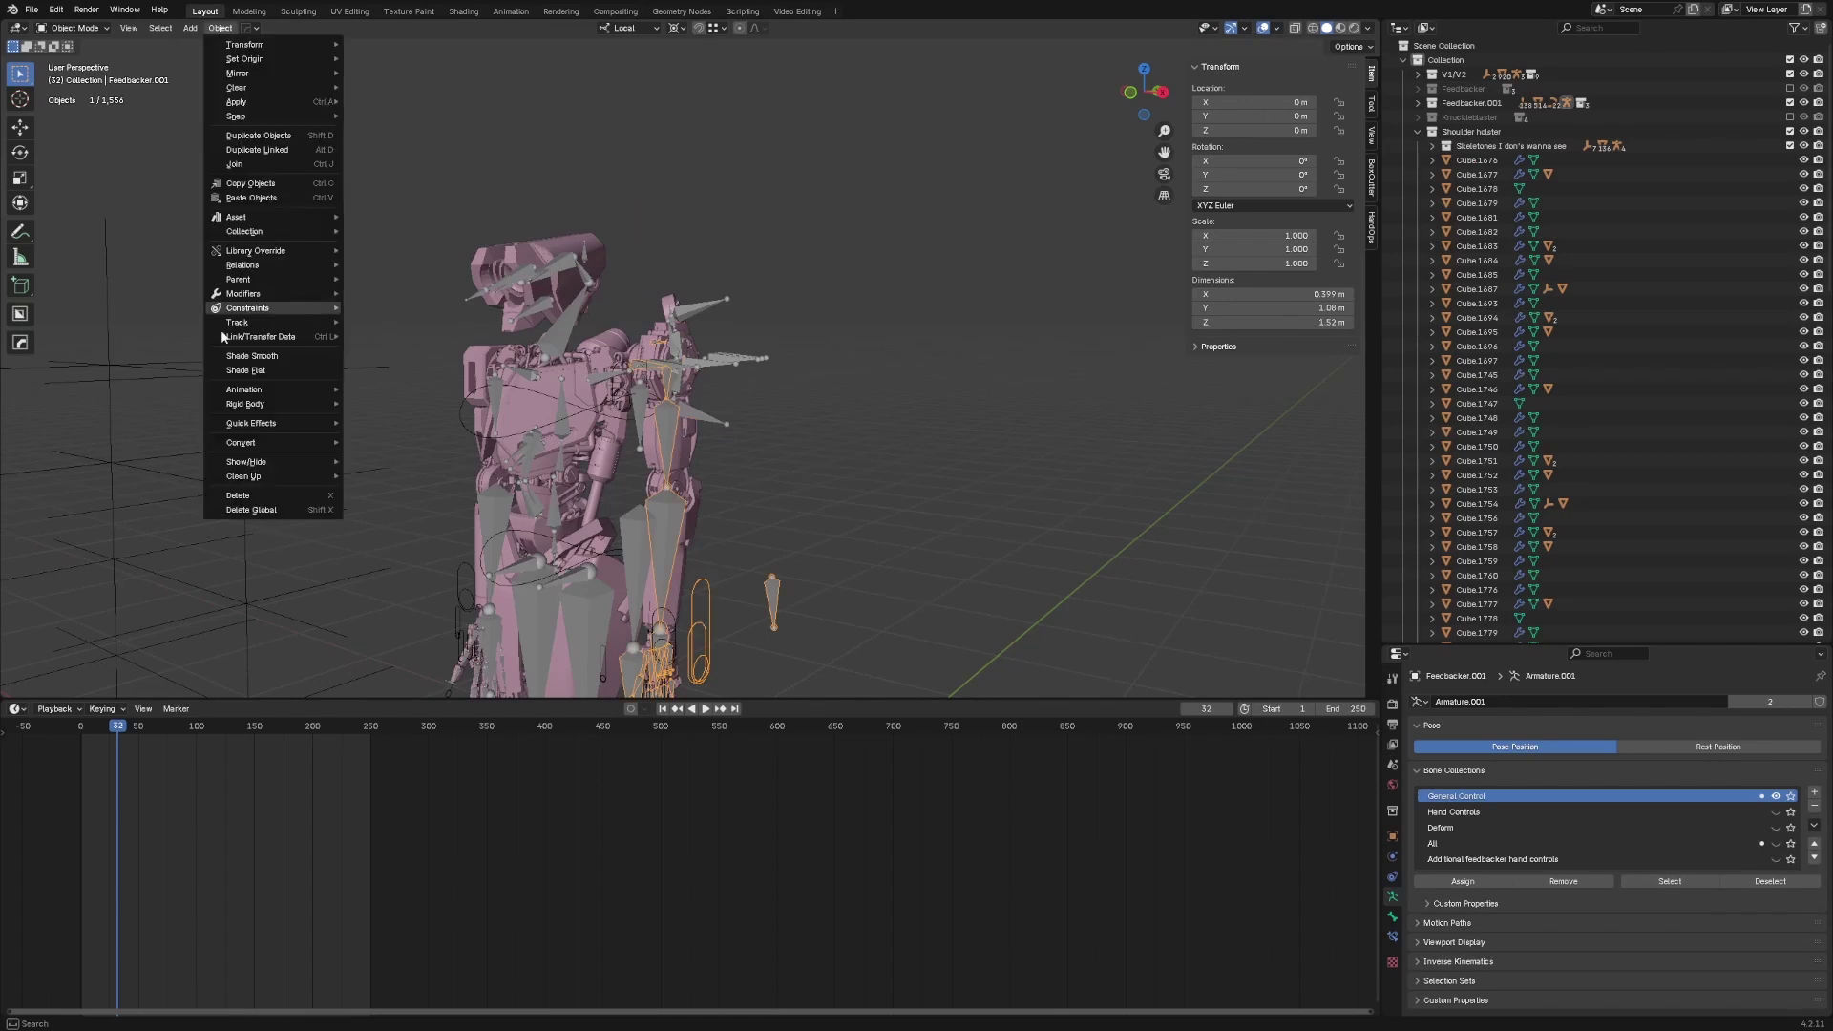
mouse_move(250, 266)
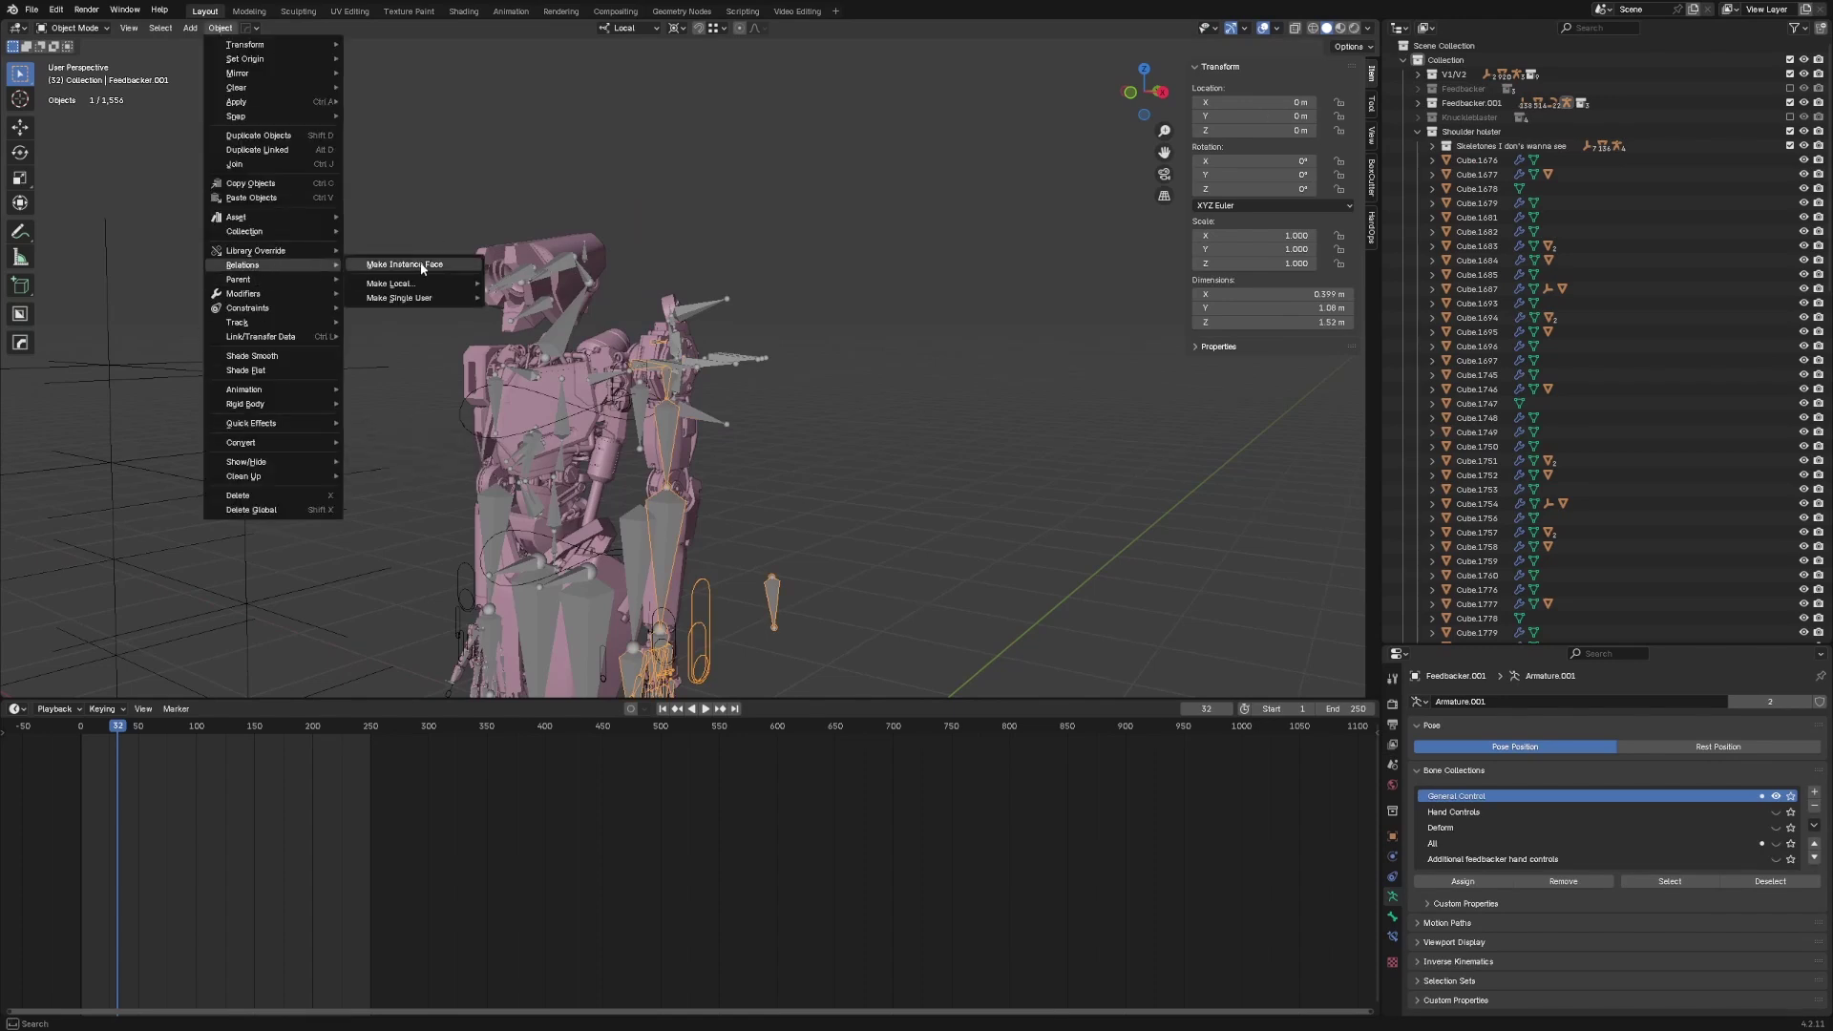
mouse_move(430, 298)
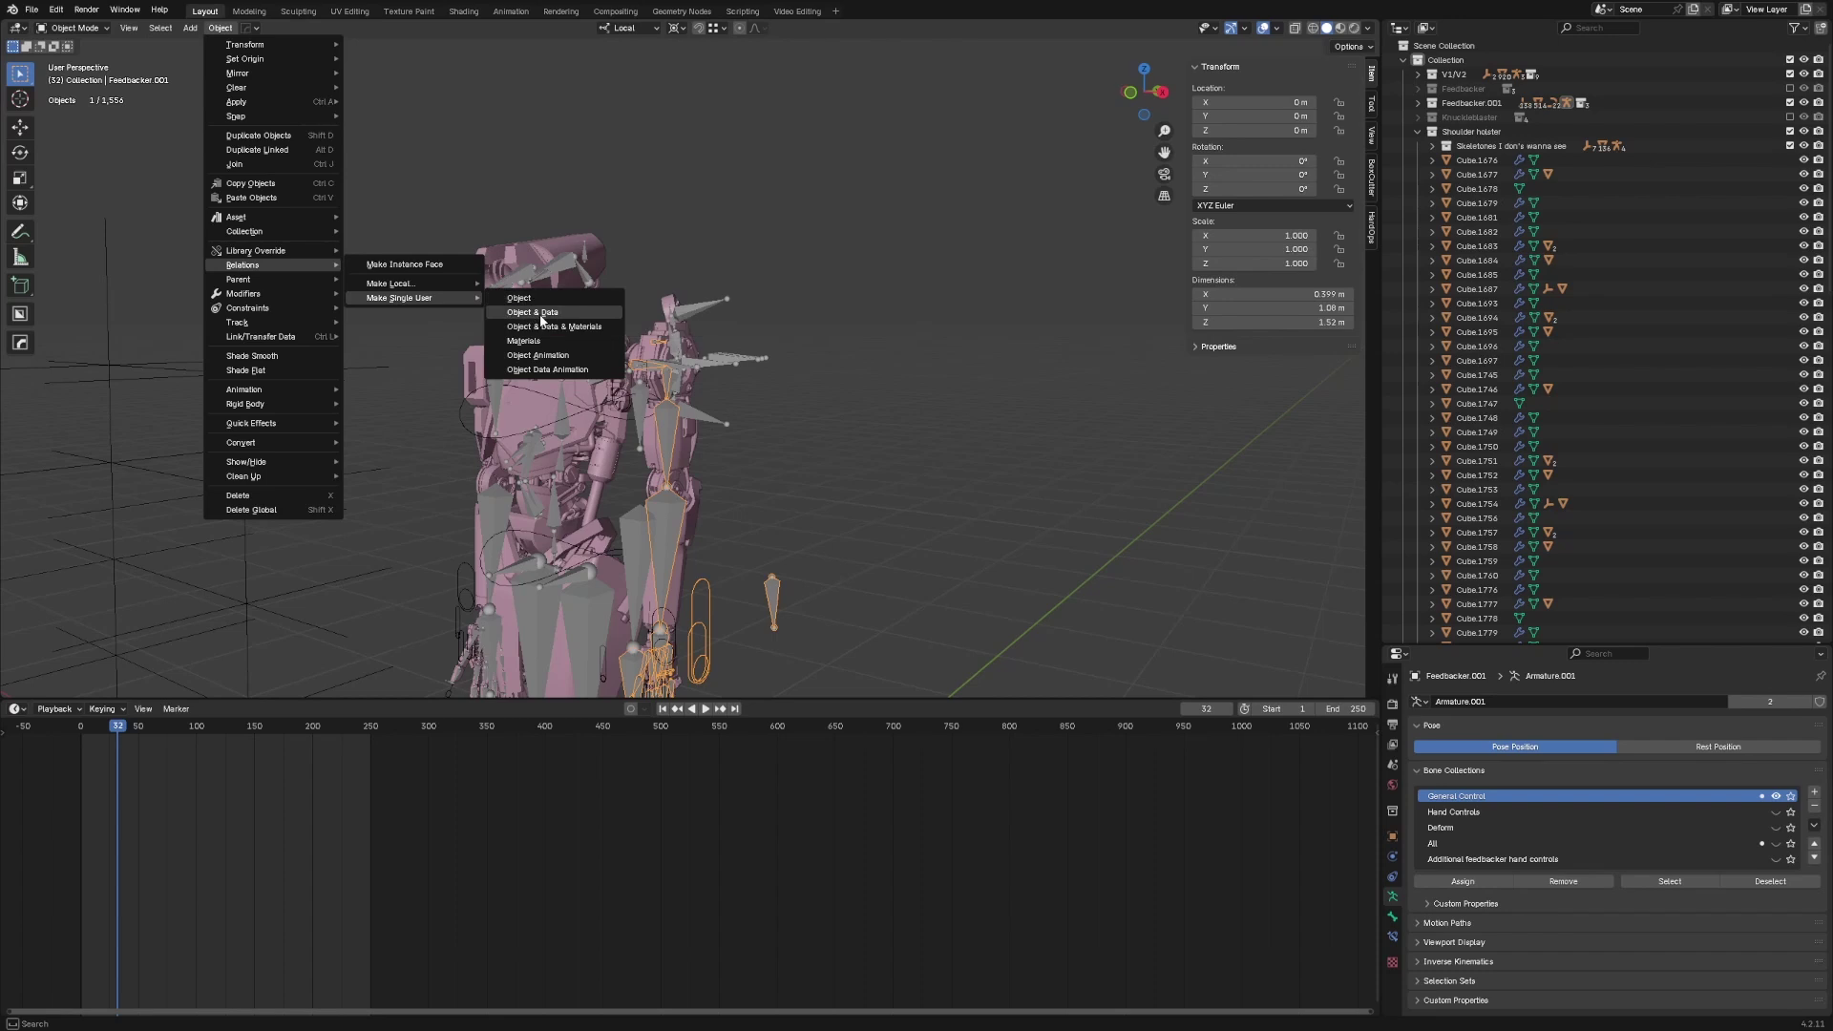
left_click(583, 355)
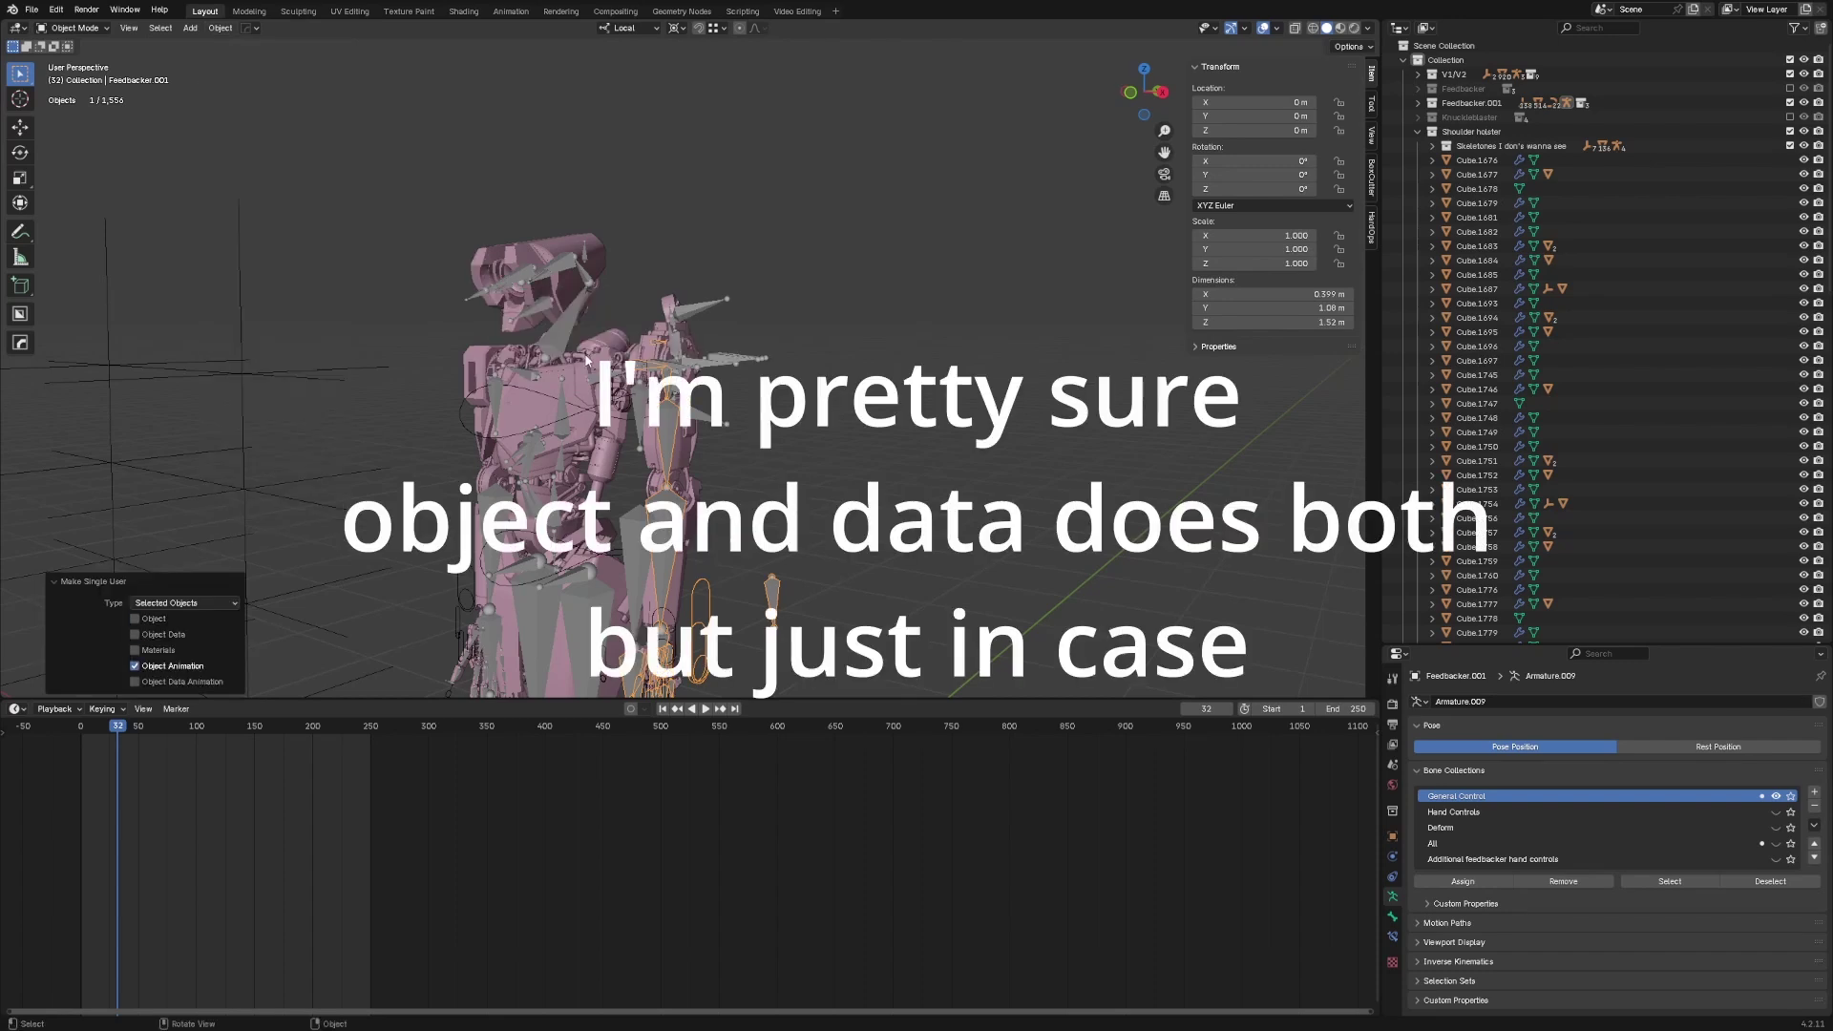
- Save the file and rename the duplicated arm armature to "Whiplash"
key("ctrl+s")
scroll(764, 359, "up", 2)
key("F2")
type("Wh")
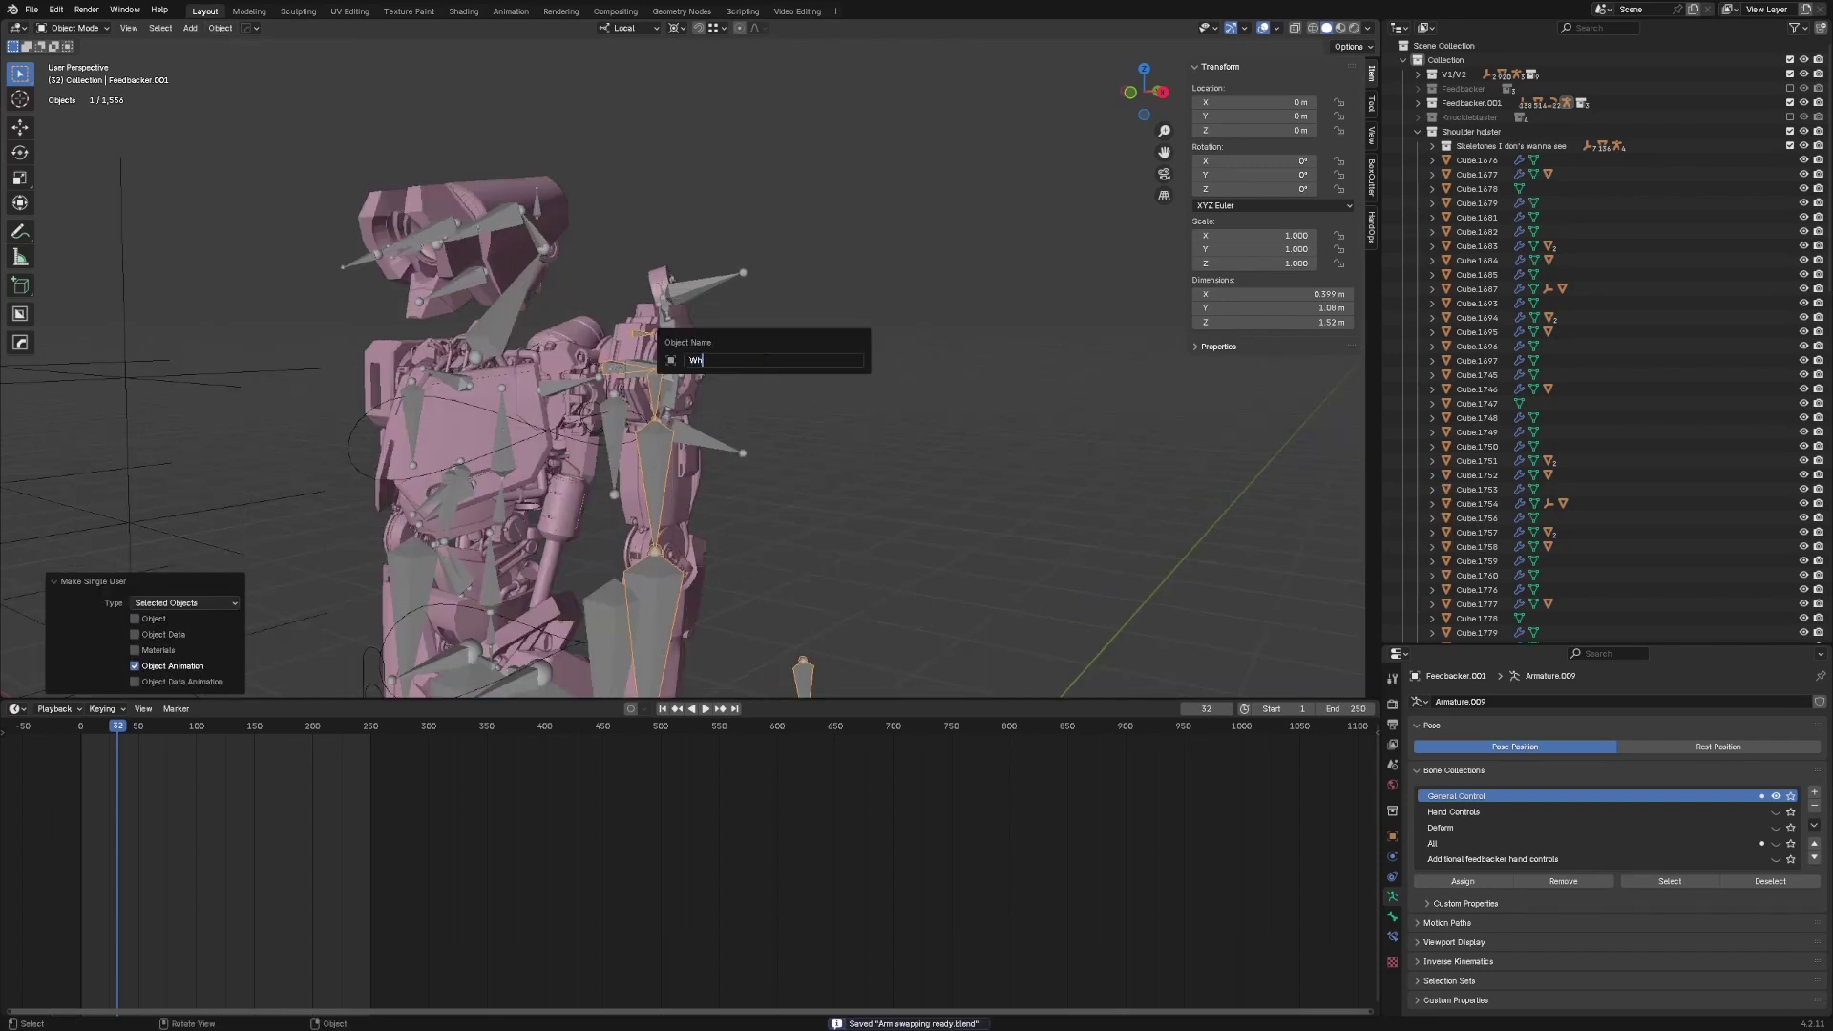
type("iplash")
key("Return")
- Rename the linked duplicate collection Feedbacker.001 to "Whiplash"
double_click(1464, 104)
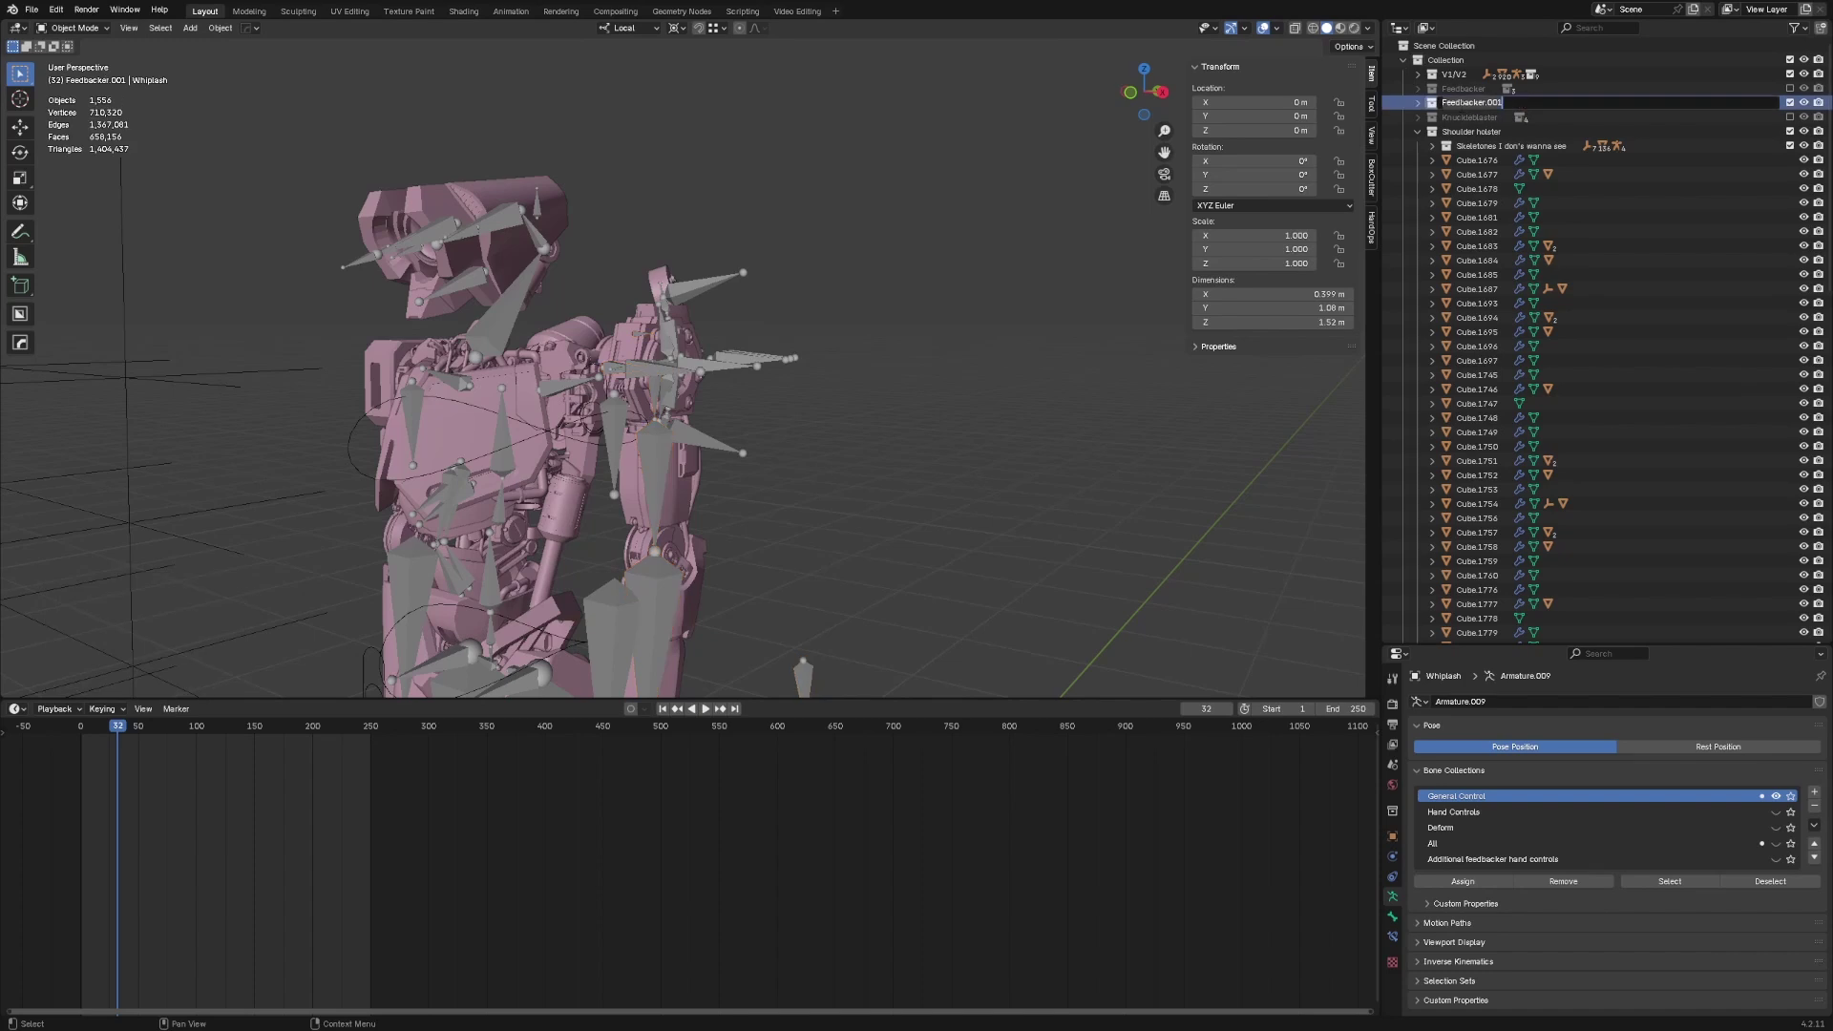
type("Whip")
type("lash")
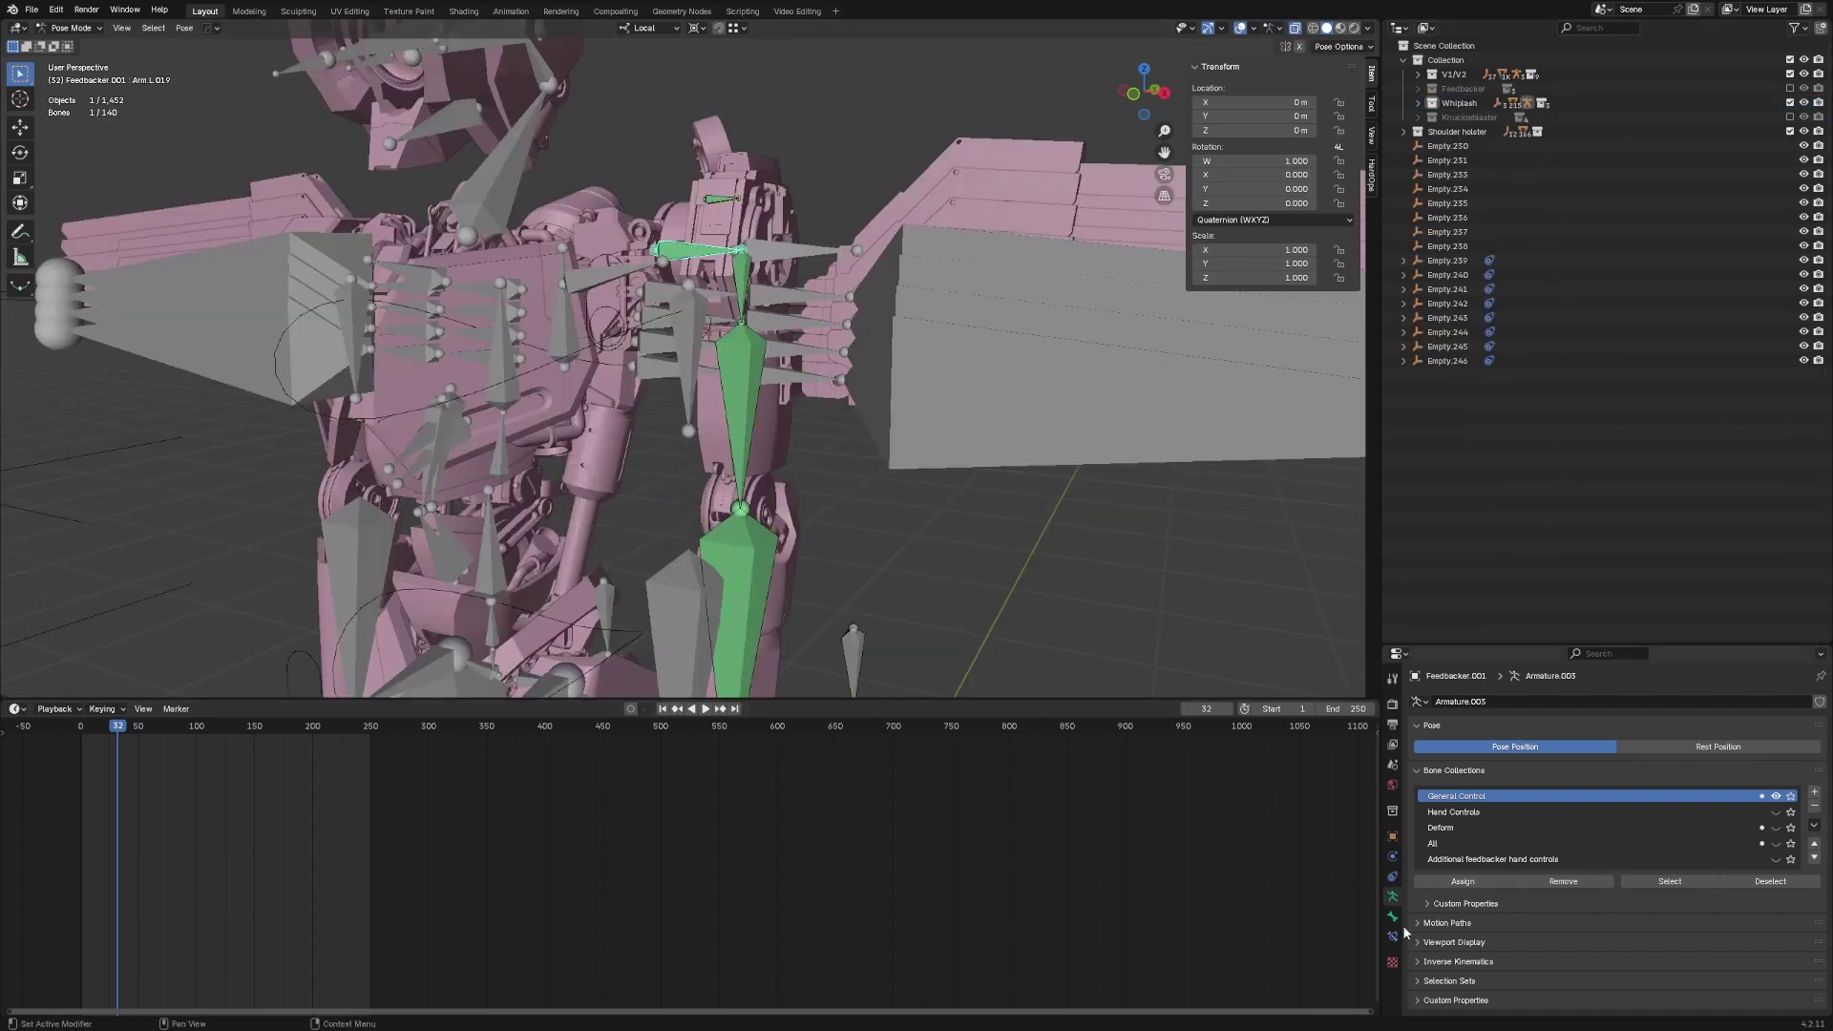
- Examine the Copy Transforms constraint on the duplicated arm's shoulder bone in Pose Mode
left_click(1393, 937)
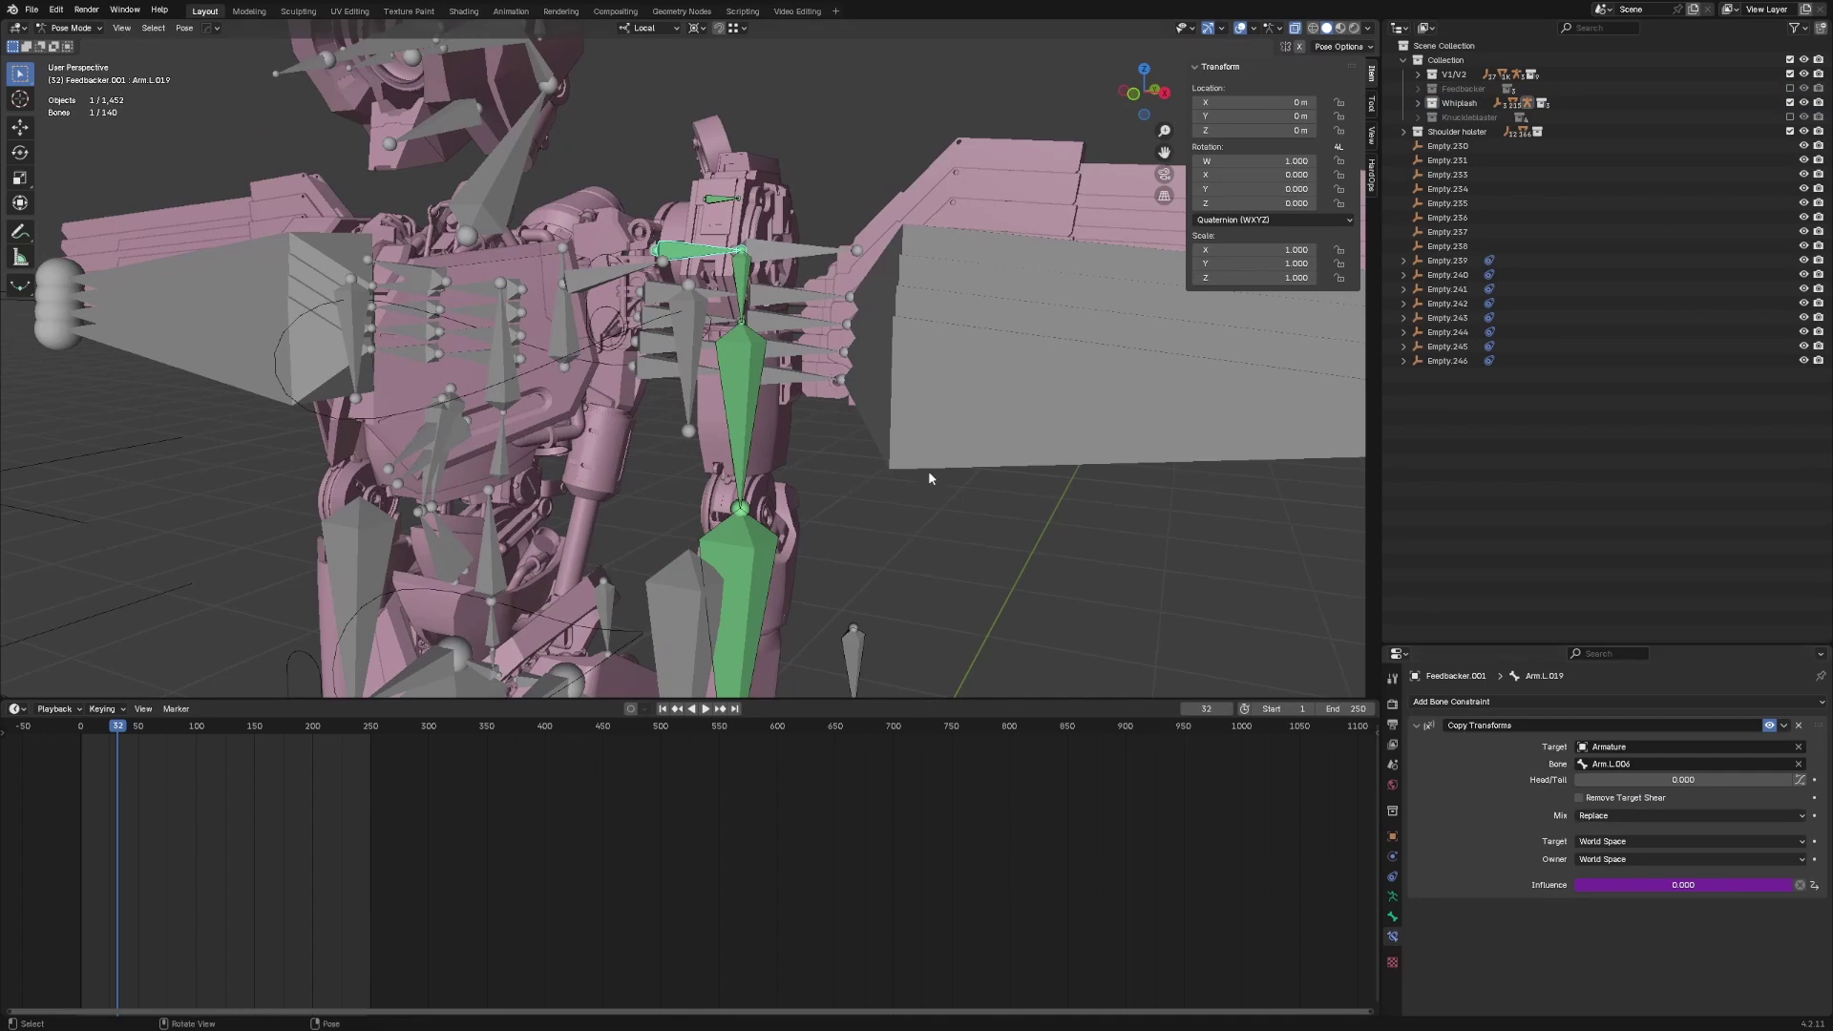
middle_click_drag(929, 469, 859, 367)
left_click(694, 274)
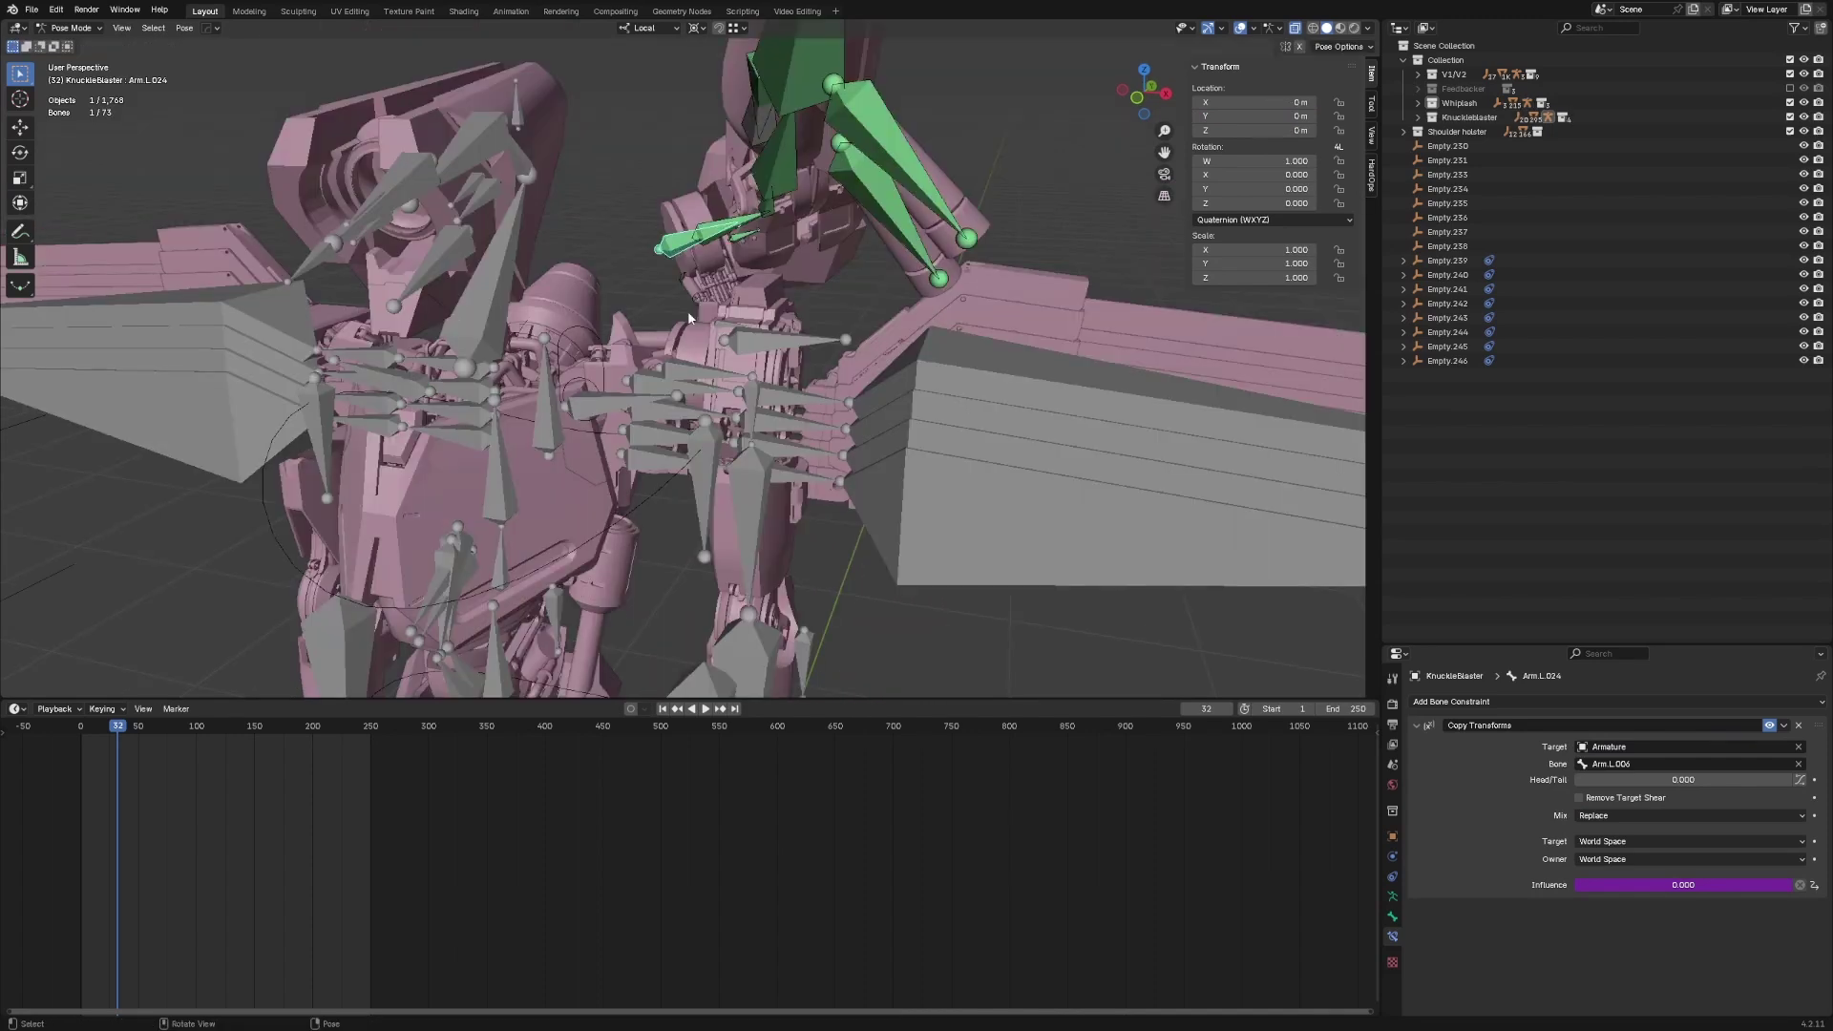
- Examine which bone collections are shown in the KnuckleBlaster armature's data settings
key("ctrl+Tab")
left_click(781, 384)
middle_click_drag(780, 385, 790, 394)
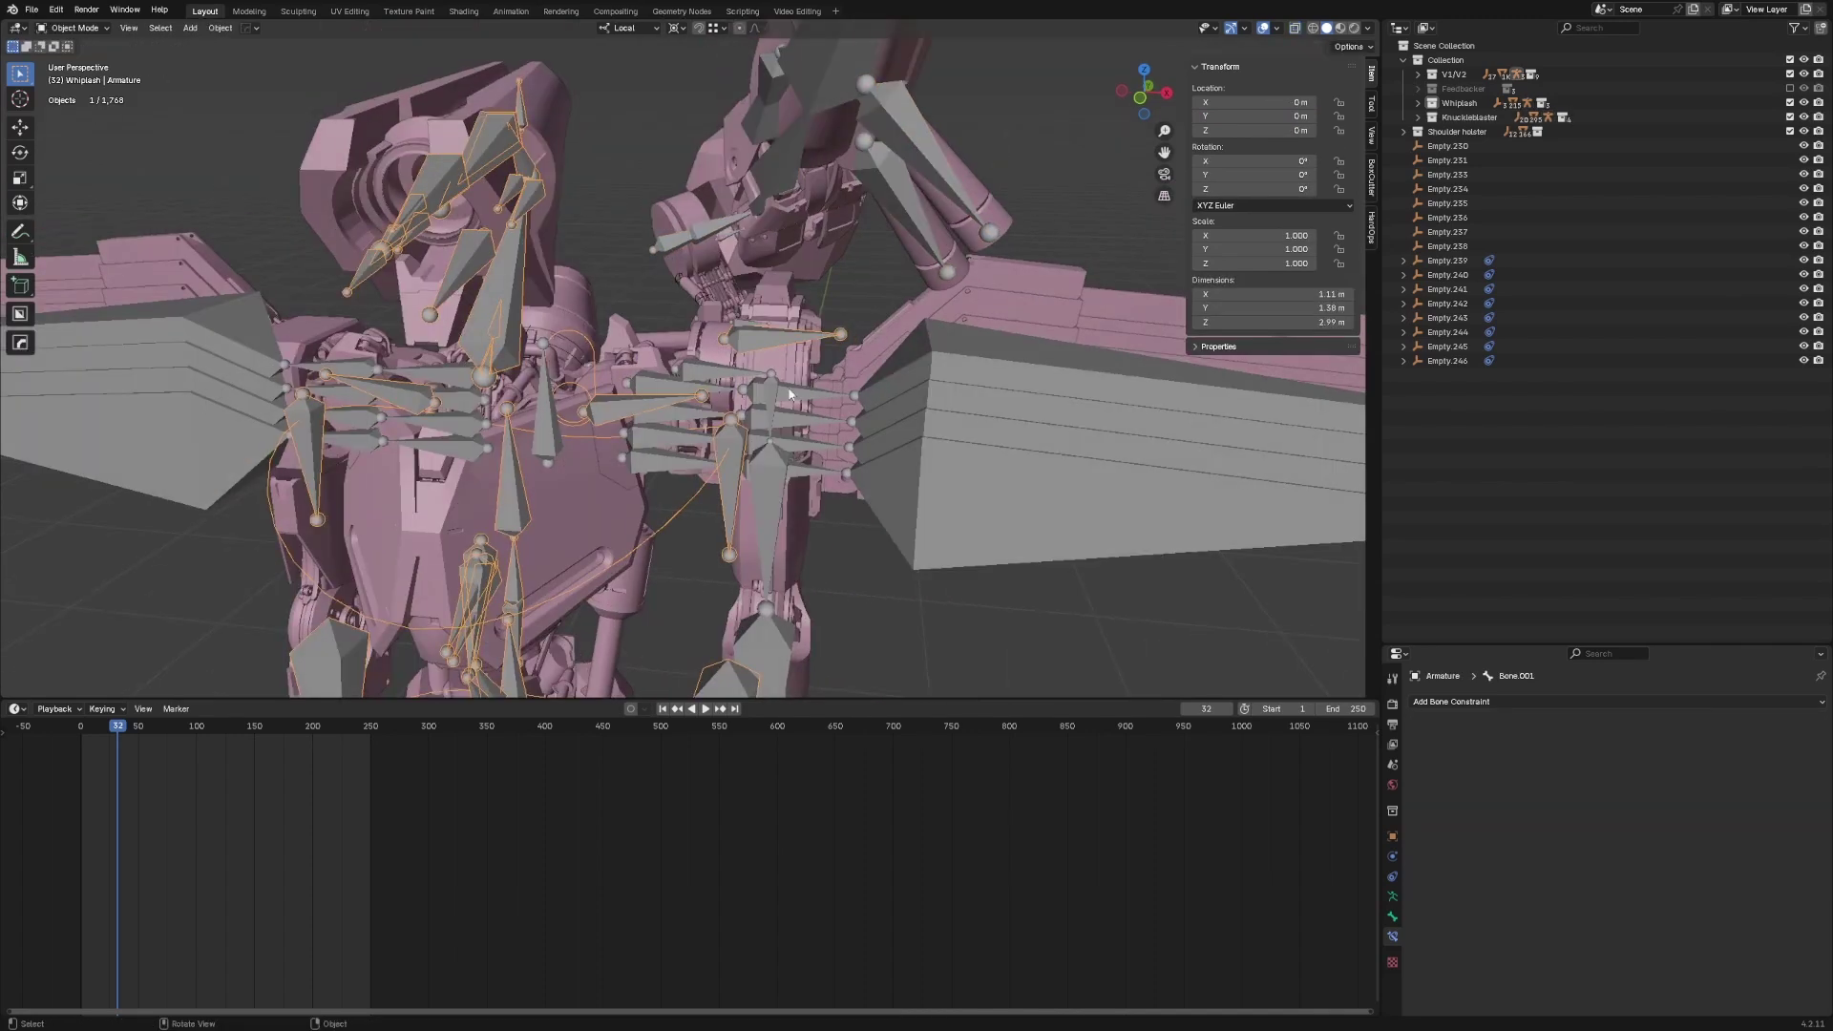
left_click(781, 476)
left_click(1392, 897)
key("ctrl+Tab")
middle_click_drag(1036, 564, 996, 538)
key("ctrl+Tab")
left_click(695, 250)
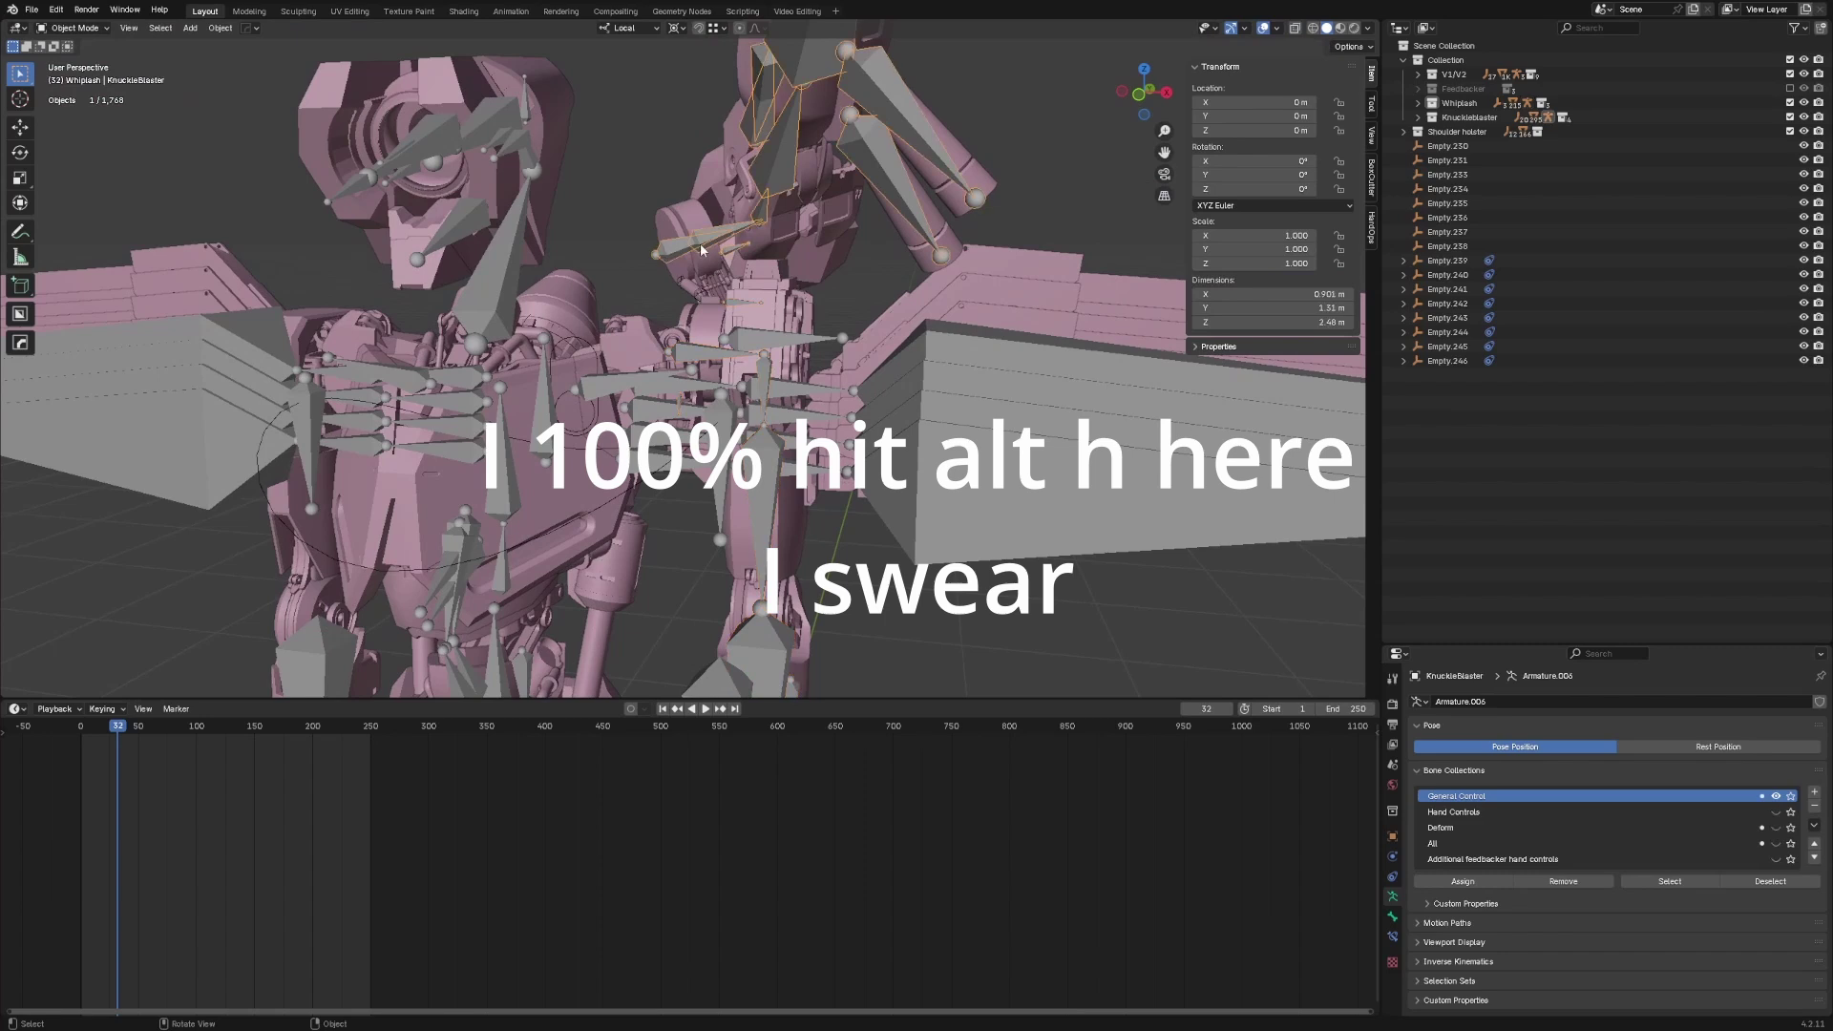
- Put the Feedbacker.001 armature in Pose Mode and reveal its hidden bones
key("g")
key("Escape")
key("ctrl+Tab")
key("F2")
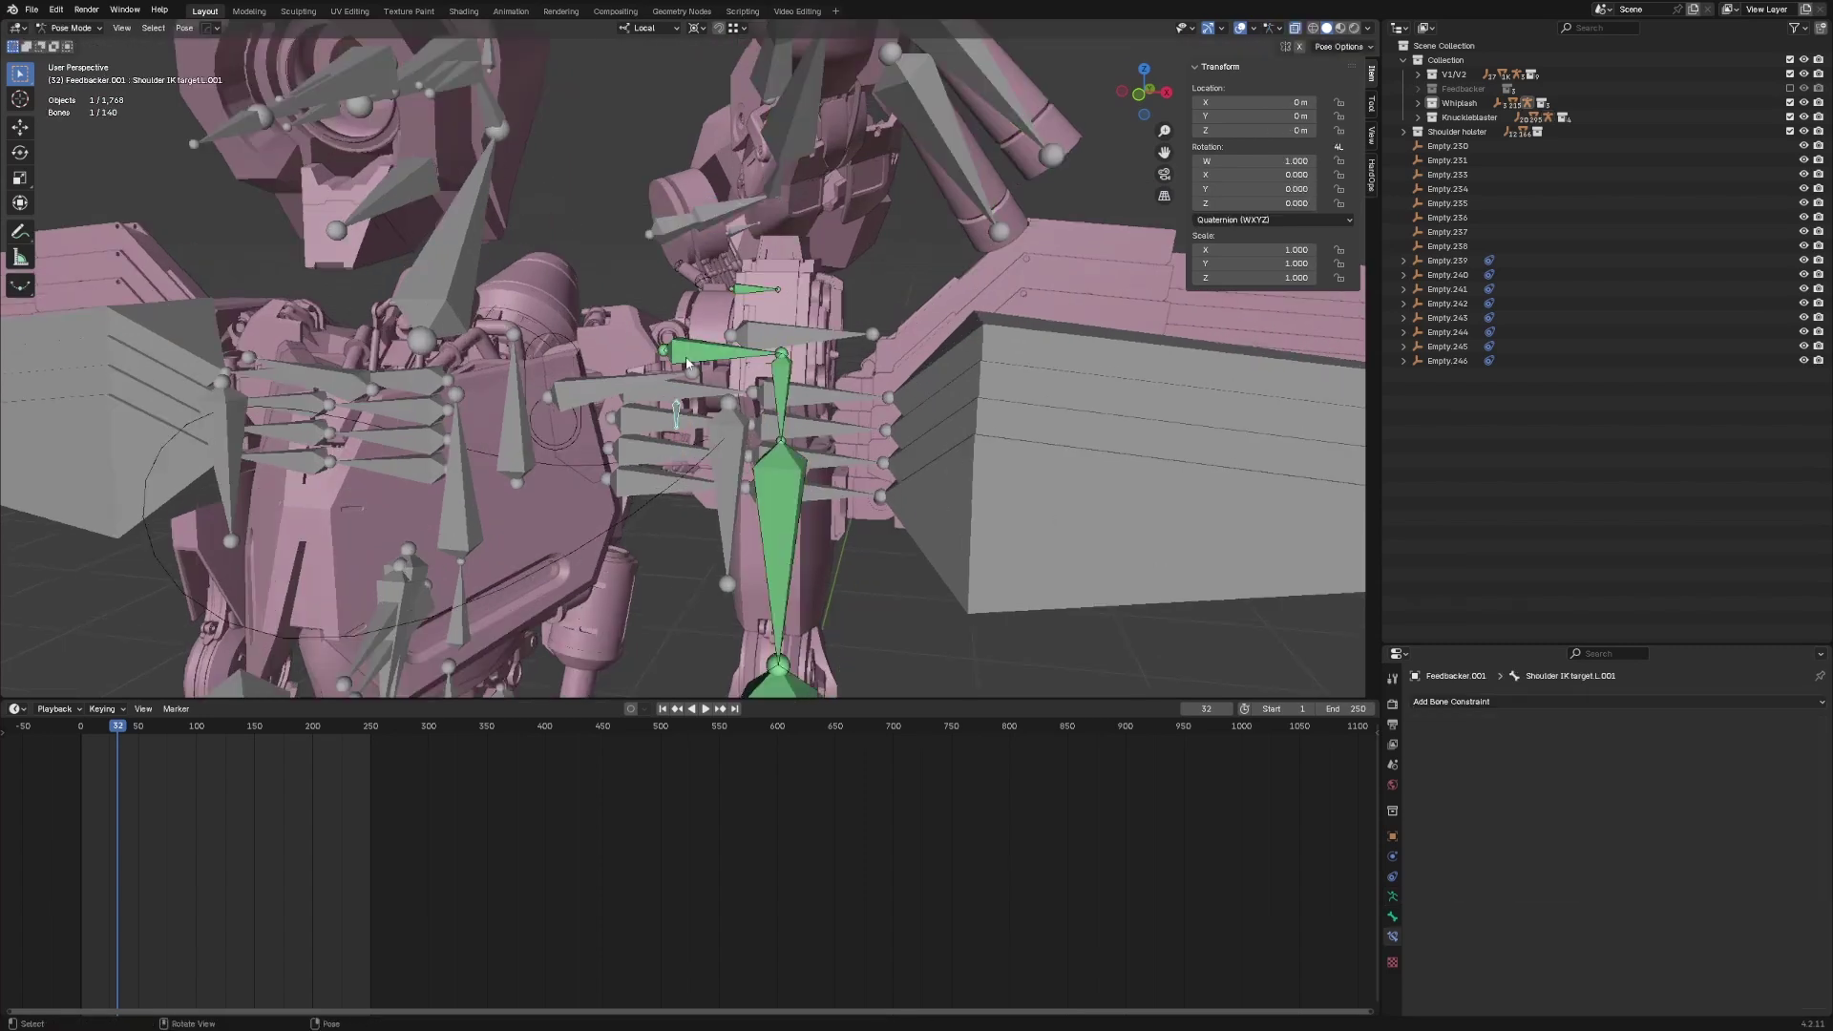
left_click(721, 351)
key("g")
key("Escape")
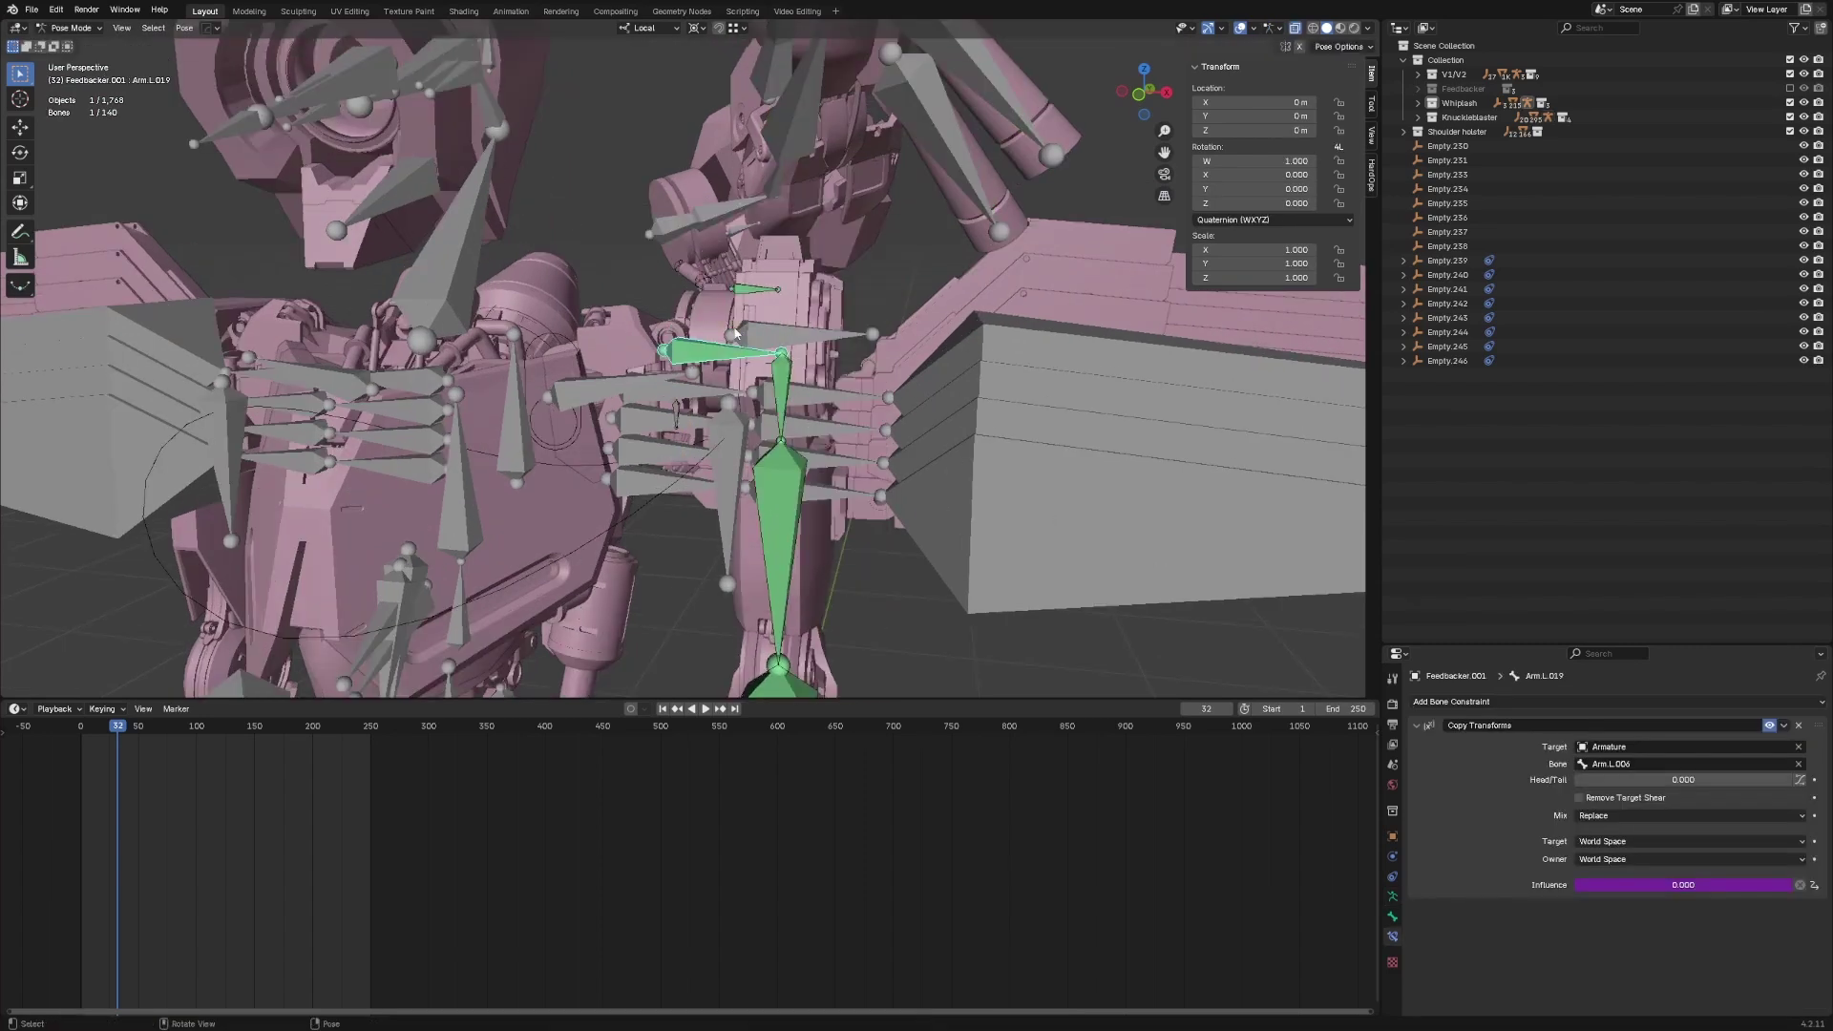
key("h")
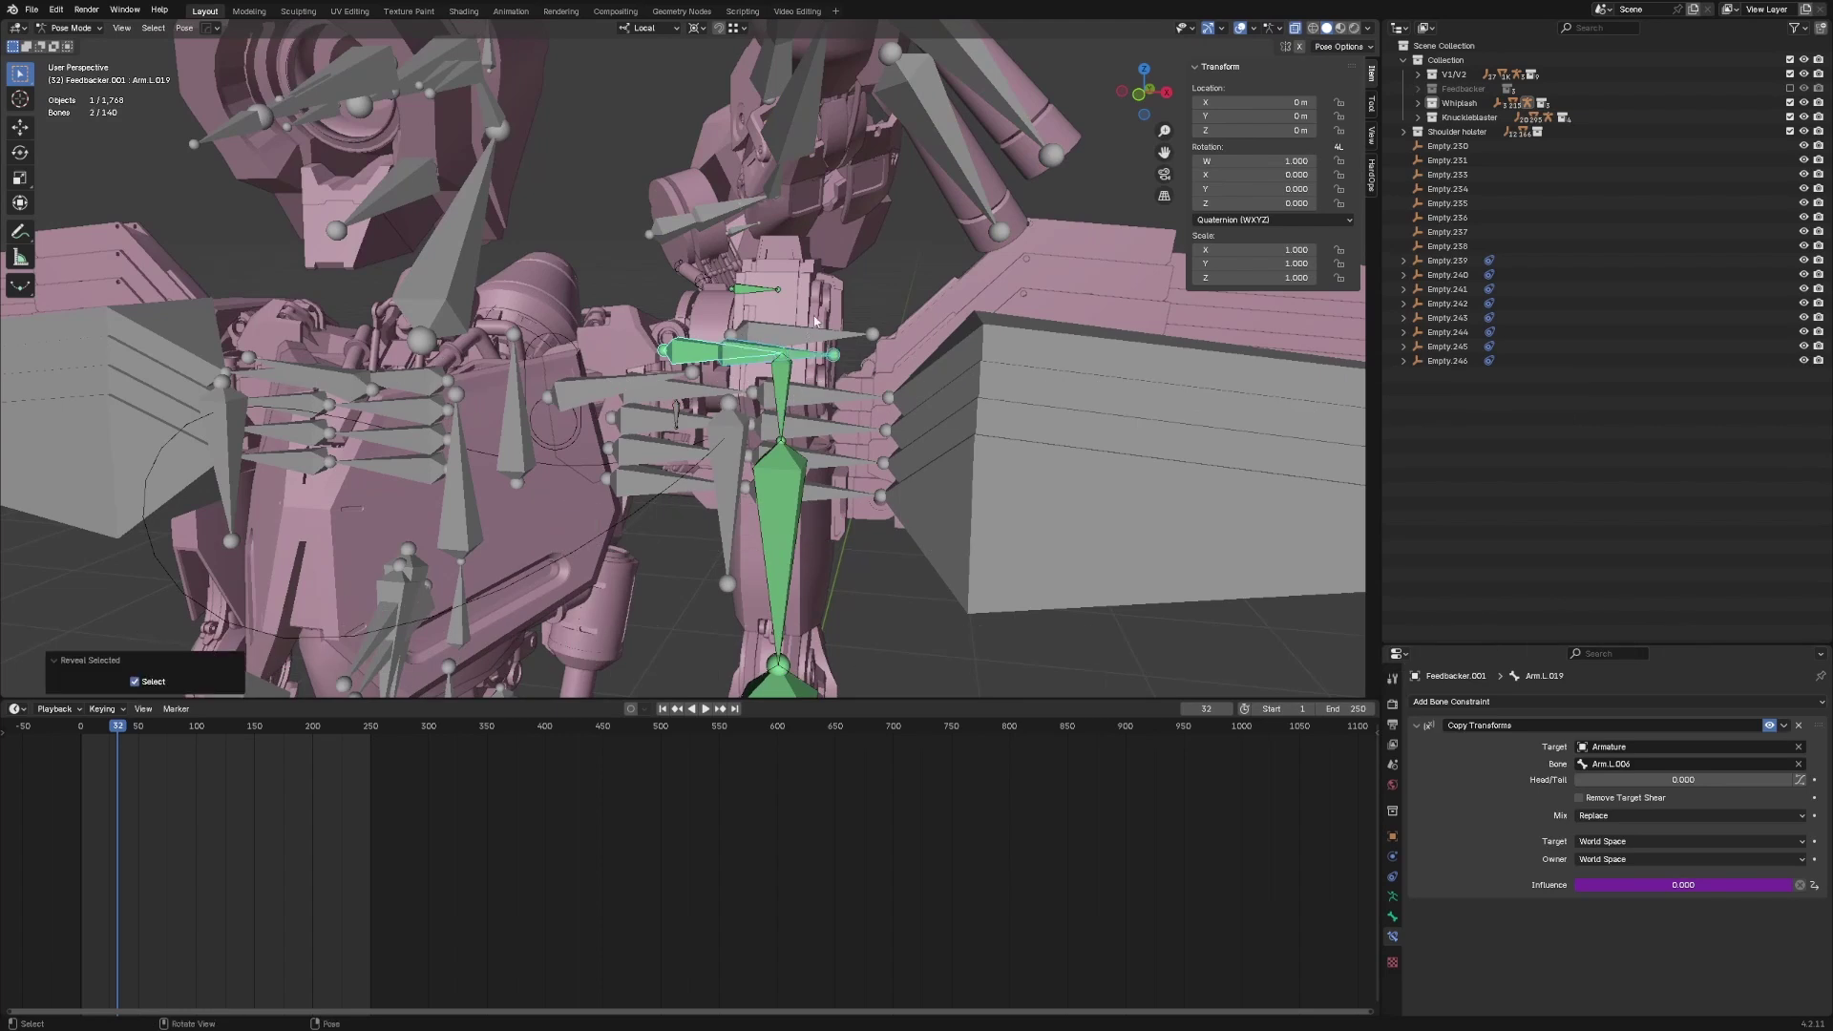
key("alt+h")
- Set the target of the Master Bone's Copy Transforms constraint to Shoulder slot.002
left_click(812, 358)
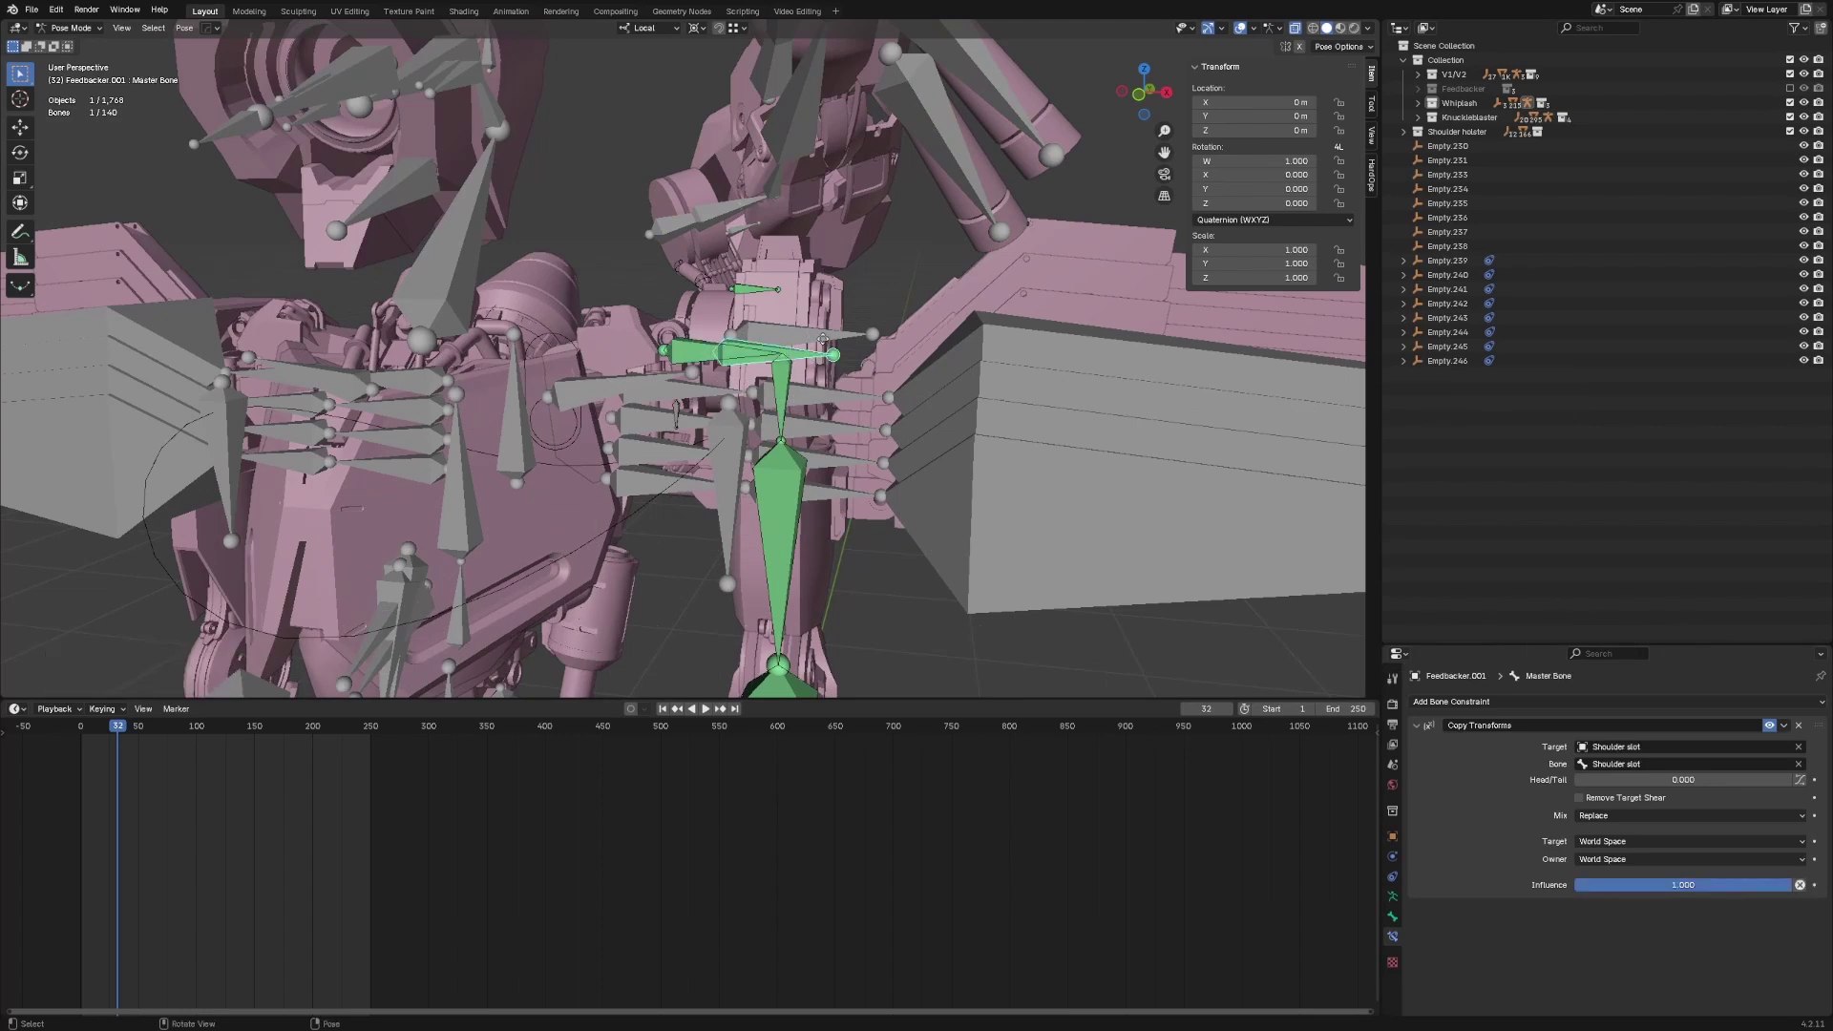
left_click(1645, 764)
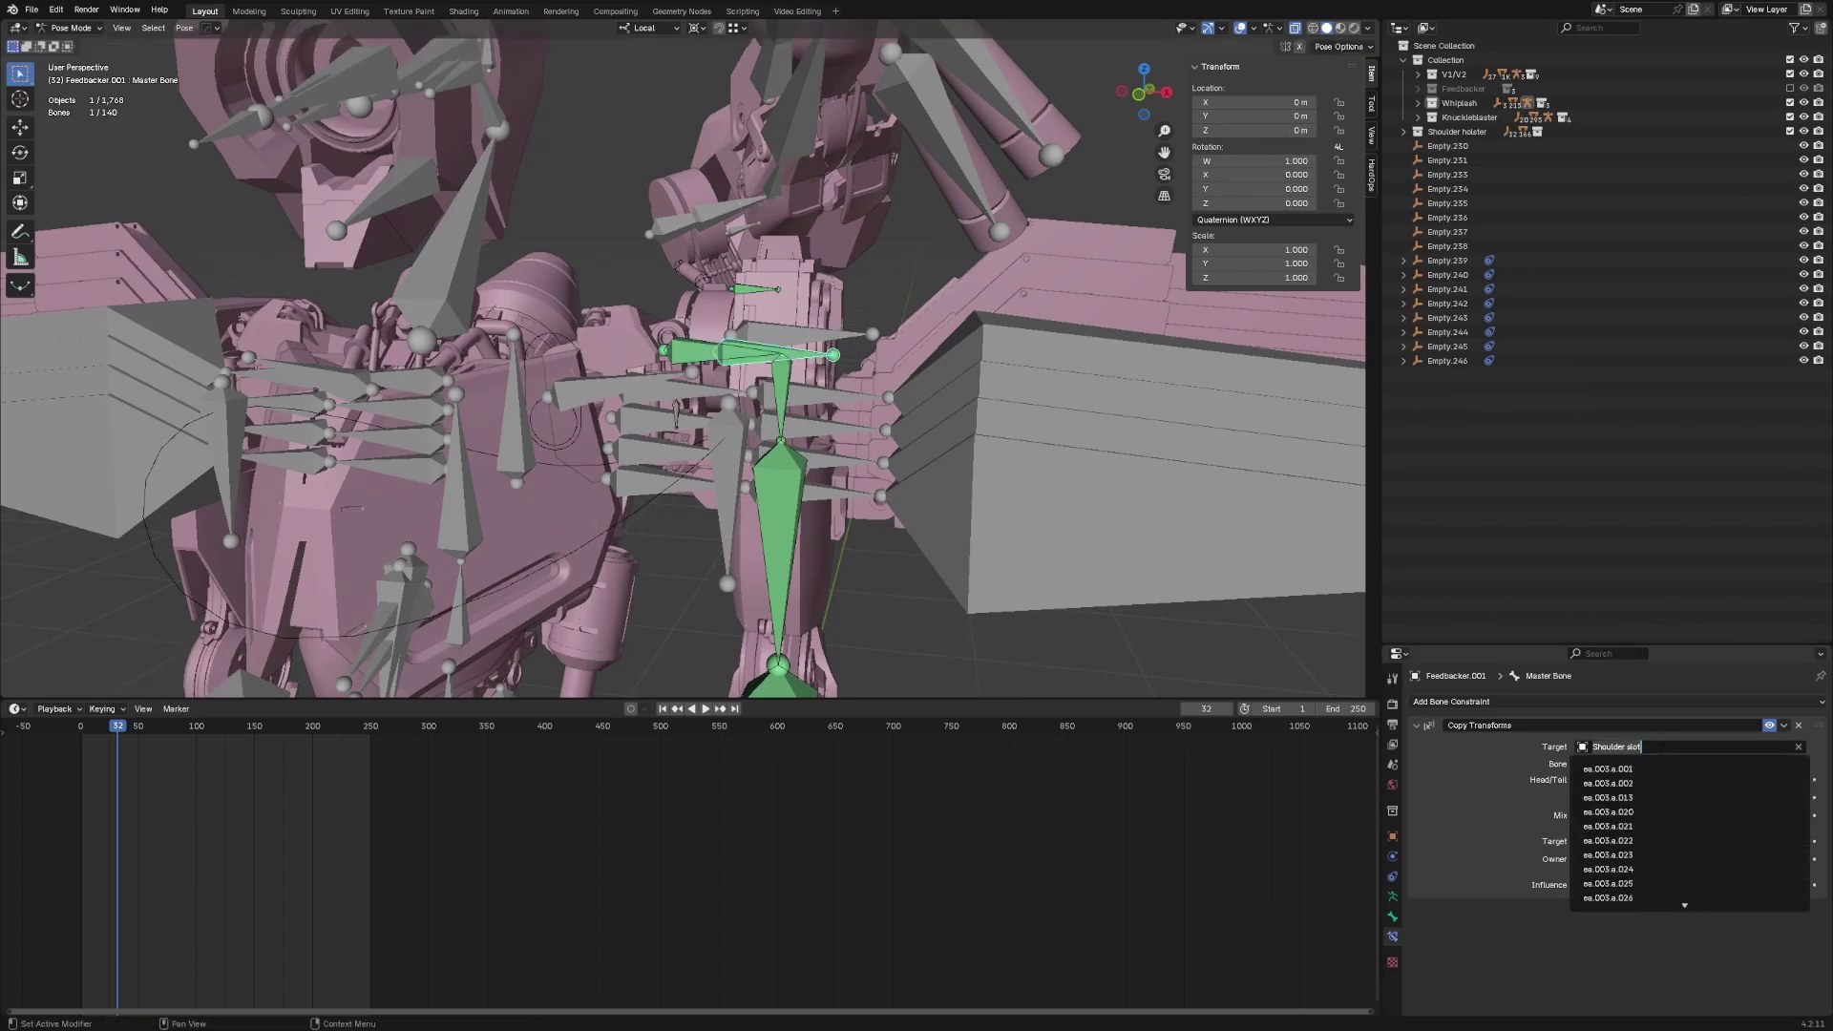
type(".002")
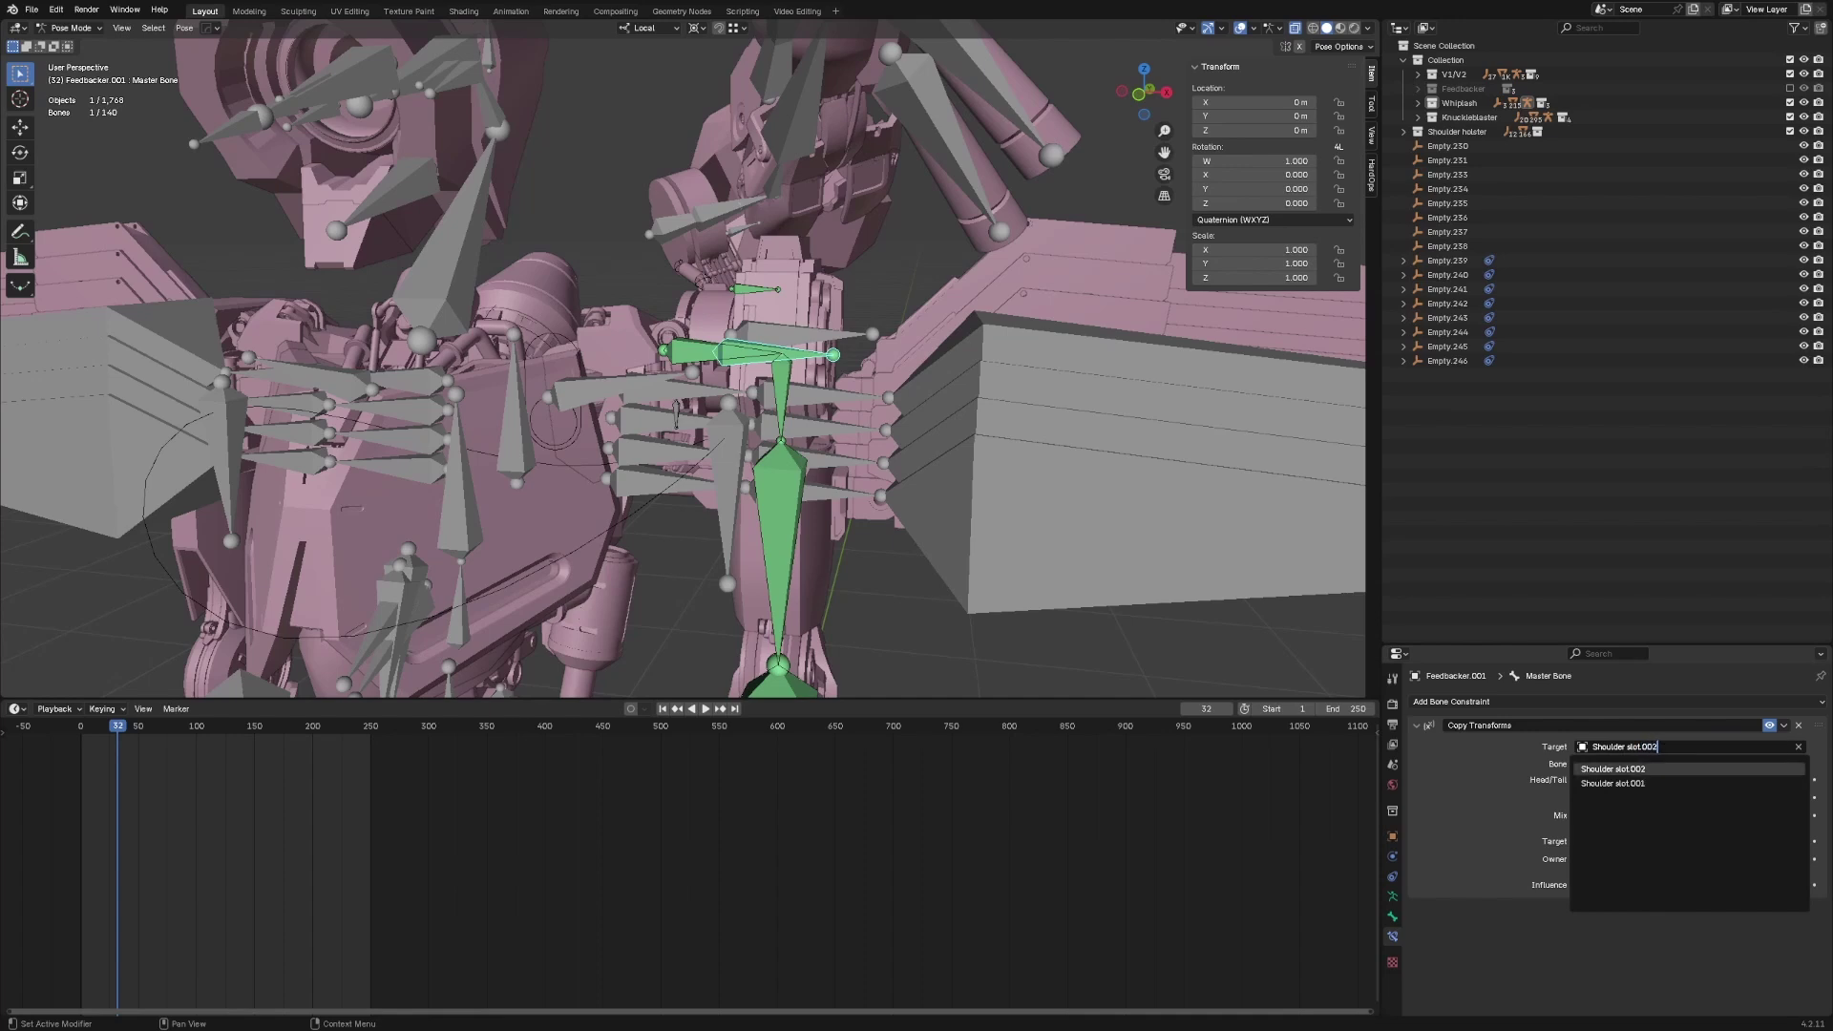
key("ctrl+Tab")
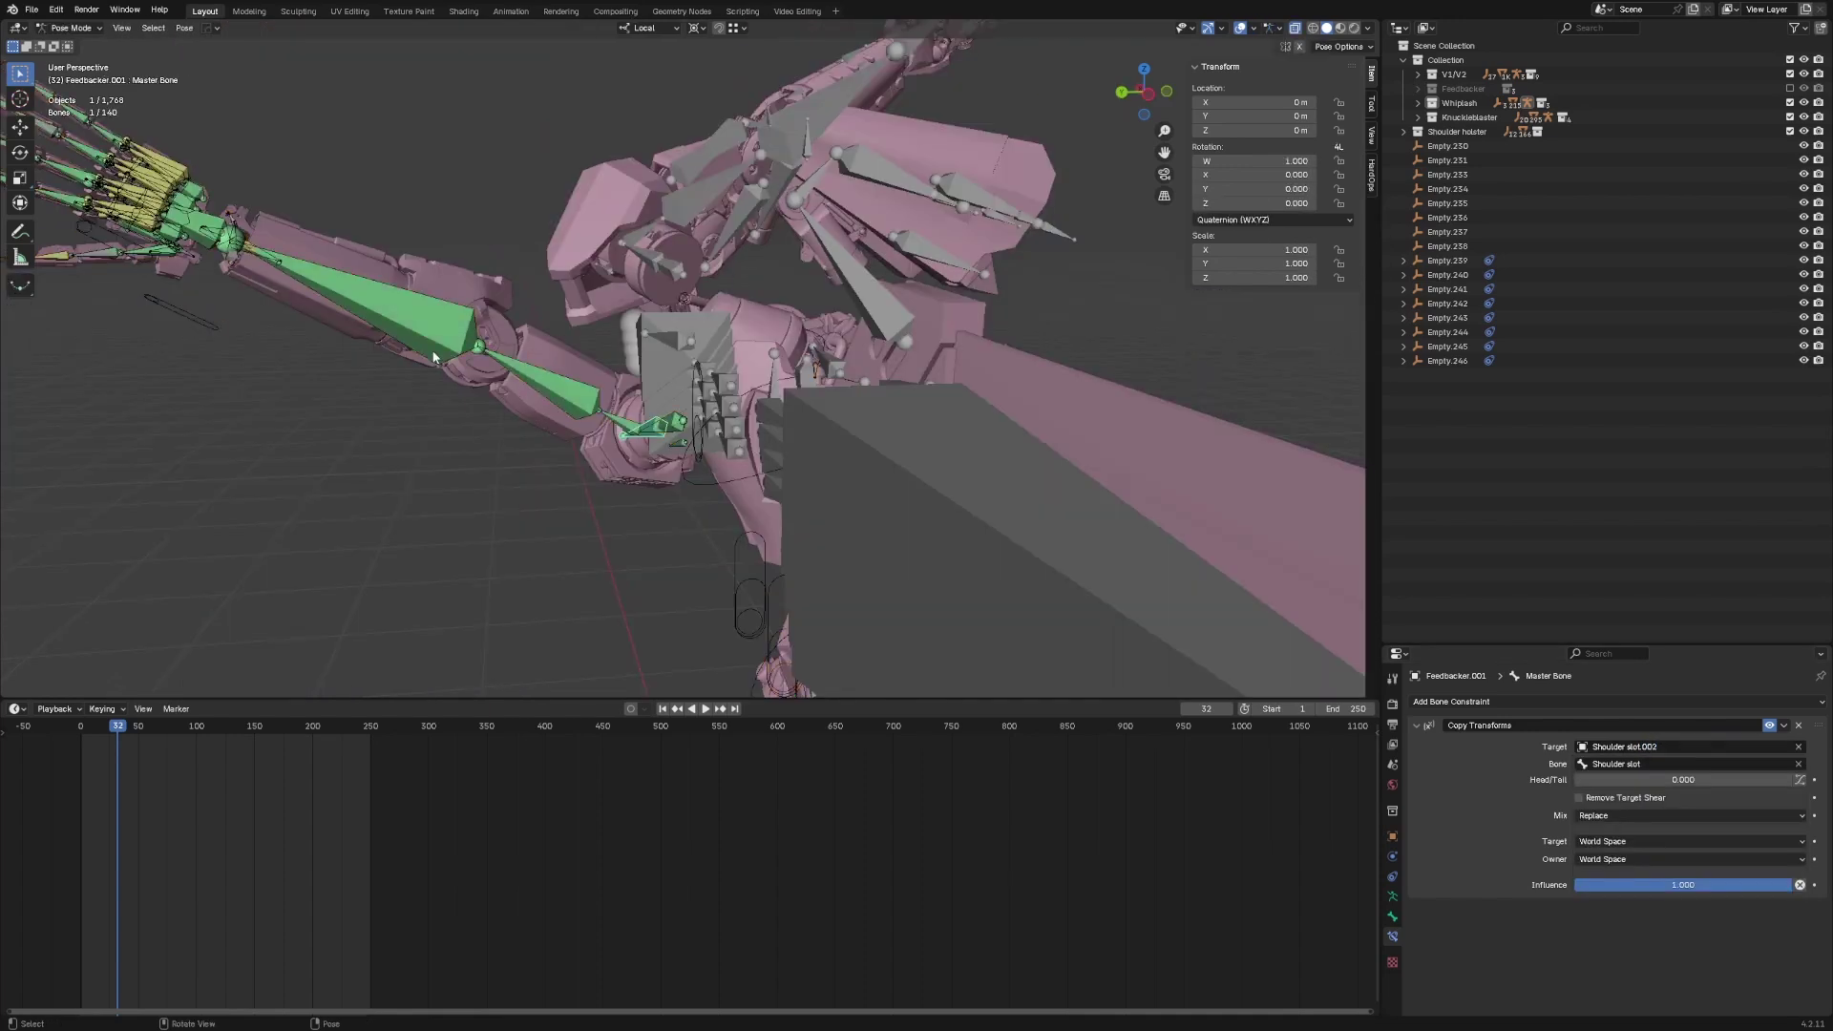
- Hide all of the duplicated arm's bone collections except General Control, and return to Object Mode
left_click(420, 338)
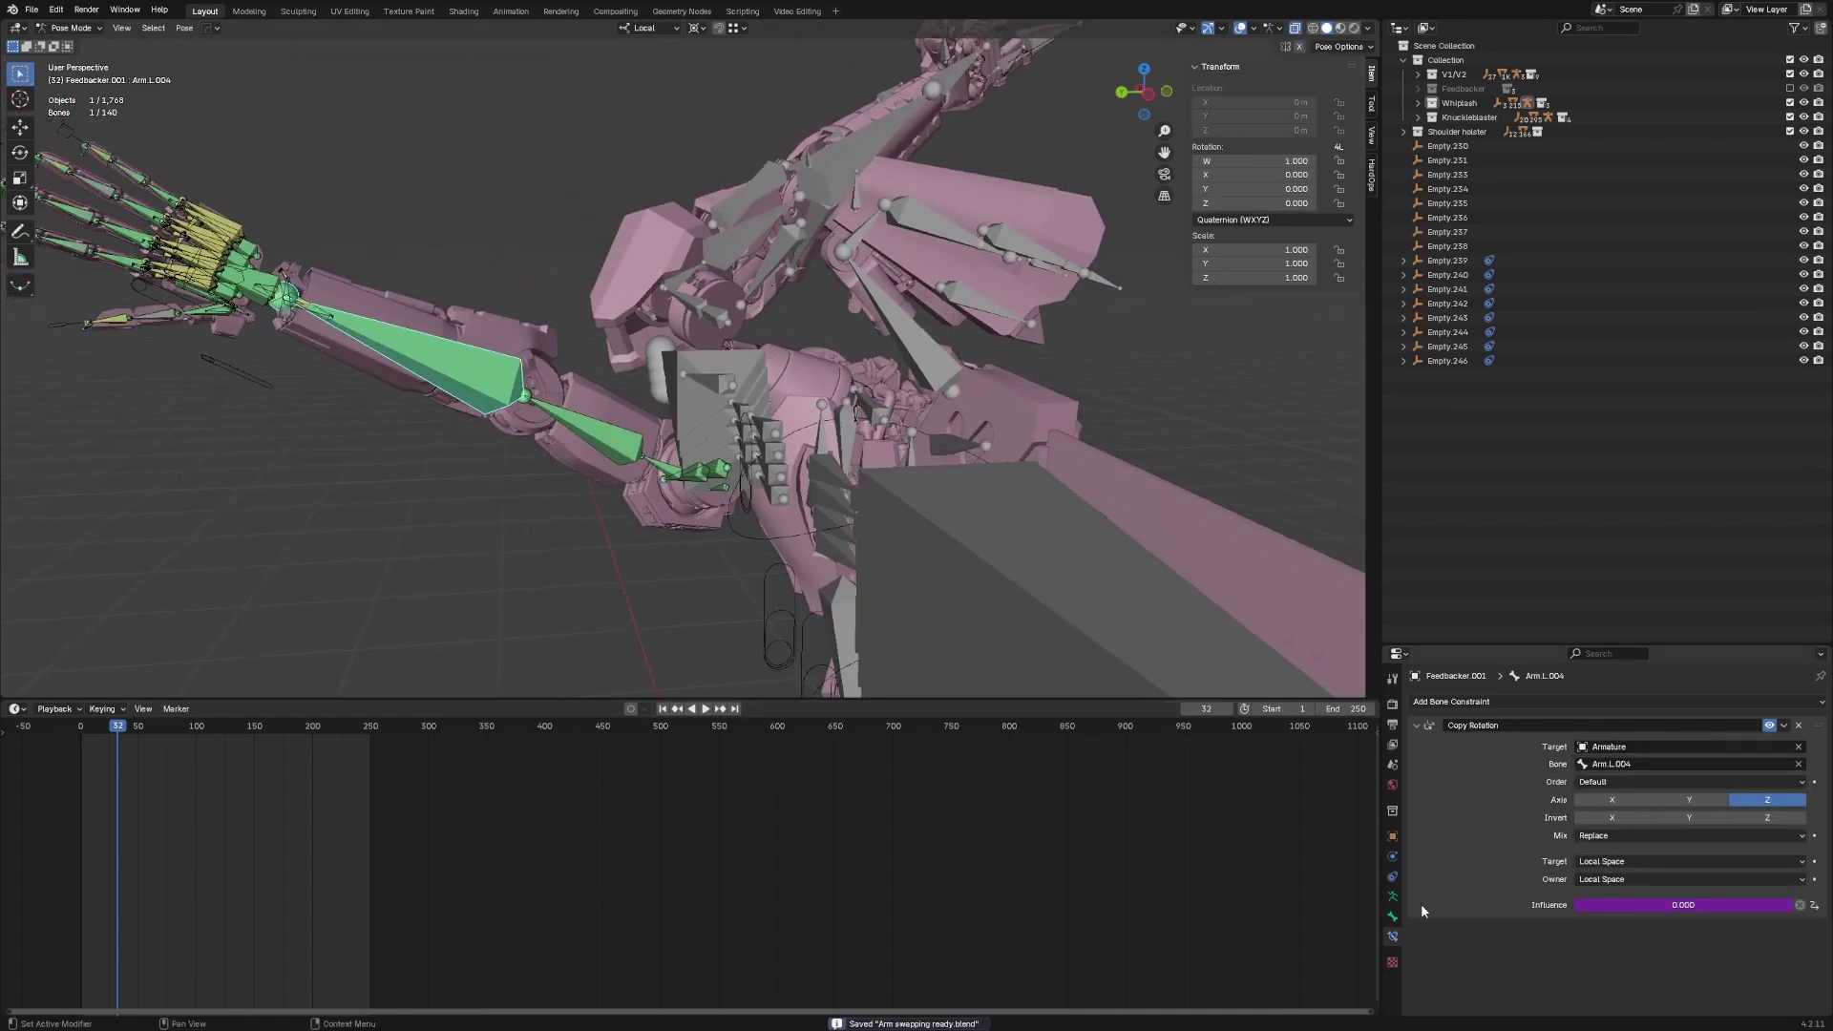
left_click(1392, 894)
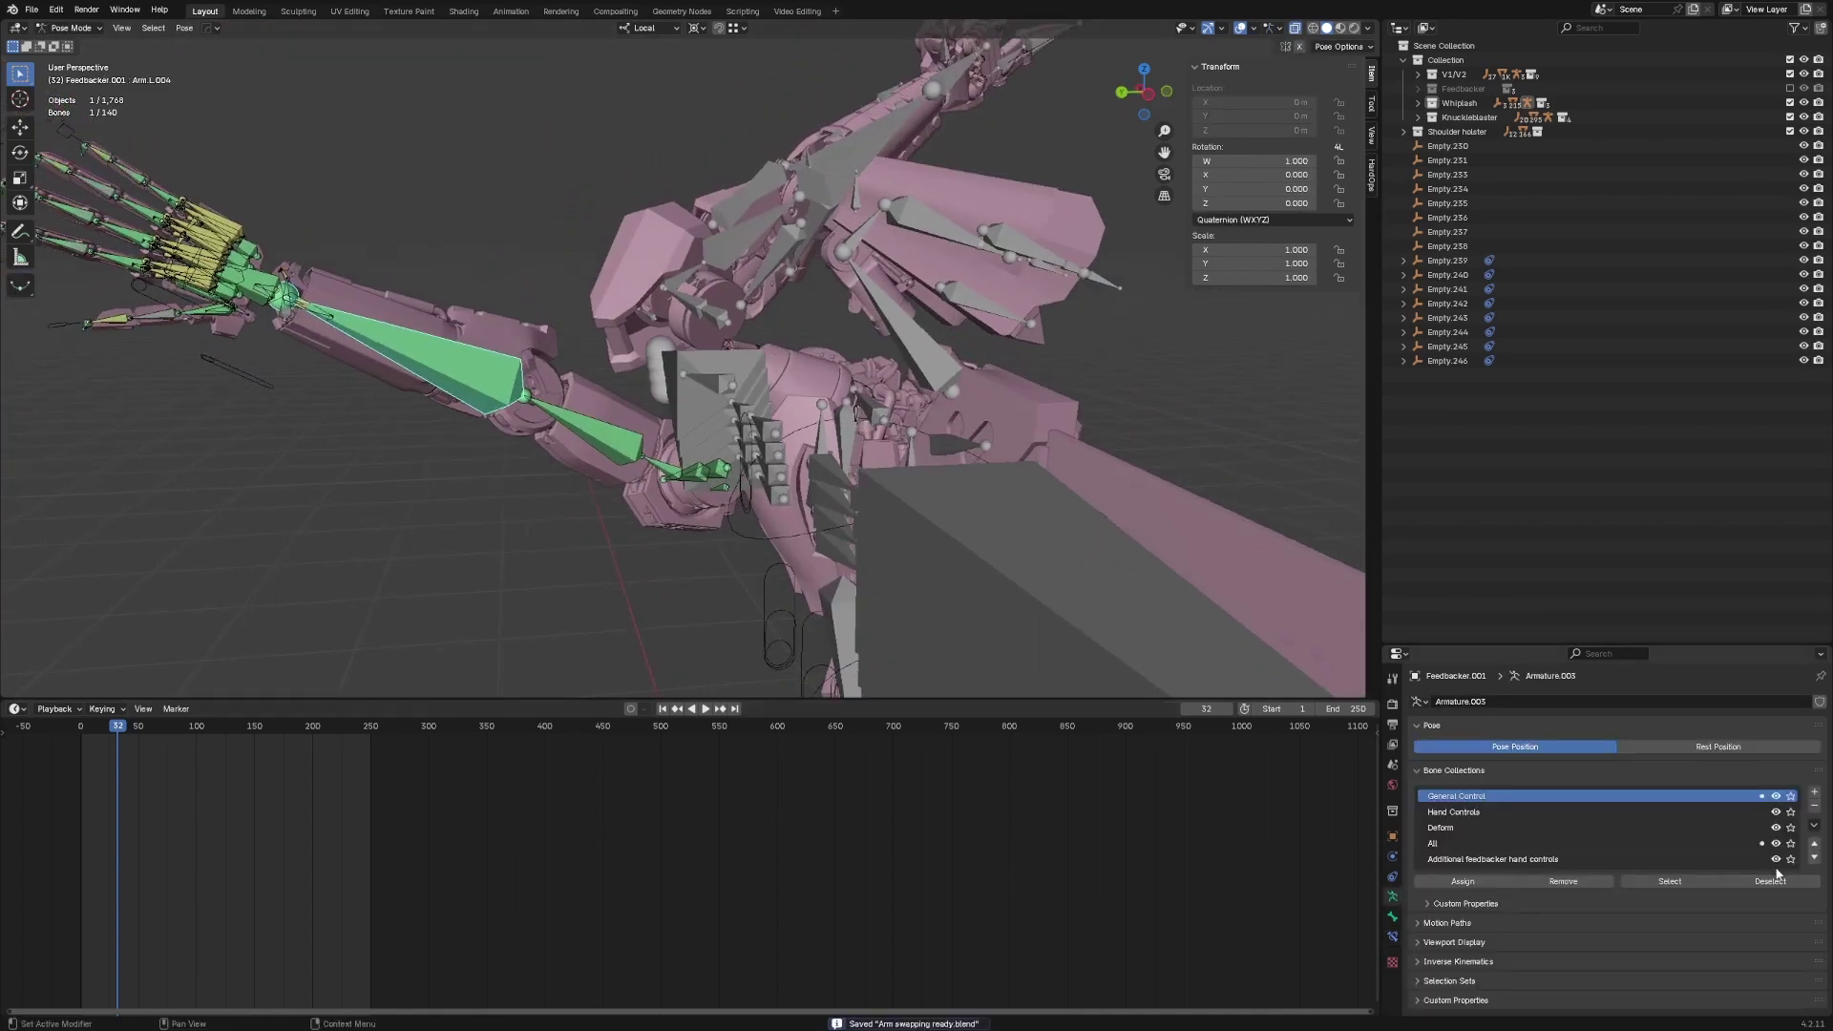
left_click_drag(1776, 860, 1776, 812)
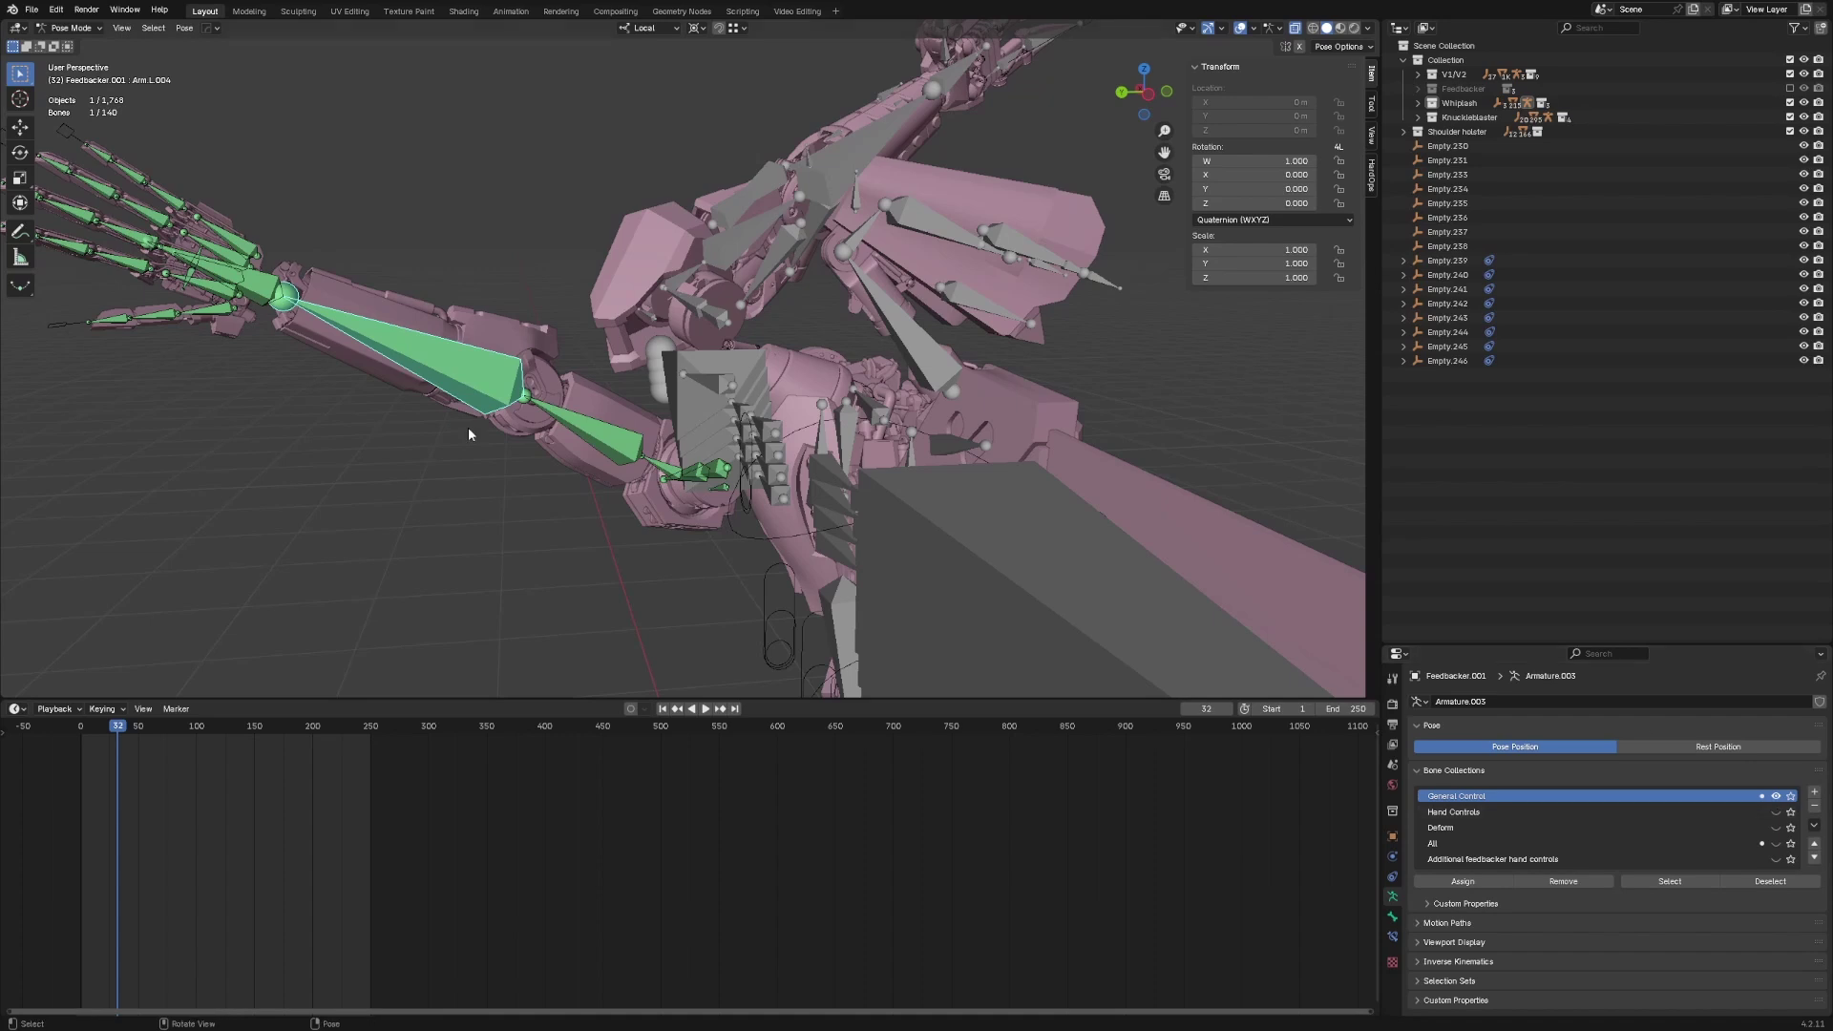
scroll(468, 427, "down", 2)
key("ctrl+Tab")
left_click(460, 452)
middle_click_drag(460, 457, 649, 458)
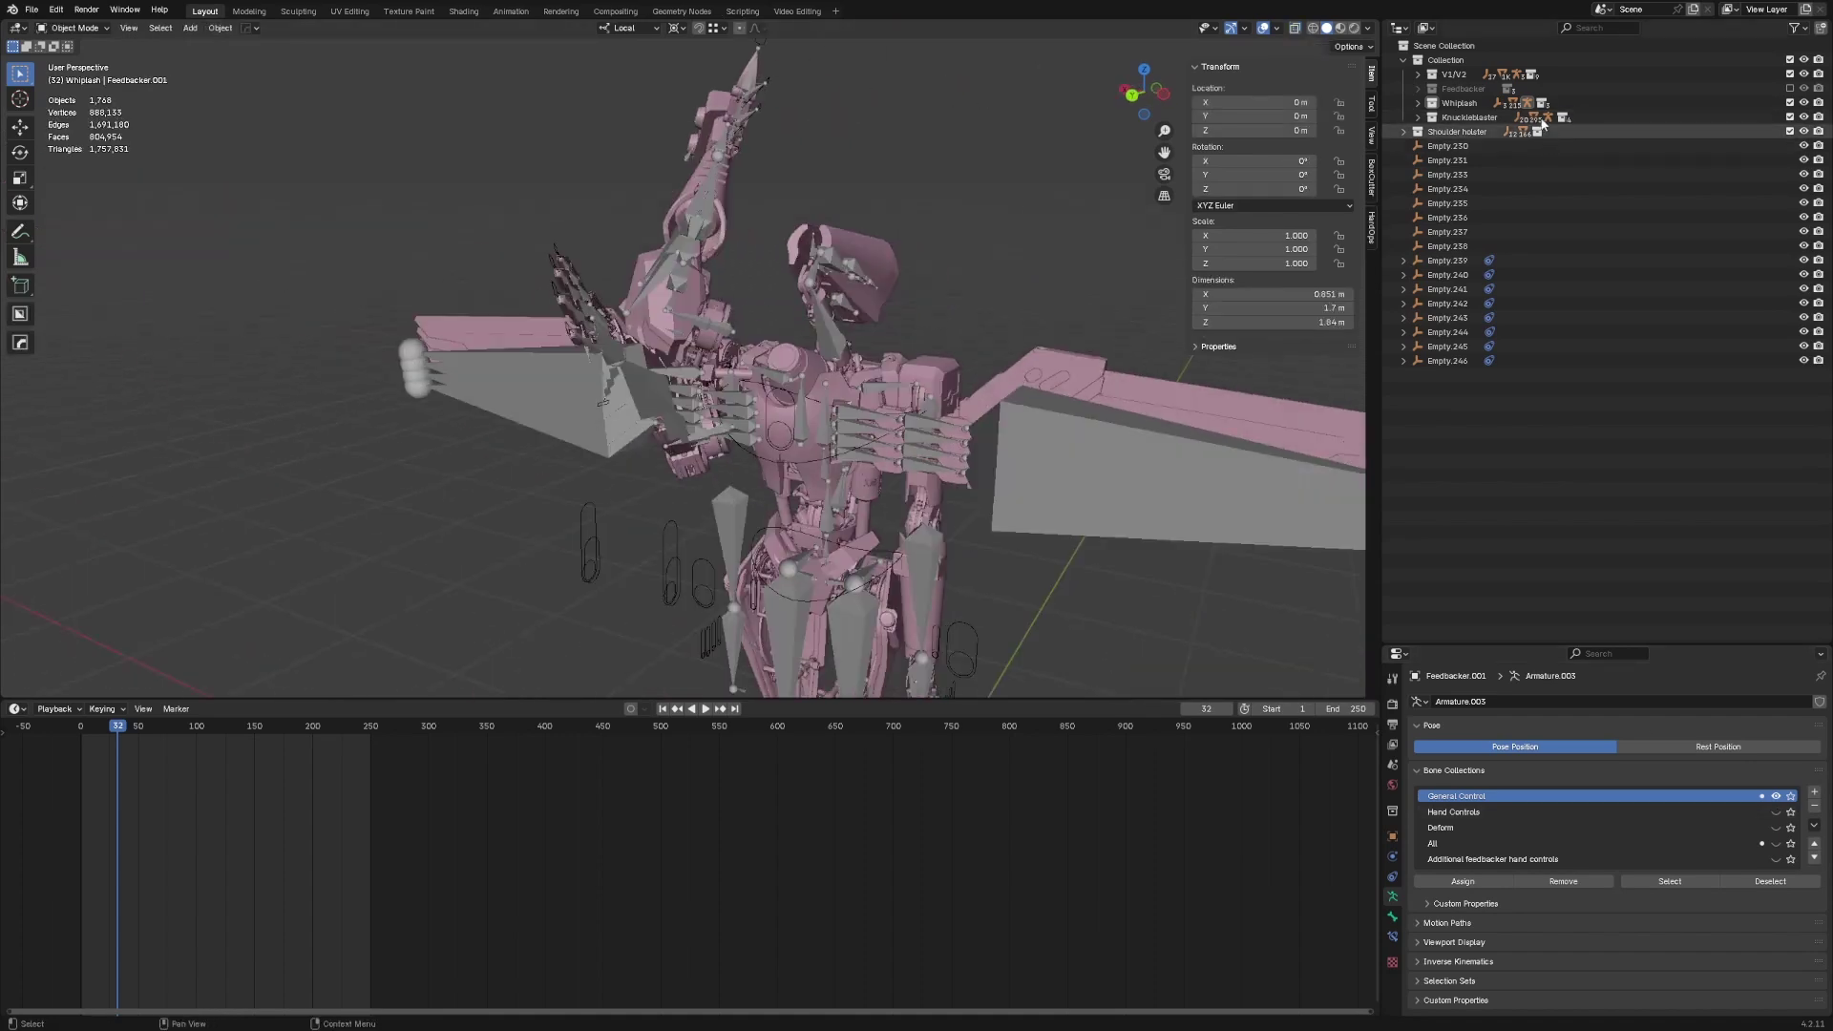
- Move the Shoulder holster collection into Collection and enable its excluded skeleton subcollection in the view layer
left_click(1404, 132)
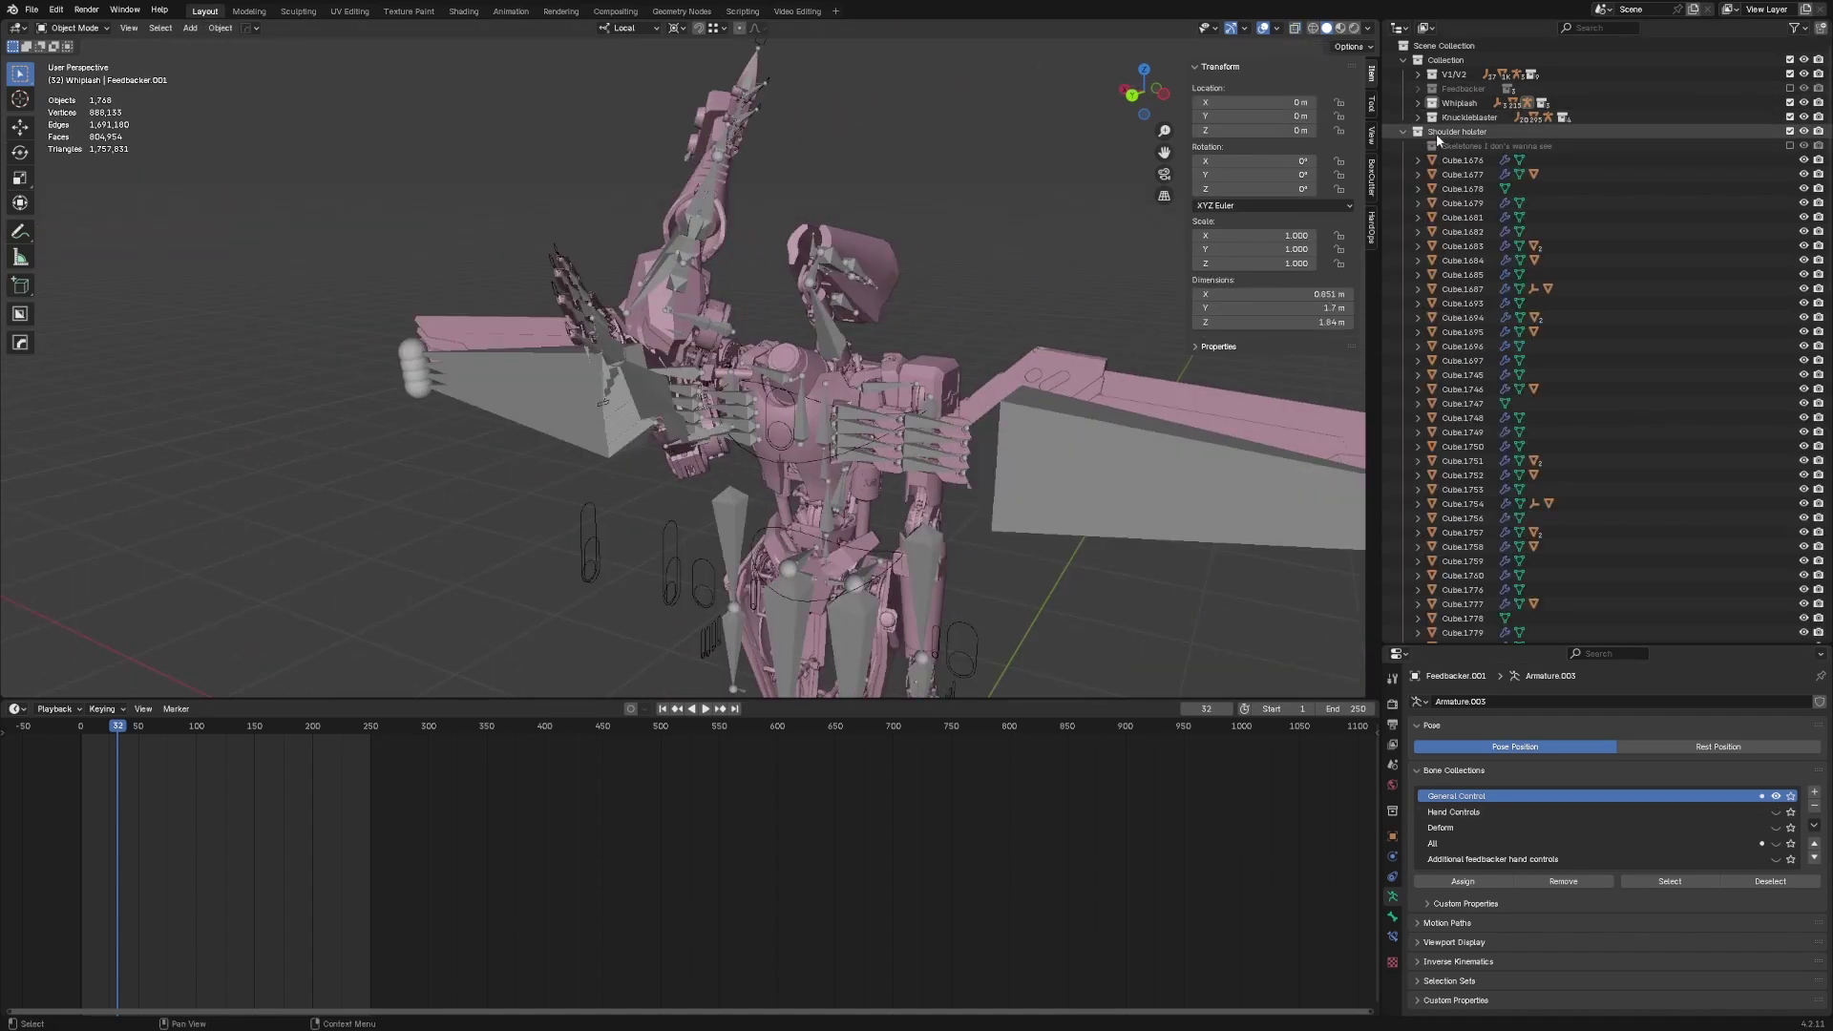
left_click_drag(1436, 133, 1446, 61)
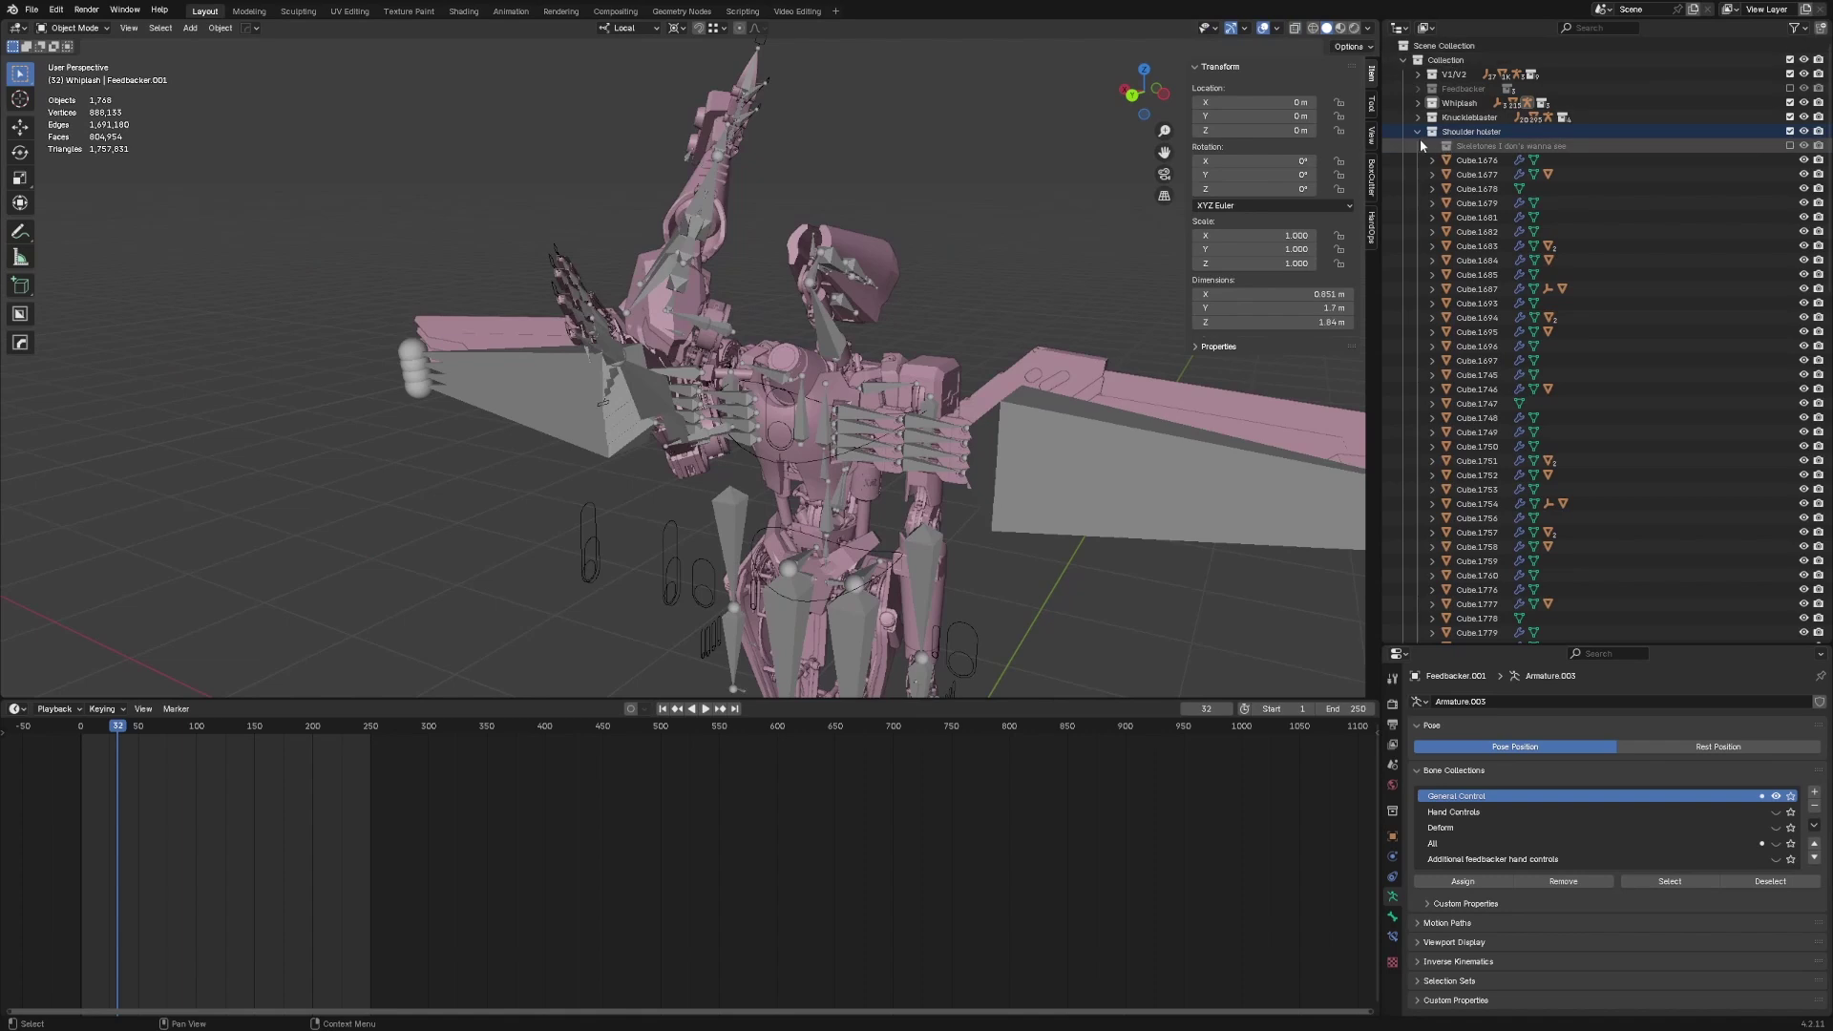
left_click(1790, 146)
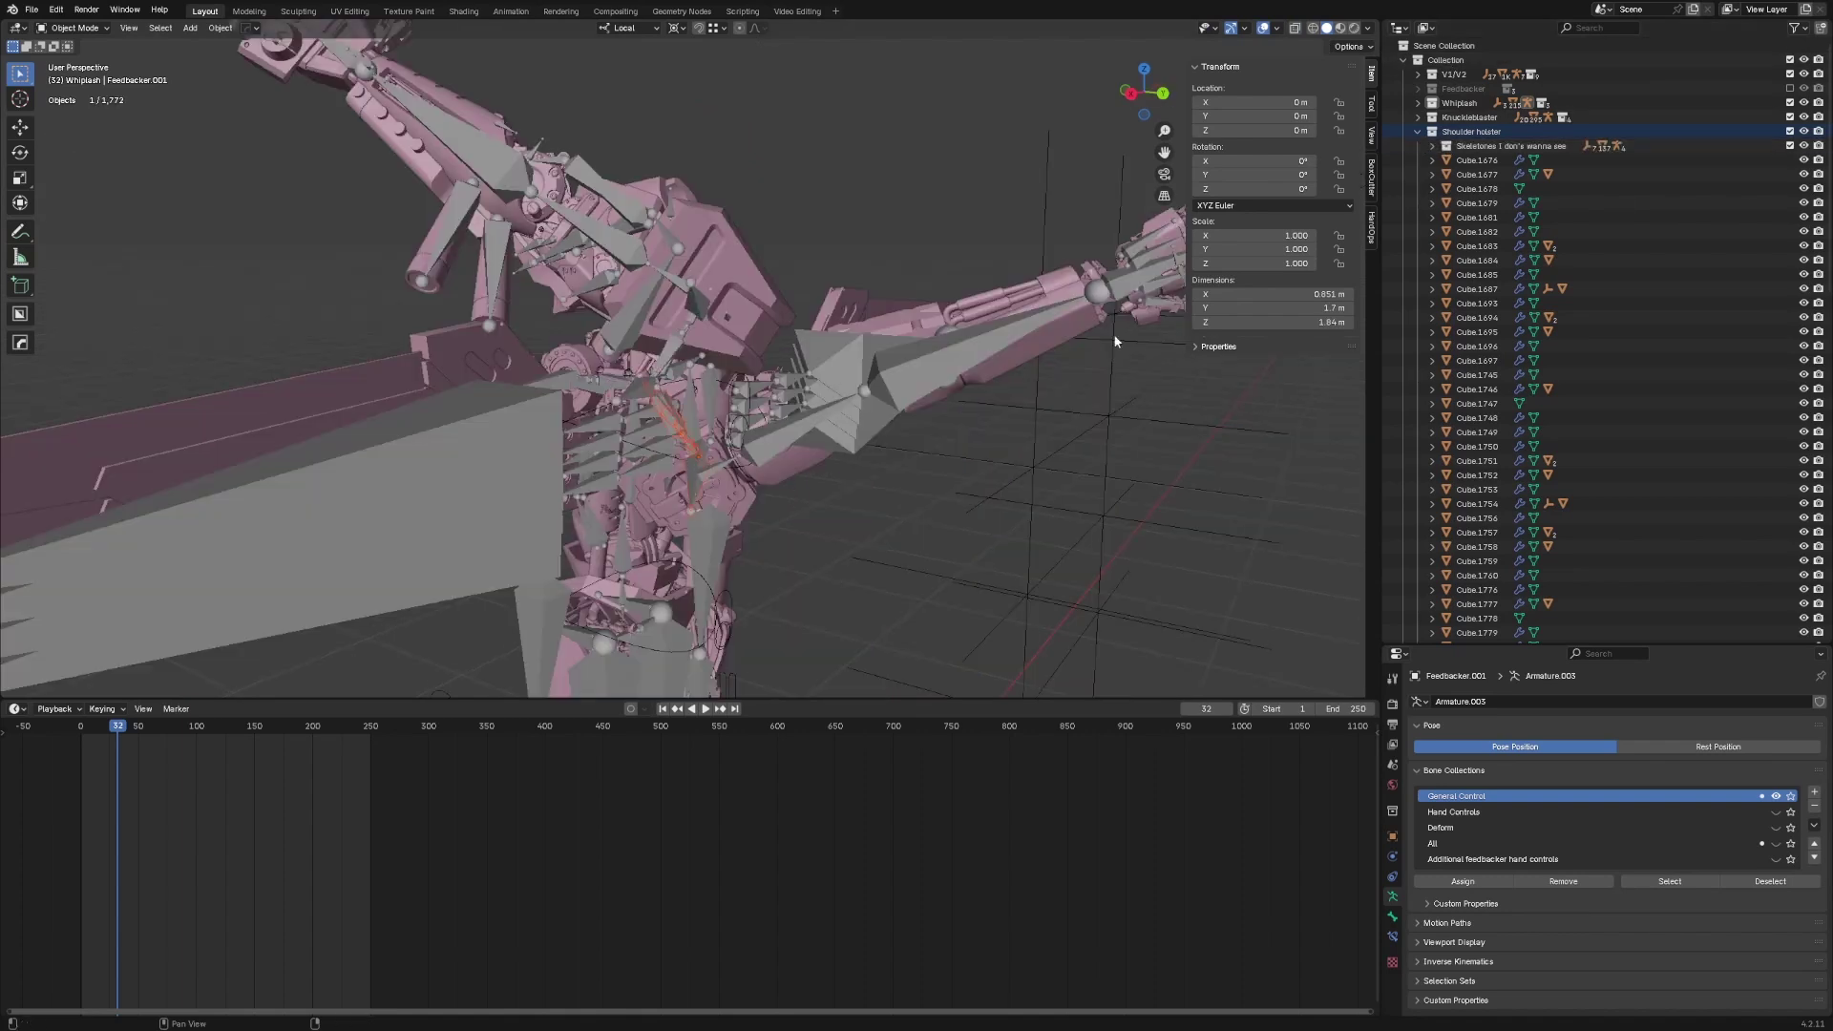
middle_click_drag(1114, 338, 866, 360)
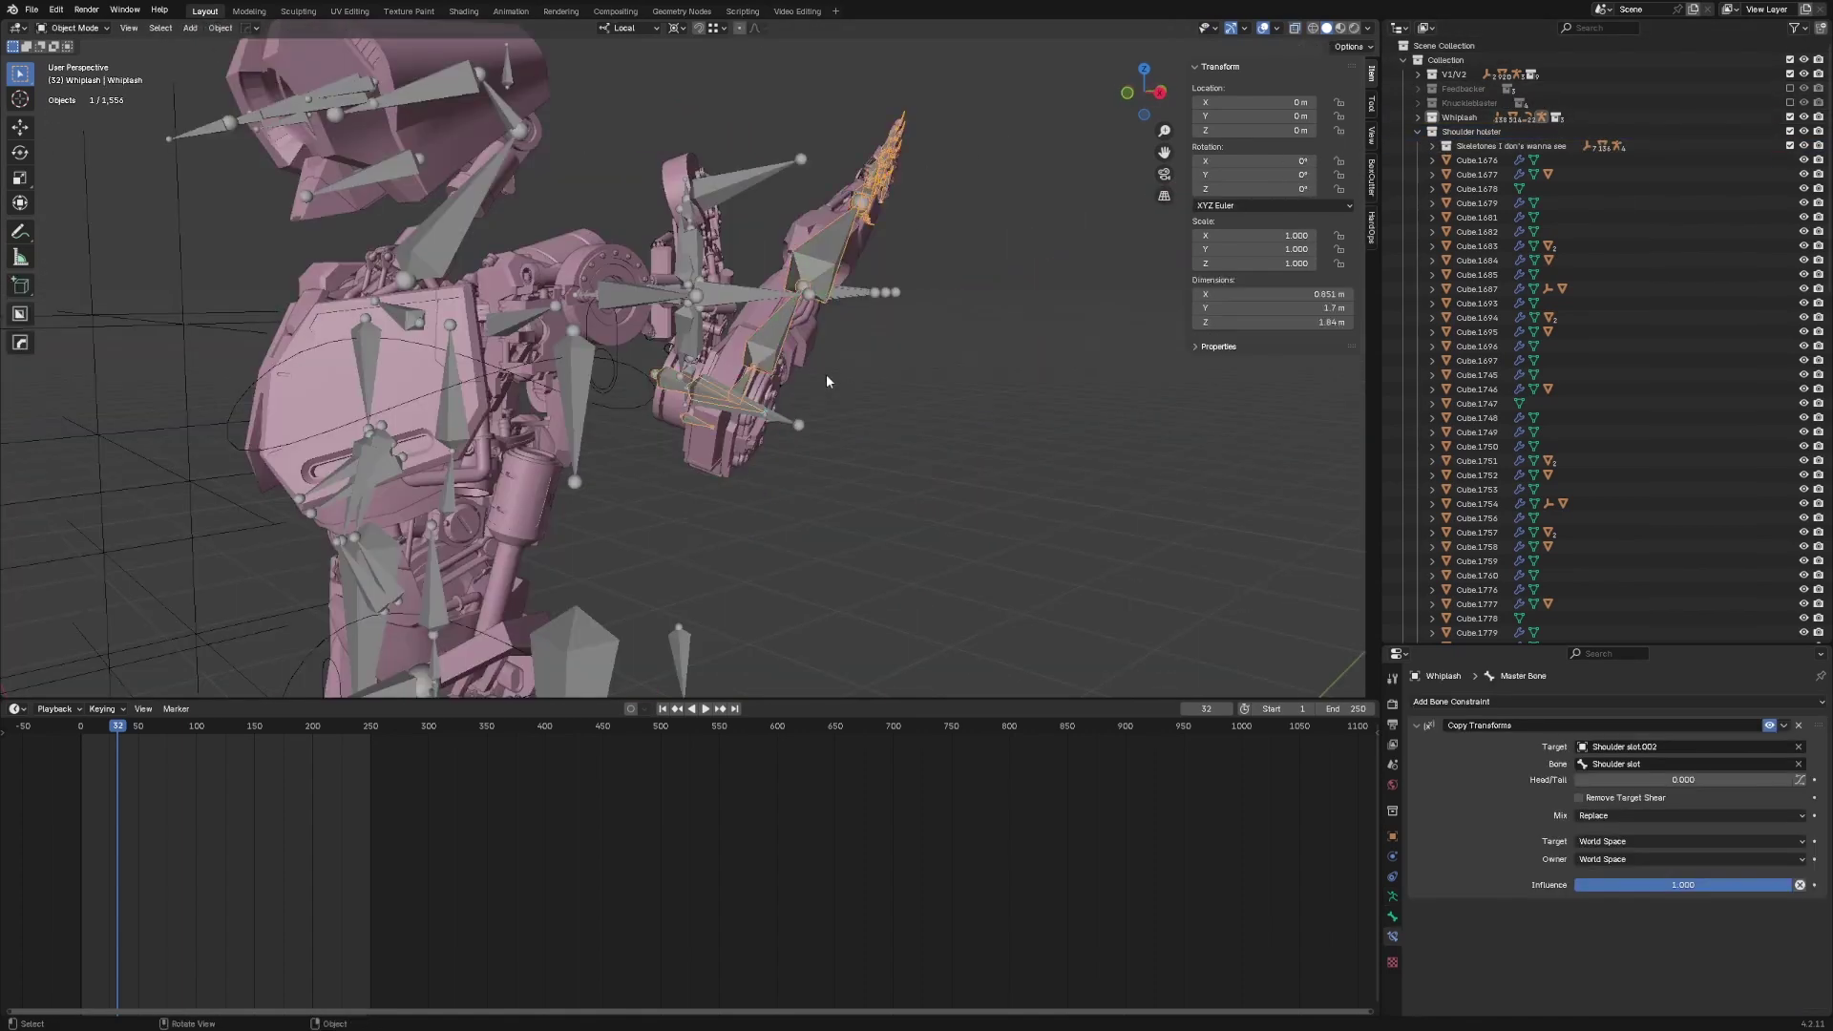
- Save the file and select the Claw axle bone of the Shoulder slot.002 armature in Pose Mode
middle_click_drag(826, 374, 686, 333)
key("ctrl+s")
scroll(685, 331, "up", 2)
key("ctrl+Tab")
scroll(697, 309, "up", 4)
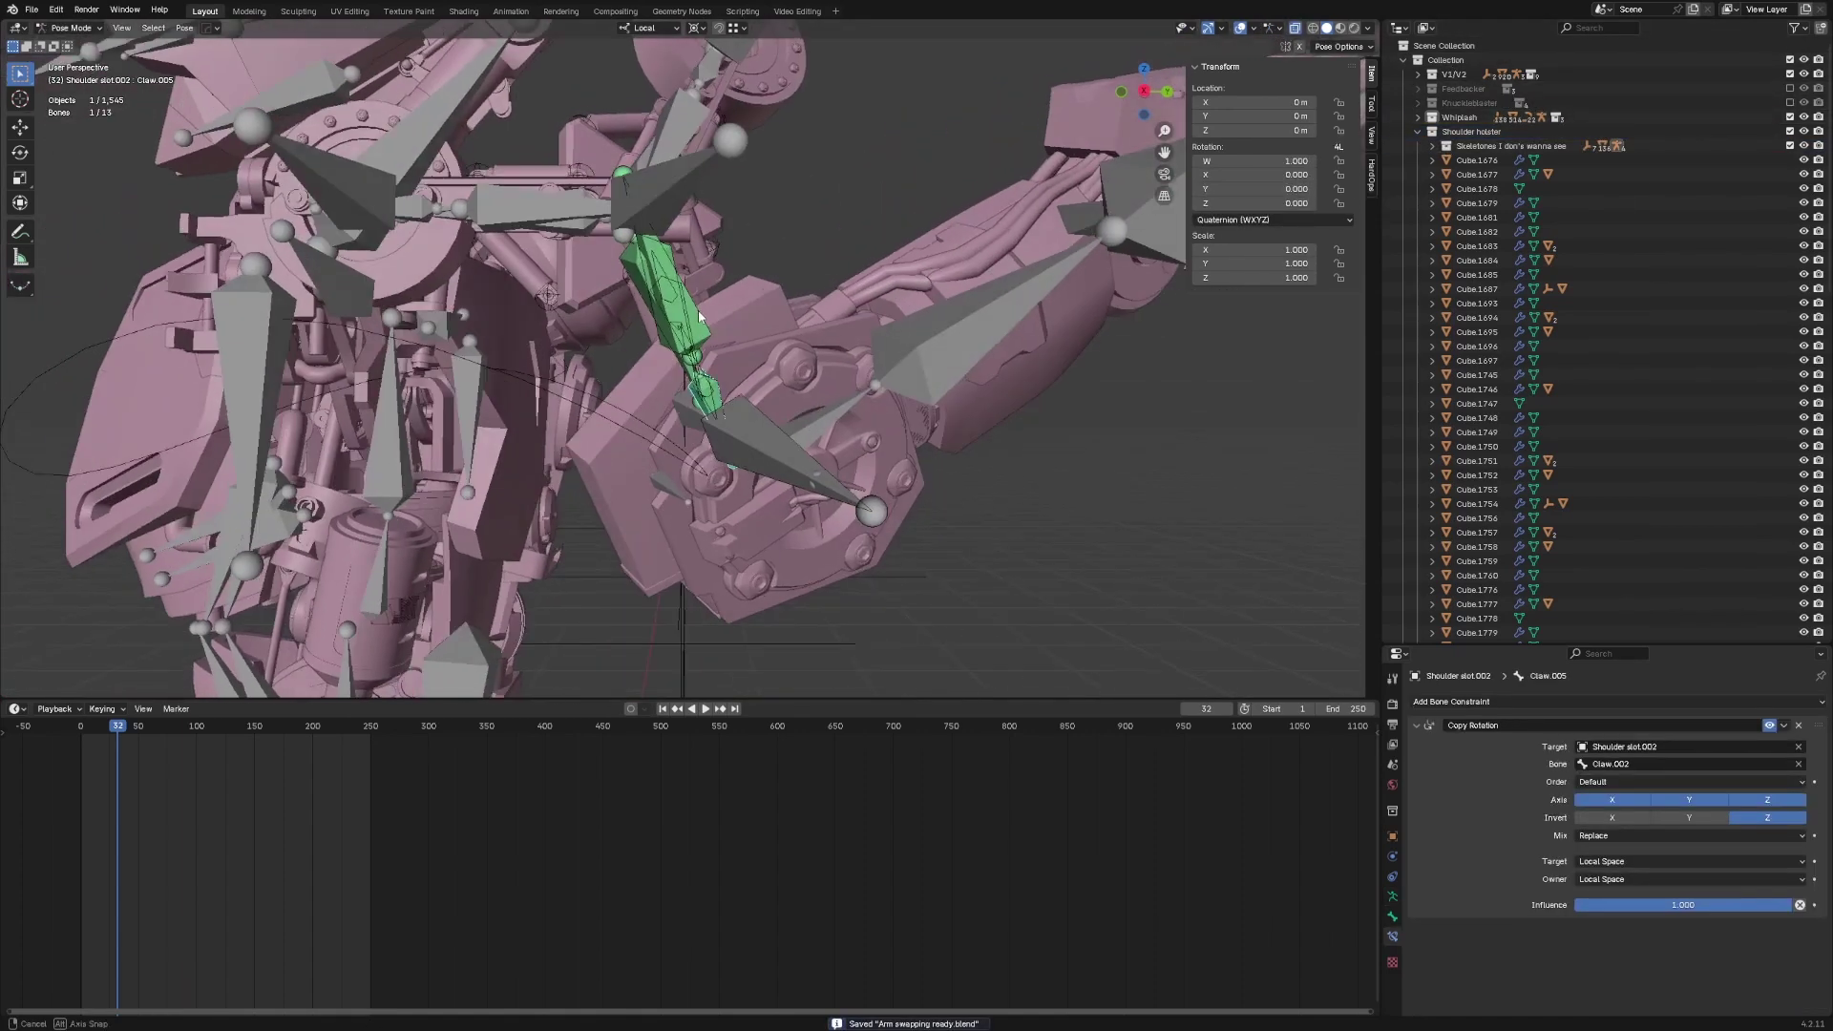
left_click(712, 322)
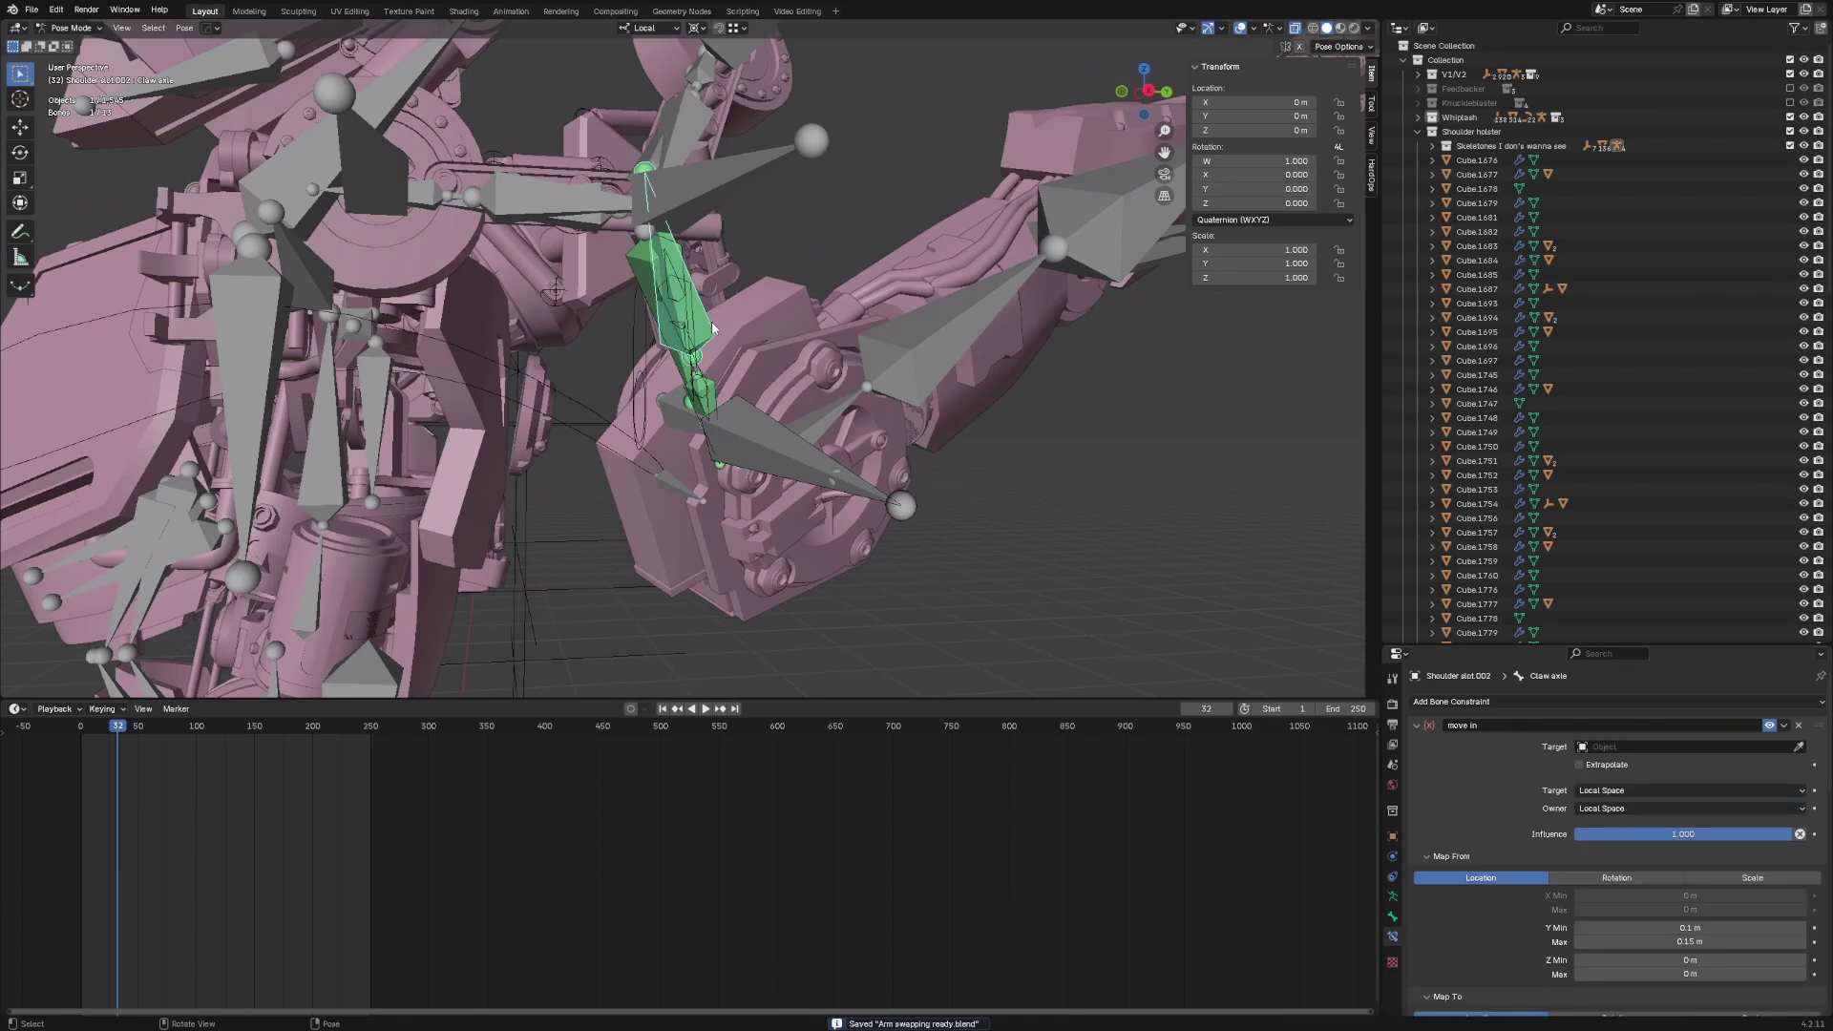
middle_click_drag(704, 283, 701, 307)
- Set the target of the Claw axle bone's "move in" constraint to Whiplash and collapse the constraint
key("ctrl+Tab")
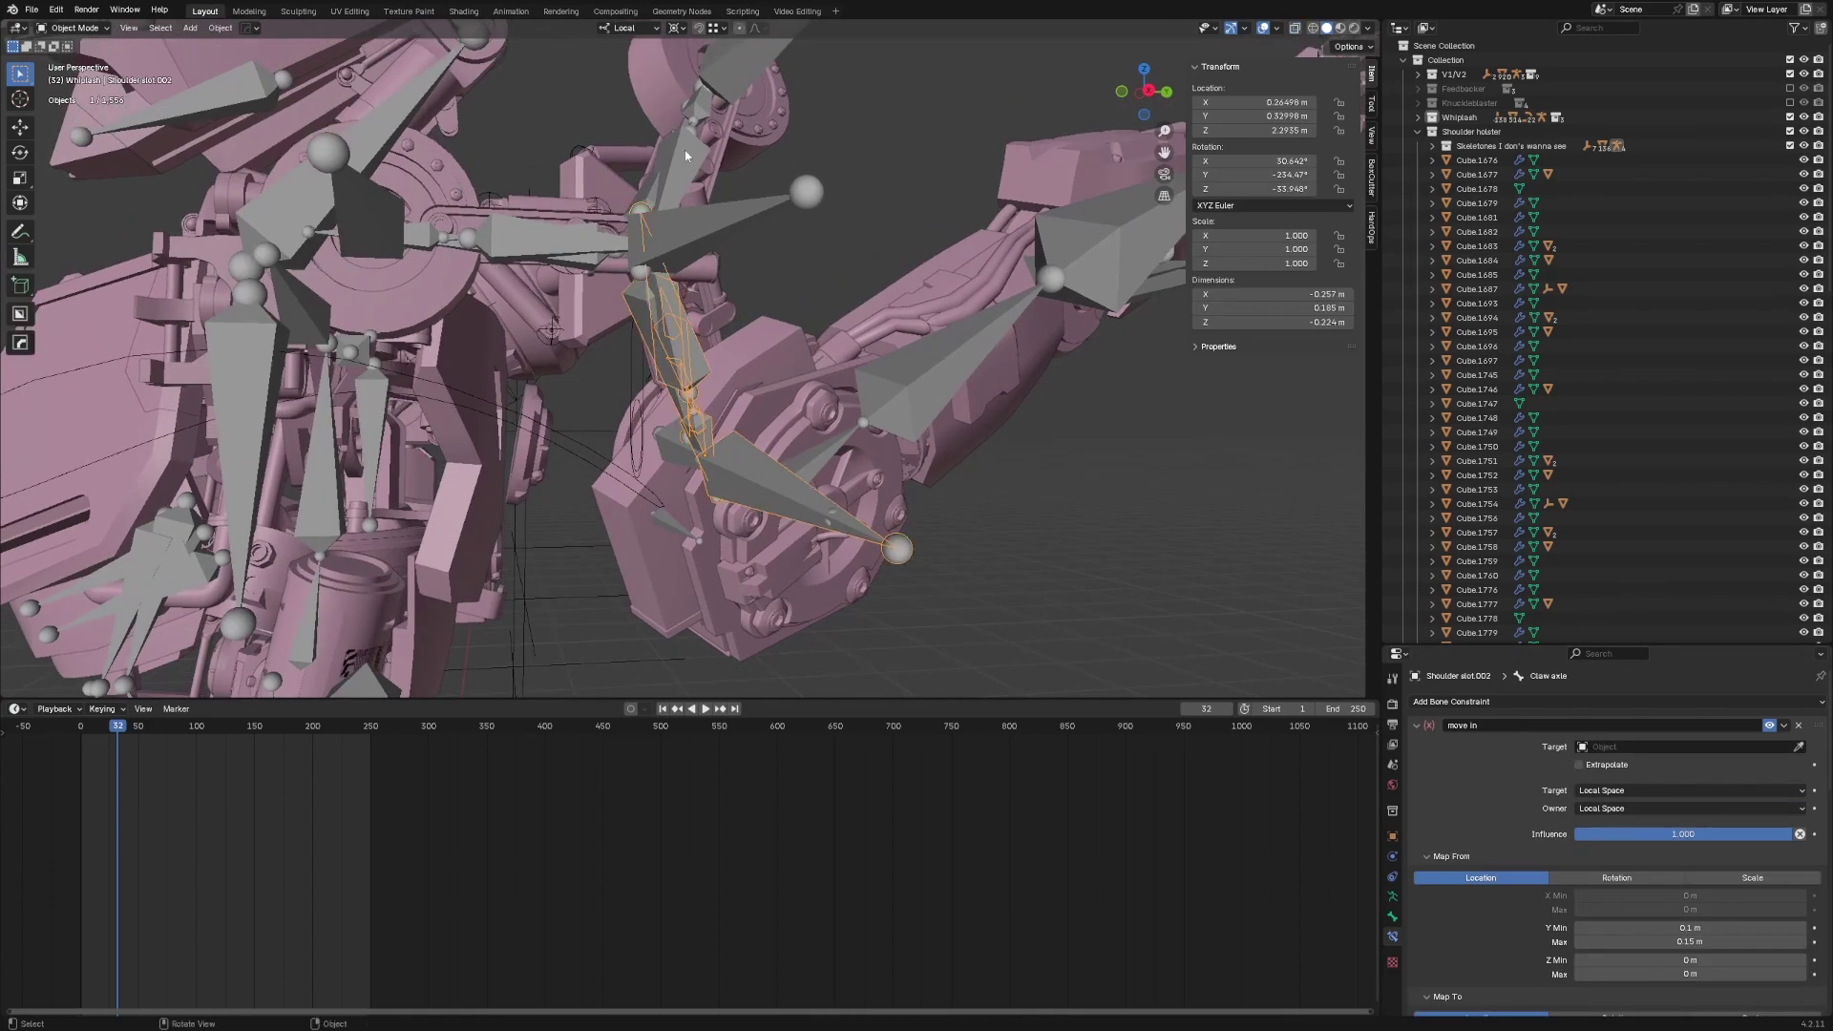
left_click(686, 154)
left_click(672, 325)
key("ctrl+Tab")
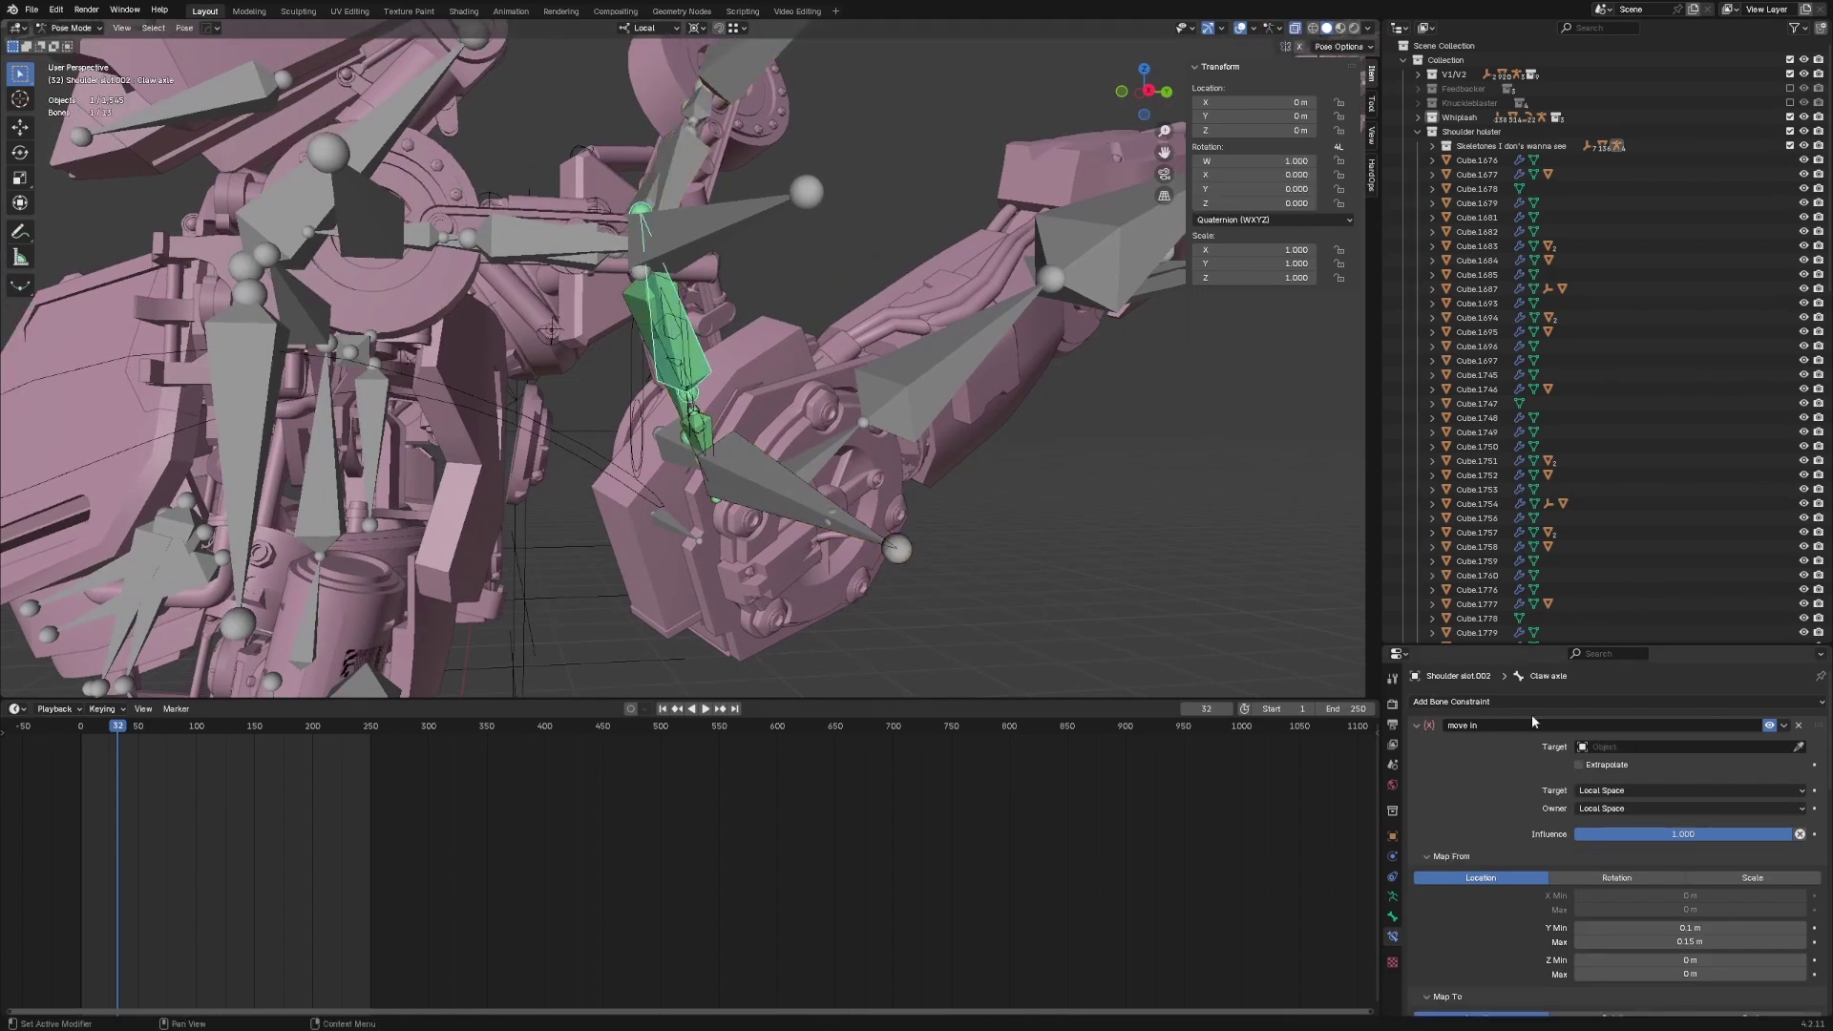
left_click(1612, 748)
type("whipl")
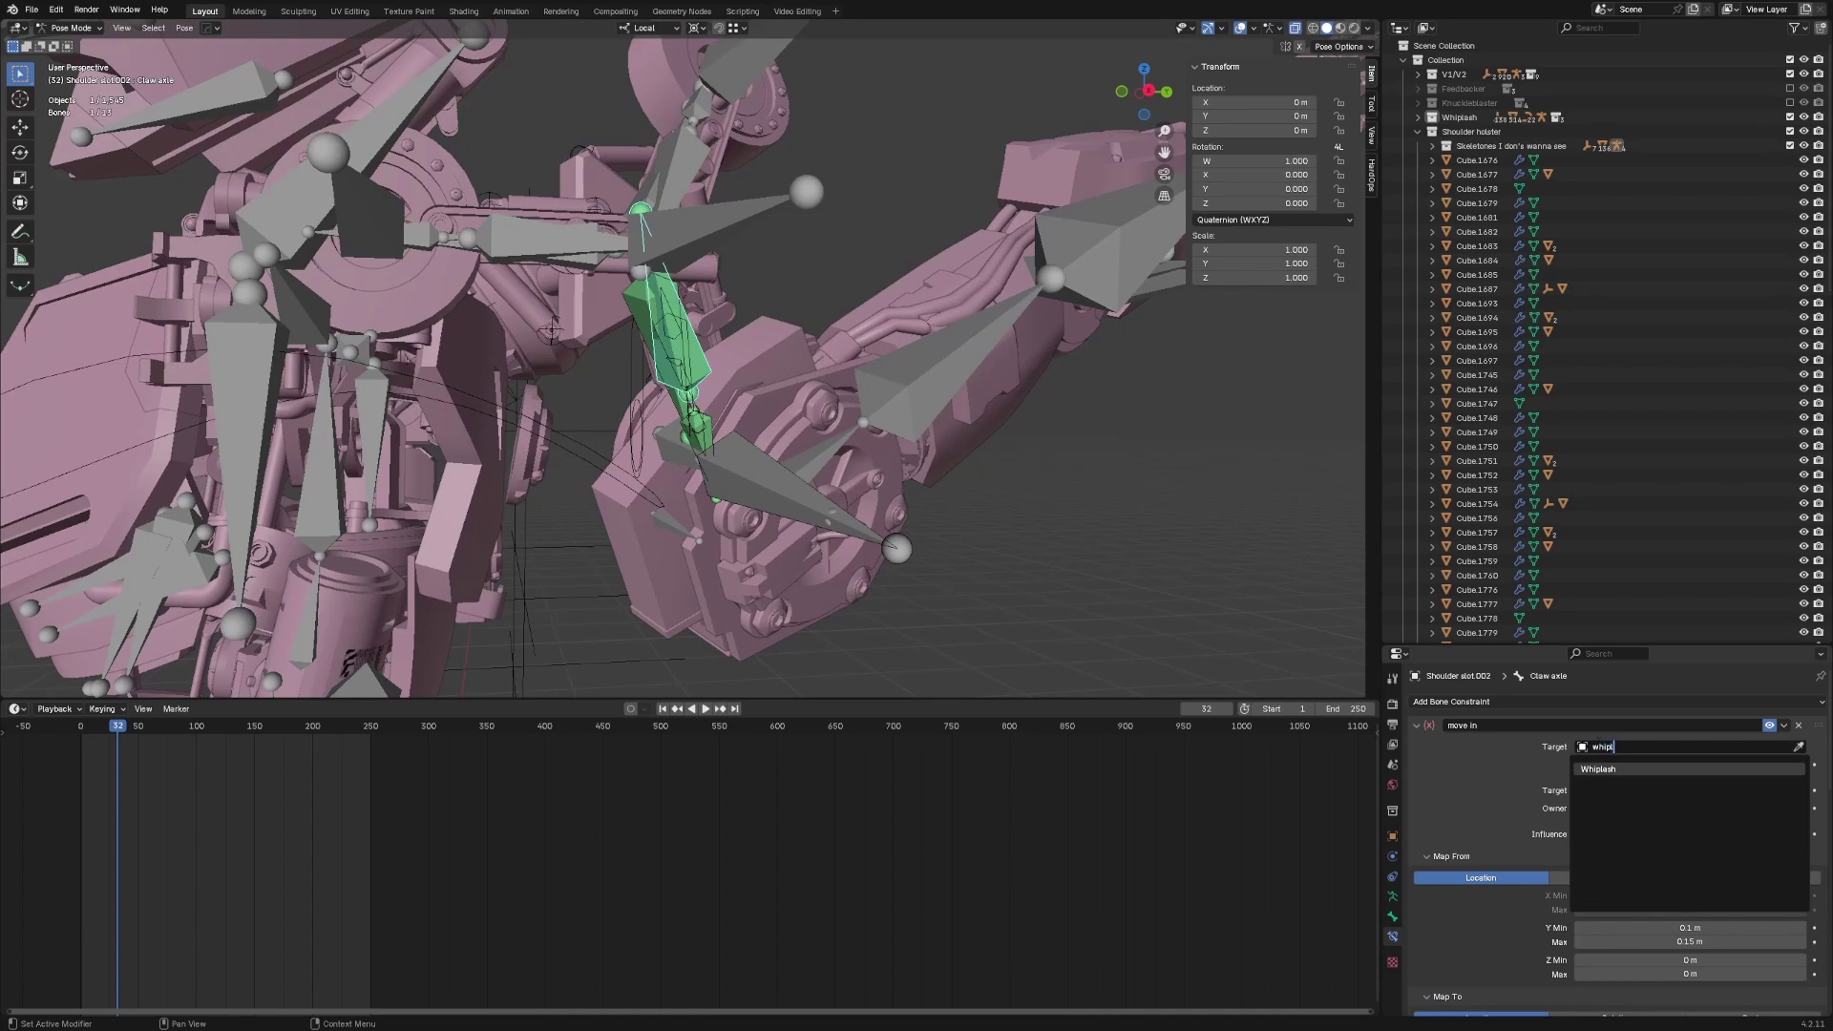
key("Return")
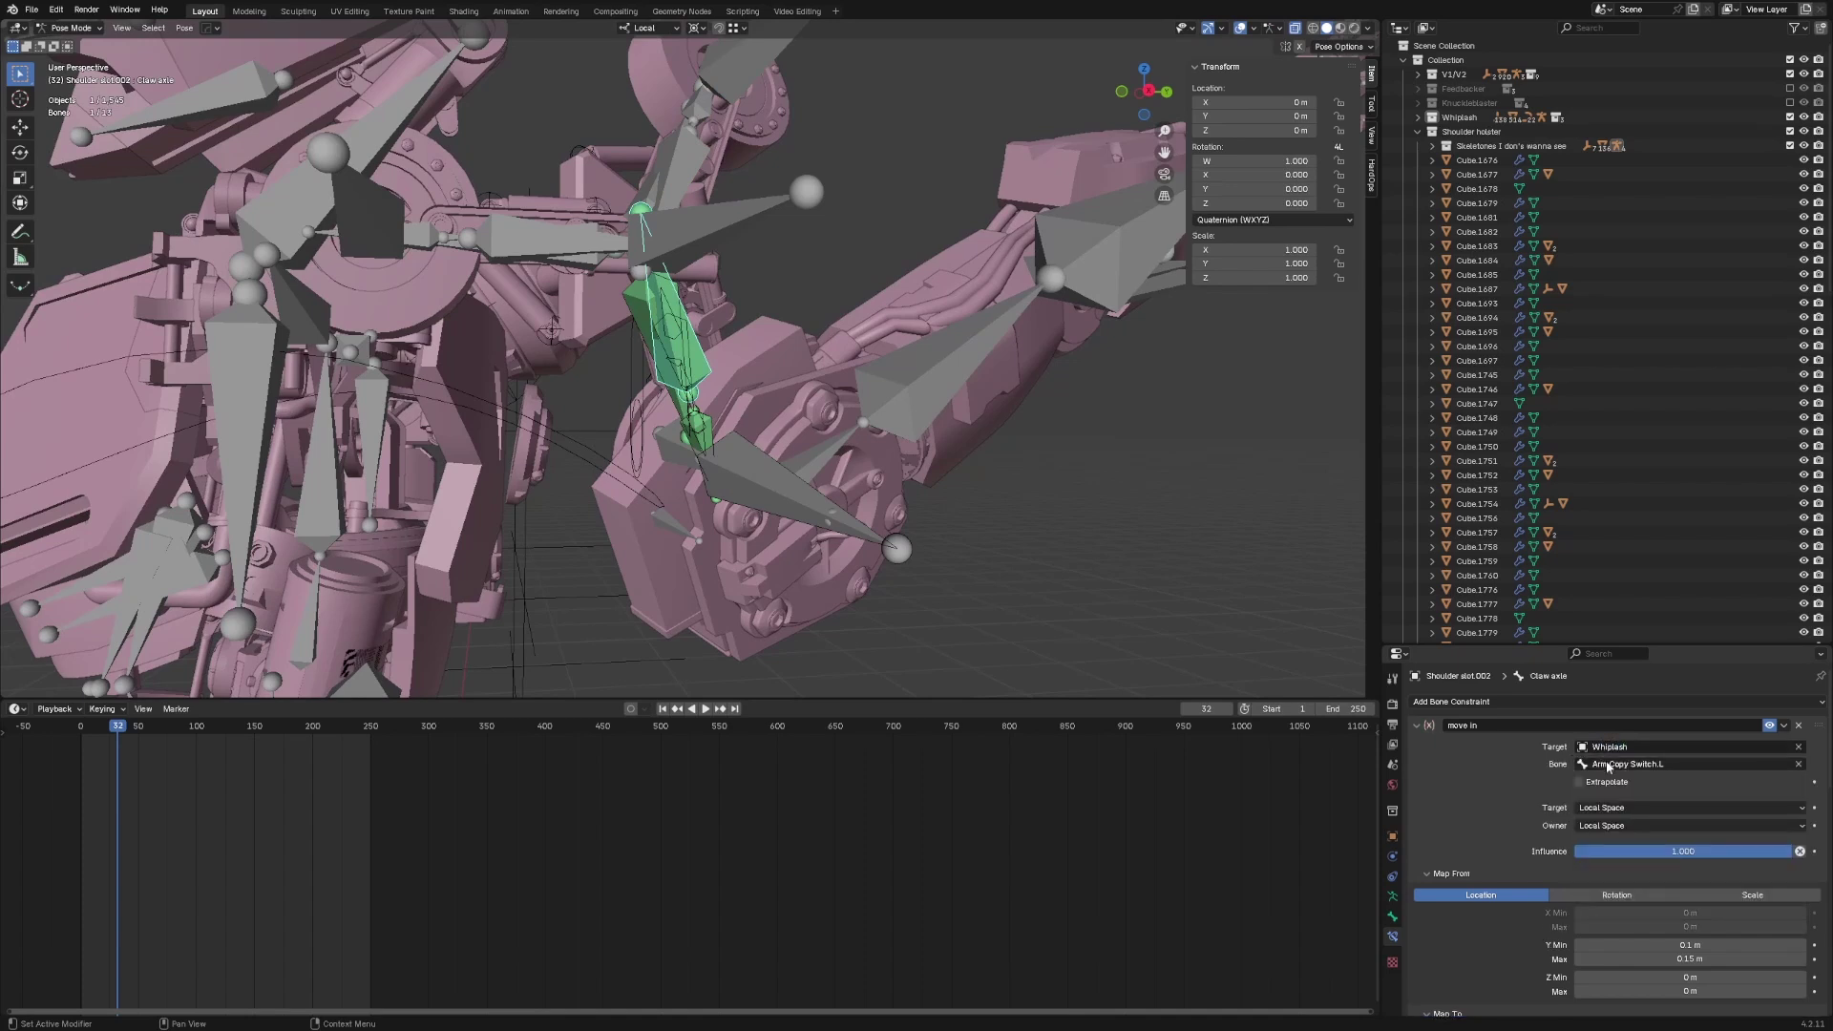
left_click(1417, 726)
middle_click_drag(733, 405, 755, 406)
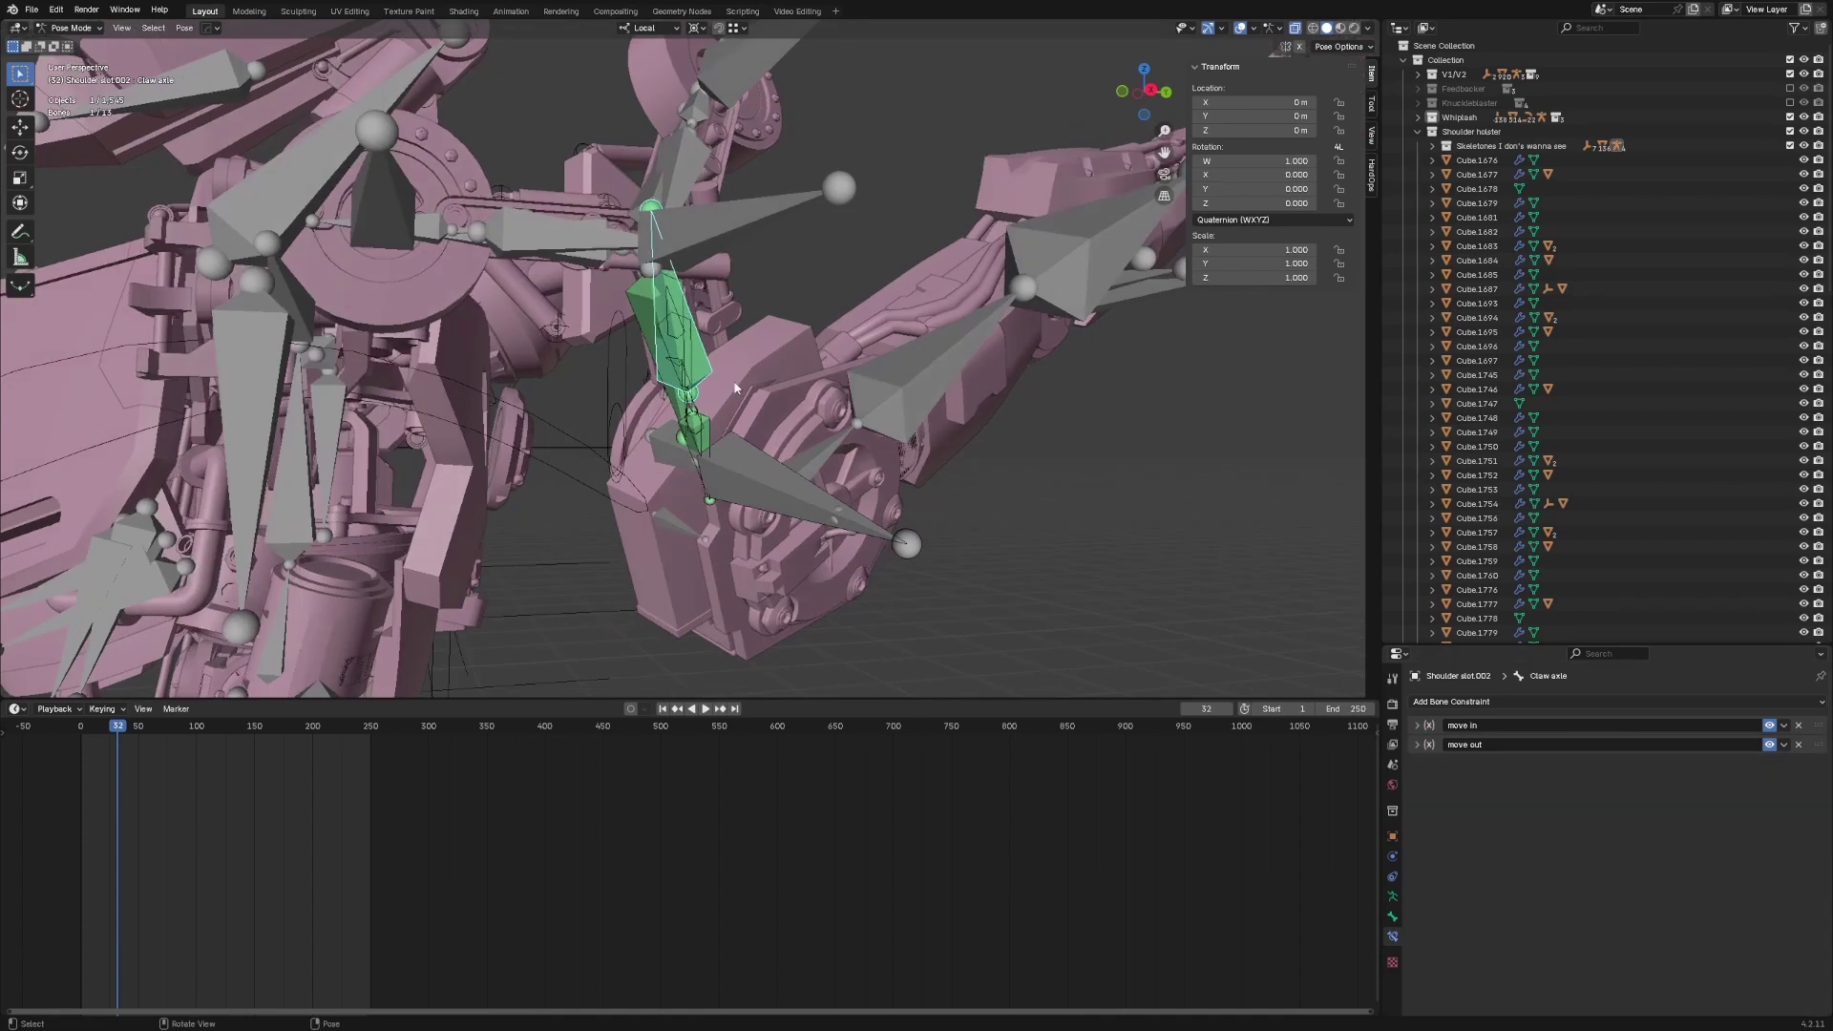
- Check the Whiplash armature's Arm Copy Switch.L bone, return to Object Mode and save the file
key("ctrl+Tab")
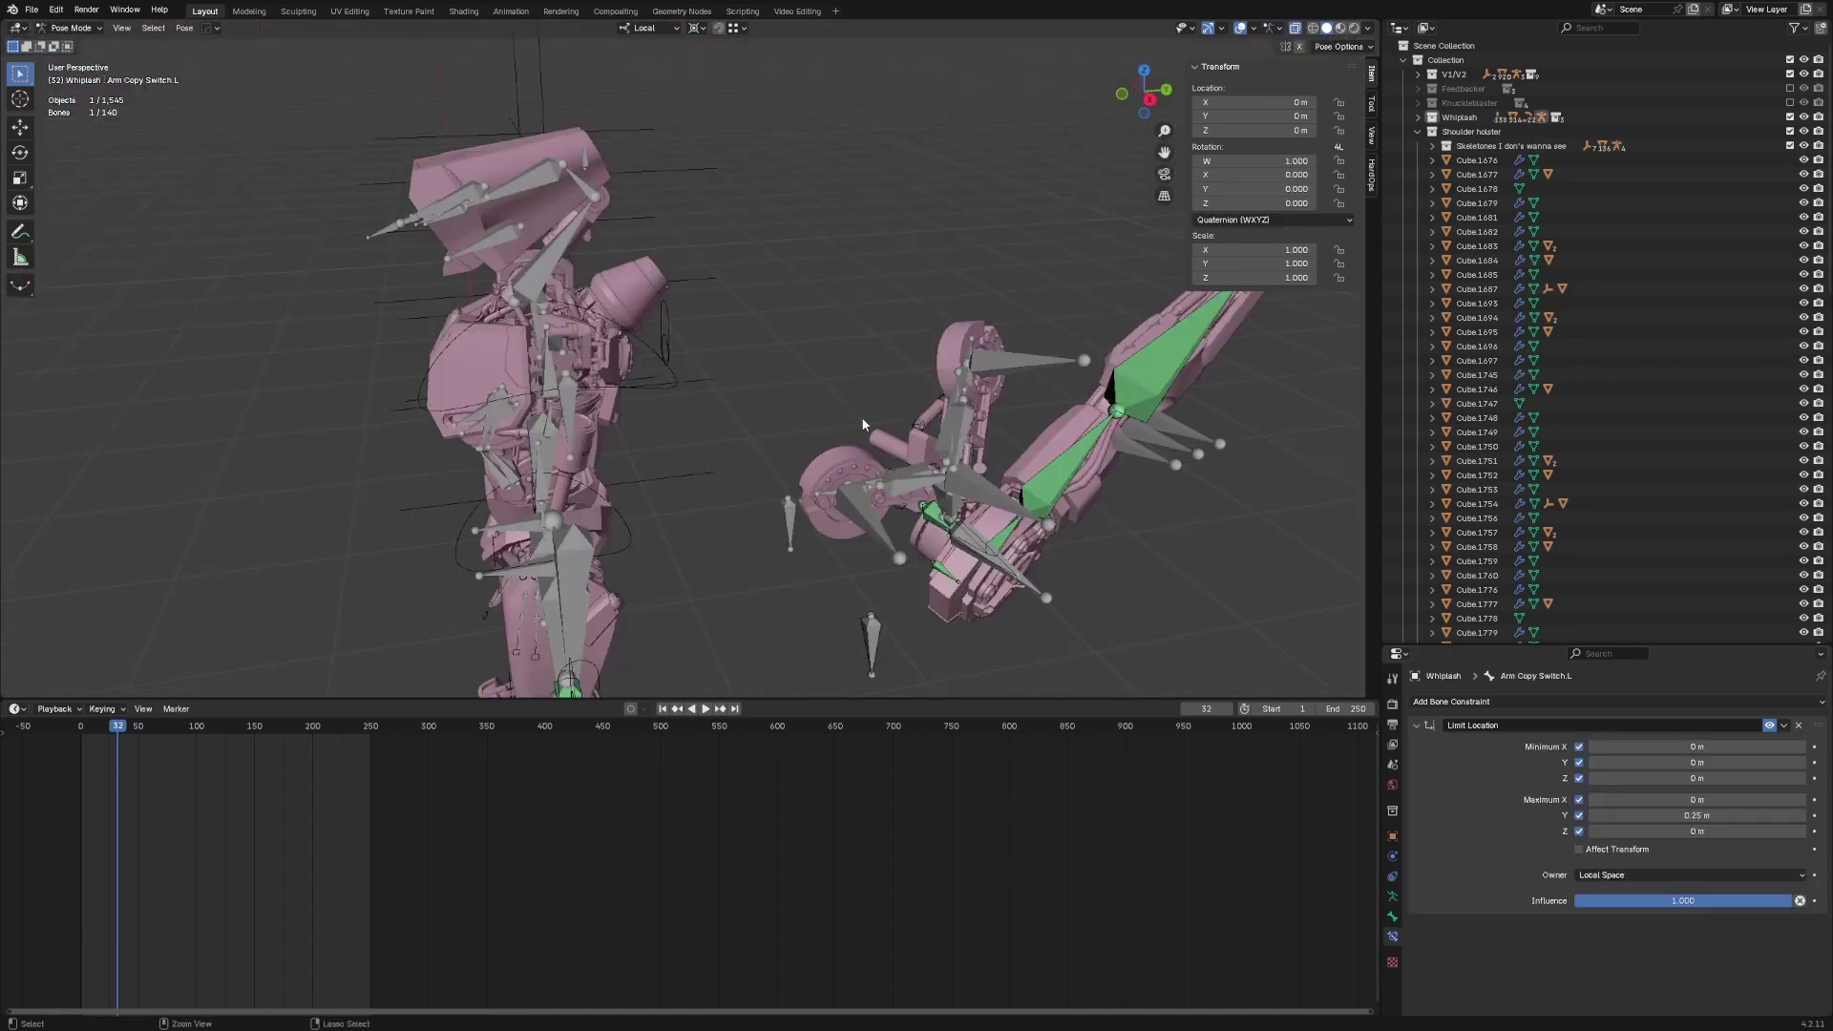
key("ctrl+Tab")
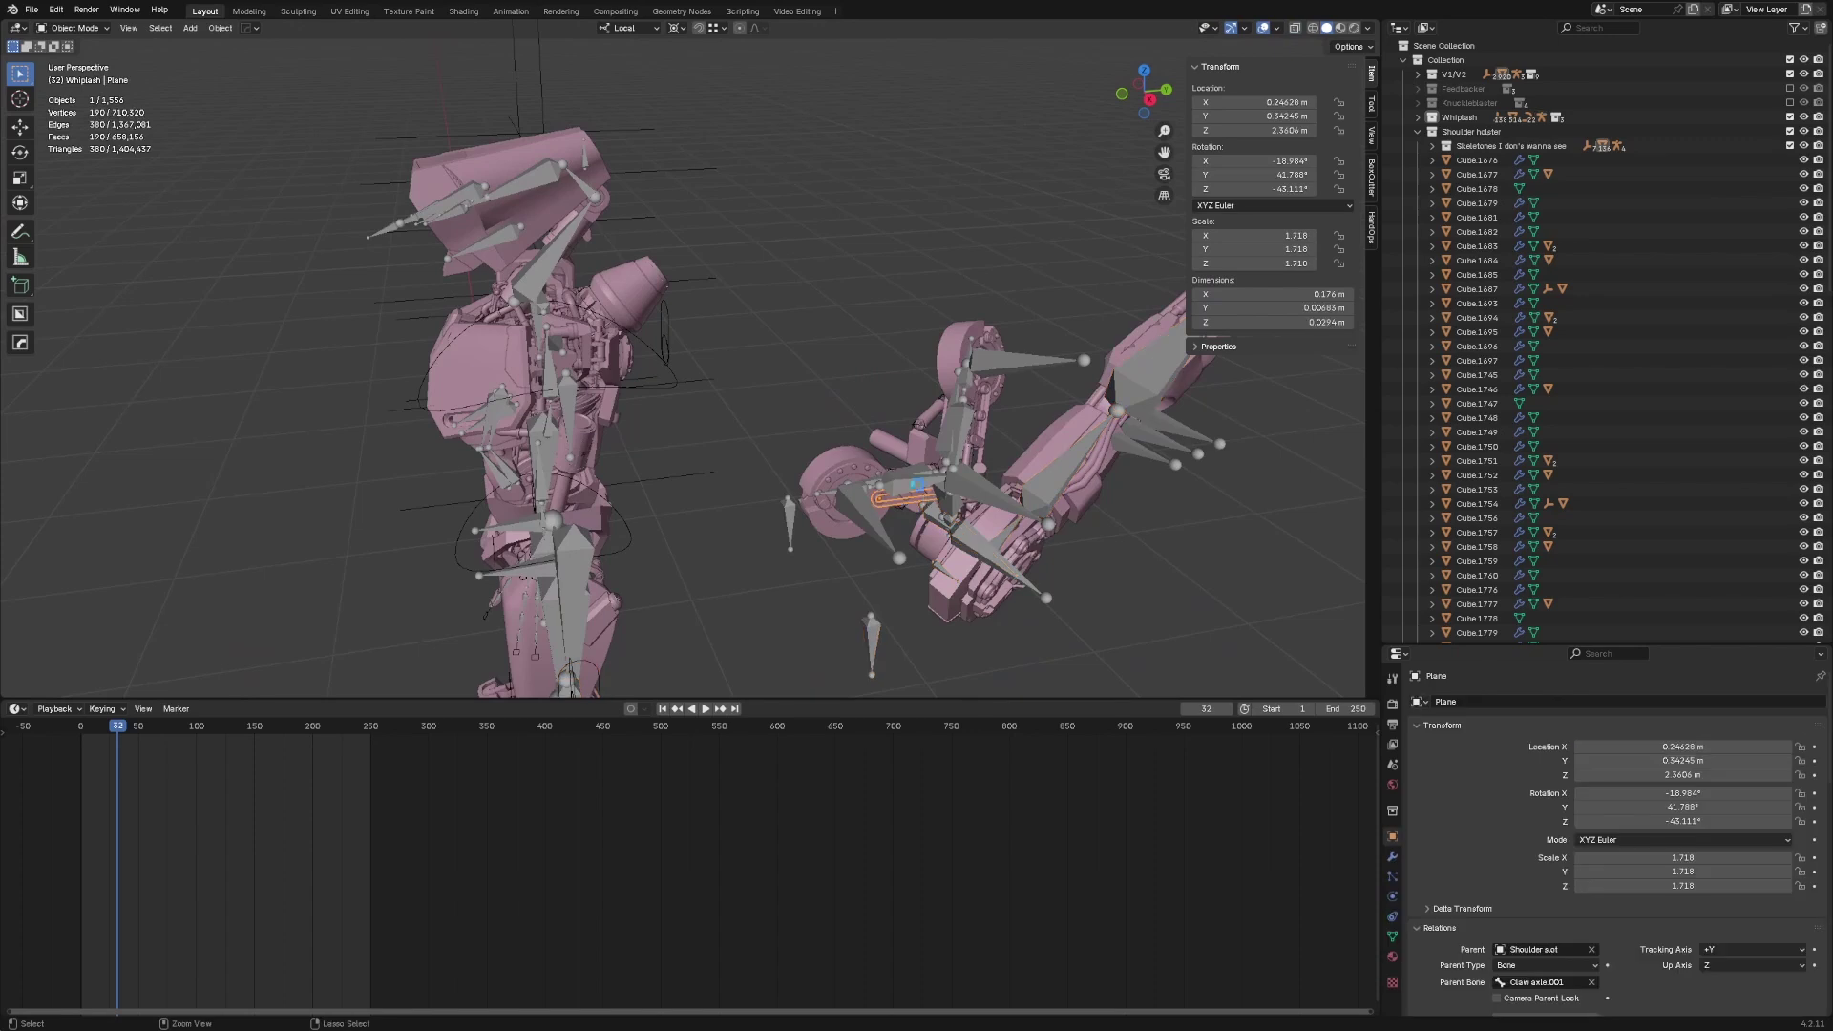
key("ctrl+s")
- Examine the Transformation constraints on the shoulder holster armature's Shoulder Follow factor bones in Pose Mode
middle_click_drag(915, 484, 881, 481, "shift")
left_click(903, 481)
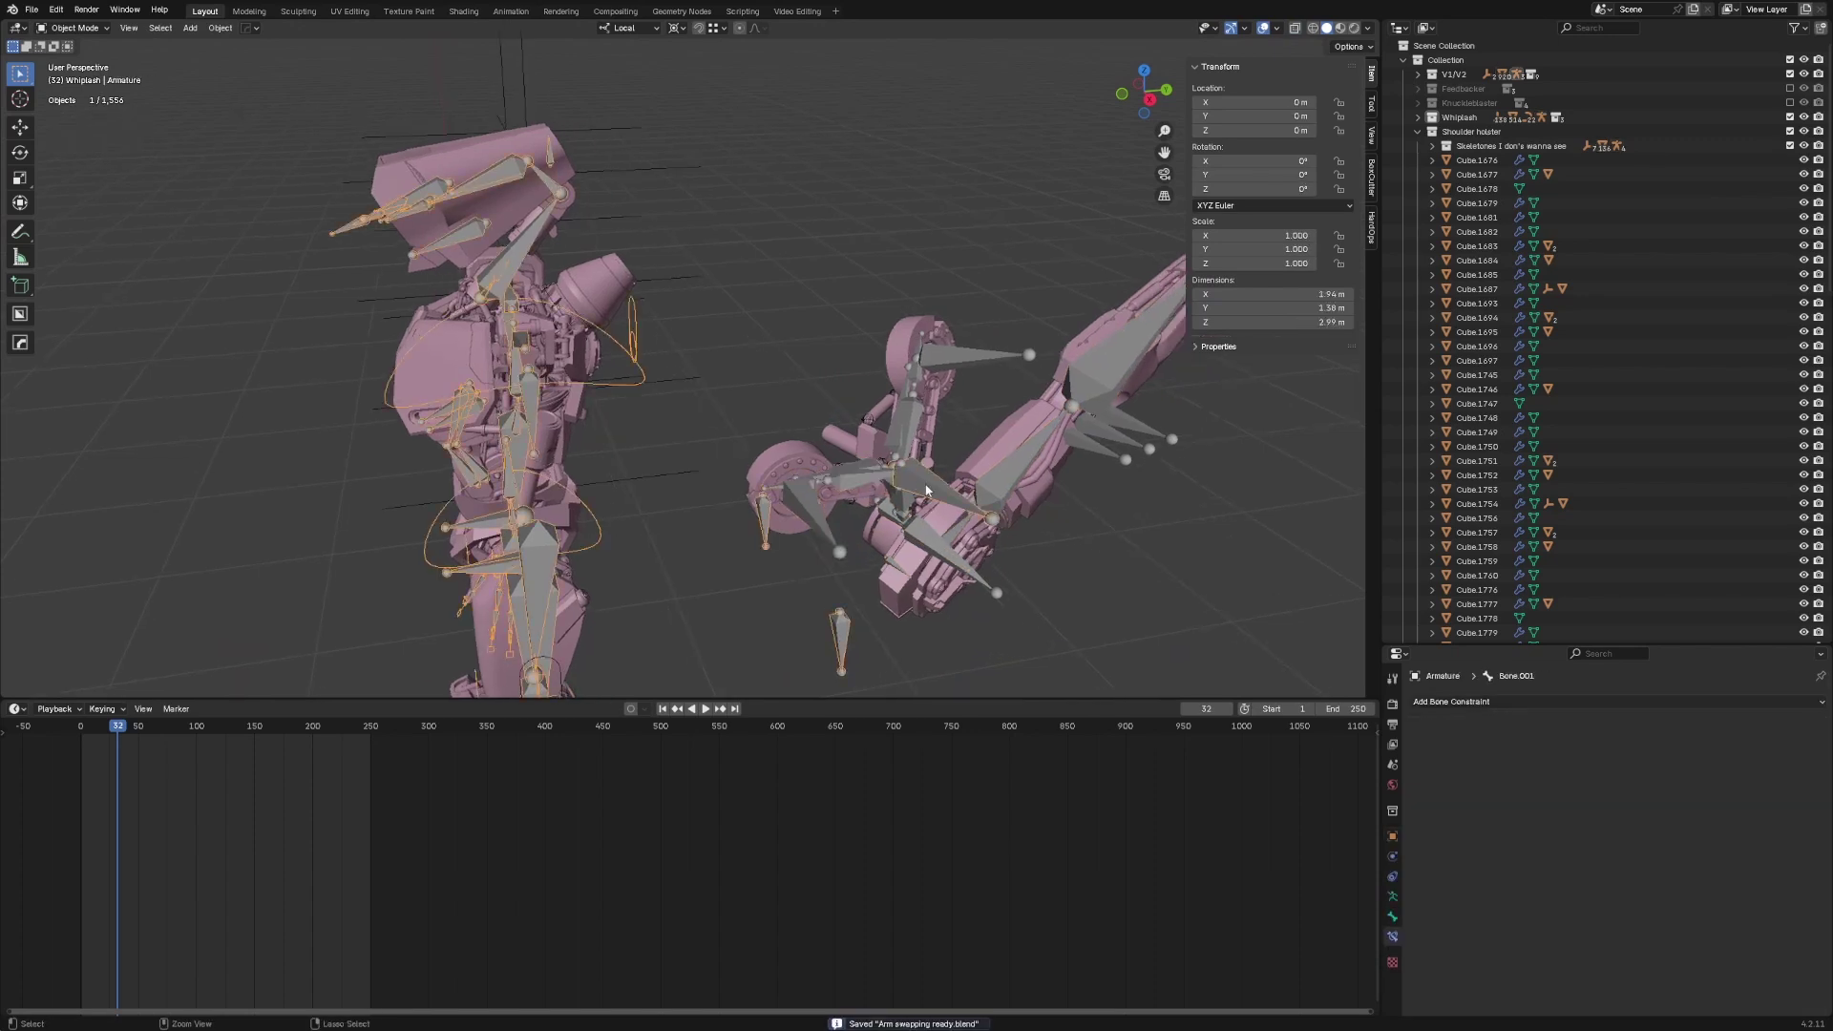
key("ctrl+Tab")
middle_click_drag(899, 562, 896, 555)
scroll(888, 553, "down", 2)
left_click(841, 376)
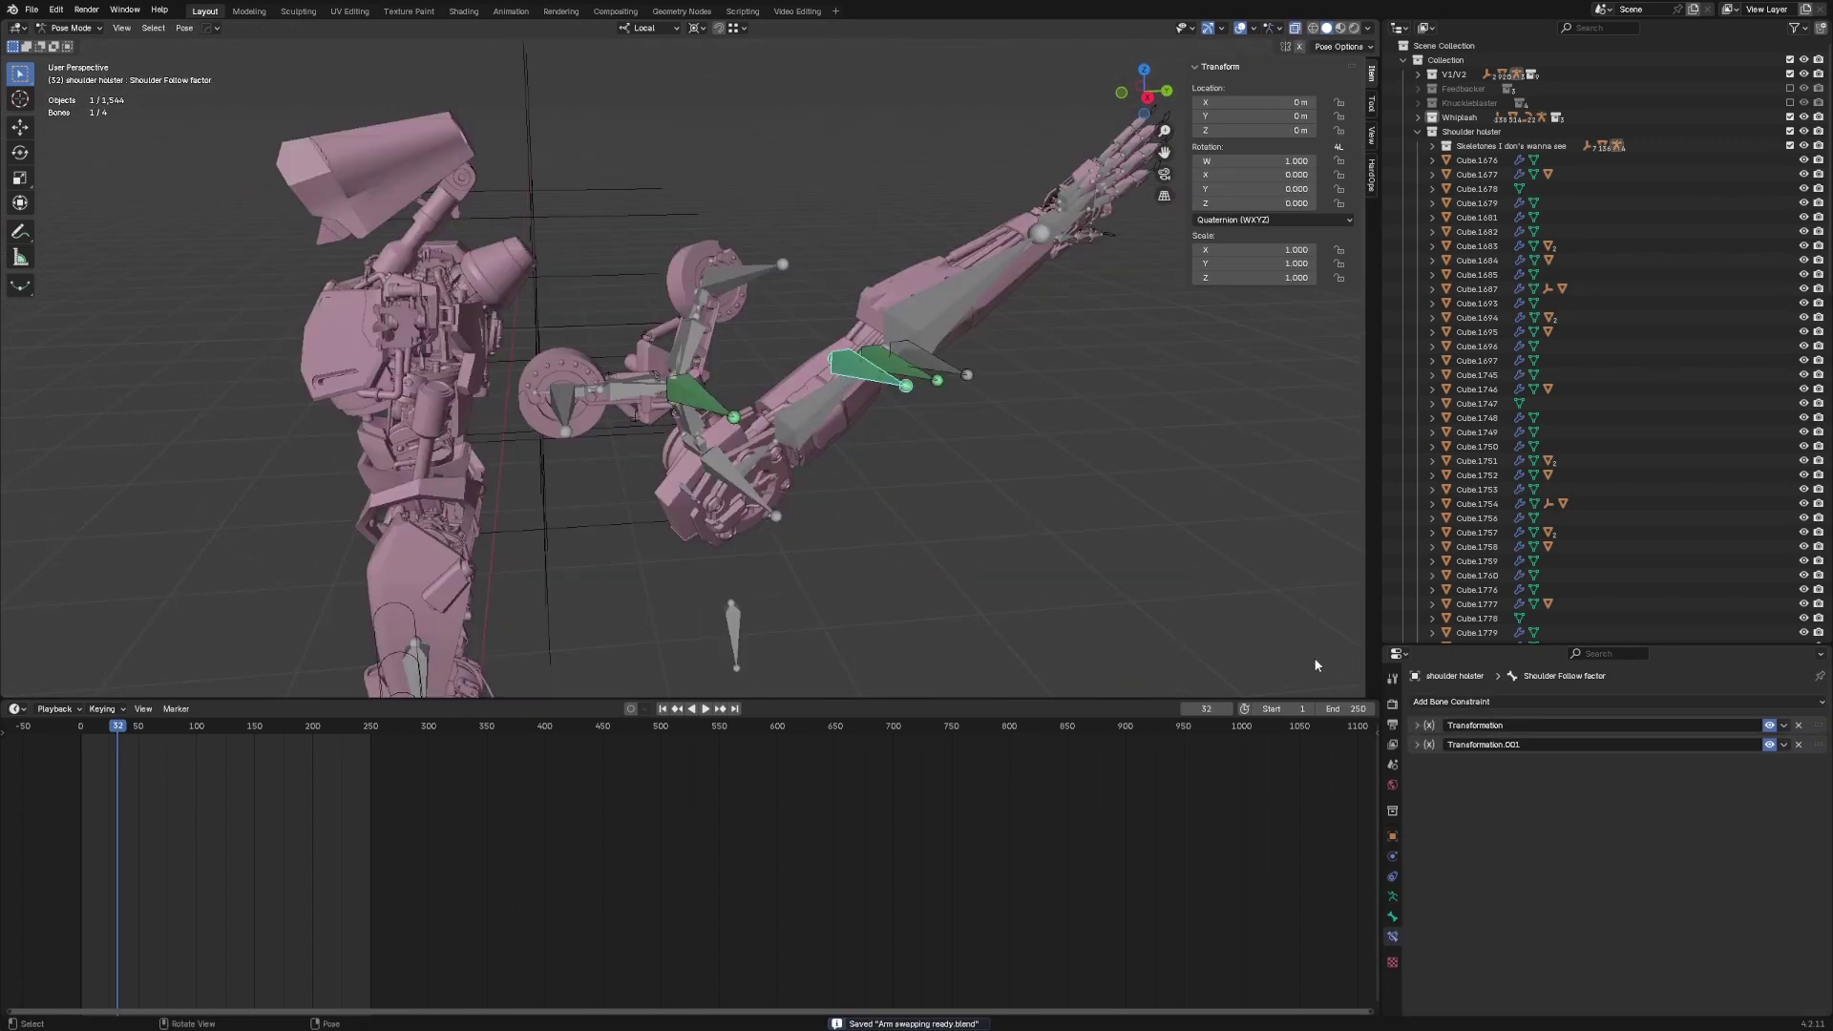
left_click(922, 384)
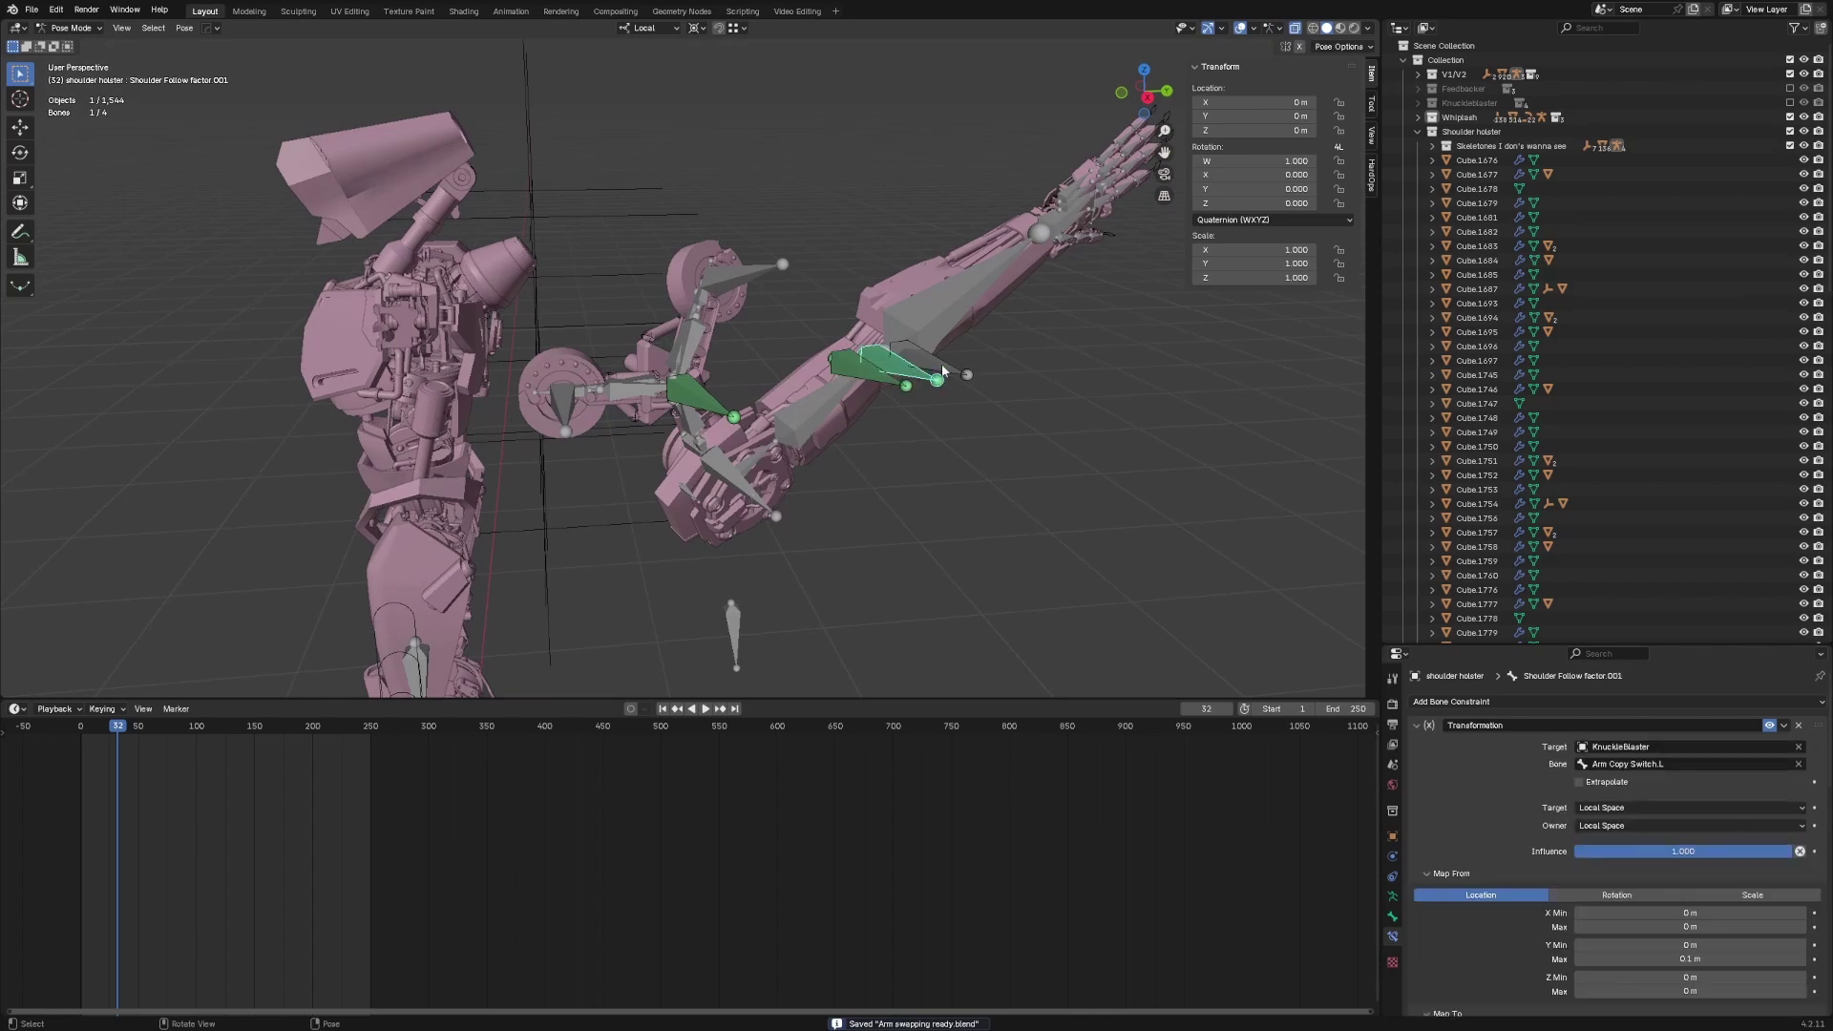
left_click(947, 368)
- Duplicate the Knuckleblaster slot Copy Transforms constraint on the shoulder holster's main bone and open the copy's influence driver
left_click(702, 395)
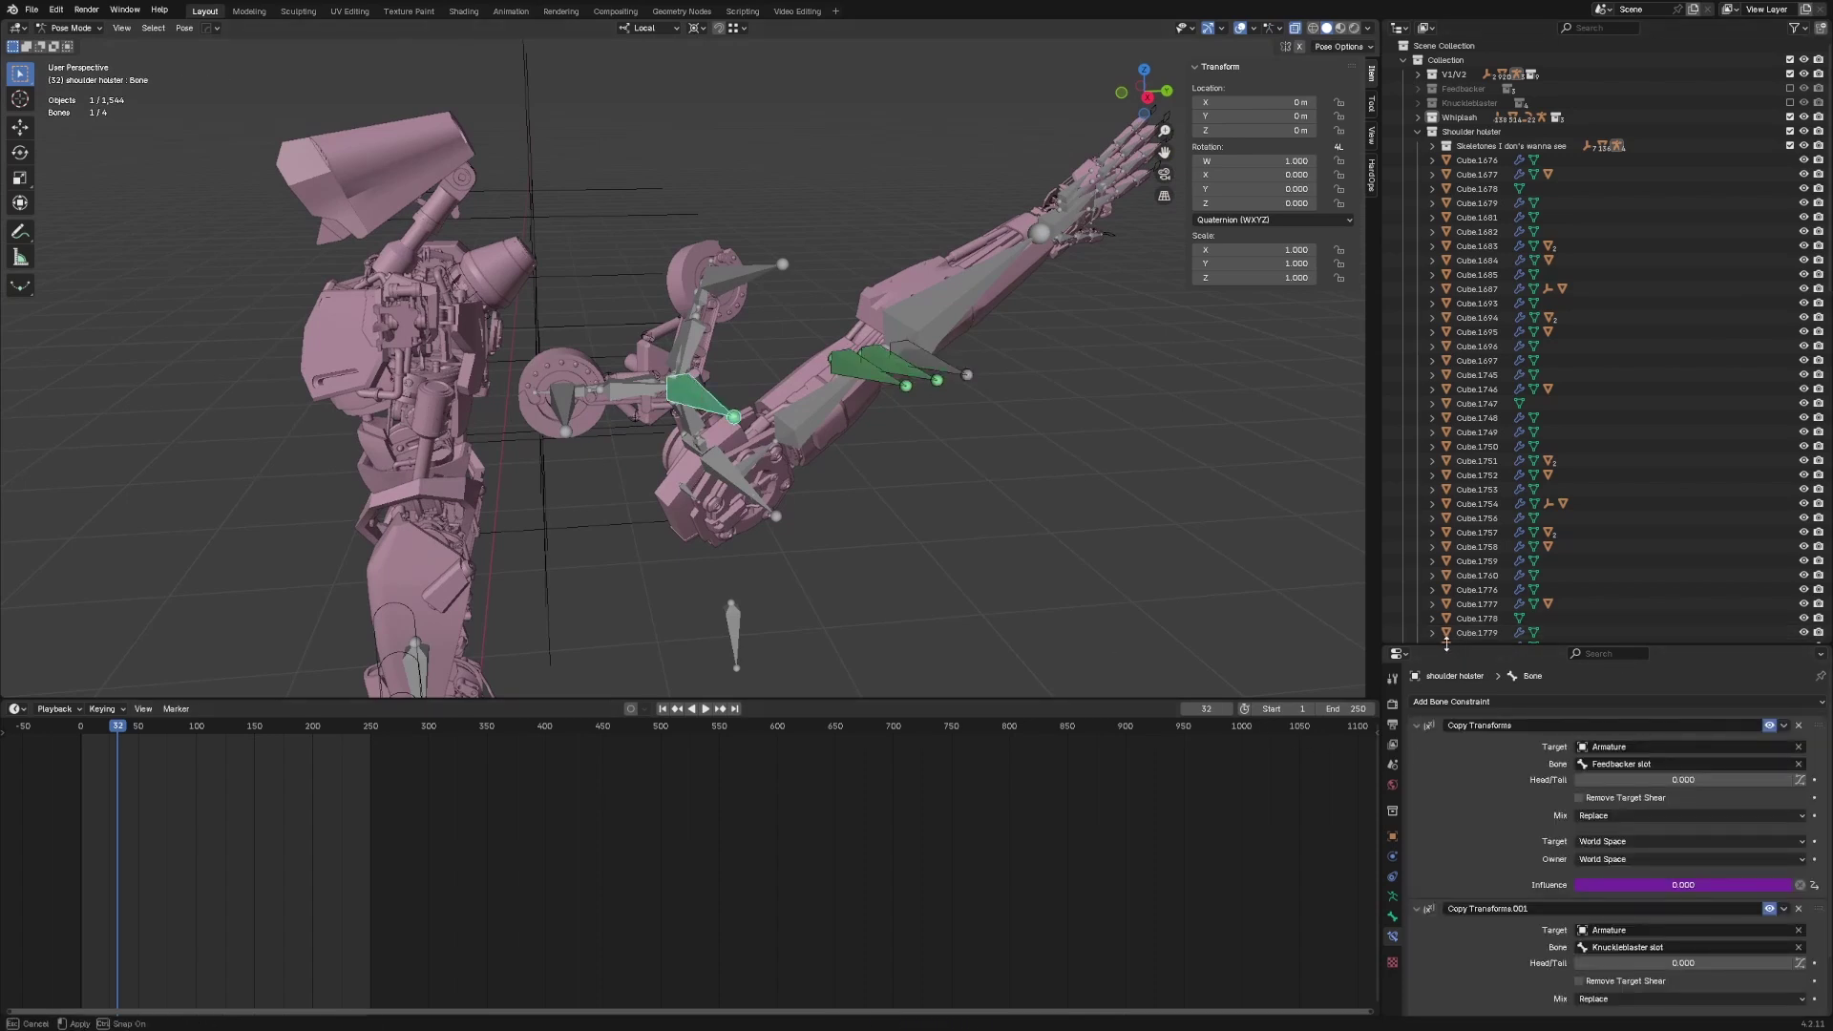
left_click_drag(1456, 646, 1470, 446)
right_click(1626, 682)
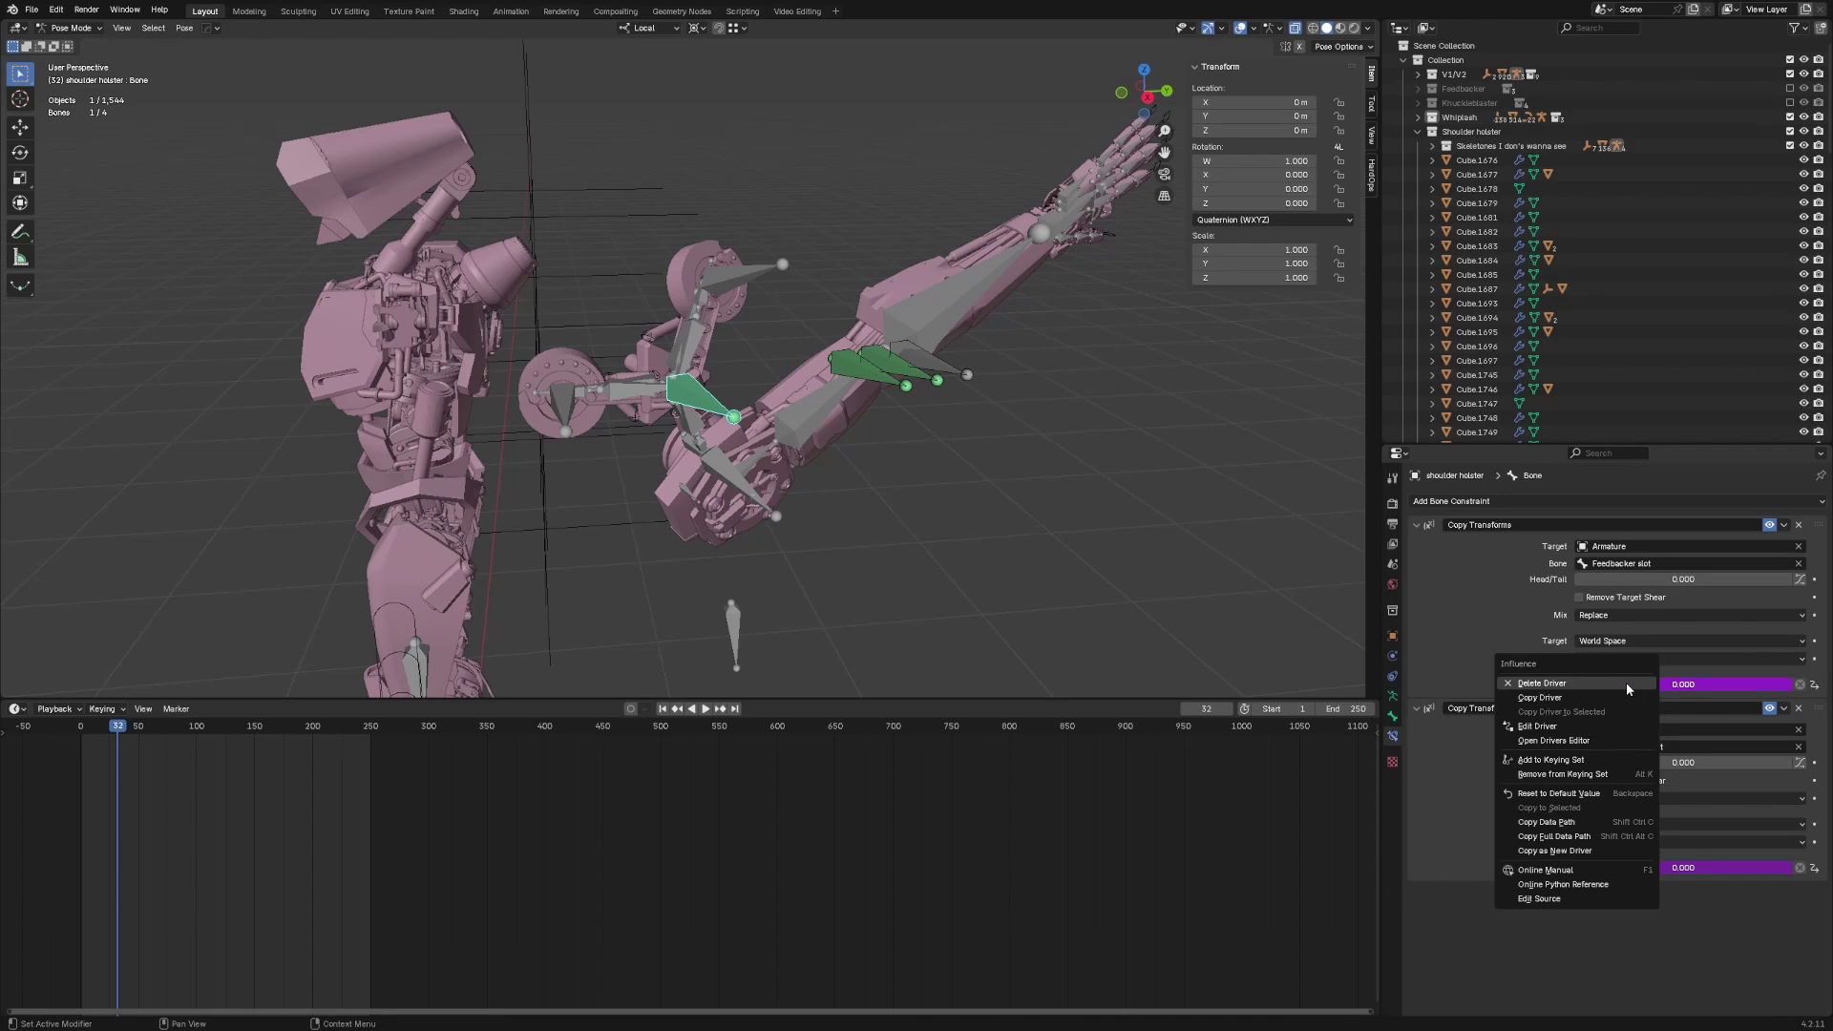
left_click(1577, 716)
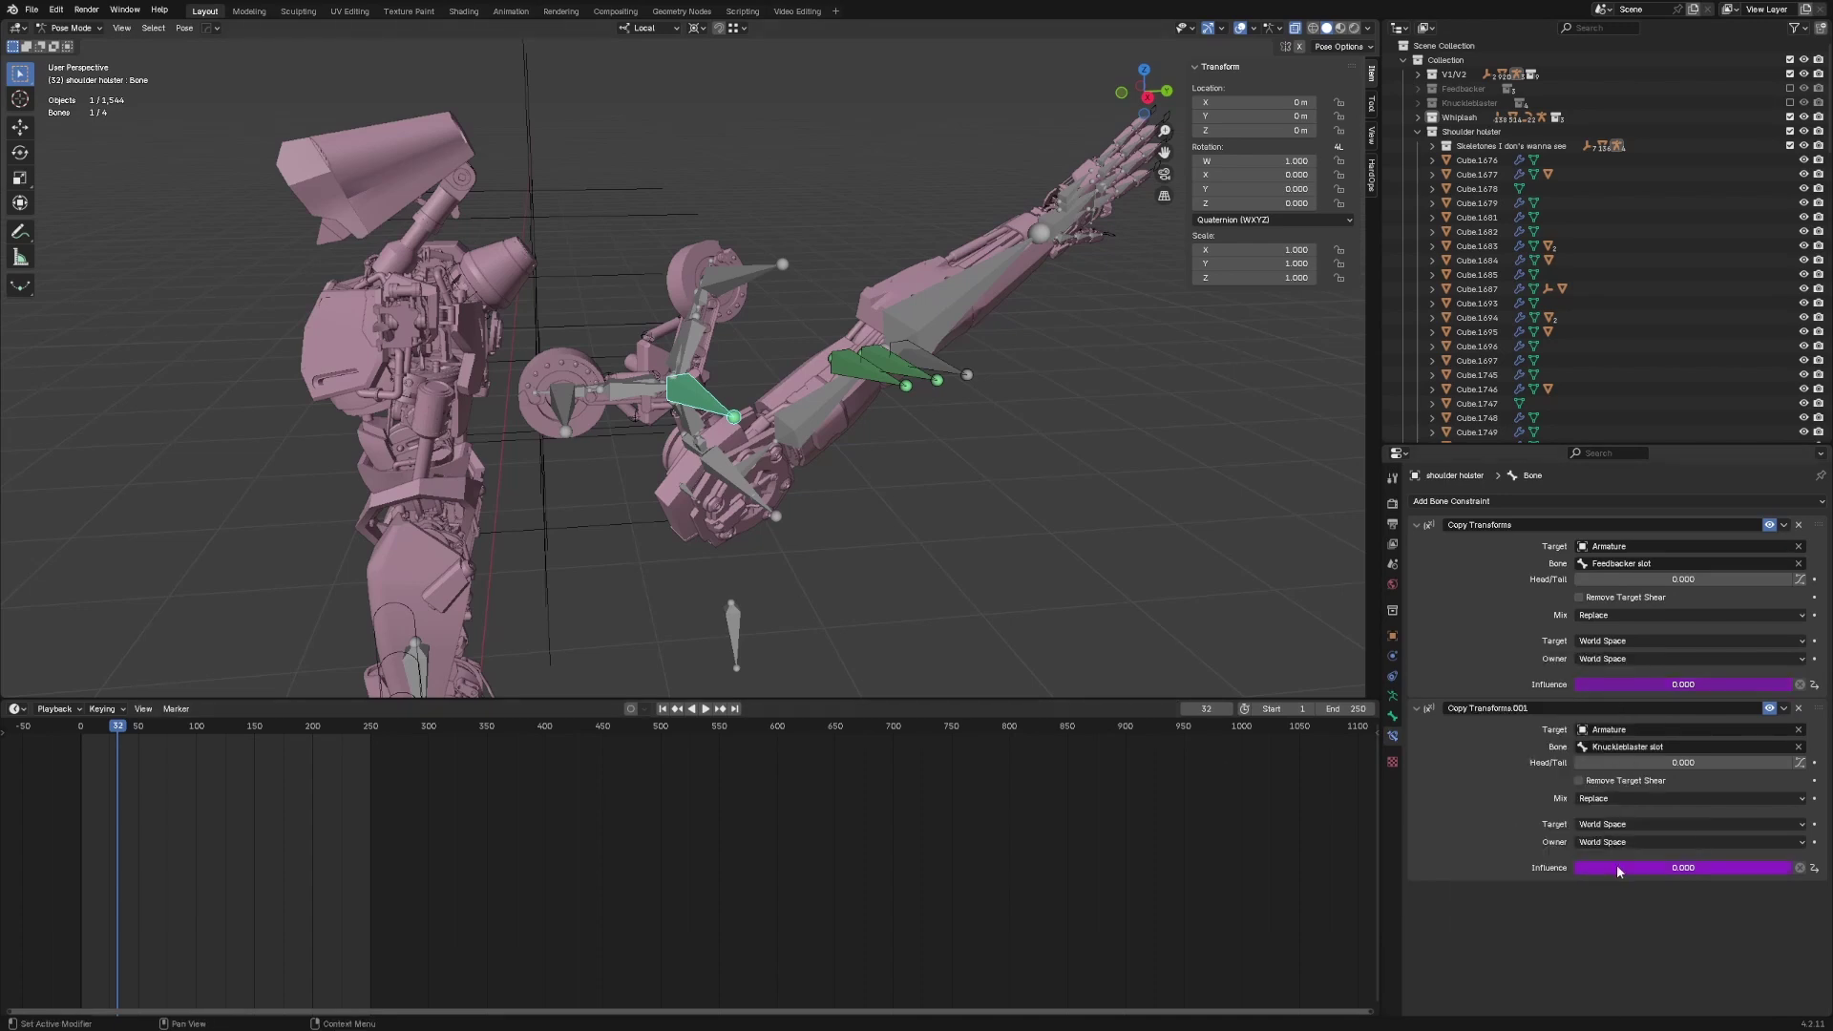
right_click(1618, 863)
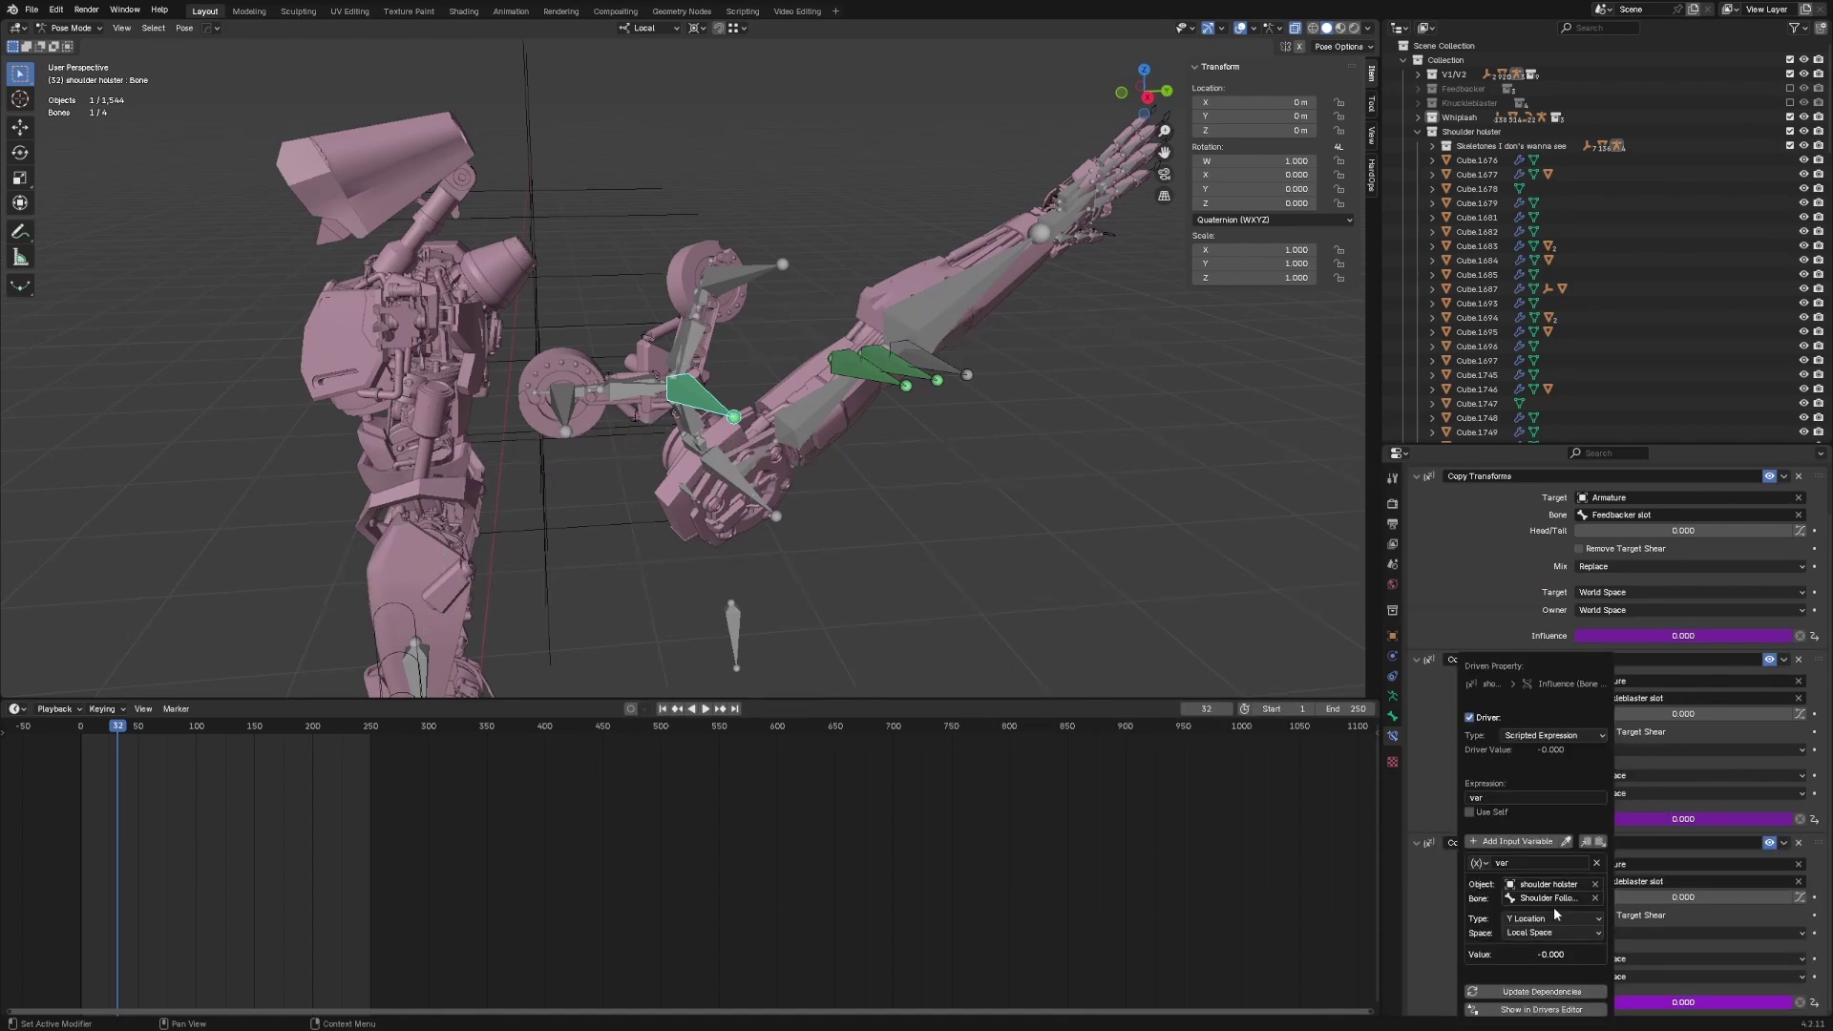
- Rename the original Shoulder Follow factor bone on the shoulder holster armature "Shoulder Follow factor feedbacker"
left_click(949, 365)
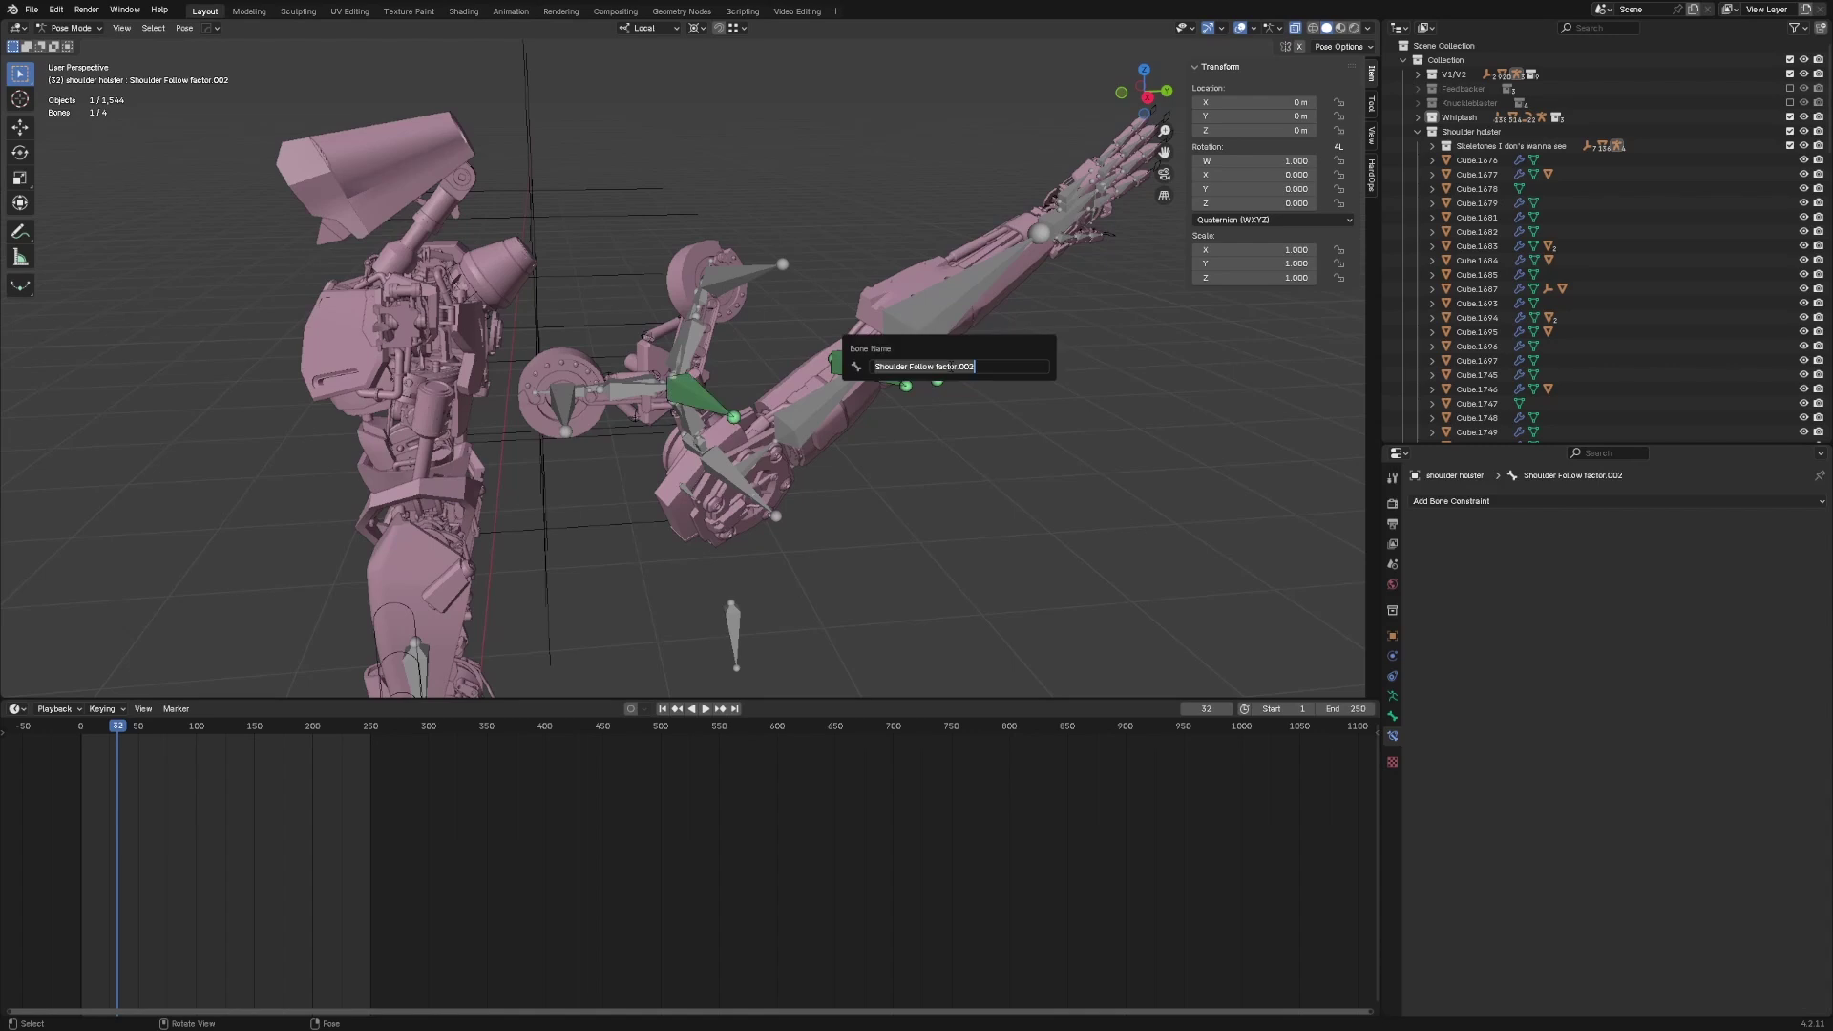
left_click(920, 377)
left_click(885, 386)
key("F2")
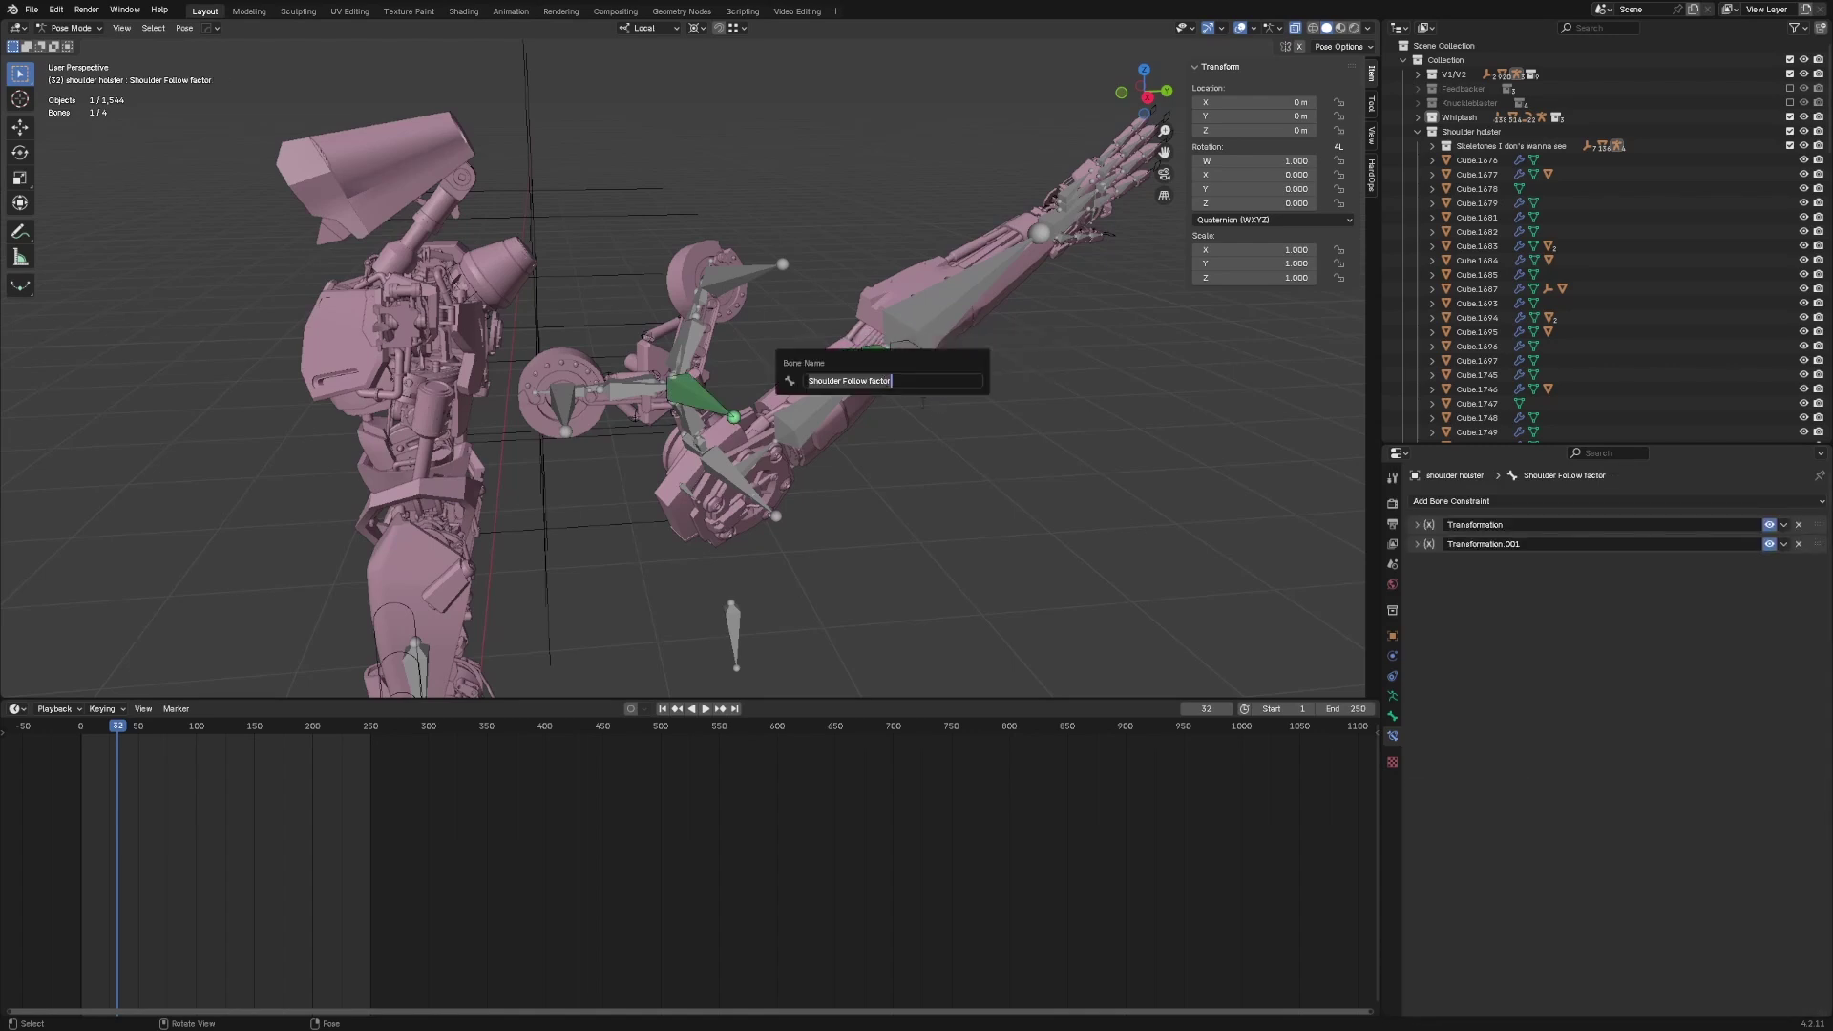
key("End")
type("feedbacker")
key("Return")
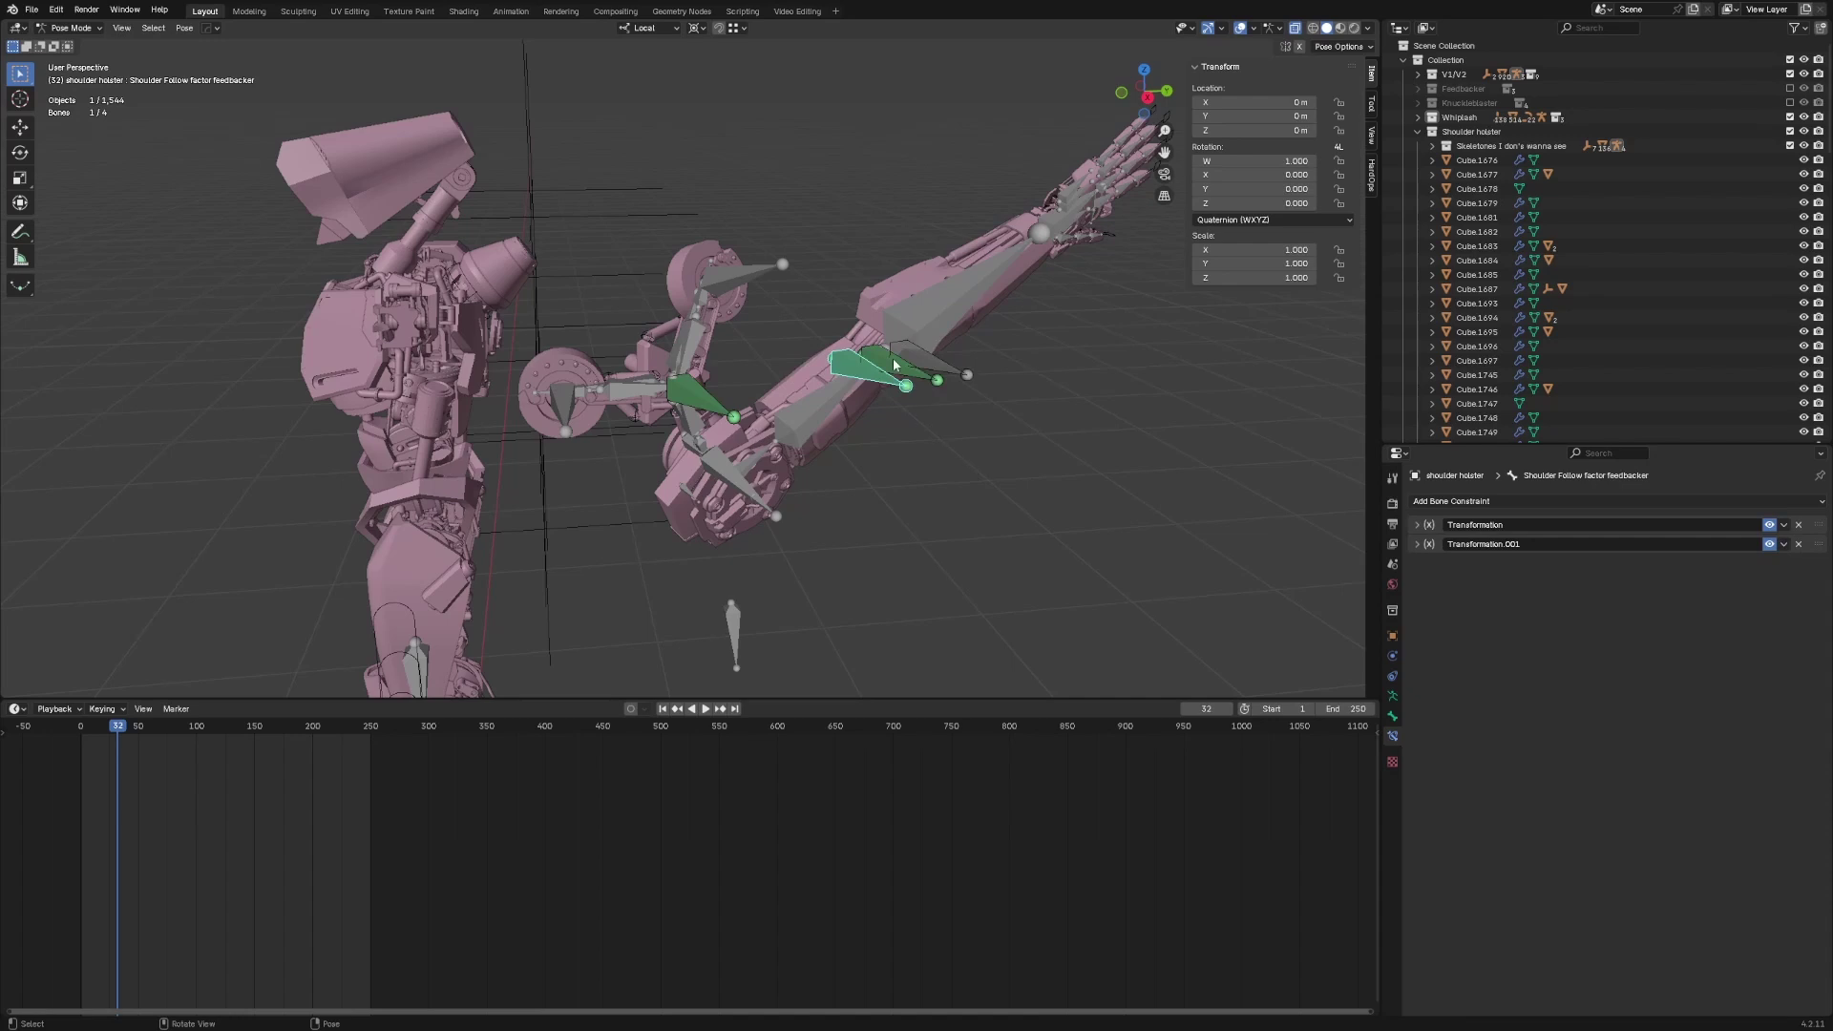
- Rename the two other follow factor bones "Shoulder Follow factor knuckleblaster" and "Shoulder Follow factor whiplash"
left_click(907, 384)
key("F2")
key("End")
key("BackSpace")
key("BackSpace")
key("BackSpace")
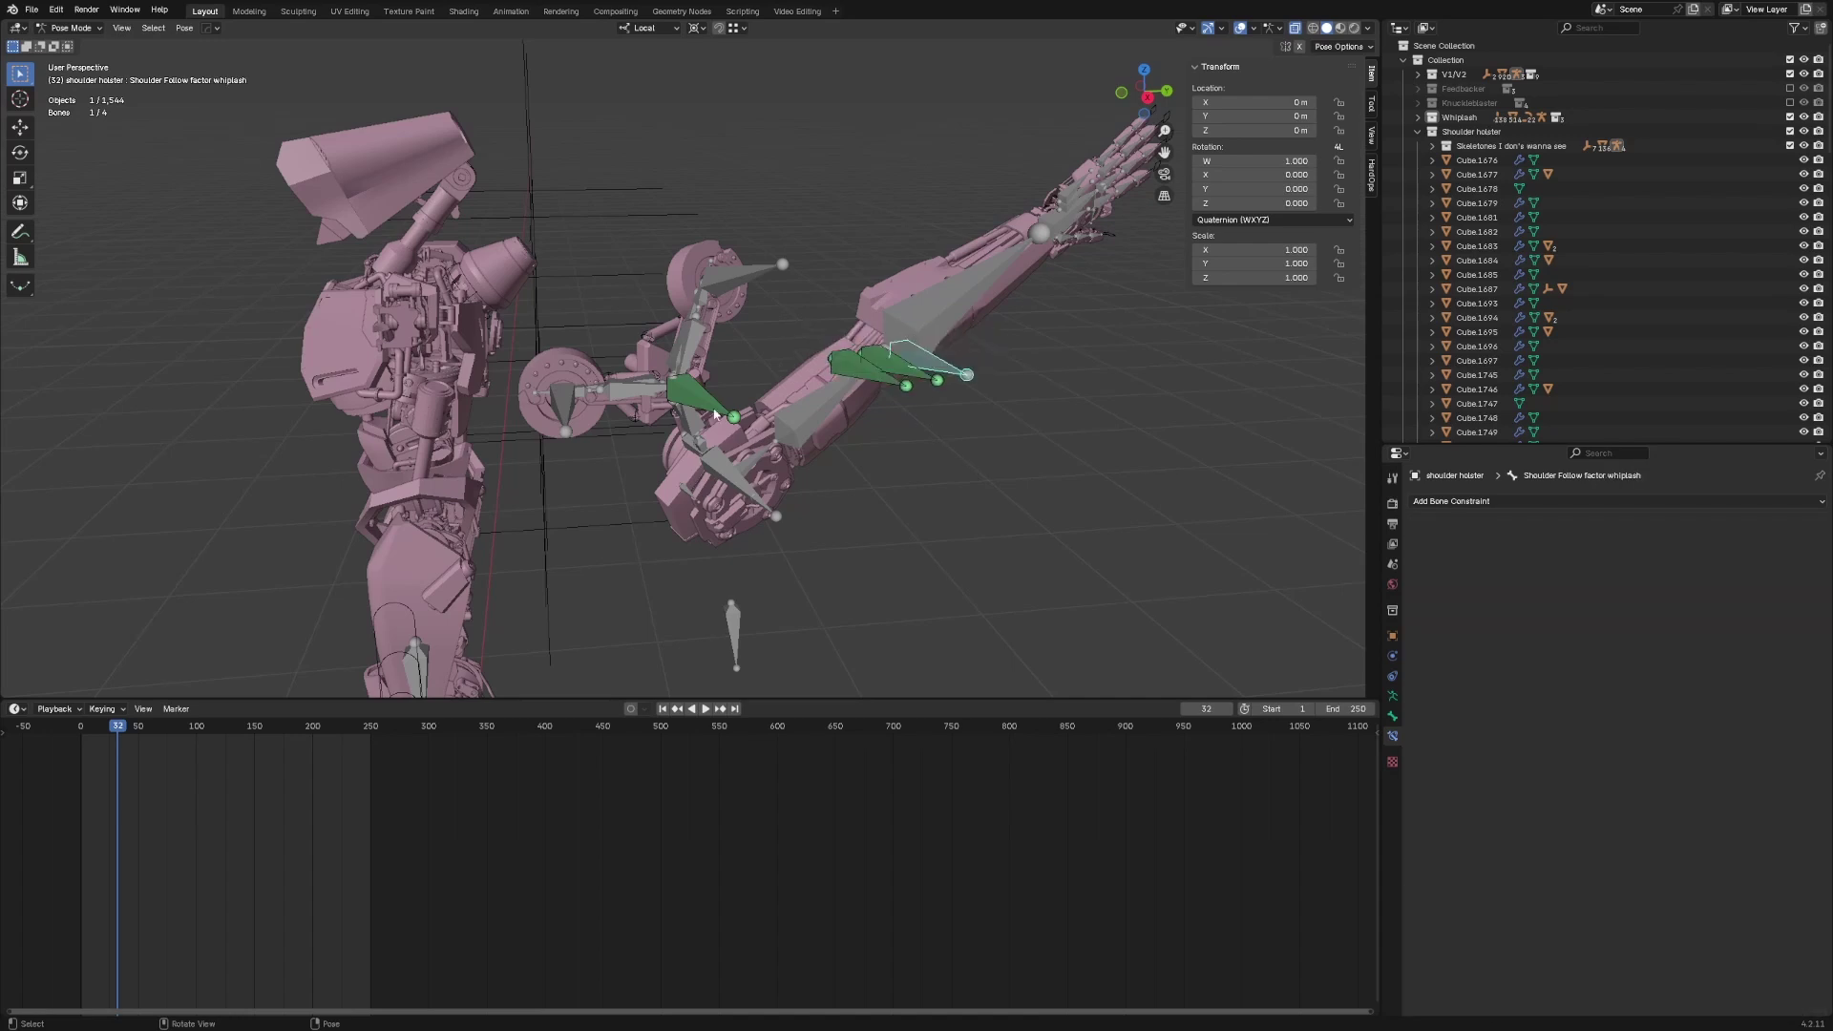
- Pick Shoulder Follow factor feedbacker as the driver bone for the Feedbacker slot Copy Transforms influence on the holster's main bone
left_click(704, 399)
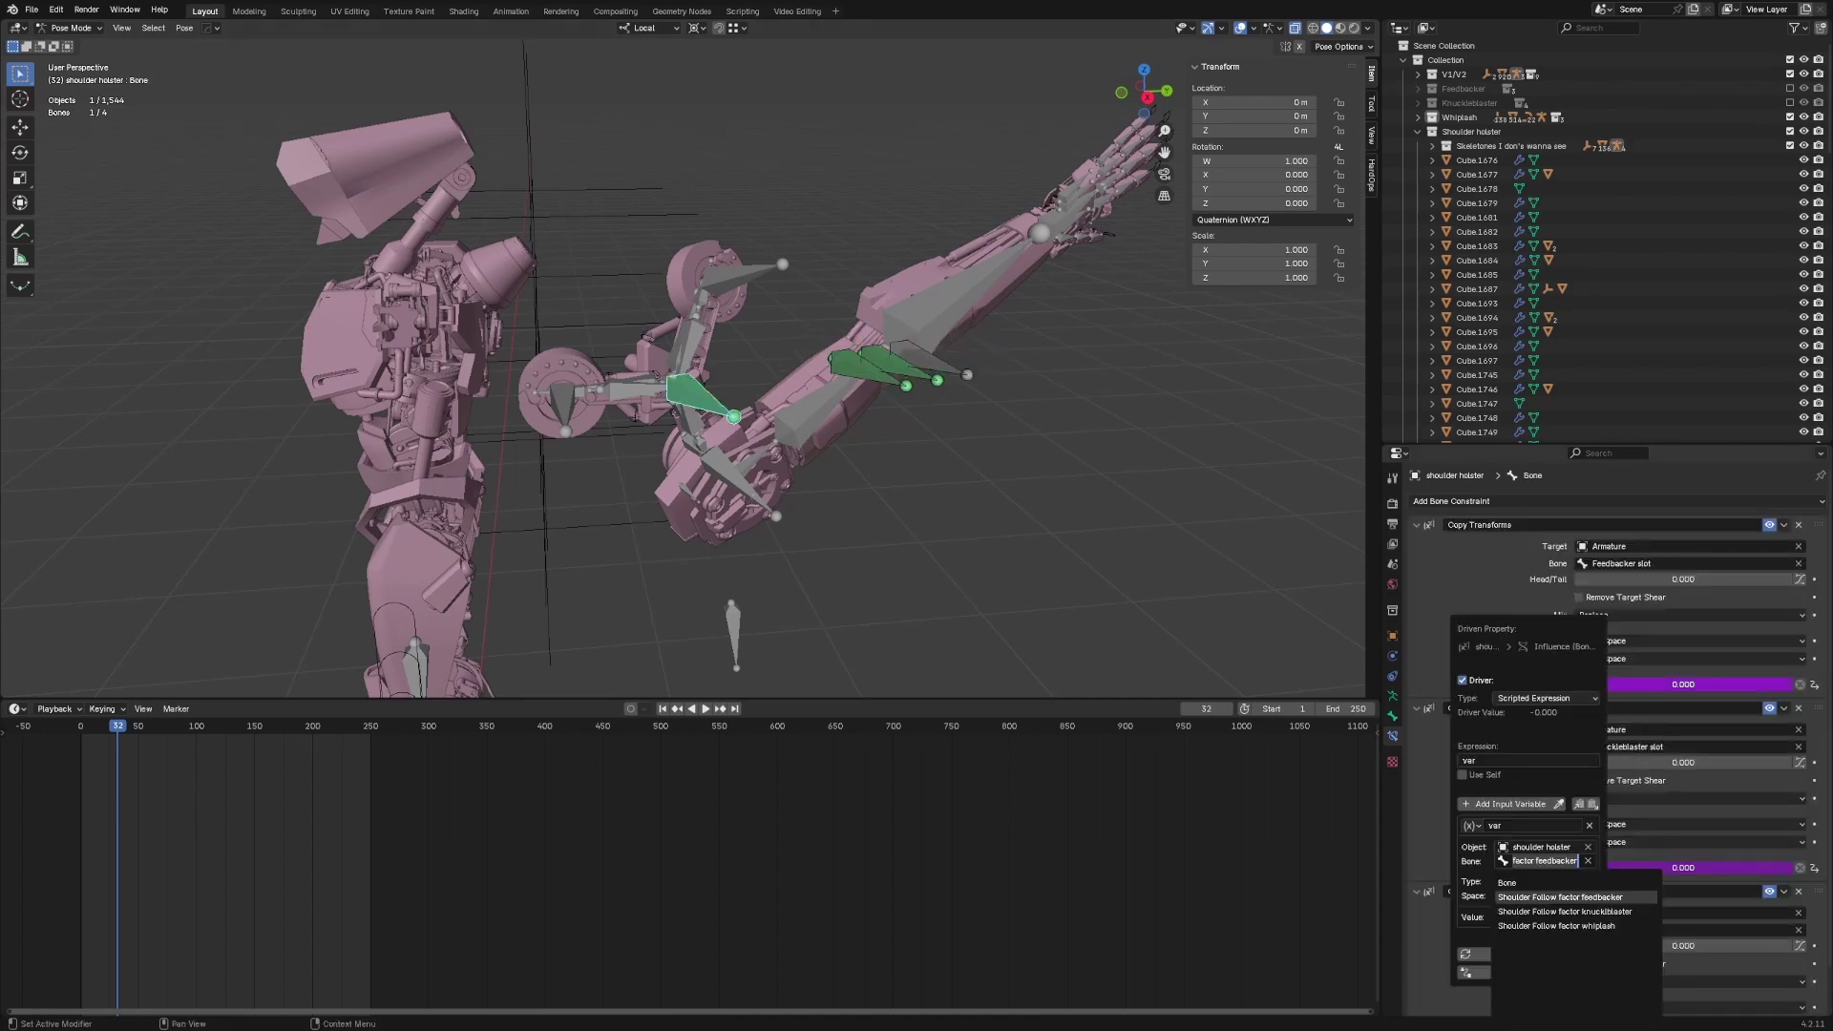
left_click(1548, 896)
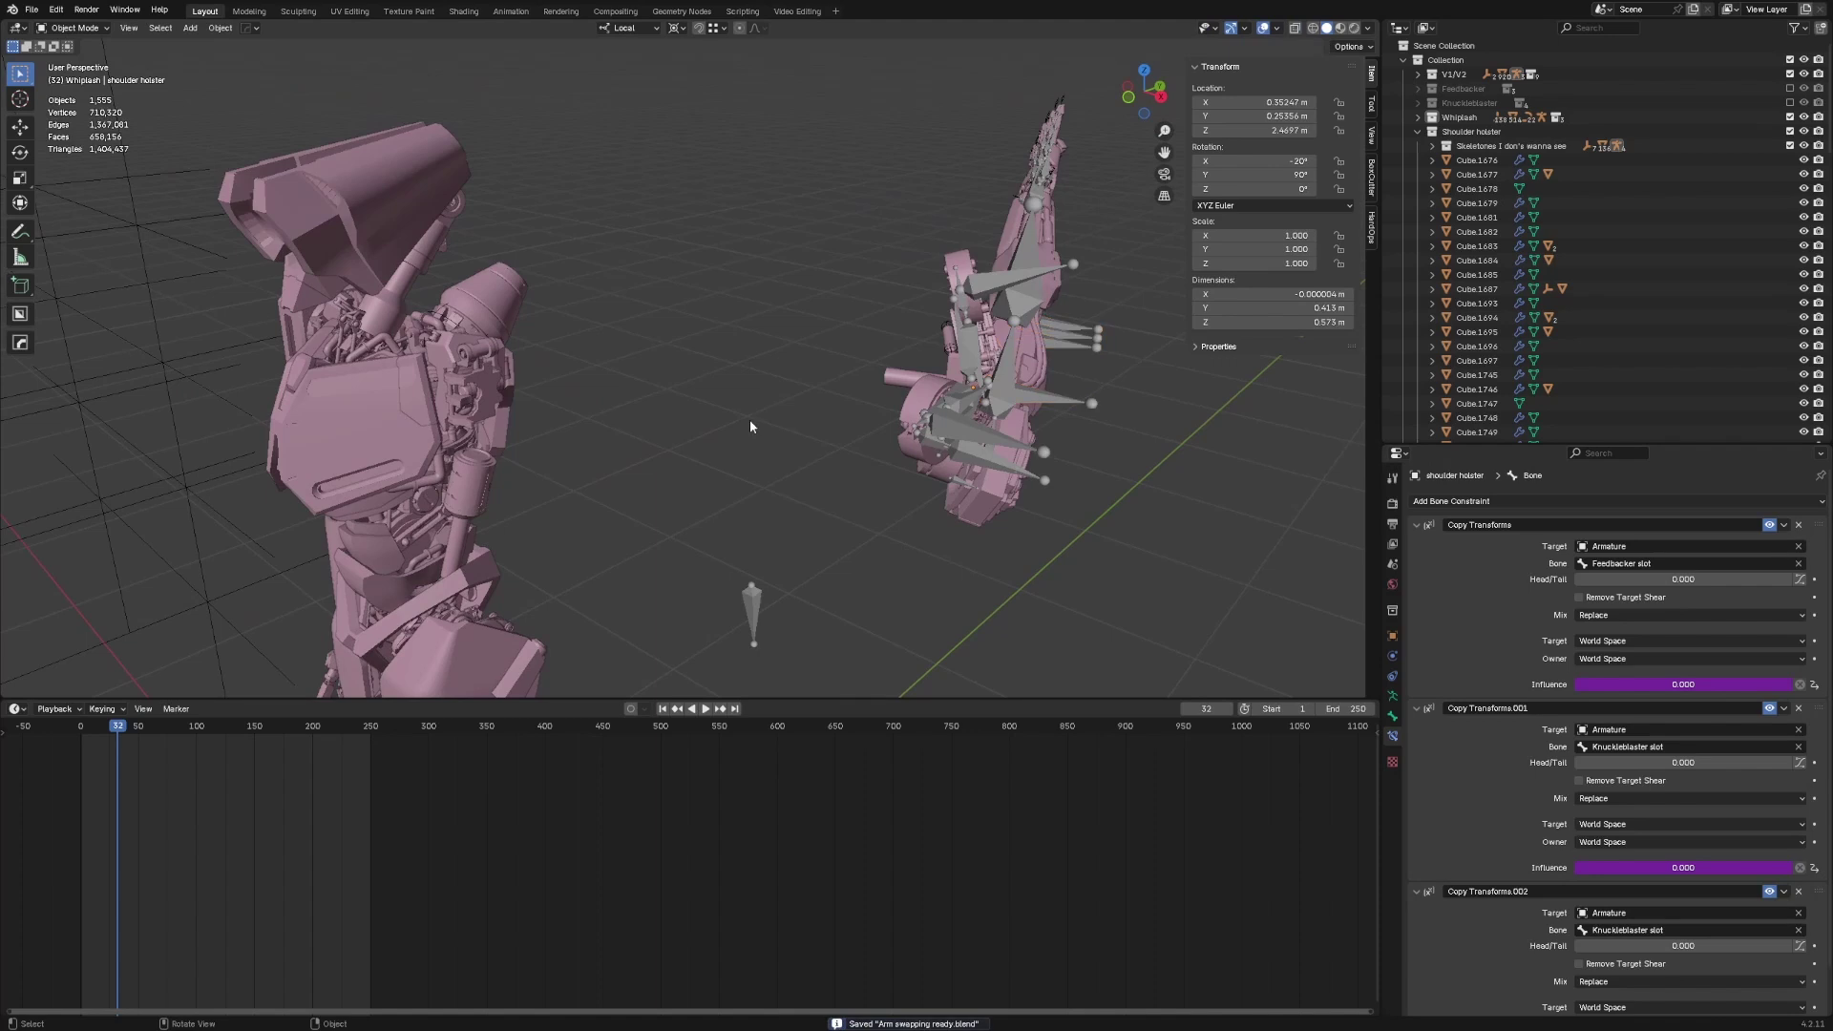
- Unhide the robot's main armature and make its All bone collection visible
key("alt+h")
middle_click_drag(700, 416, 748, 415)
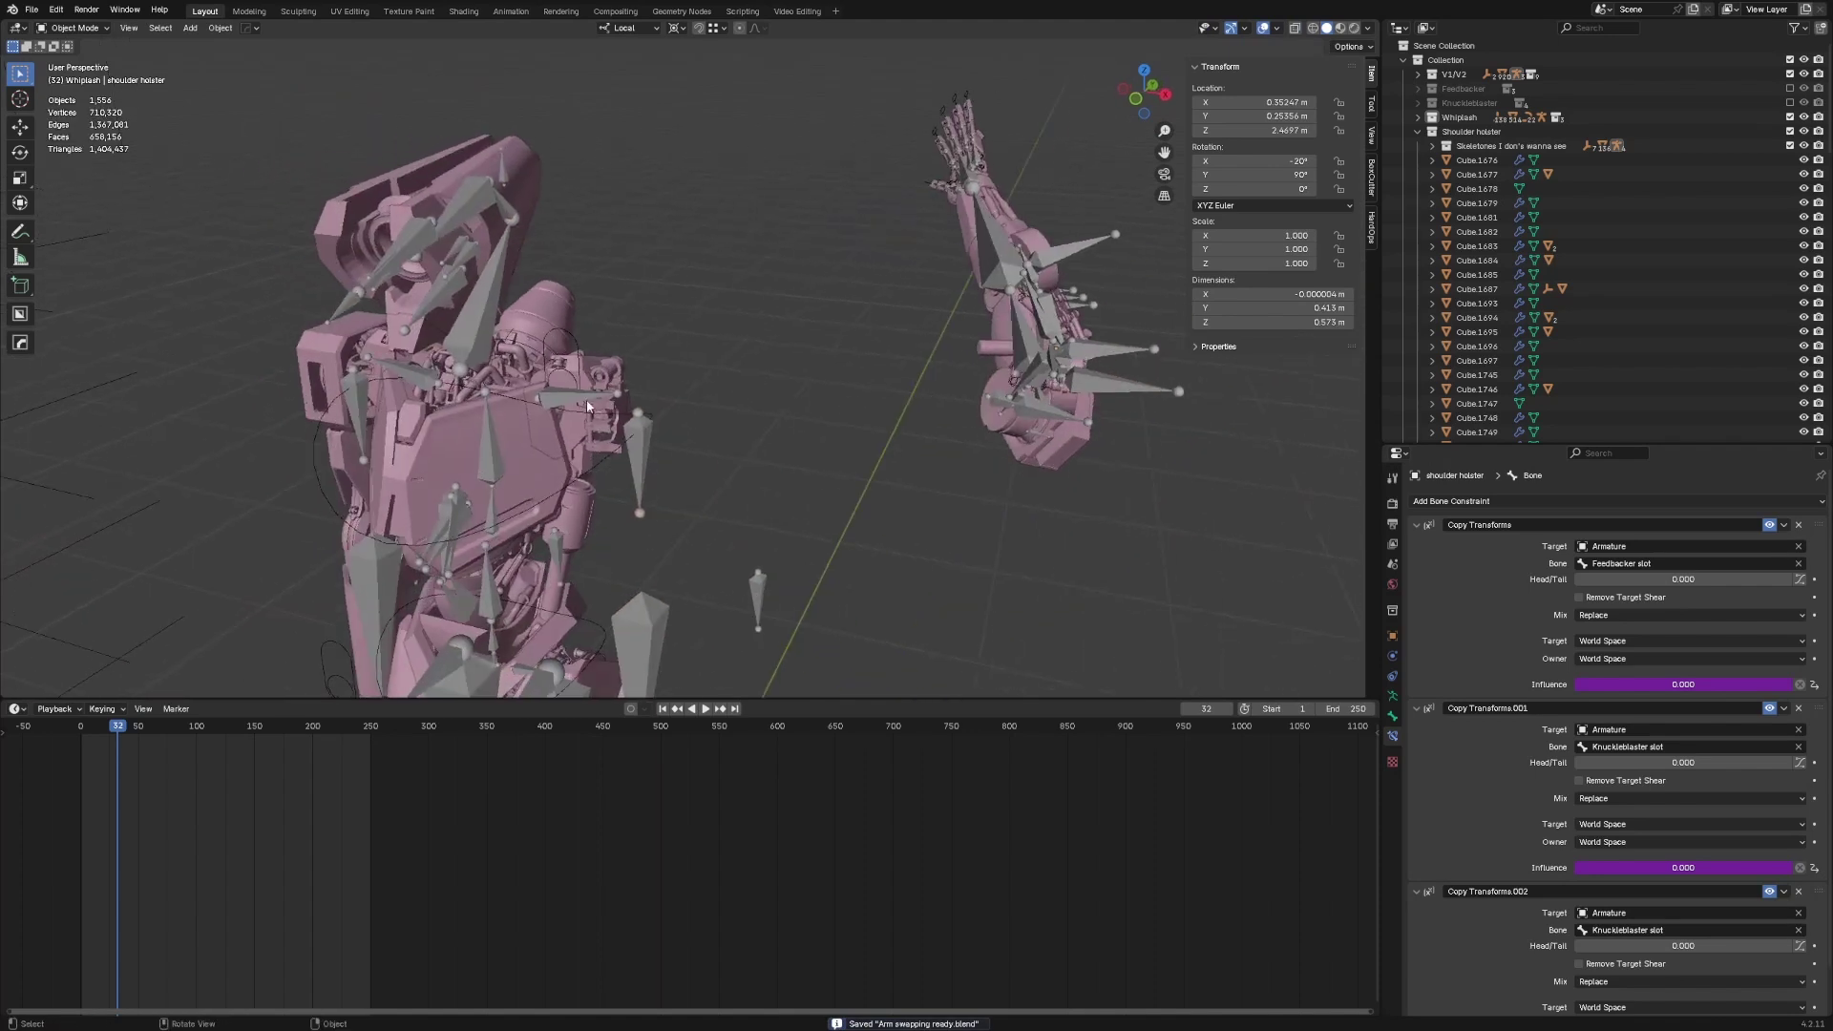
left_click(628, 438)
scroll(635, 437, "up", 2)
left_click(1393, 697)
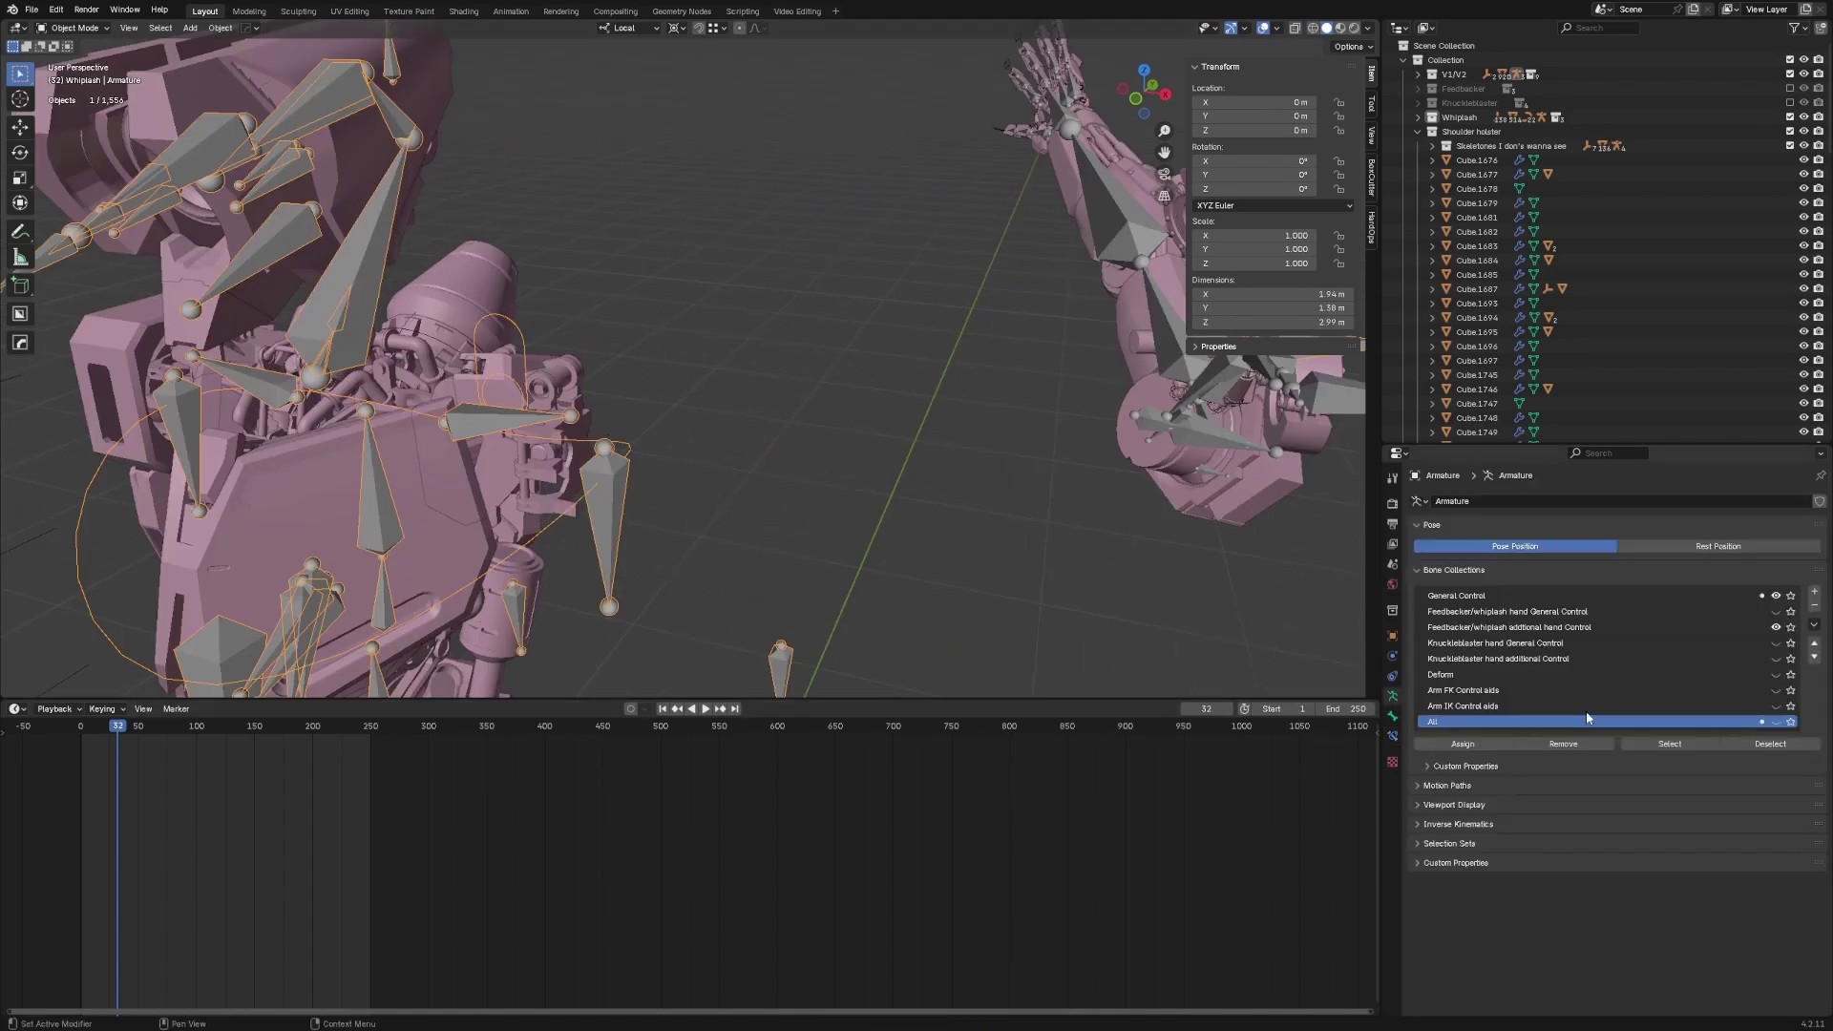
left_click(1777, 721)
- Hide the large bone covering the shoulder slot bones in the main armature's Edit Mode and check the Feedbacker slot bone's name
middle_click_drag(701, 452, 741, 449, "shift")
key("Tab")
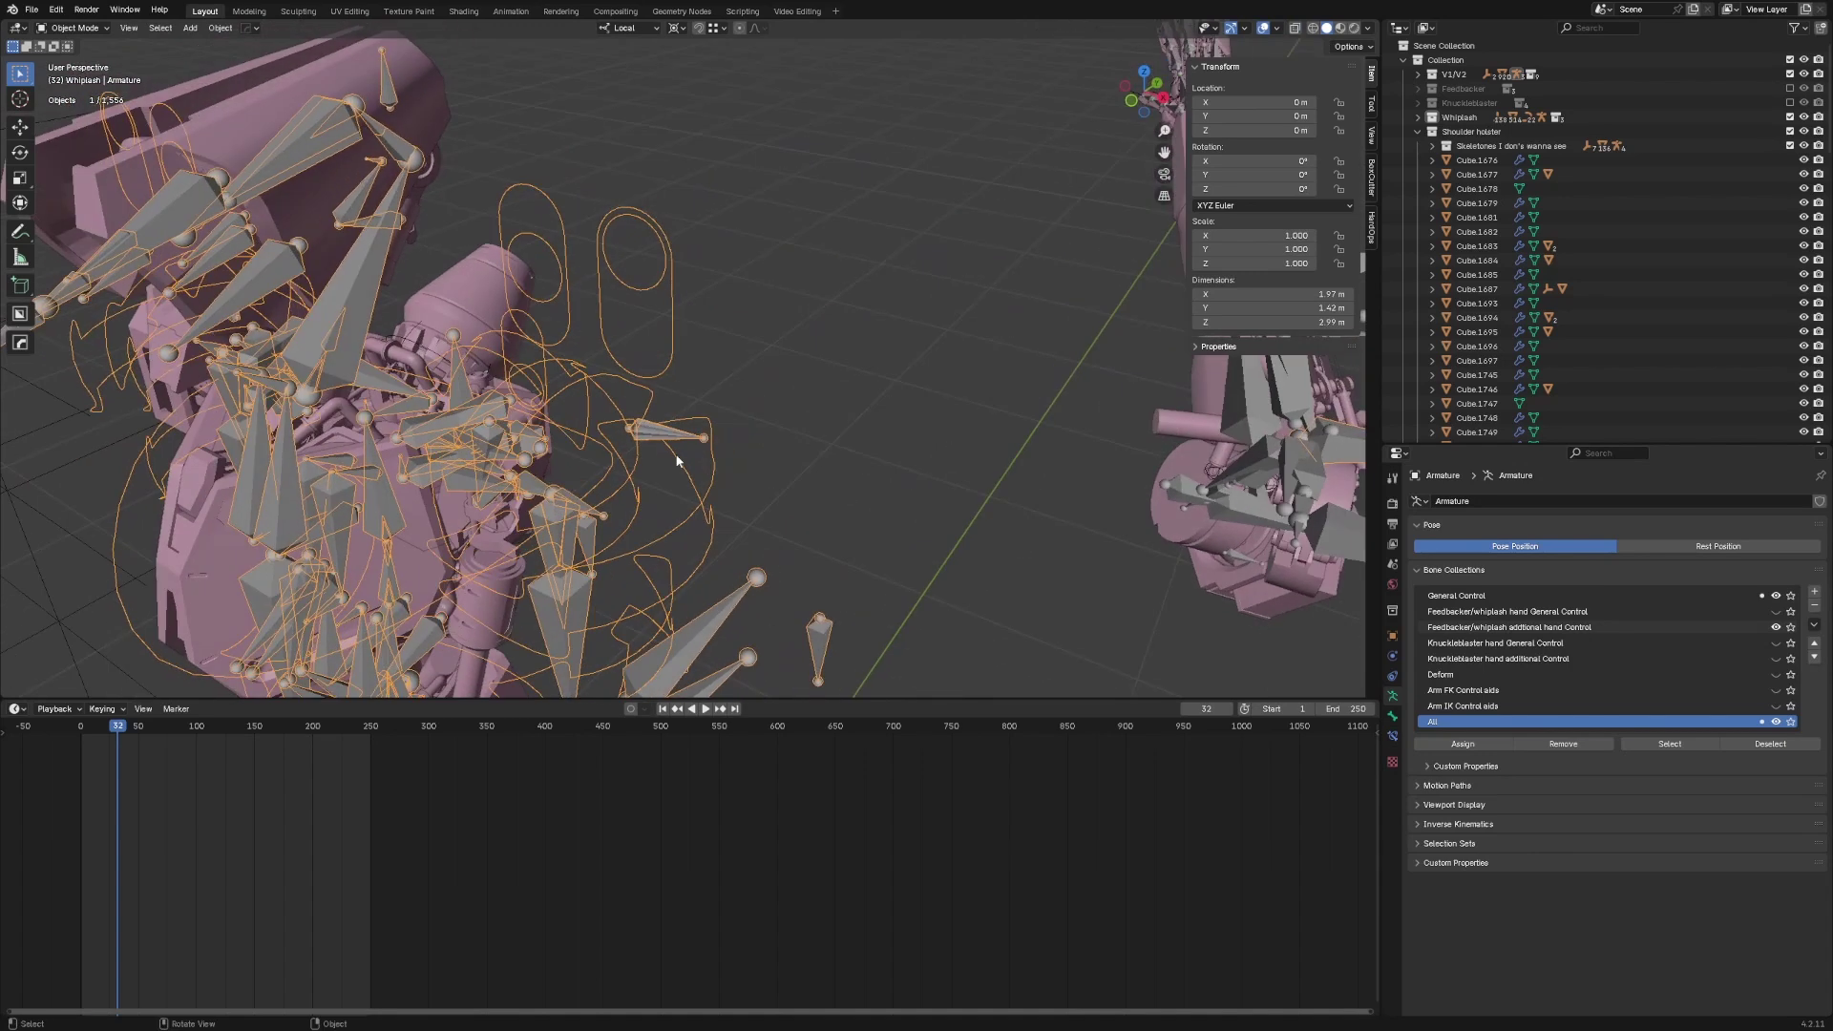
scroll(661, 617, "up", 6)
key("h")
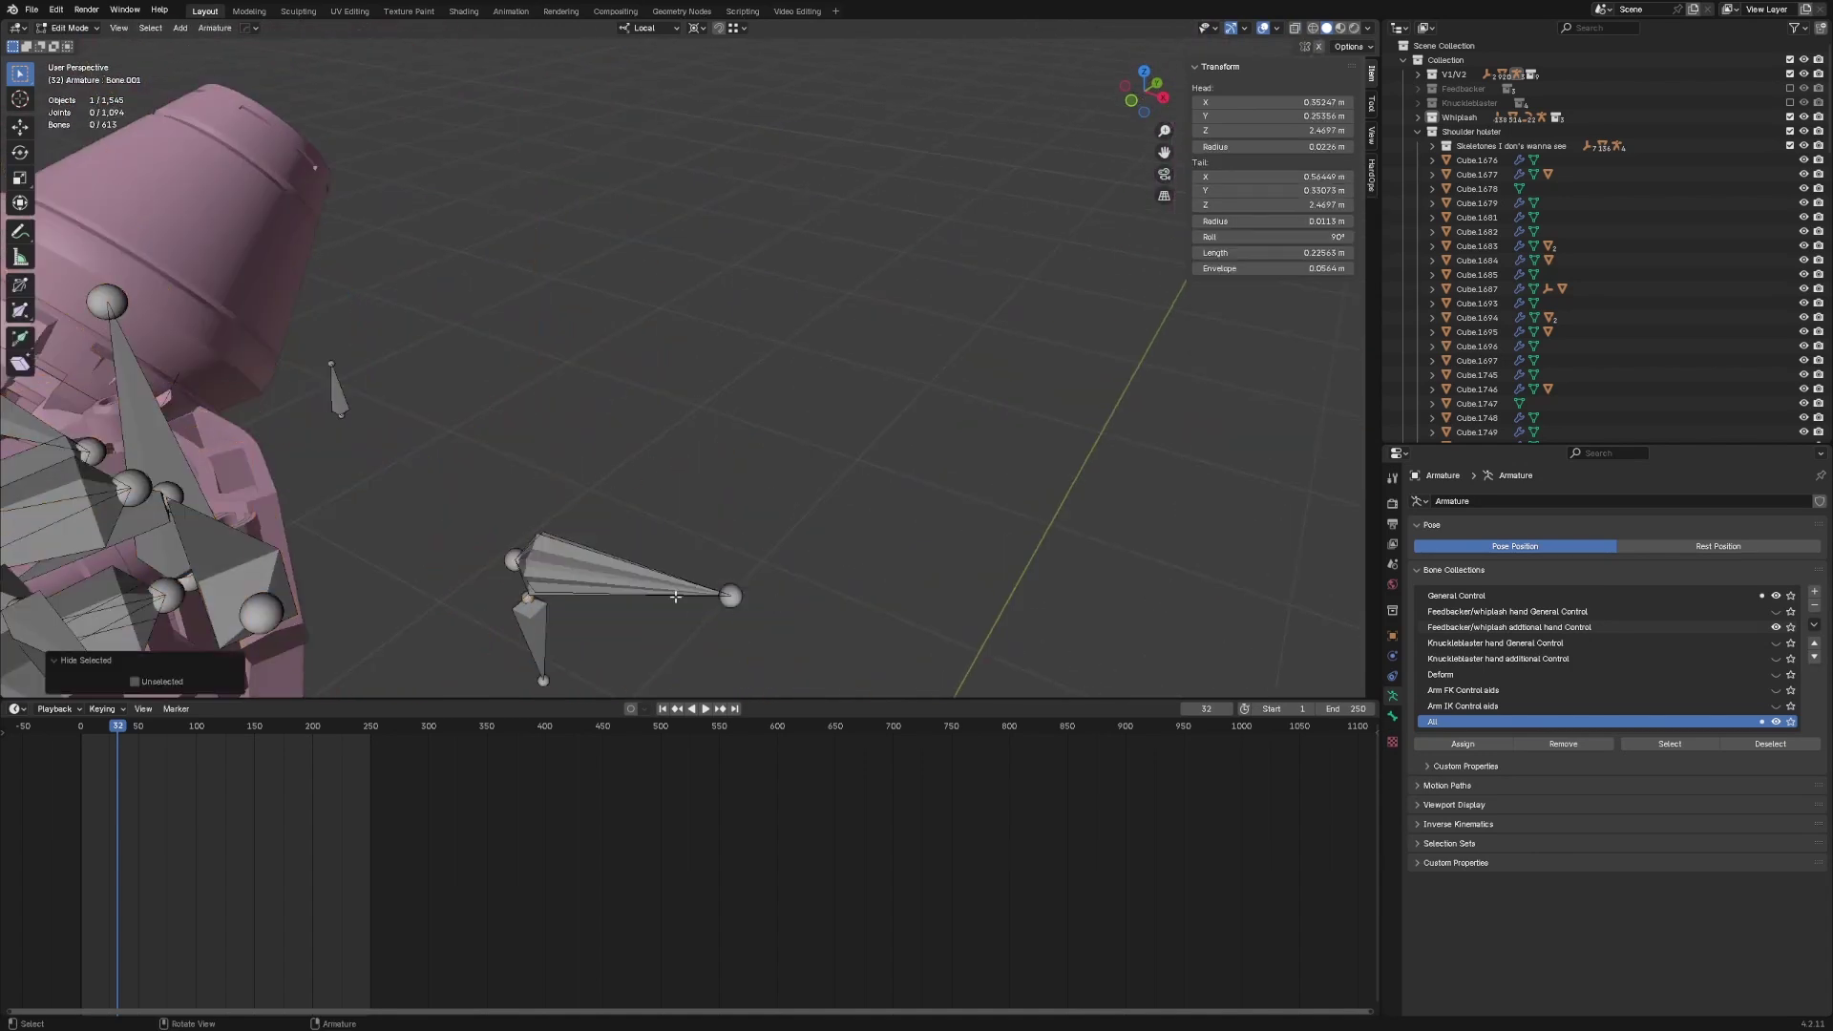
left_click(616, 580)
key("F2")
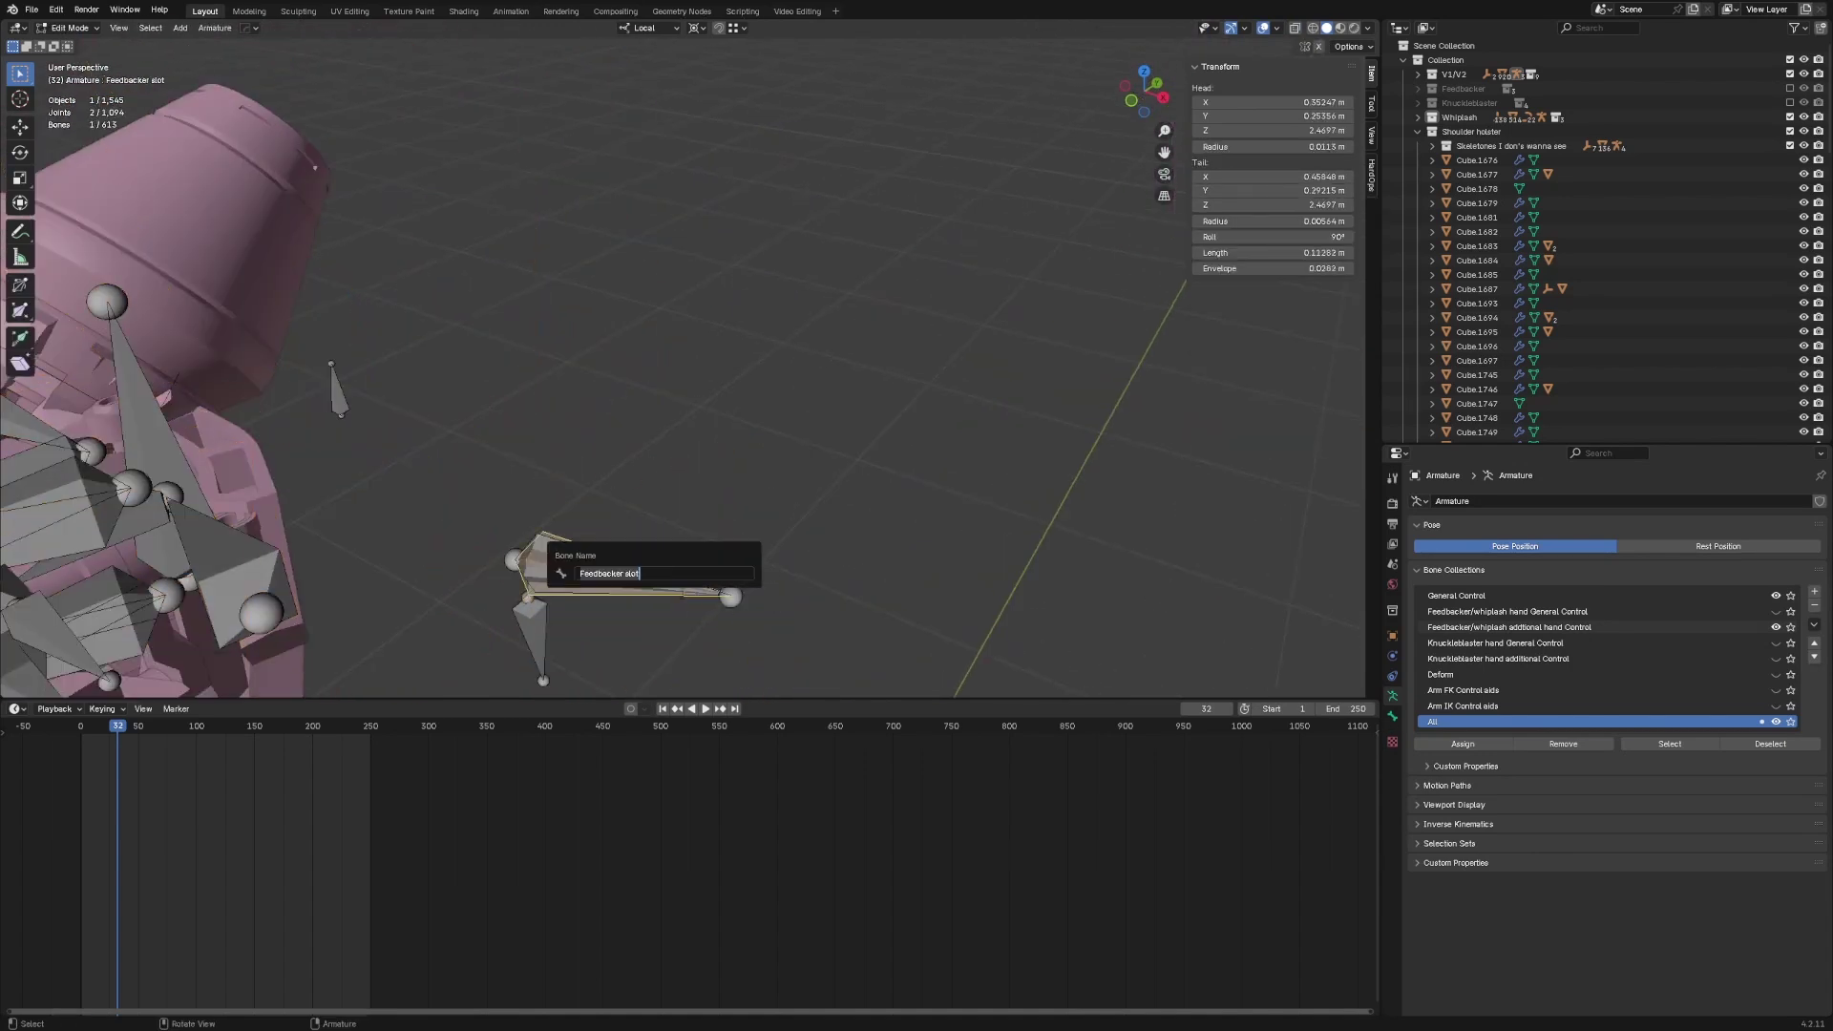
key("Return")
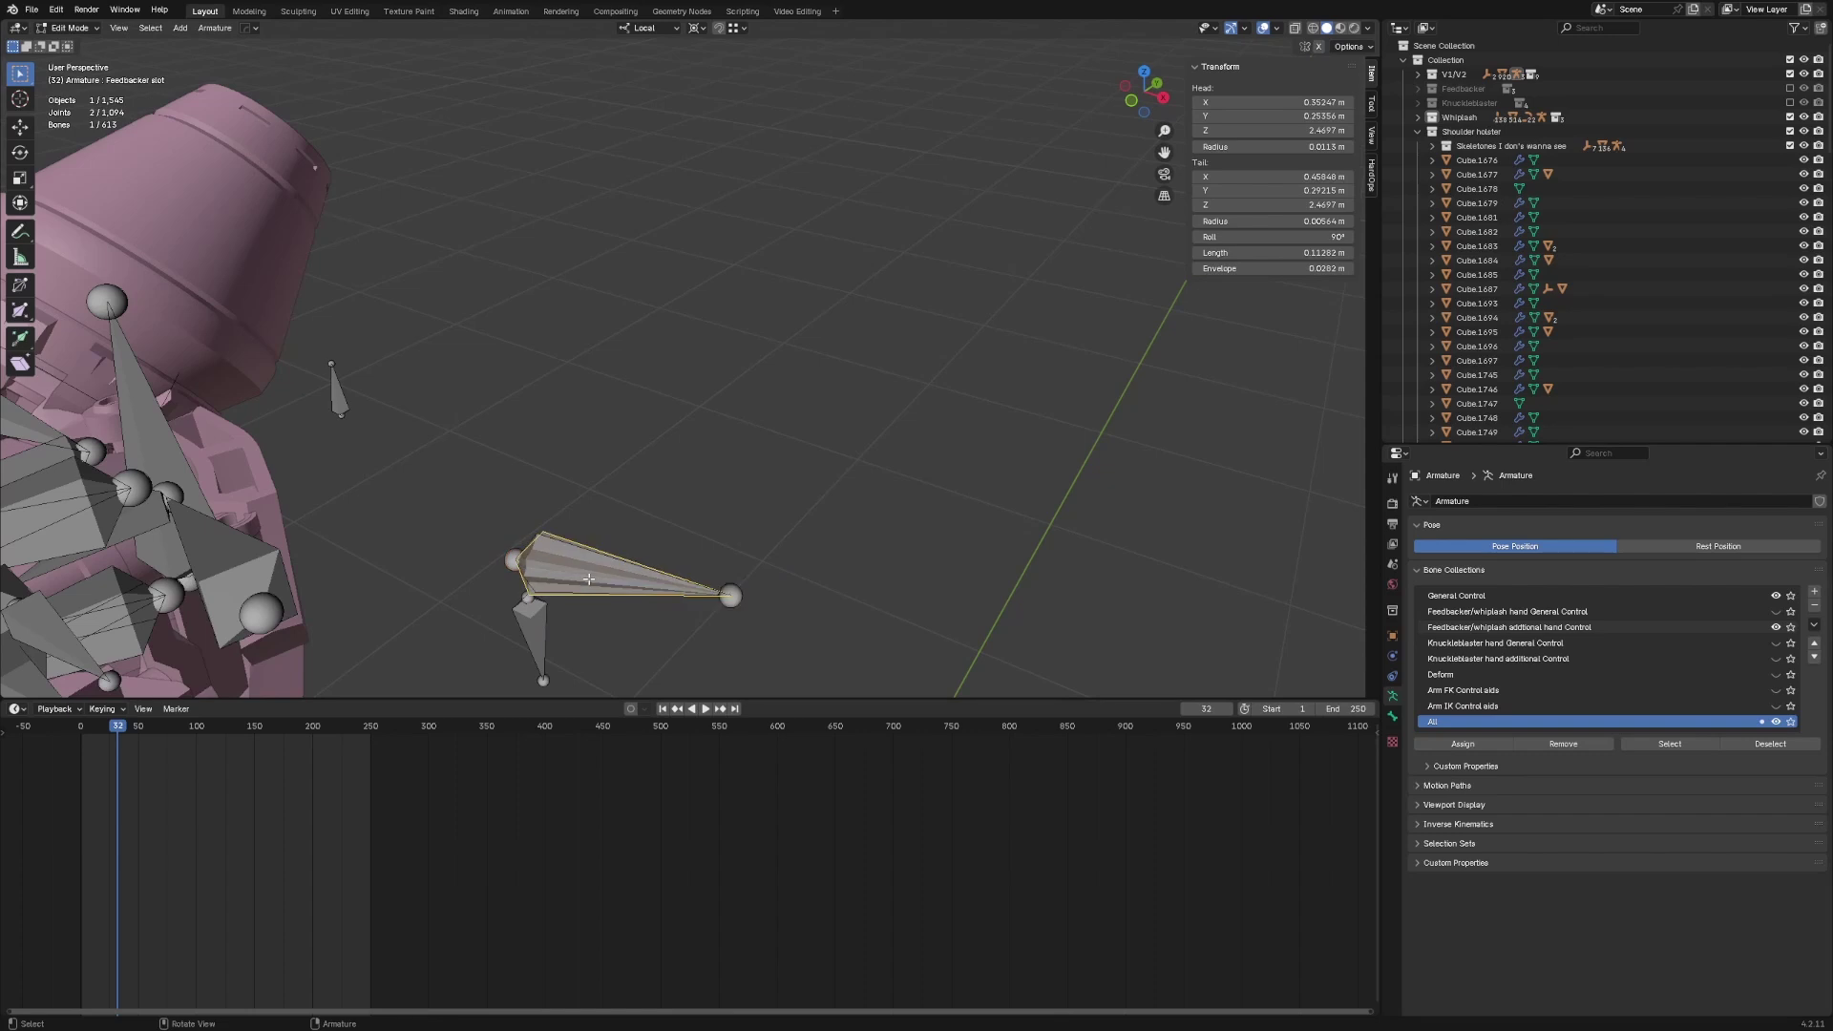
- Duplicate the Knuckleblaster slot bone in place and change the copy's roll by 120°
key("shift+d")
right_click(860, 491)
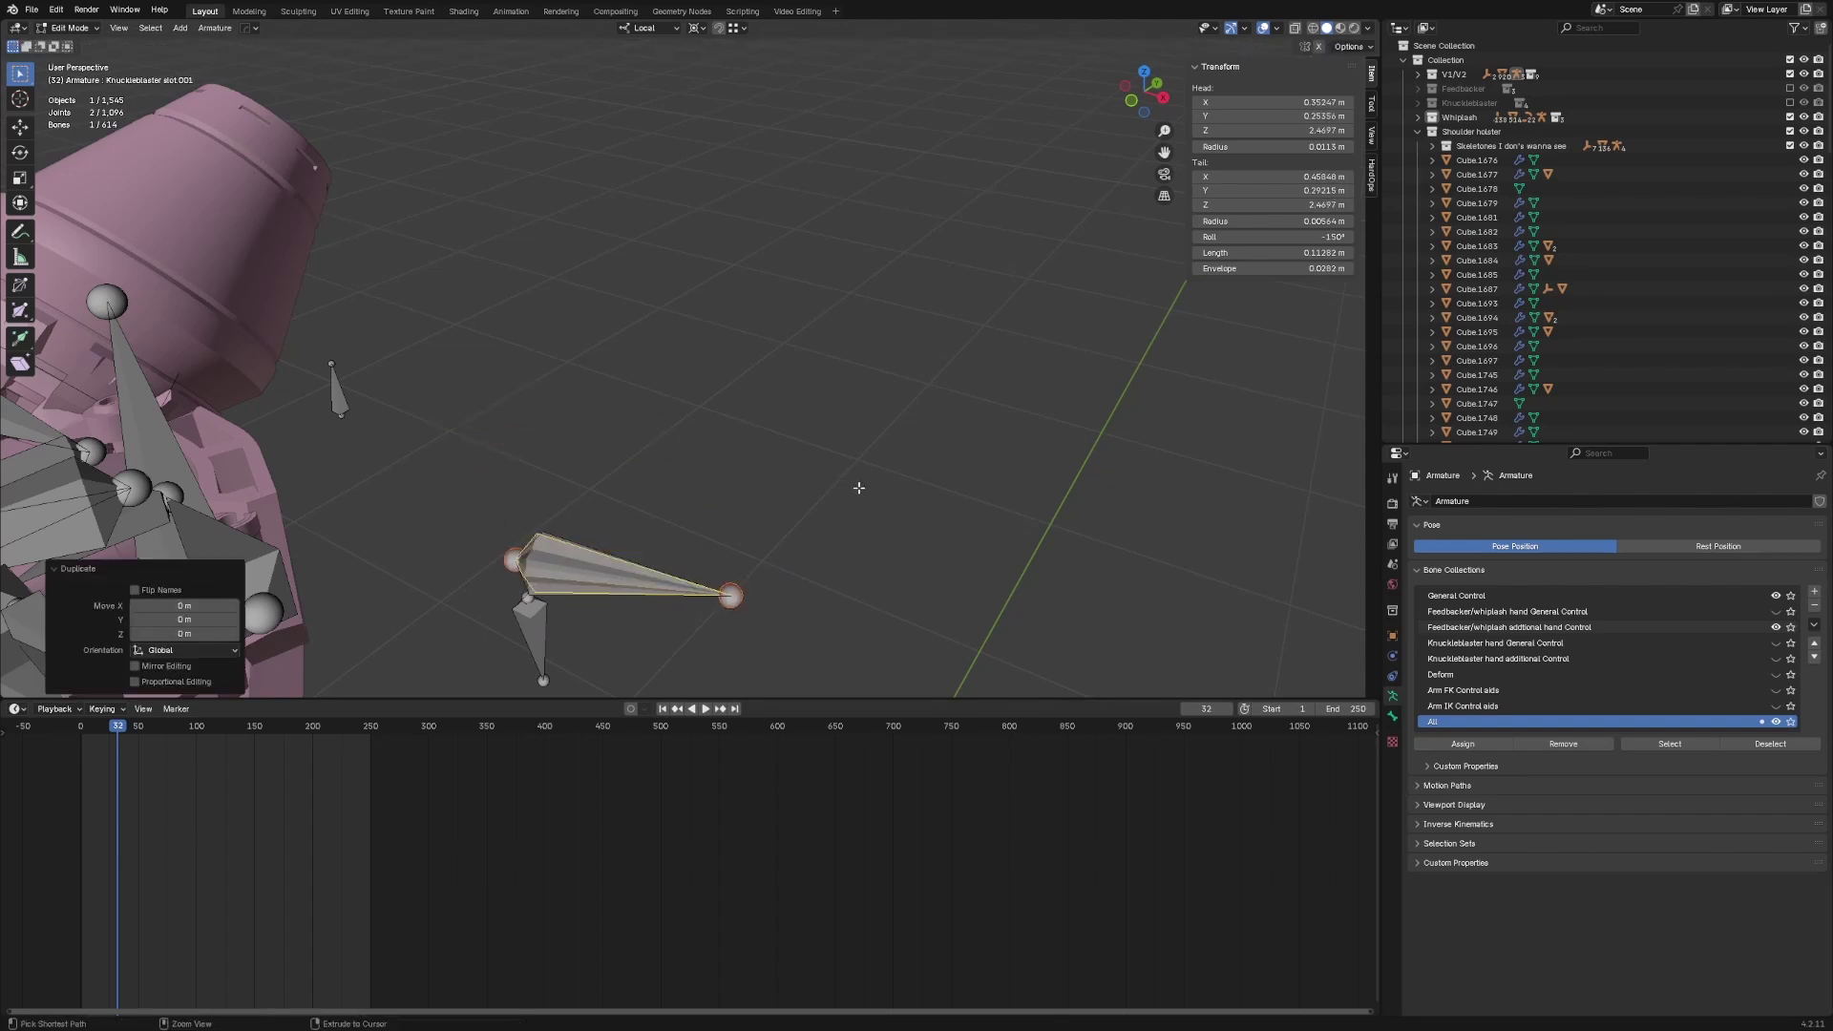
key("ctrl+r")
type("120")
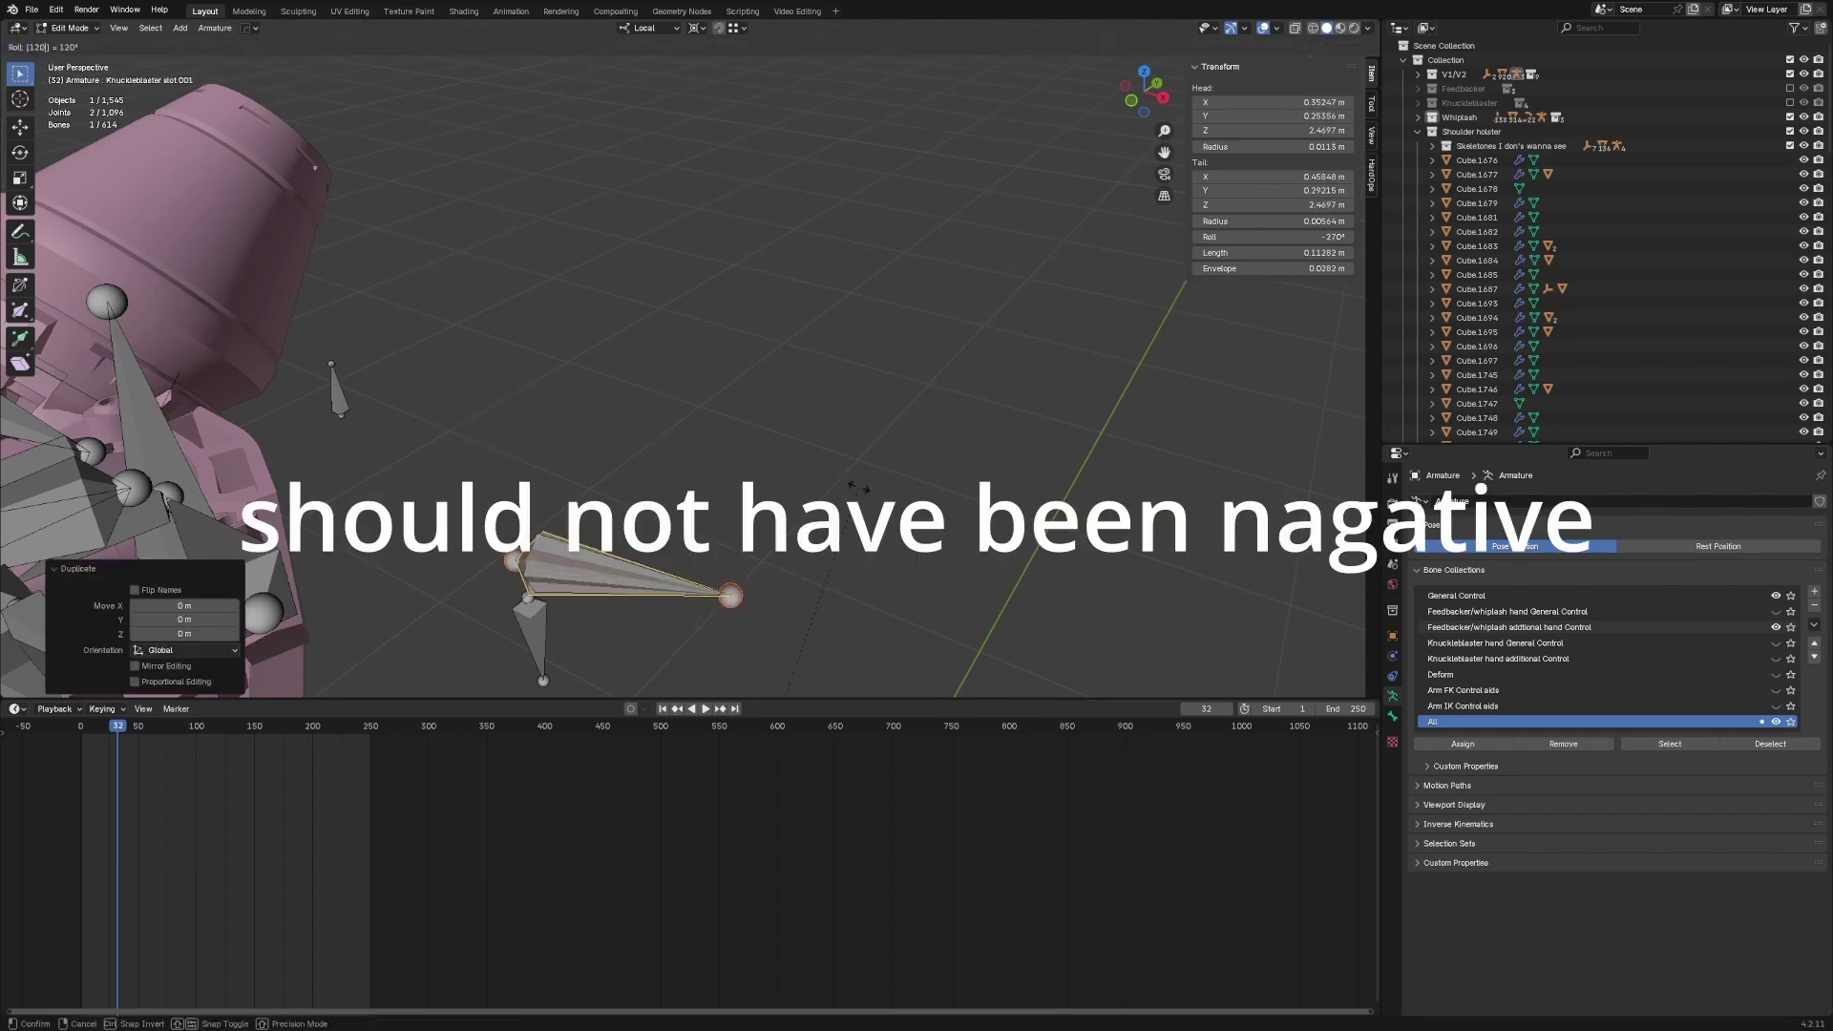
key("Return")
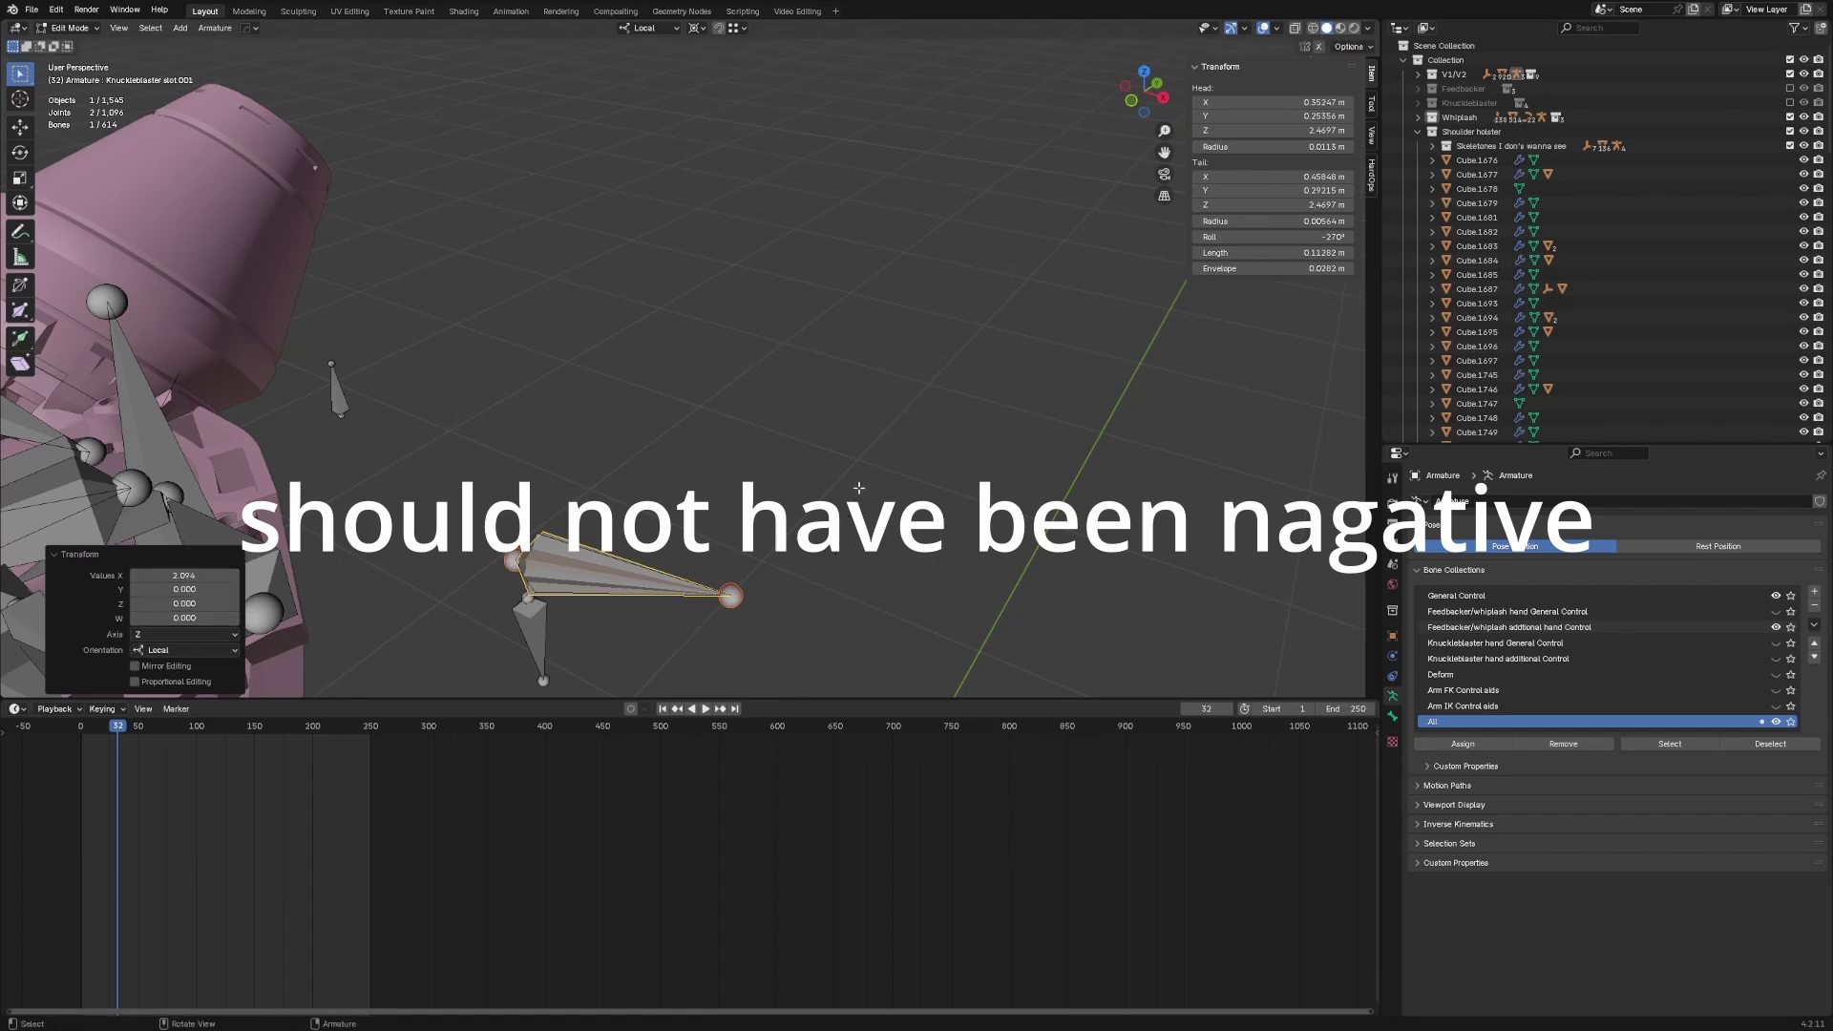
- Rename the duplicated slot bone "whiplash slot" and return to Object Mode
key("F2")
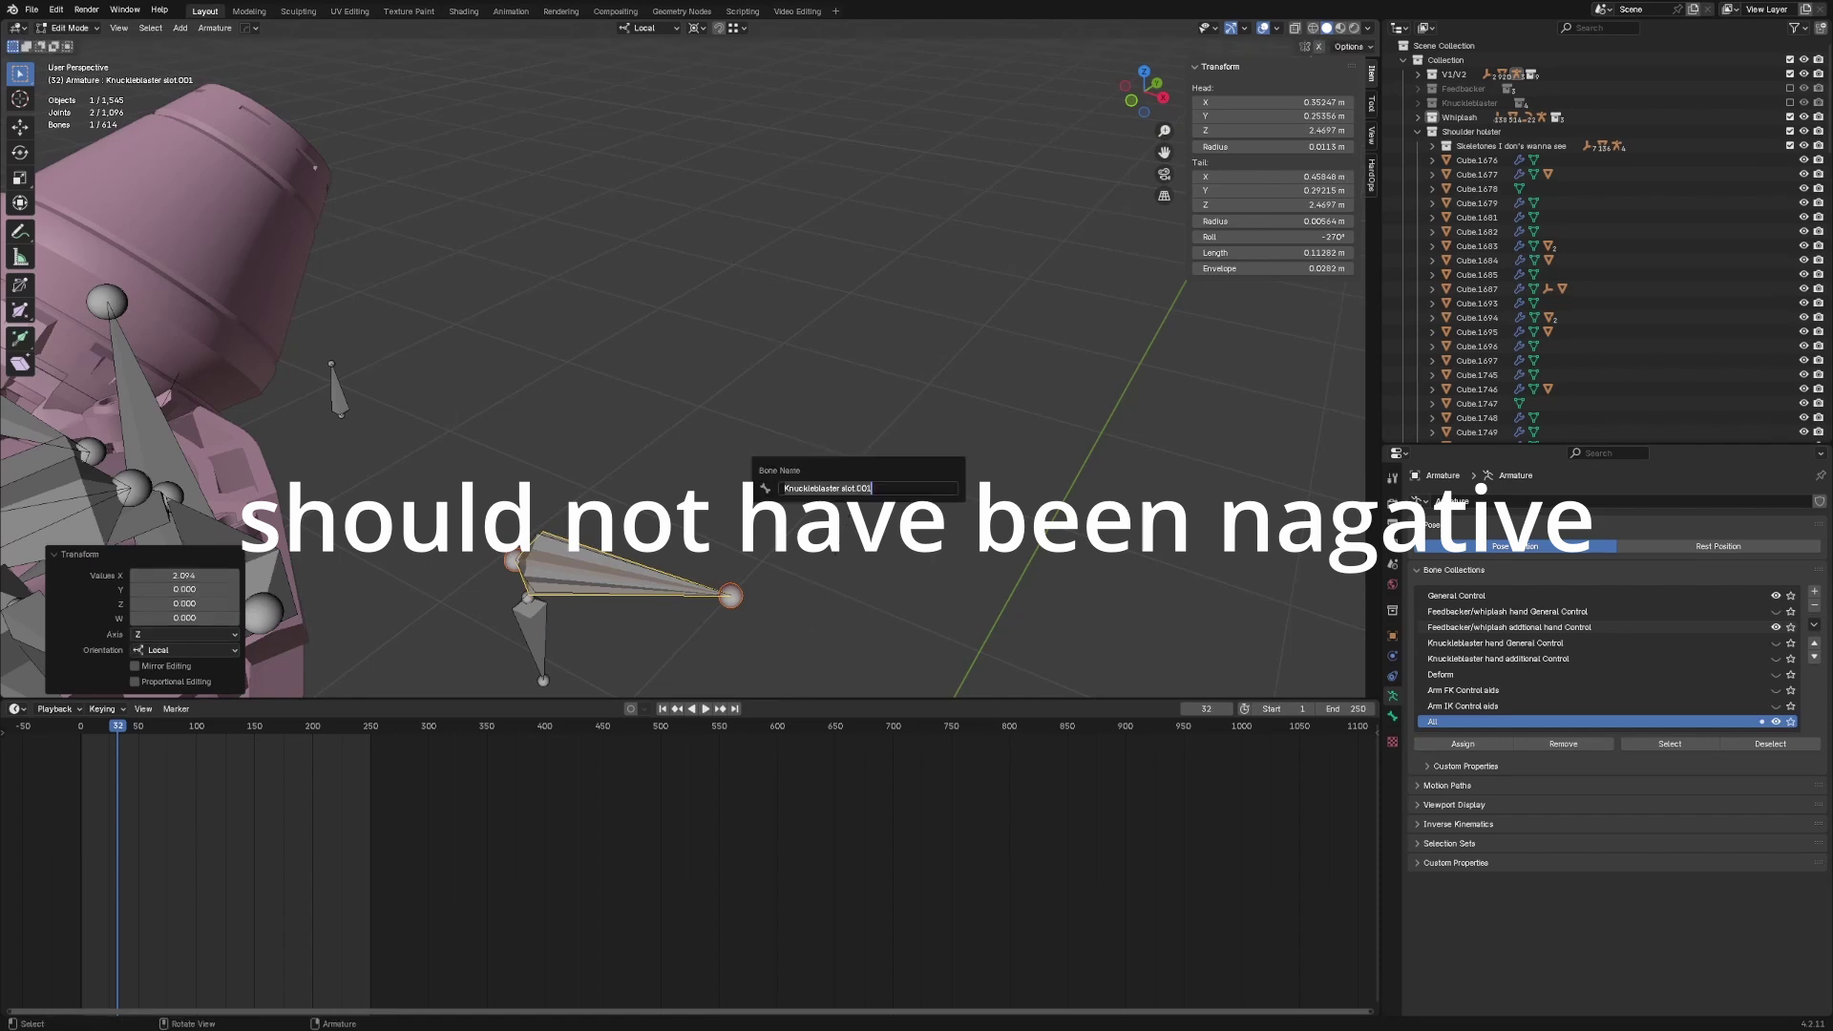
key("End")
key("BackSpace")
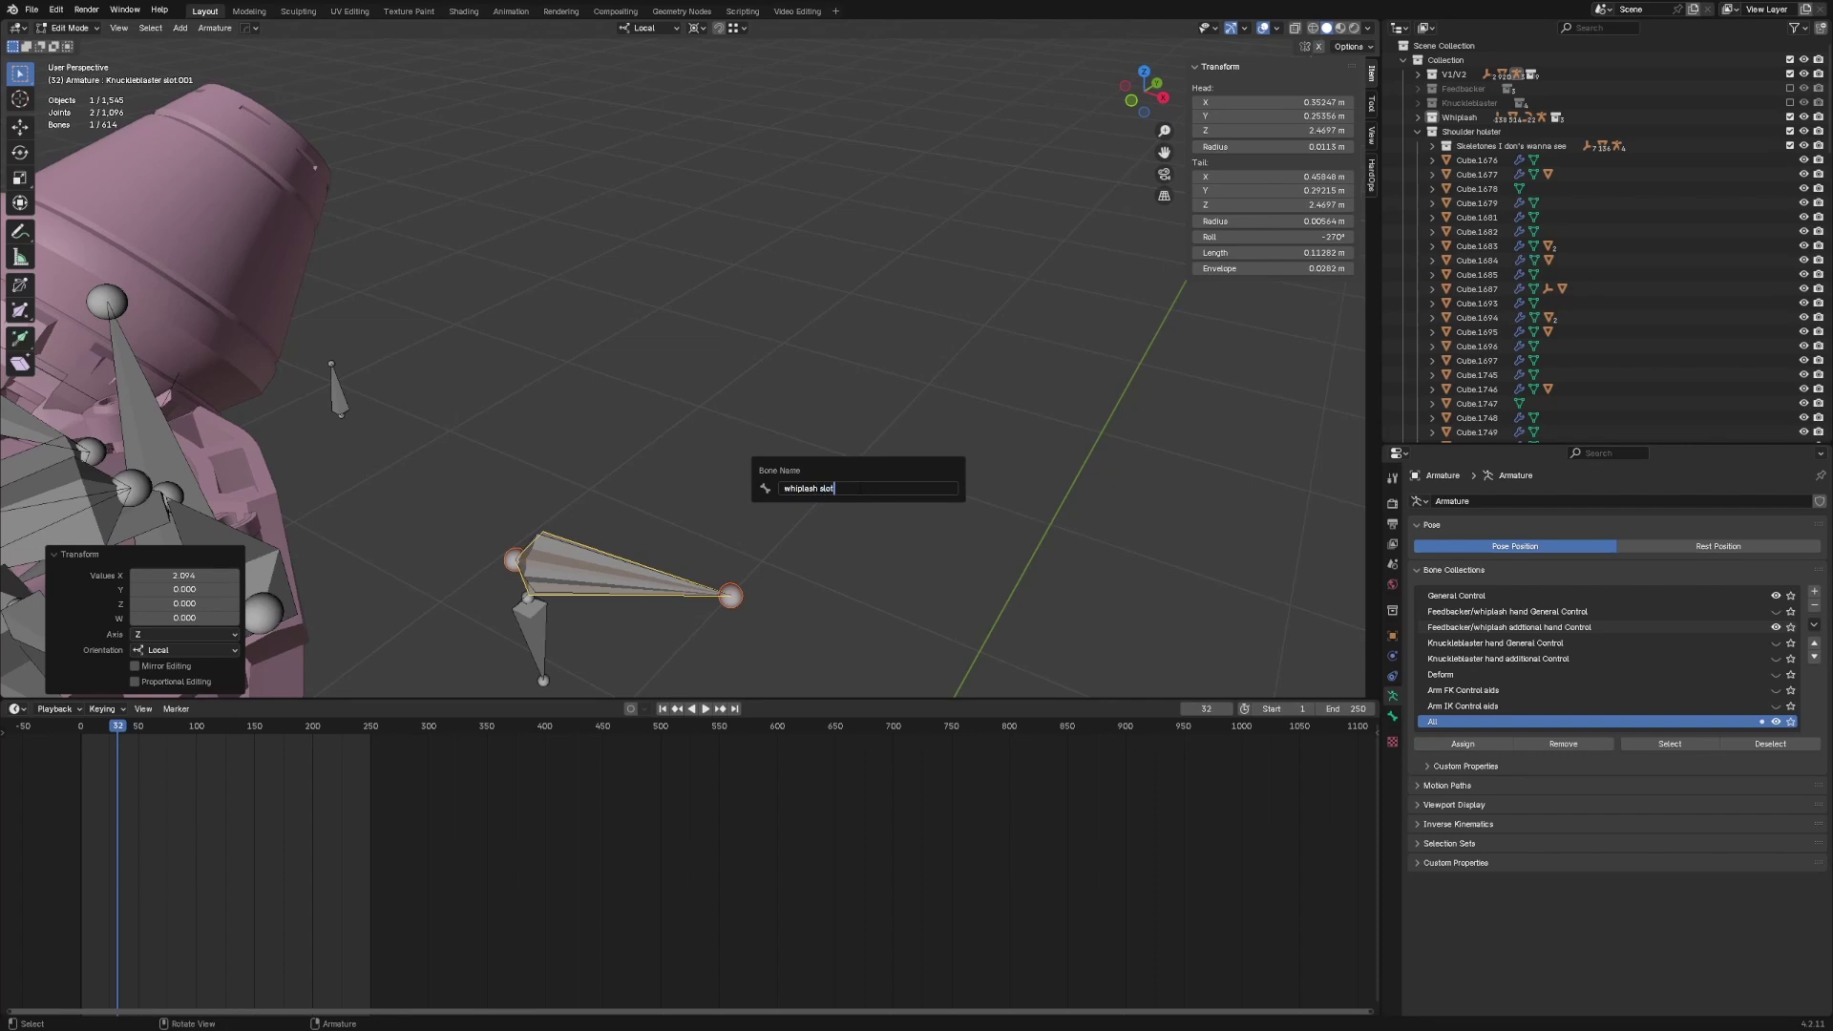
key("Return")
key("Tab")
scroll(798, 434, "down", 7)
middle_click_drag(798, 433, 766, 433)
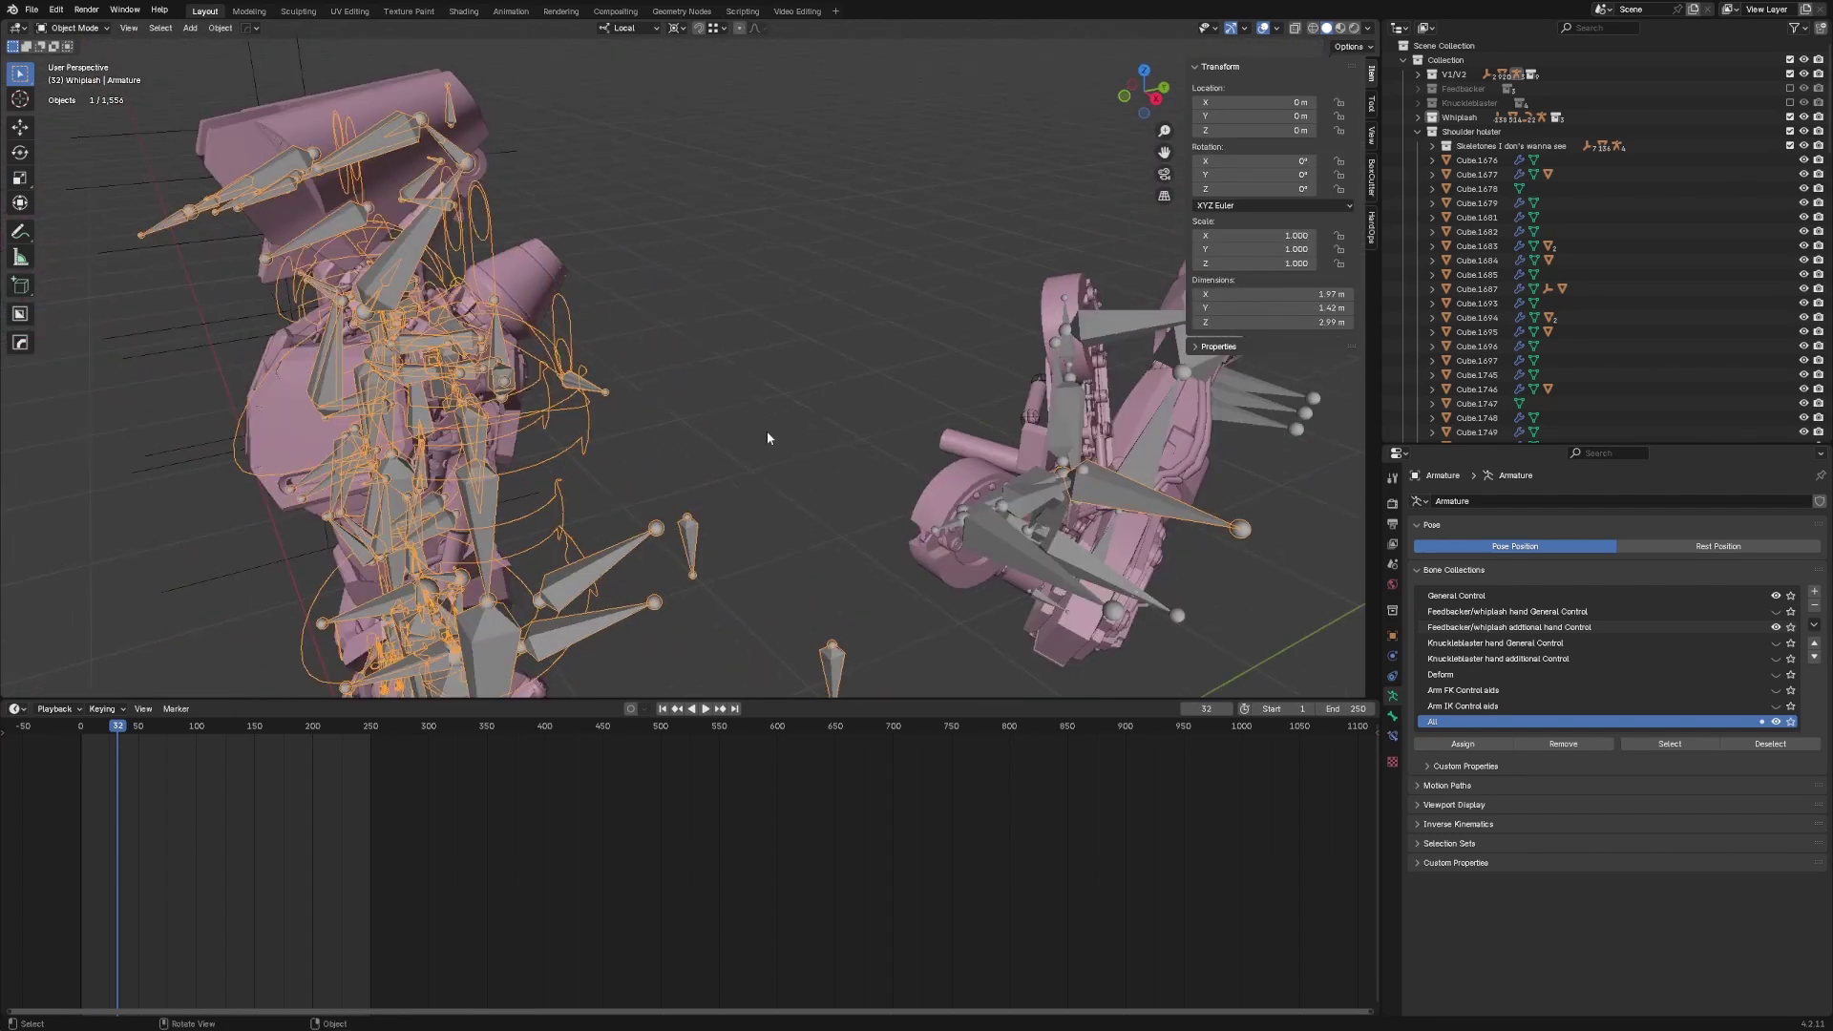
- Copy the constraints of the Shoulder Follow factor knuckleblaster bone to the Shoulder Follow factor whiplash bone in Pose Mode
middle_click_drag(1059, 534, 1168, 508)
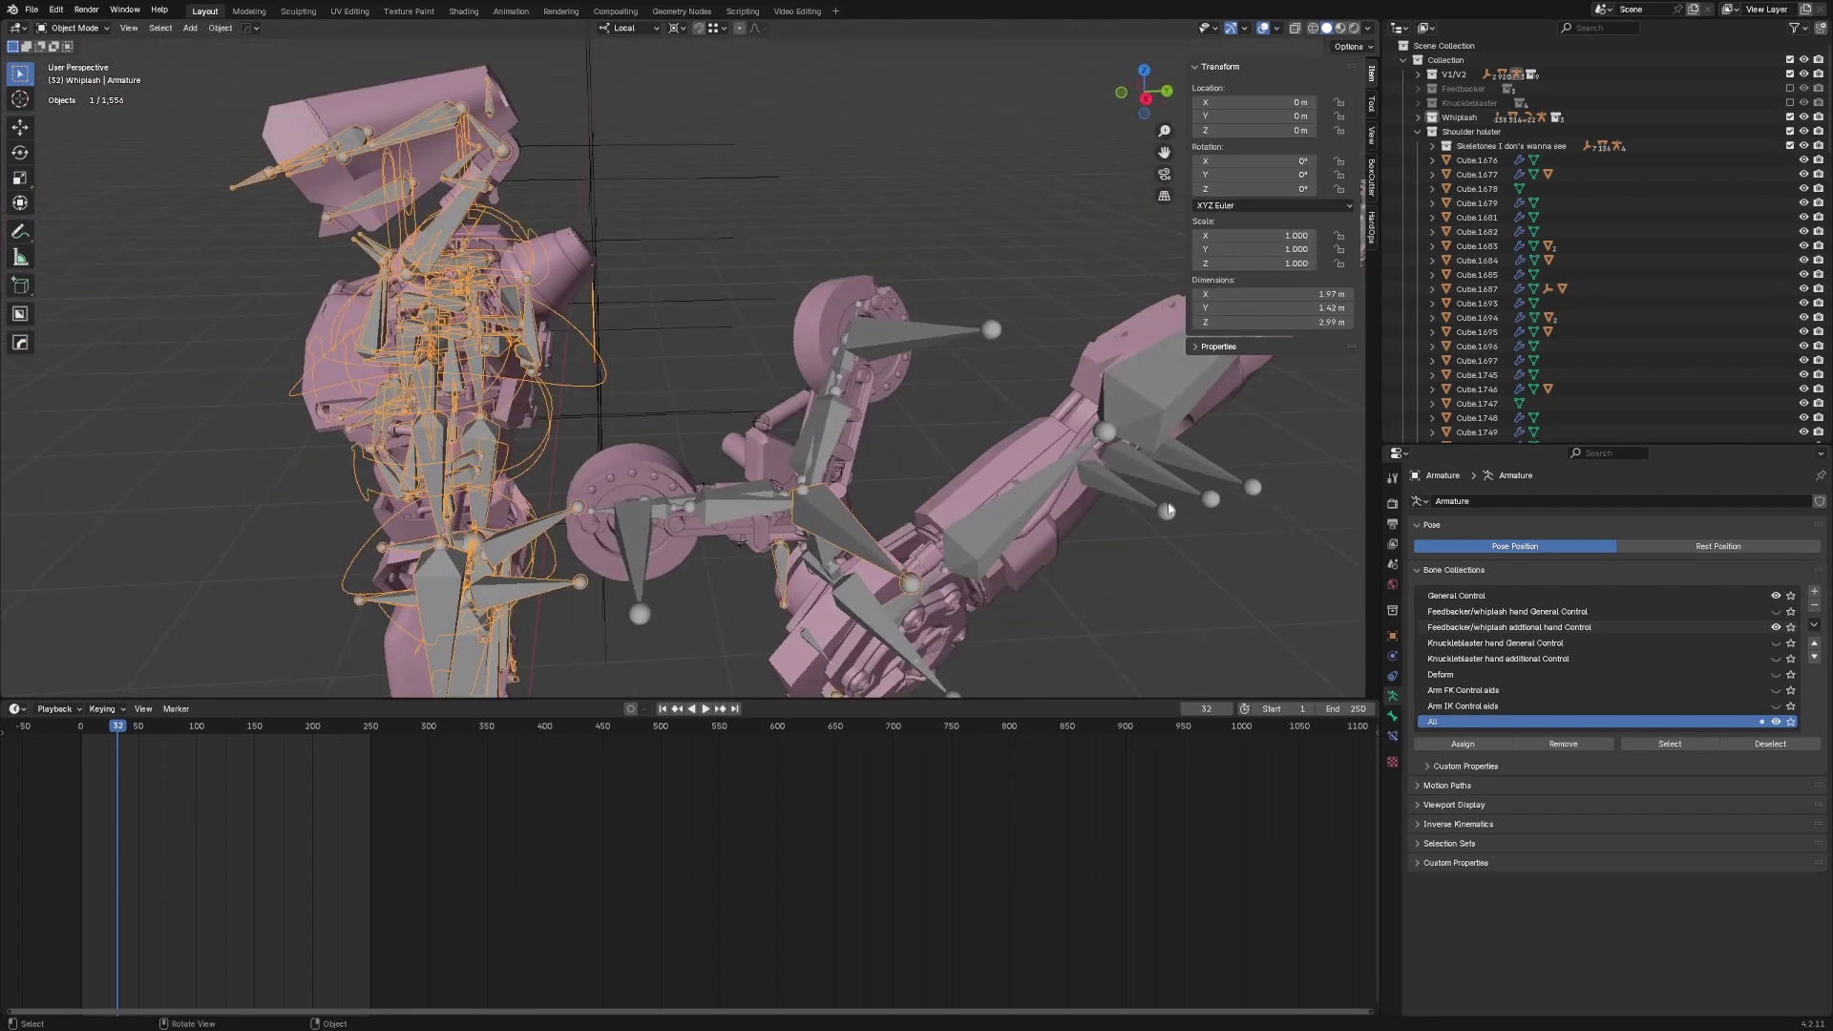
left_click(1167, 467)
key("ctrl+Tab")
left_click(1173, 477)
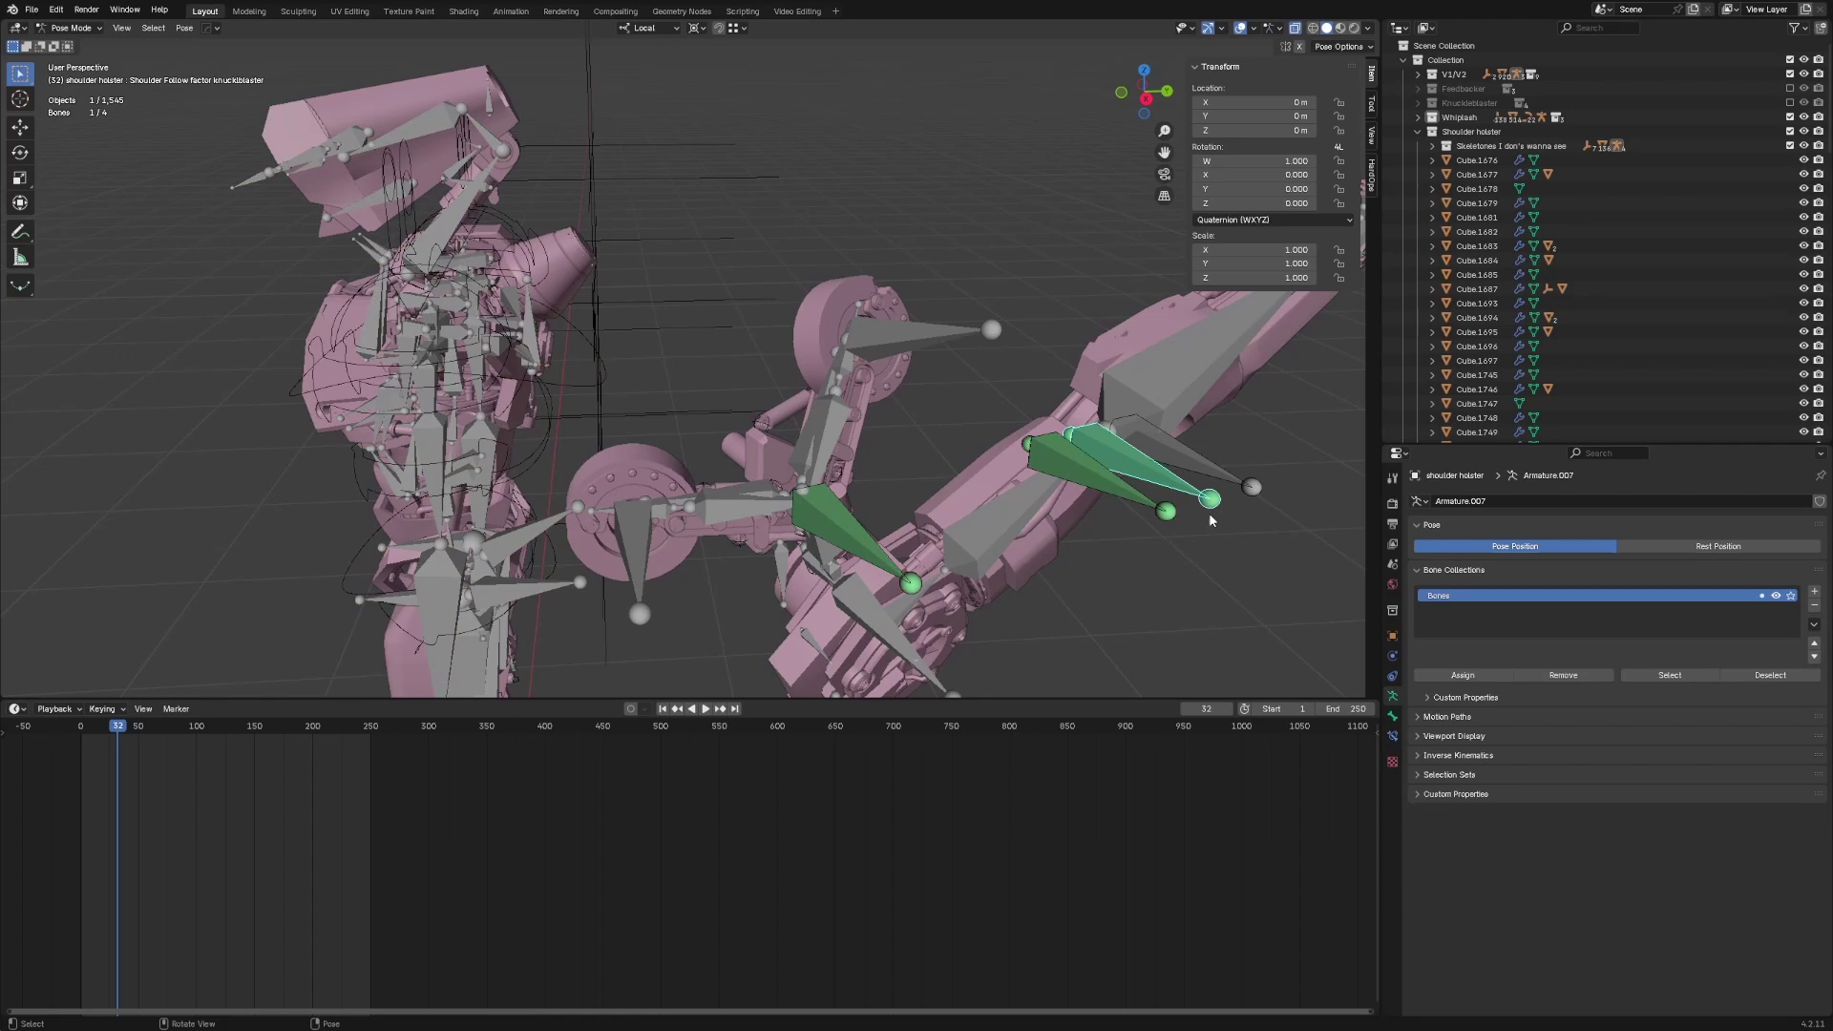
left_click(1192, 456, "shift")
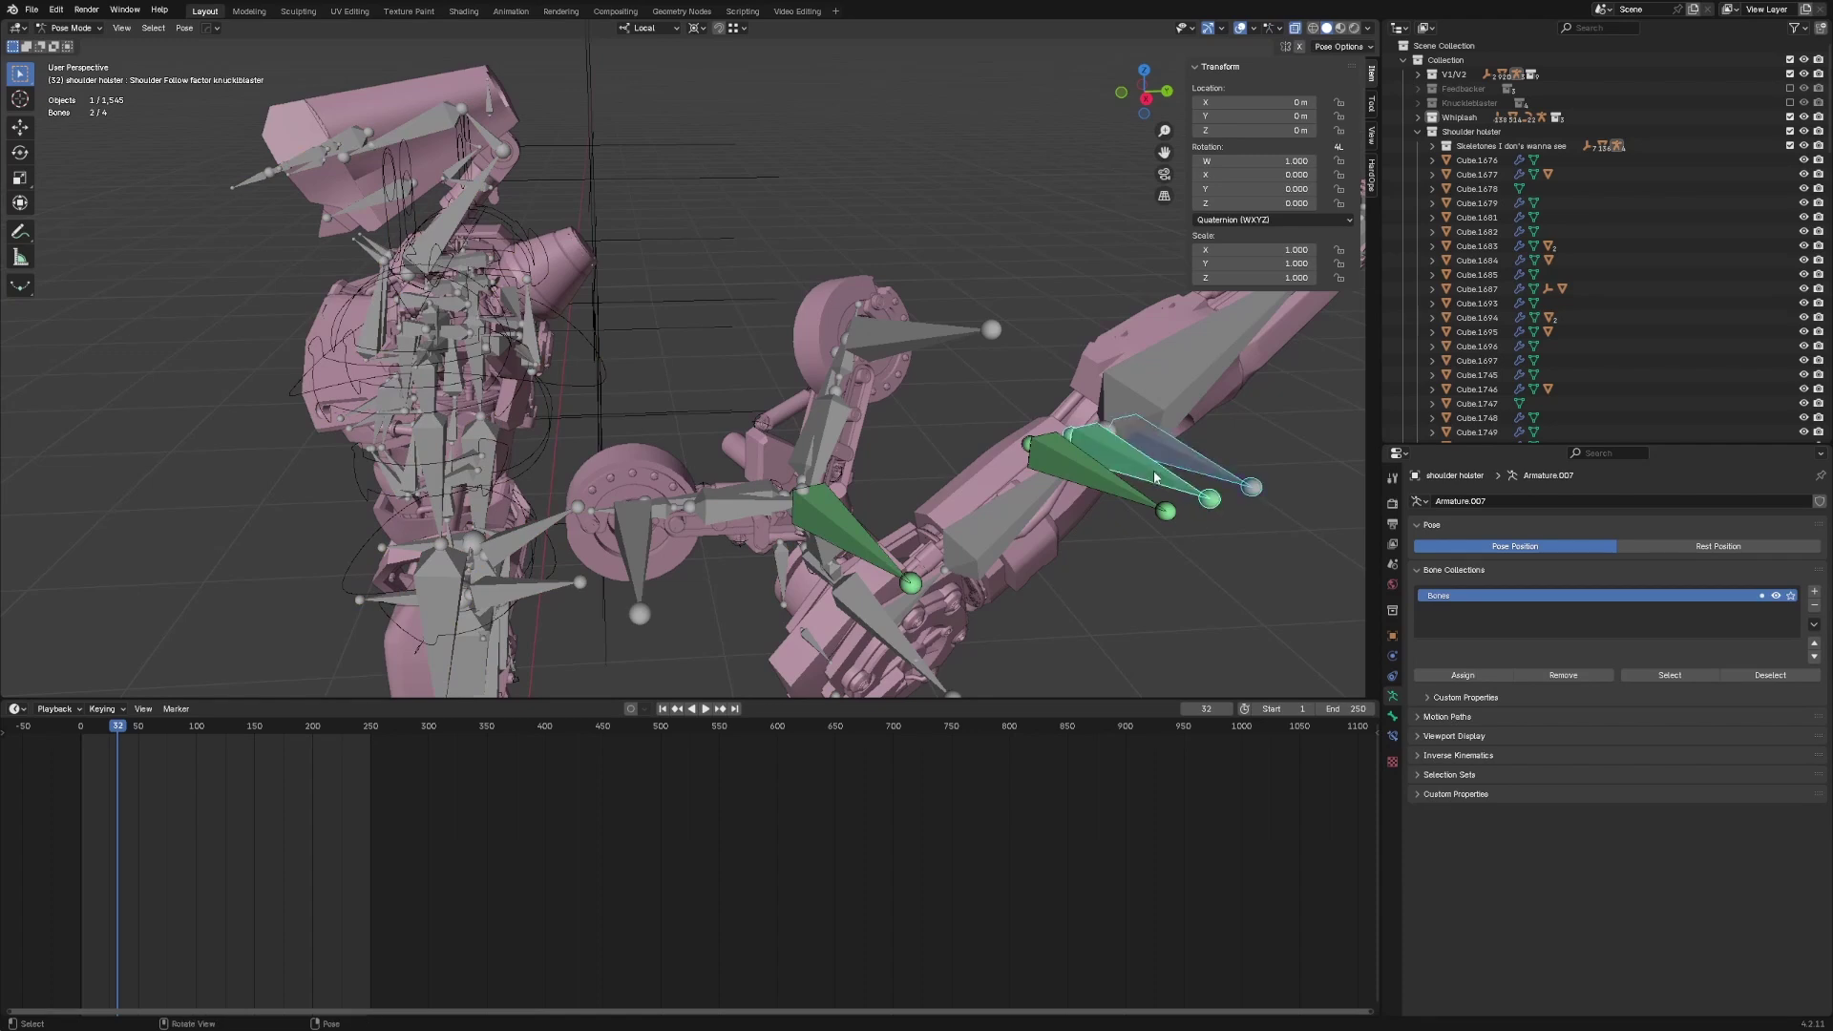
key("F3")
type("copy con")
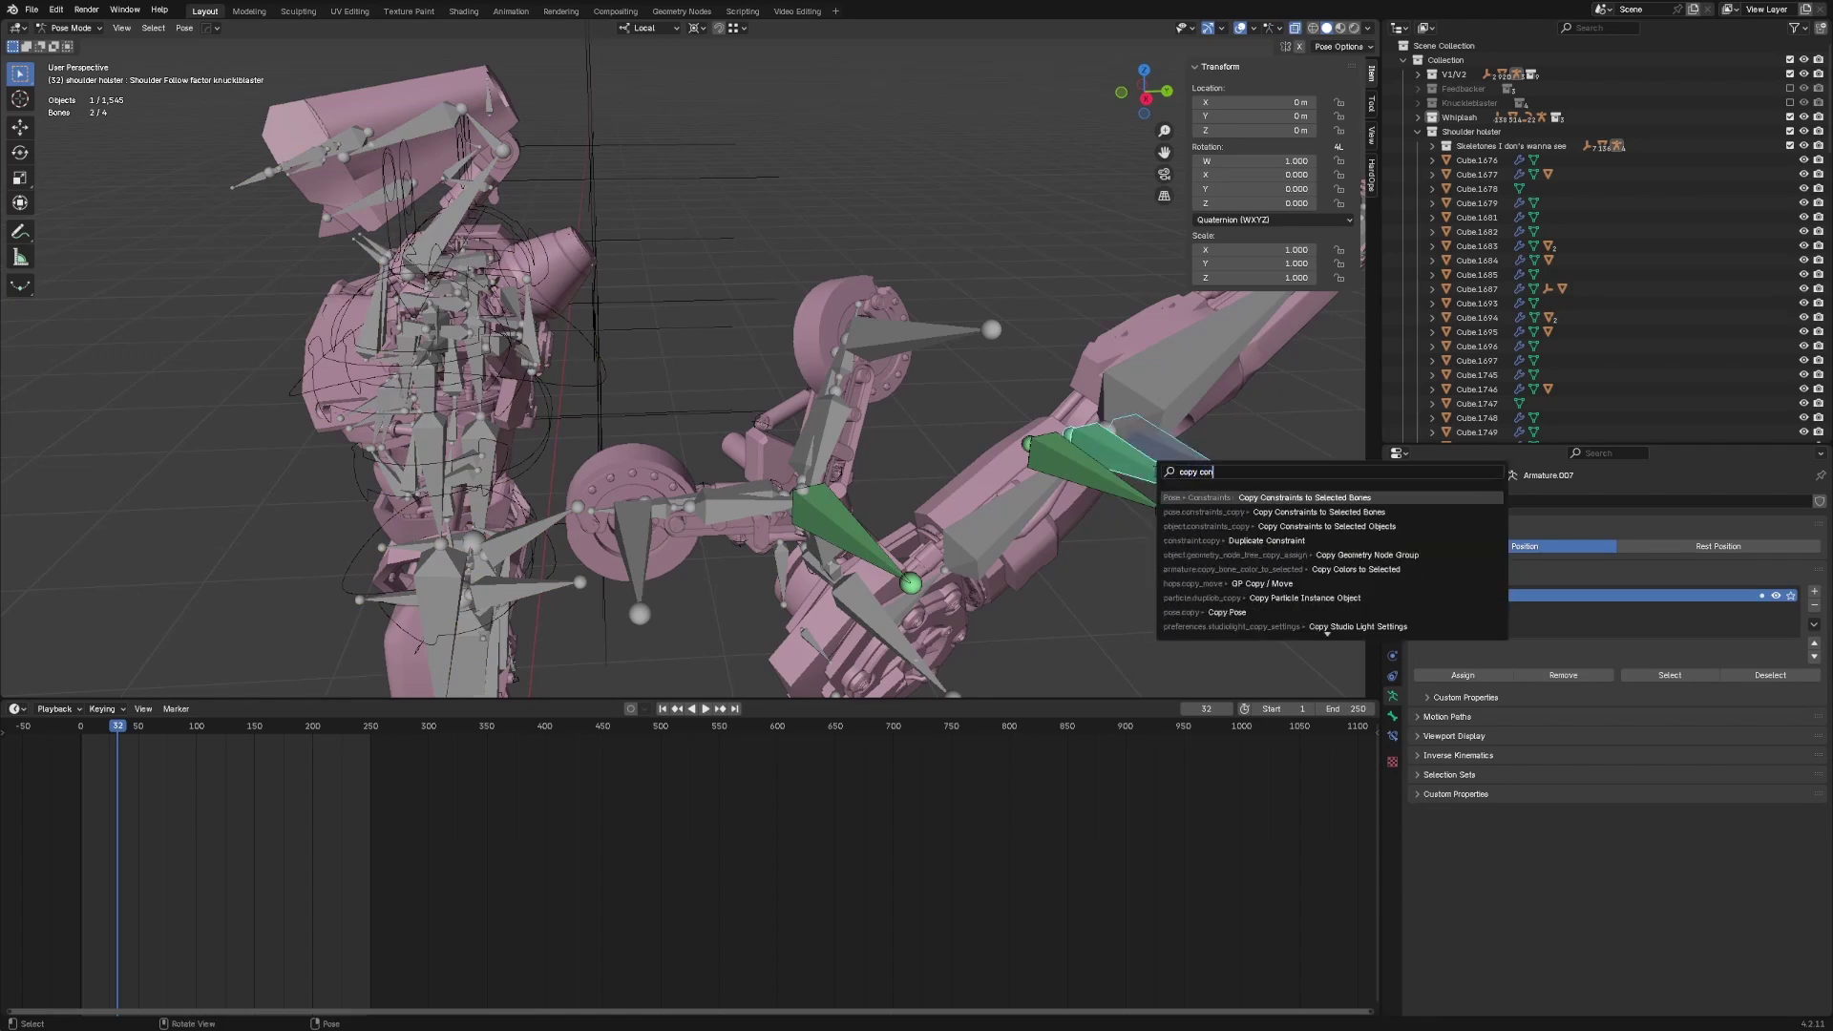
key("Return")
- Set the target of the whiplash follow factor bone's first Transformation constraint to Whiplash
left_click(1200, 474)
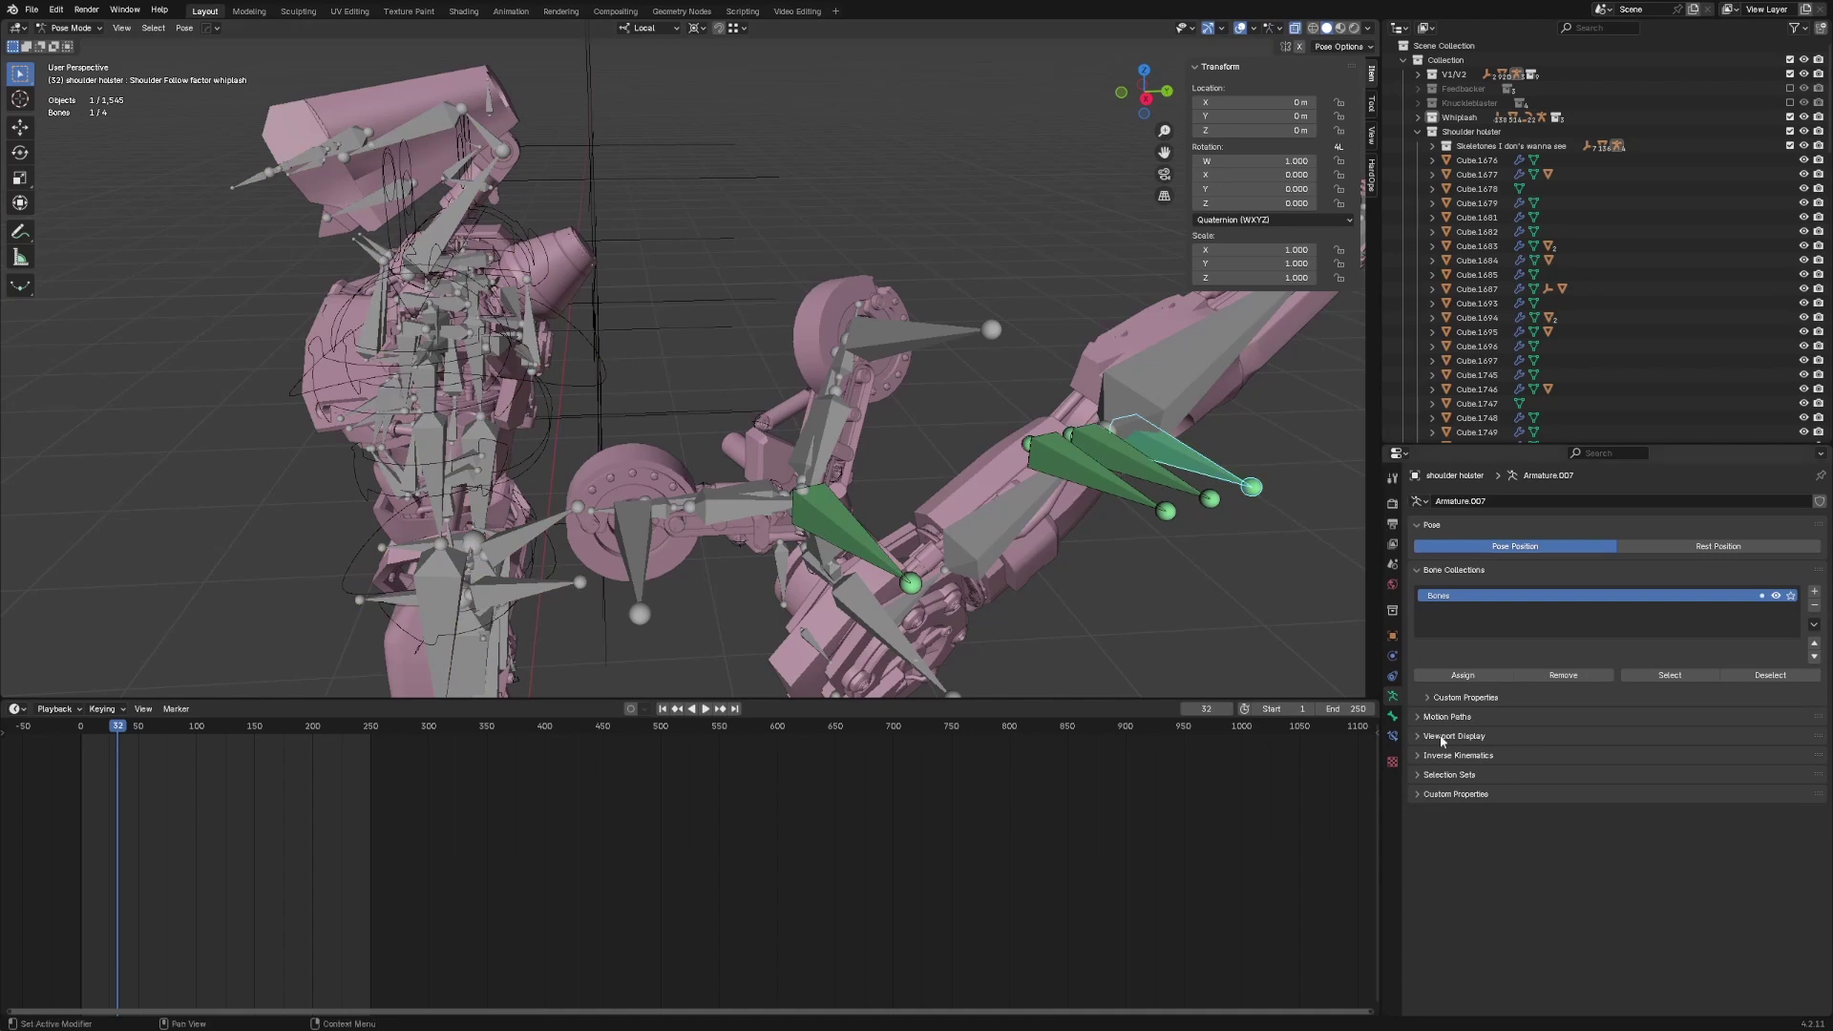
left_click(1392, 735)
left_click(1624, 547)
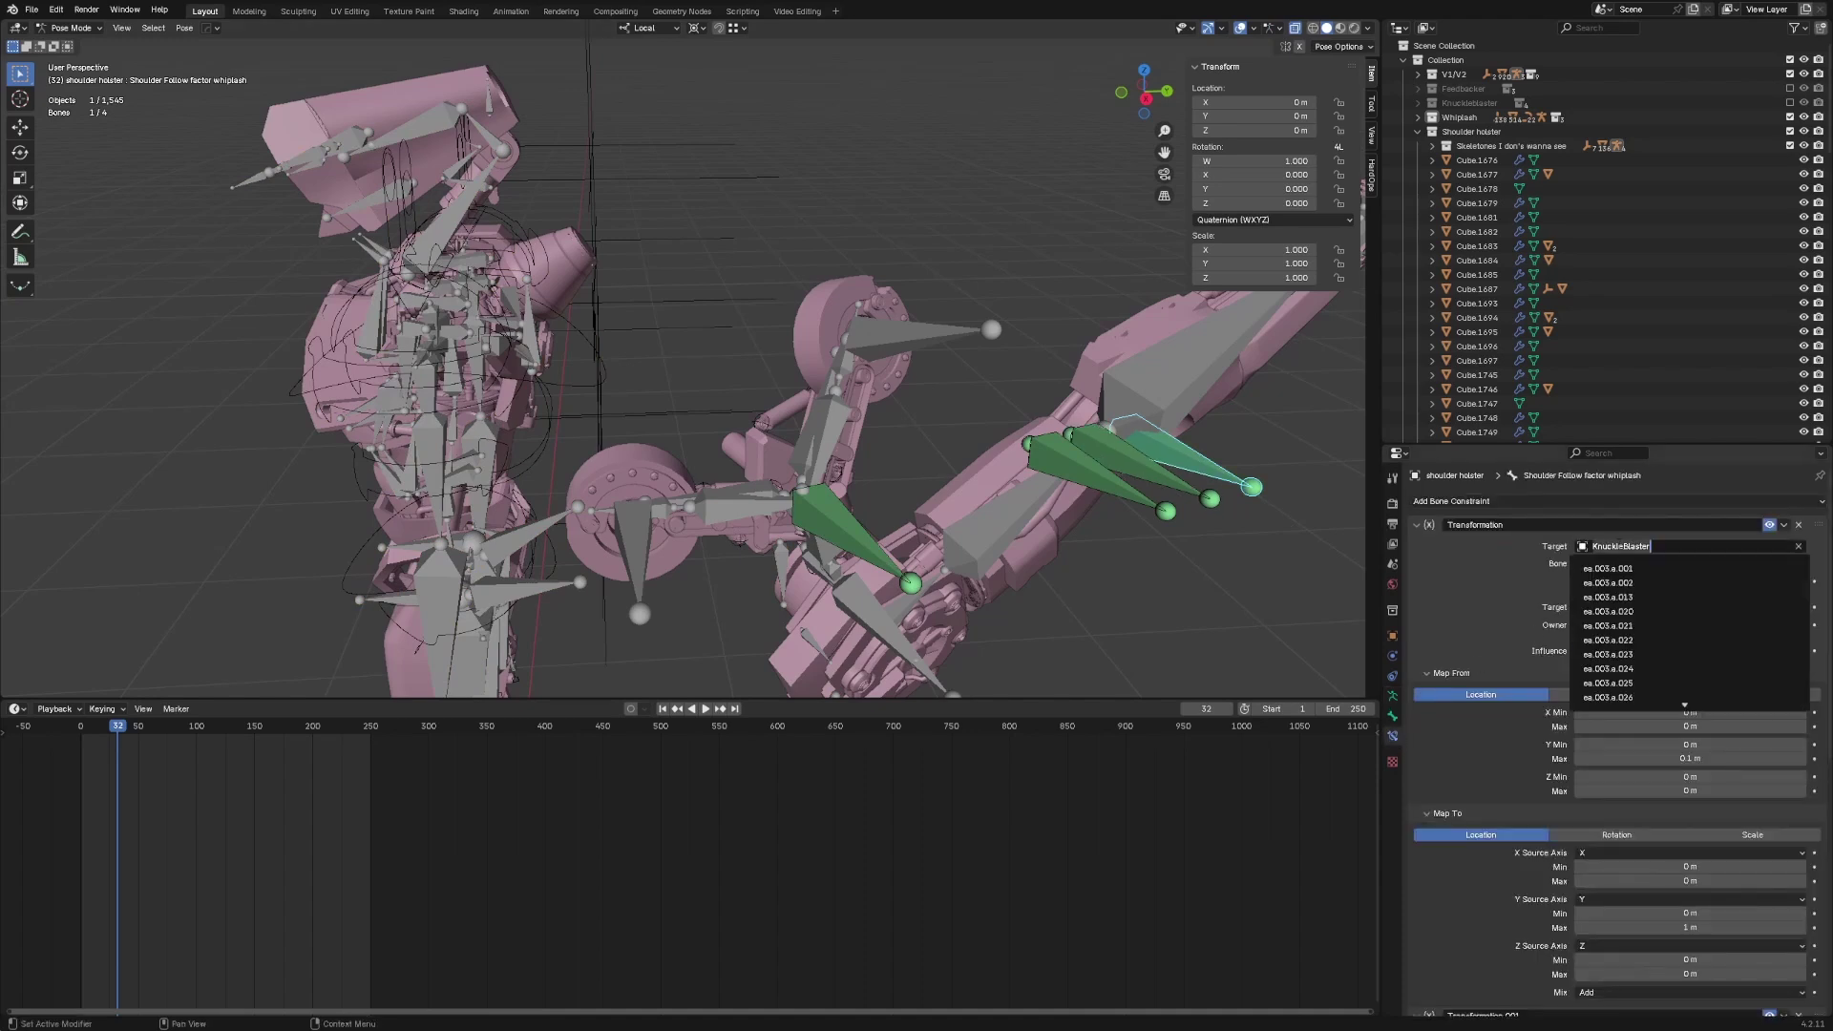
type("whipl")
key("Return")
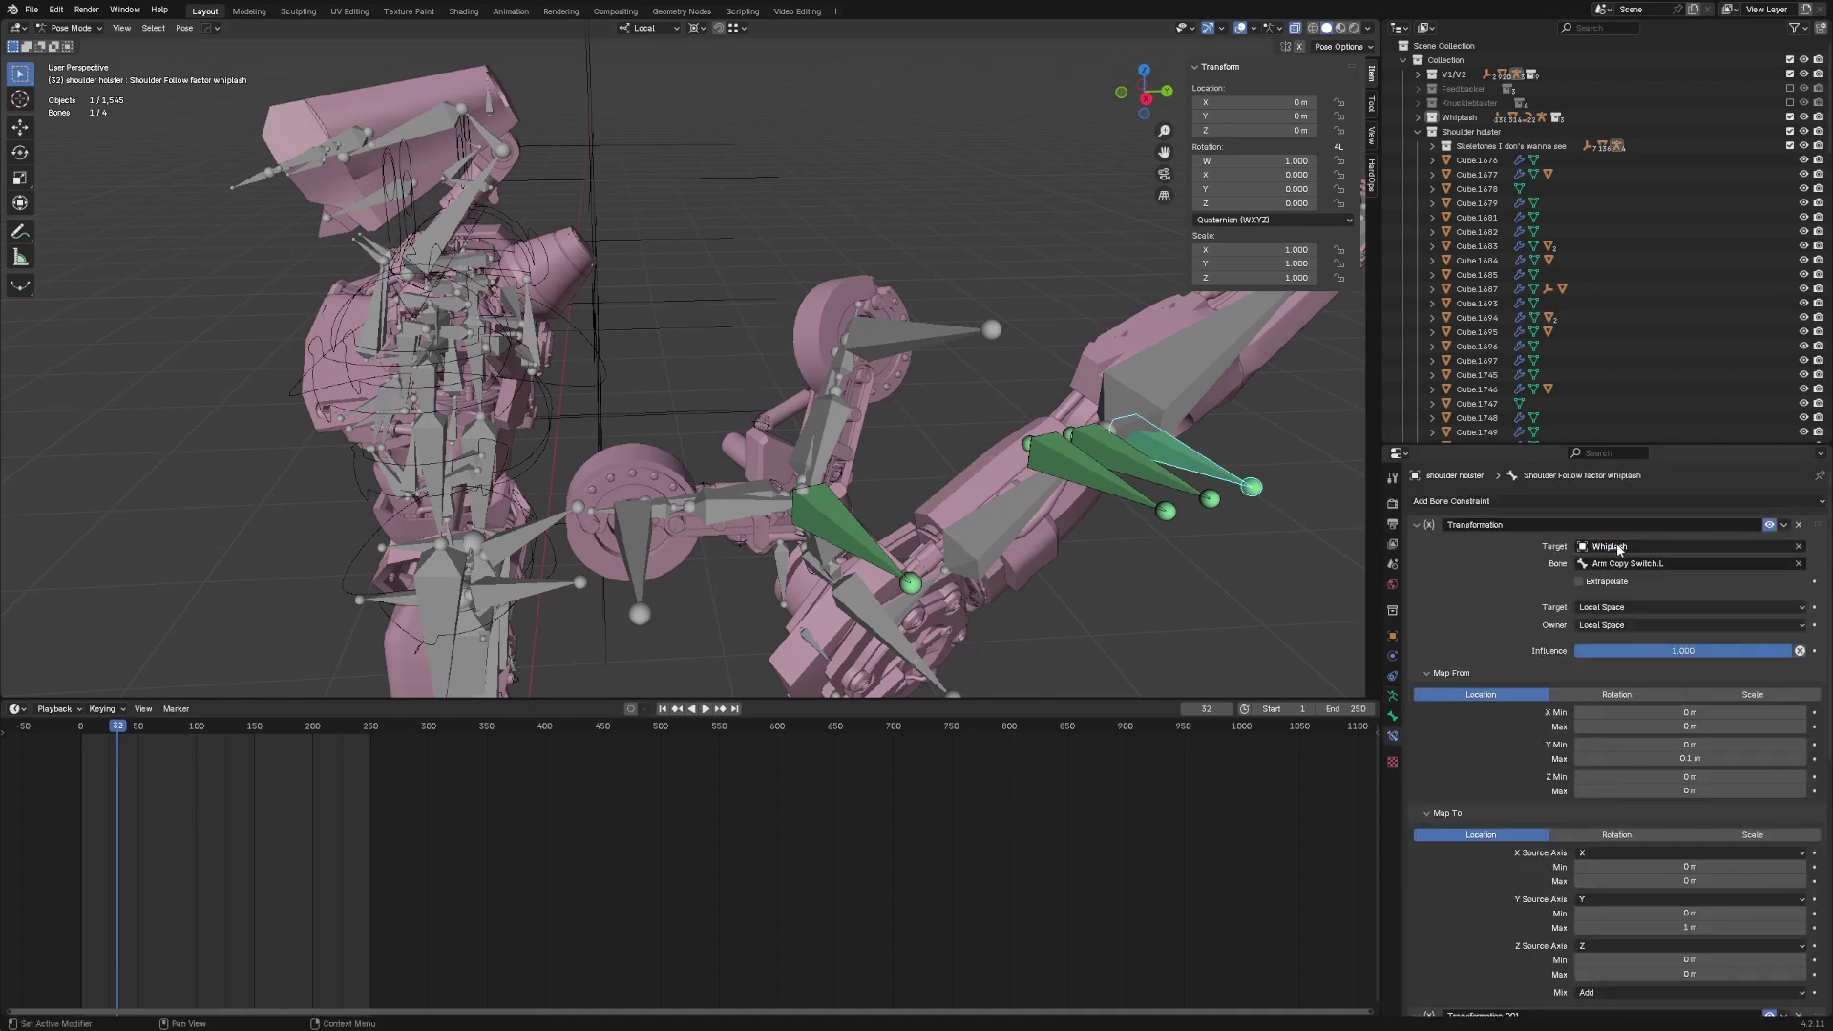
- Set the target of the Transformation.001 constraint to Whiplash, collapse both constraints and return to Object Mode
left_click(1417, 524)
left_click(1623, 565)
type("wh")
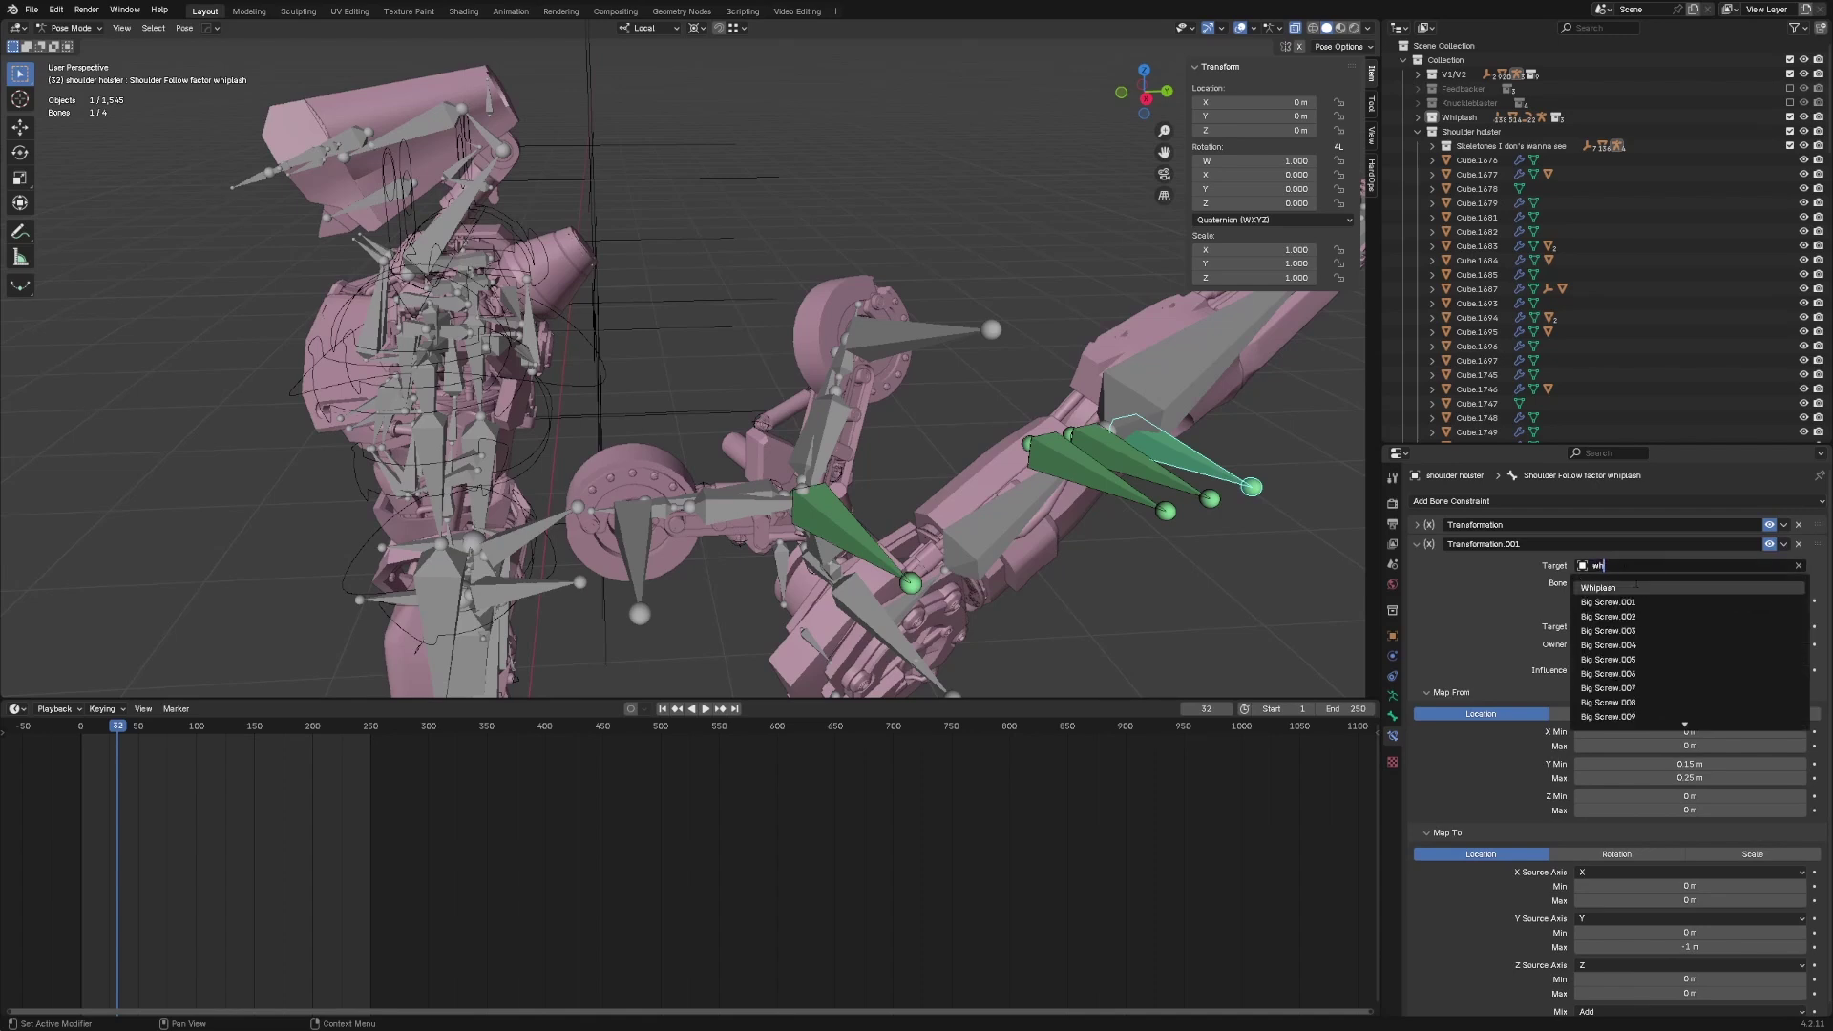
left_click(1599, 588)
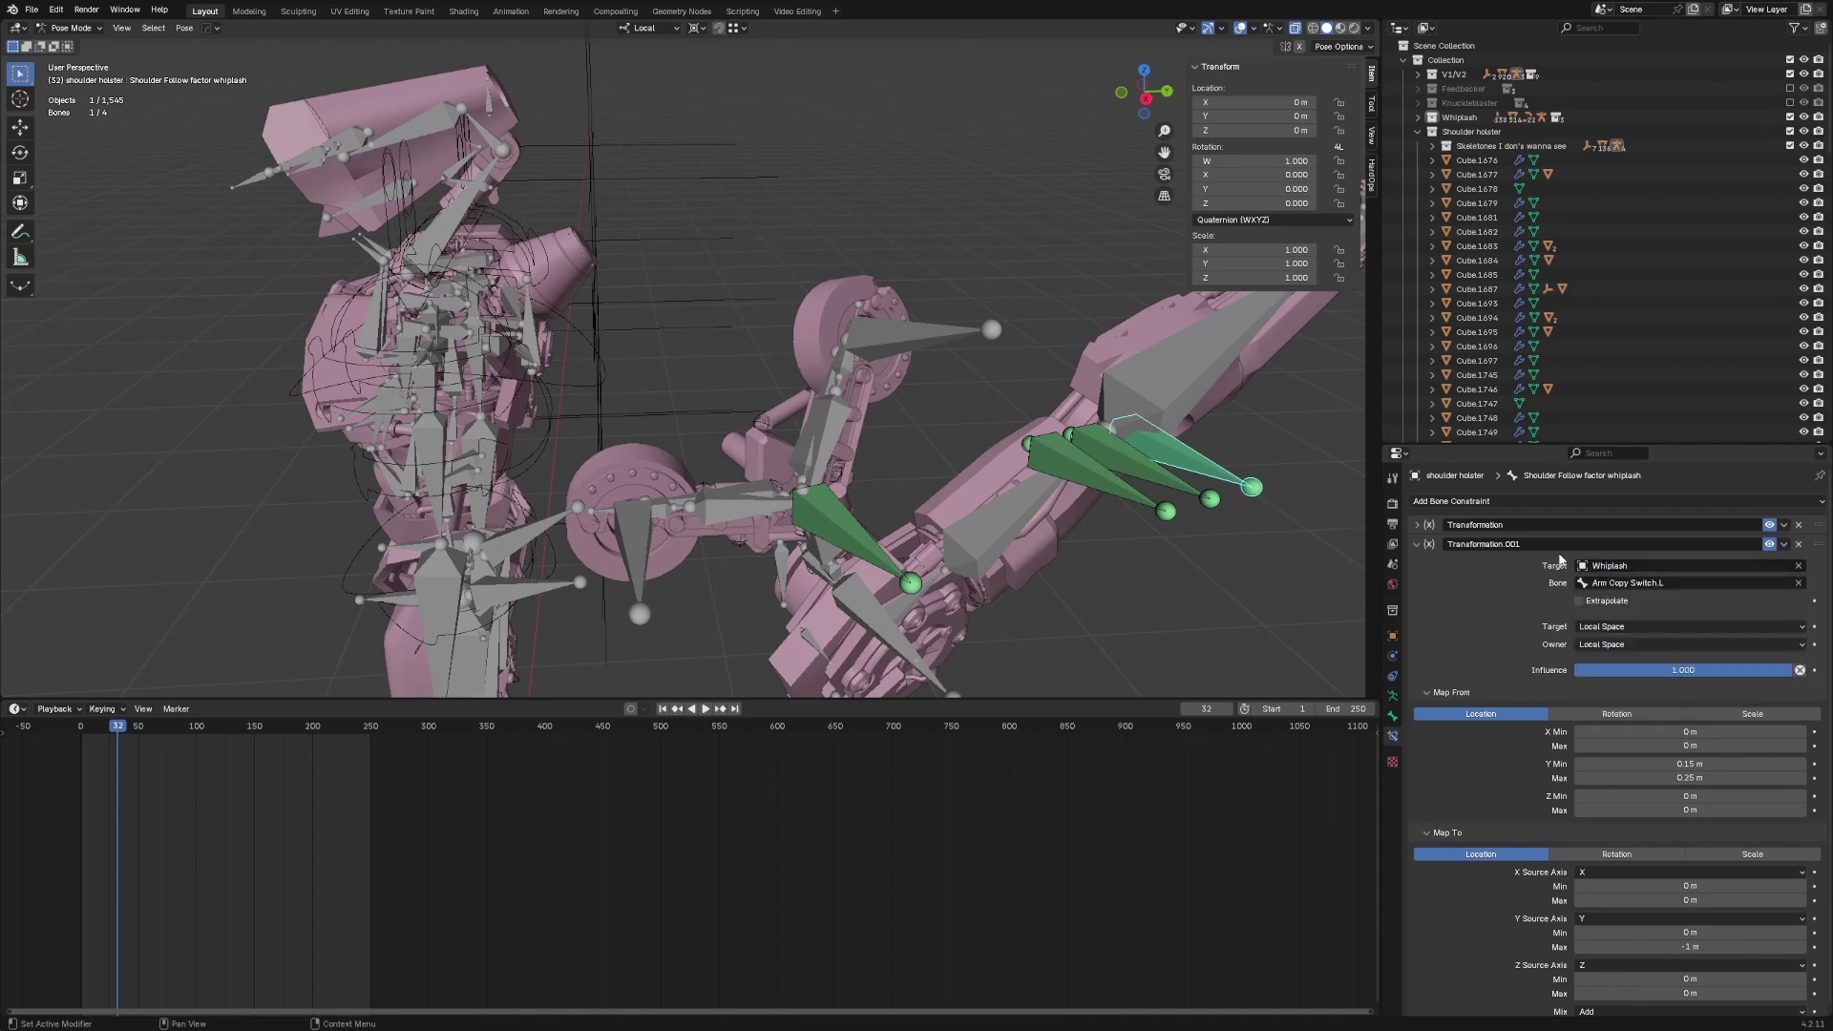
left_click(1418, 545)
left_click(1418, 545)
left_click(1418, 525)
left_click(1418, 525)
left_click(1418, 544)
middle_click_drag(841, 520, 730, 494)
key("ctrl+Tab")
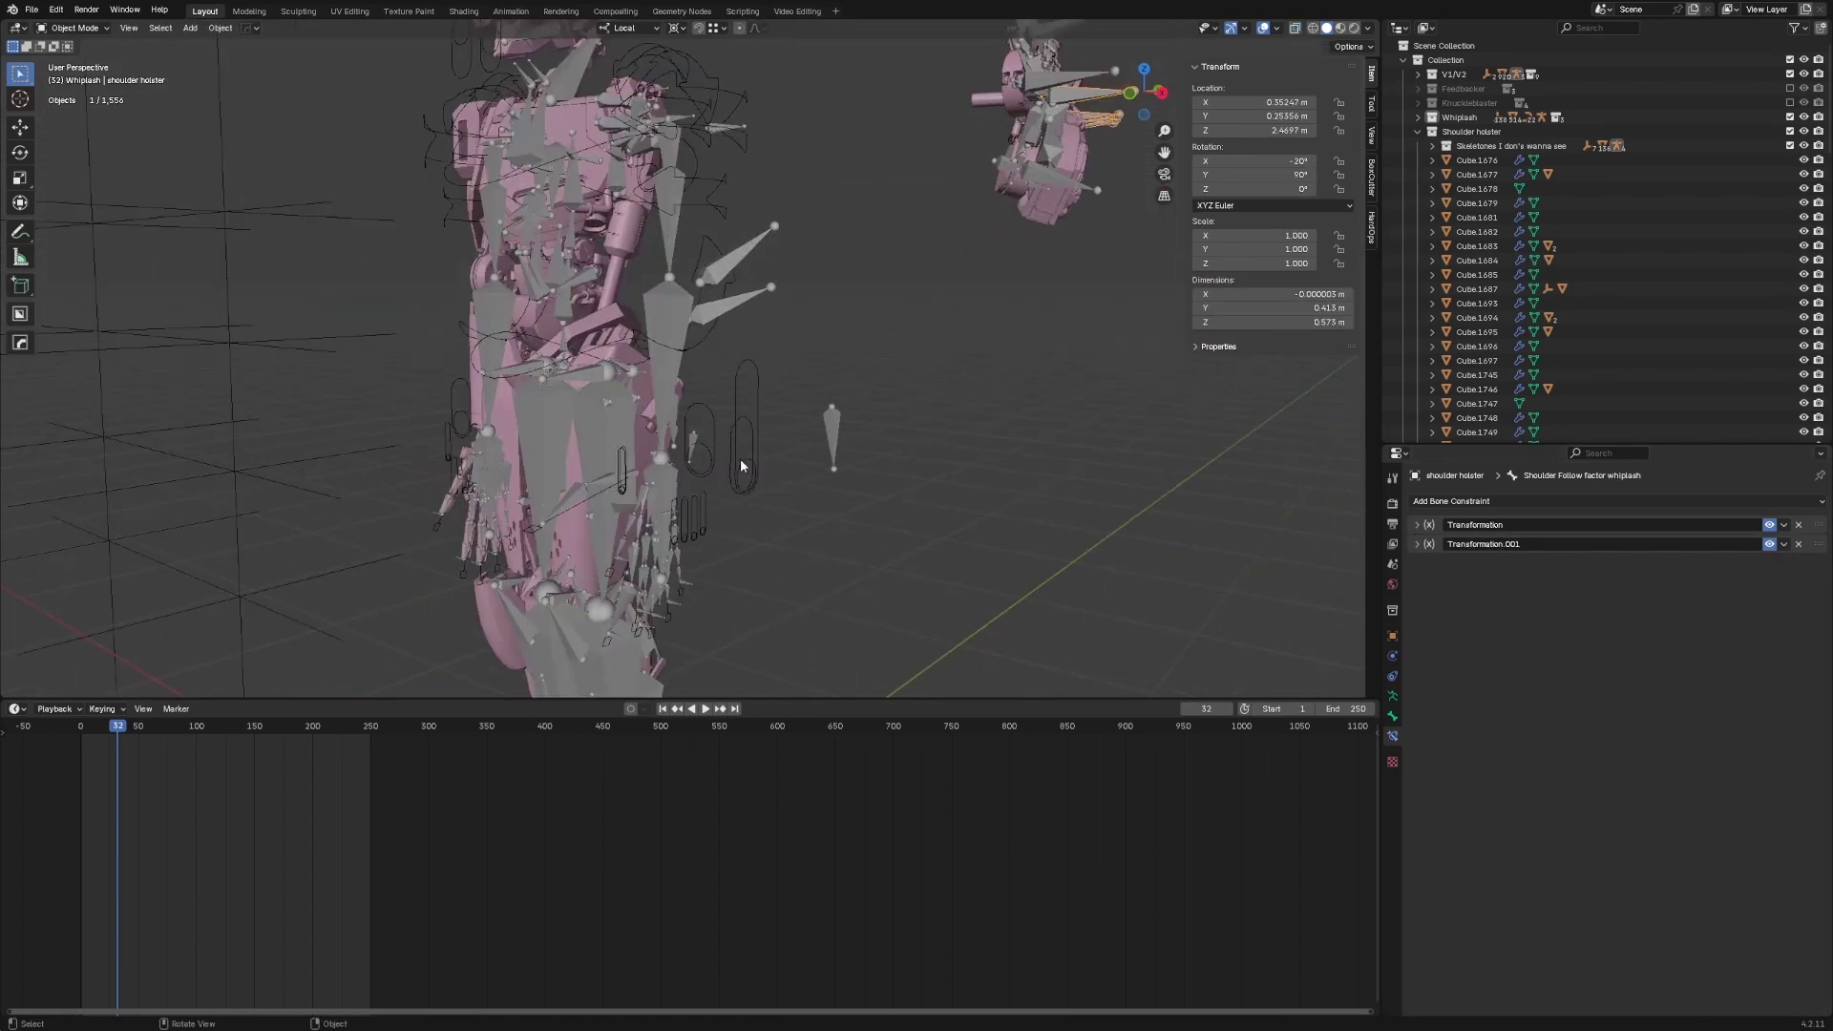
left_click(740, 367)
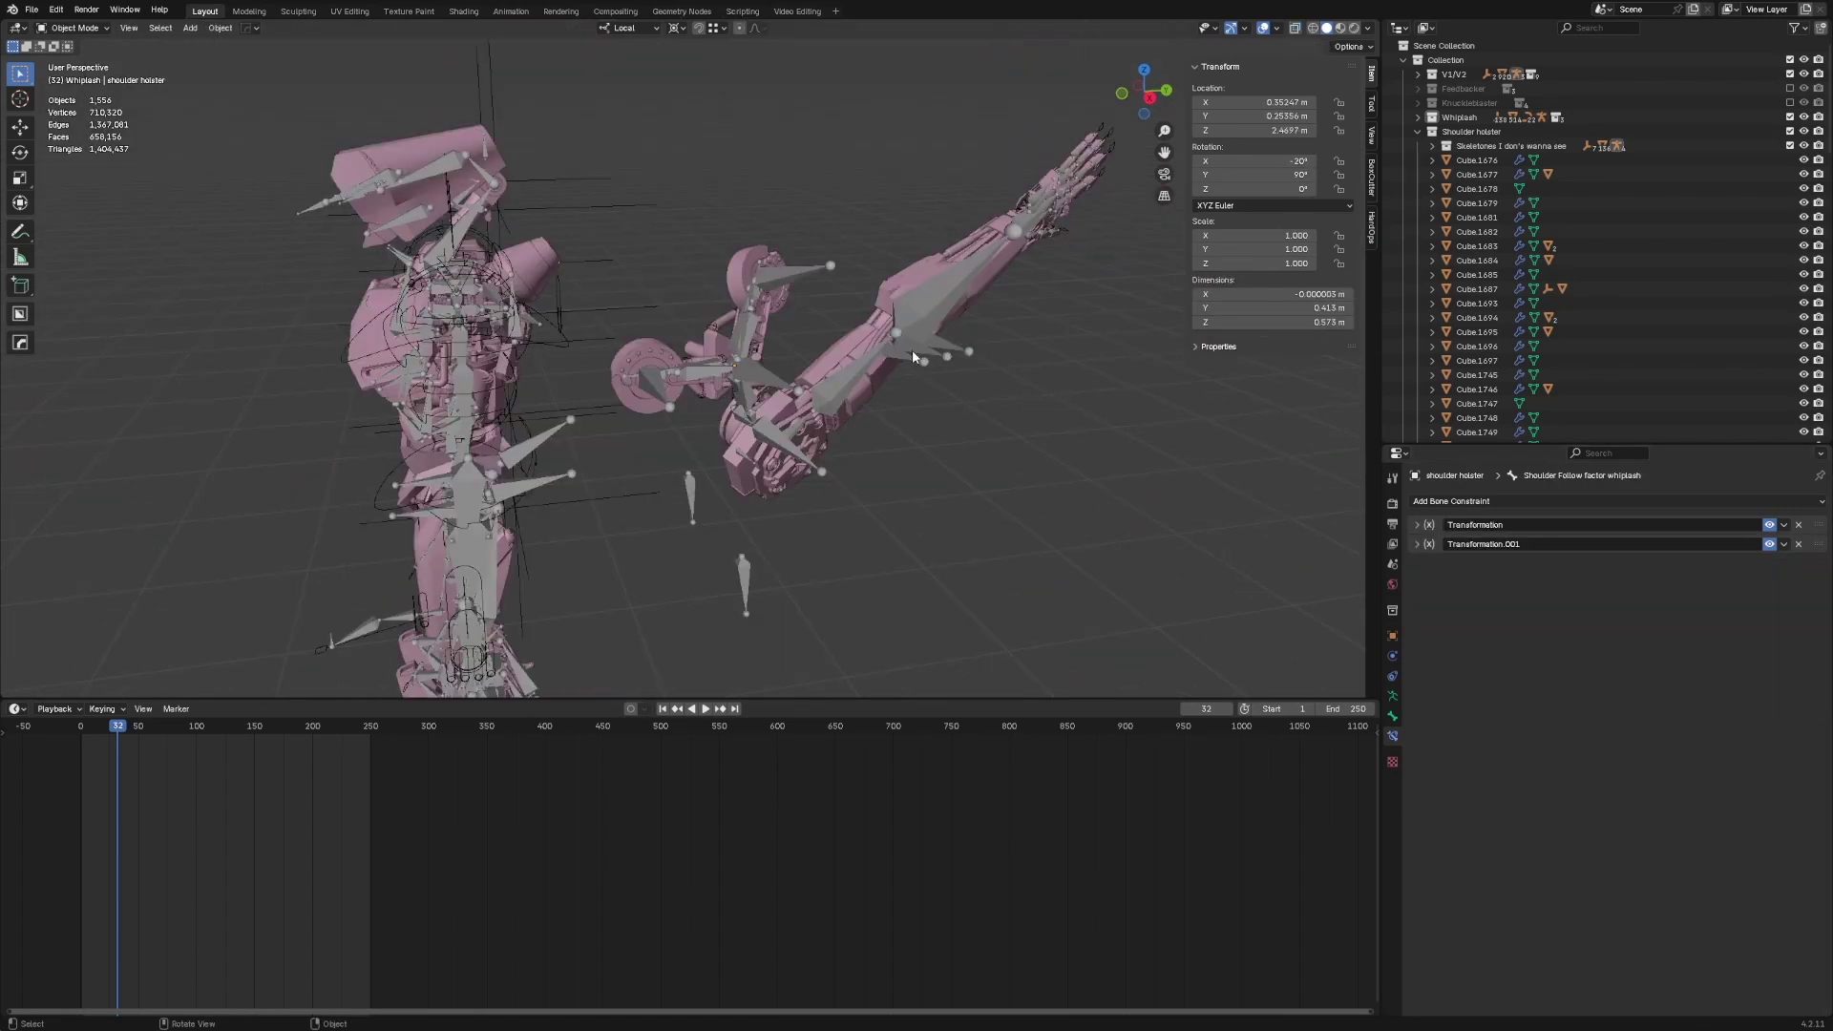
left_click(869, 359)
middle_click_drag(869, 359, 833, 365)
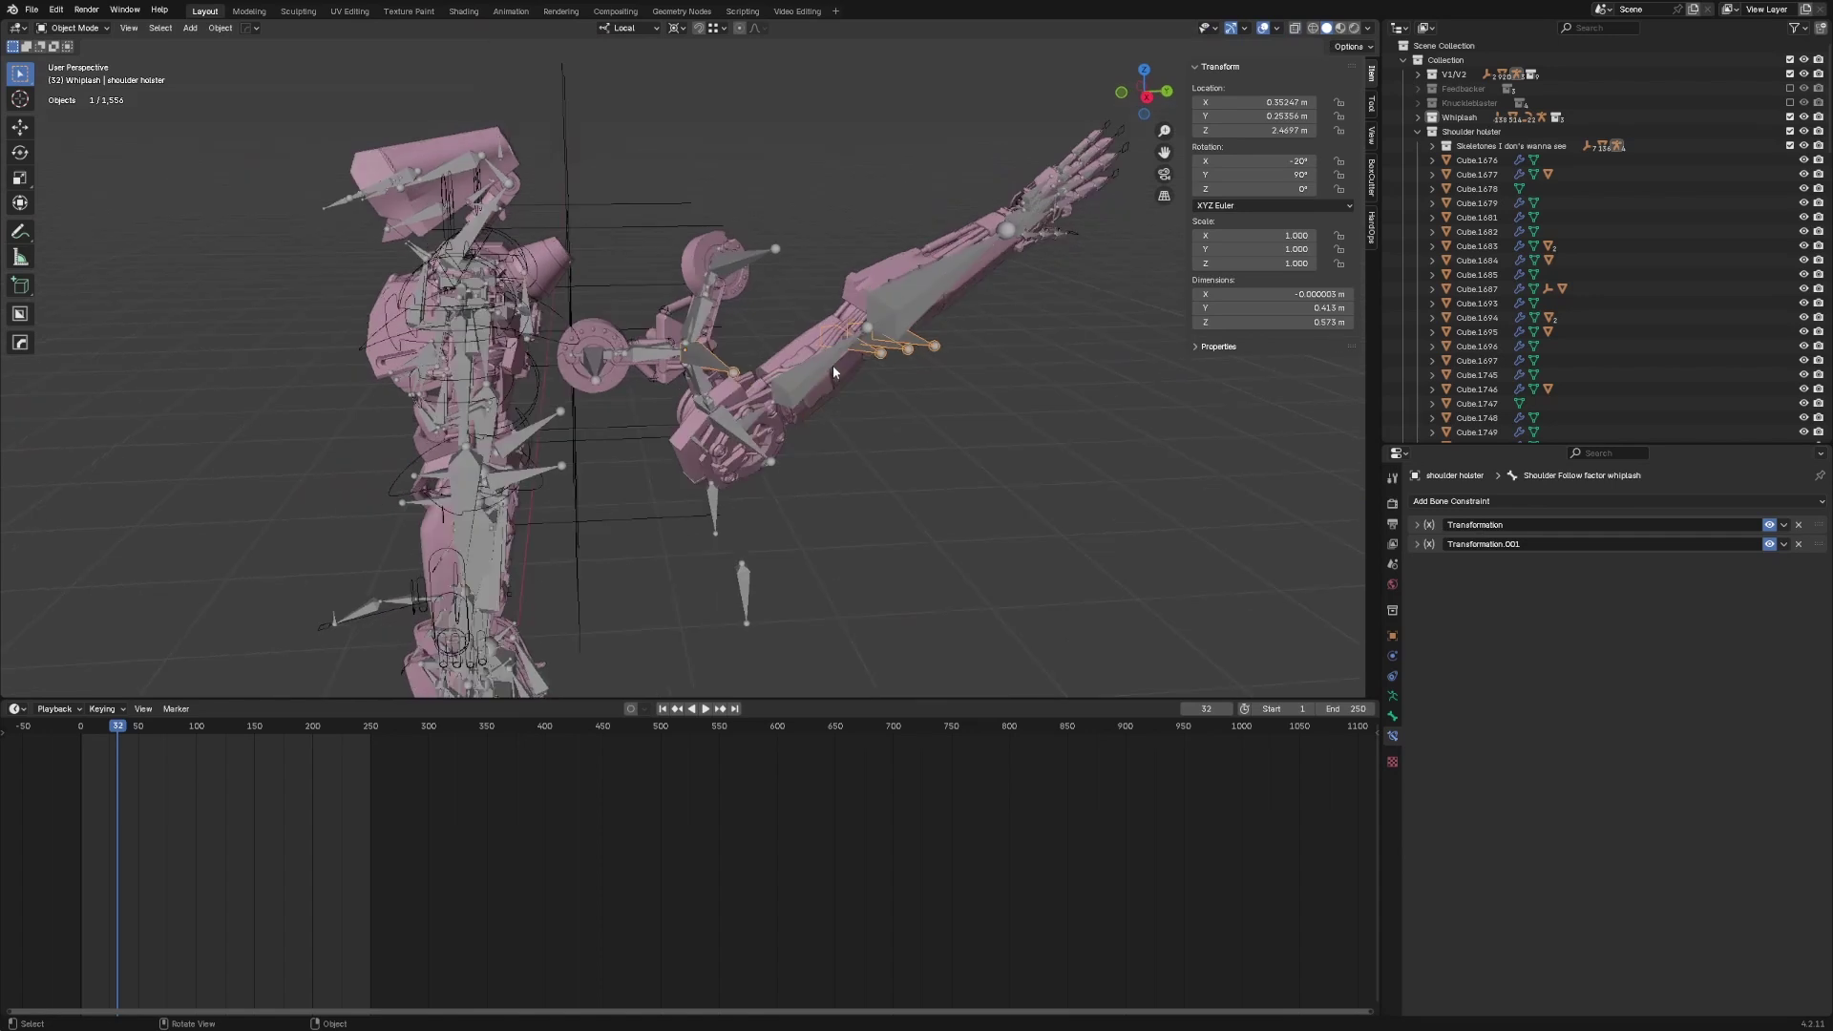
key("ctrl+Tab")
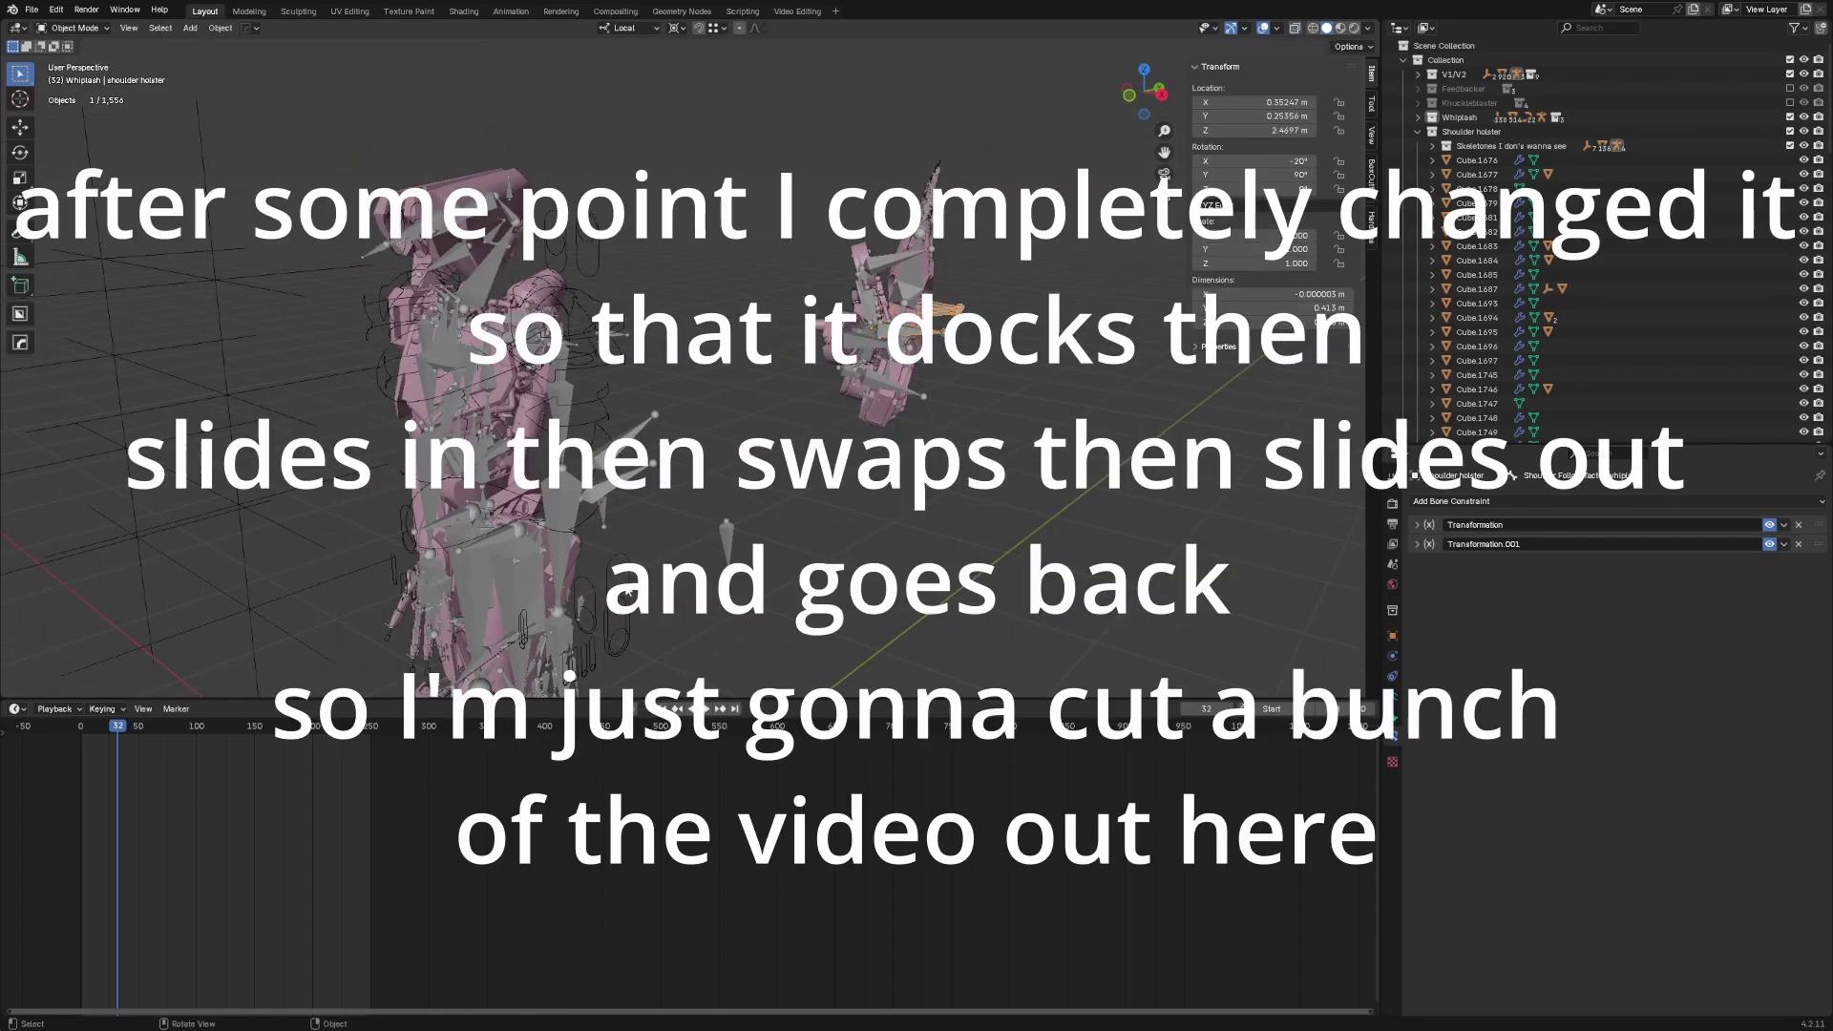
key("g")
key("y")
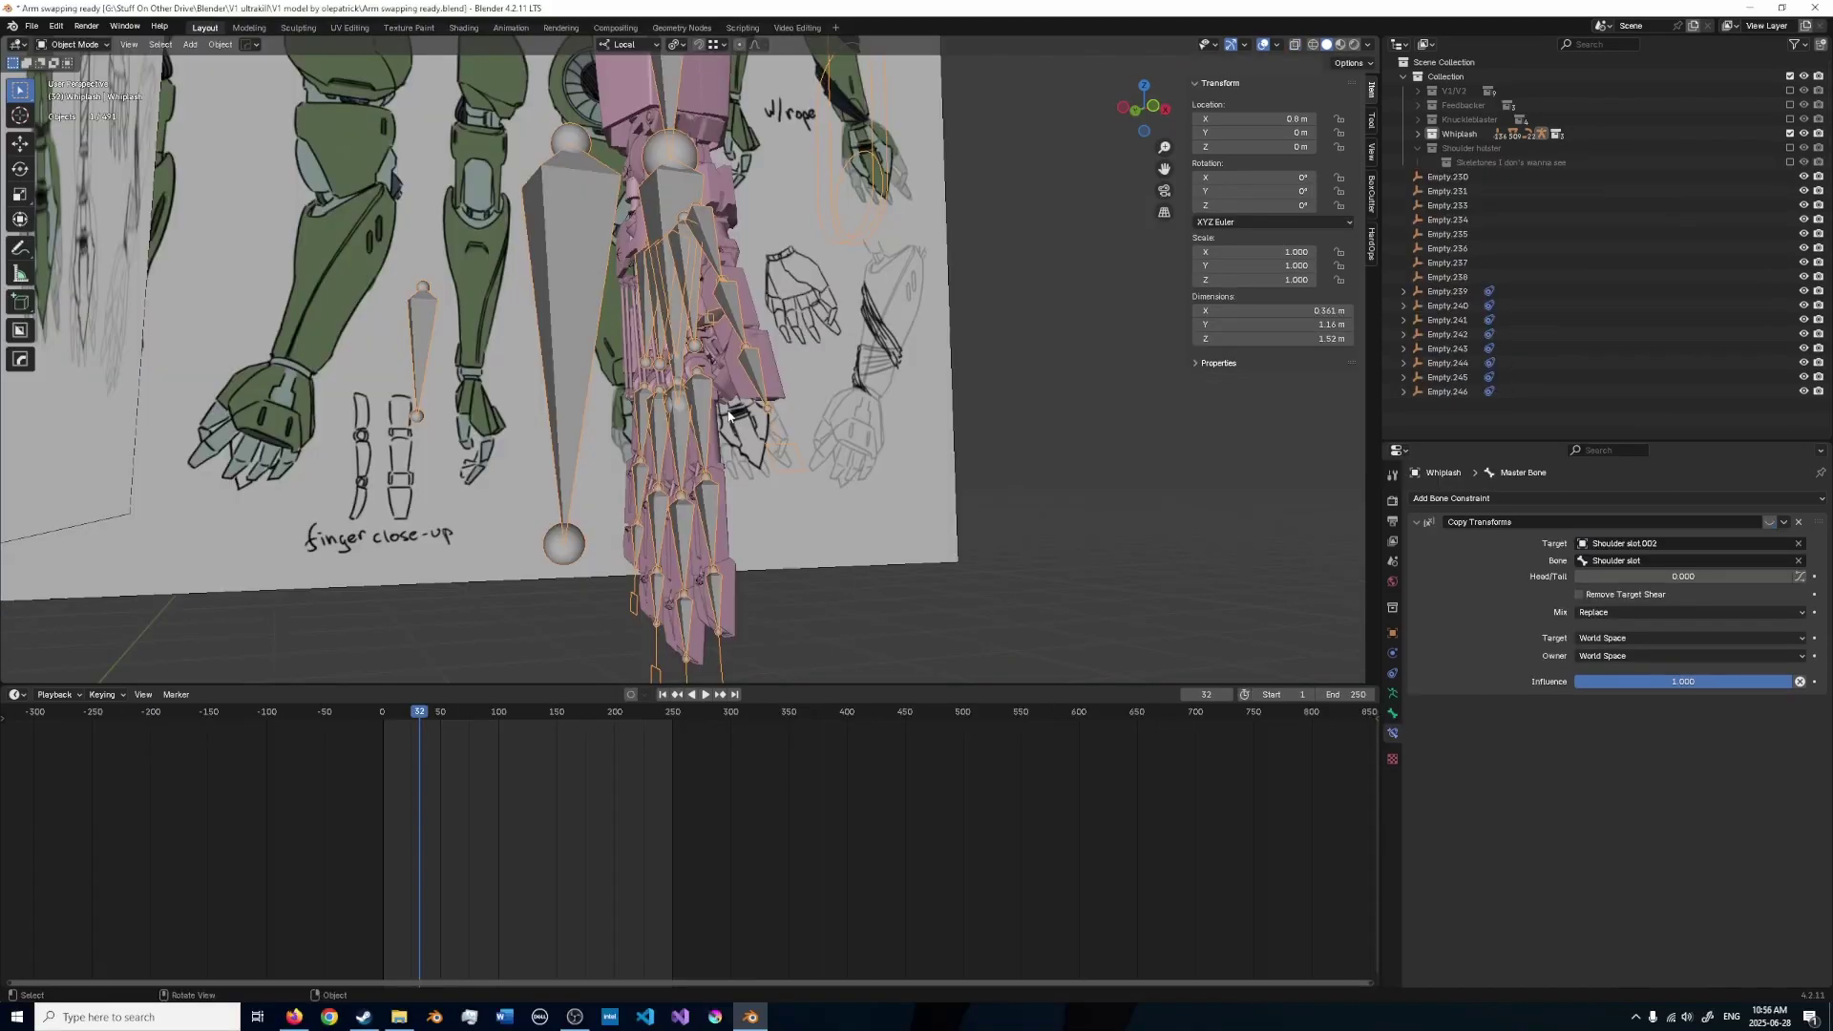
- Inspect the finger and hand bones of the Whiplash armature in Edit Mode
key("shift+alt+z")
middle_click_drag(845, 411, 763, 368)
scroll(782, 401, "up", 5)
scroll(588, 131, "down", 3)
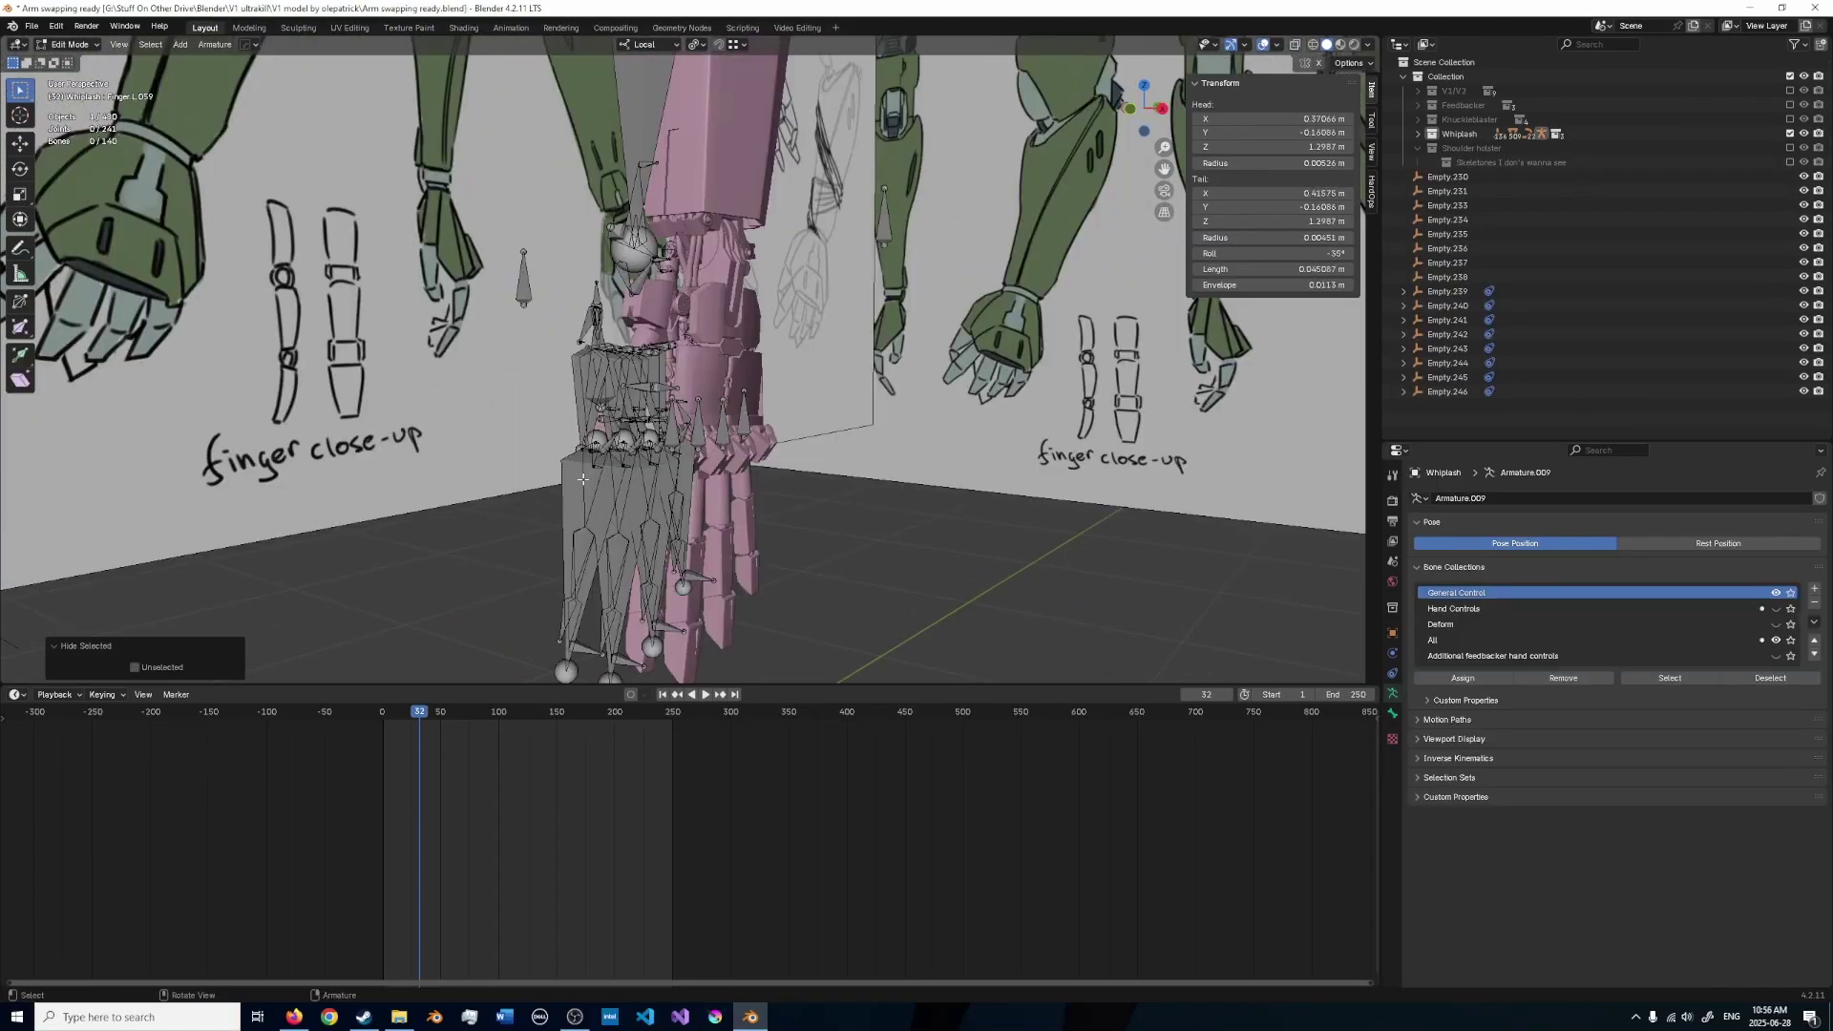
middle_click_drag(582, 479, 537, 427)
scroll(821, 454, "up", 4)
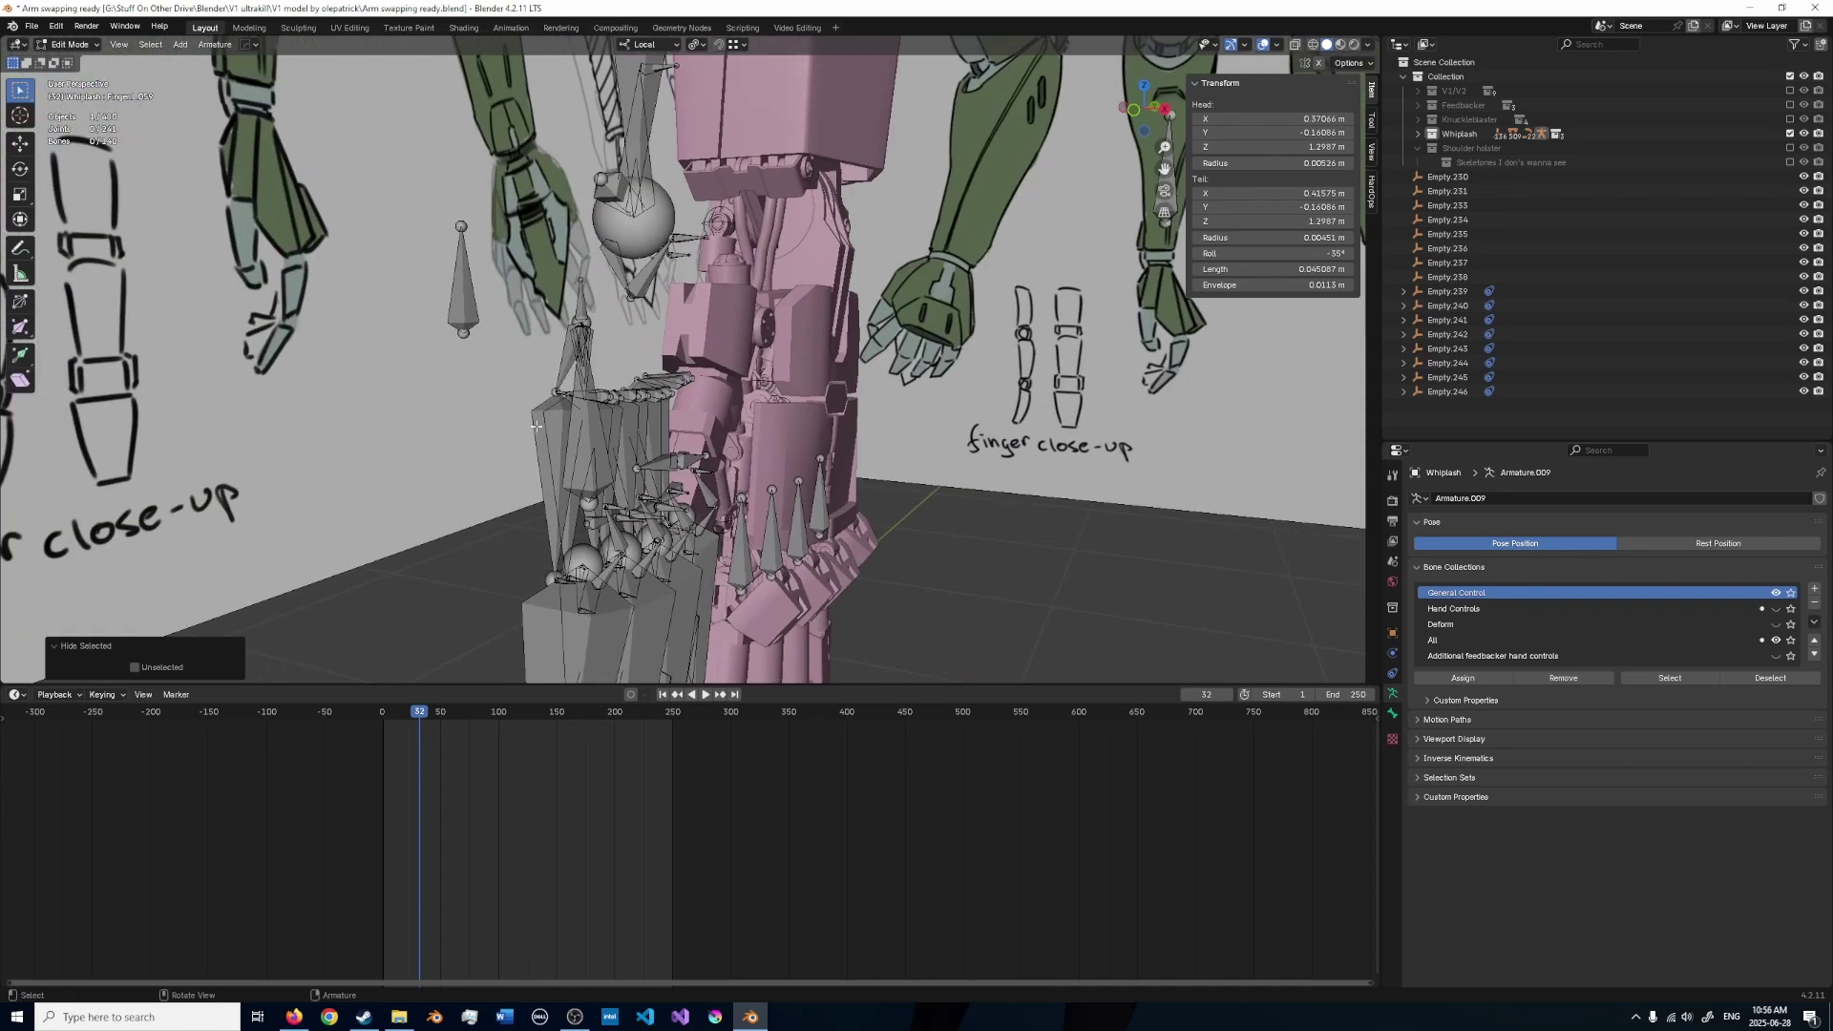
middle_click_drag(603, 287, 571, 292)
scroll(545, 425, "up", 2)
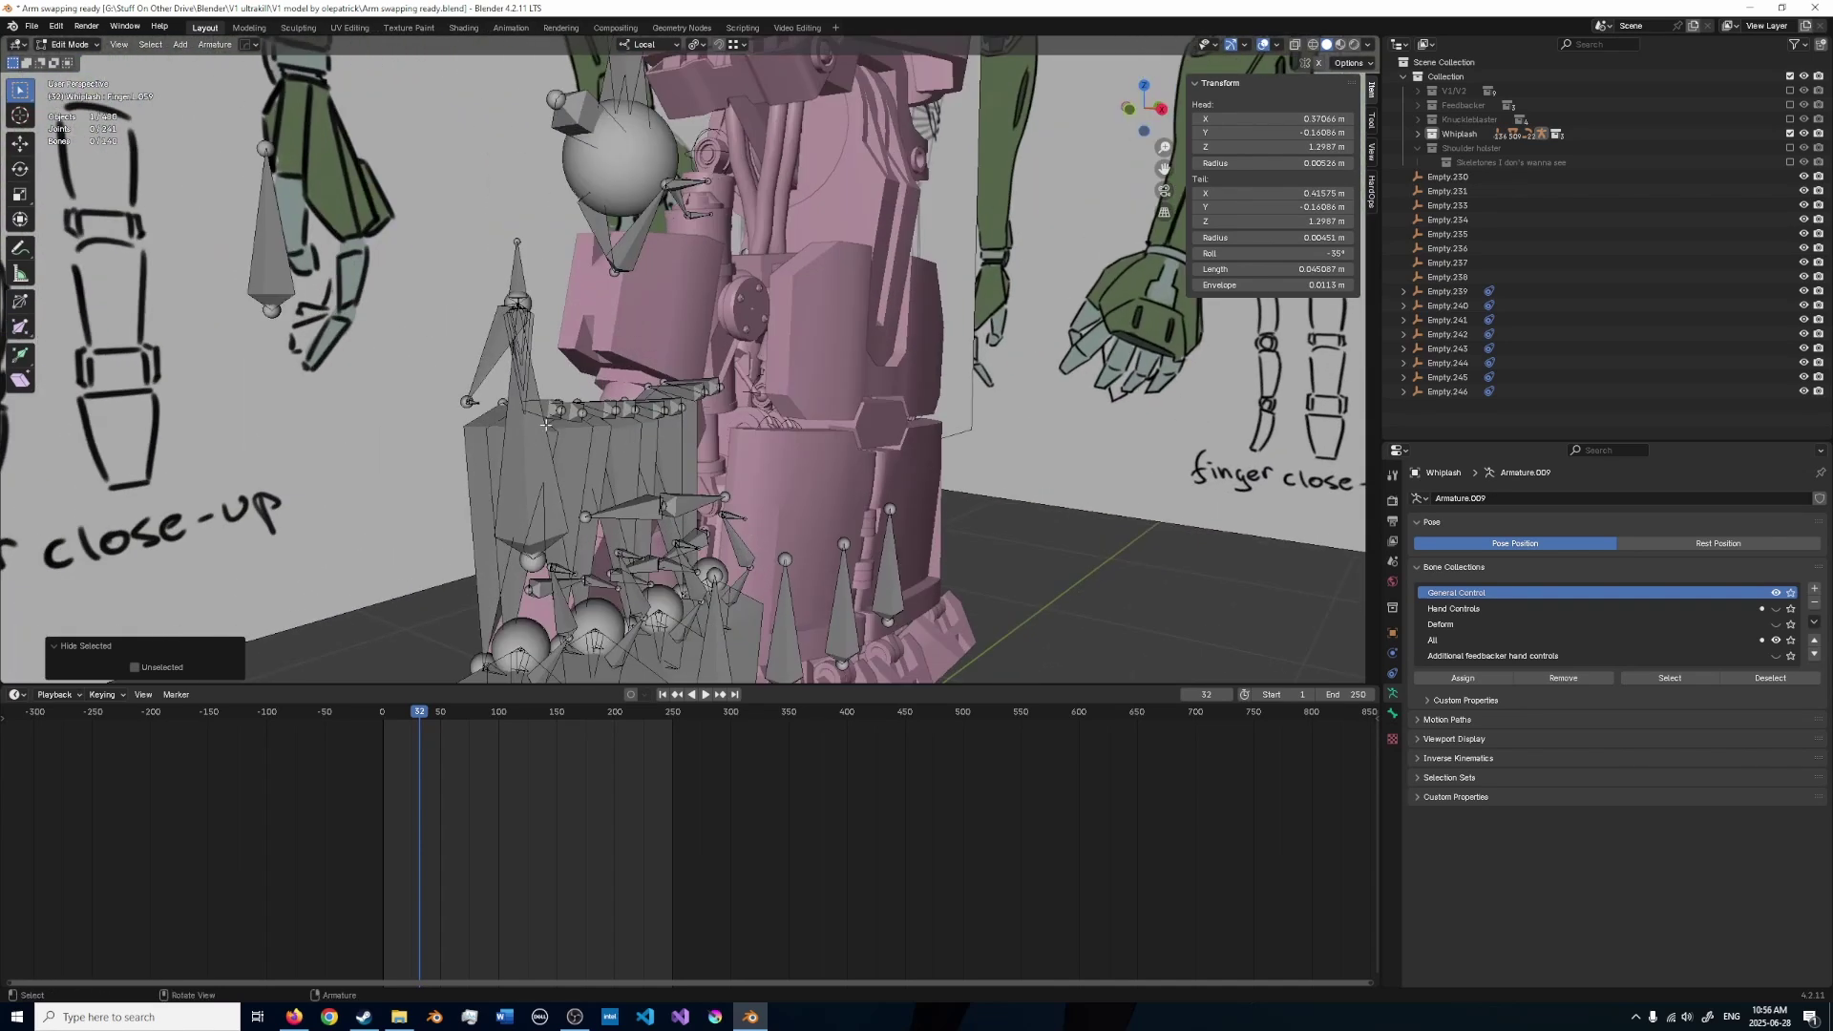
- Check the name of the thumb IK target bone on the Whiplash hand and hide that bone
left_click(536, 410)
middle_click_drag(536, 411, 659, 382)
left_click_drag(544, 307, 599, 383)
key("F2")
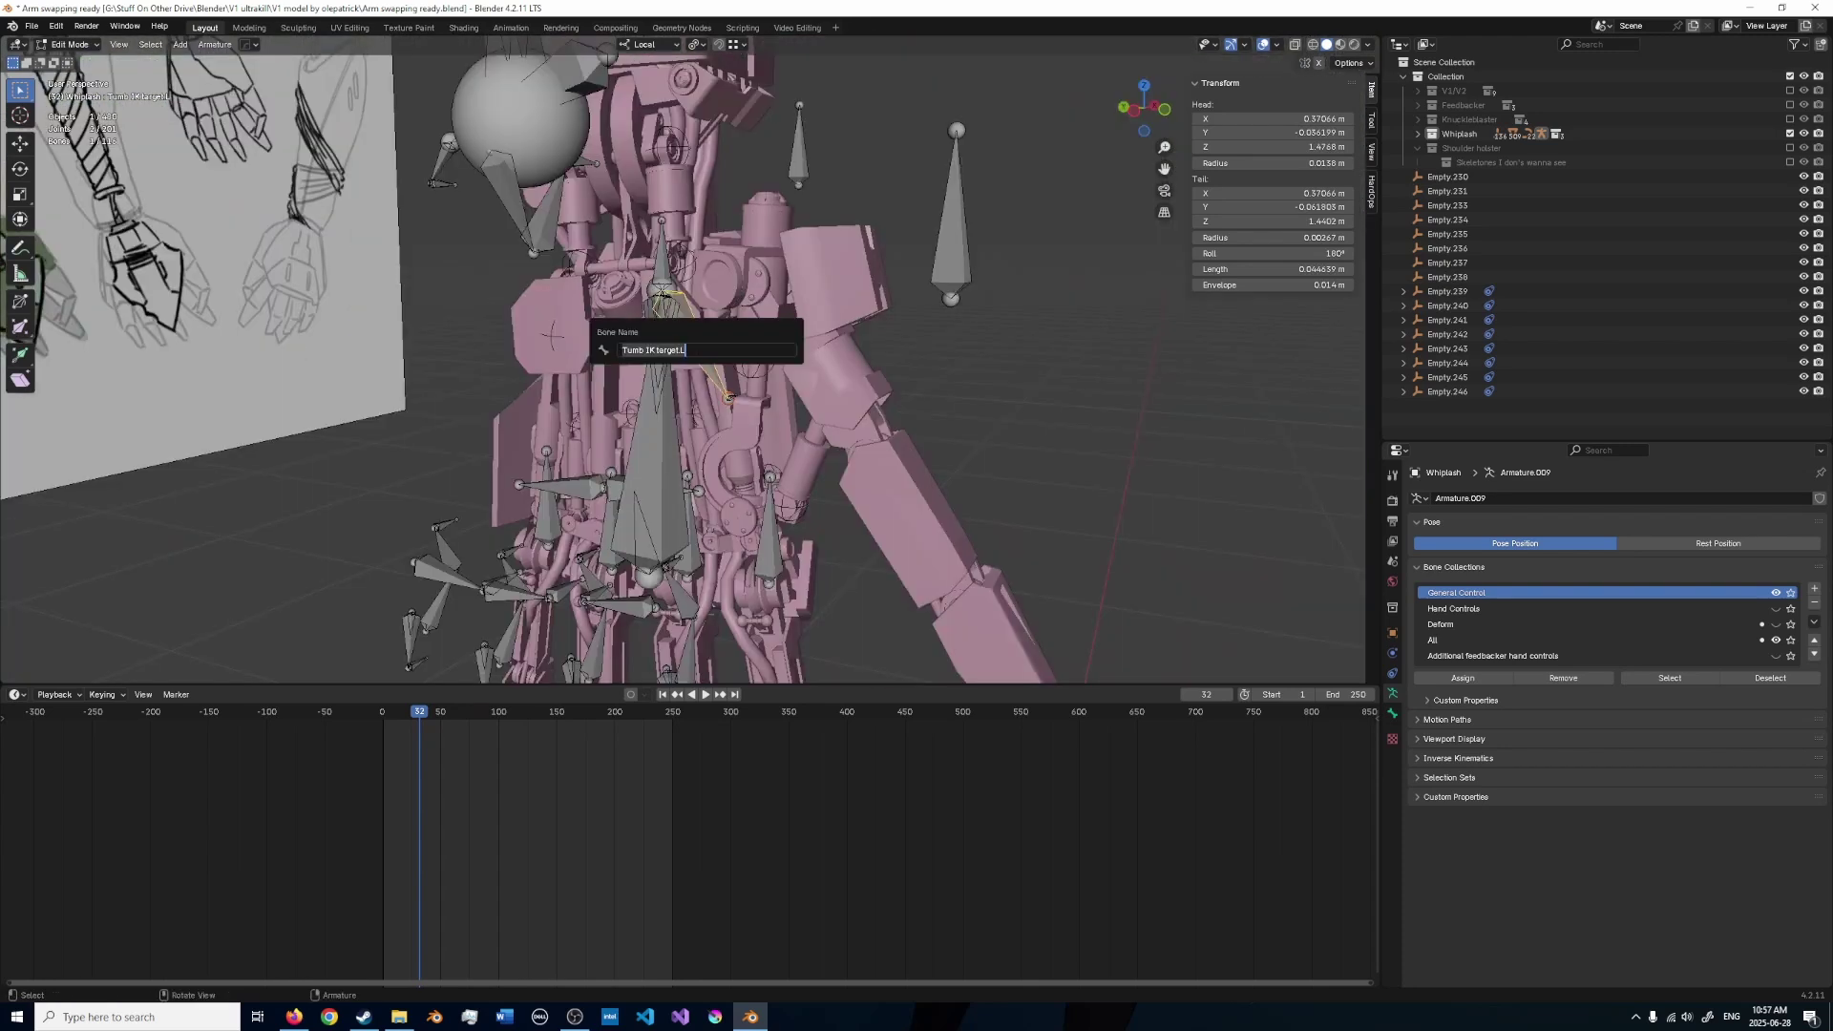
key("Return")
scroll(759, 418, "up", 3)
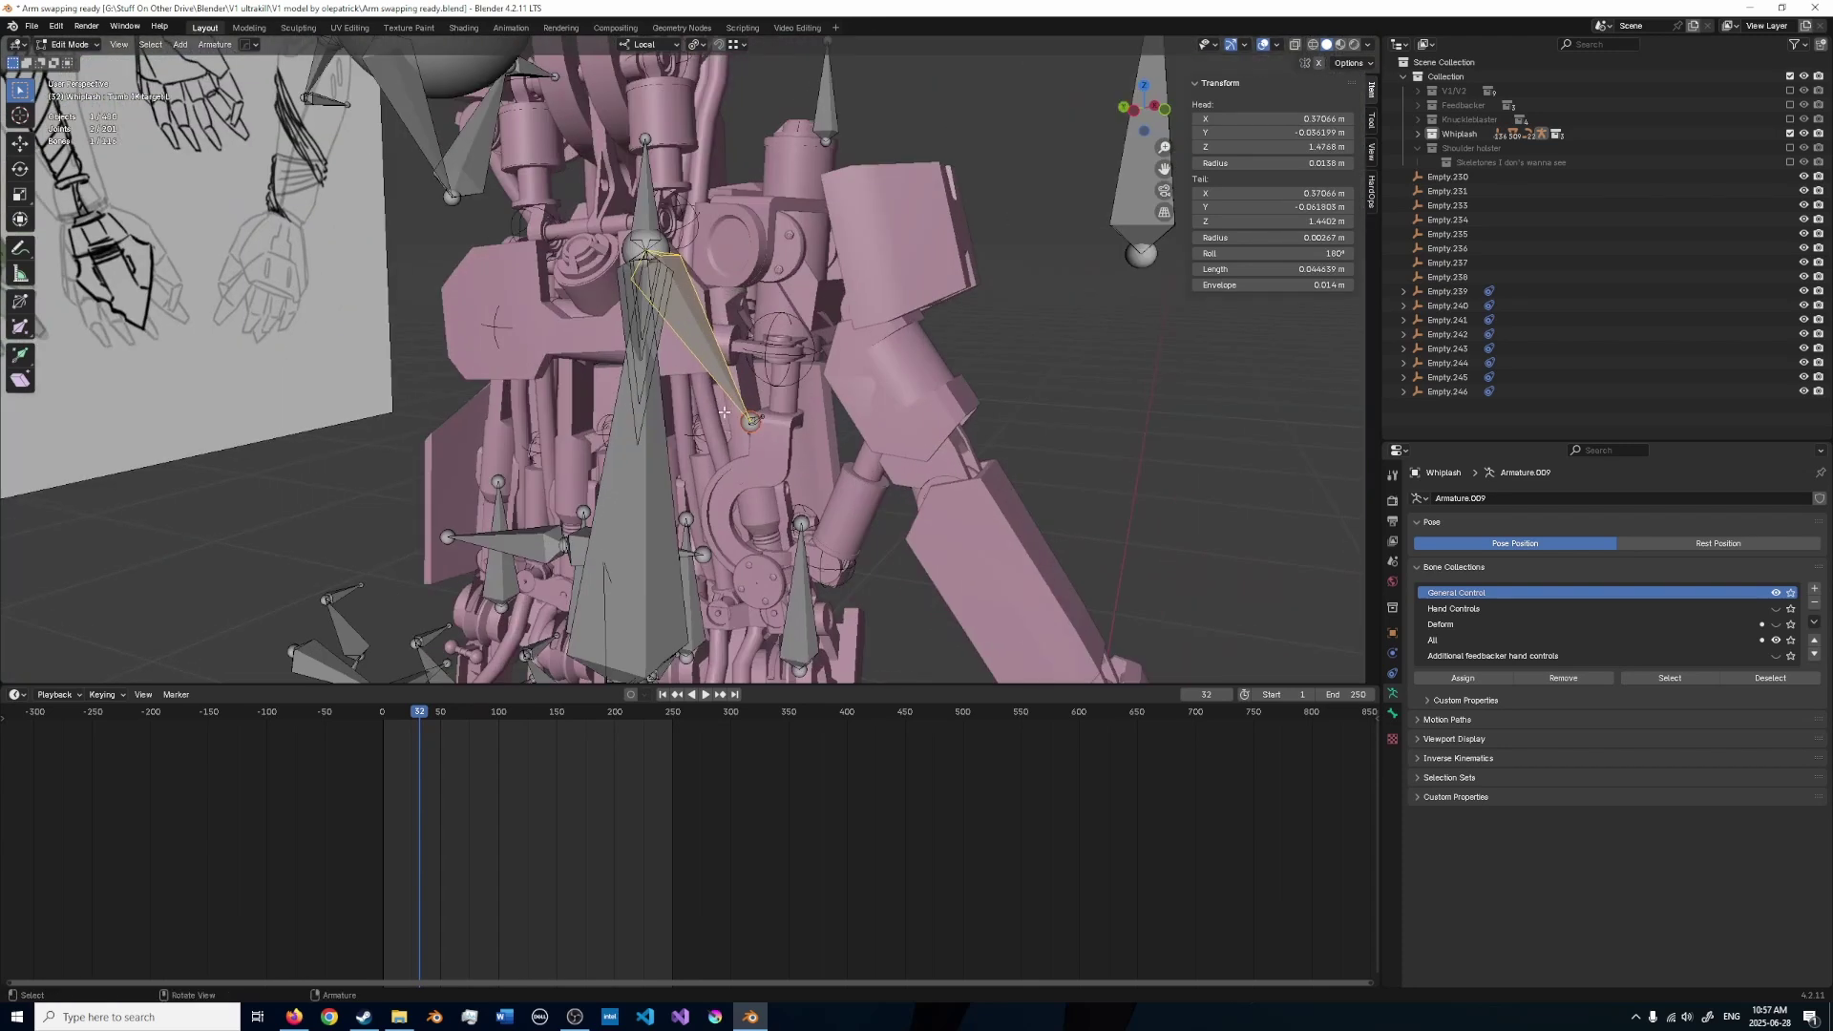
key("h")
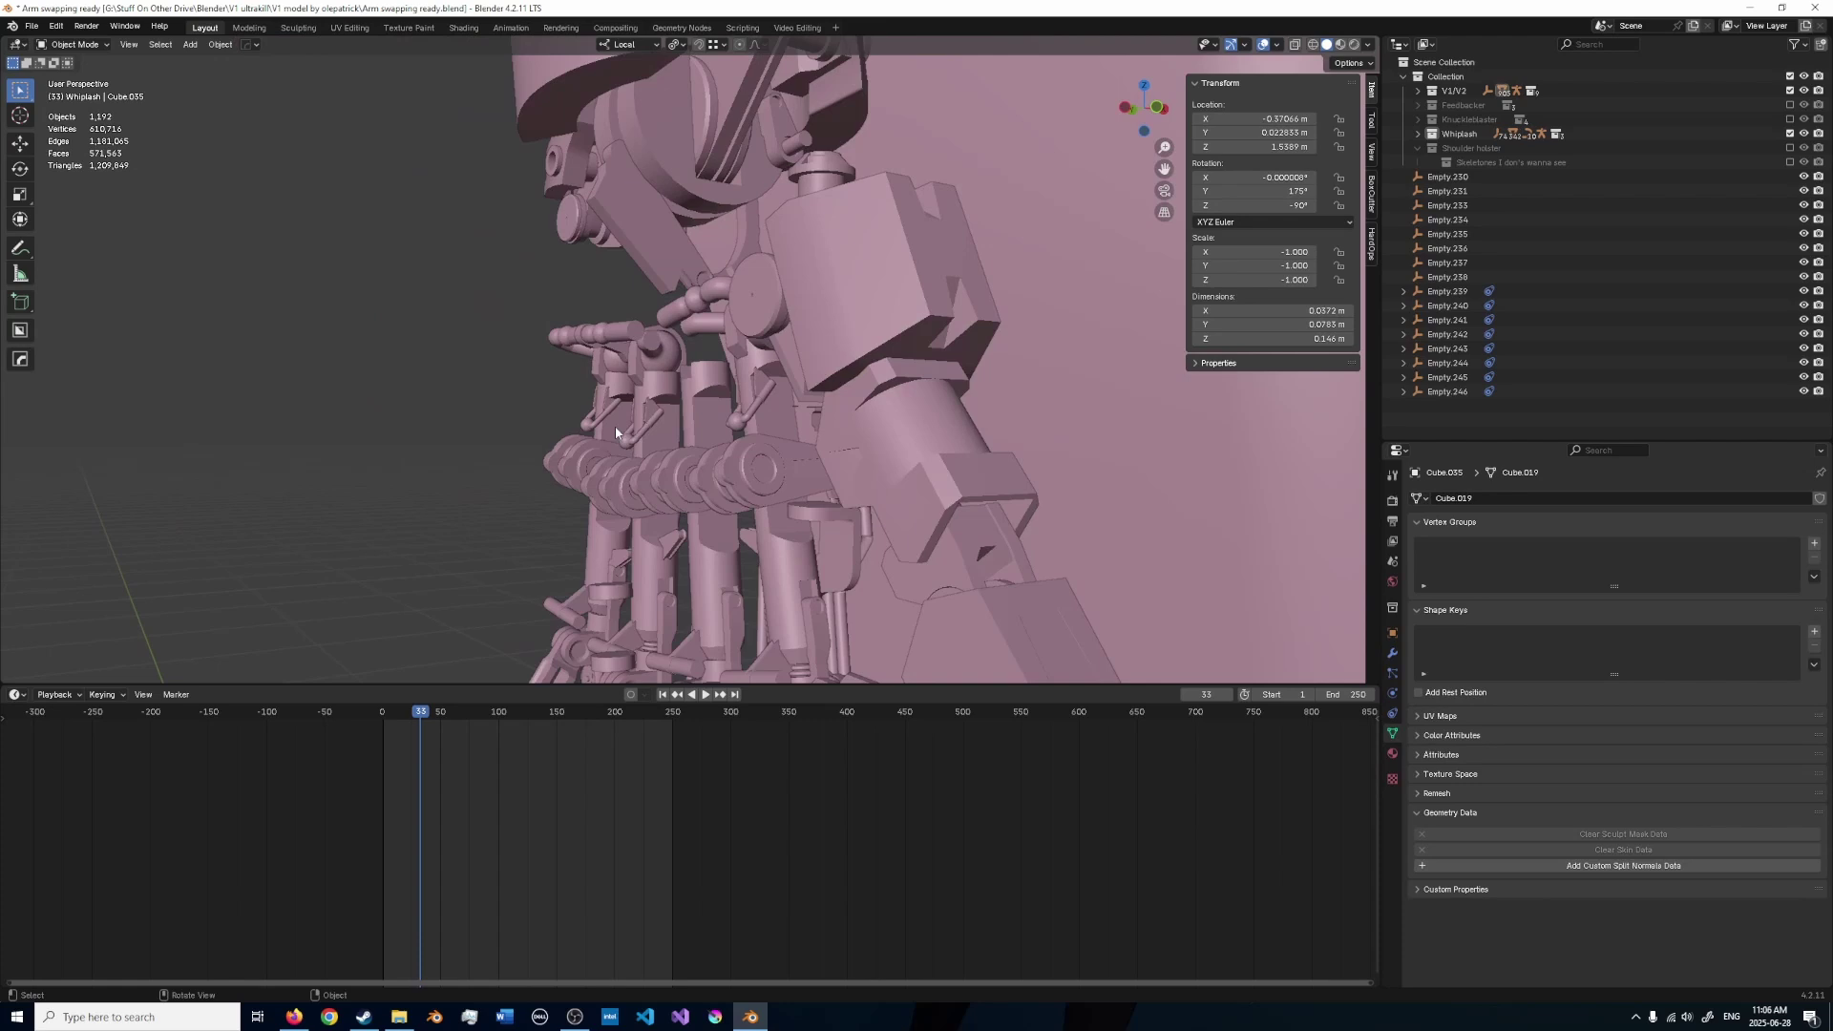
- Try moving the sphere empty Empty.115 on the hand hydraulics to test which parts follow it
middle_click_drag(614, 426, 751, 448)
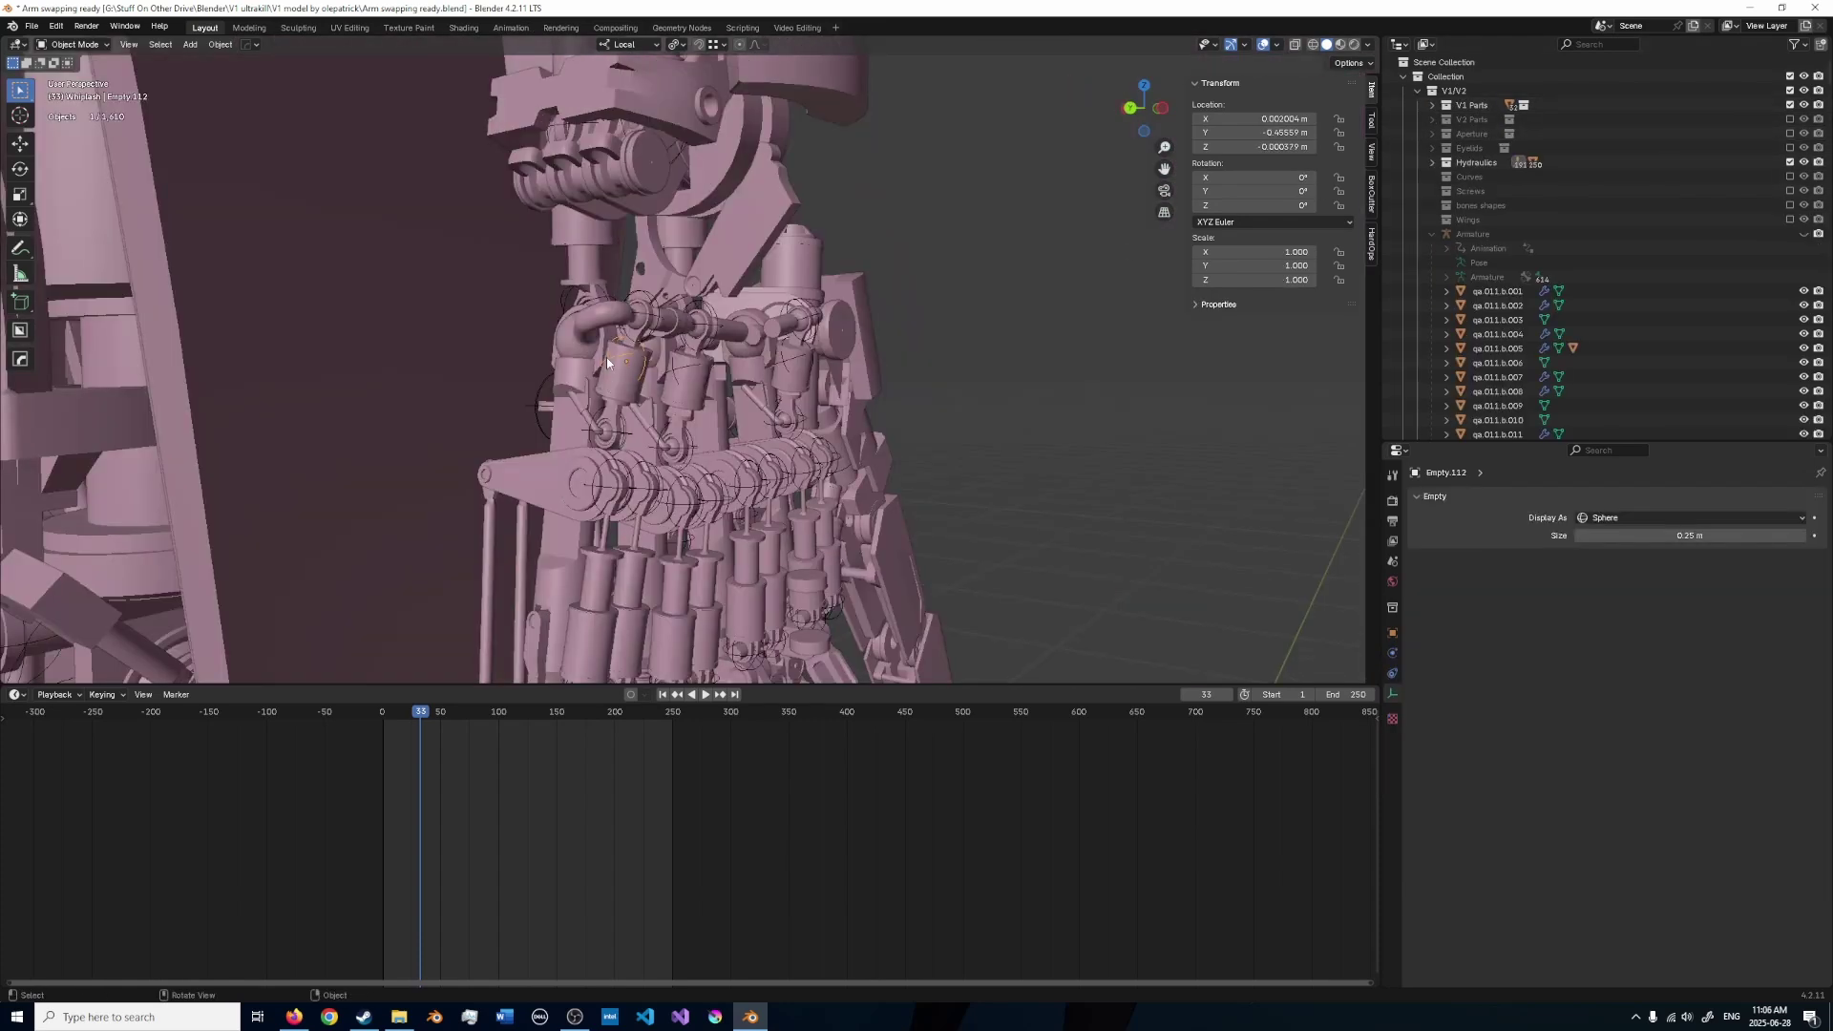
key("KP_Decimal")
scroll(608, 361, "up", 9)
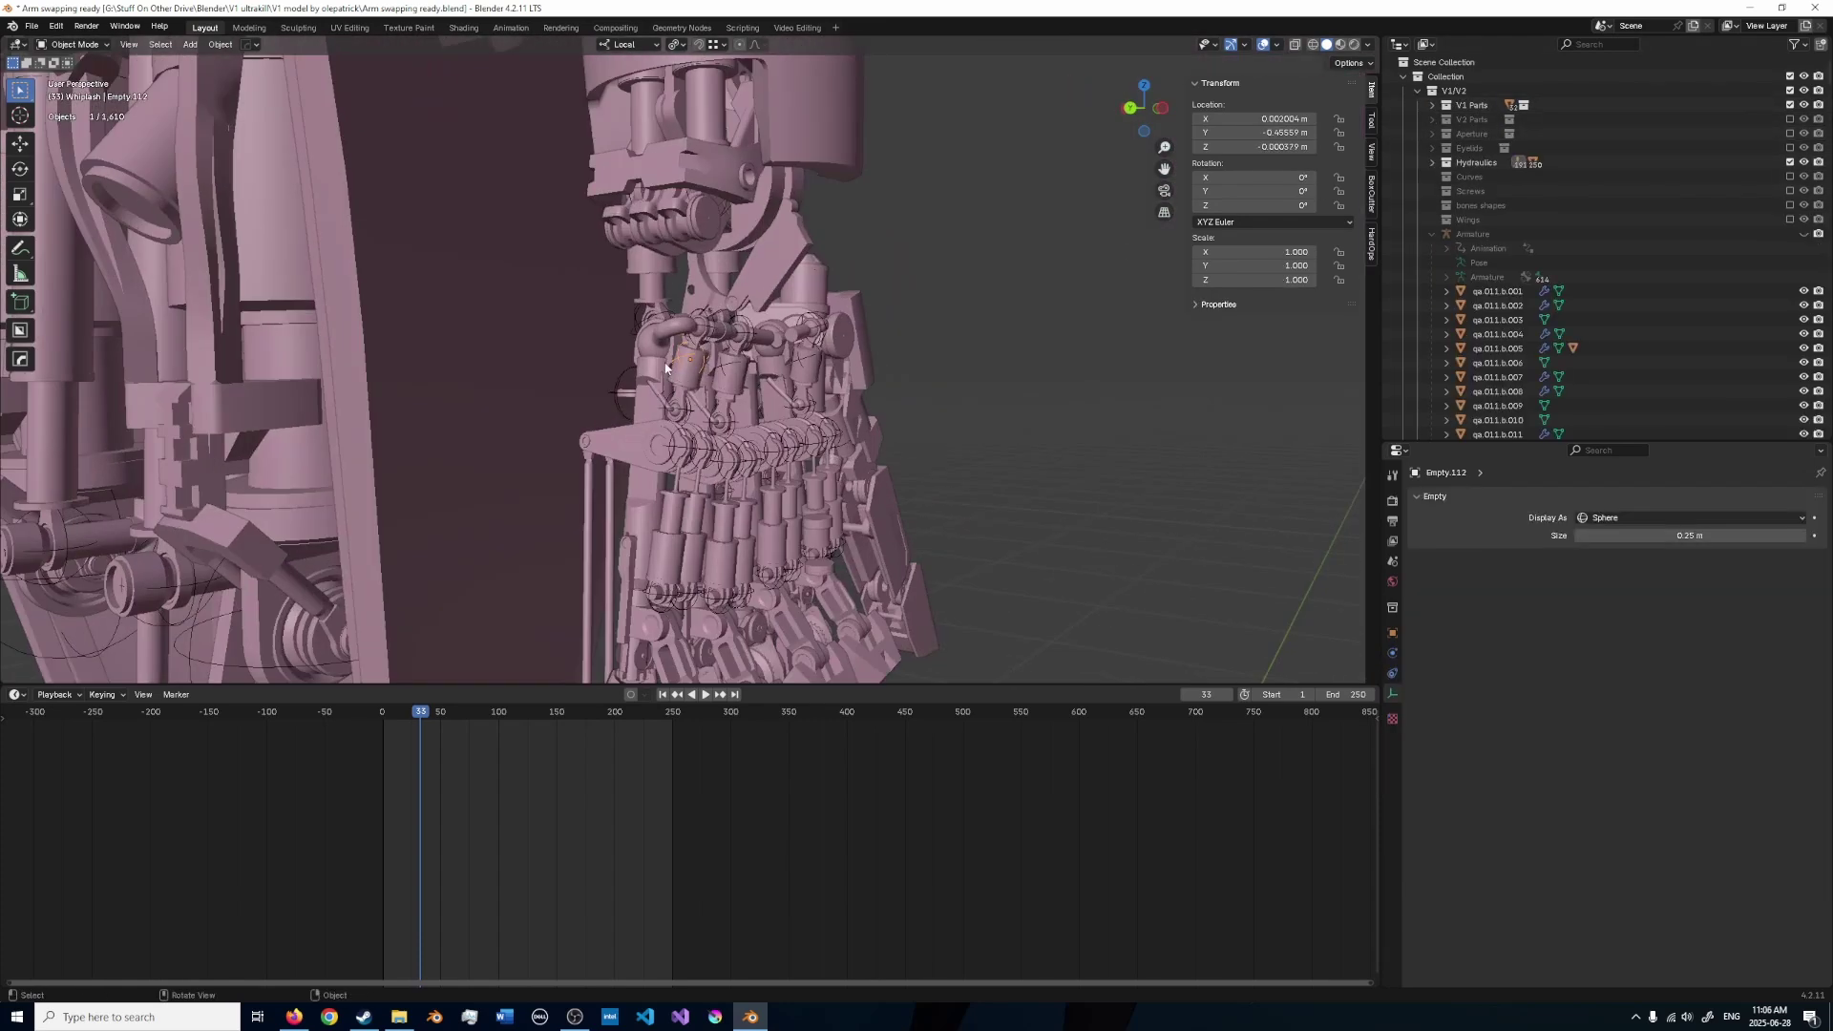
scroll(679, 514, "down", 3)
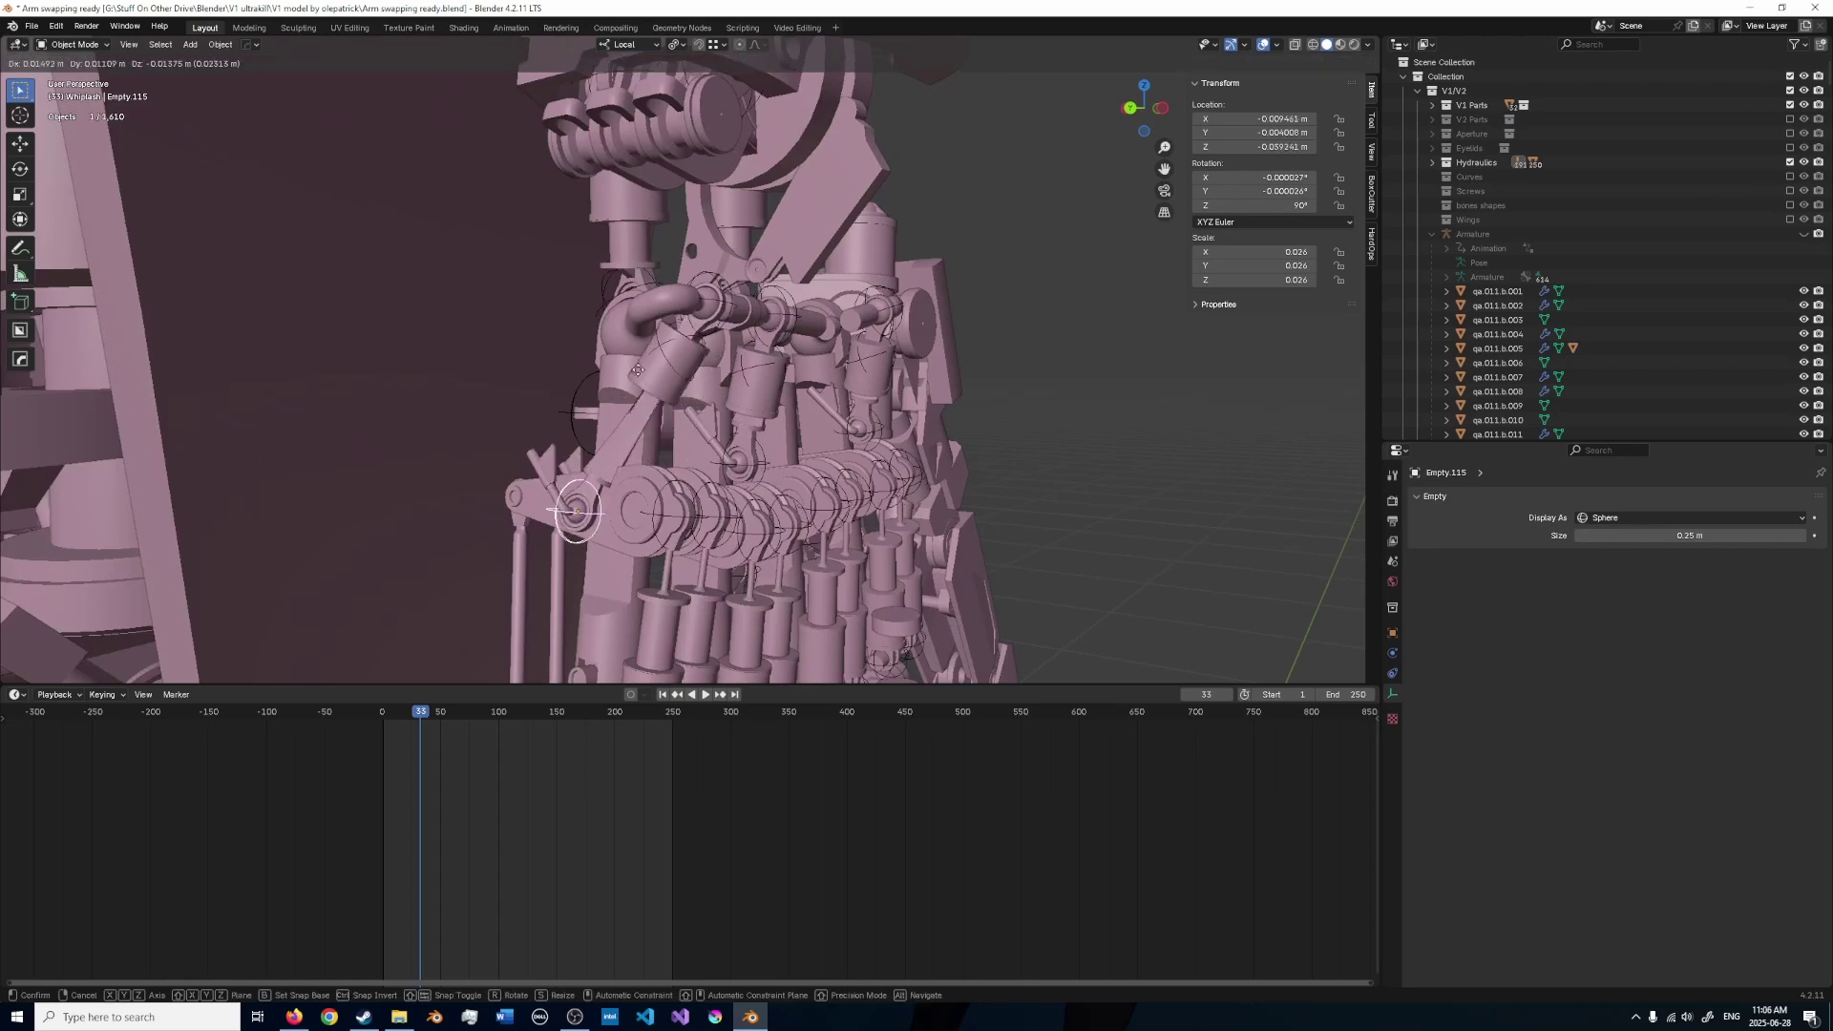
left_click(659, 449)
middle_click_drag(829, 425, 735, 452)
key("g")
right_click(752, 440)
scroll(900, 500, "up", 2)
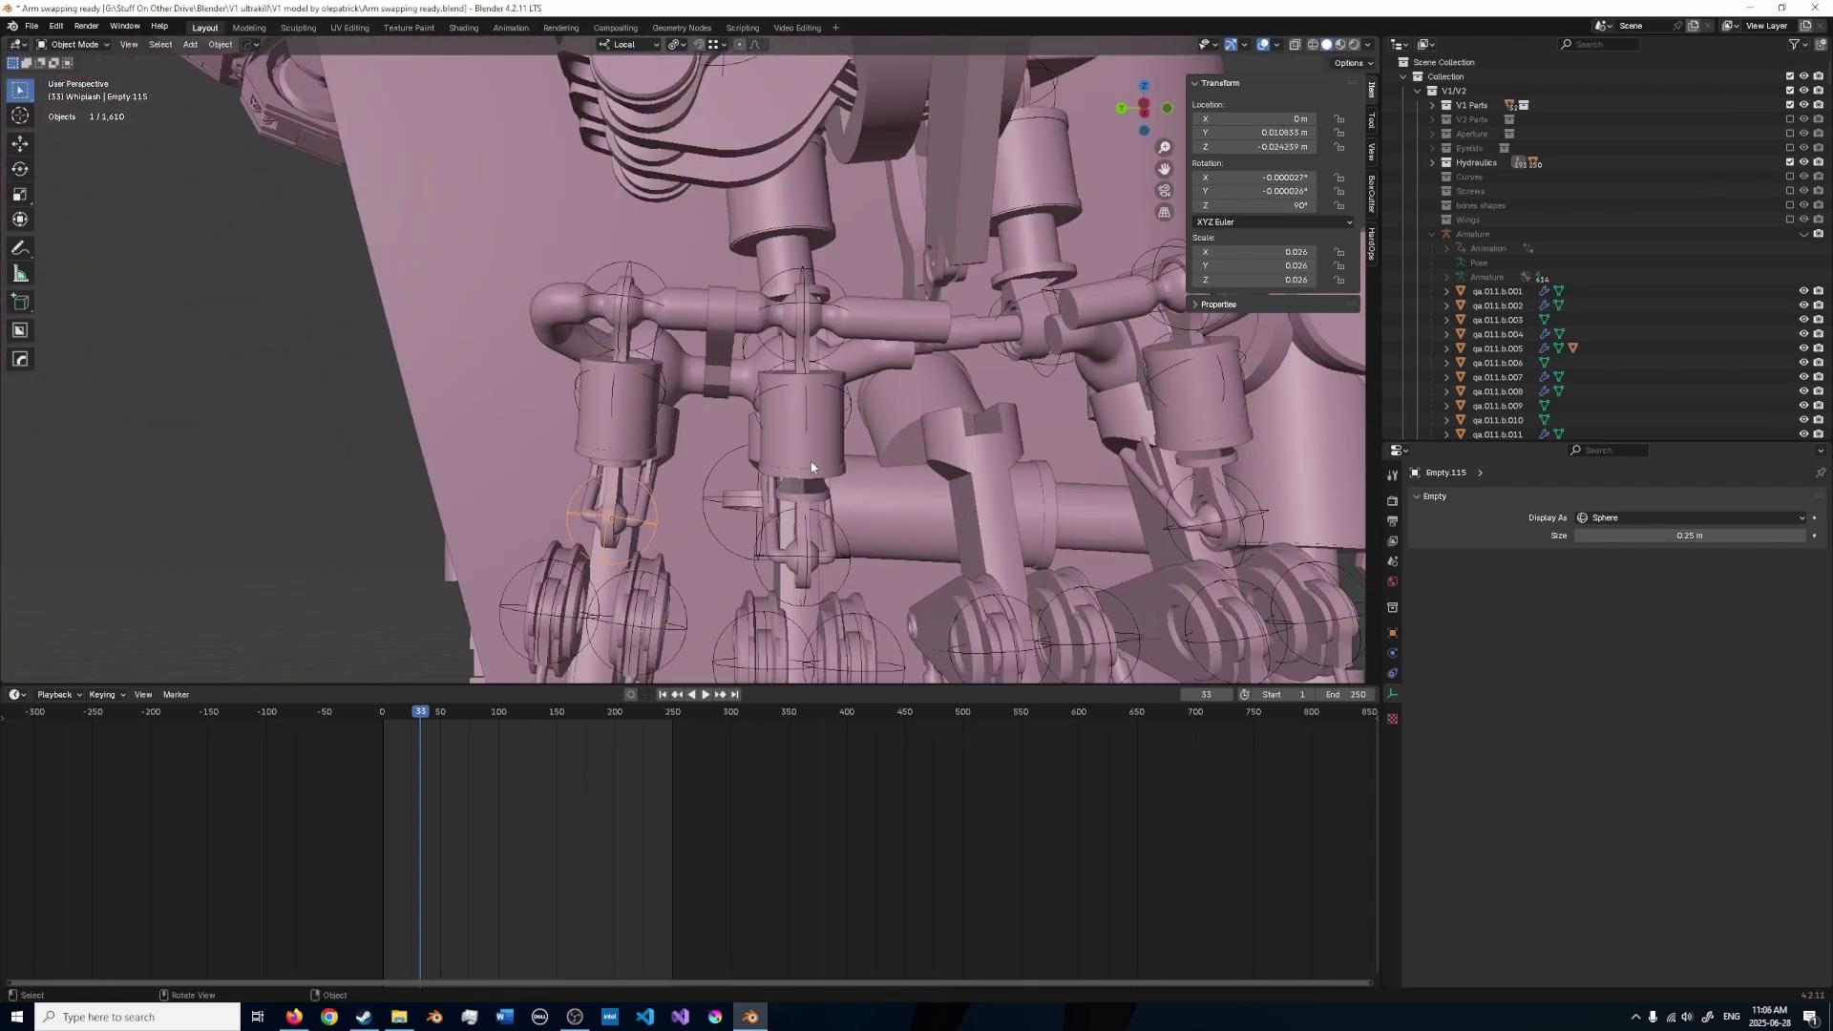
middle_click_drag(900, 499, 846, 530, "shift")
left_click(1194, 542)
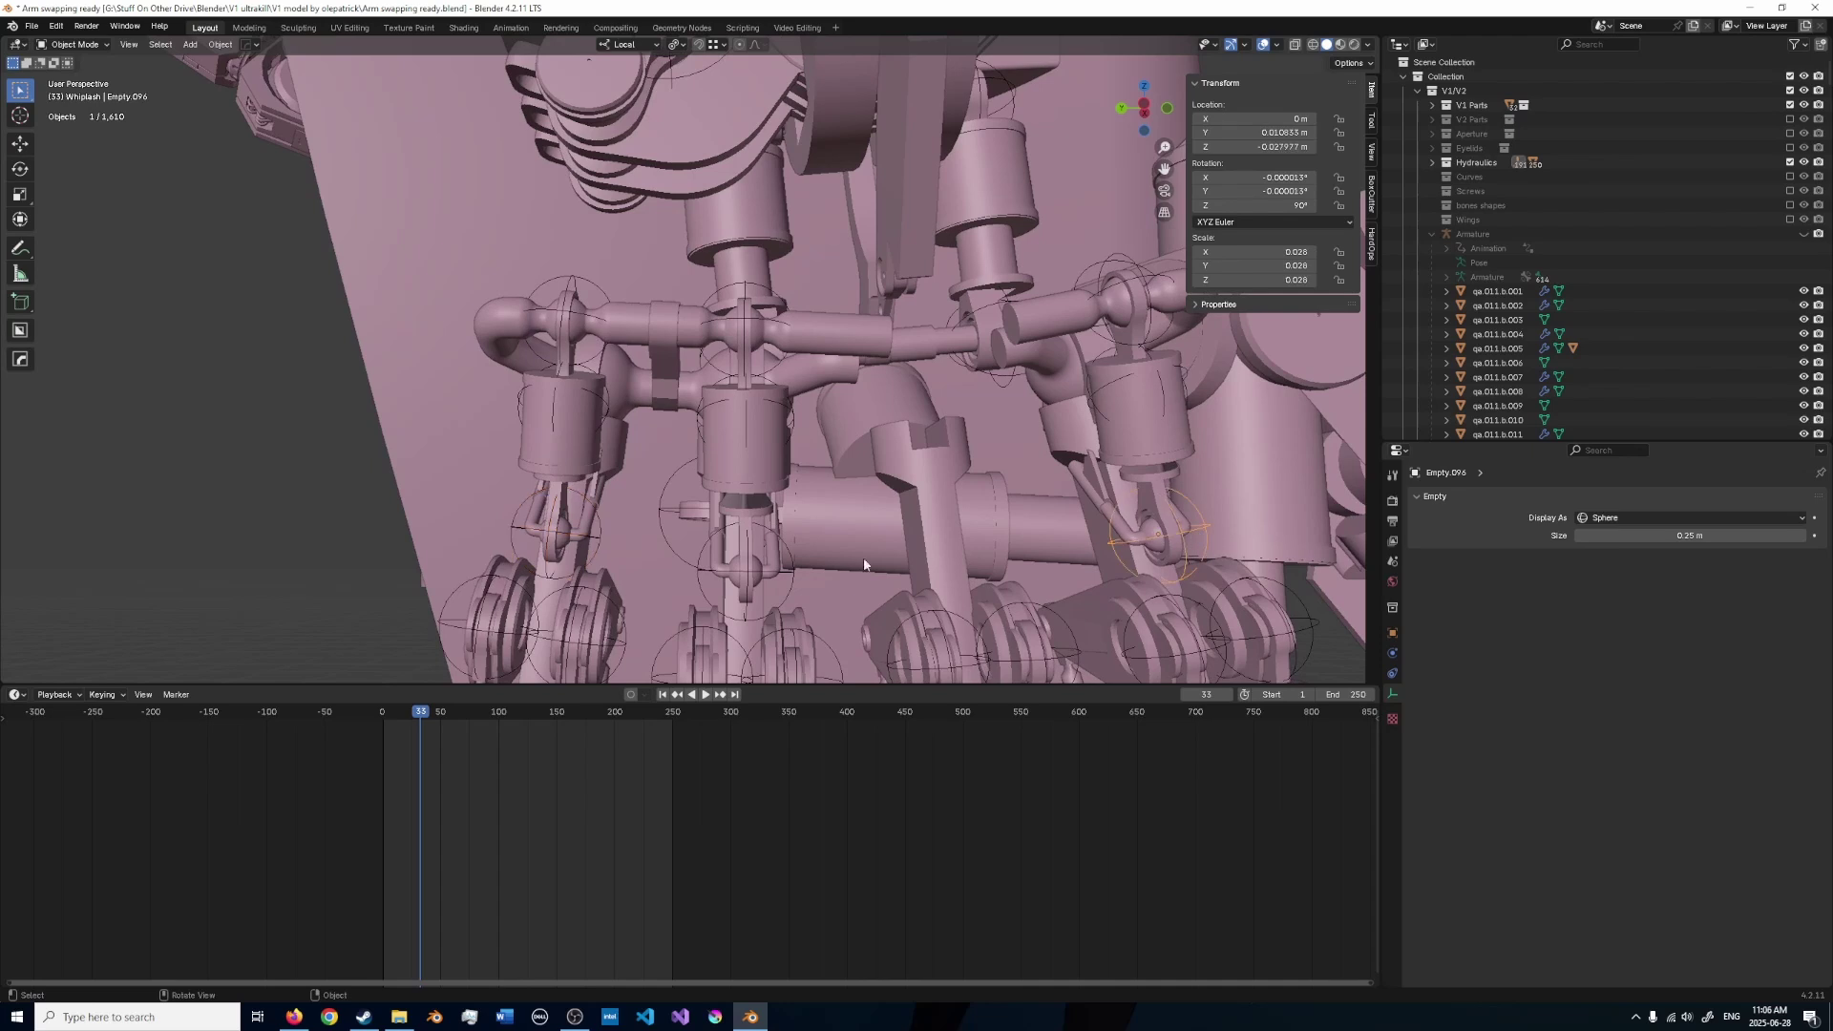
left_click(785, 566, "shift")
key("ctrl+z")
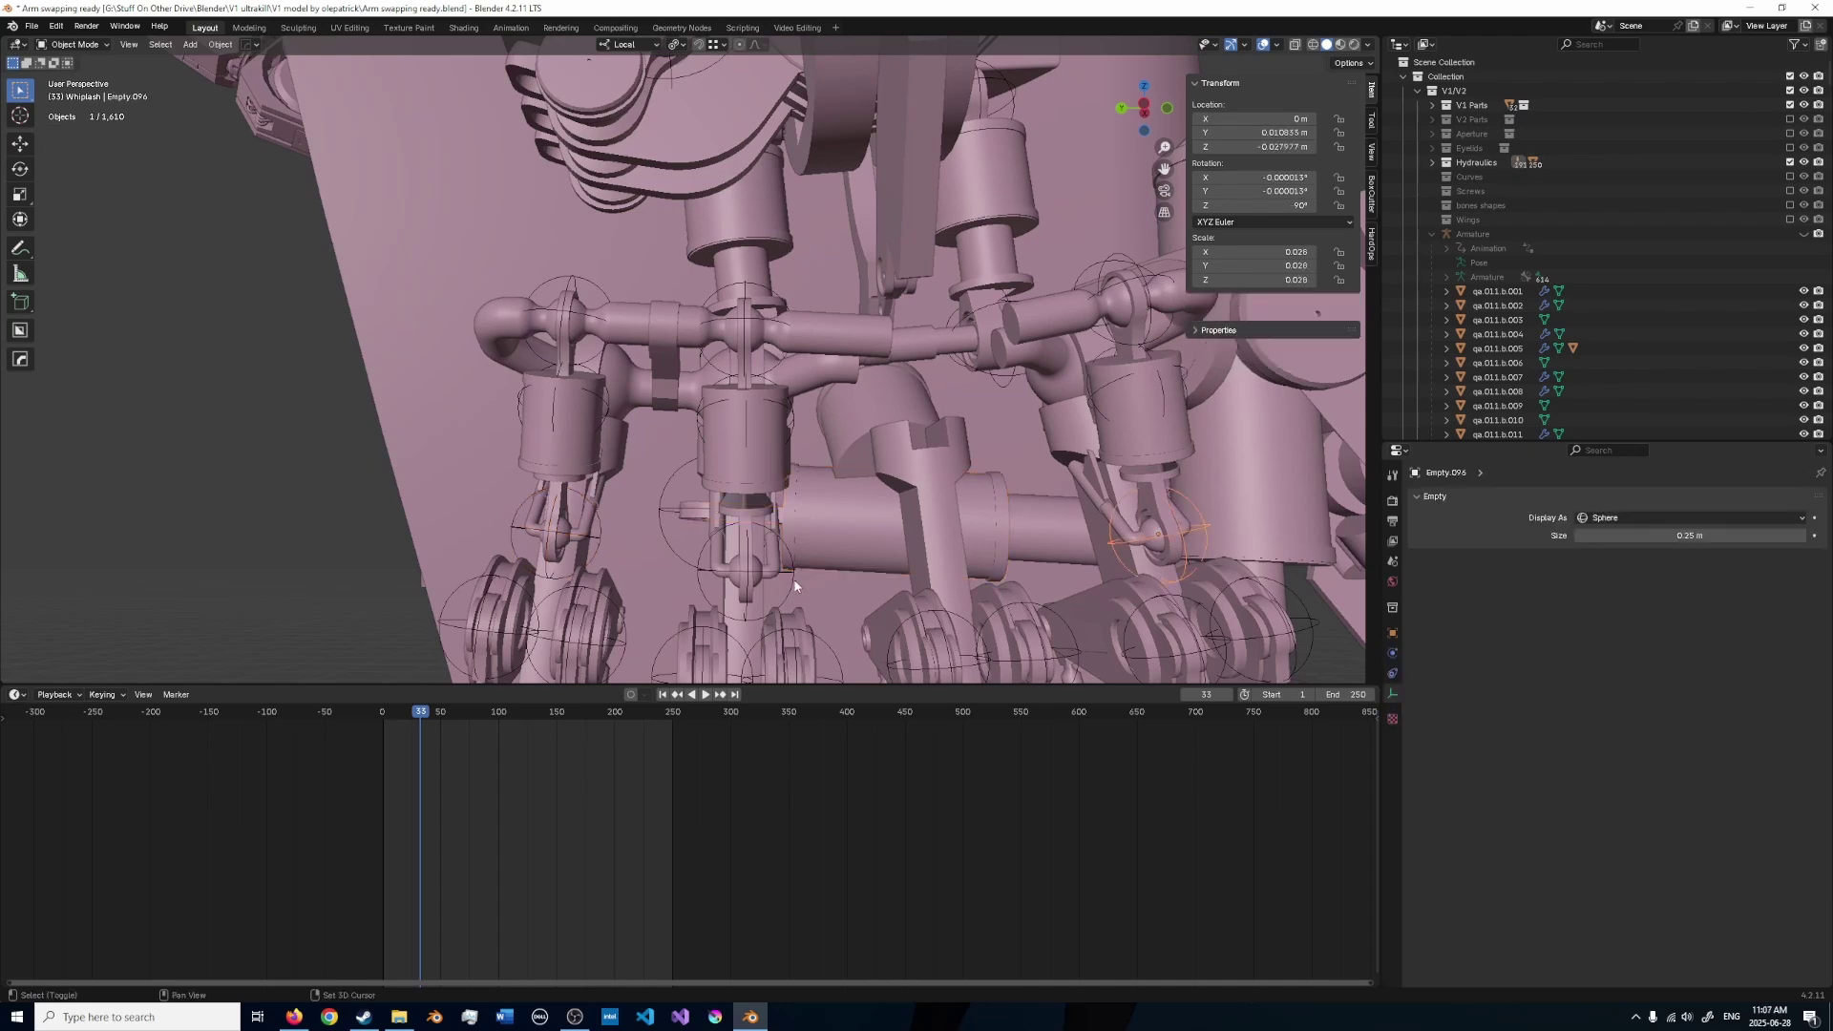
key("ctrl+z")
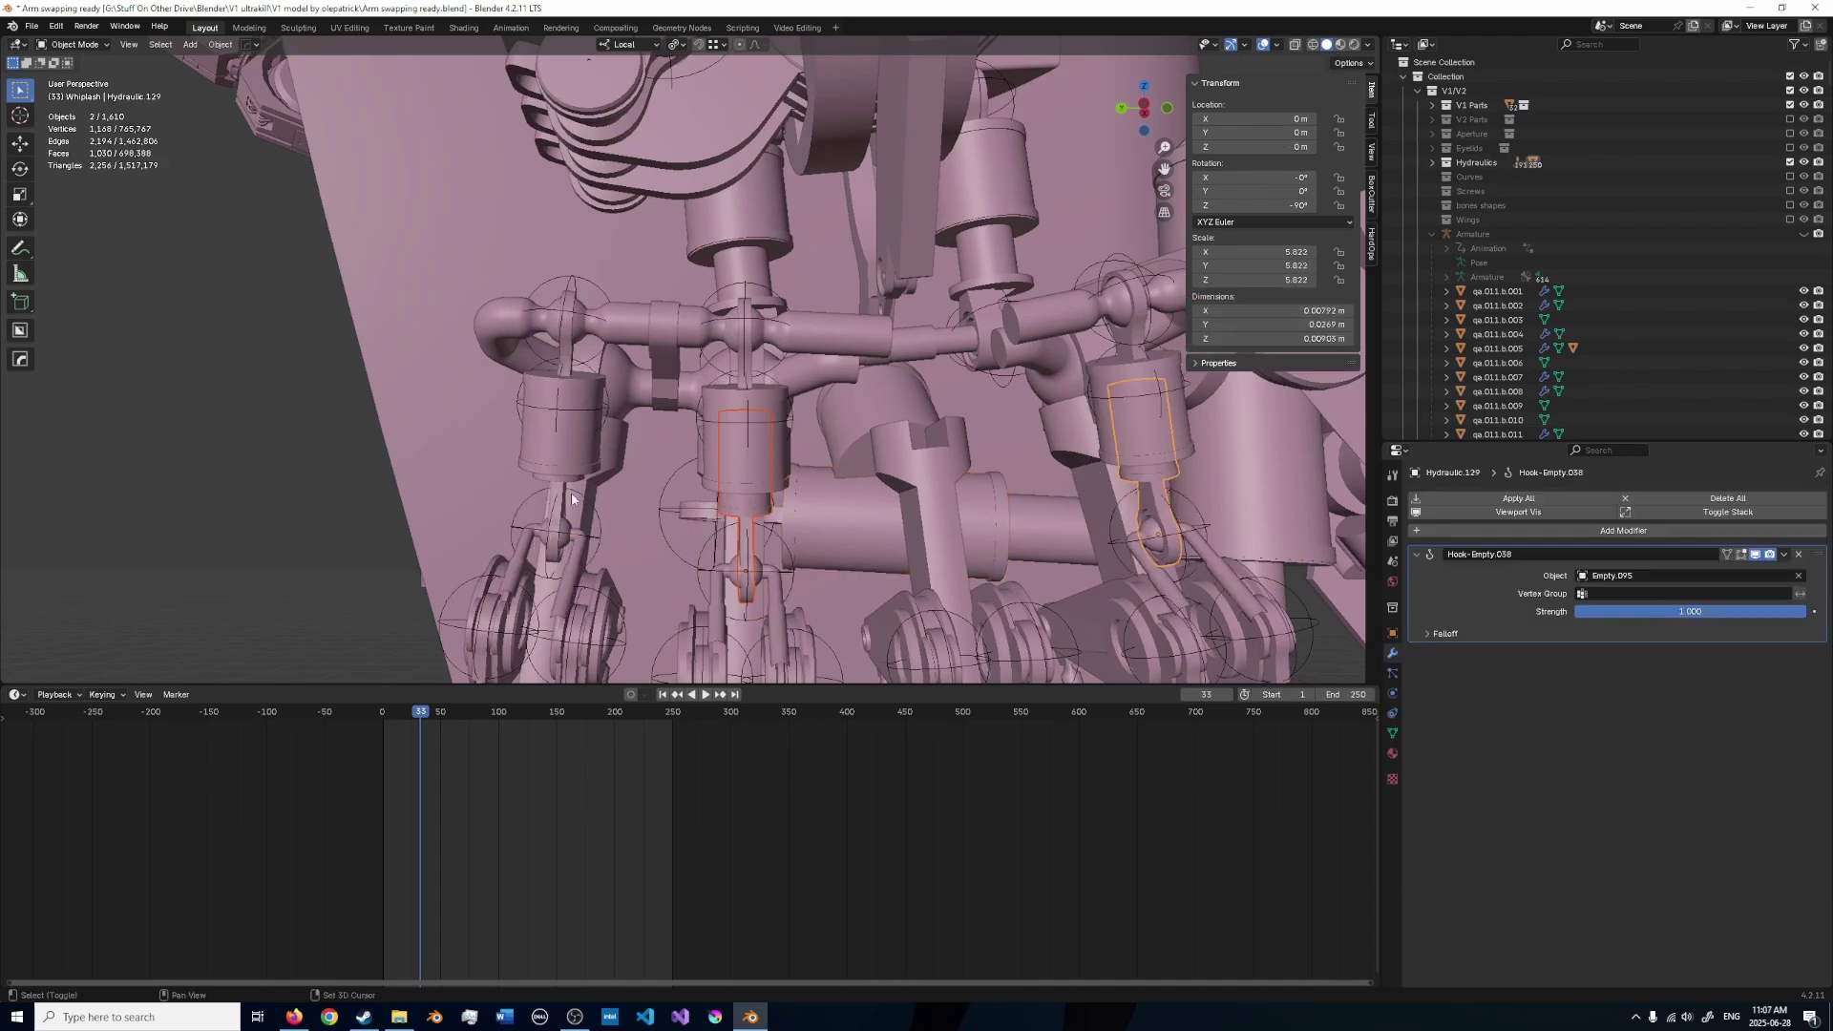
- Link the object data of Hydraulic.133 to the other two selected hydraulics and copy its modifiers to them
left_click(558, 489, "shift")
key("ctrl+l")
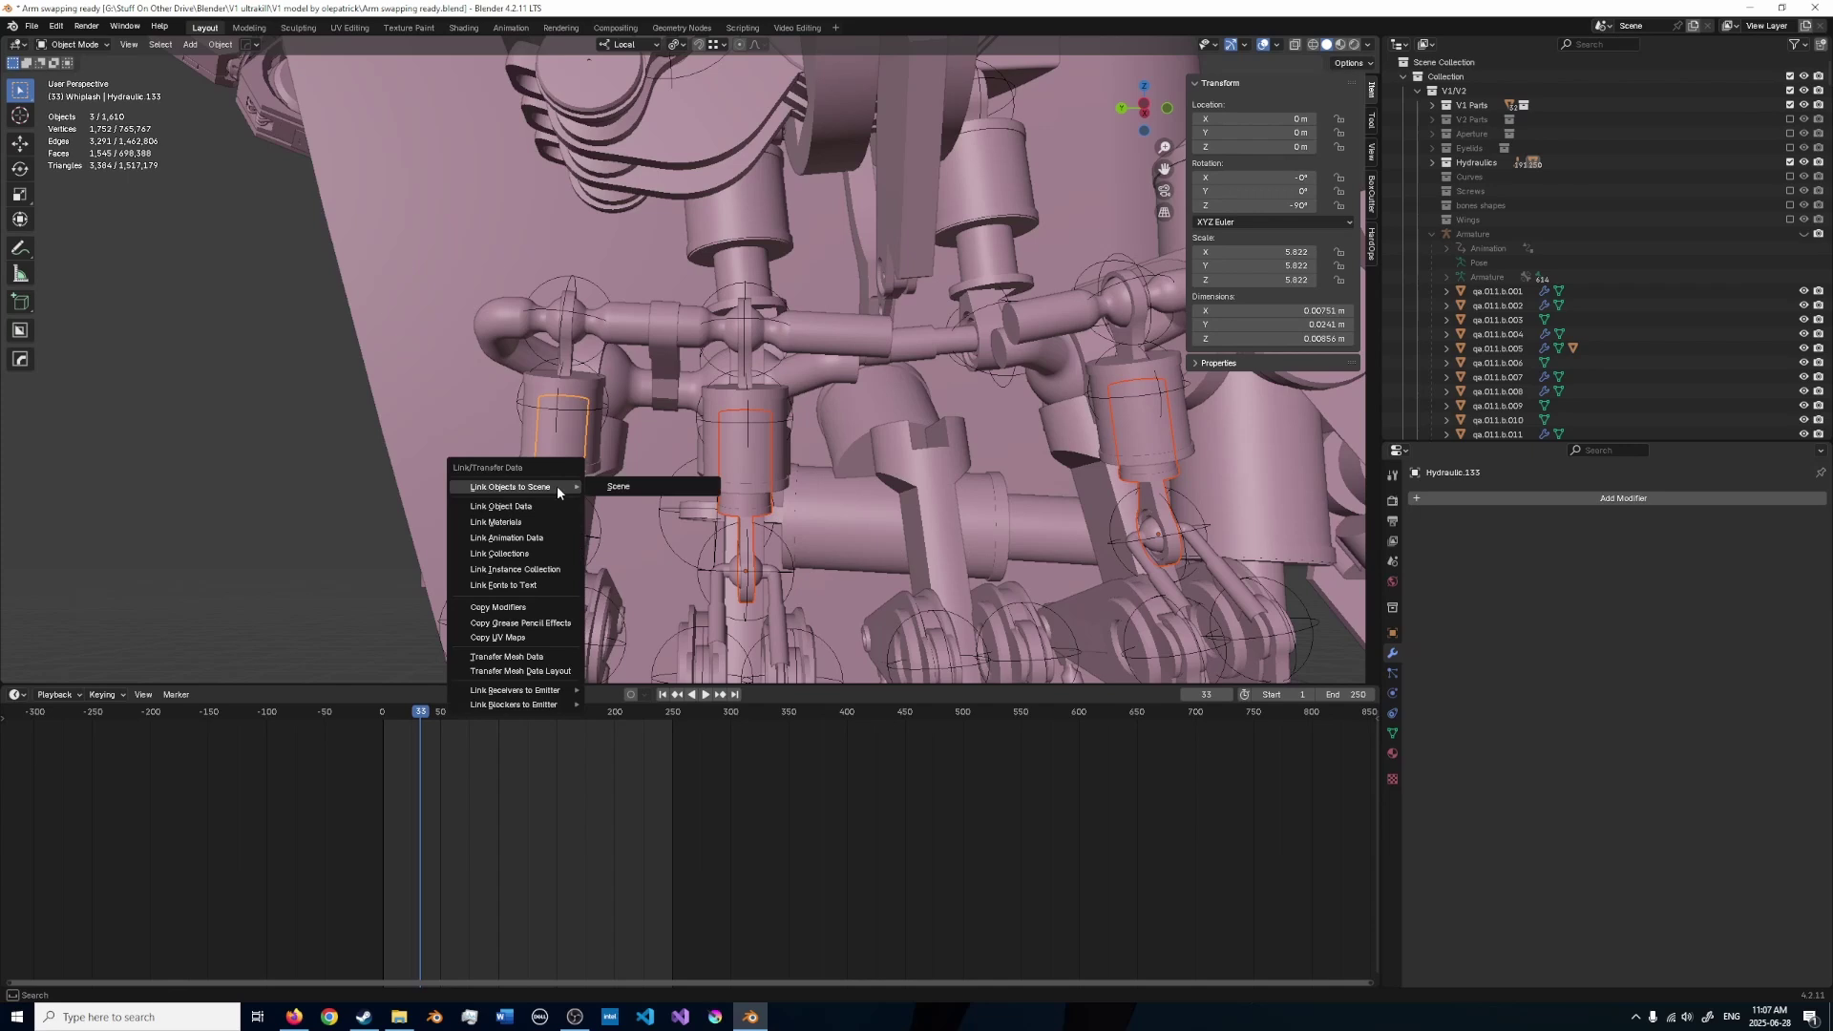
left_click(538, 505)
key("ctrl+l")
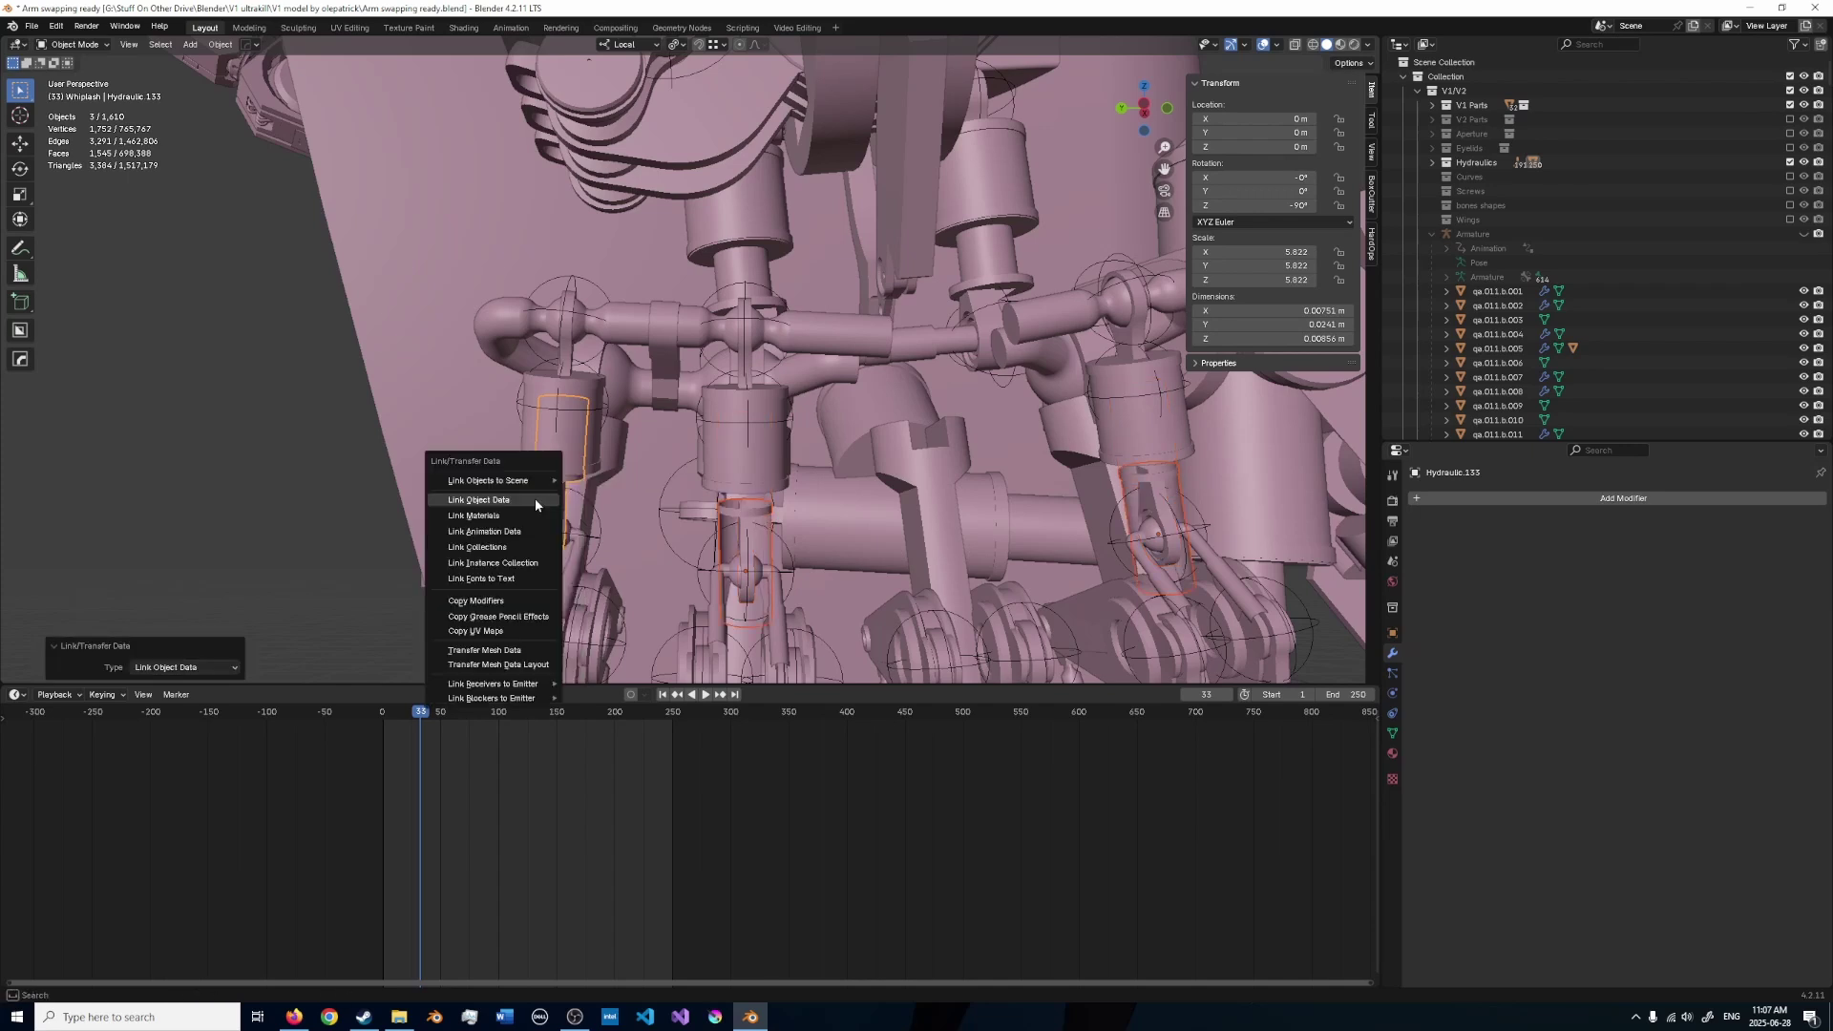
left_click(519, 600)
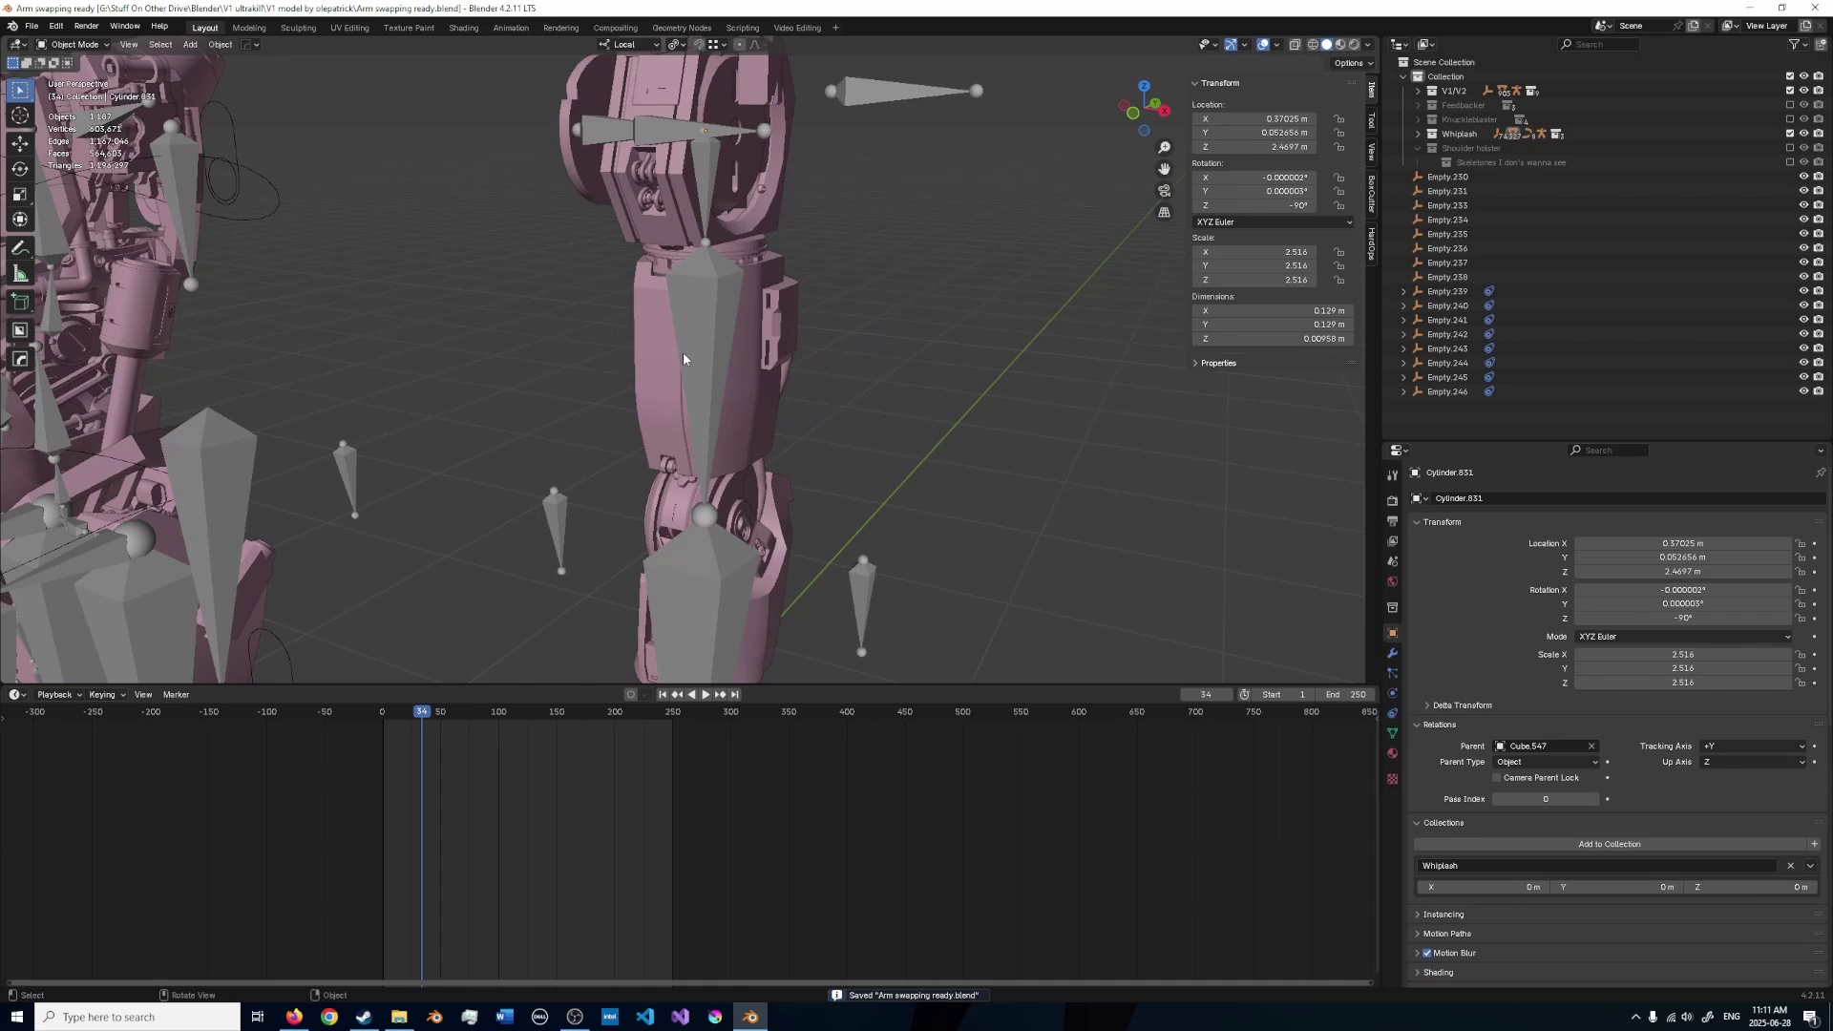
- Hide the Whiplash armature and try moving the upper arm shell Cube.843 to see what is parented to it
left_click(684, 360)
key("h")
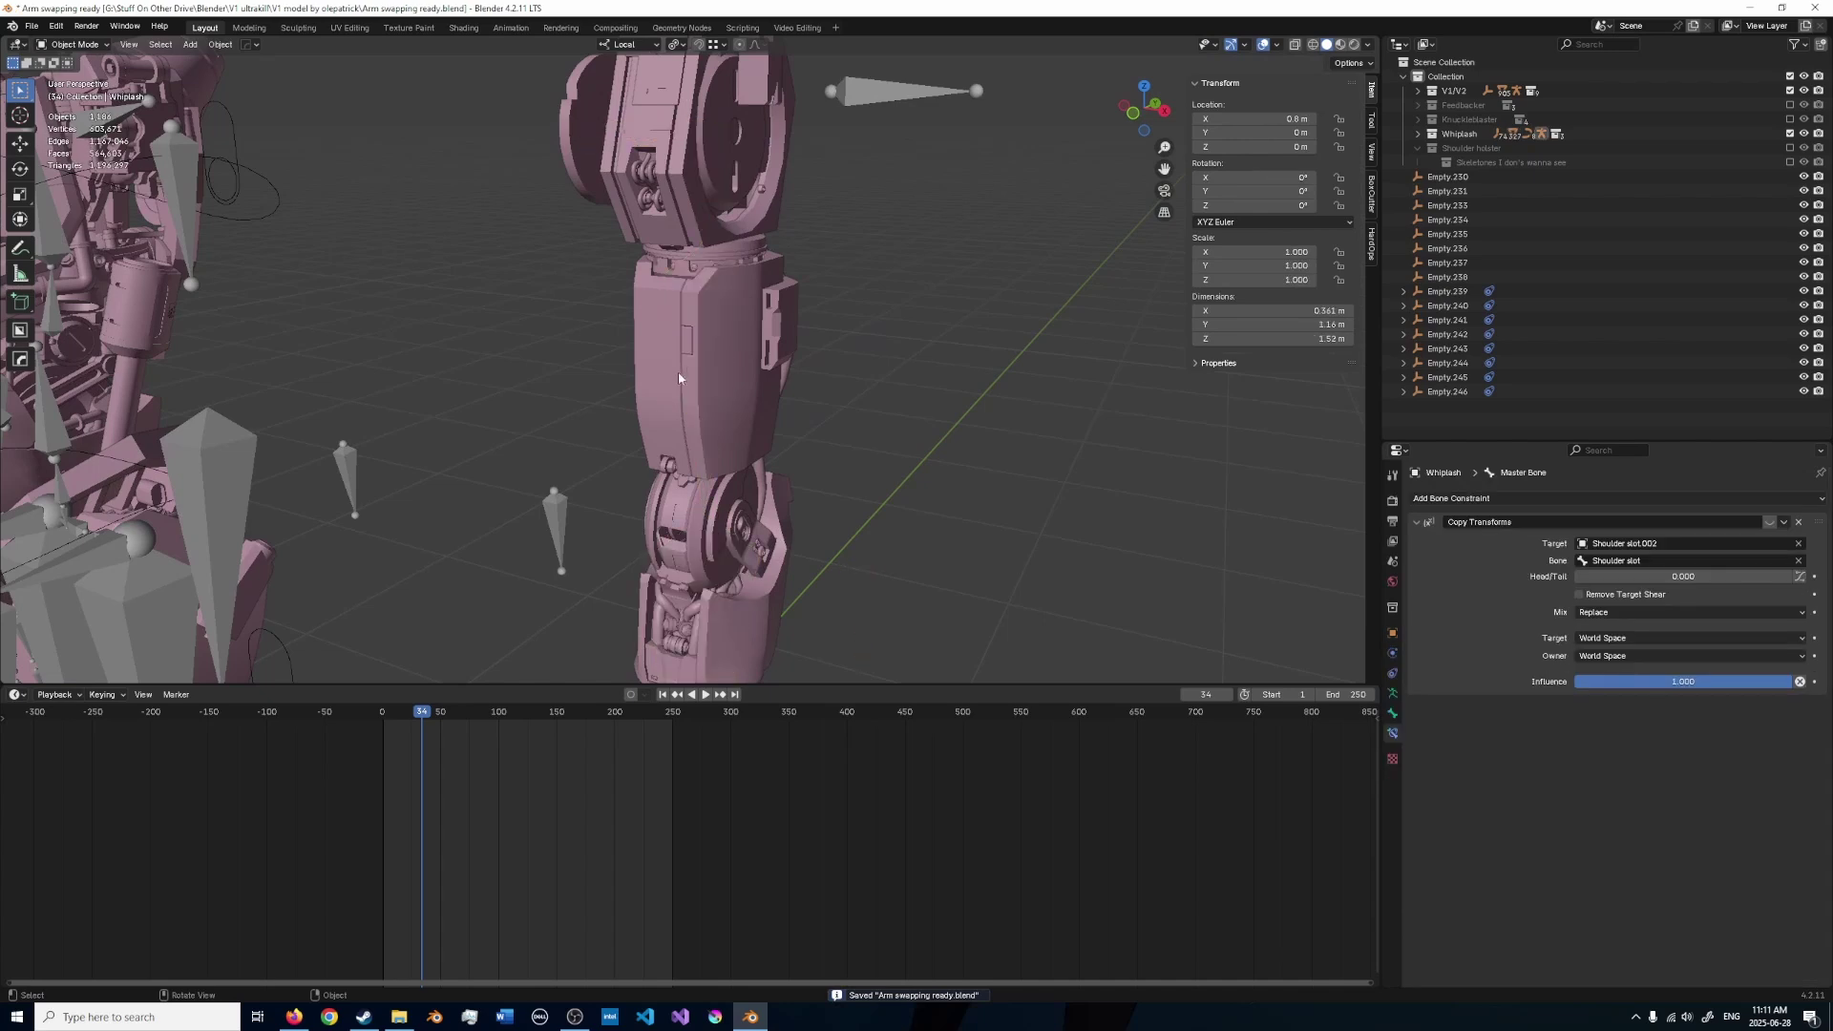
left_click(676, 382)
key("g")
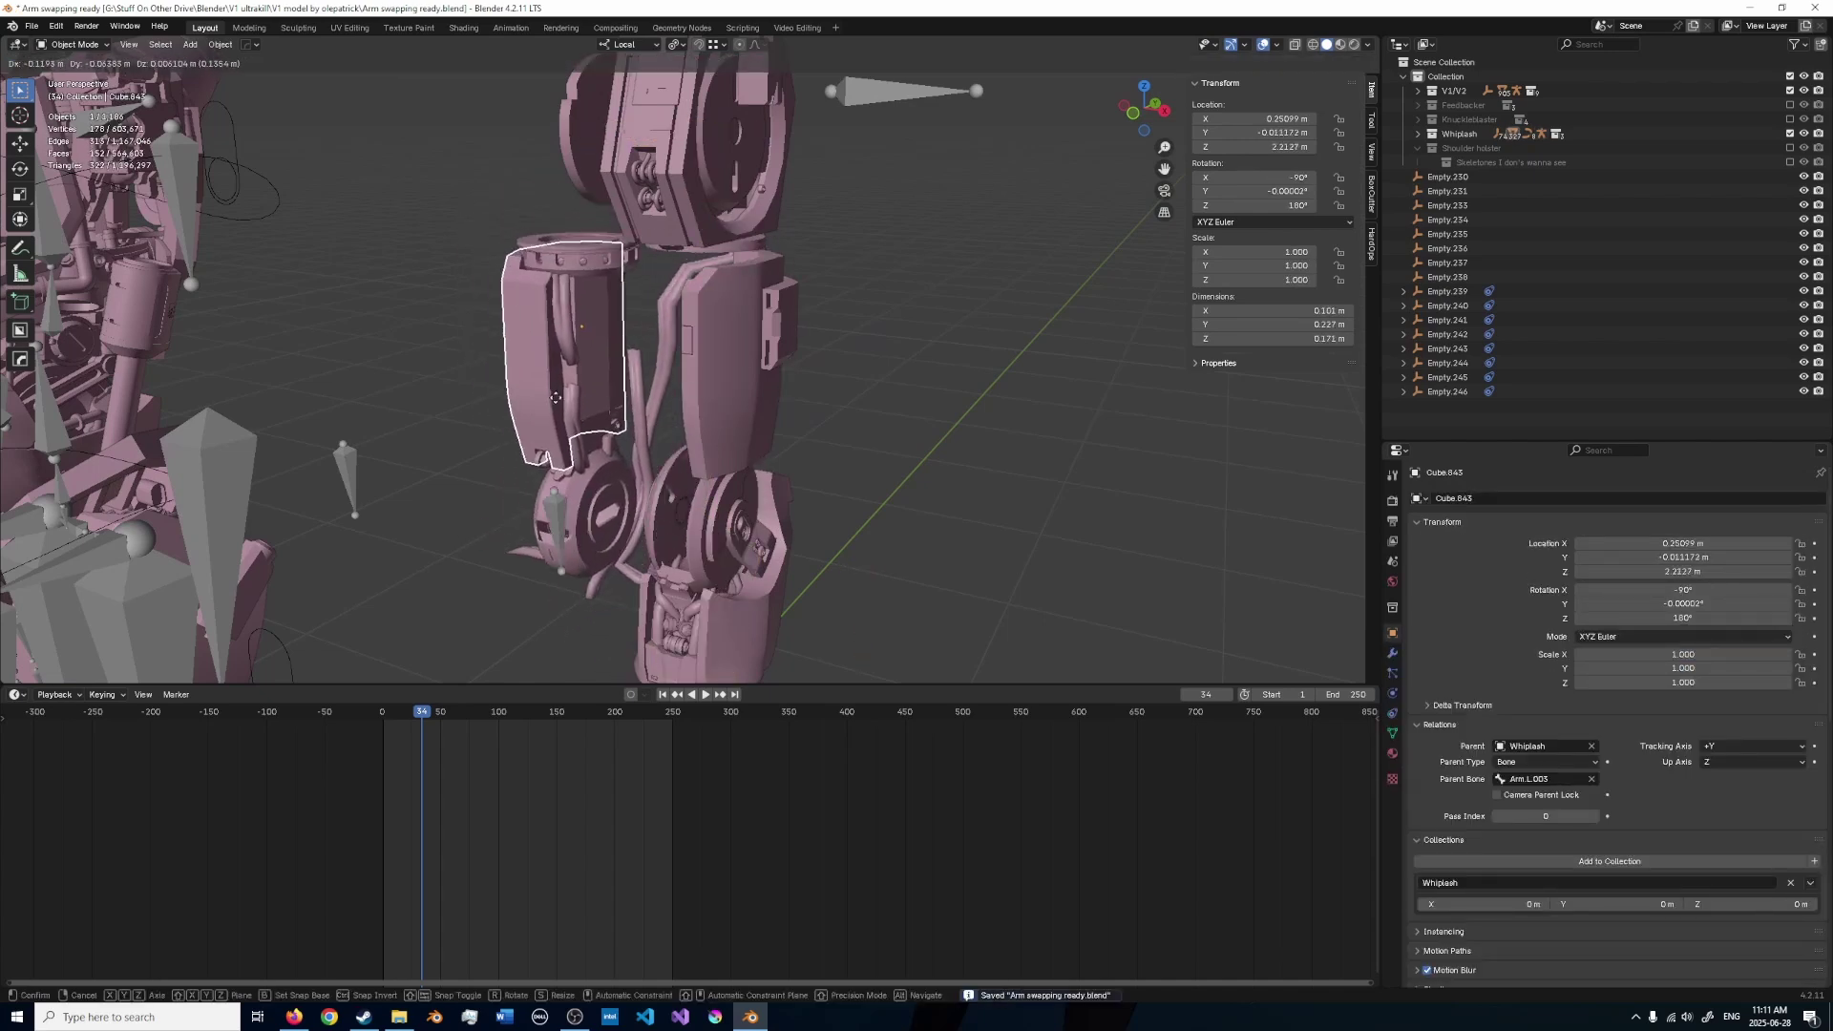
left_click(392, 331)
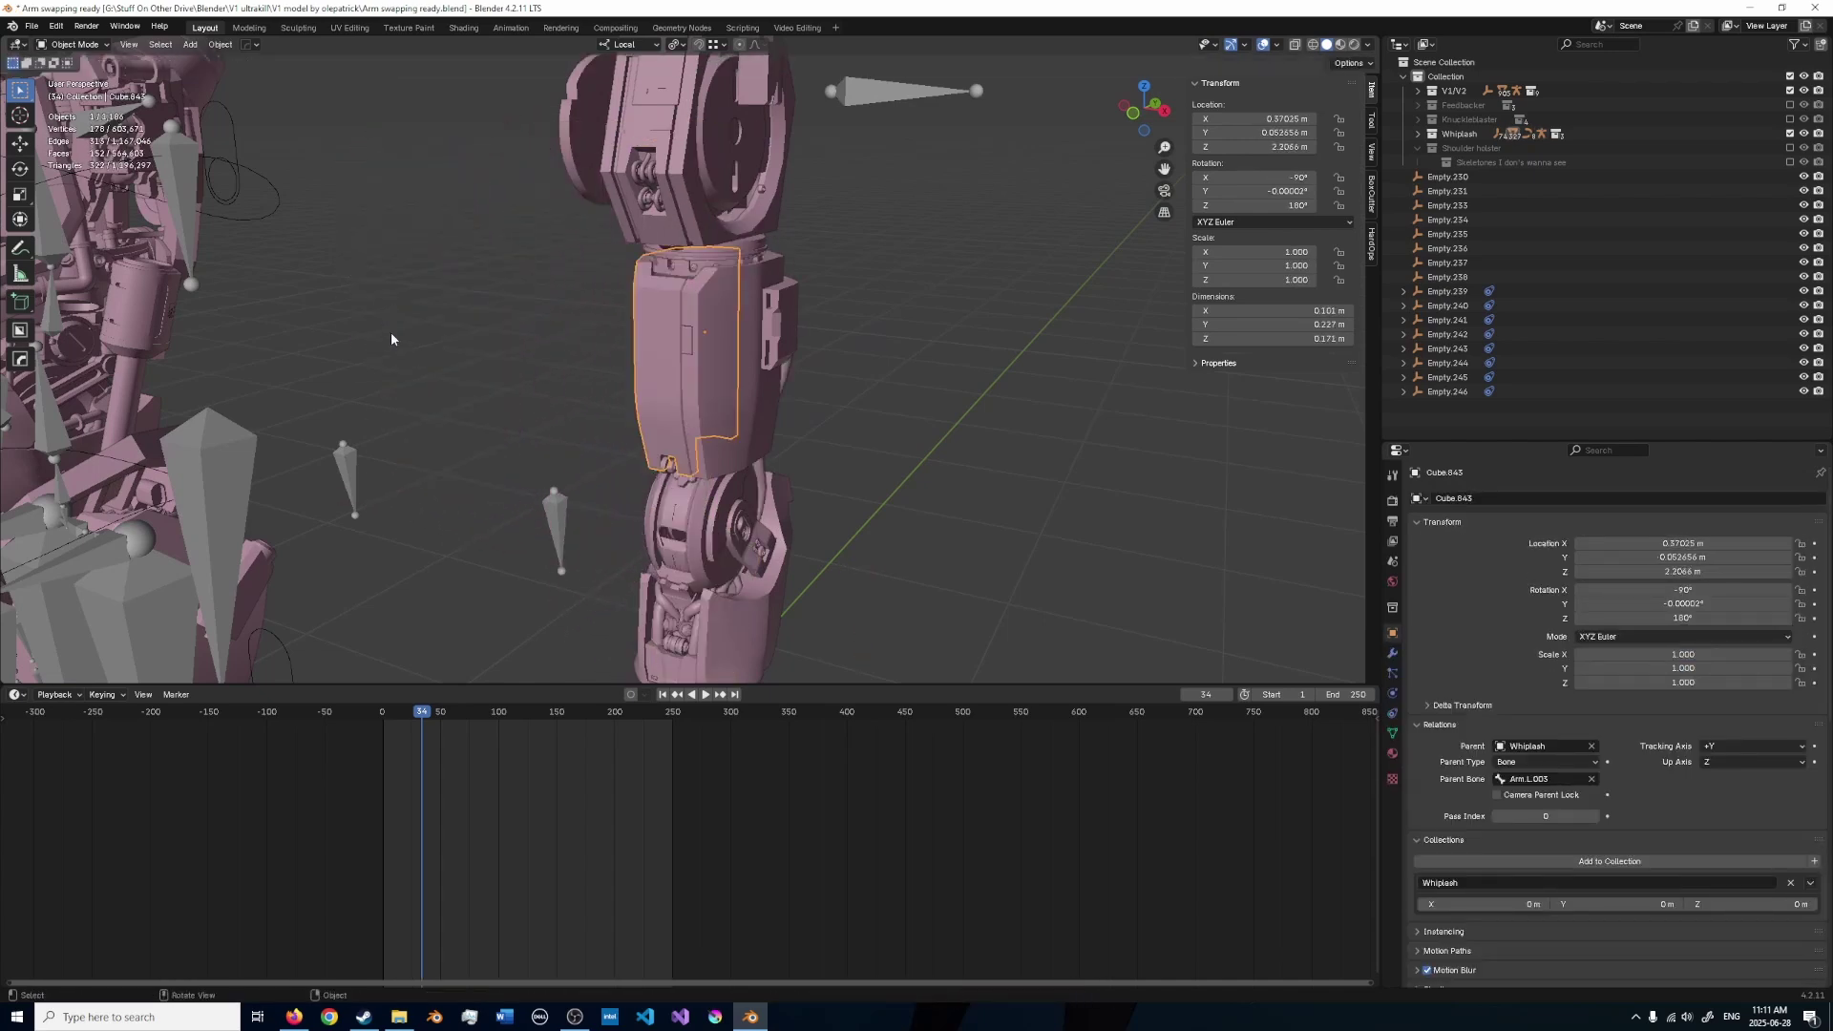
- Delete the leftover cable curves and surrounding detail parts attached to the Whiplash upper arm
middle_click_drag(391, 330, 614, 459)
left_click(647, 457)
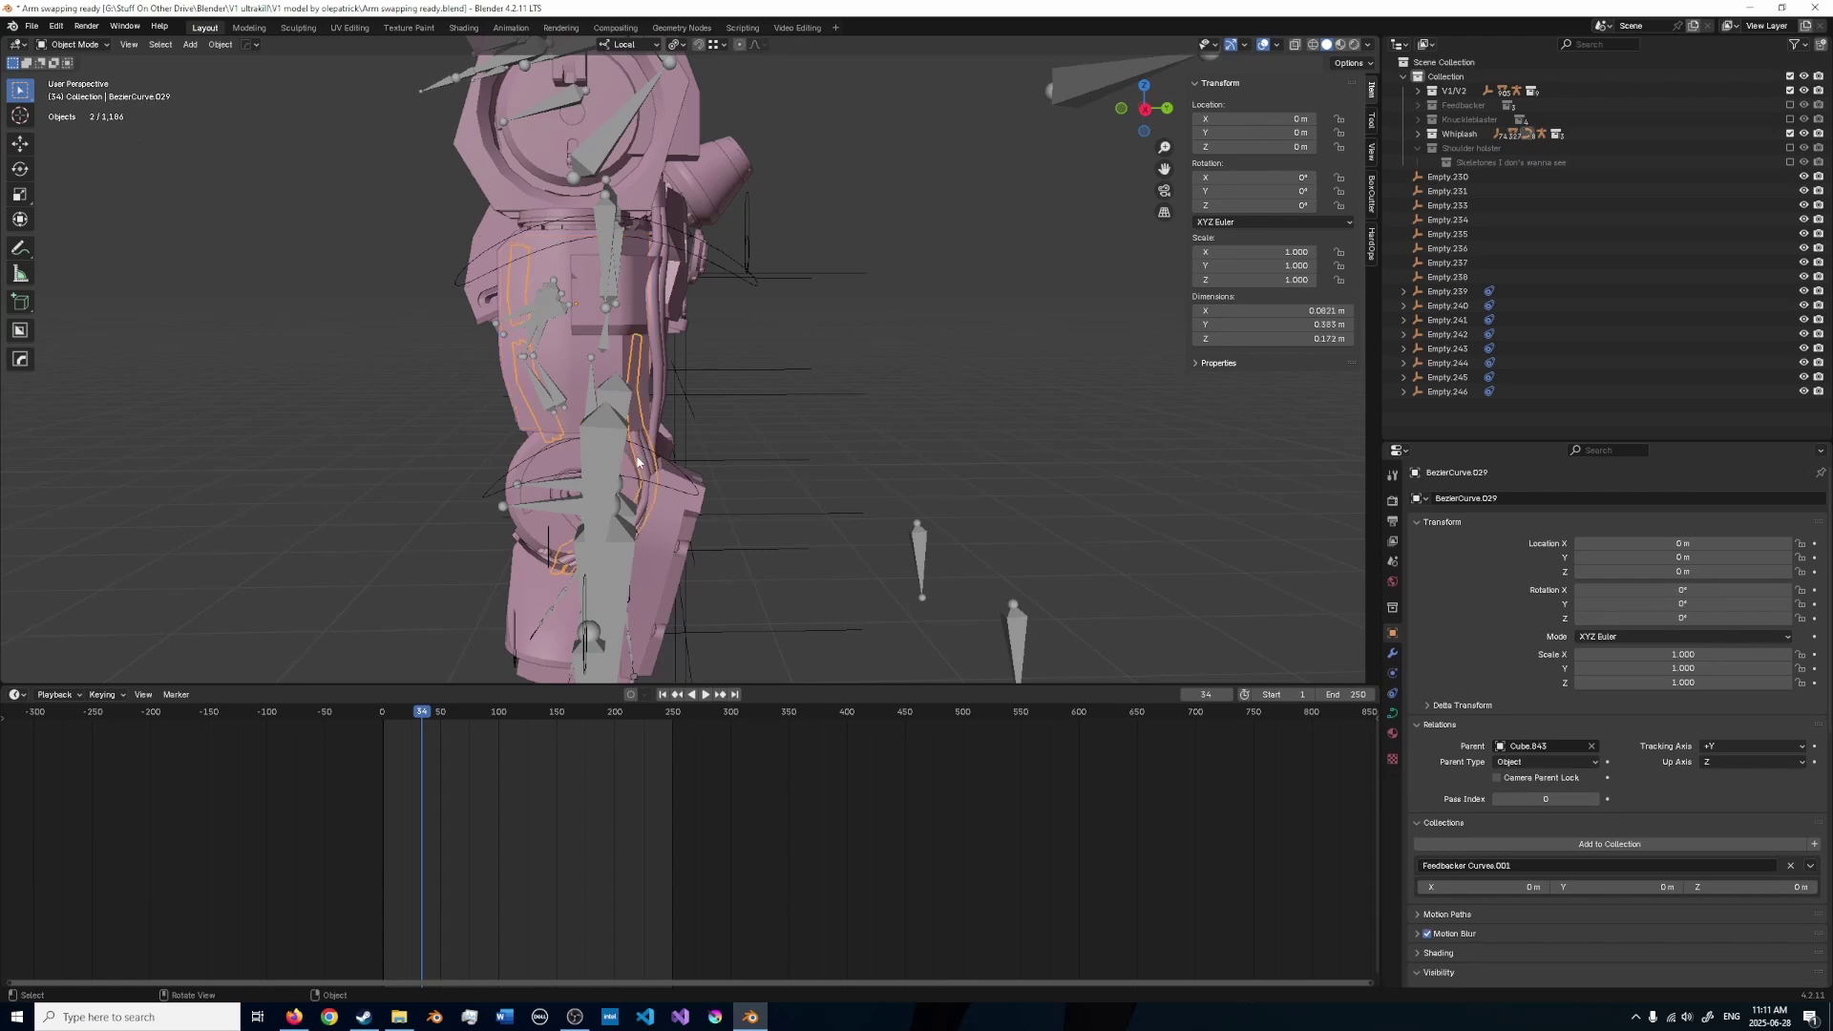
key("x")
left_click(647, 457)
middle_click_drag(642, 382, 840, 406)
left_click(810, 441)
key("g")
left_click(1070, 561)
left_click_drag(1105, 624, 881, 329)
key("x")
left_click(878, 331)
- Check the remaining upper arm parts by undoing and redoing the last change, and save the file
left_click(752, 203)
middle_click_drag(752, 203, 775, 205)
scroll(776, 204, "up", 2)
middle_click_drag(792, 172, 789, 335, "shift")
key("ctrl+z")
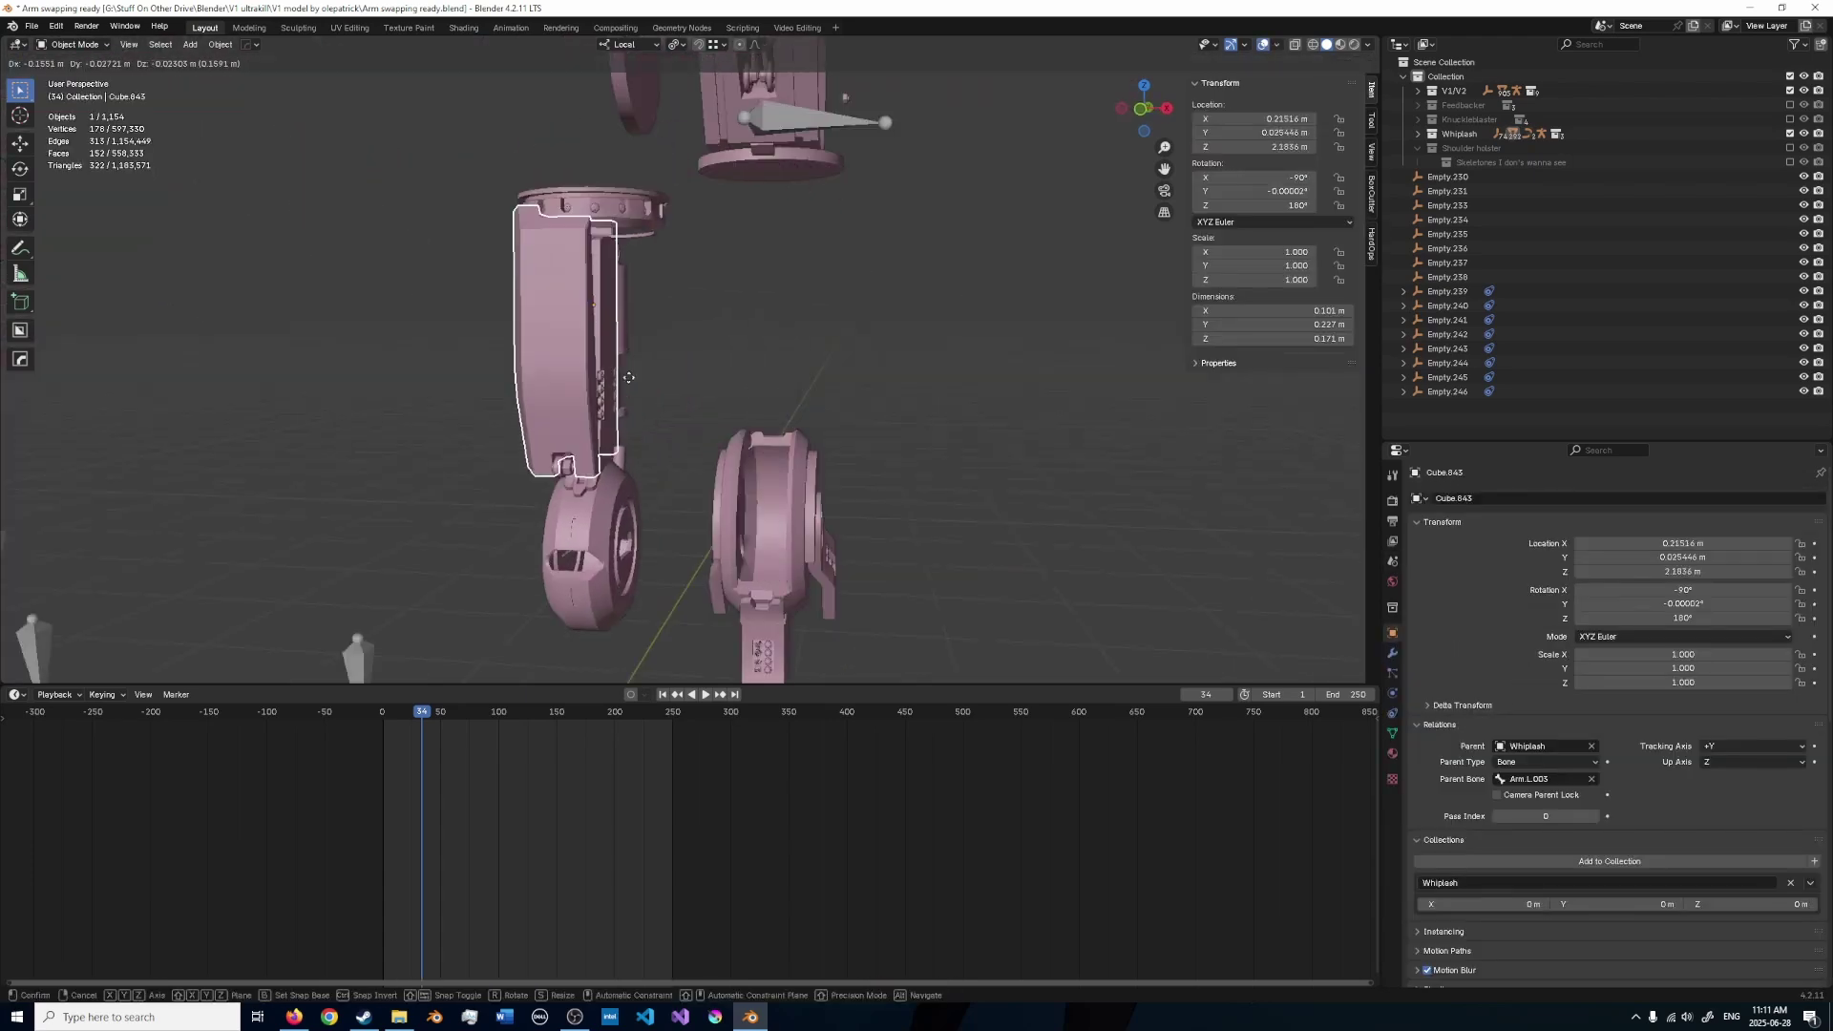
key("ctrl+shift+z")
key("ctrl+s")
- Add a cube and link its object data to the upper arm shell Cube.843
key("shift+a")
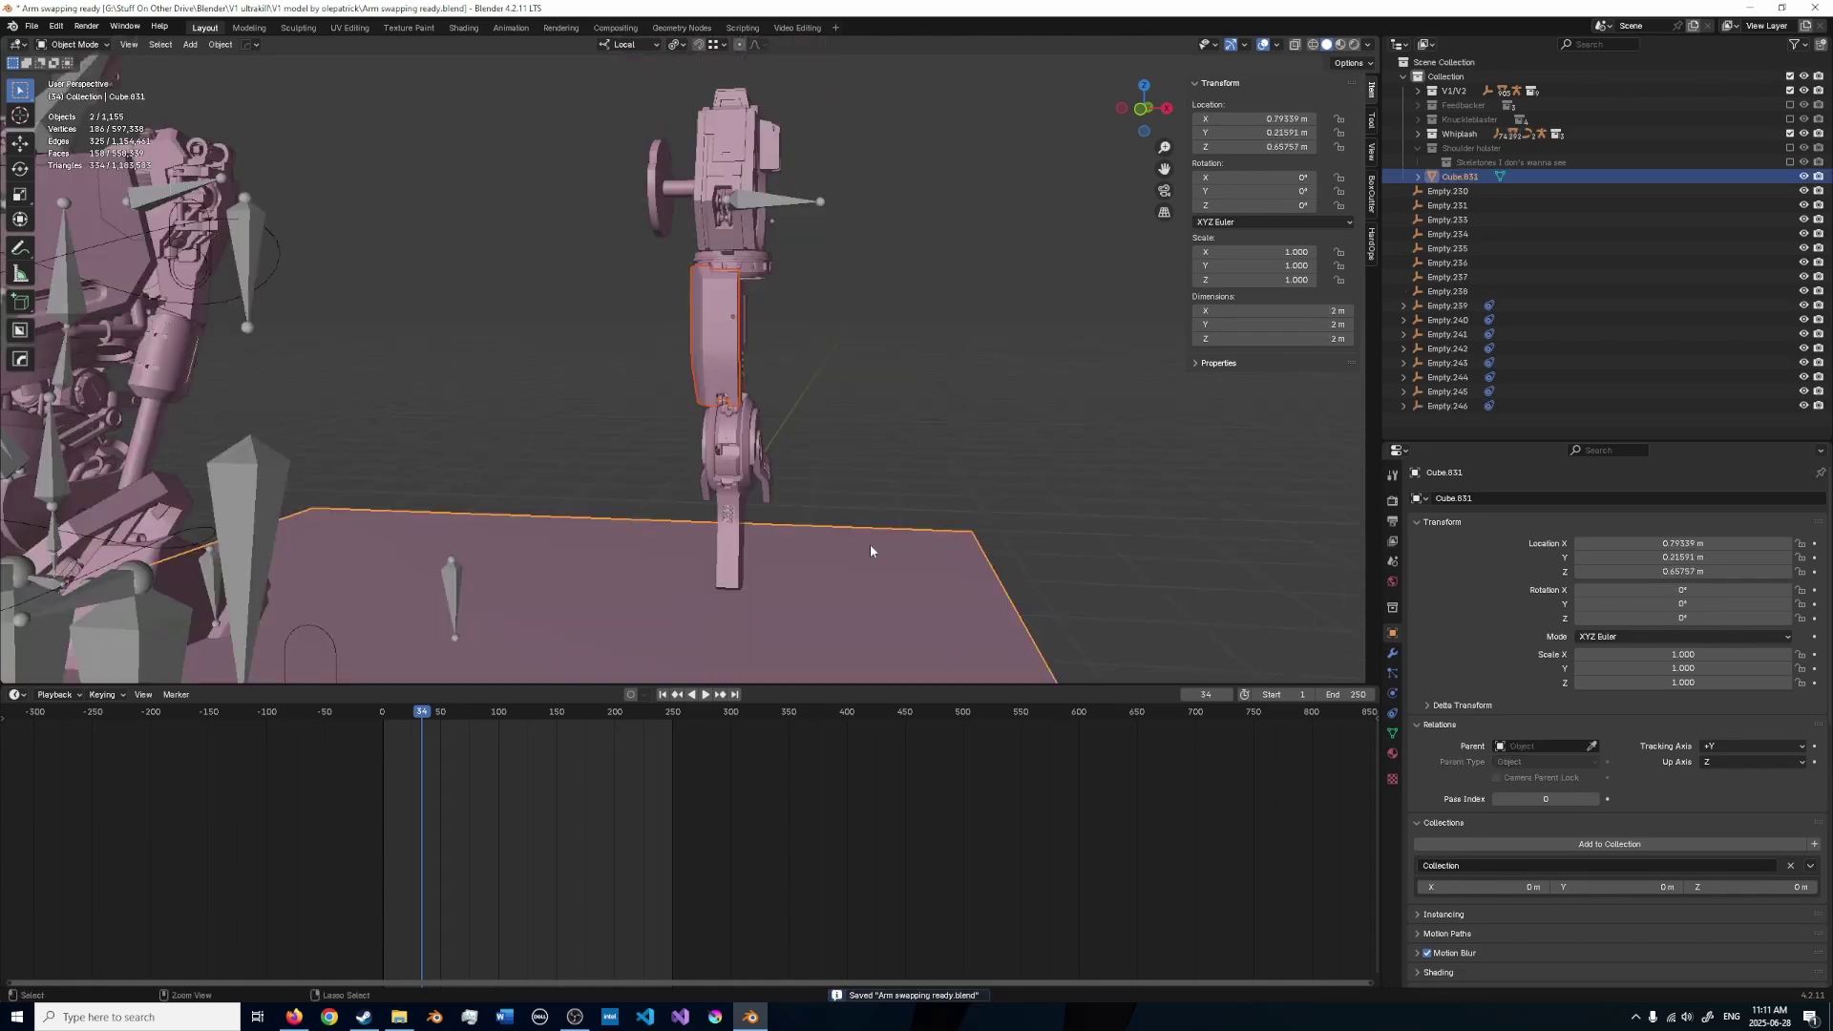
key("ctrl+l")
left_click(870, 549)
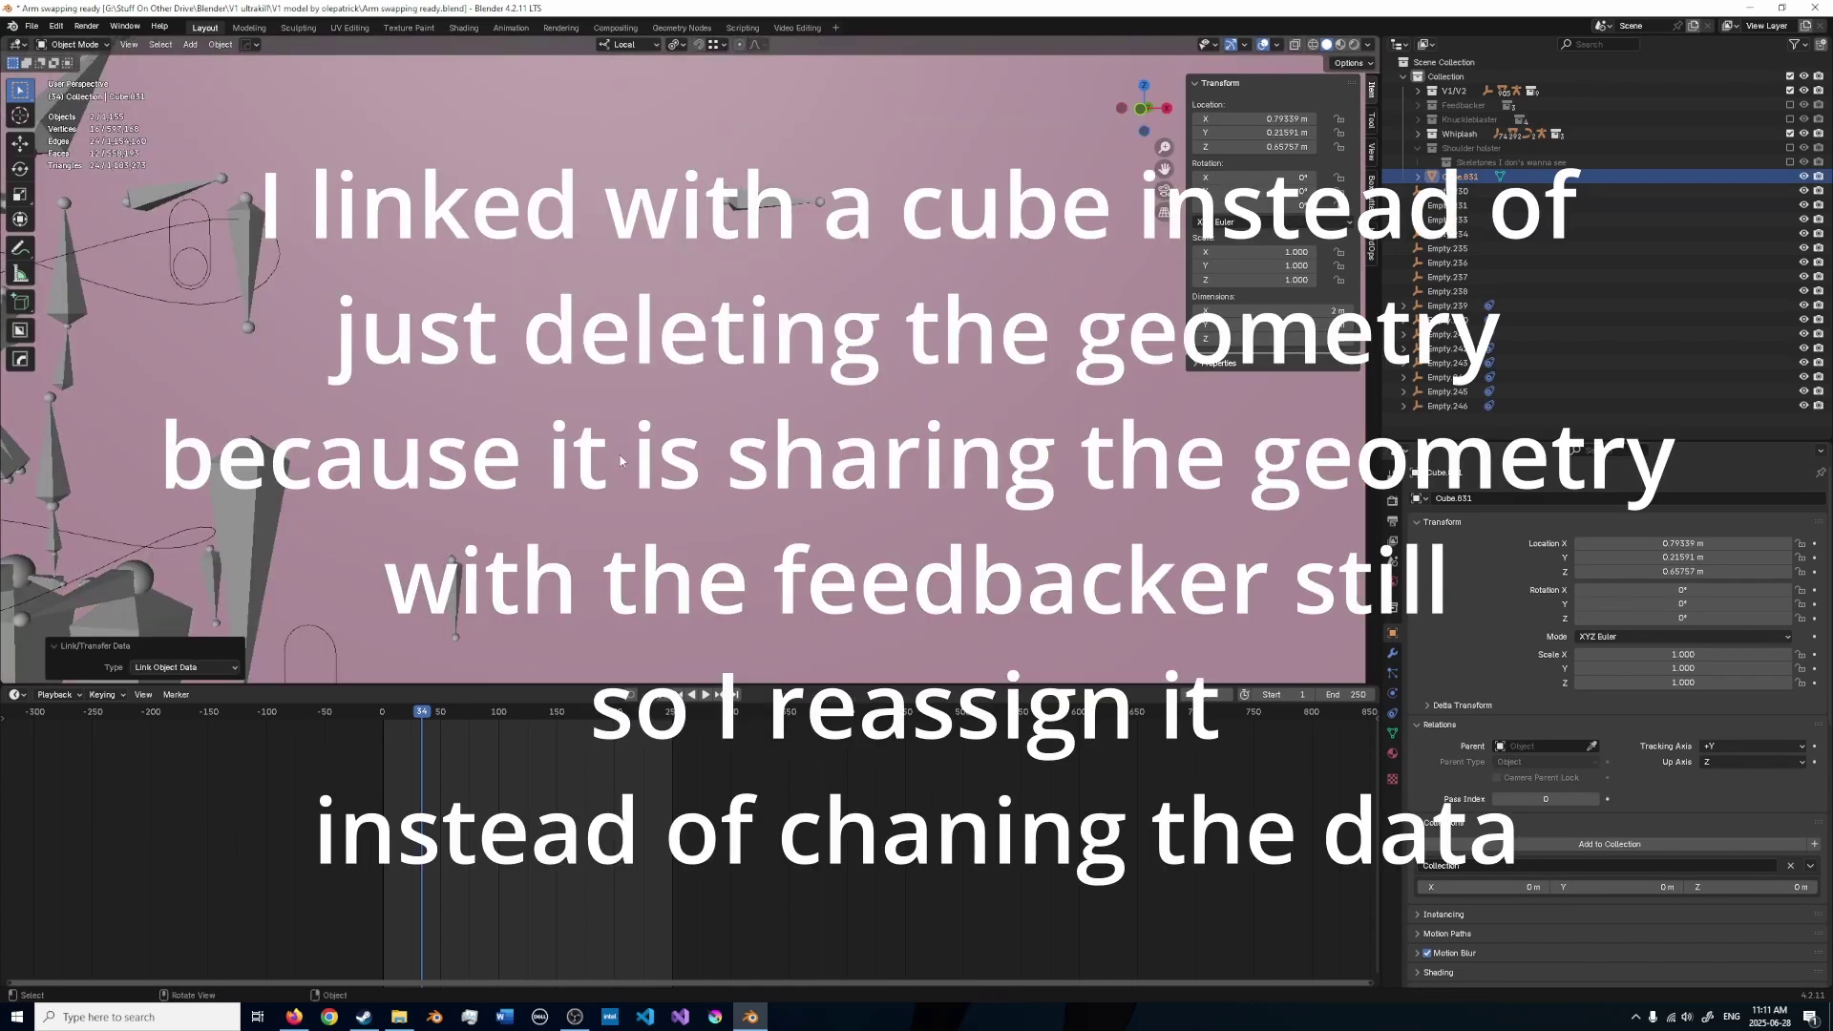
- Delete the helper cube Cube.831 from the scene
scroll(864, 554, "down", 6)
left_click(827, 573)
left_click(773, 580)
key("x")
left_click(775, 579)
- Scale down the linked cube mesh of Cube.843 in Edit Mode to roughly the upper arm's size
left_click(804, 454)
key("Tab")
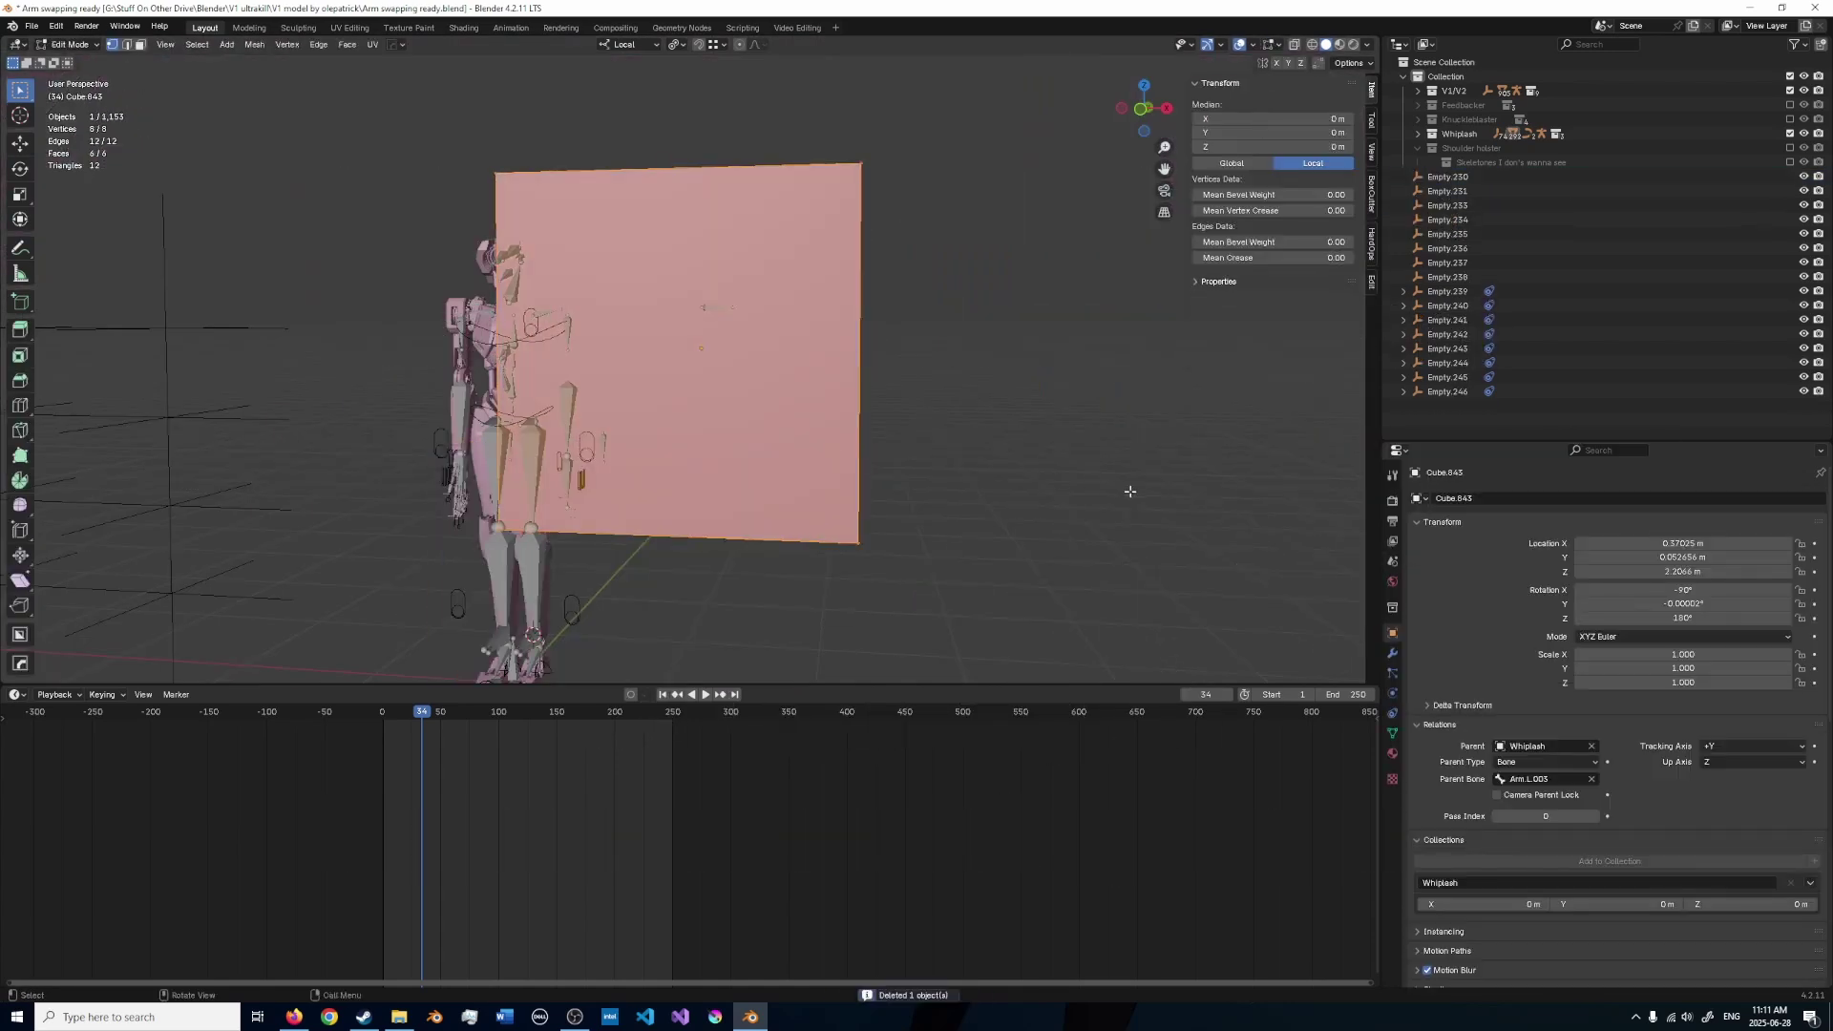
key("s")
left_click(840, 397)
scroll(1051, 477, "up", 5)
key("s")
left_click(830, 408)
scroll(955, 430, "up", 7)
key("s")
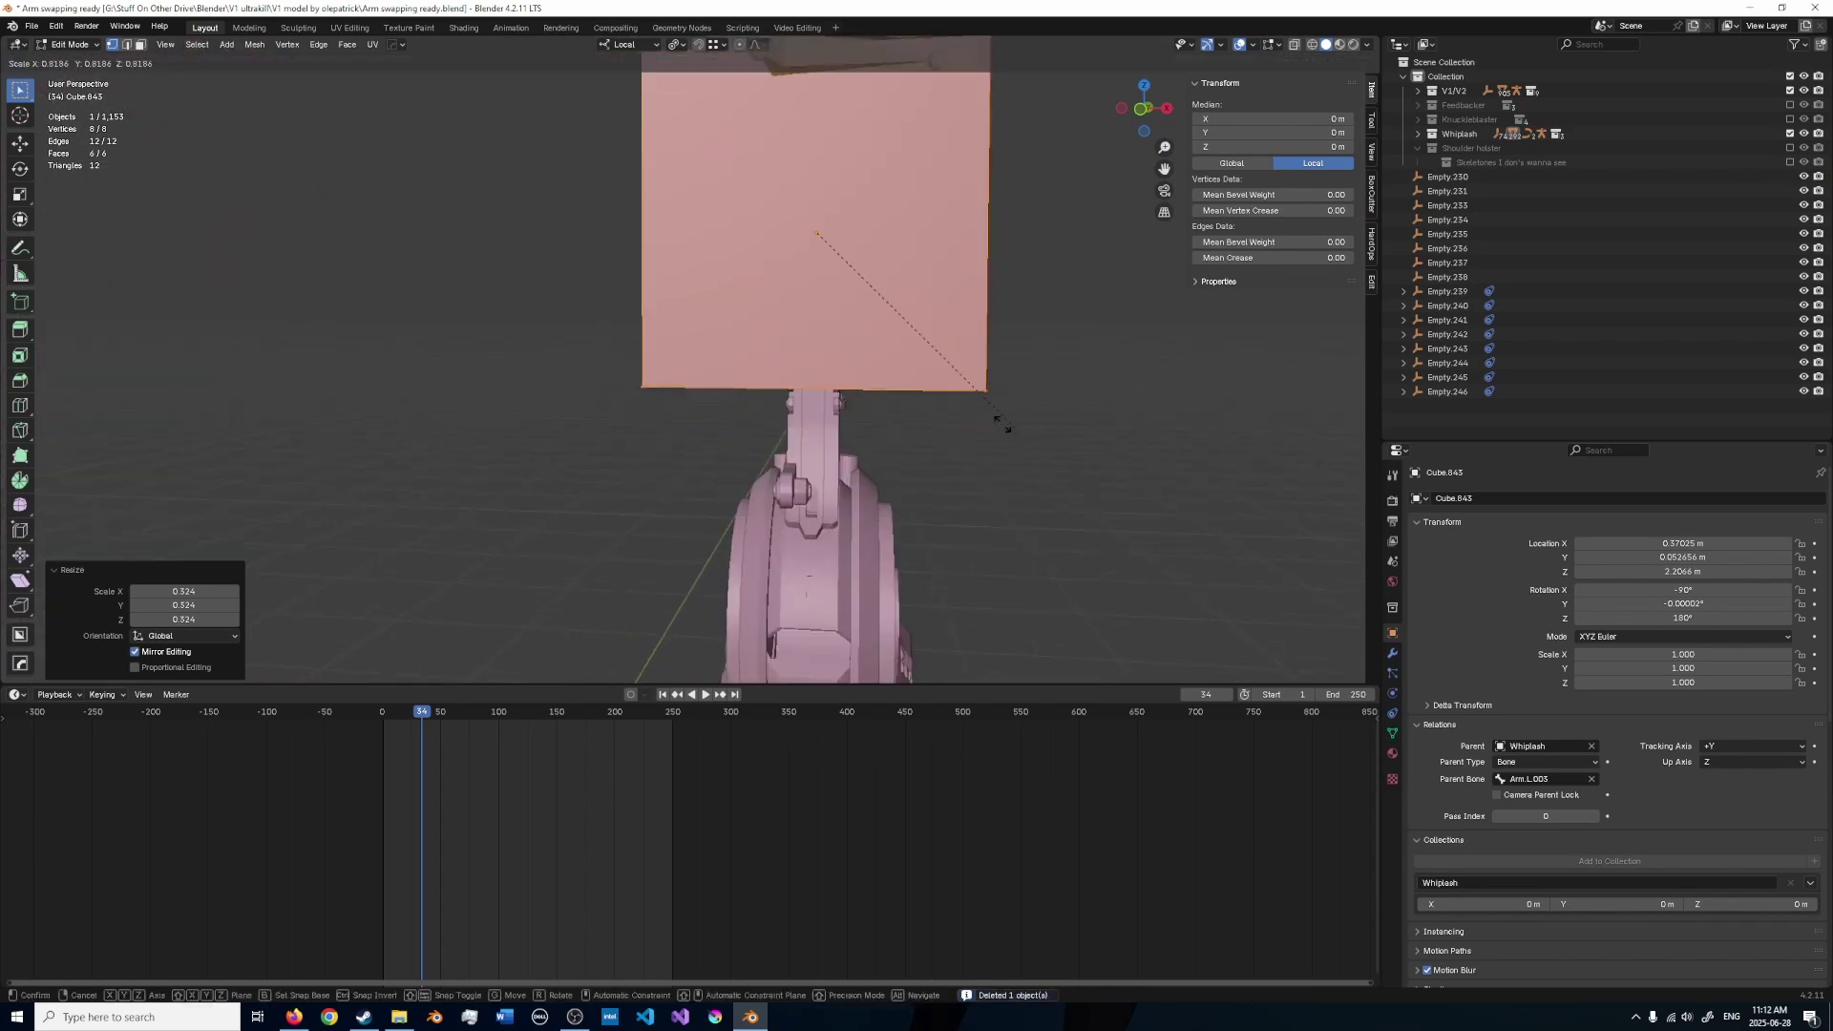
left_click(886, 300)
- Scale the upper arm cube mesh along the Y axis to fit between the neighbouring arm parts
scroll(888, 315, "down", 4)
middle_click_drag(922, 368, 807, 376)
scroll(853, 374, "up", 9)
scroll(852, 374, "down", 4)
scroll(807, 376, "down", 3)
key("s")
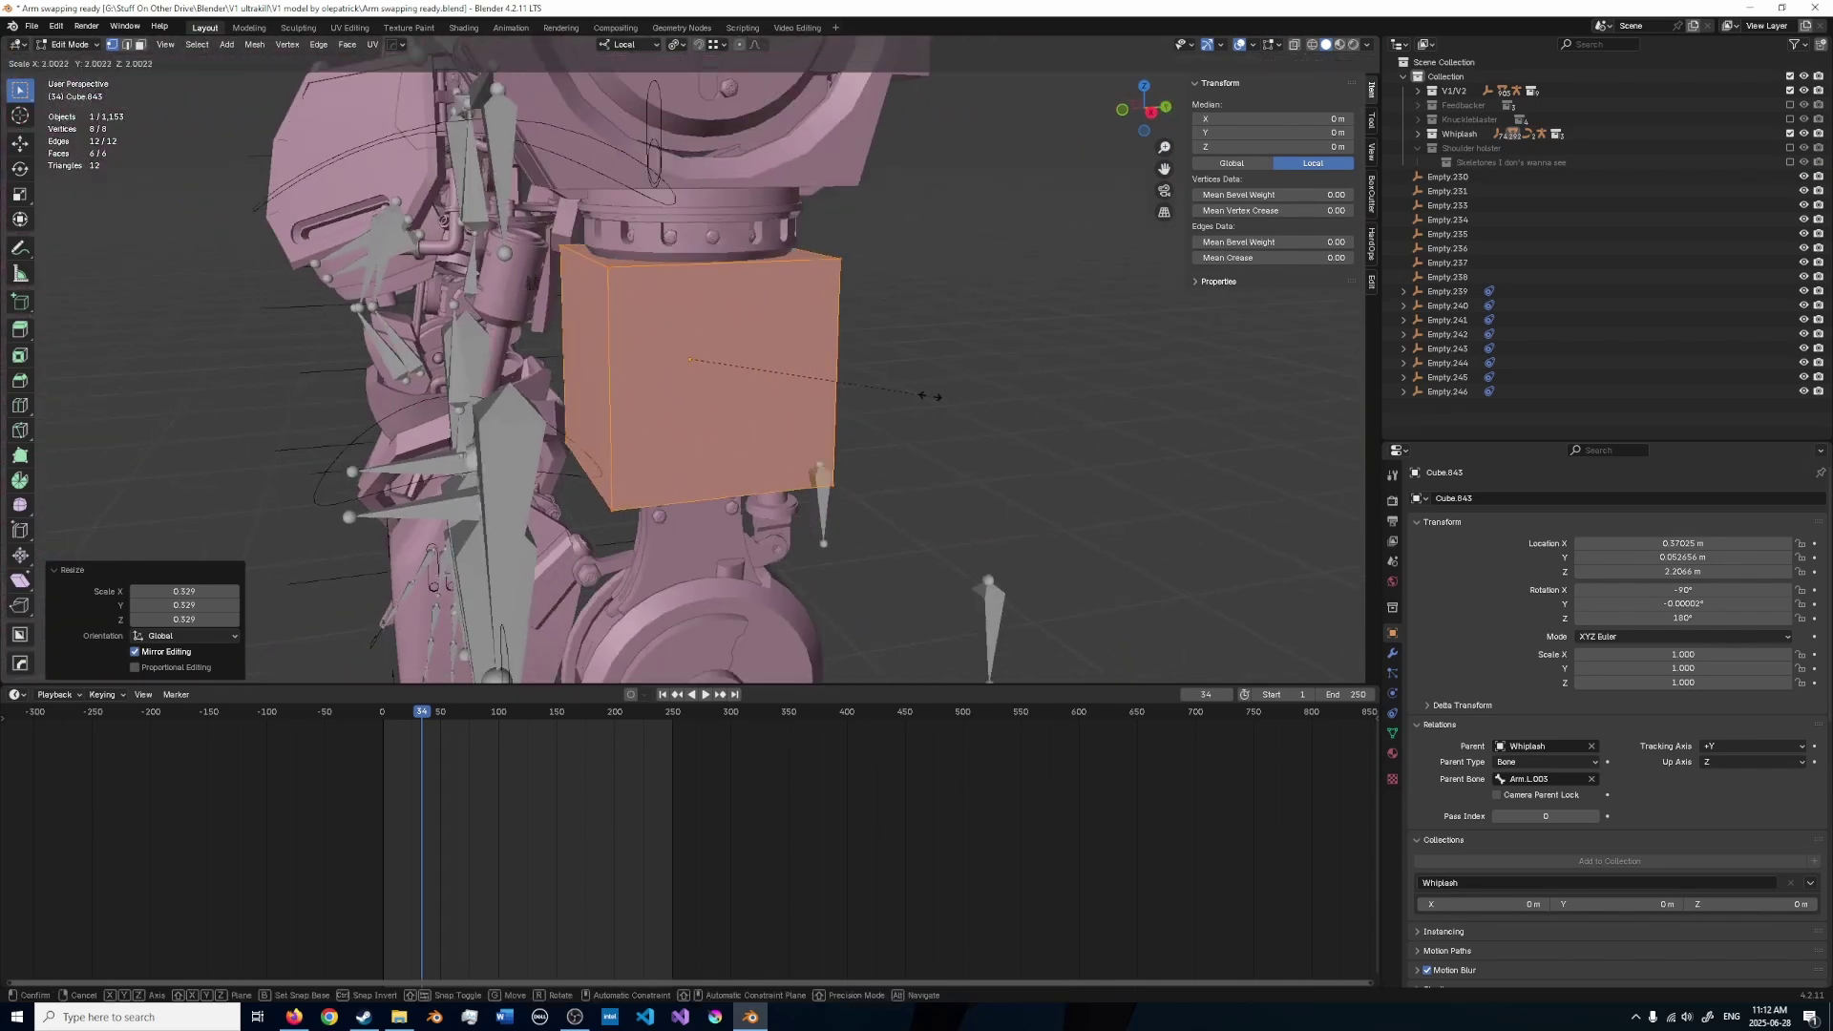
key("y")
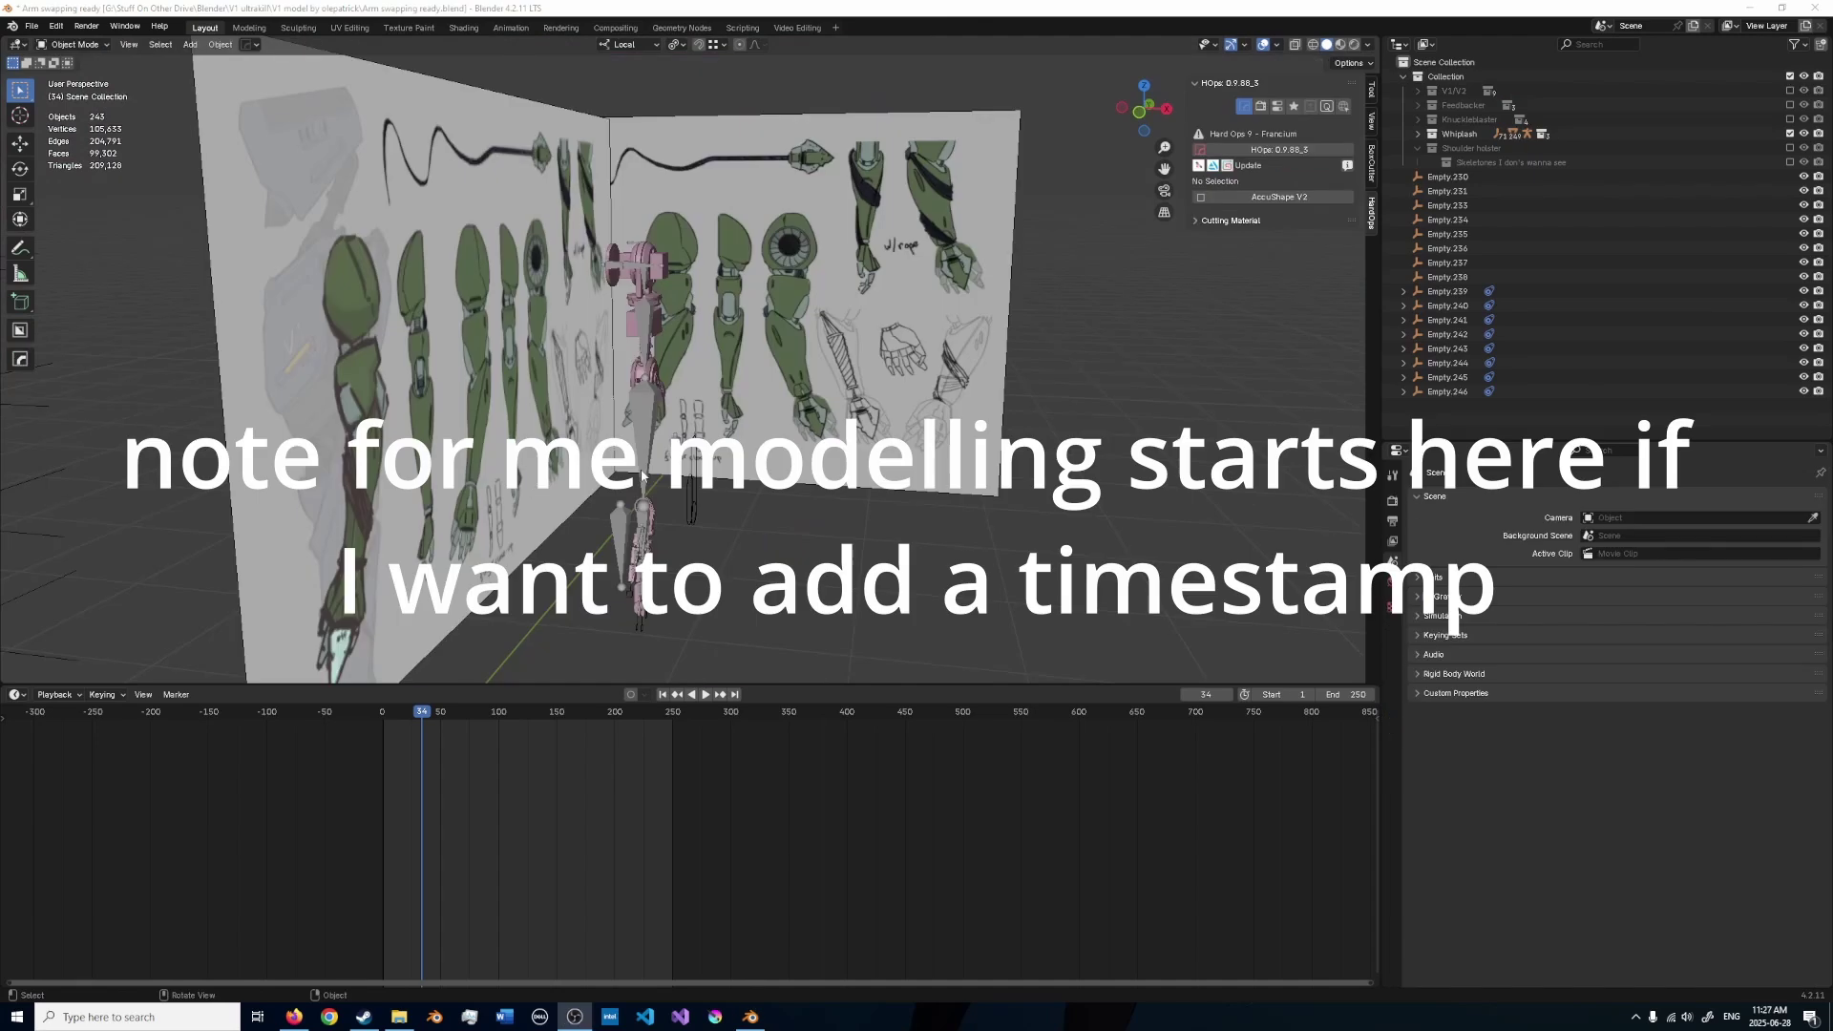
- Sketch a pointed blade outline and surrounding strokes over the hand reference with the Annotate tool in front view
middle_click_drag(644, 473, 696, 309)
key("KP_1")
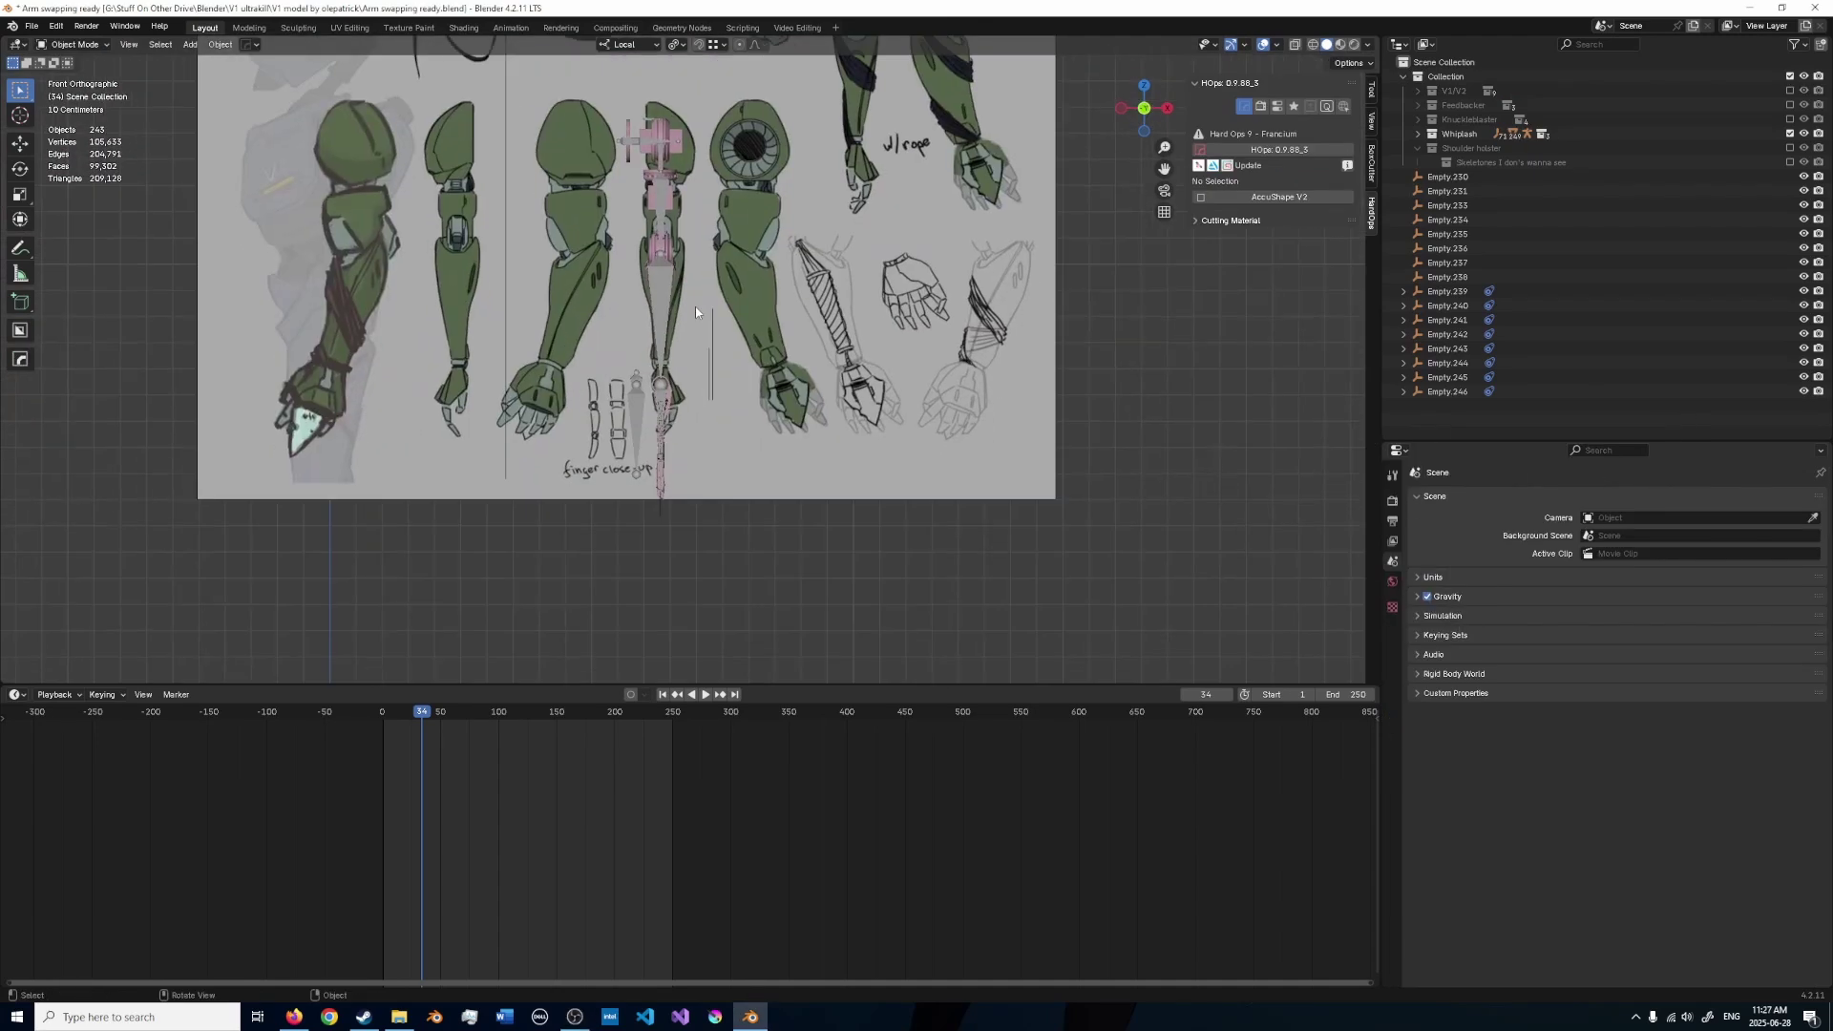
scroll(695, 311, "up", 2)
left_click(21, 246)
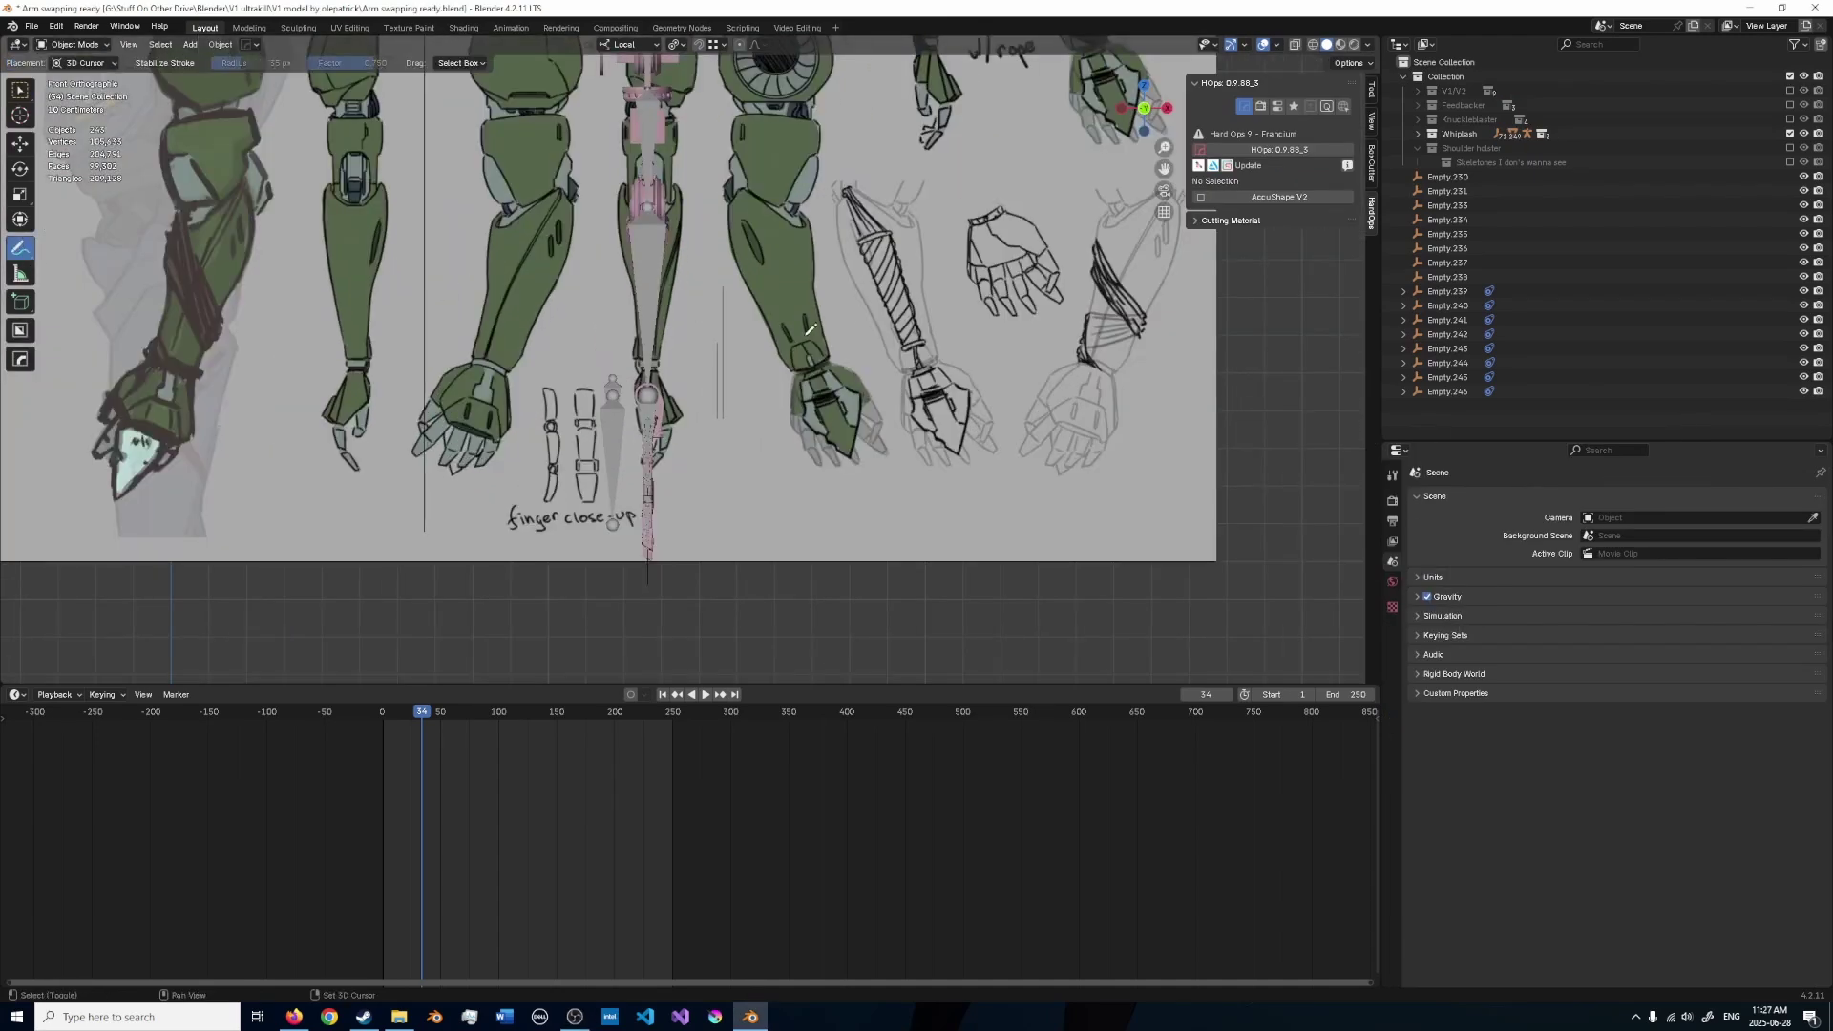
middle_click_drag(824, 406, 722, 414, "shift")
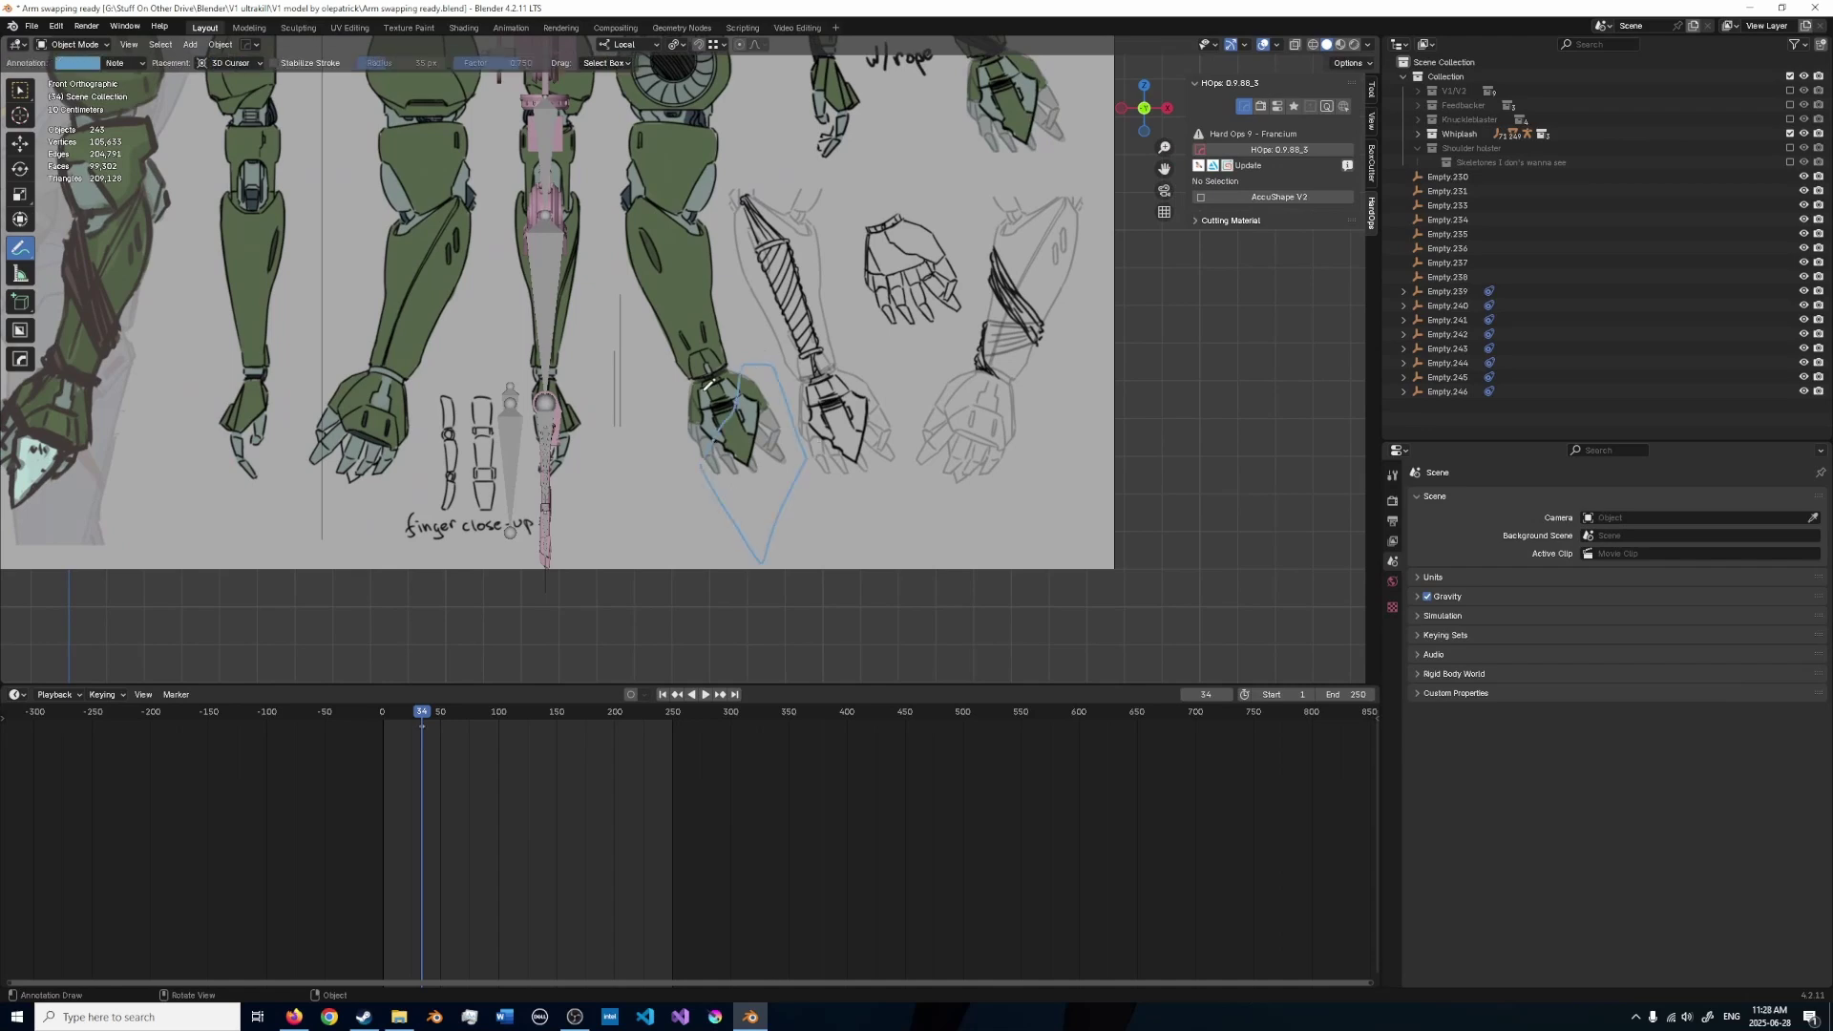
mouse_move(698, 356)
left_mouse_down()
mouse_move(679, 472)
mouse_move(736, 309)
left_mouse_up()
left_click_drag(810, 342, 764, 431)
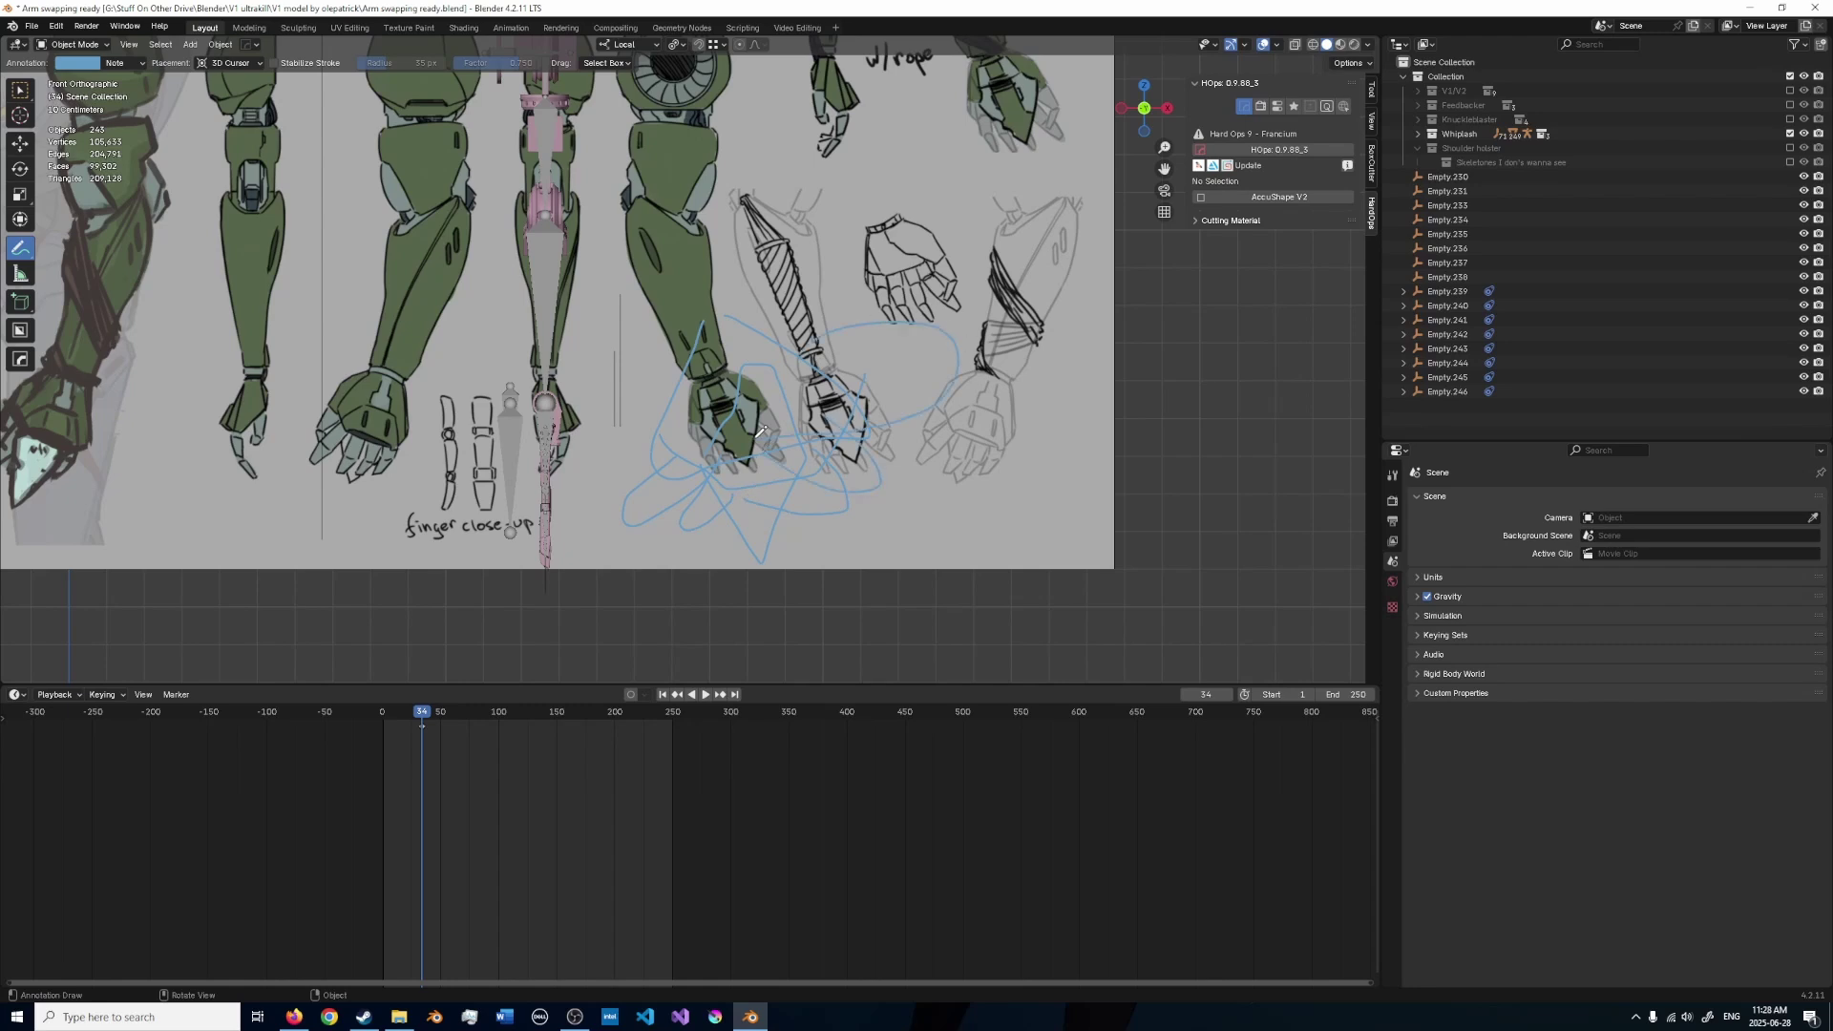
- Undo the annotation strokes around the blade outline and draw a new stroke over the hand reference
key("ctrl+z")
key("ctrl+z")
key("ctrl+z")
key("ctrl+z")
key("ctrl+z")
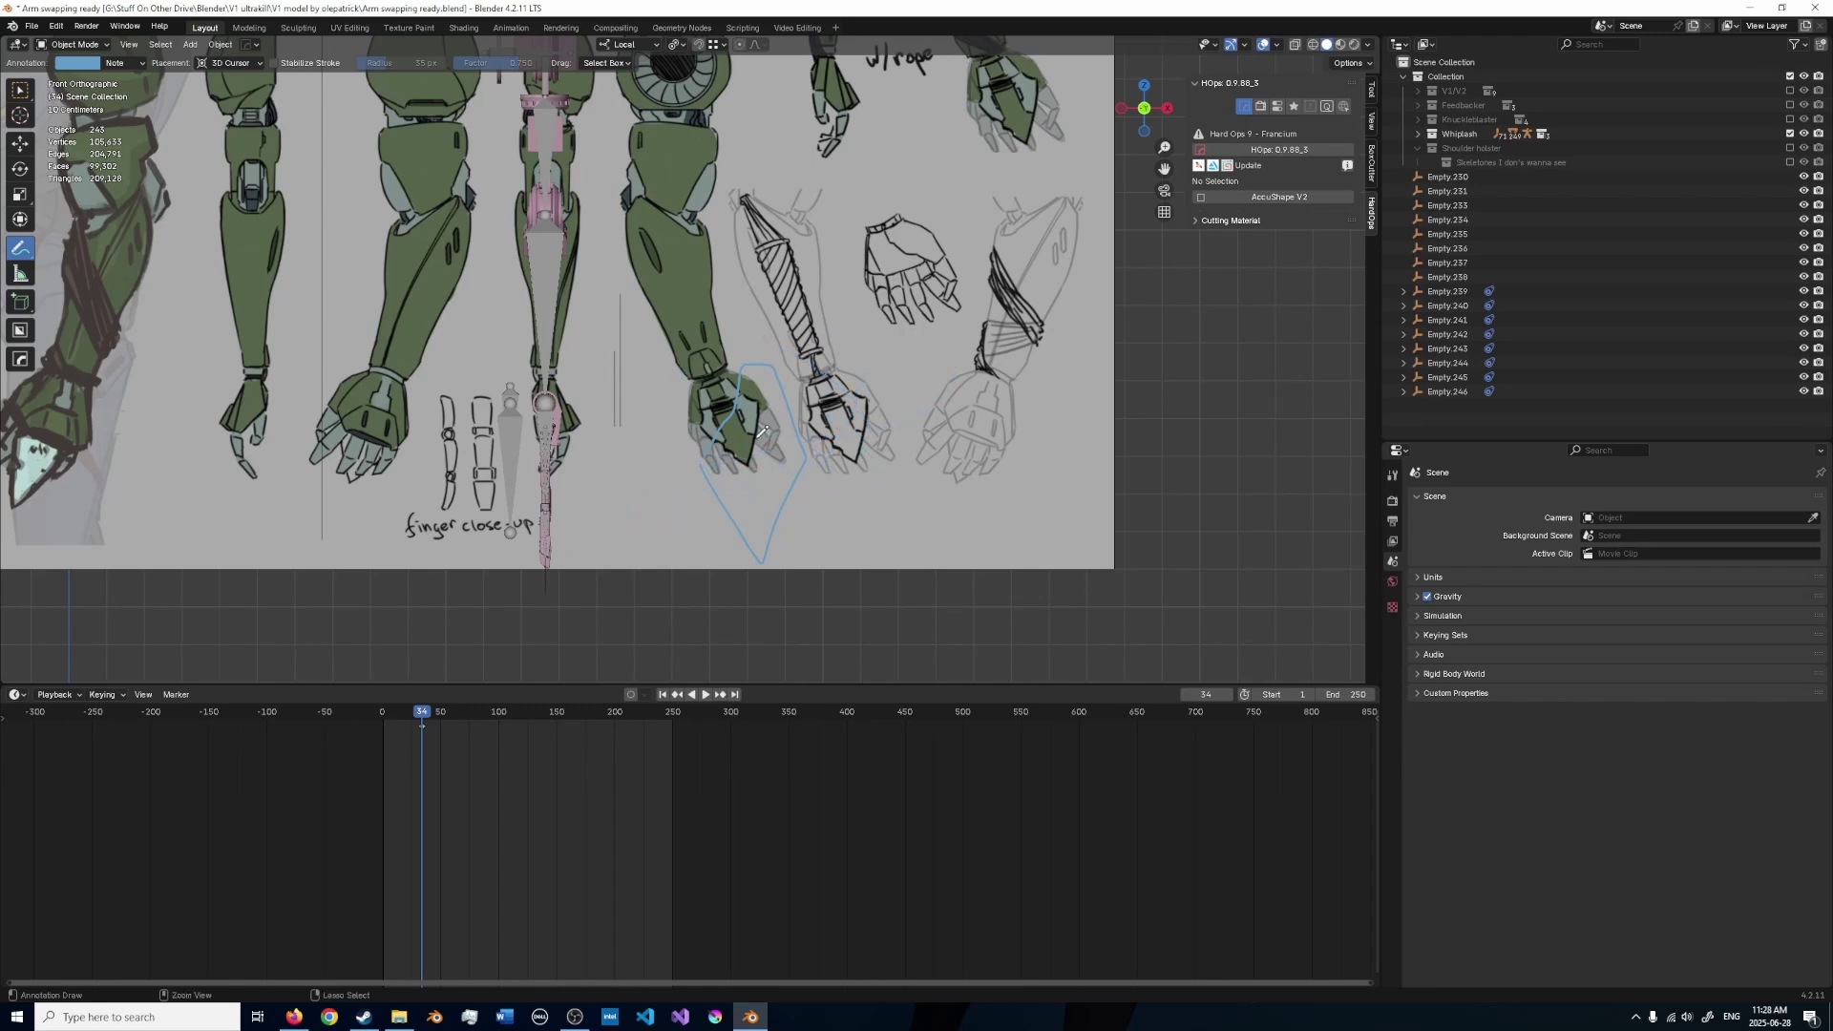
left_click_drag(750, 355, 747, 507)
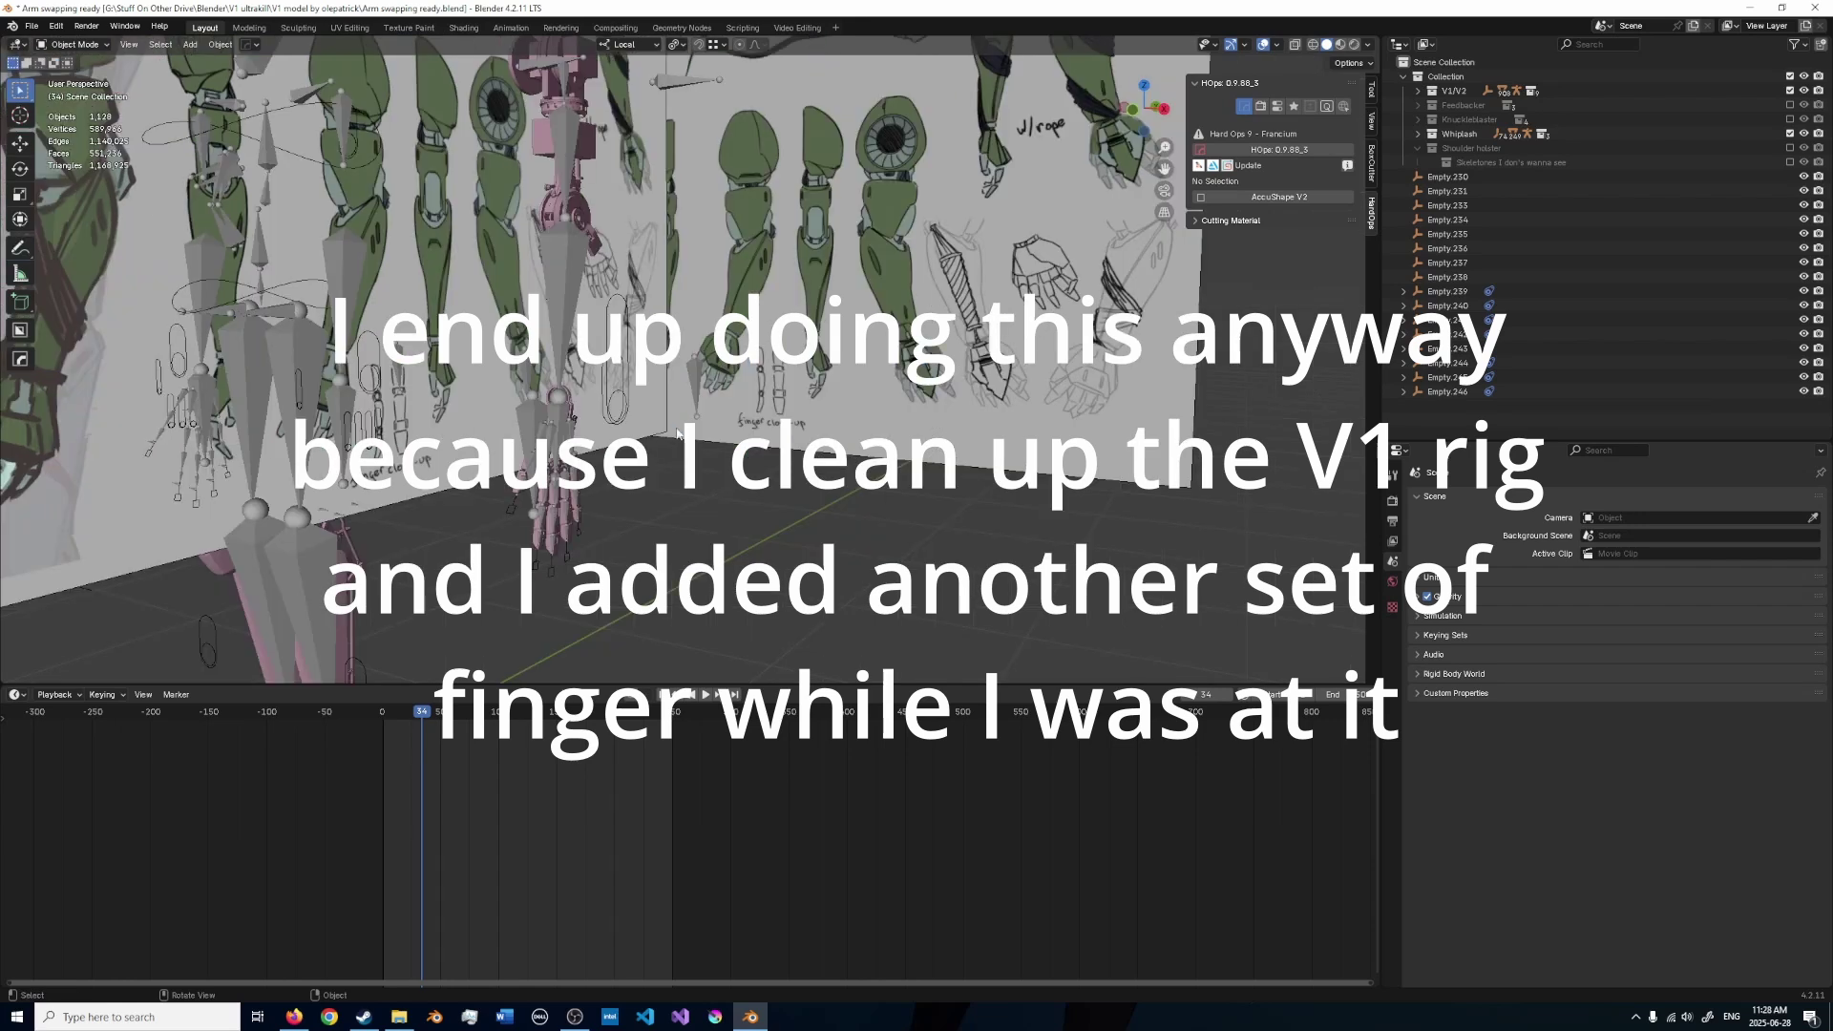
- Review the arm rig against the two reference sheets and save the file
mouse_move(731, 441)
middle_mouse_down()
mouse_move(805, 446)
mouse_move(764, 420)
mouse_move(731, 435)
mouse_move(726, 492)
mouse_move(754, 382)
mouse_move(720, 365)
mouse_move(752, 418)
middle_mouse_up()
scroll(788, 487, "down", 8)
scroll(741, 392, "up", 8)
key("ctrl+s")
scroll(720, 366, "up", 2)
scroll(750, 417, "down", 5)
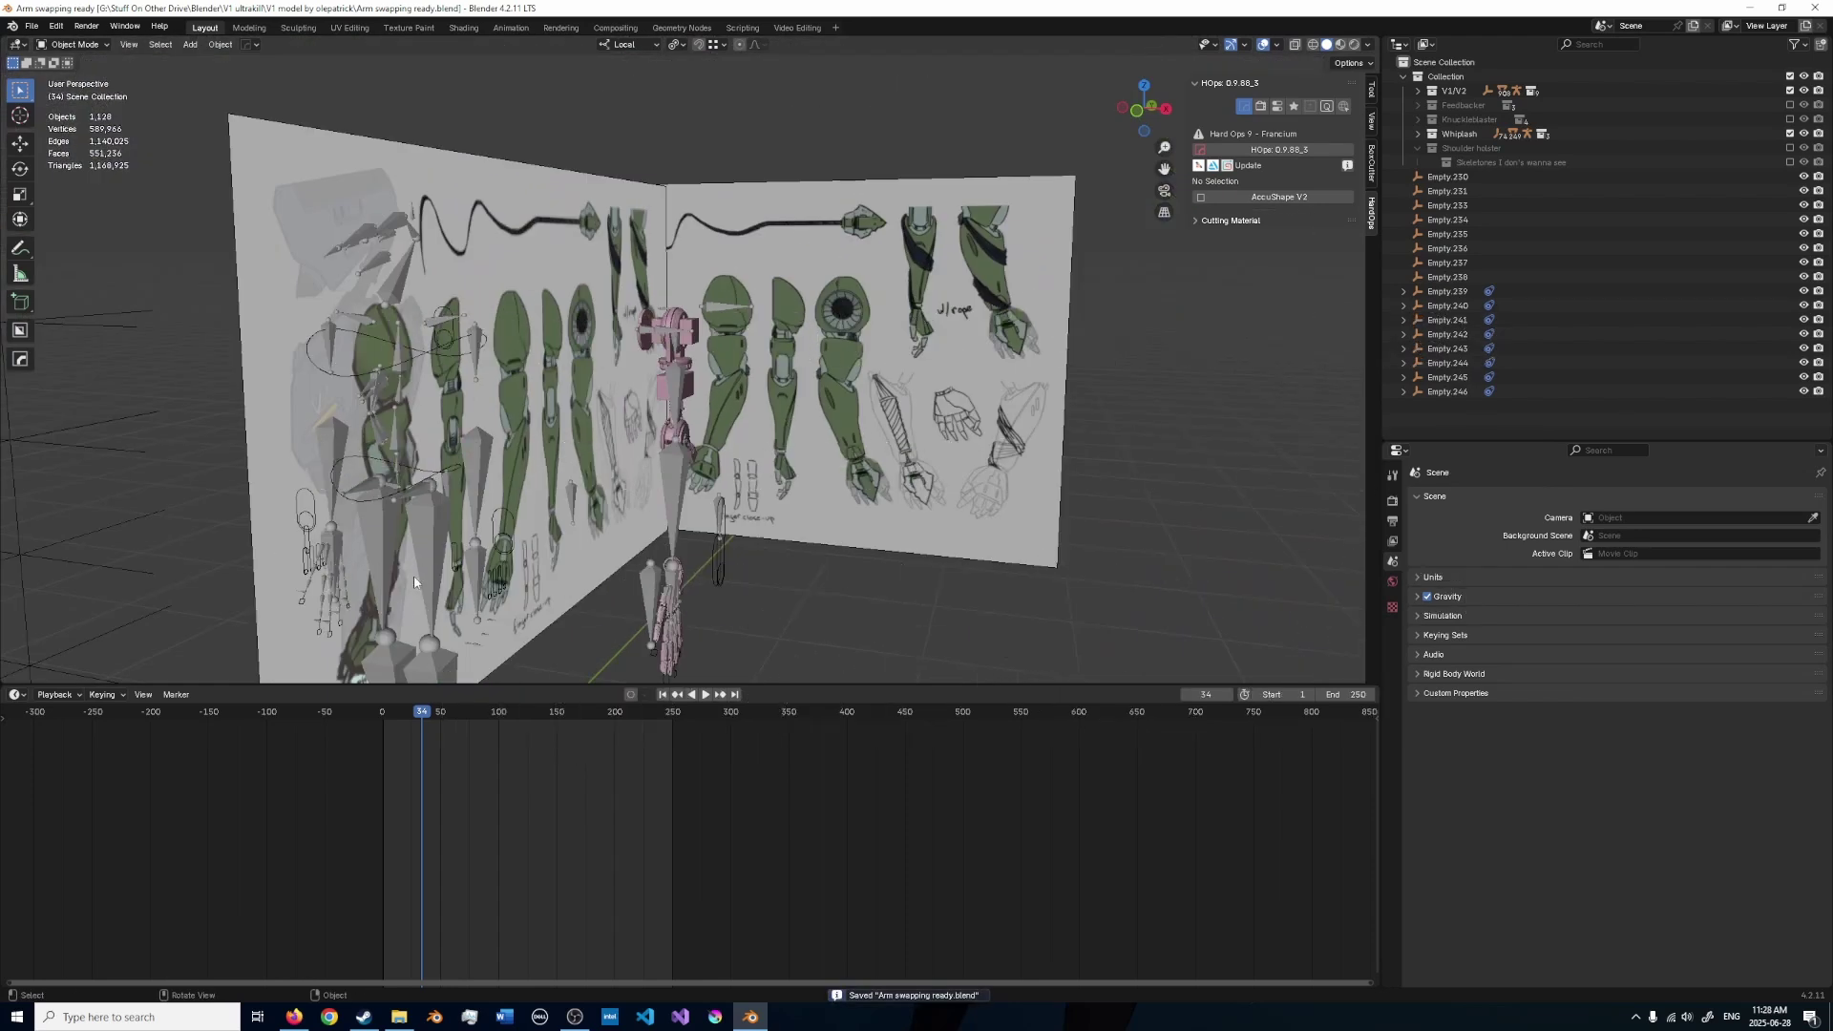
middle_click_drag(256, 680, 316, 611, "shift")
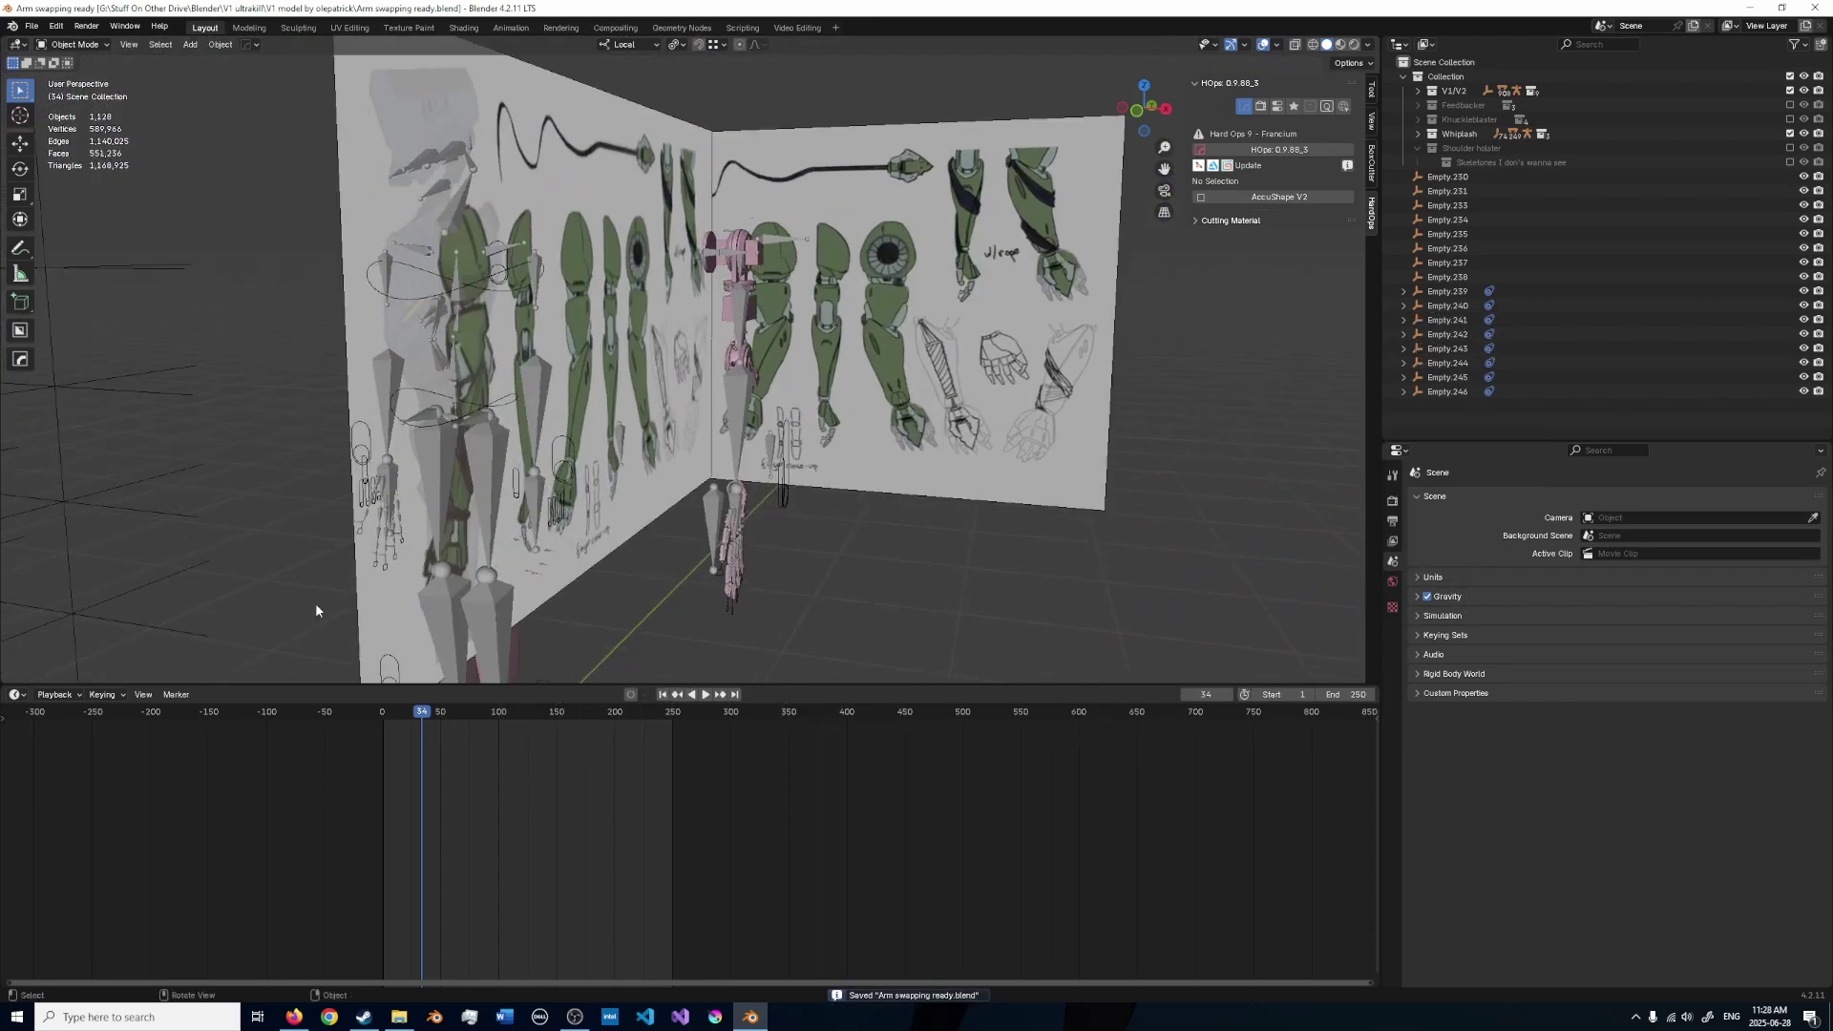
- Raise the lower edge of the Whiplash shoulder shell about 0.017 m along its local Z axis
left_click(535, 368)
left_click(1392, 668)
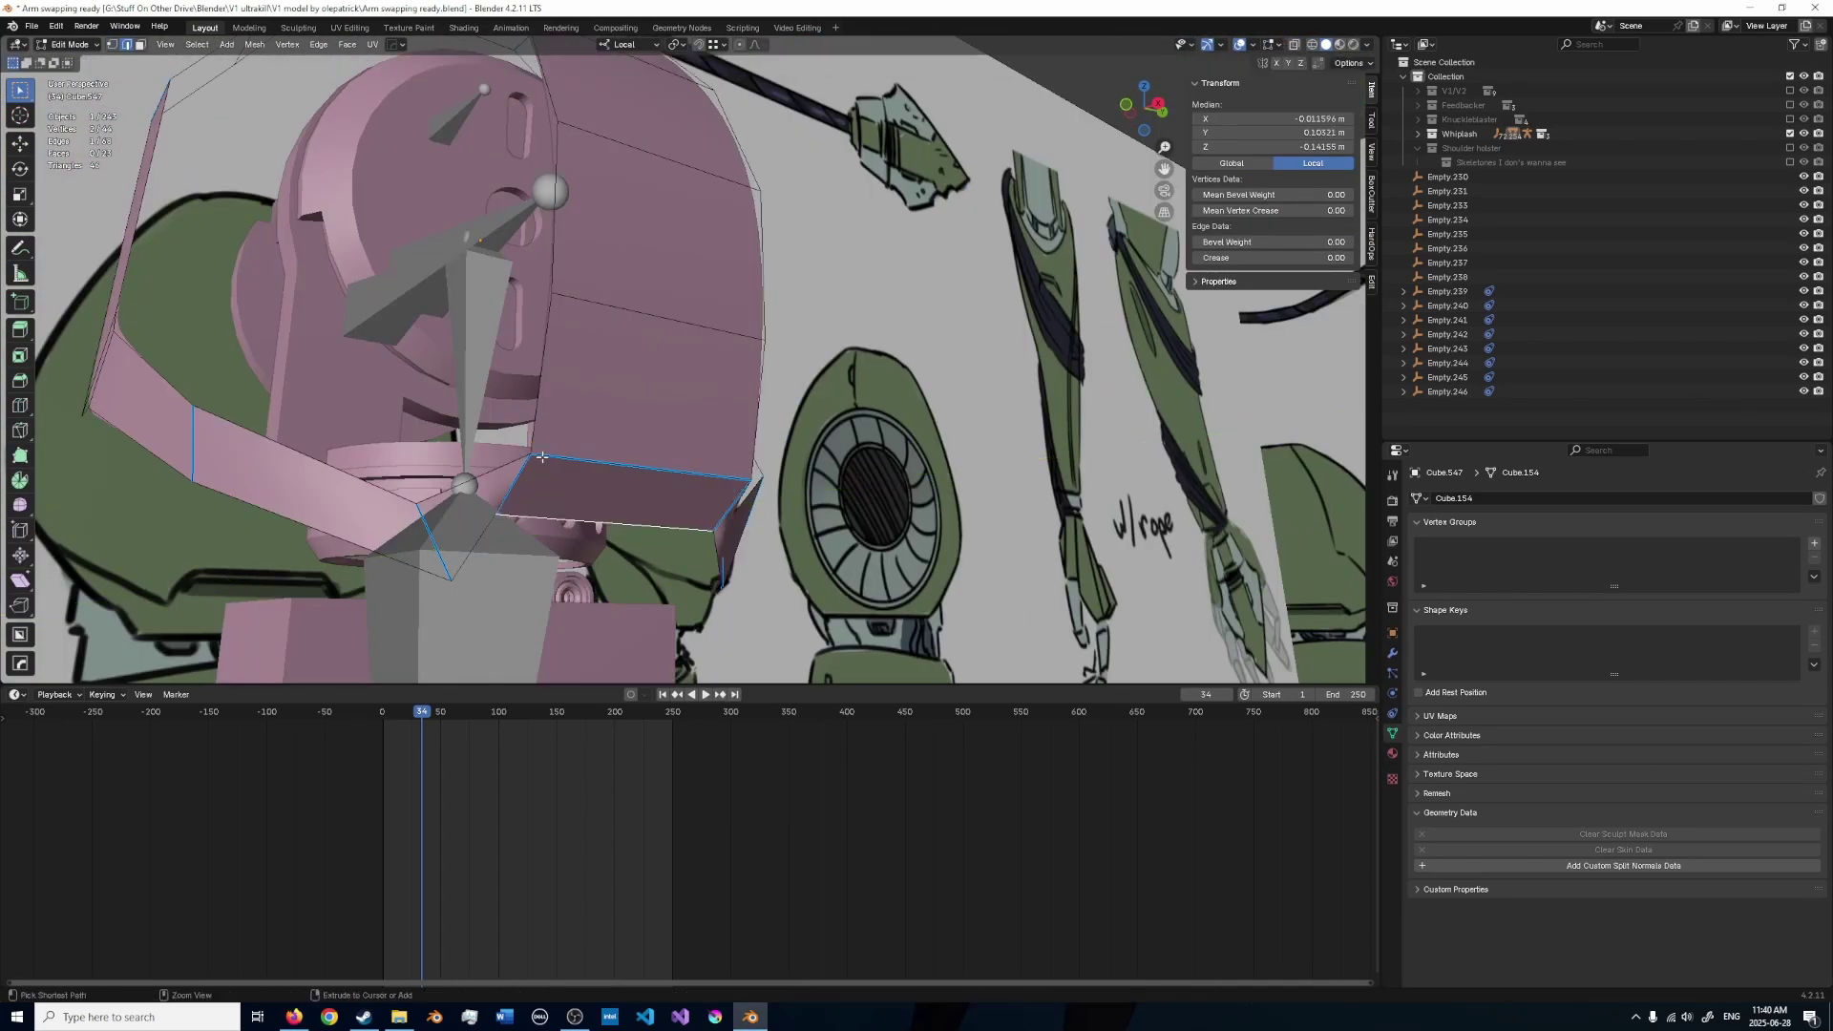
key("z")
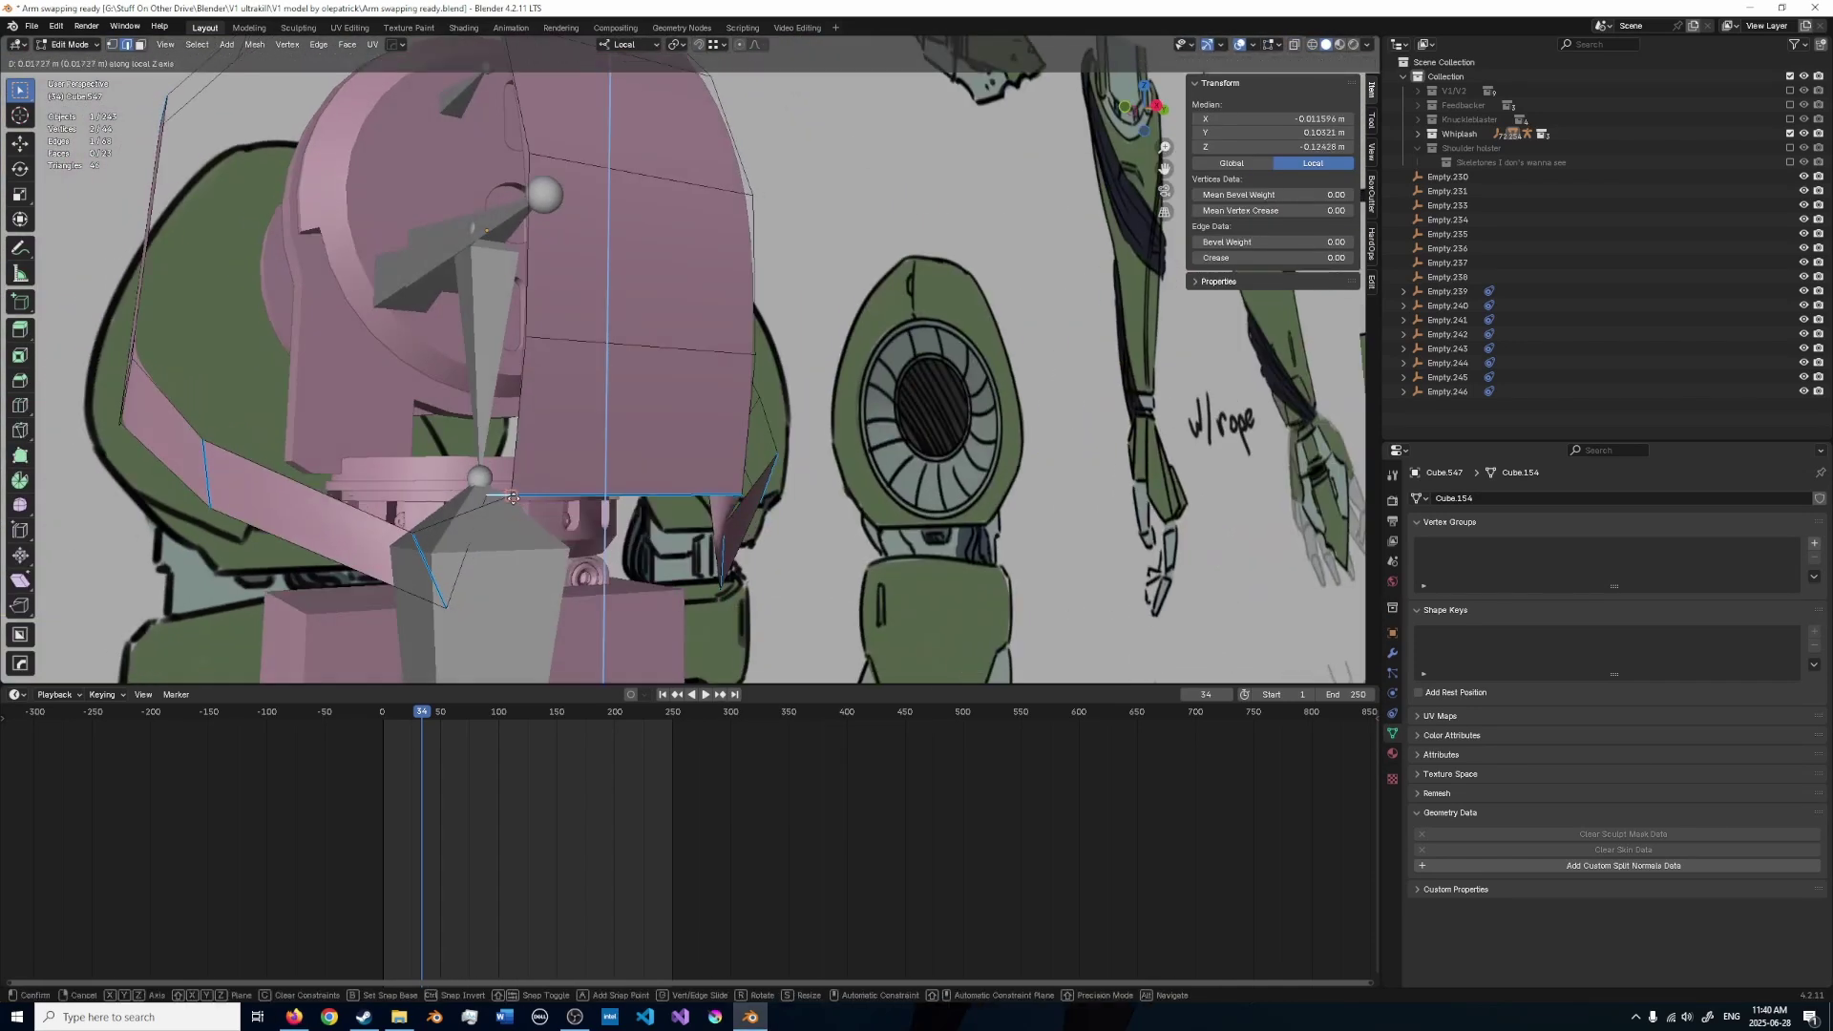
left_click(511, 495)
middle_click_drag(511, 496, 411, 458)
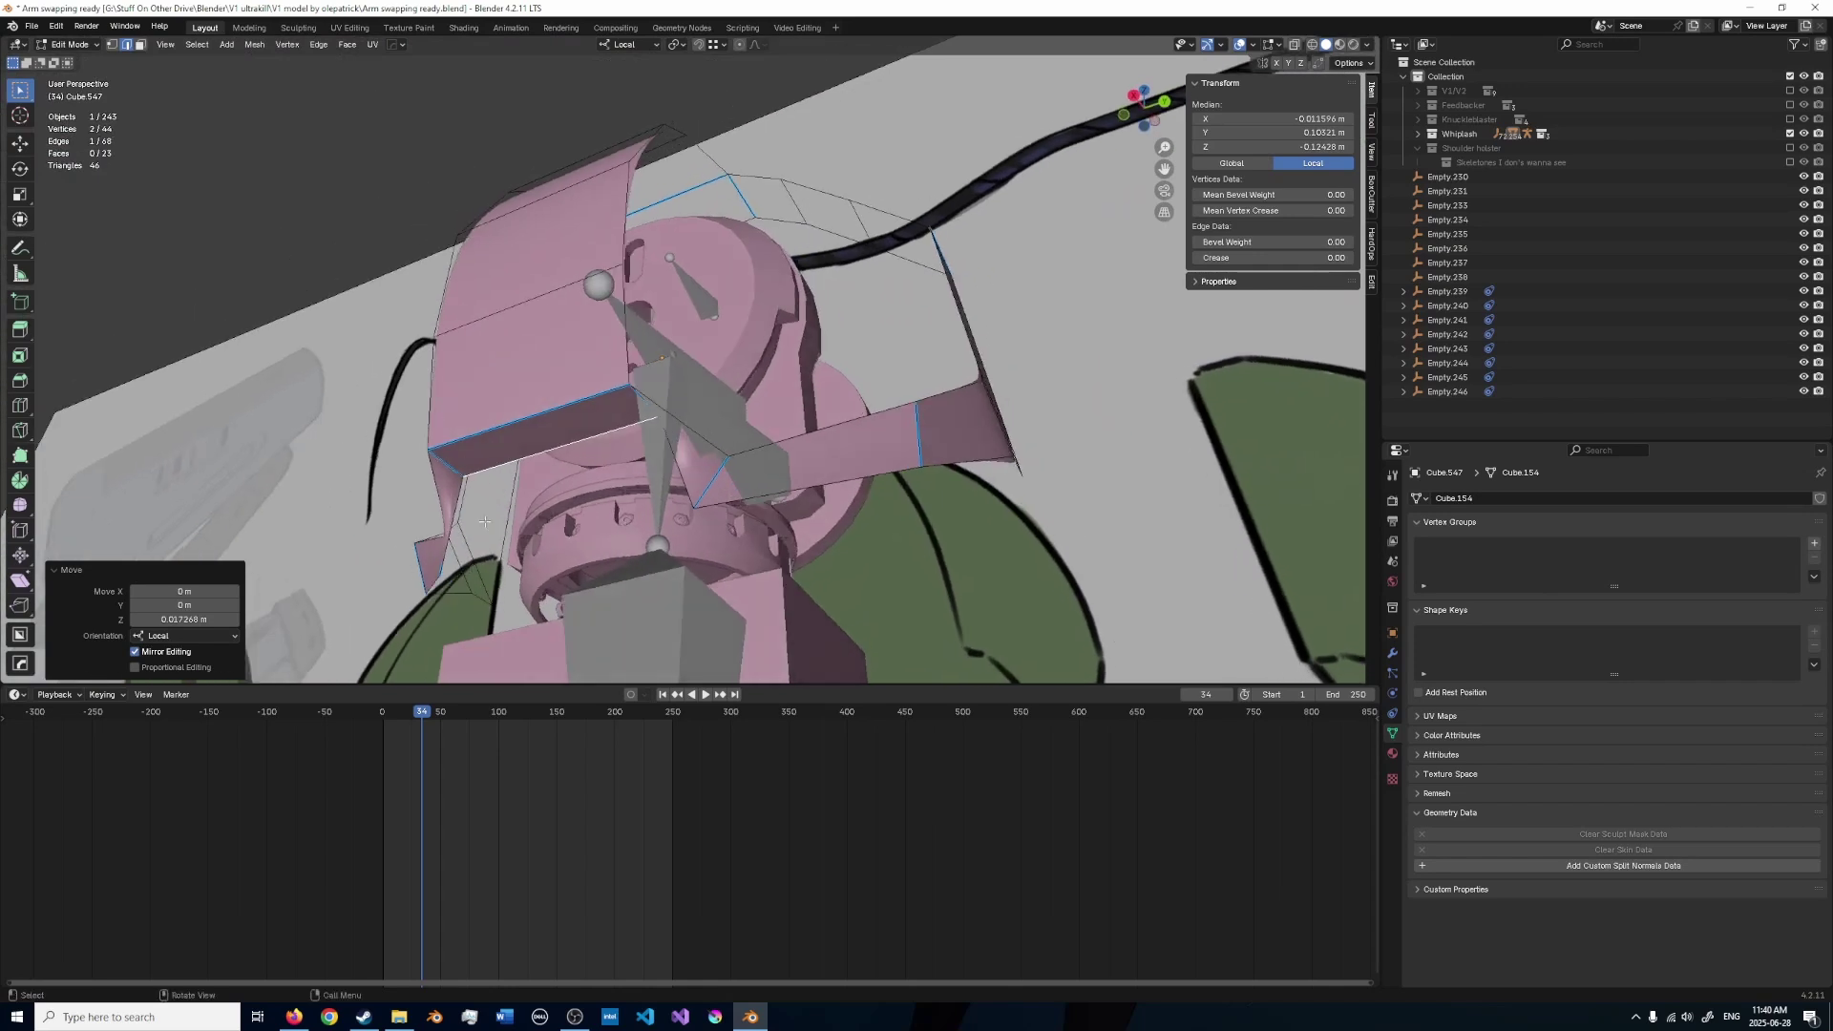
- Select the bottom corner vertices on both sides of the shell's lower opening and reposition them
key("1")
left_click(439, 575)
left_click(687, 524, "shift")
middle_click_drag(687, 523, 808, 516)
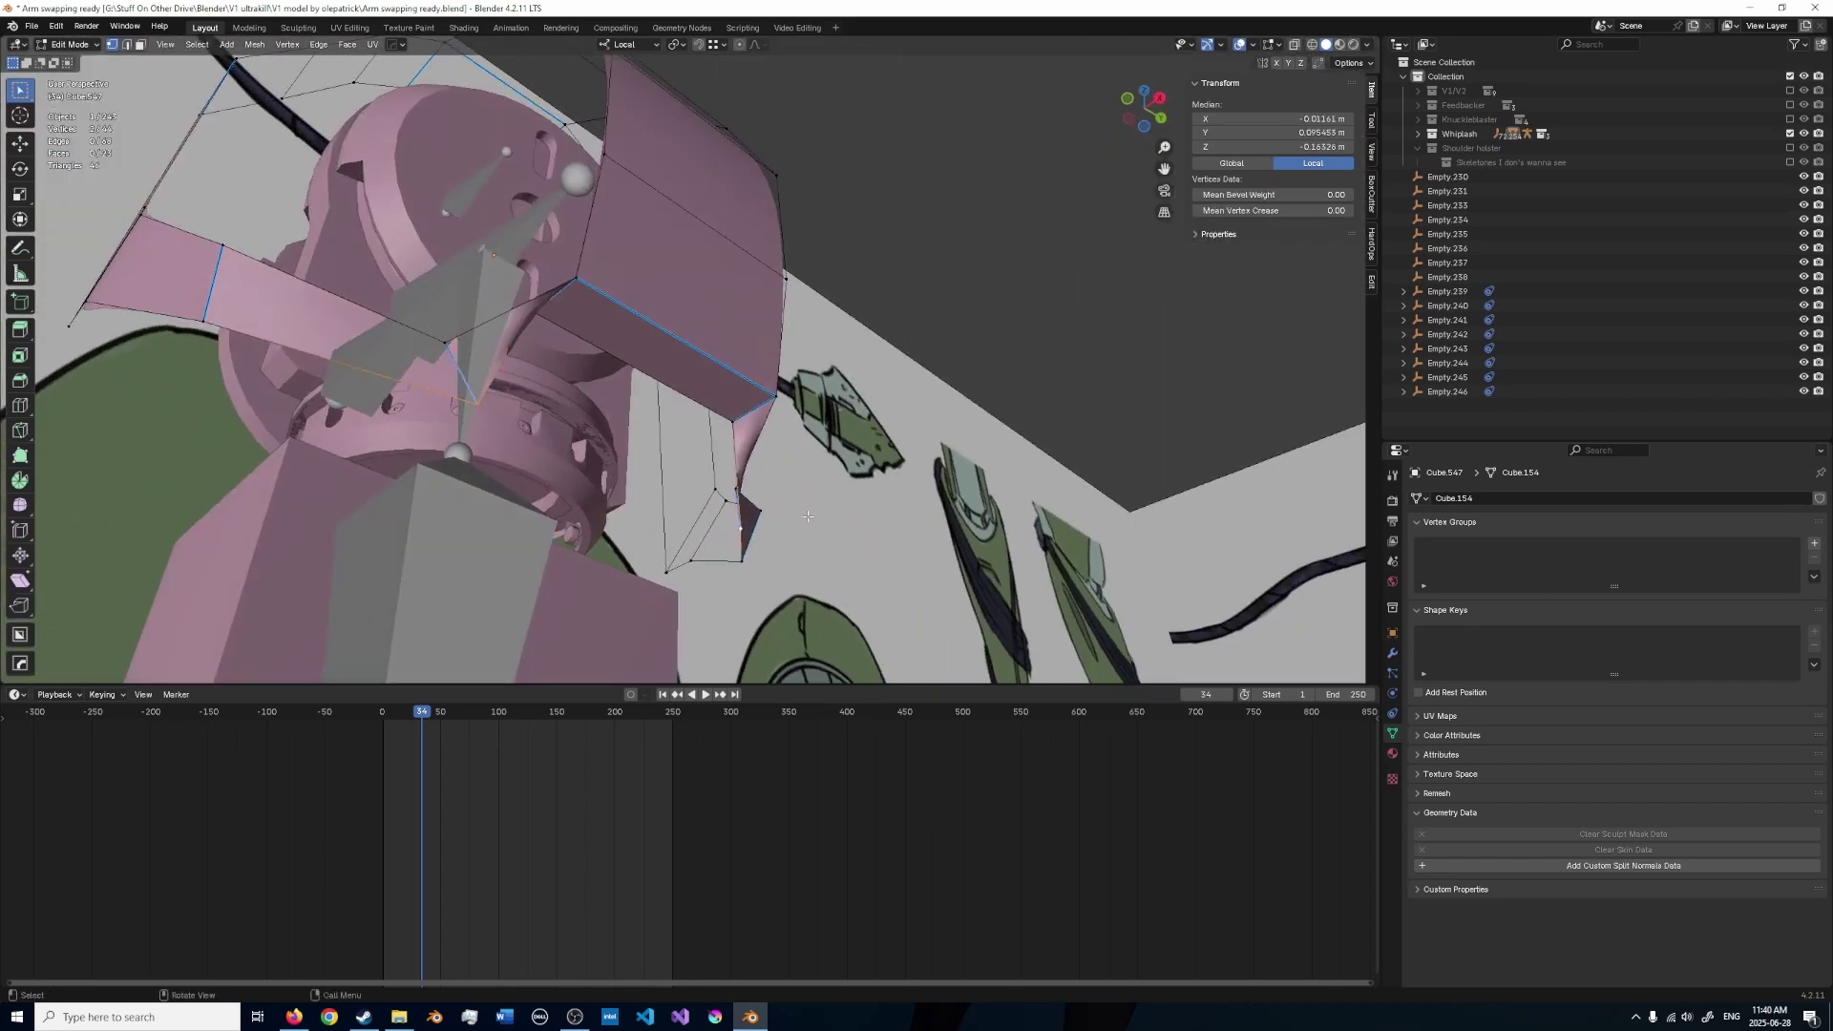
middle_click_drag(808, 516, 421, 492)
key("g")
left_click(377, 456)
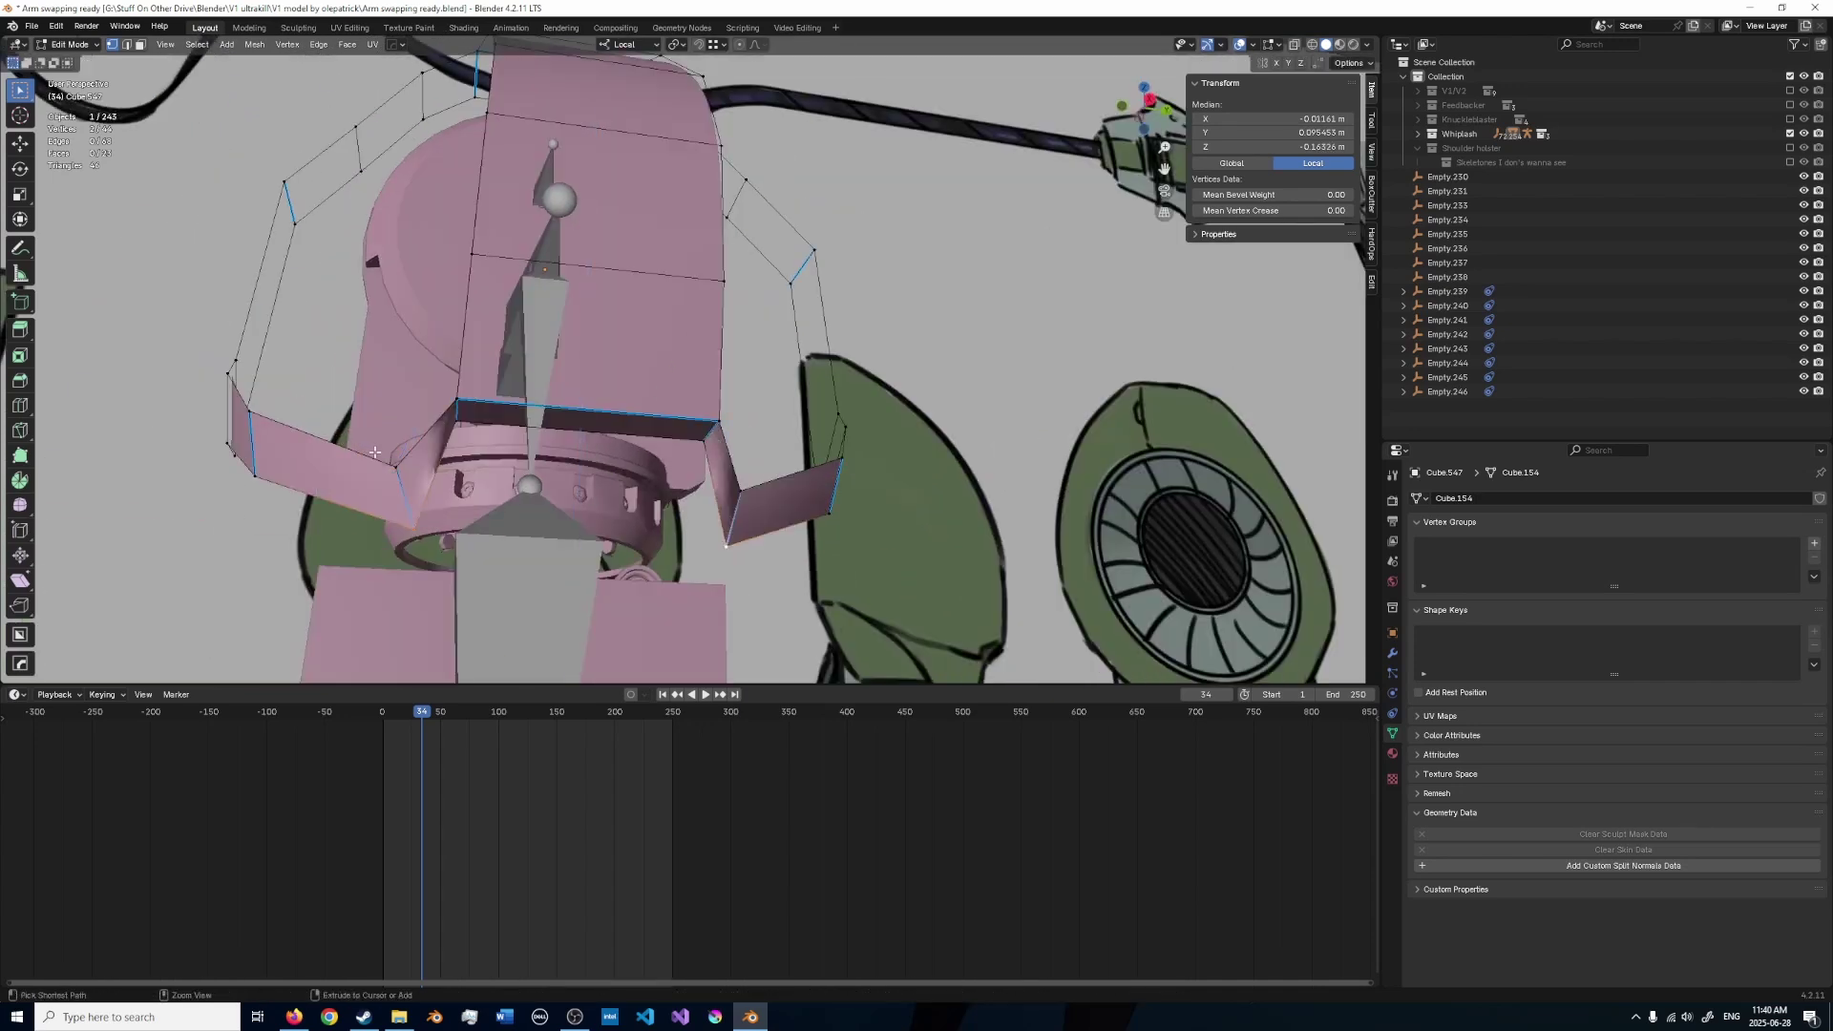
- Shift the shell's lower corner vertices about 0.008 m along local Y and raise them about 0.04 m along local Z
middle_click_drag(377, 386, 583, 373)
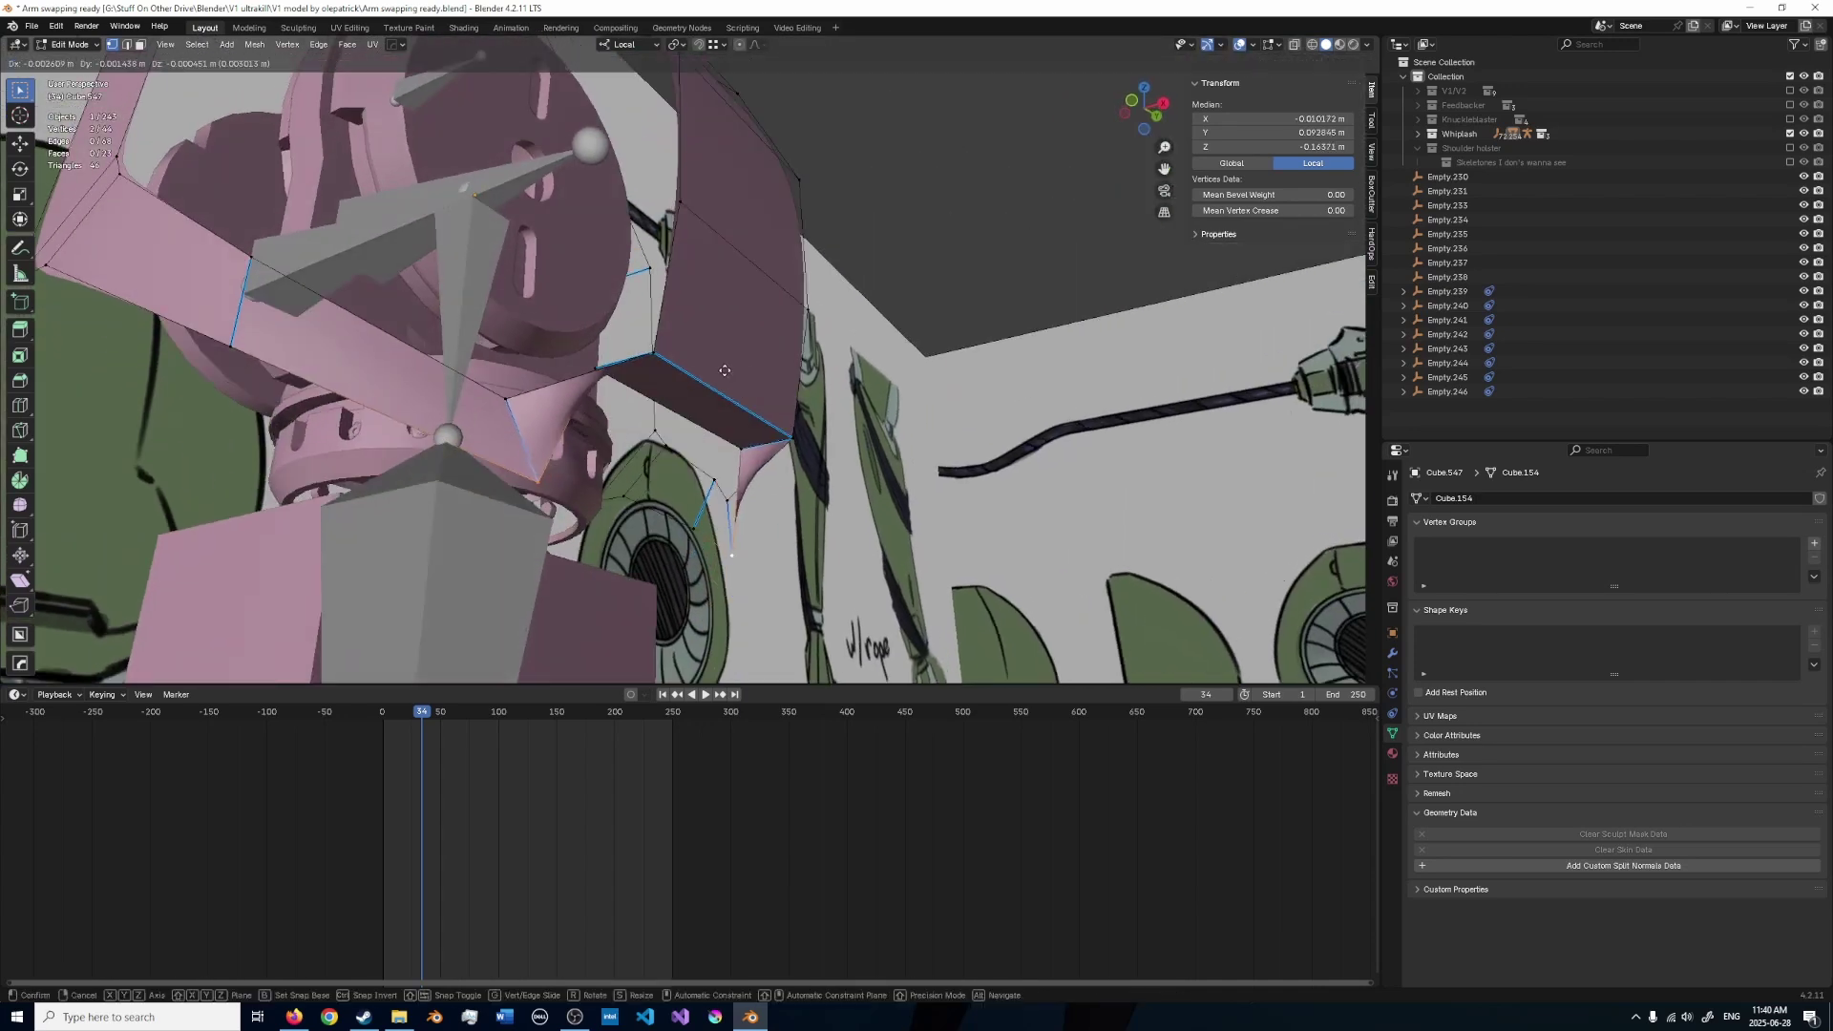
key("g")
key("y")
left_click(603, 370)
key("g")
key("z")
key("z")
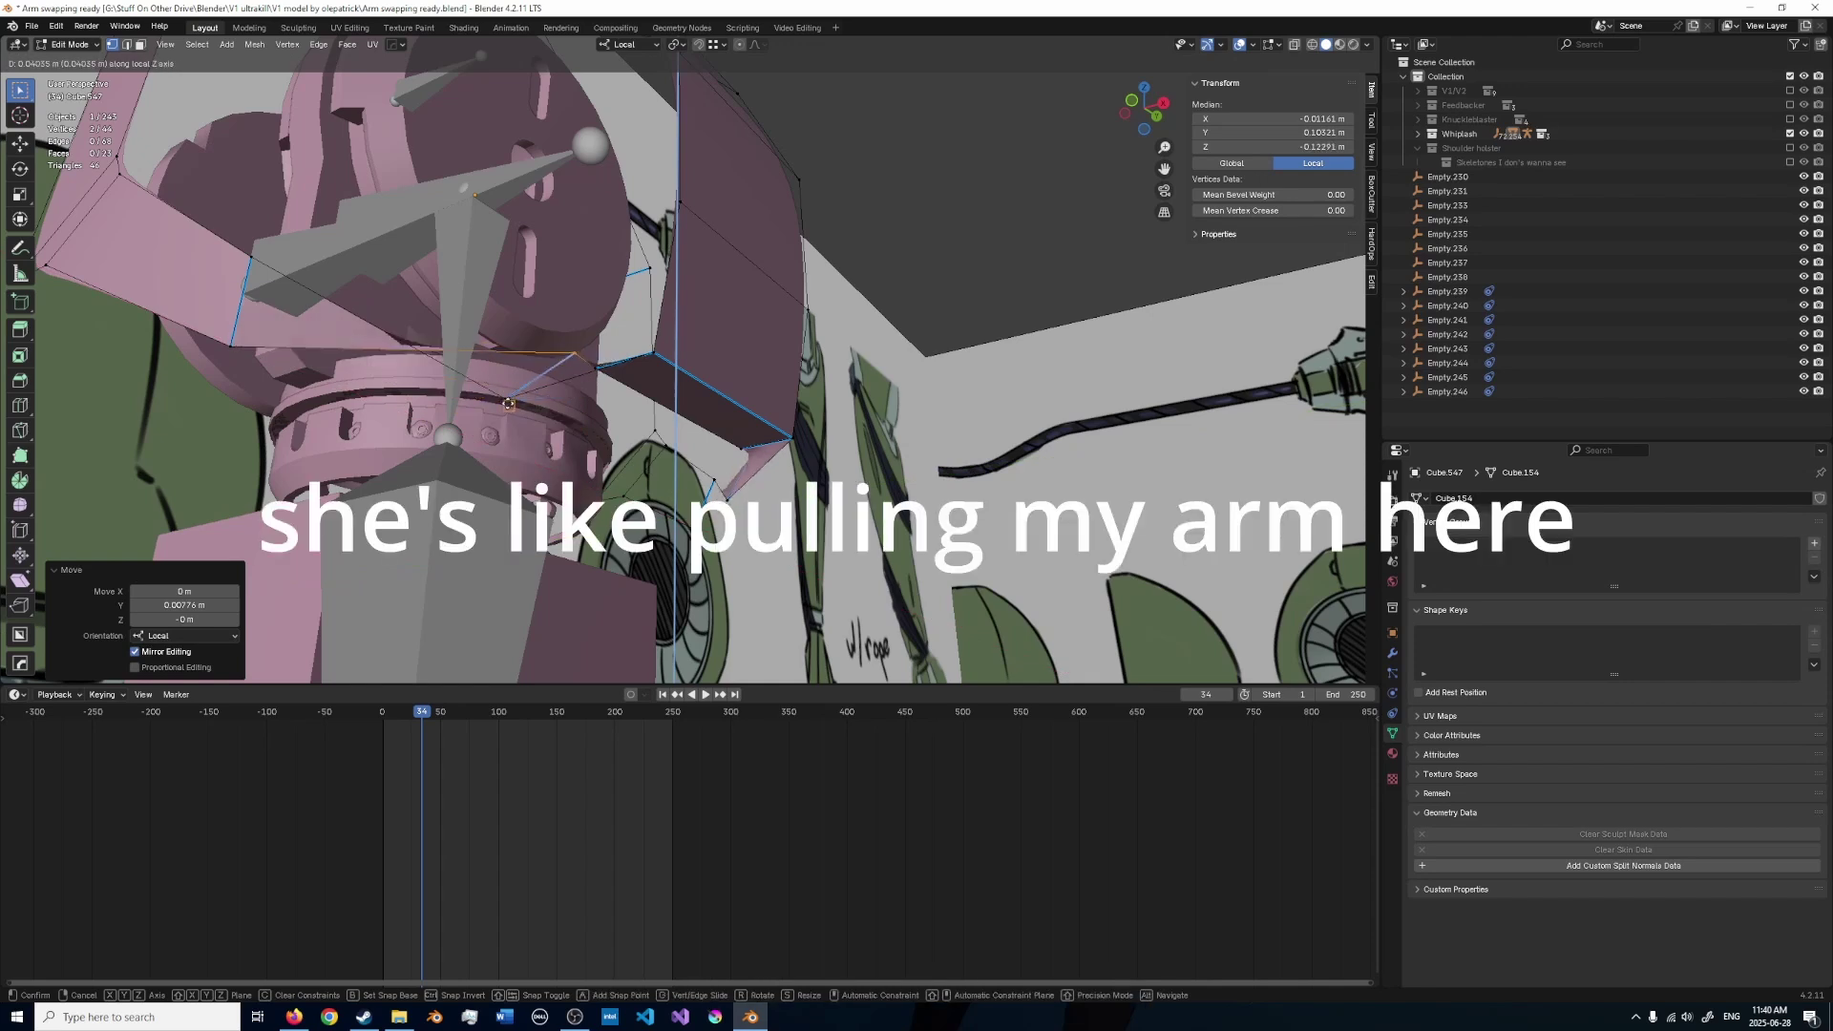
left_click(507, 404)
- Reselect the shell's lower corner vertices, save the file and compare the shell with the reference in right view
left_click(523, 404)
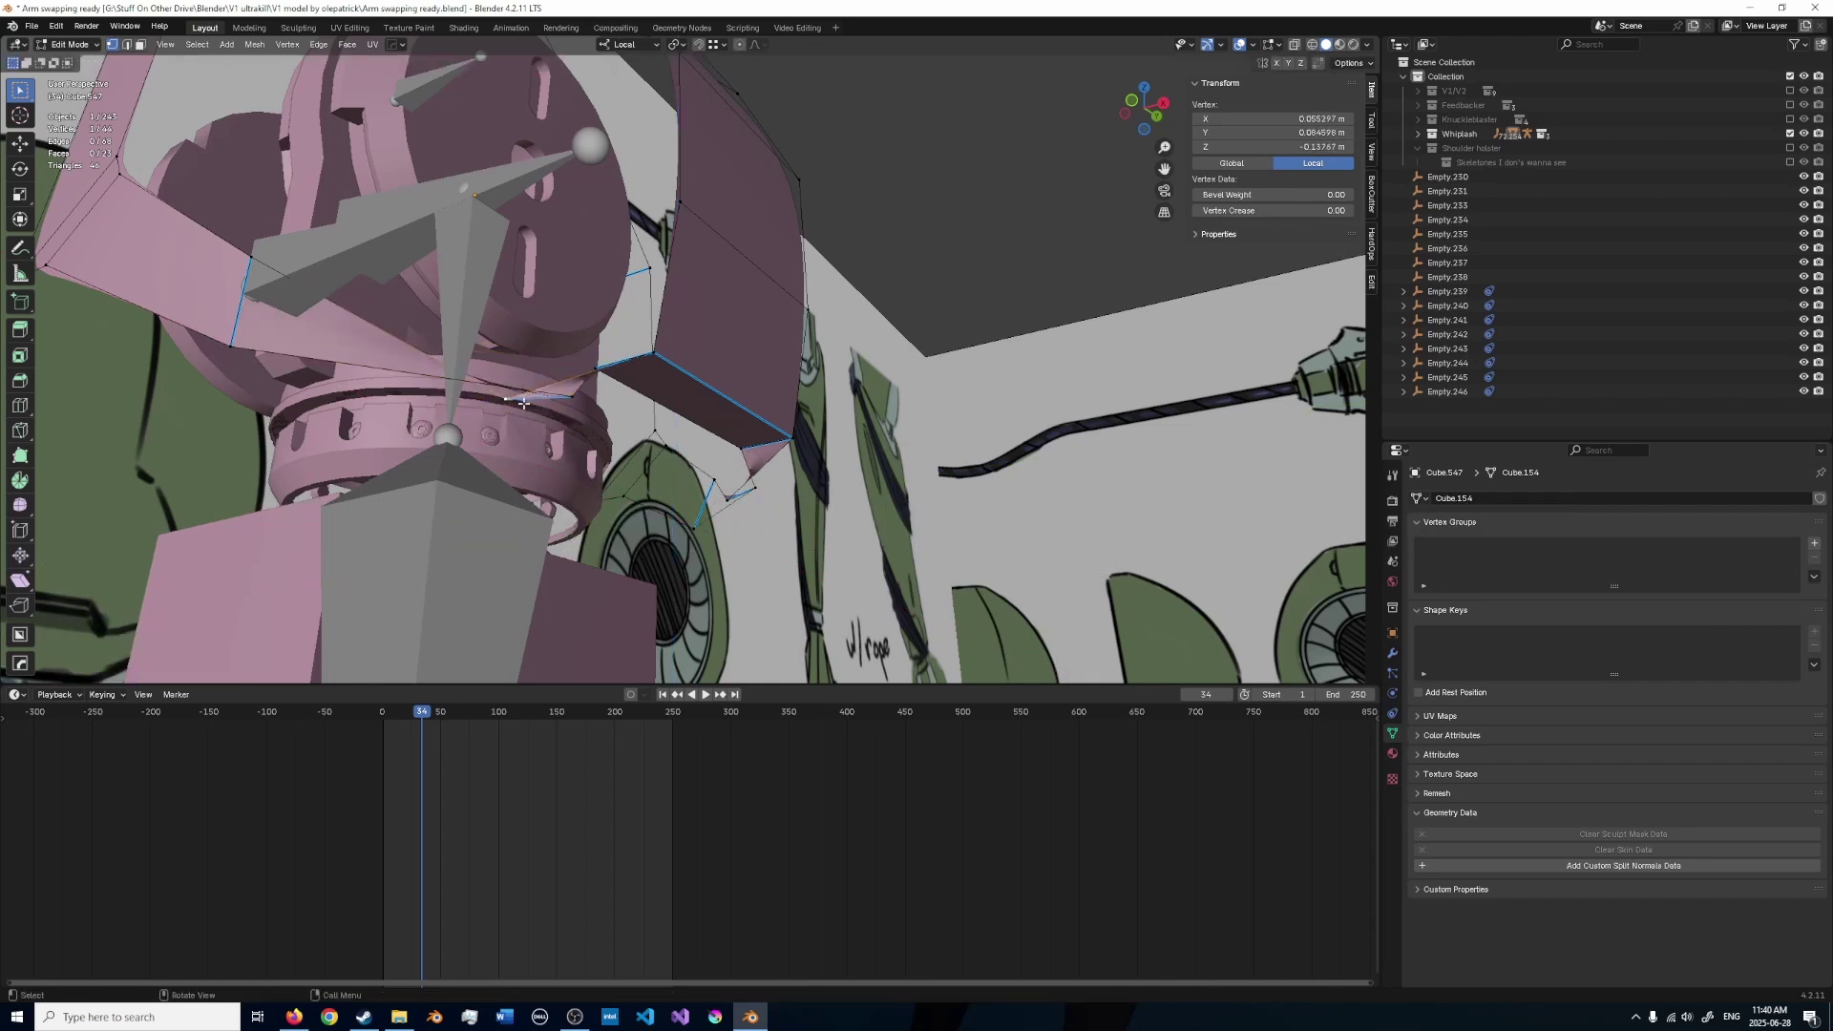
left_click(692, 523, "shift")
middle_click_drag(692, 522, 688, 449)
key("ctrl+z")
left_click(712, 499, "shift")
key("Tab")
key("ctrl+s")
key("KP_3")
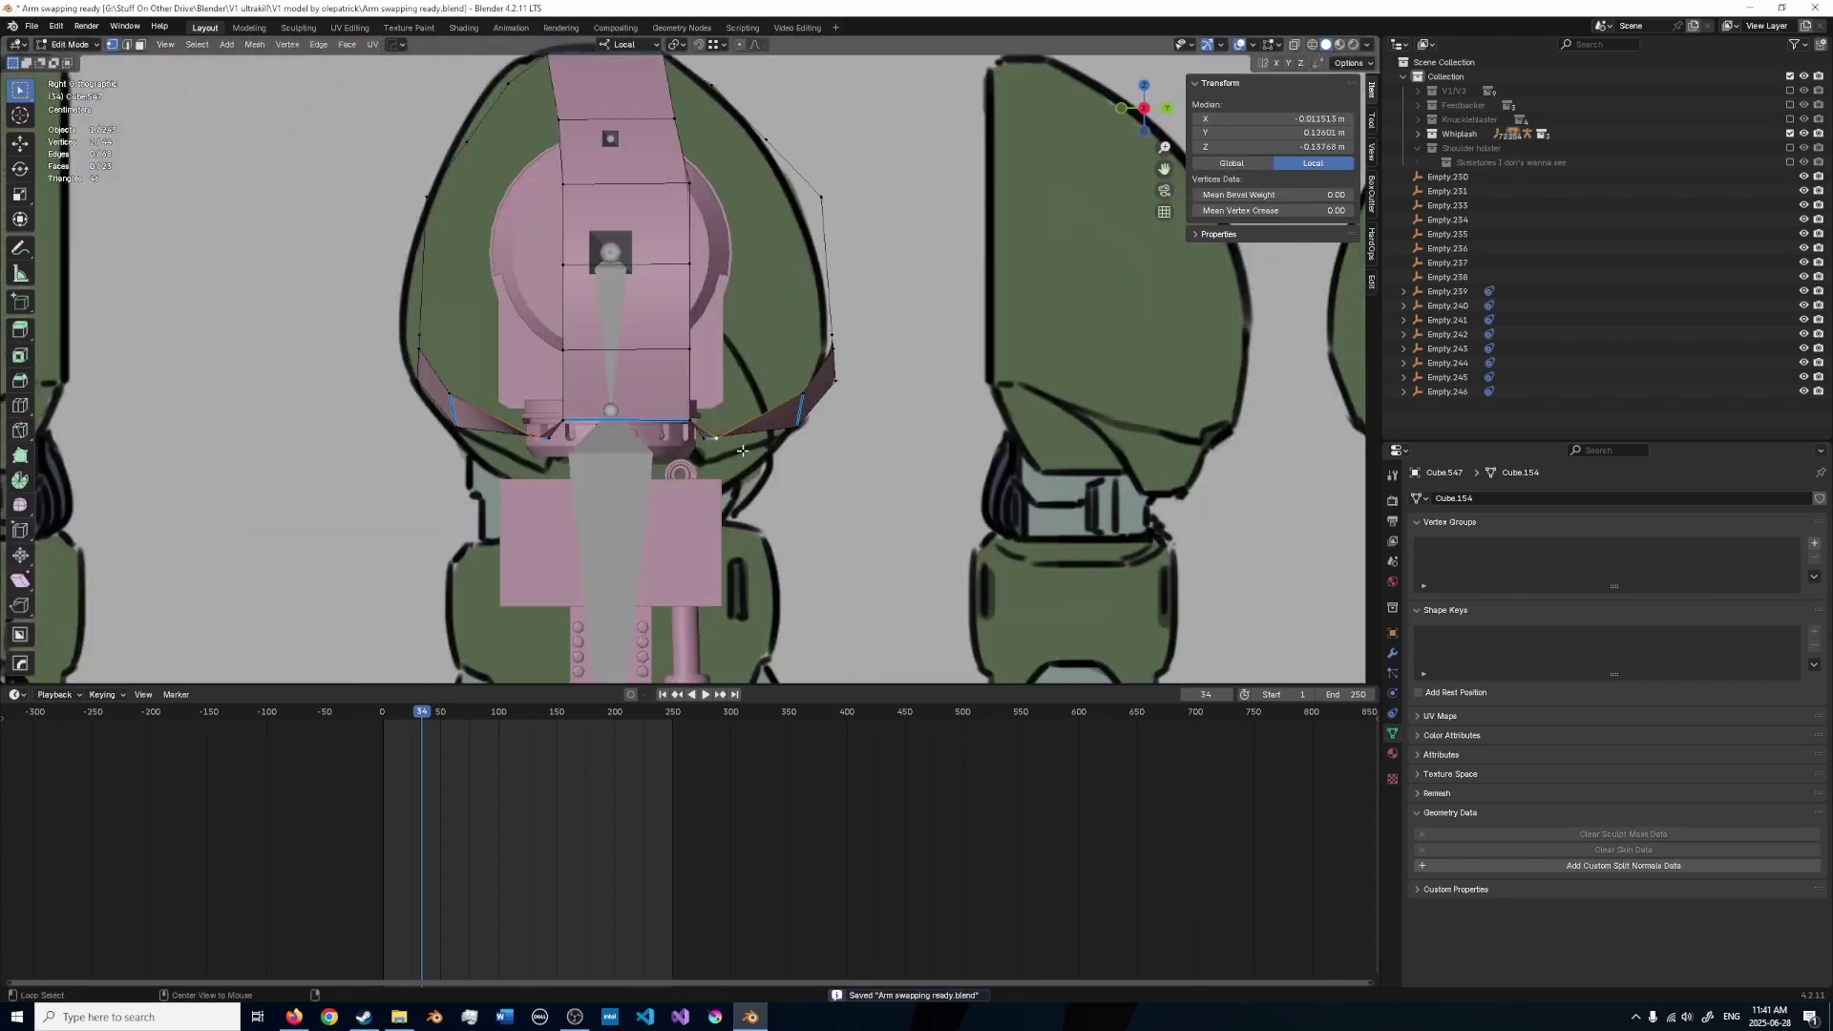
scroll(890, 435, "up", 4)
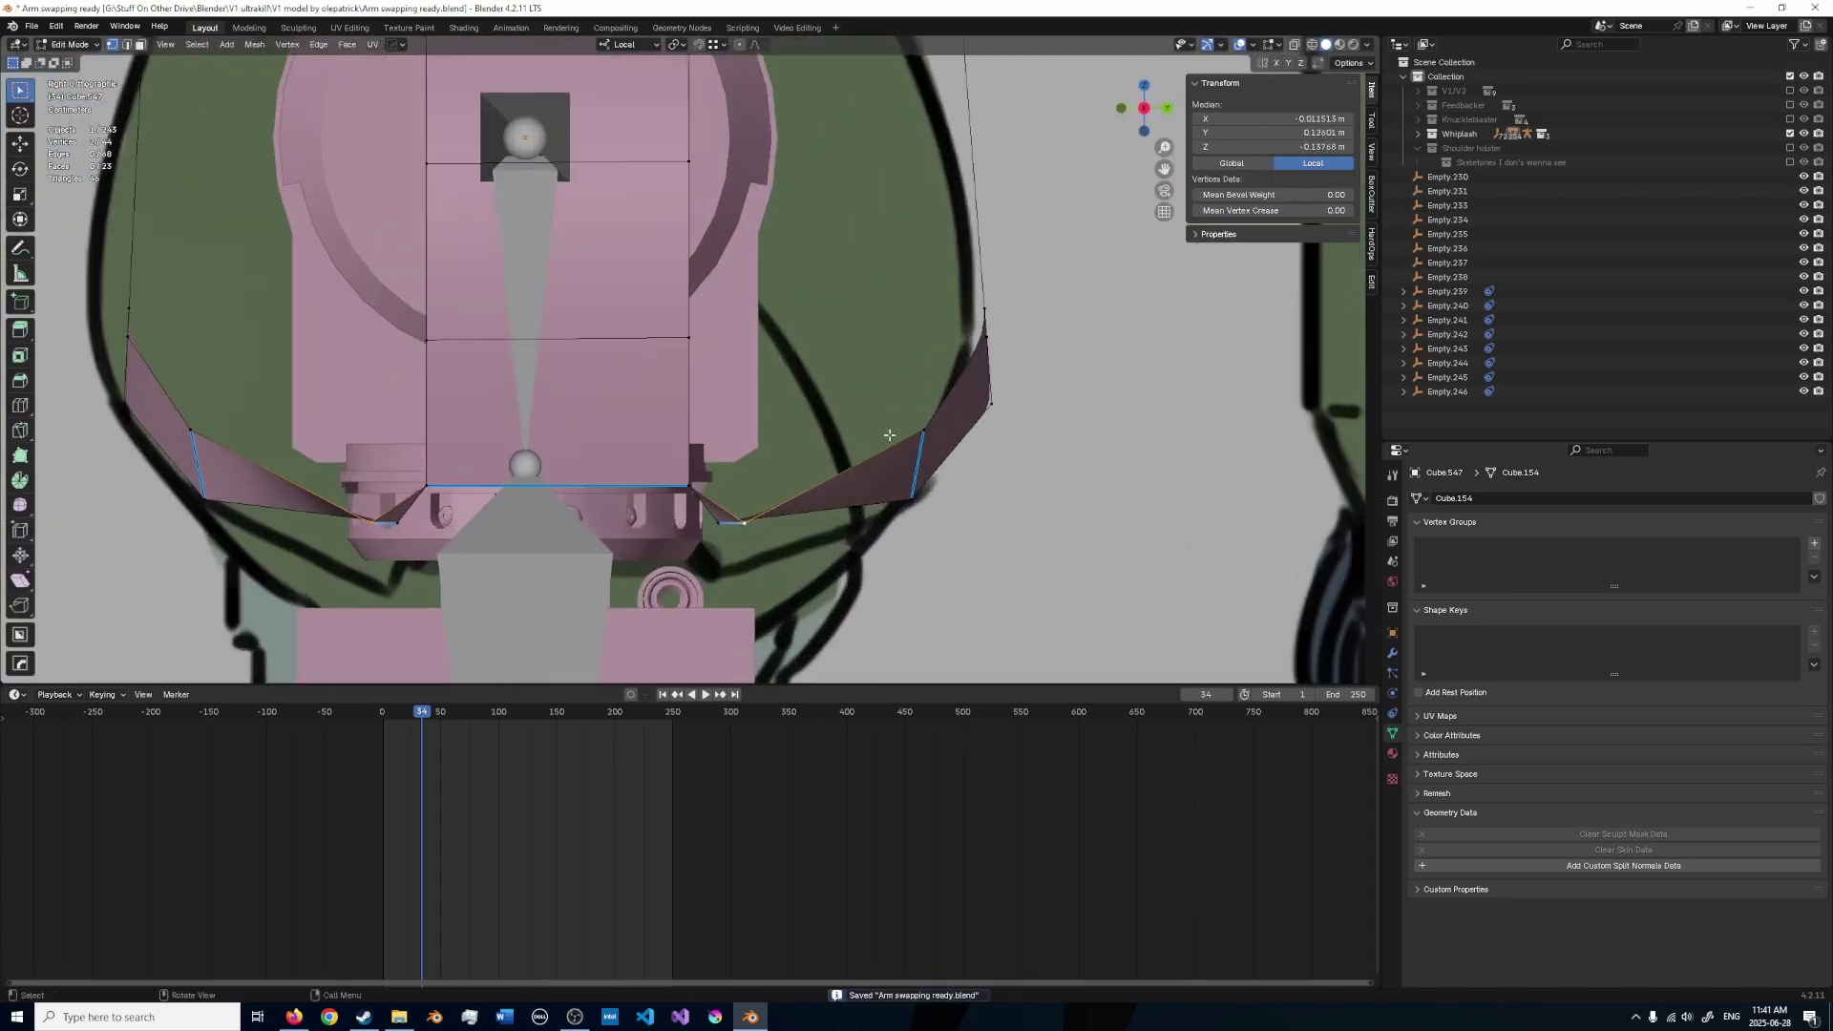
left_click(689, 419)
key("Tab")
scroll(686, 420, "down", 4)
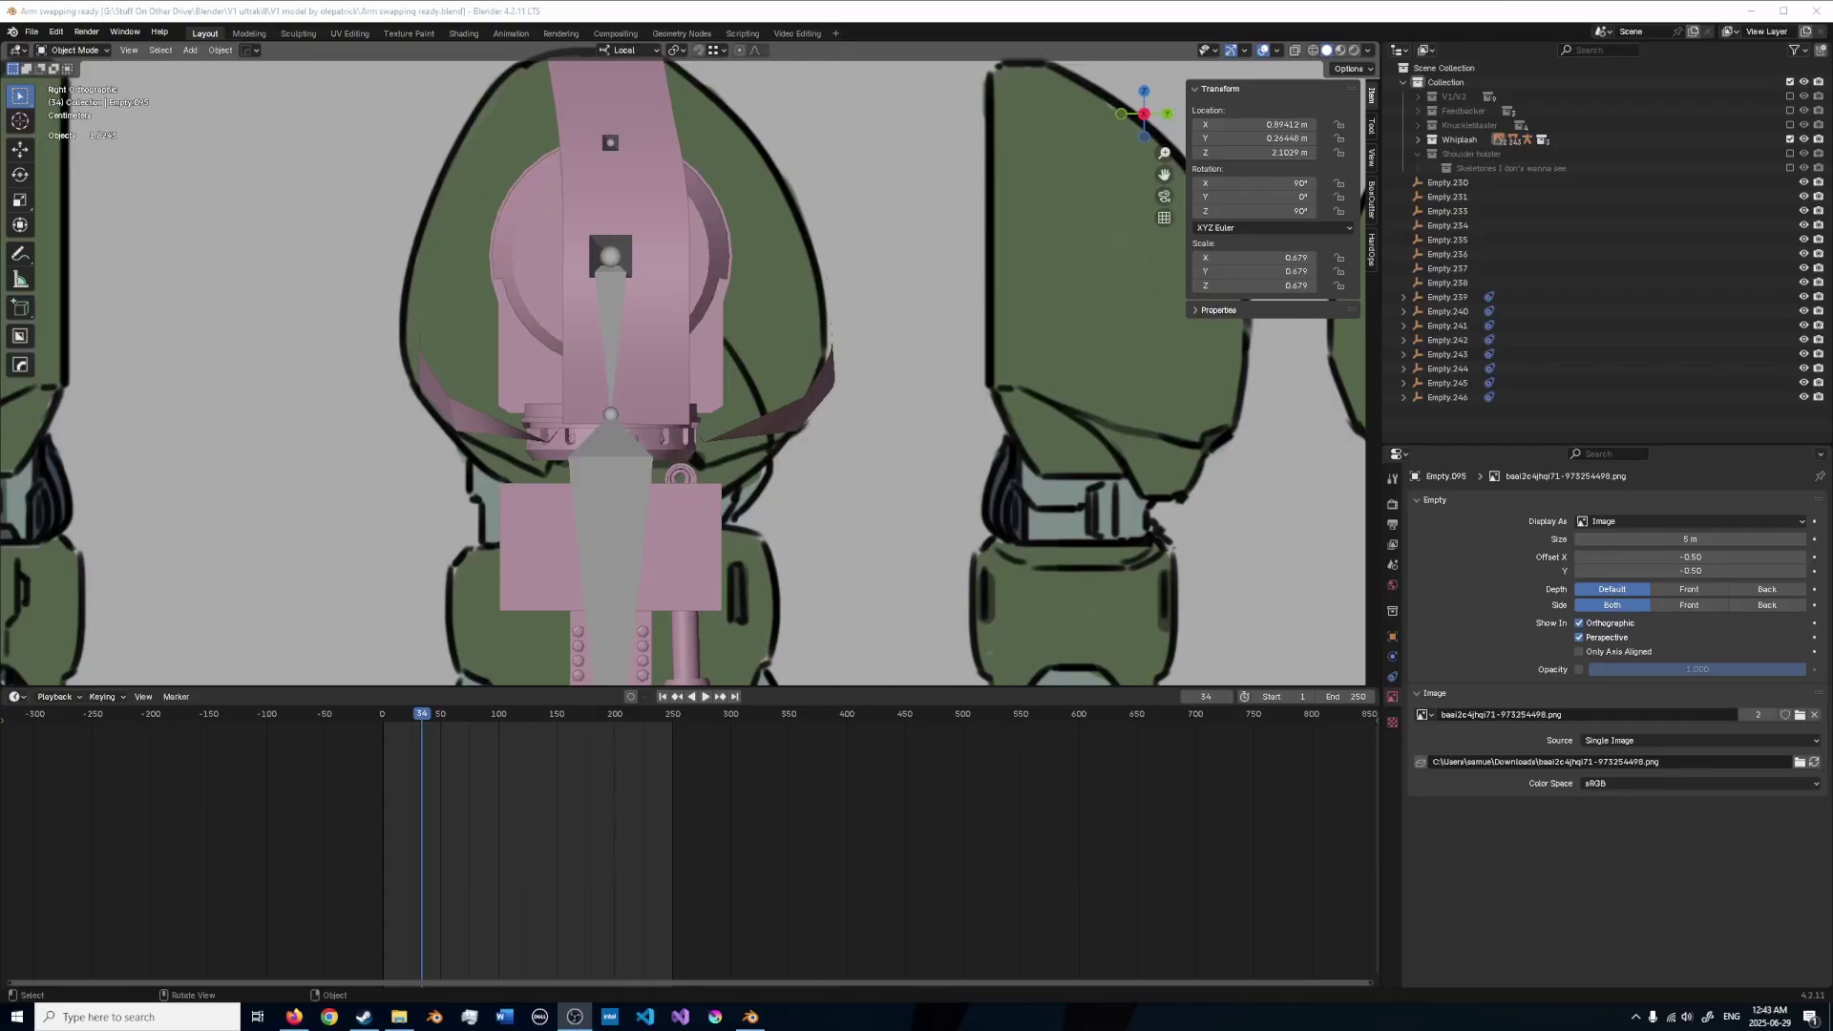
- Lower the inner bottom vertex of the shoulder shell about 0.054 m along local Z in front view
middle_click_drag(605, 143, 612, 254)
left_click(611, 169)
key("Tab")
middle_click_drag(612, 171, 649, 231)
scroll(401, 266, "up", 3)
key("shift+z")
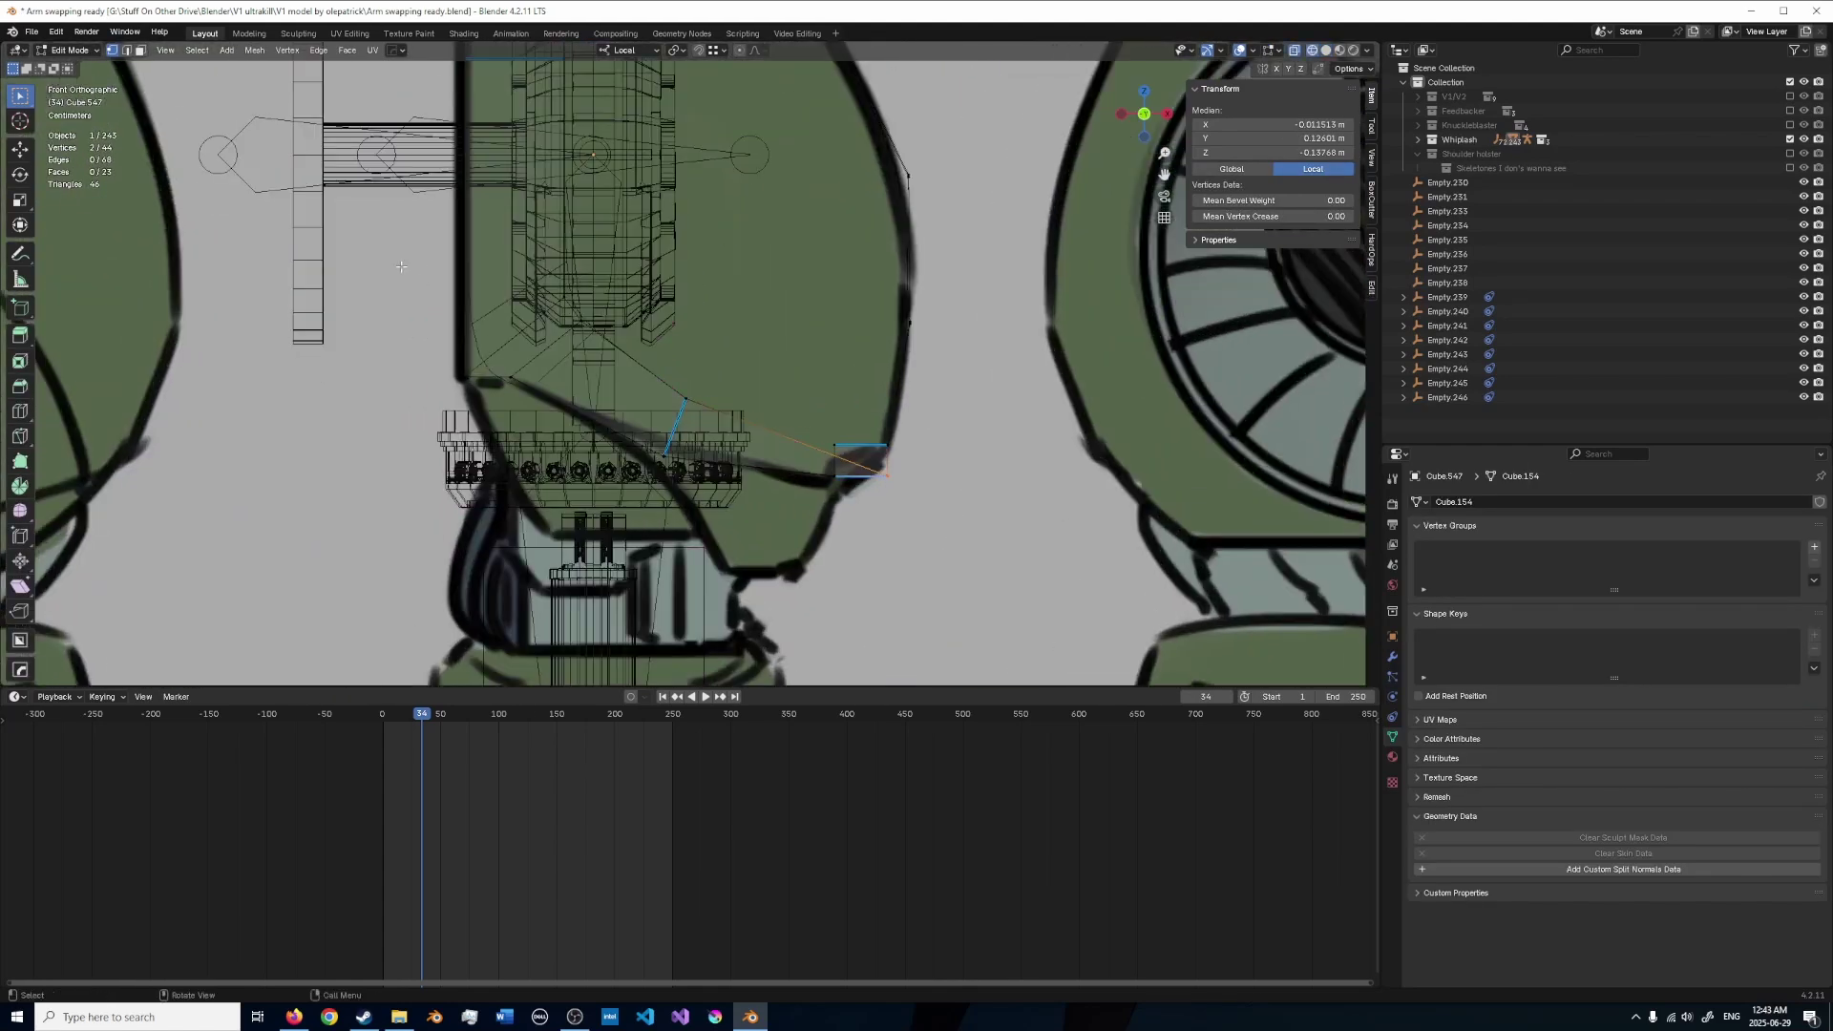
middle_click_drag(401, 267, 427, 312, "shift")
key("shift+z")
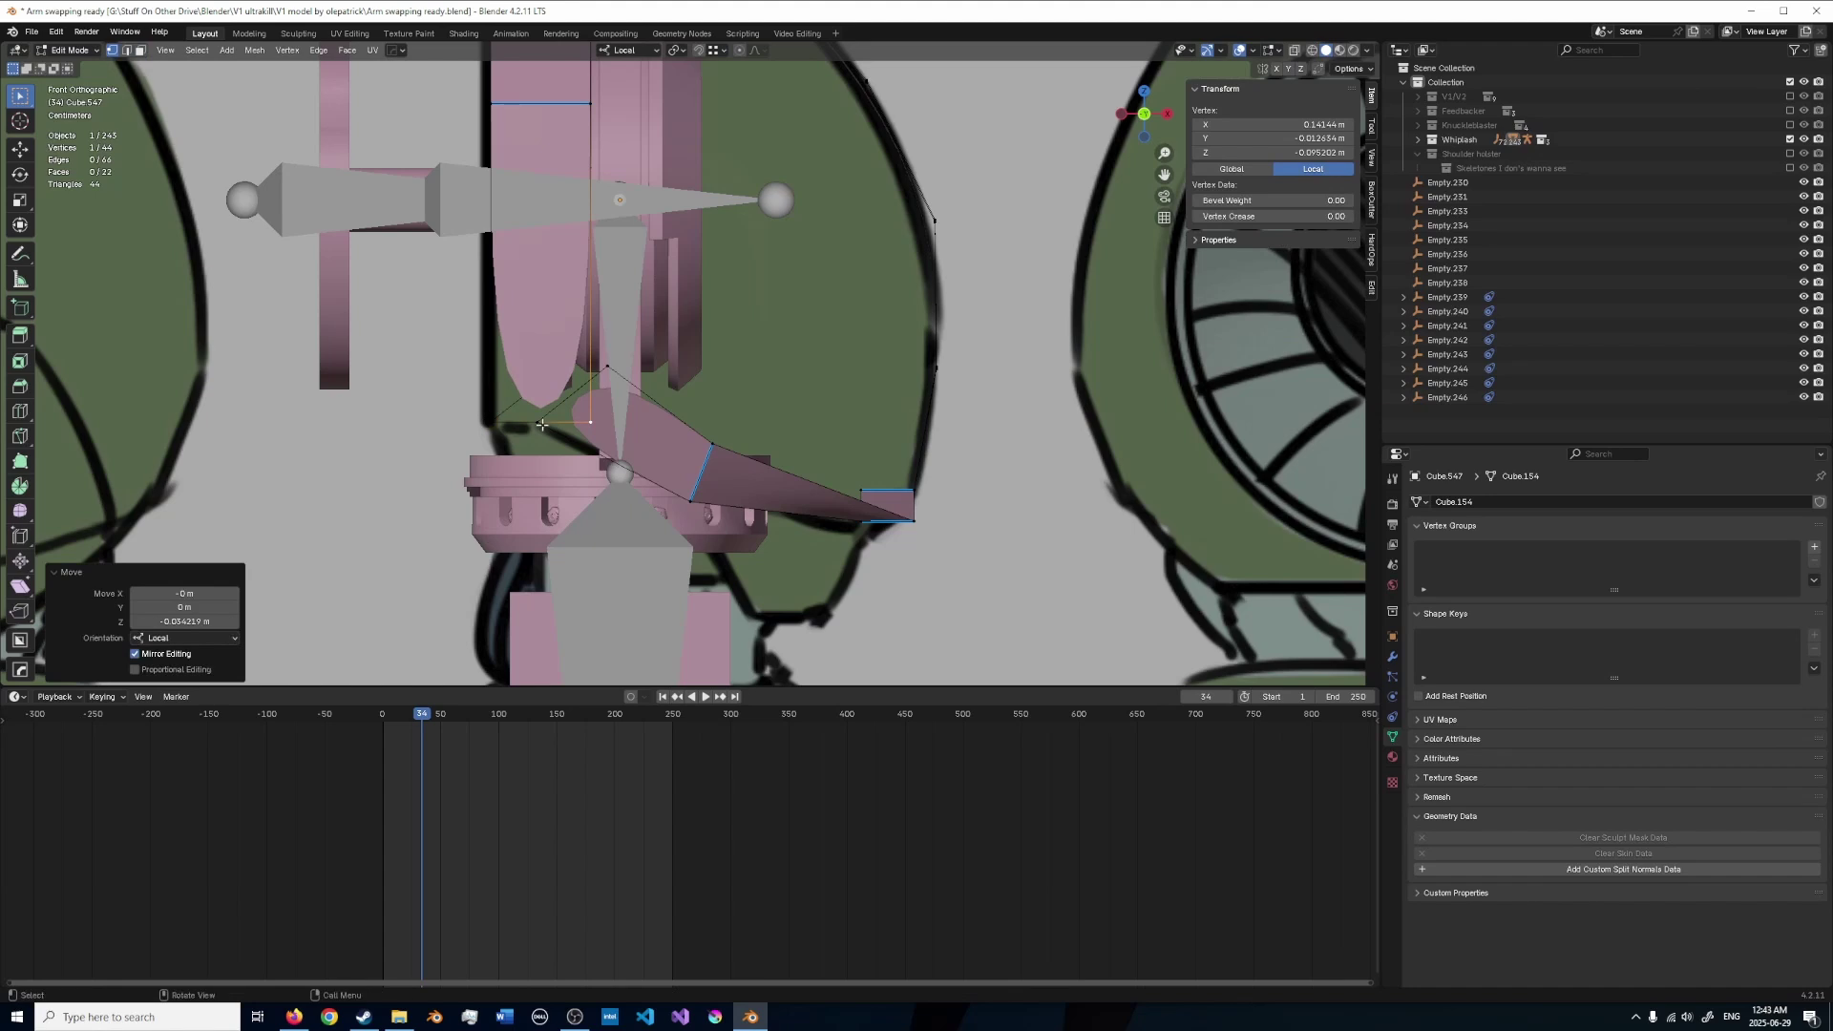
- Add a loop cut across the shell's lower inner section and nudge the vertex beside the joint
left_click(596, 421)
scroll(590, 410, "up", 2)
key("ctrl+r")
left_click(544, 287)
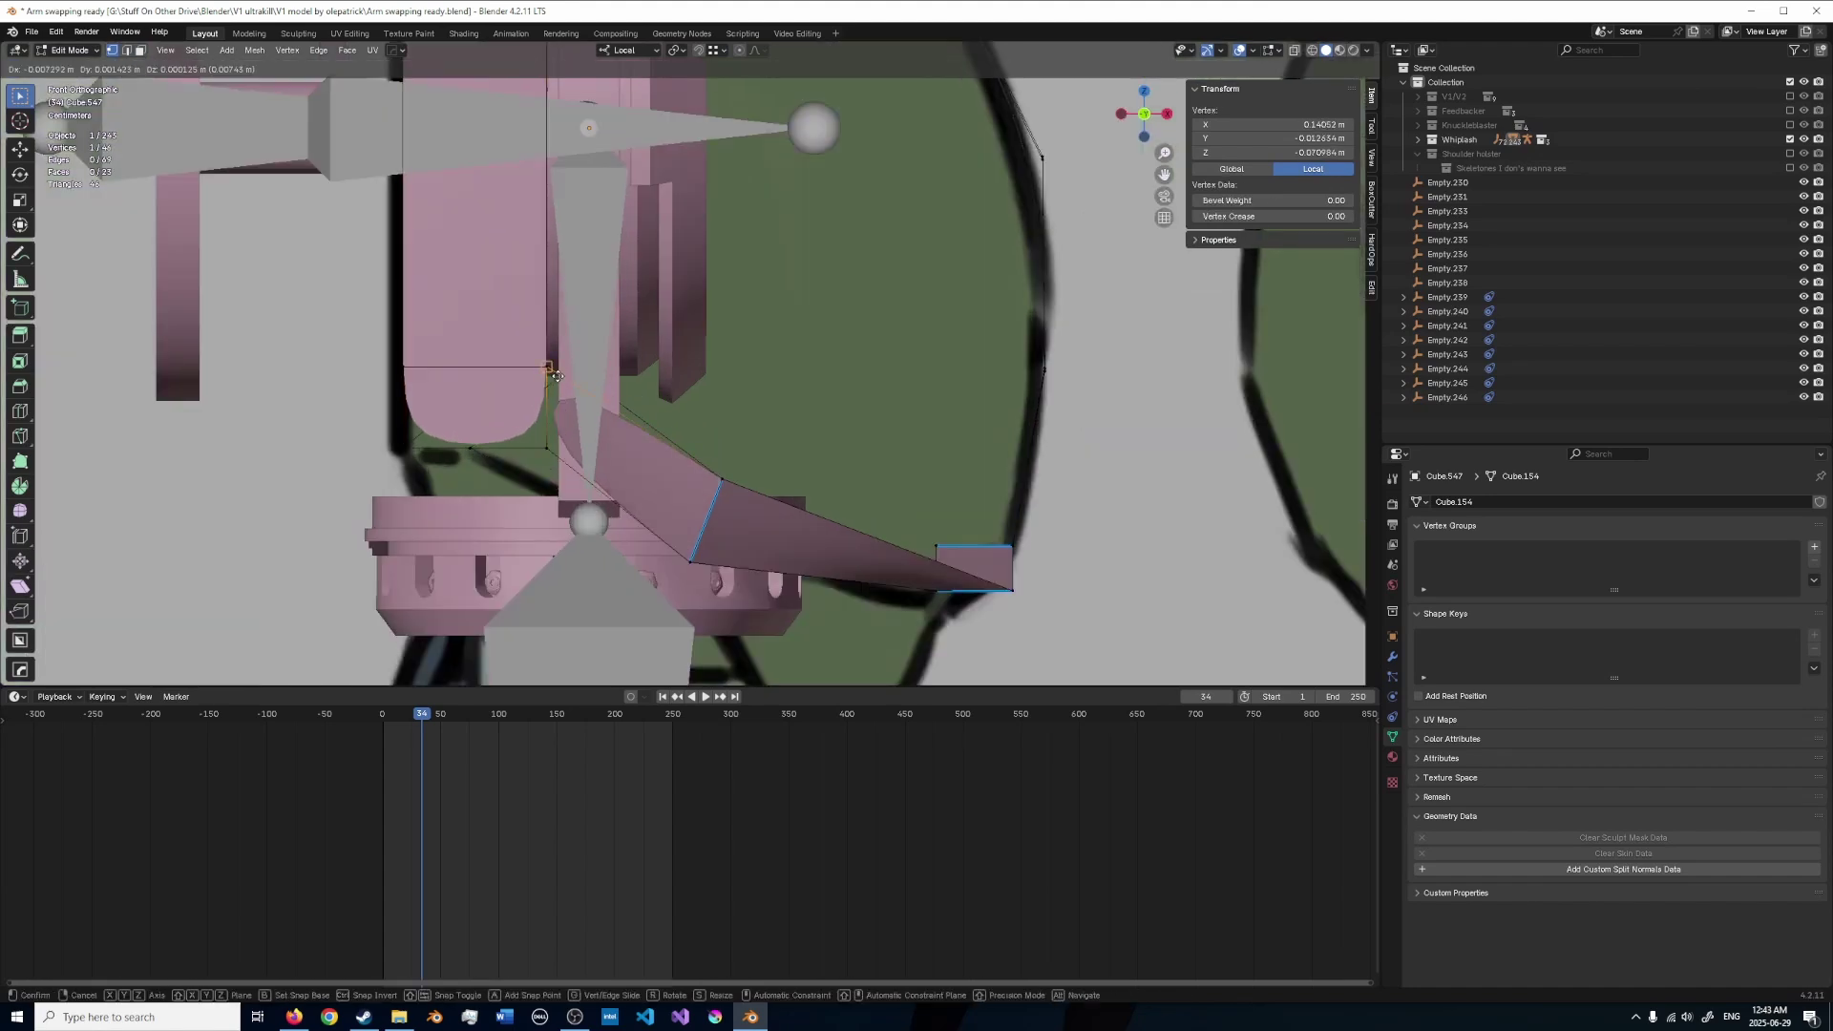
- Isolate the shoulder shell, mirror it across its X axis with the HardOps mirror, and leave the isolated view
key("KP_Divide")
key("KP_3")
key("Tab")
key("alt+x")
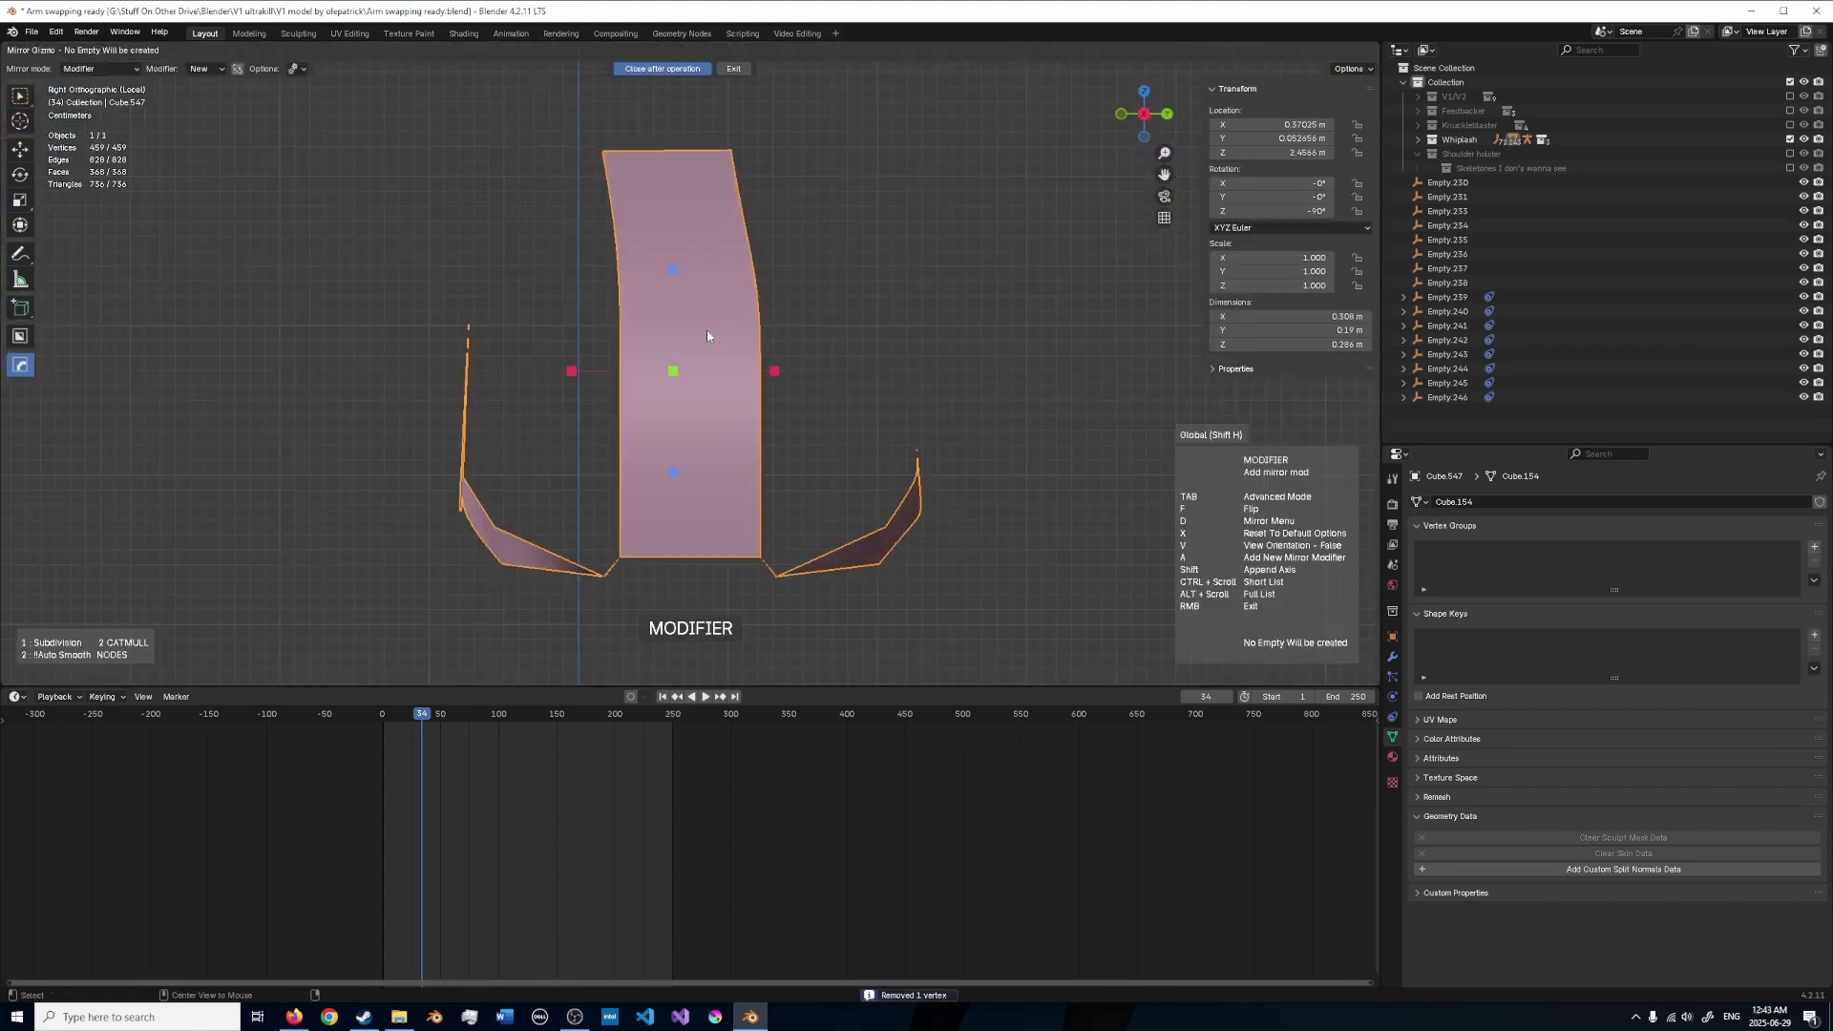
left_click(582, 369)
key("KP_Divide")
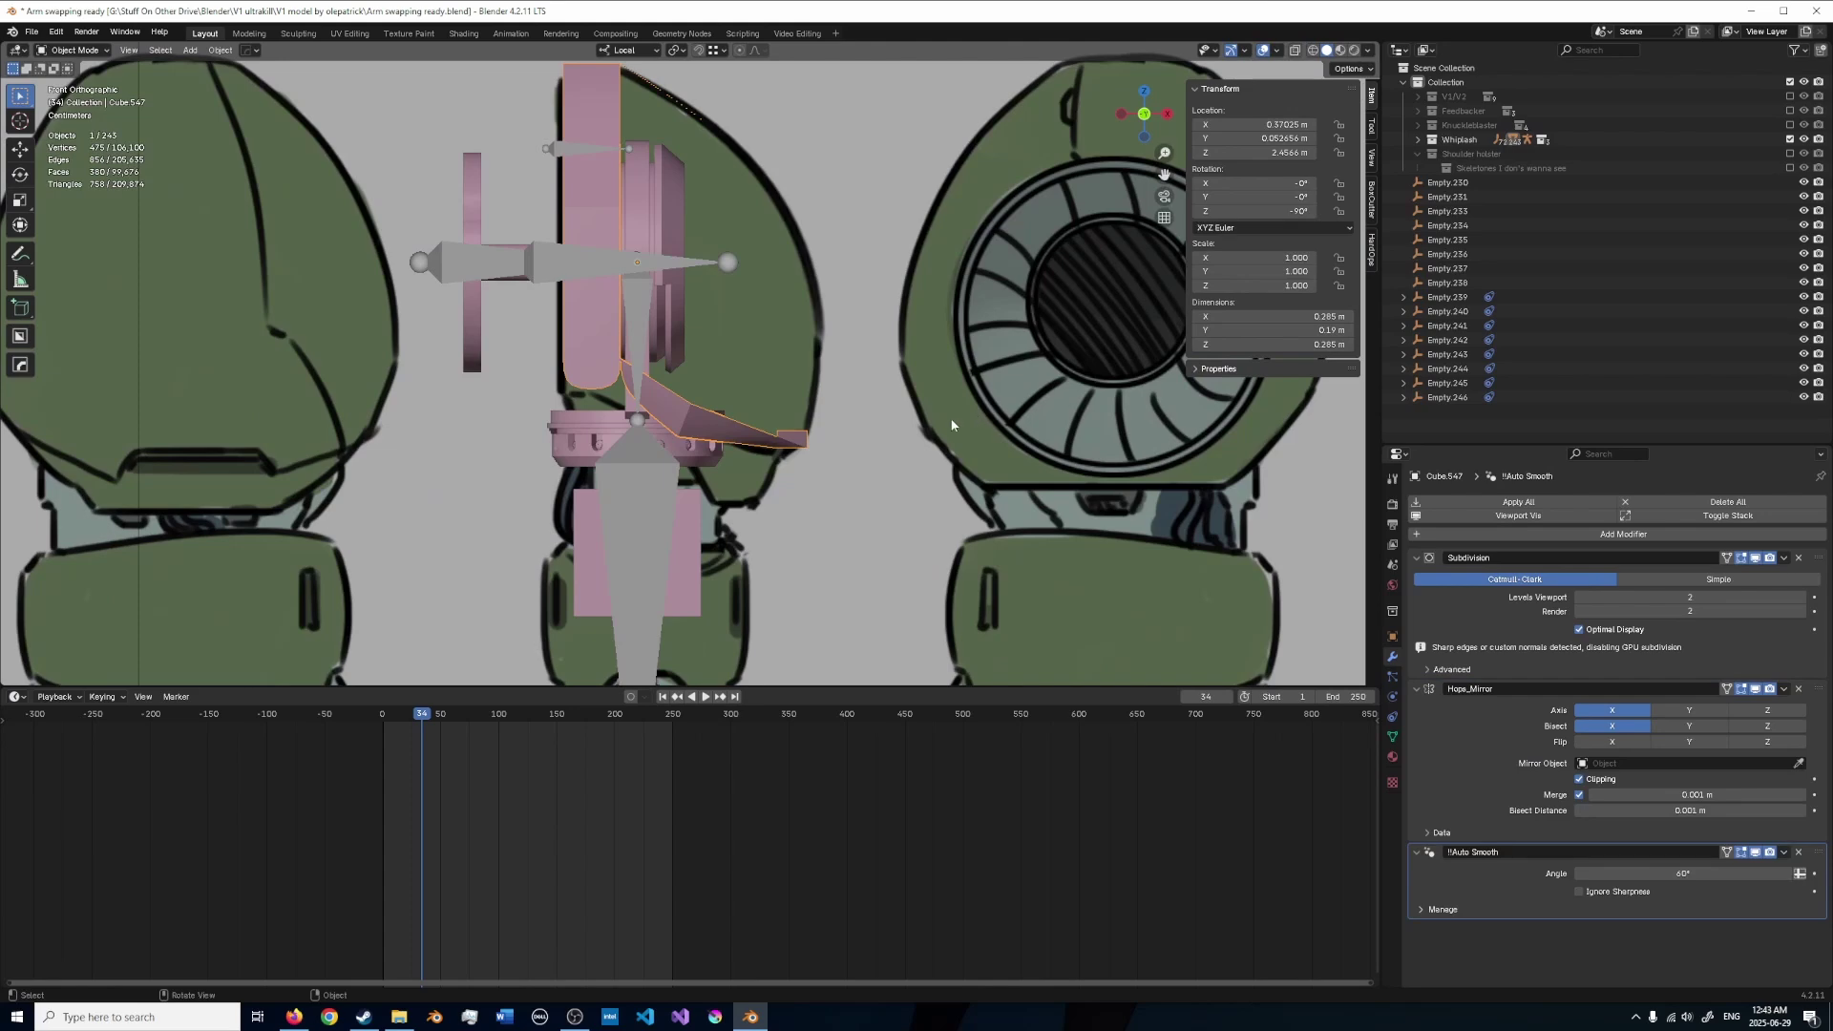
- Save the file and move the shell's mirror modifier above its Subdivision modifier
scroll(835, 434, "up", 5)
key("Tab")
key("alt+z")
key("ctrl+s")
key("alt+z")
middle_click_drag(835, 433, 927, 371)
left_click_drag(1818, 689, 1818, 557)
key("KP_1")
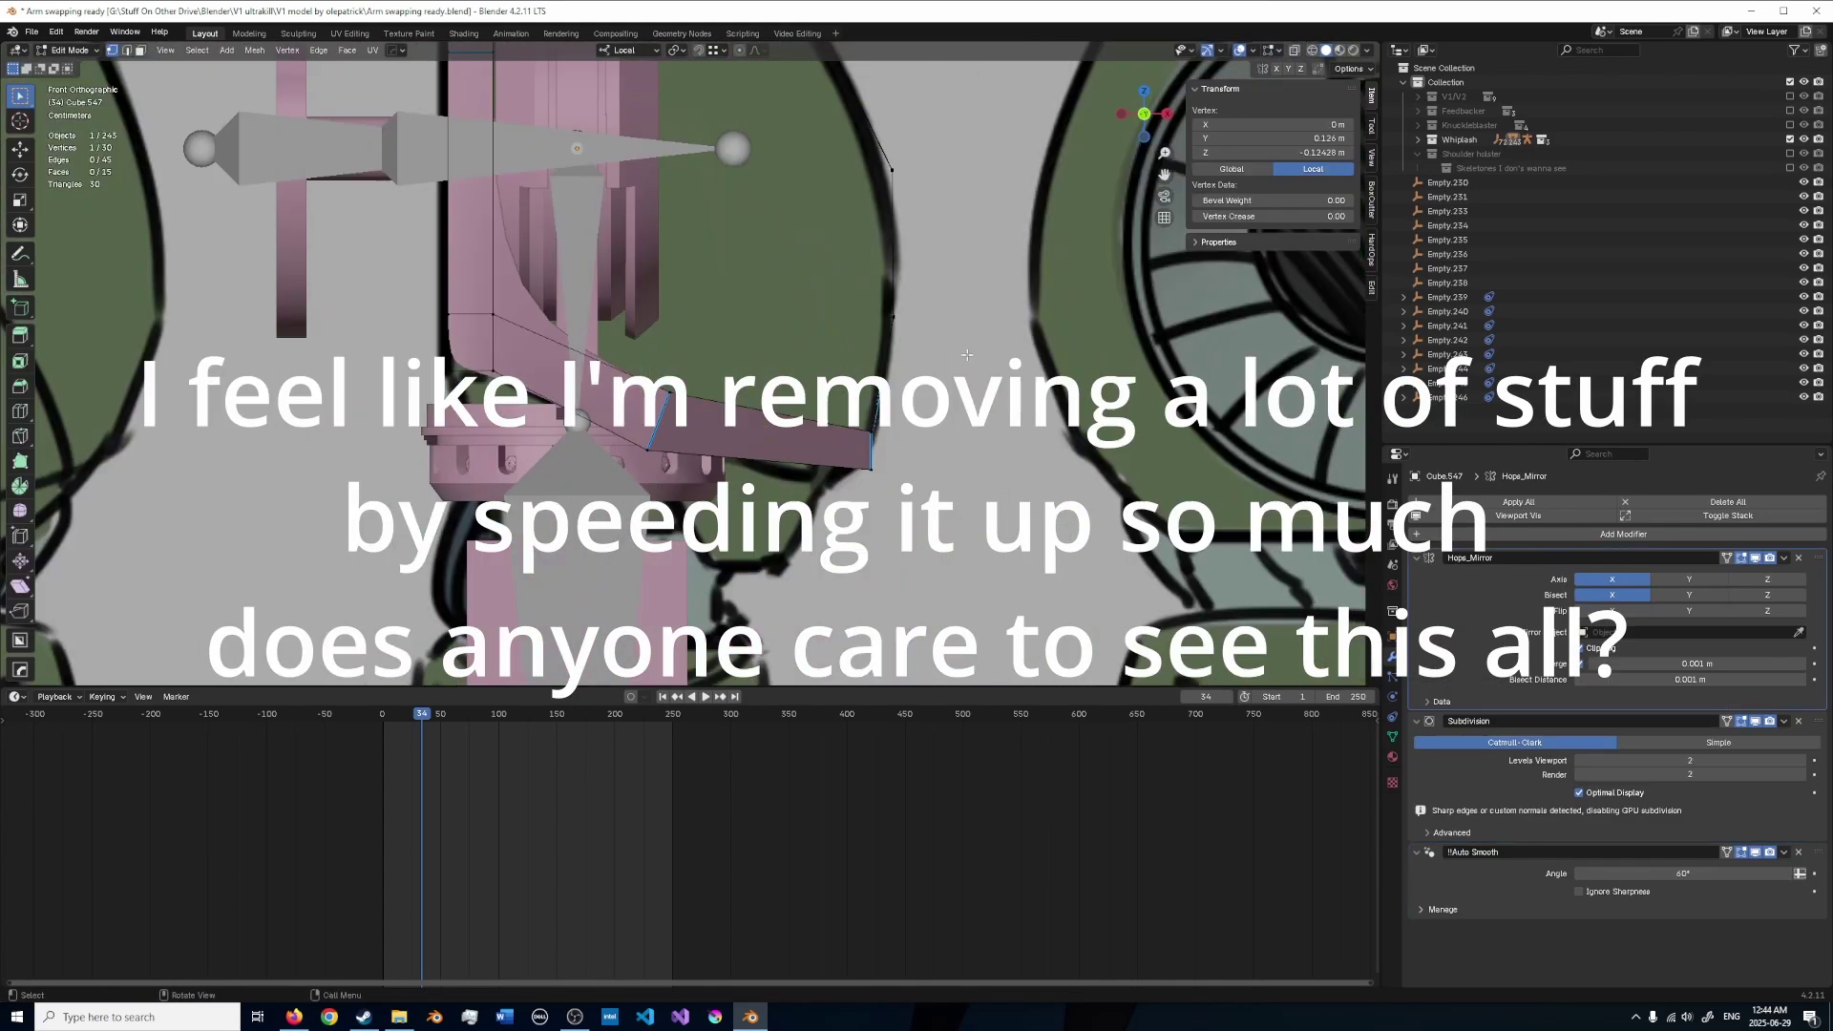
- Add a loop cut to the shoulder shell's lower flange and move its vertices into a smoother curve
key("alt+z")
key("ctrl+r")
key("alt+z")
middle_click_drag(859, 429, 725, 478)
key("g")
left_click(679, 594)
middle_click_drag(679, 594, 630, 535)
- Select an edge loop on the shell and move it to match the reference in front view
scroll(725, 430, "down", 3)
key("2")
left_click(754, 496, "alt")
key("KP_1")
key("alt+z")
key("g")
key("alt+z")
middle_click_drag(725, 430, 837, 379)
key("Tab")
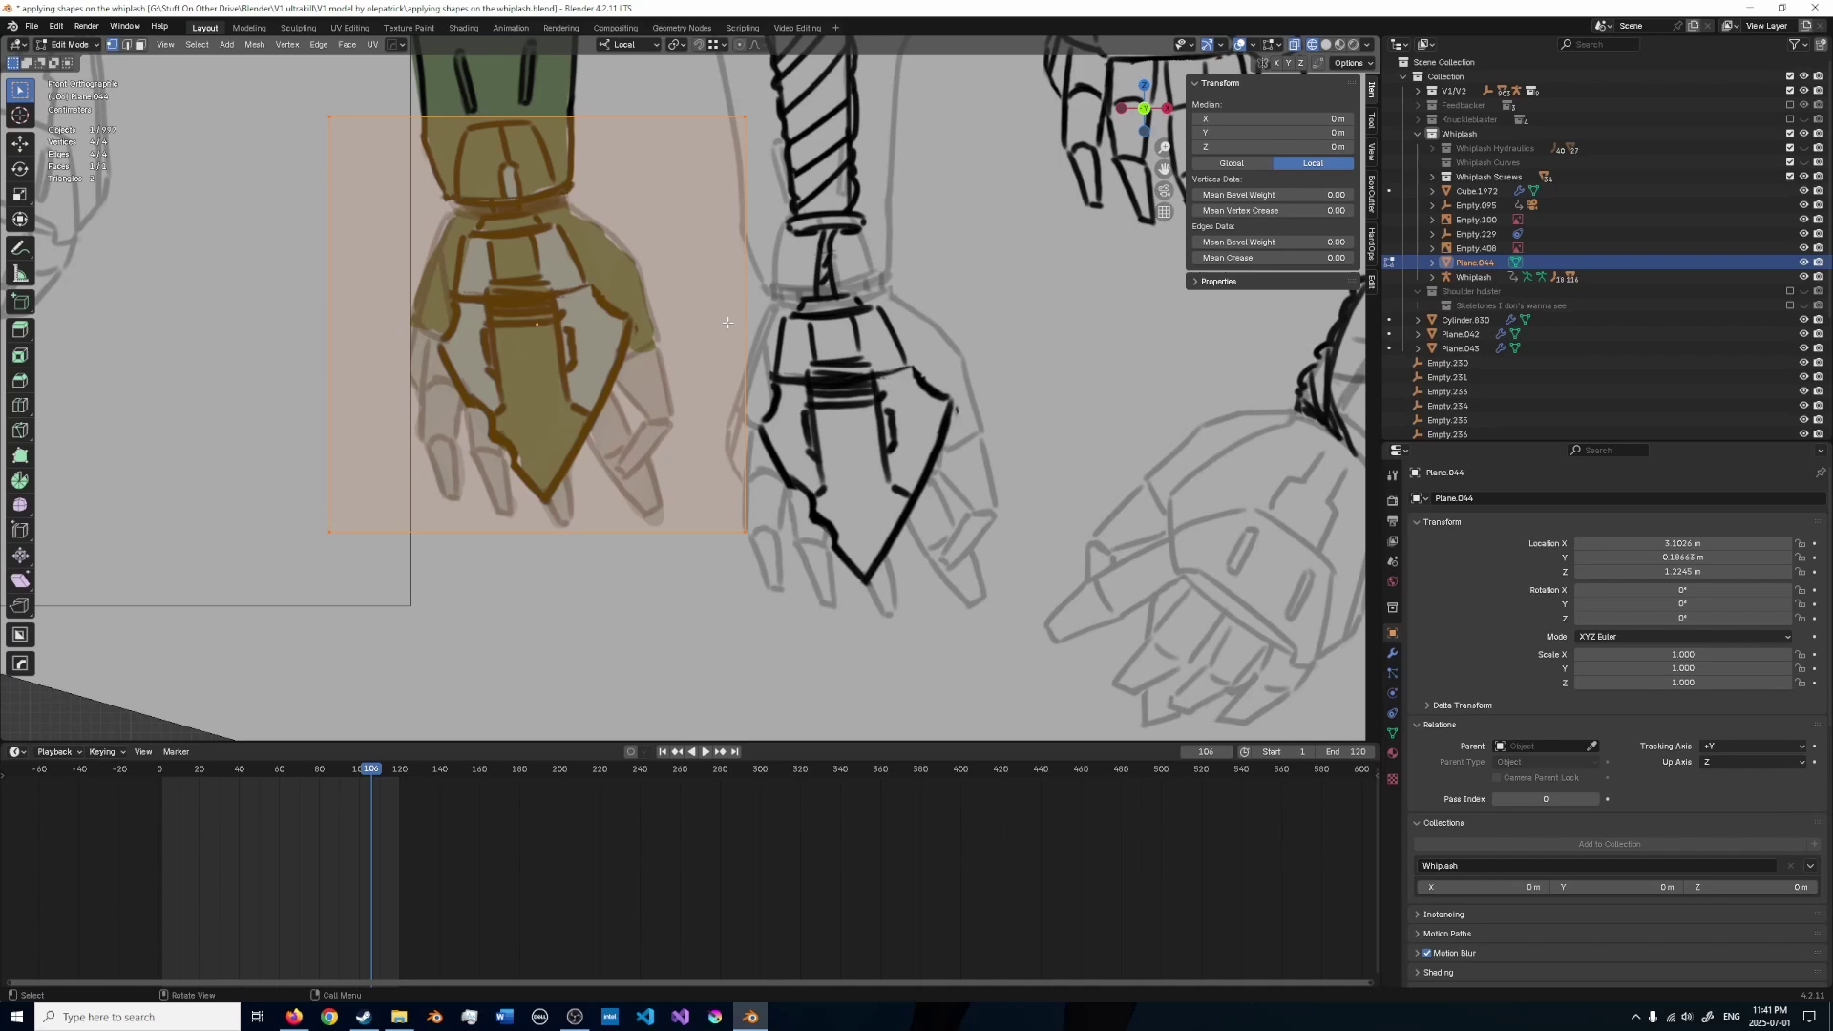
- Move the vertices of the hand blade plane onto the pointed blade outline in the front reference
scroll(727, 322, "up", 4)
key("g")
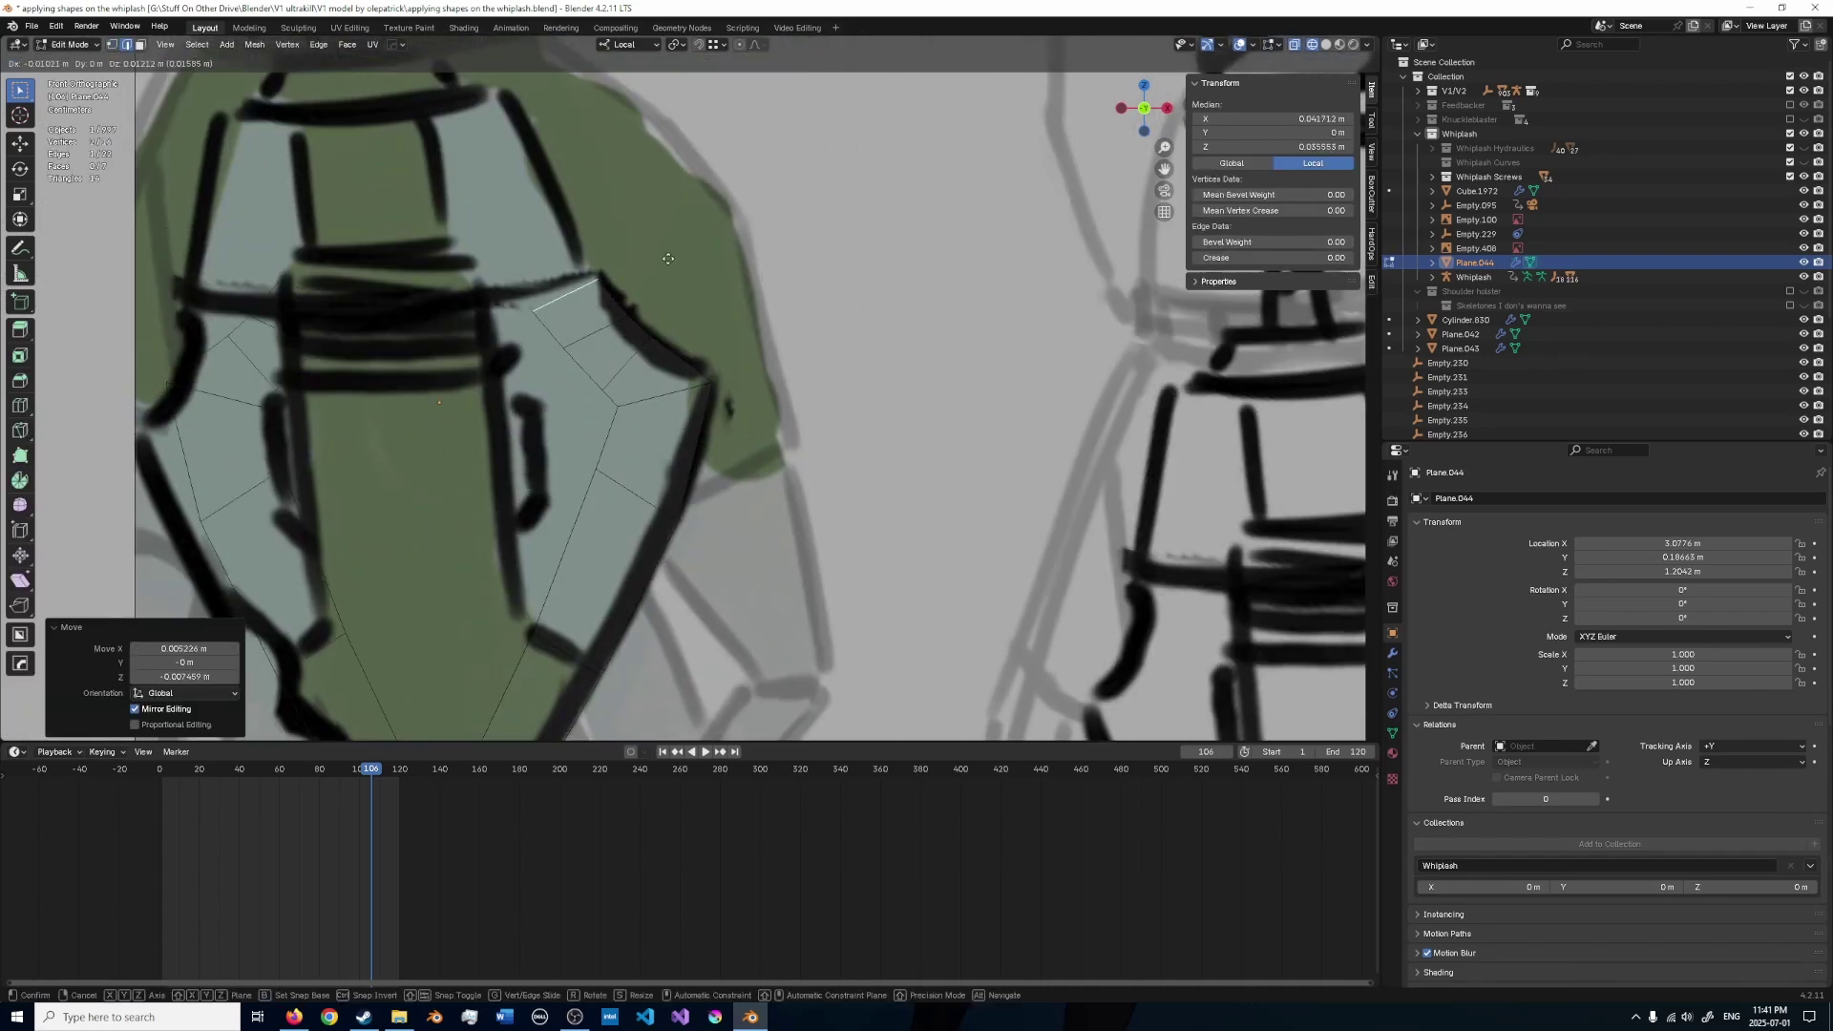
key("alt+z")
scroll(668, 325, "up", 4)
left_click(720, 320)
key("g")
left_click(720, 326)
left_click(1393, 653)
scroll(712, 372, "down", 3)
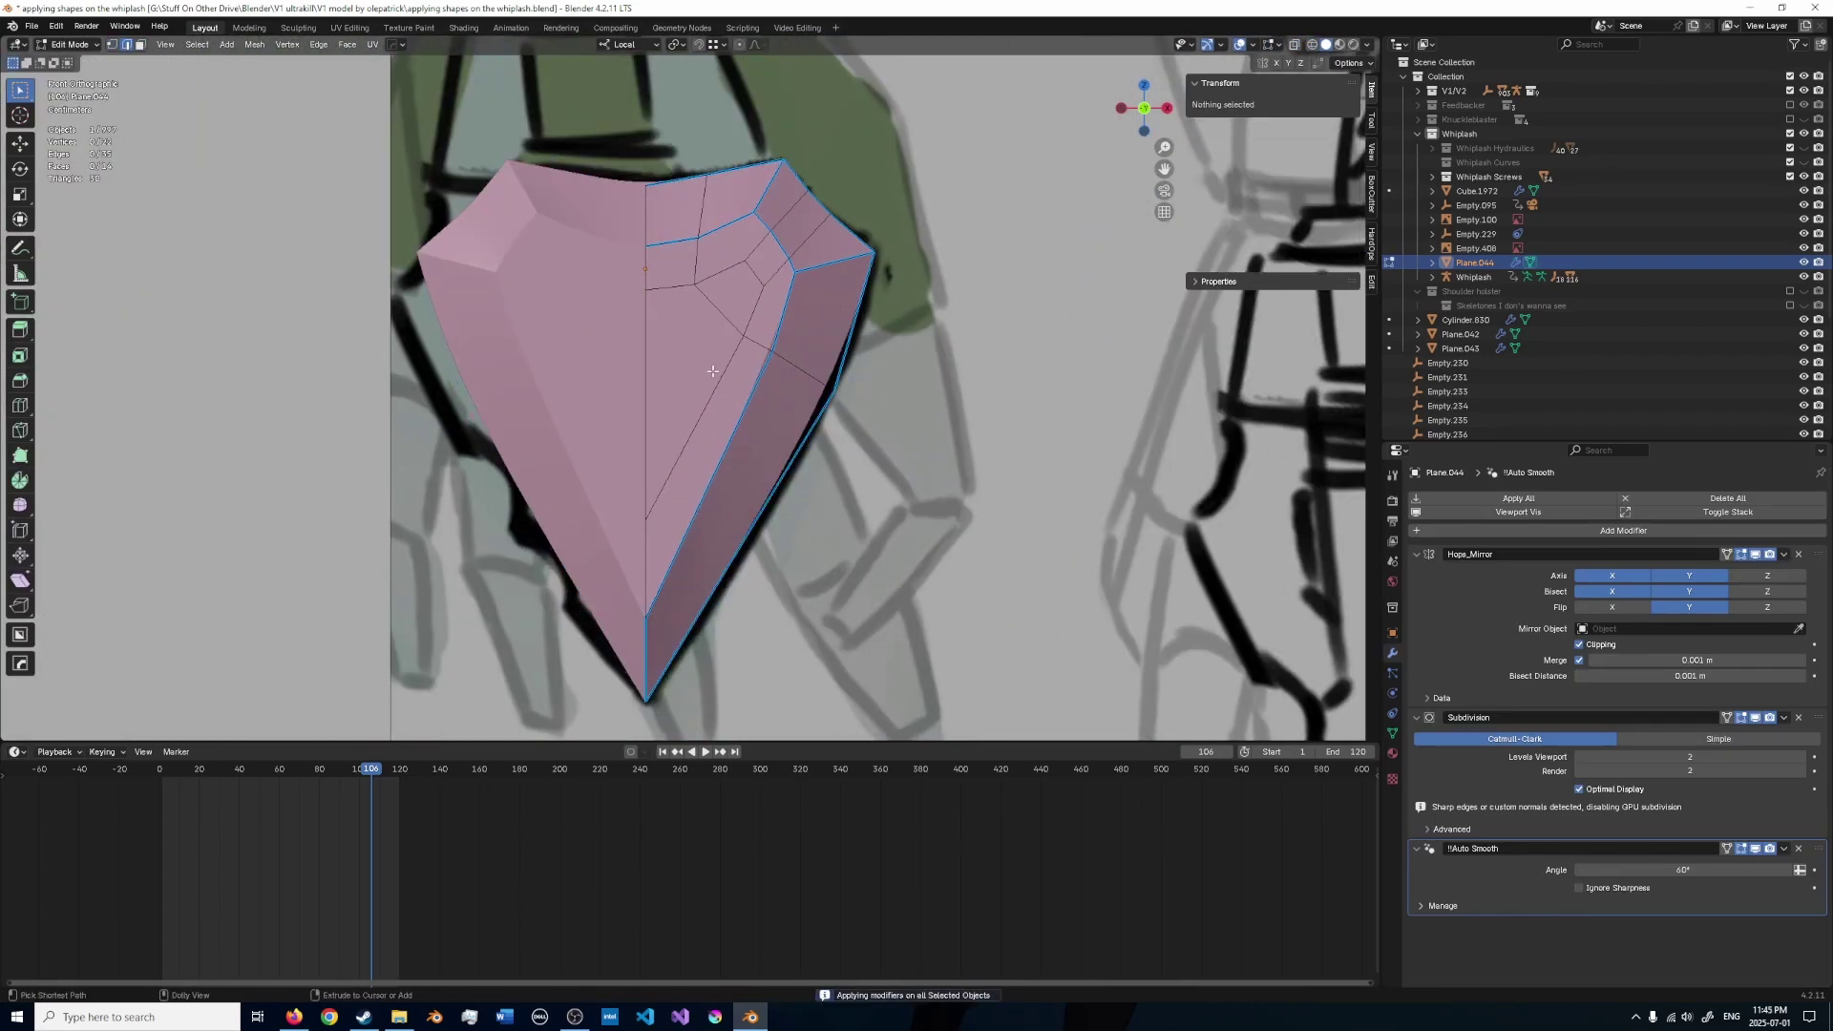
- Save the file, switch to face selection and dissolve the selected faces along the blade's upper end
key("alt+z")
key("ctrl+s")
key("alt+z")
middle_click_drag(667, 369, 704, 338)
key("3")
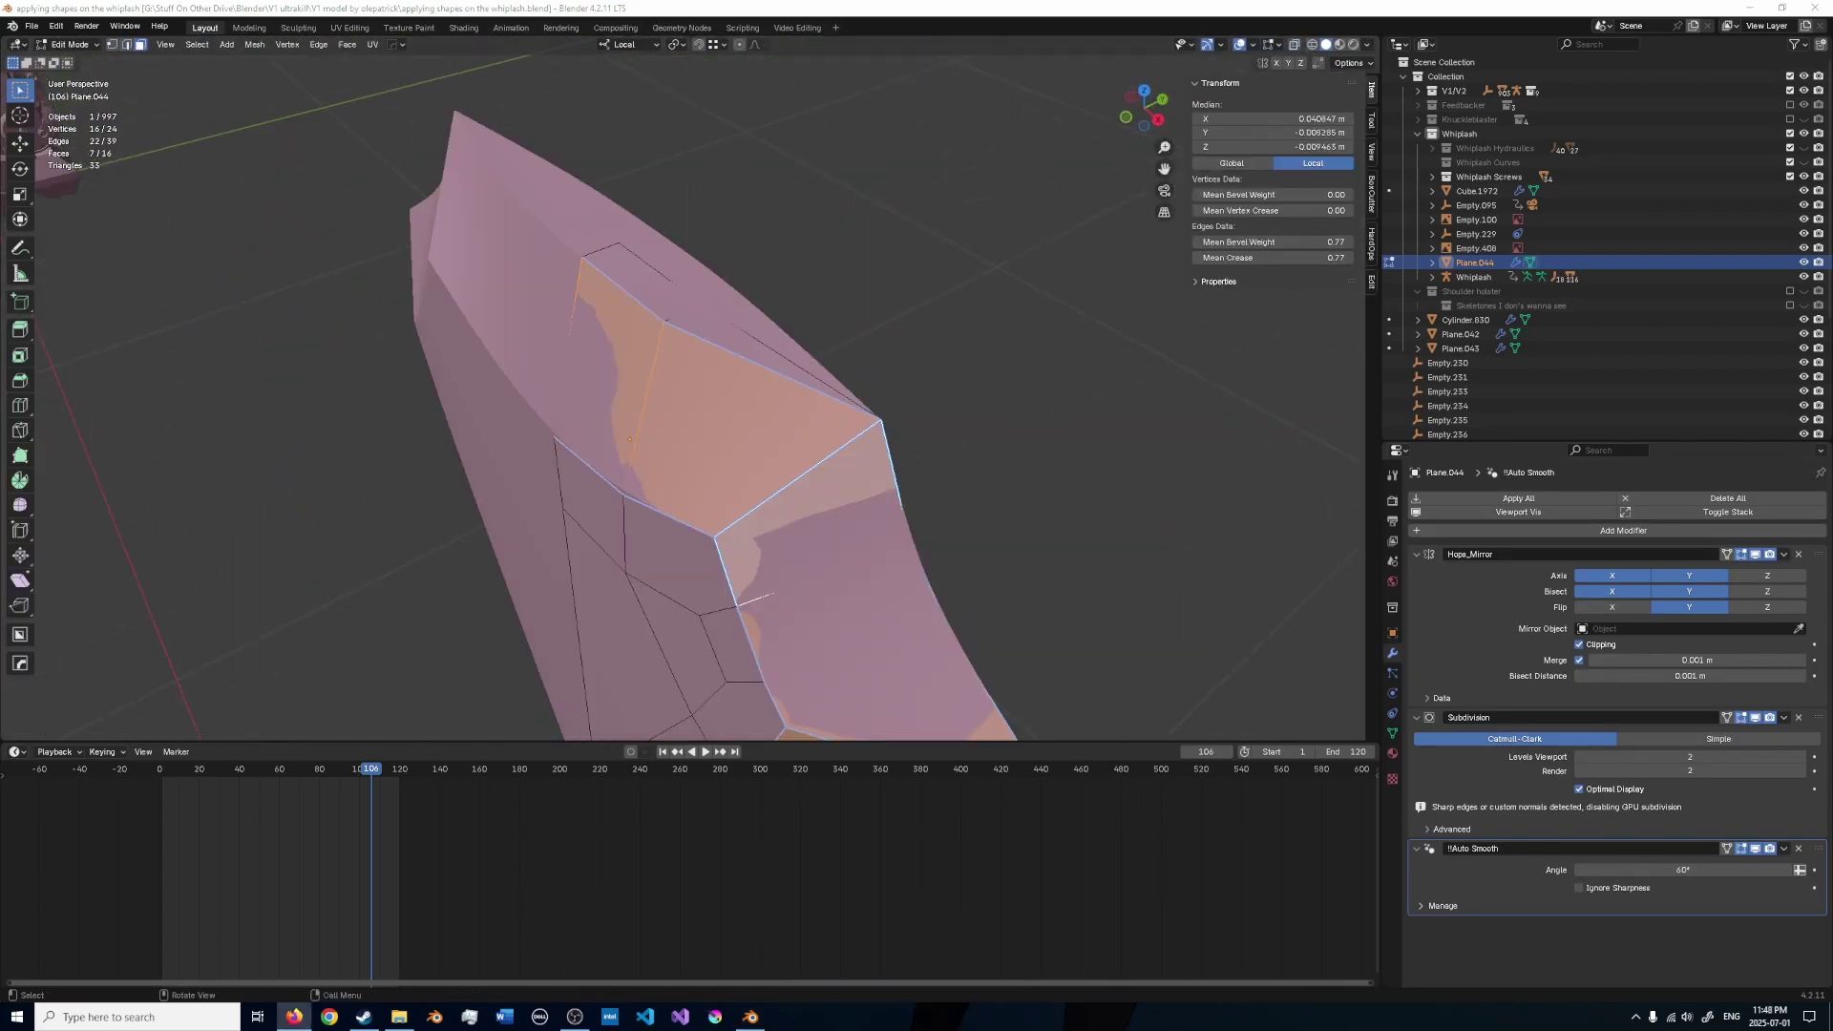
key("ctrl+x")
key("ctrl+s")
- Move the blade selection along the Z axis, check it in X-ray and save the file
key("g")
key("z")
key("alt+z")
key("alt+z")
middle_click_drag(855, 324, 822, 486)
key("ctrl+s")
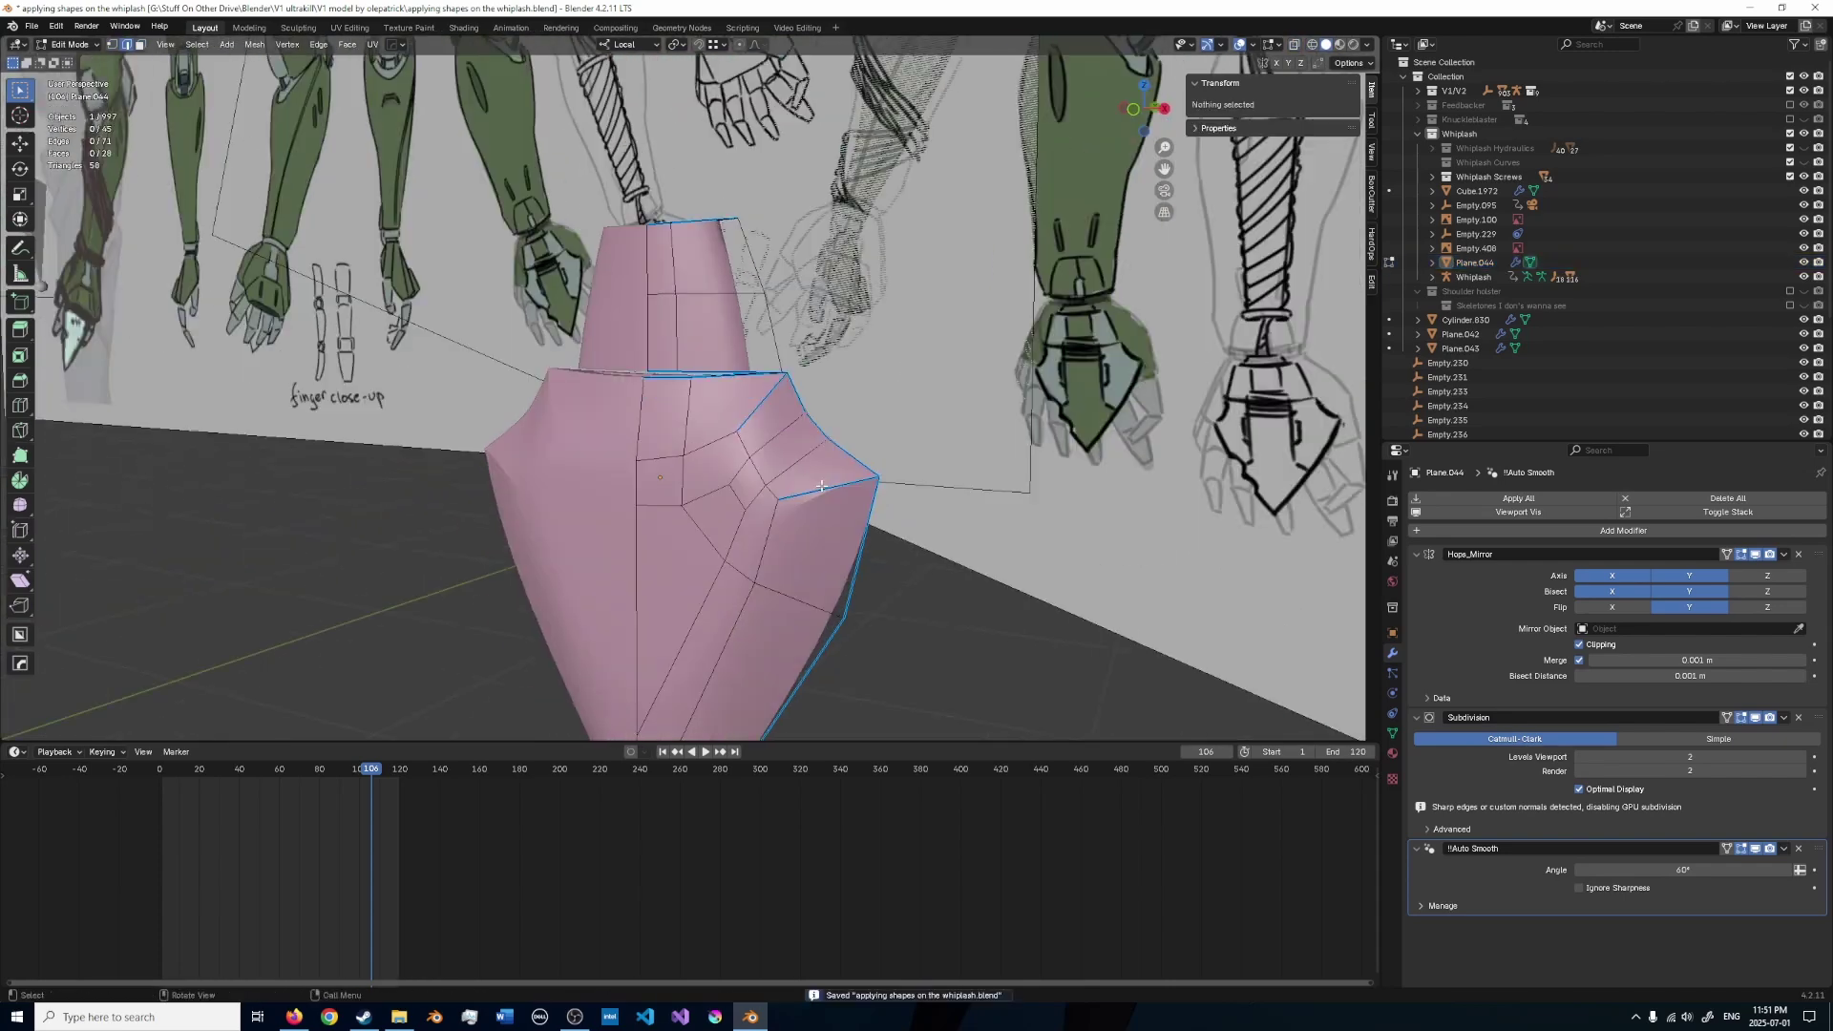
- Save the file, isolate the blade's side piece and reposition its lower vertices
key("alt+z")
key("g")
key("ctrl+s")
key("KP_Divide")
key("1")
key("g")
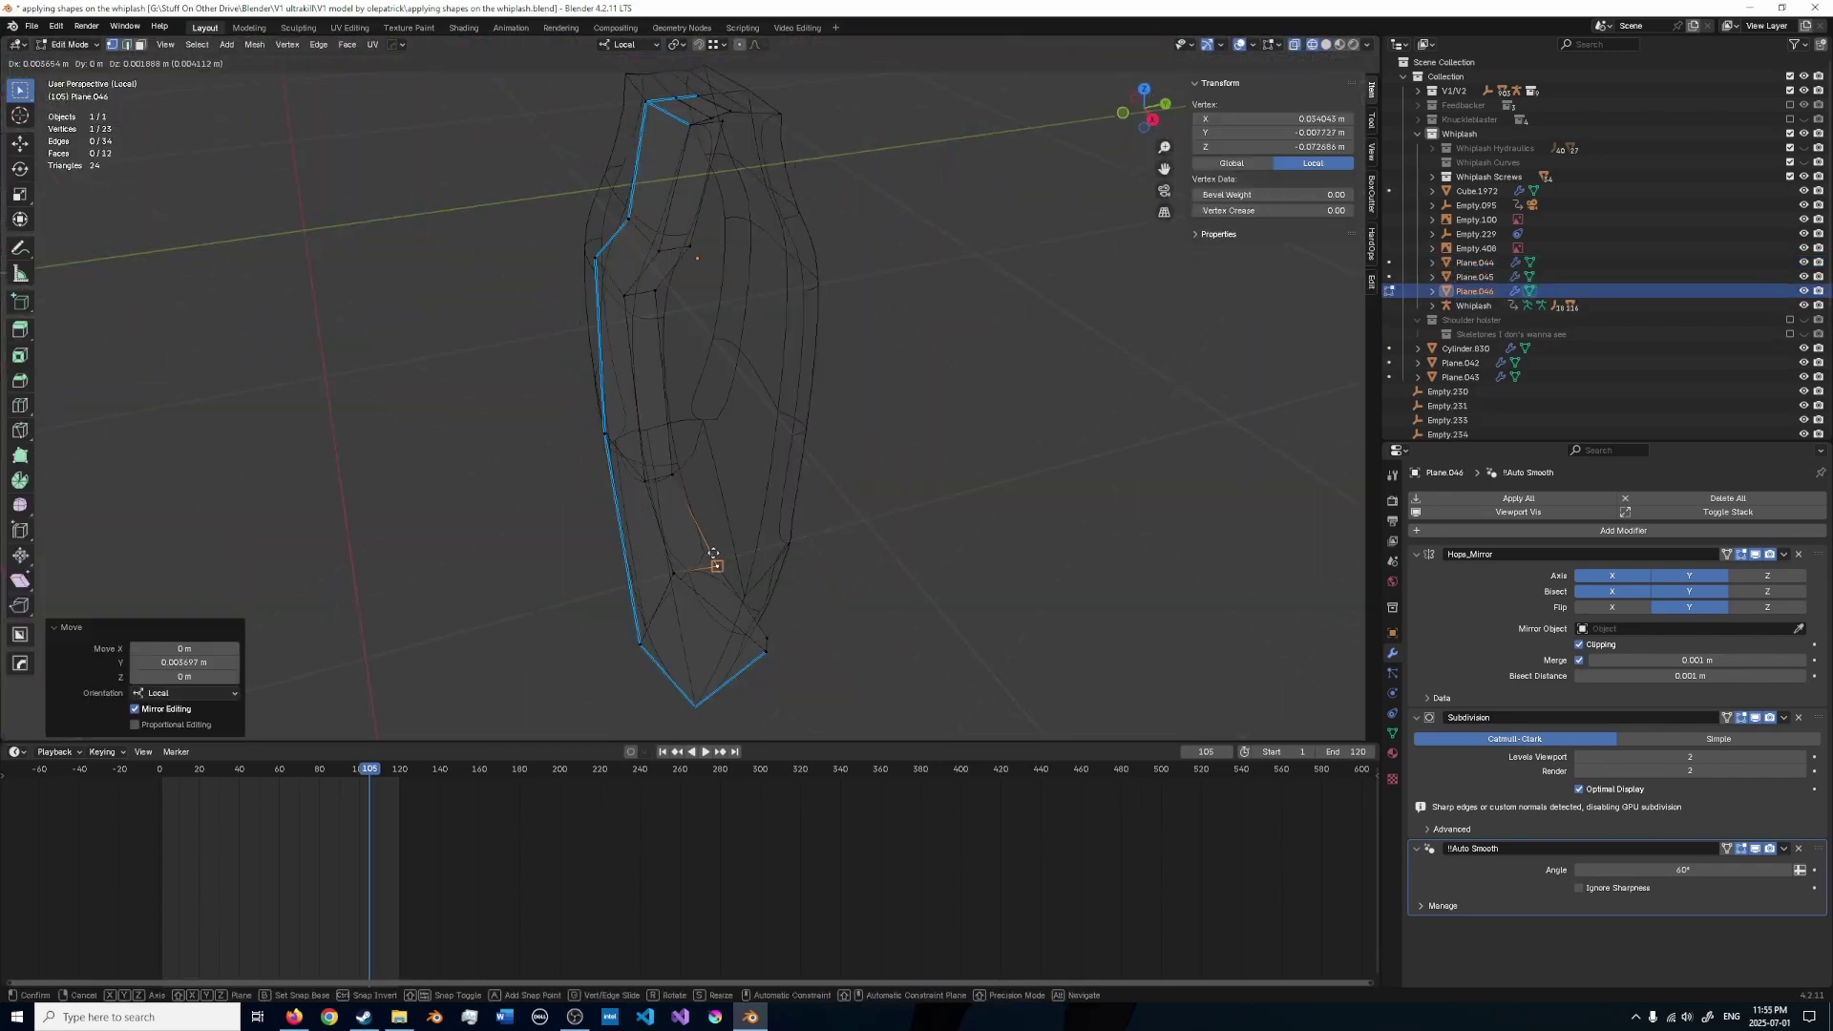
key("ctrl+l")
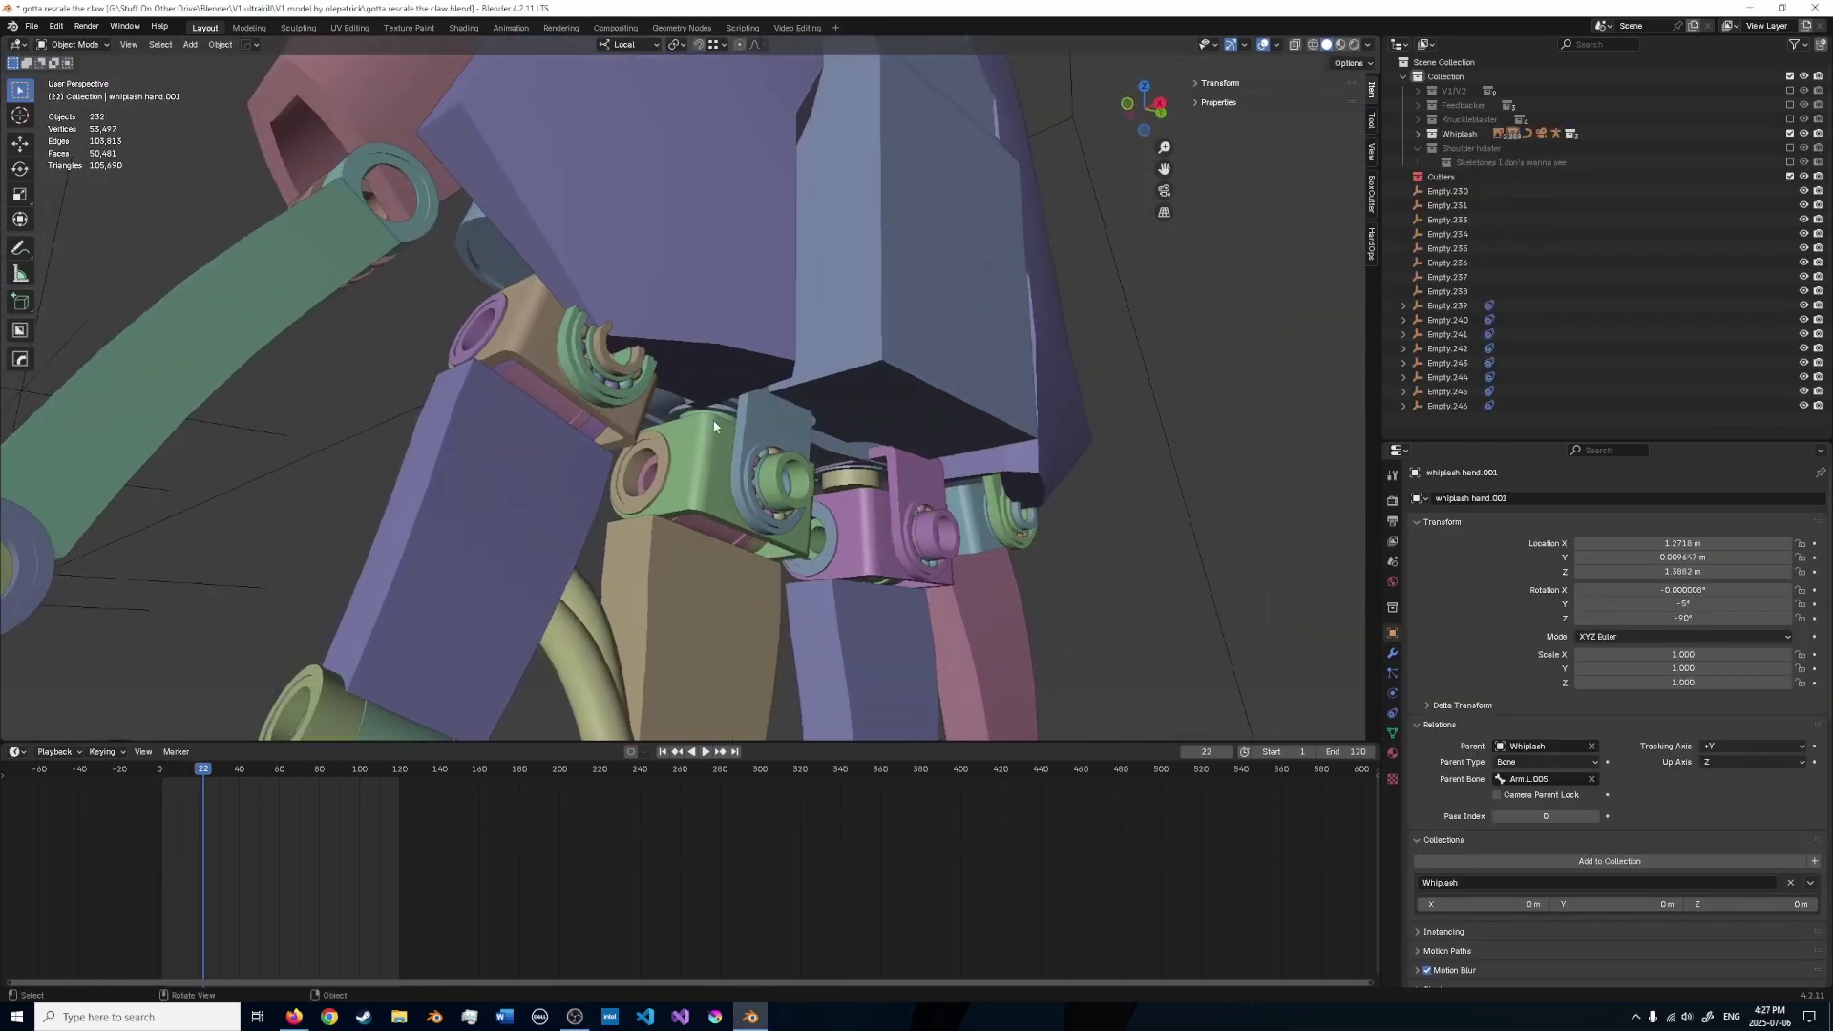
- Try rotating the first finger segment about local X and its knuckle block about local Z
middle_click_drag(714, 427, 559, 420)
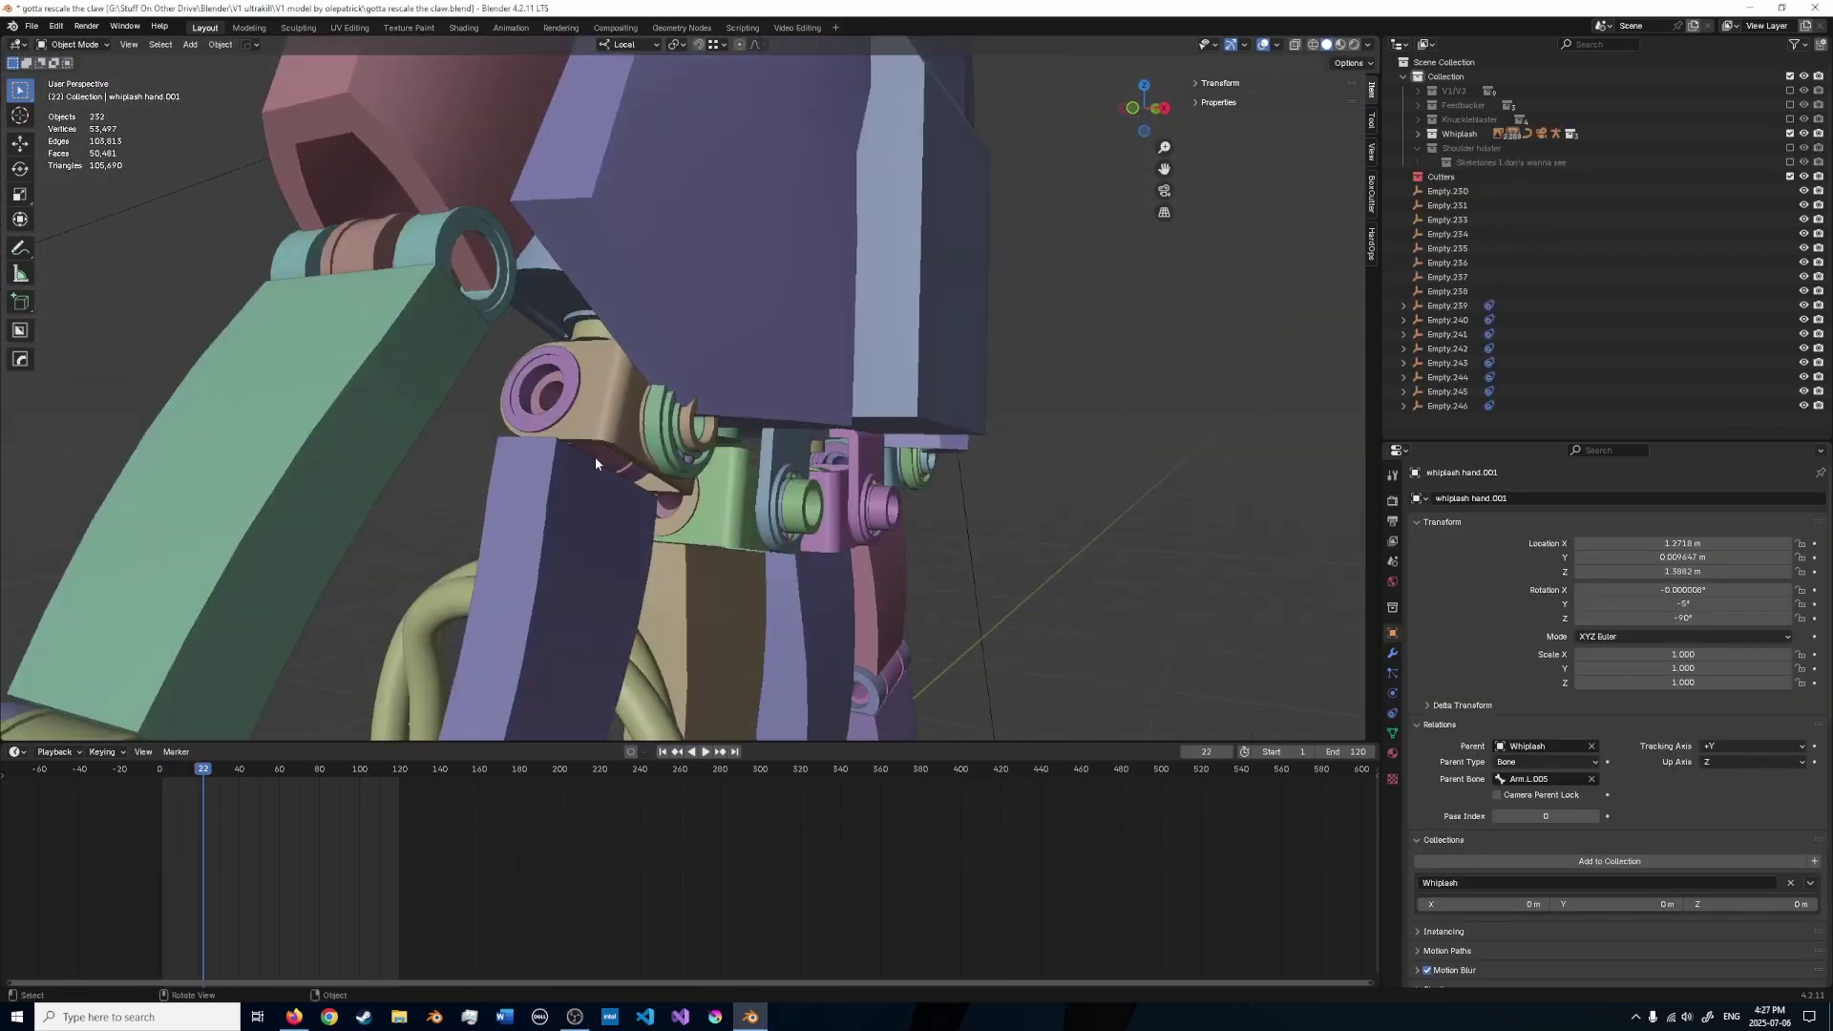
key("r")
key("z")
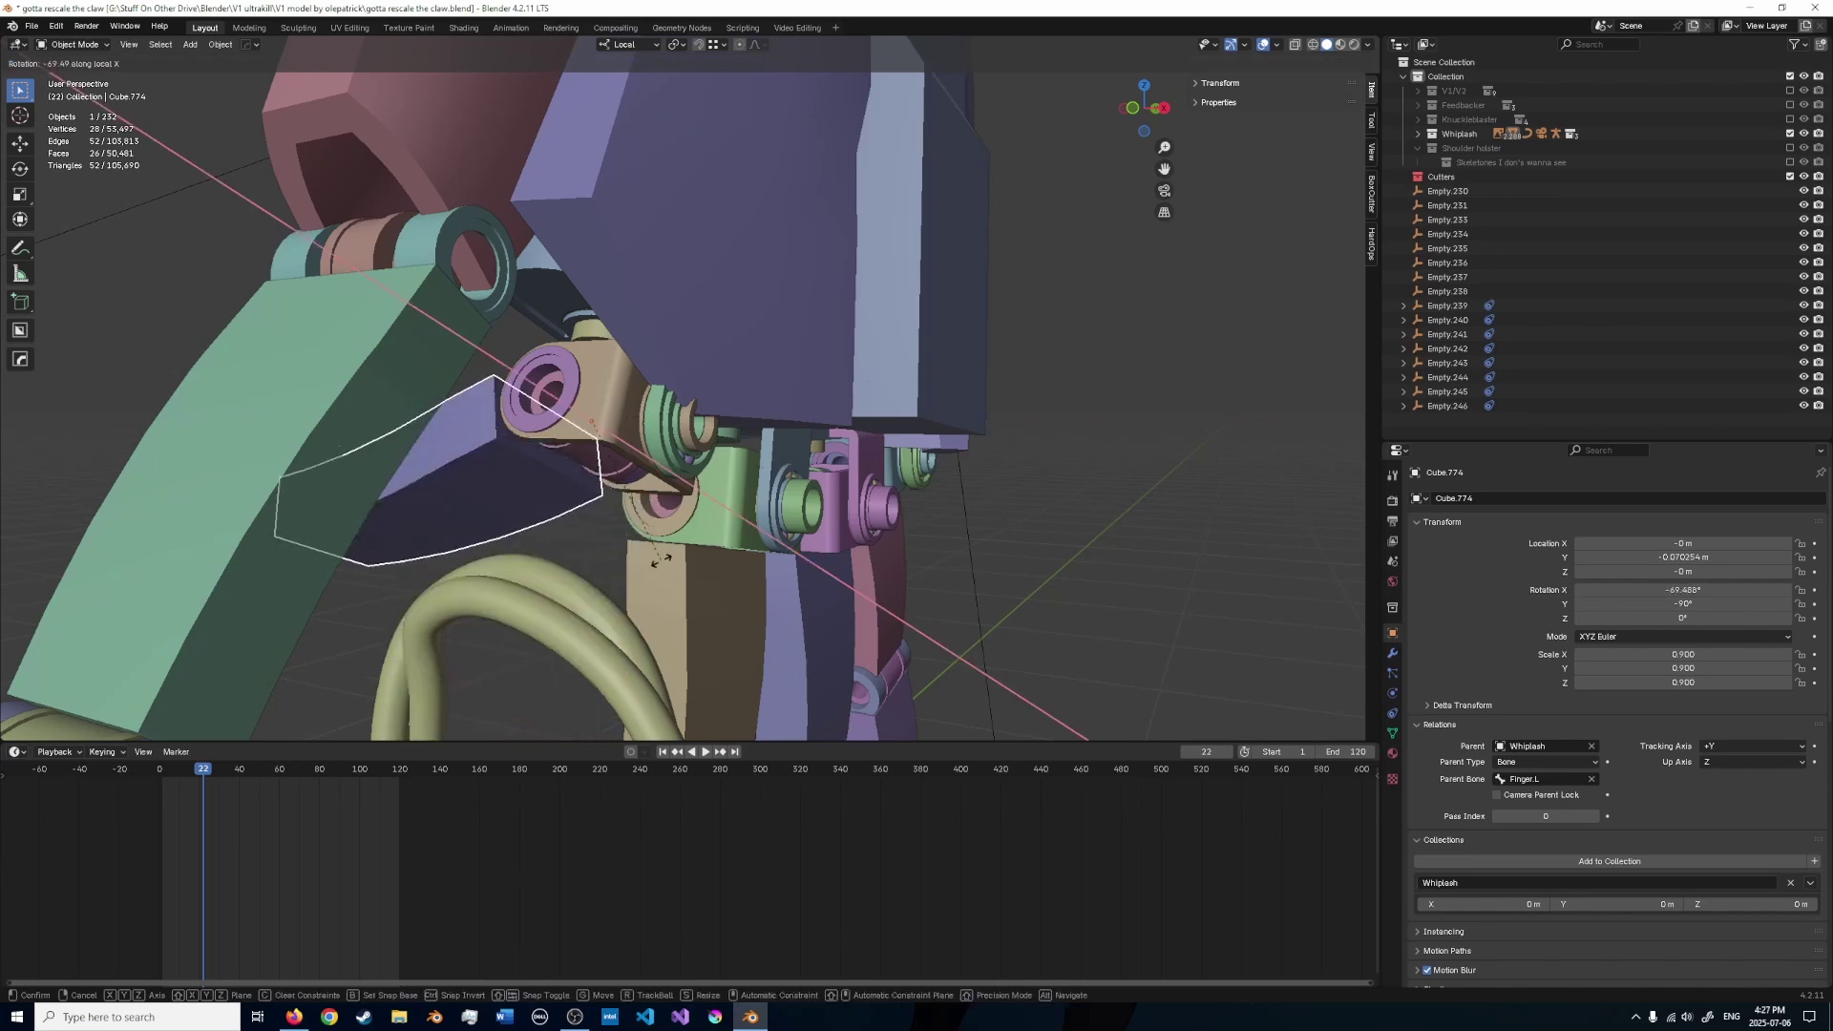
key("r")
key("z")
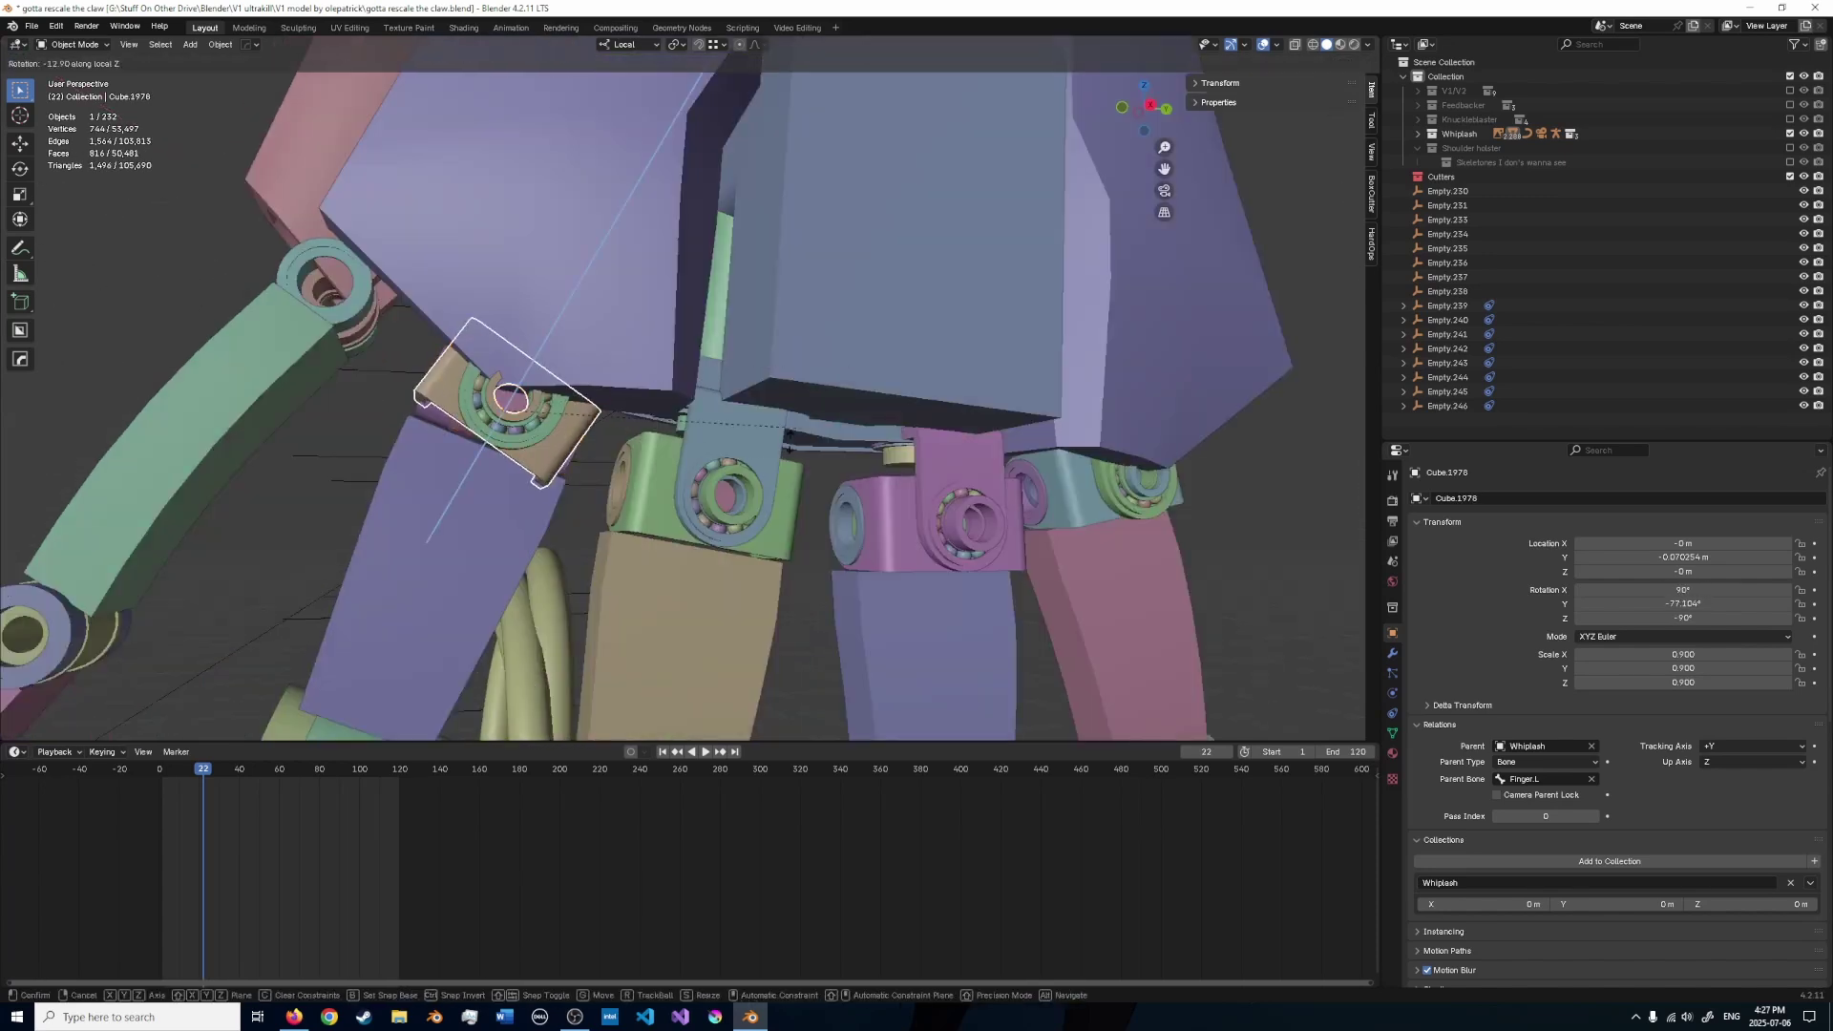
right_click(817, 303)
middle_click_drag(807, 307, 846, 315)
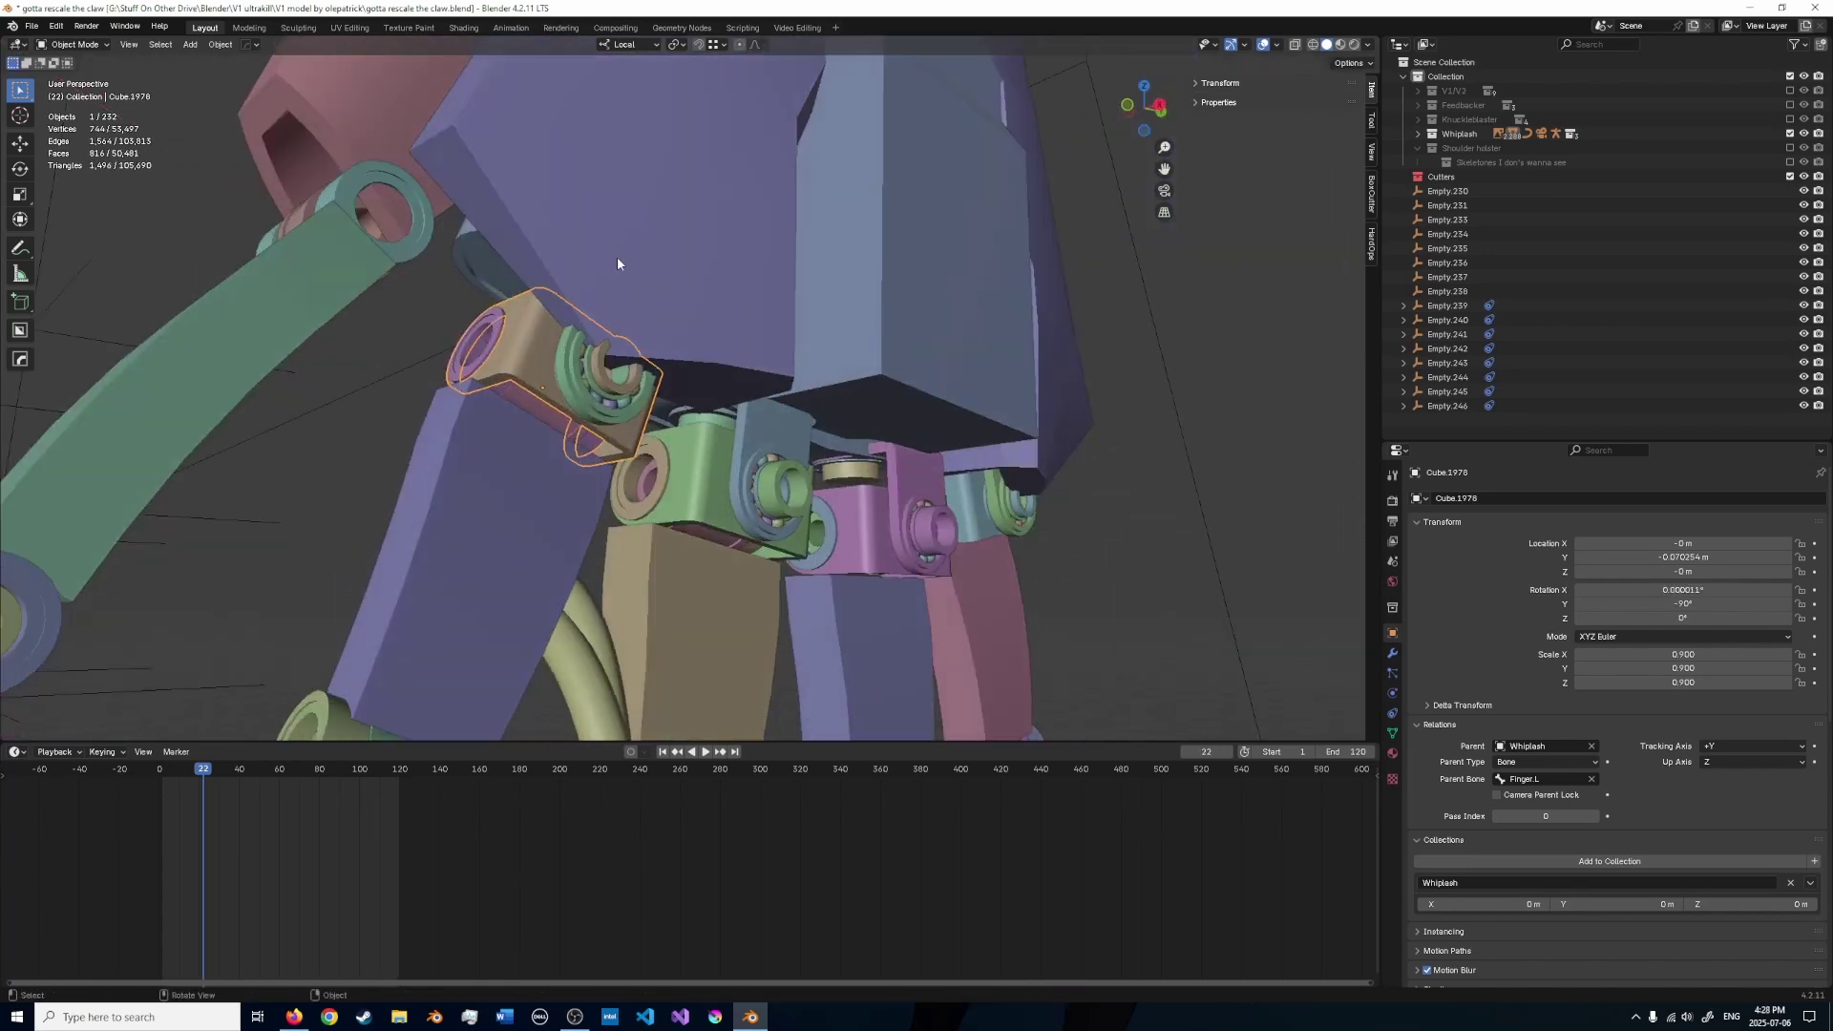
- Hide the palm parts covering the knuckle mounts and select the first finger's bracket
middle_click_drag(772, 250, 723, 370)
left_click(901, 290)
key("h")
left_click(618, 307)
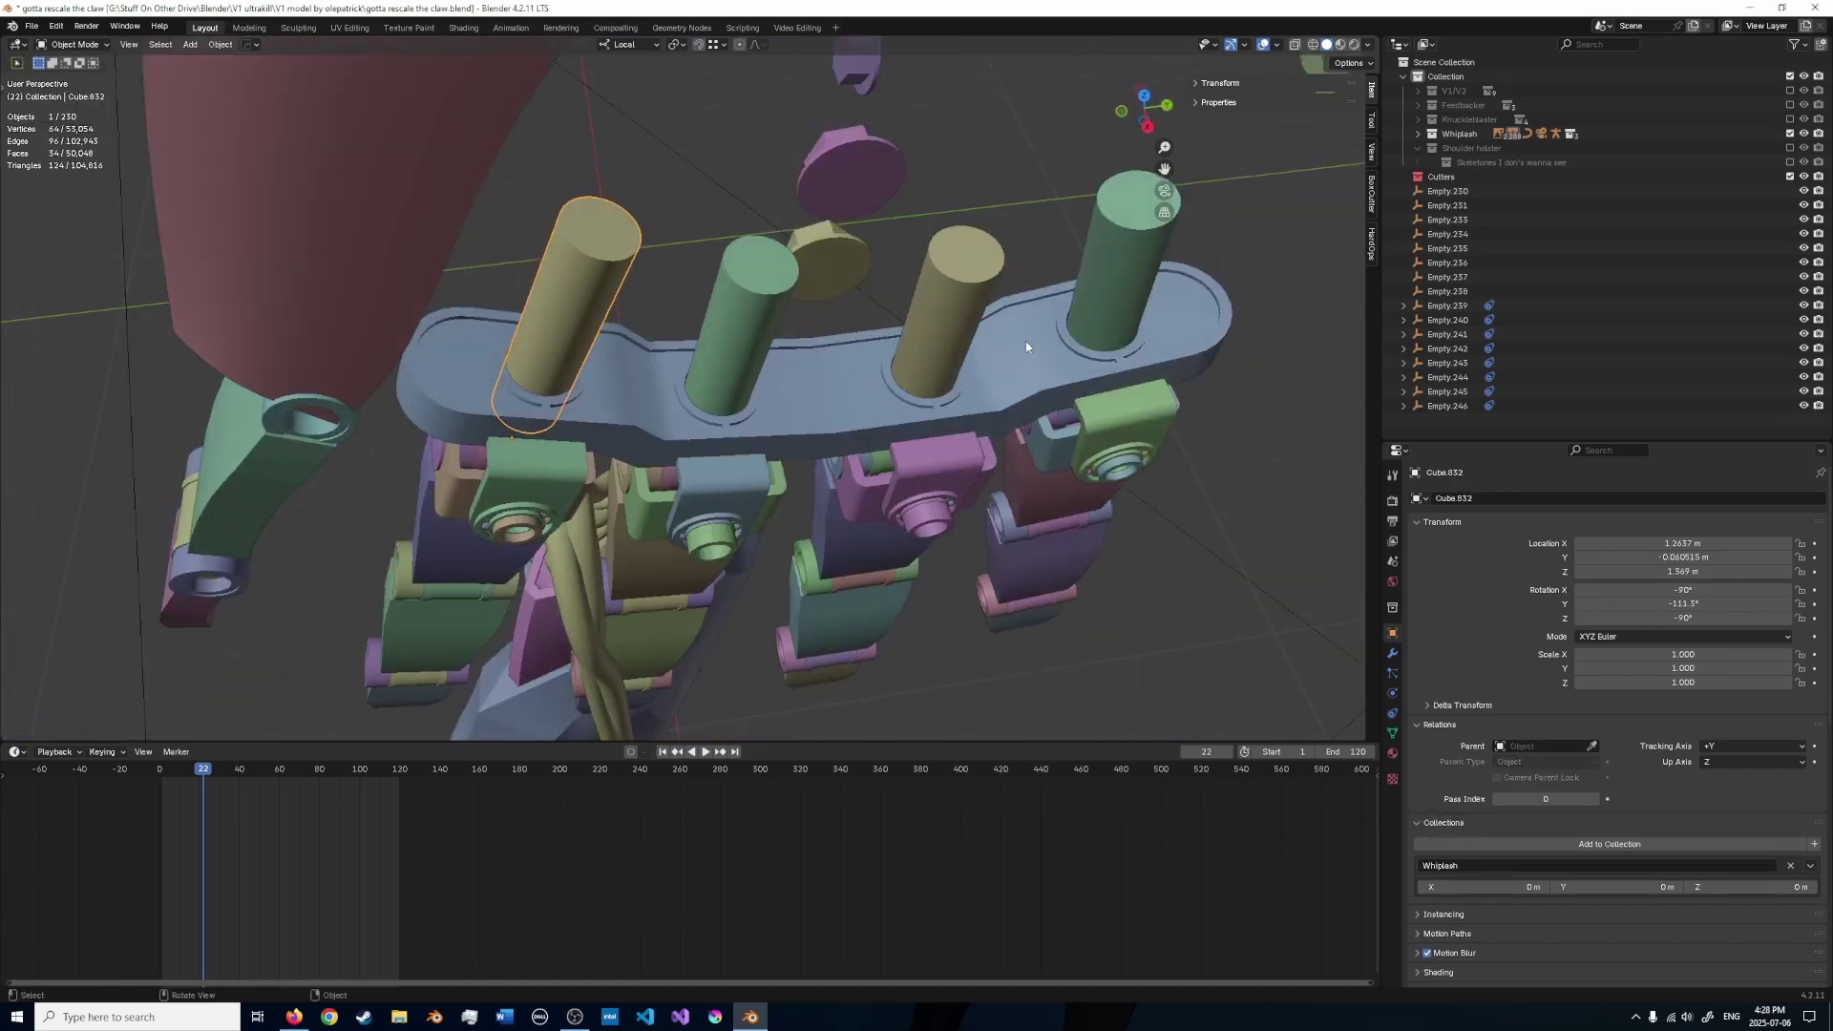
key("t")
middle_click_drag(1039, 345, 480, 462)
left_click(601, 405)
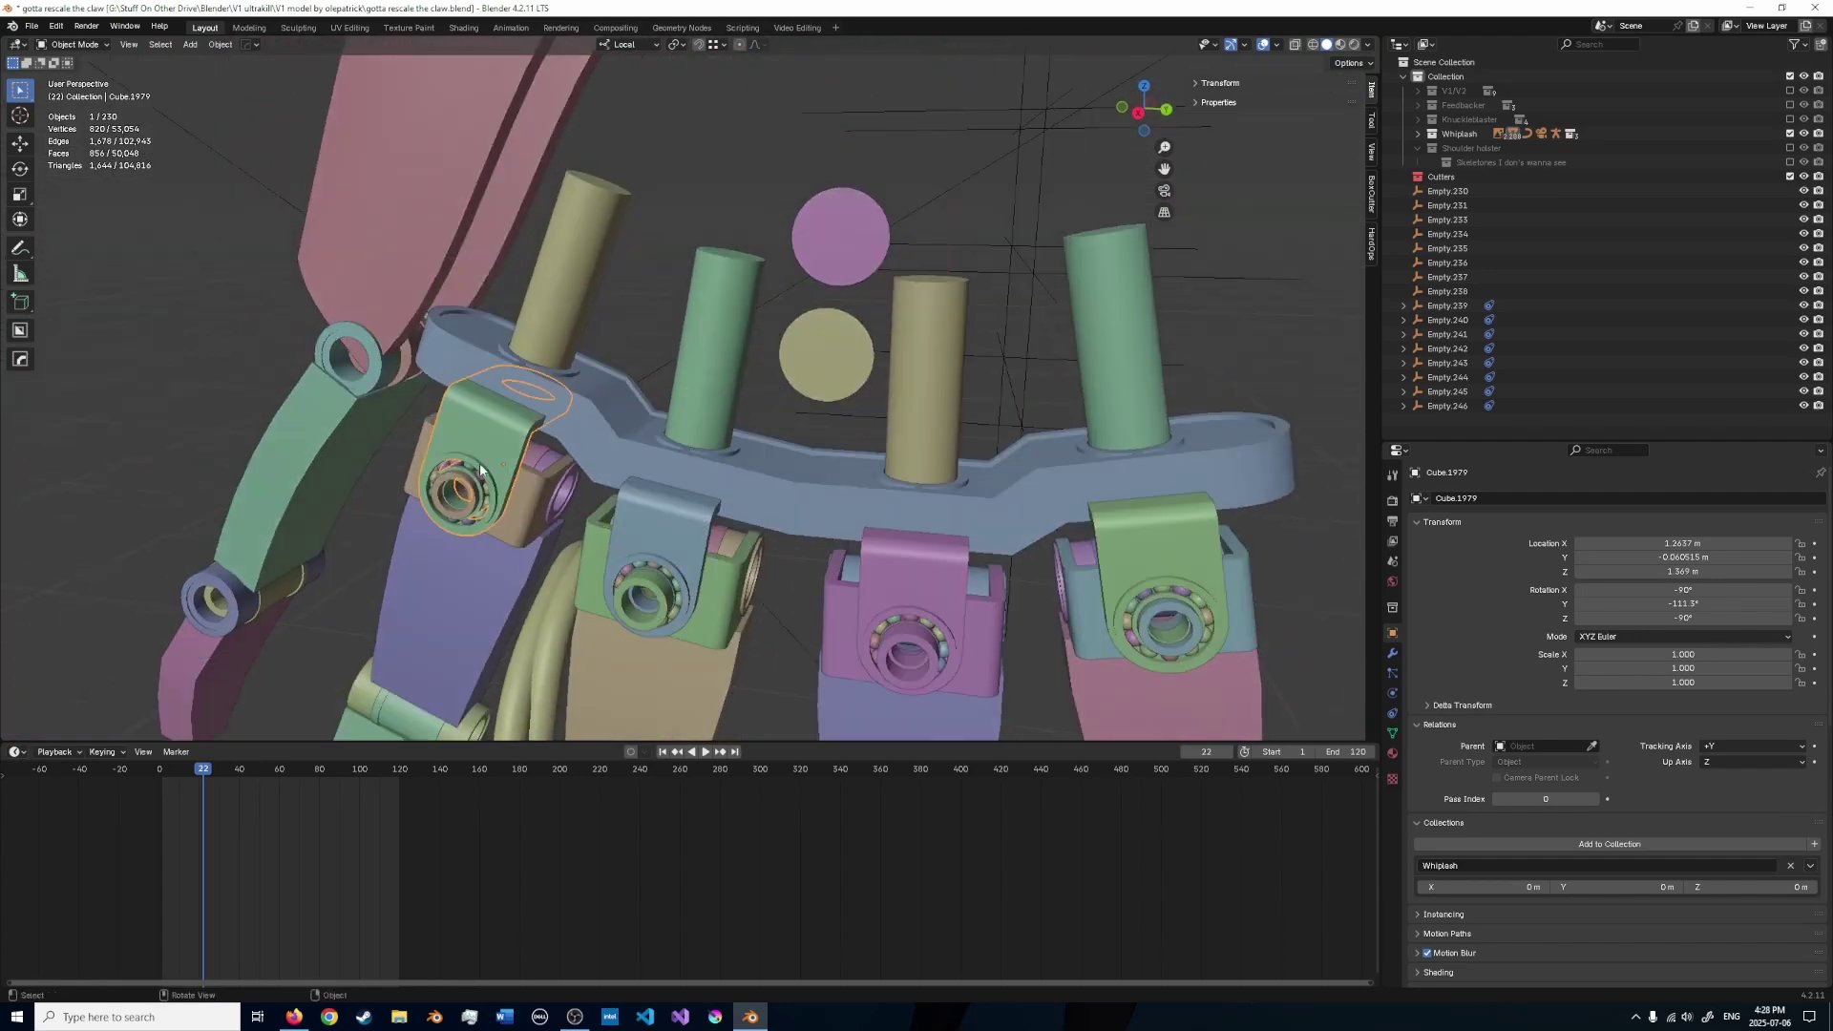
- Rework the first finger bracket's mesh in wireframe, adding a diagonal rib across its inner corner
mouse_move(548, 340)
middle_mouse_down()
mouse_move(676, 267)
mouse_move(844, 281)
mouse_move(871, 339)
mouse_move(666, 355)
mouse_move(951, 306)
mouse_move(702, 375)
mouse_move(754, 382)
middle_mouse_up()
key("Tab")
key("shift+z")
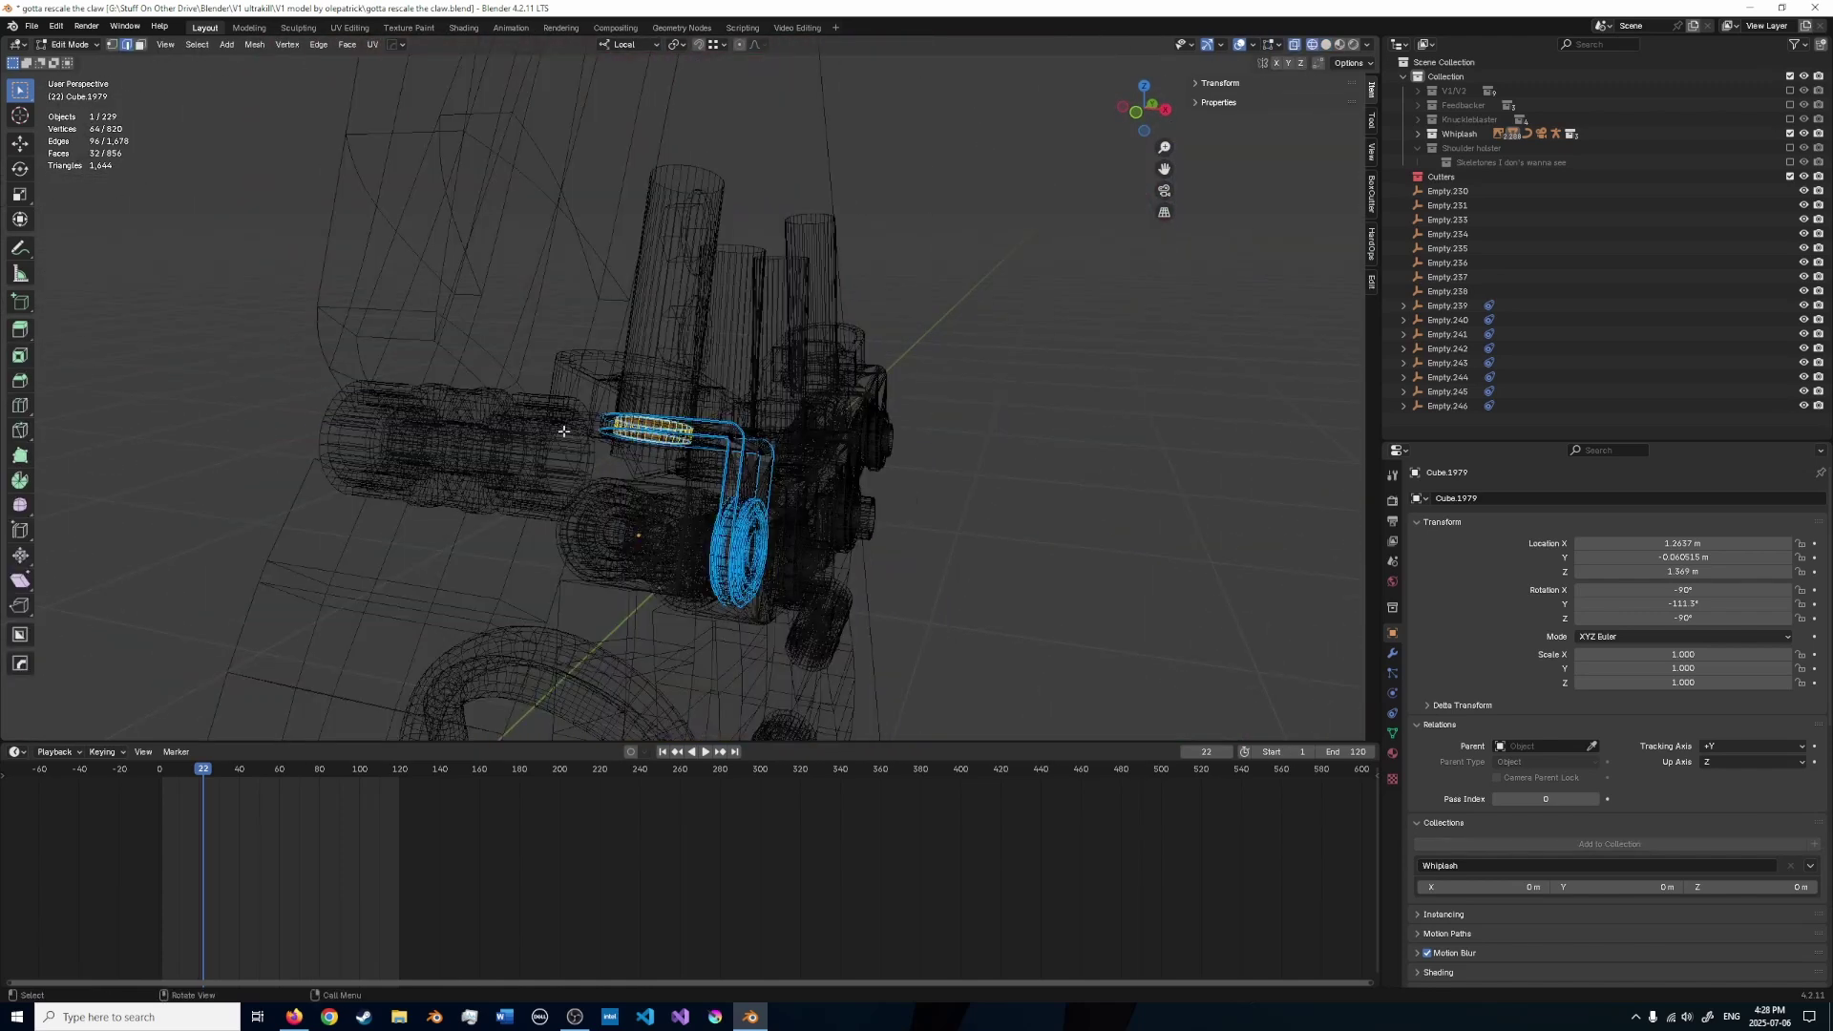
middle_click_drag(563, 426, 458, 401)
left_click_drag(437, 269, 477, 306)
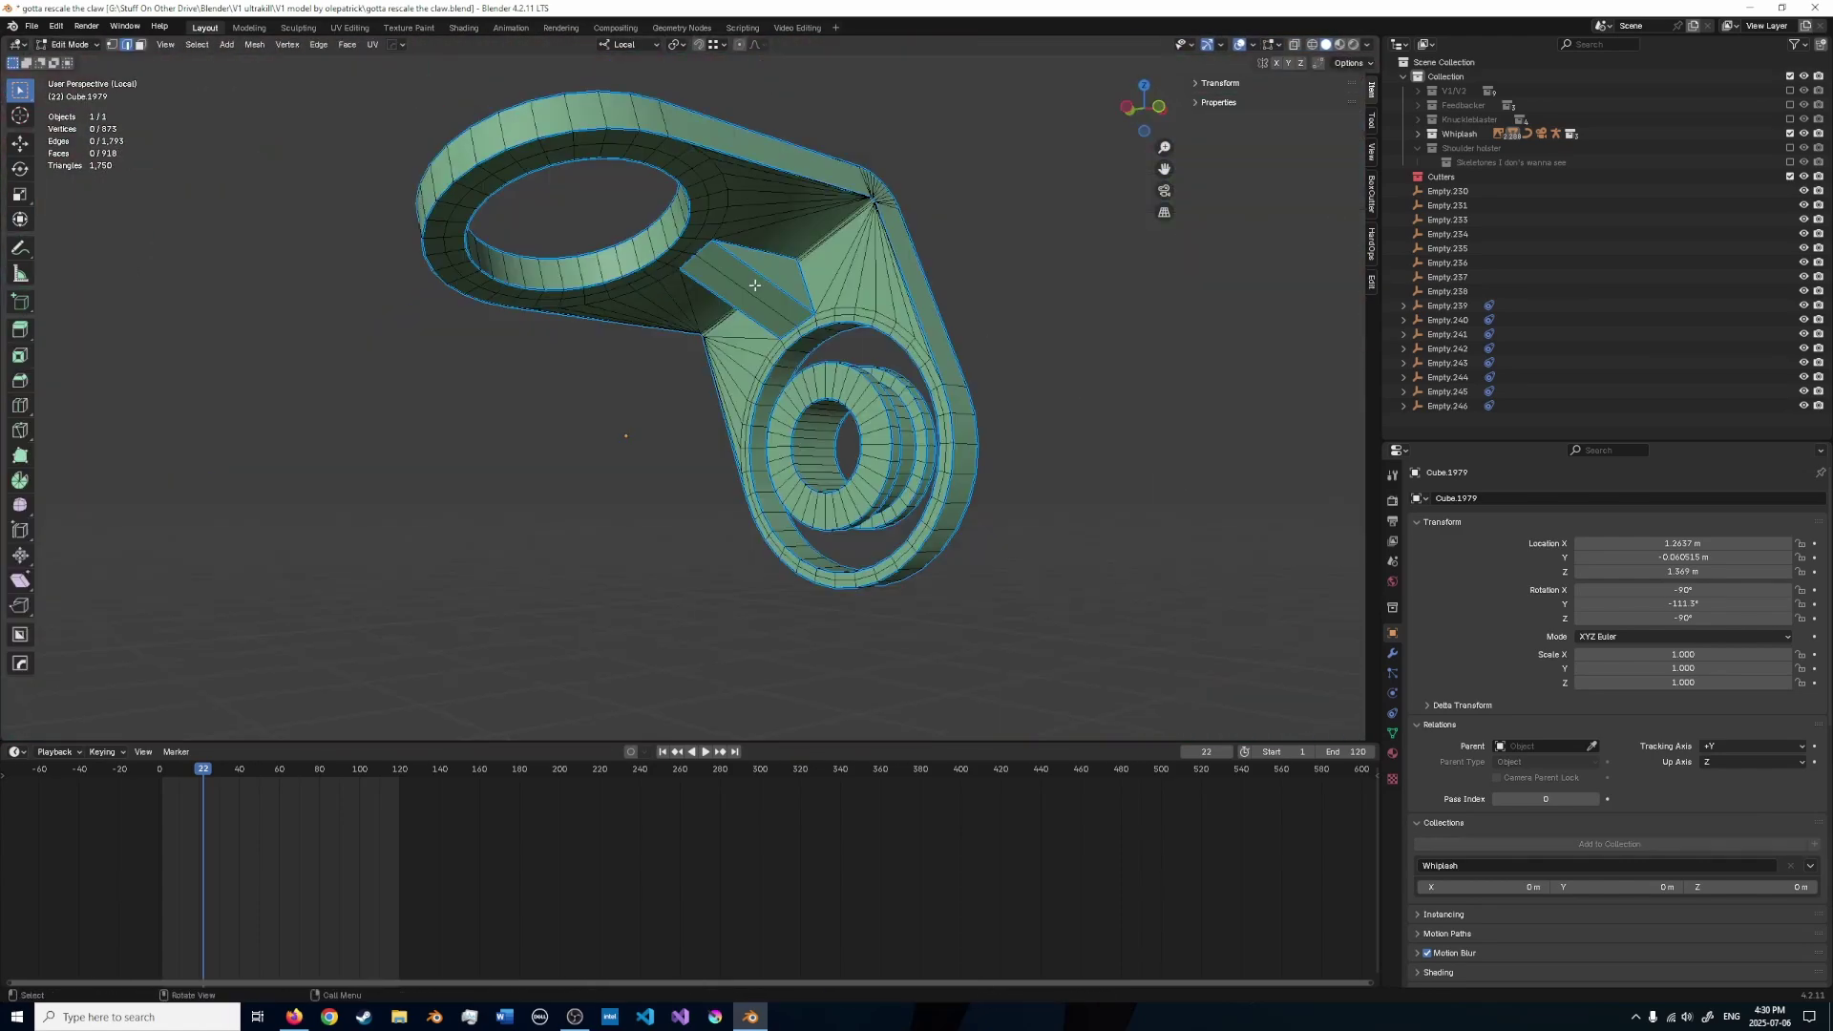
middle_click_drag(851, 298, 573, 374)
key("Tab")
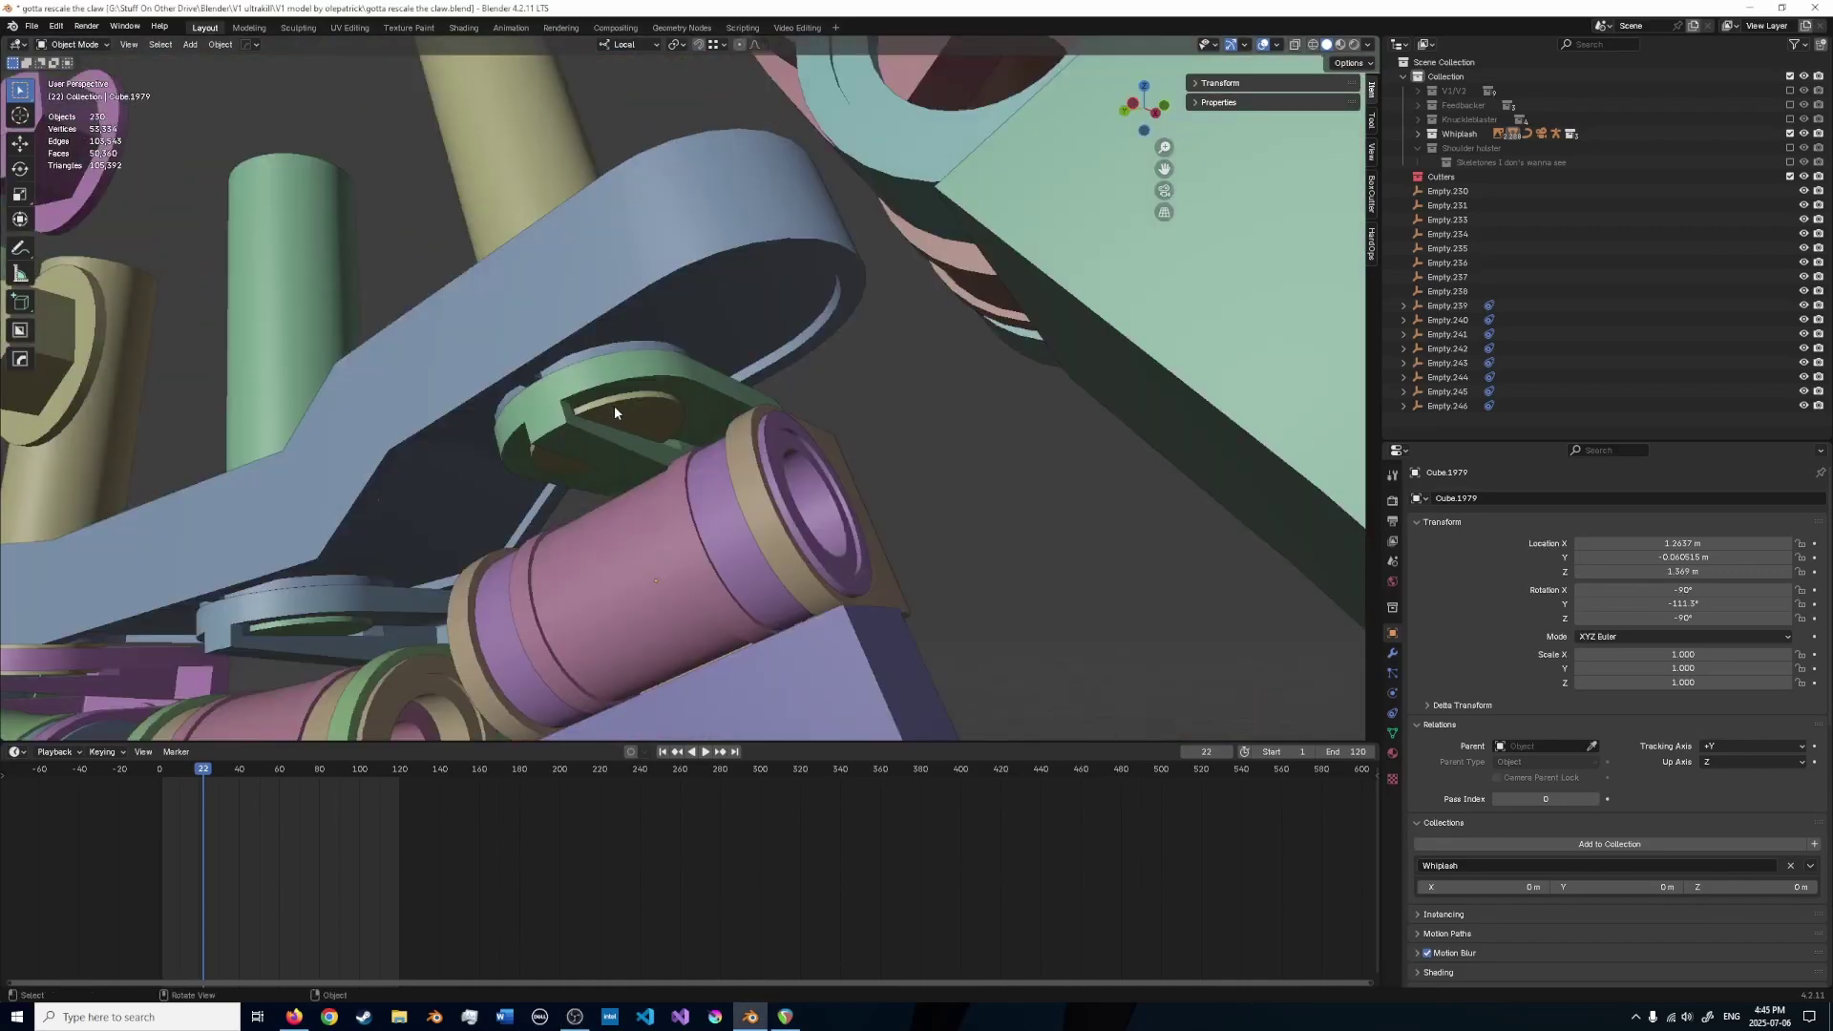
- Check the bracket's fit under the knuckle plate, reveal the hidden hand parts and save the file
scroll(618, 416, "down", 5)
scroll(620, 420, "up", 5)
middle_click_drag(620, 420, 837, 486)
key("ctrl+s")
scroll(721, 384, "down", 3)
key("alt+h")
key("ctrl+s")
scroll(711, 501, "down", 4)
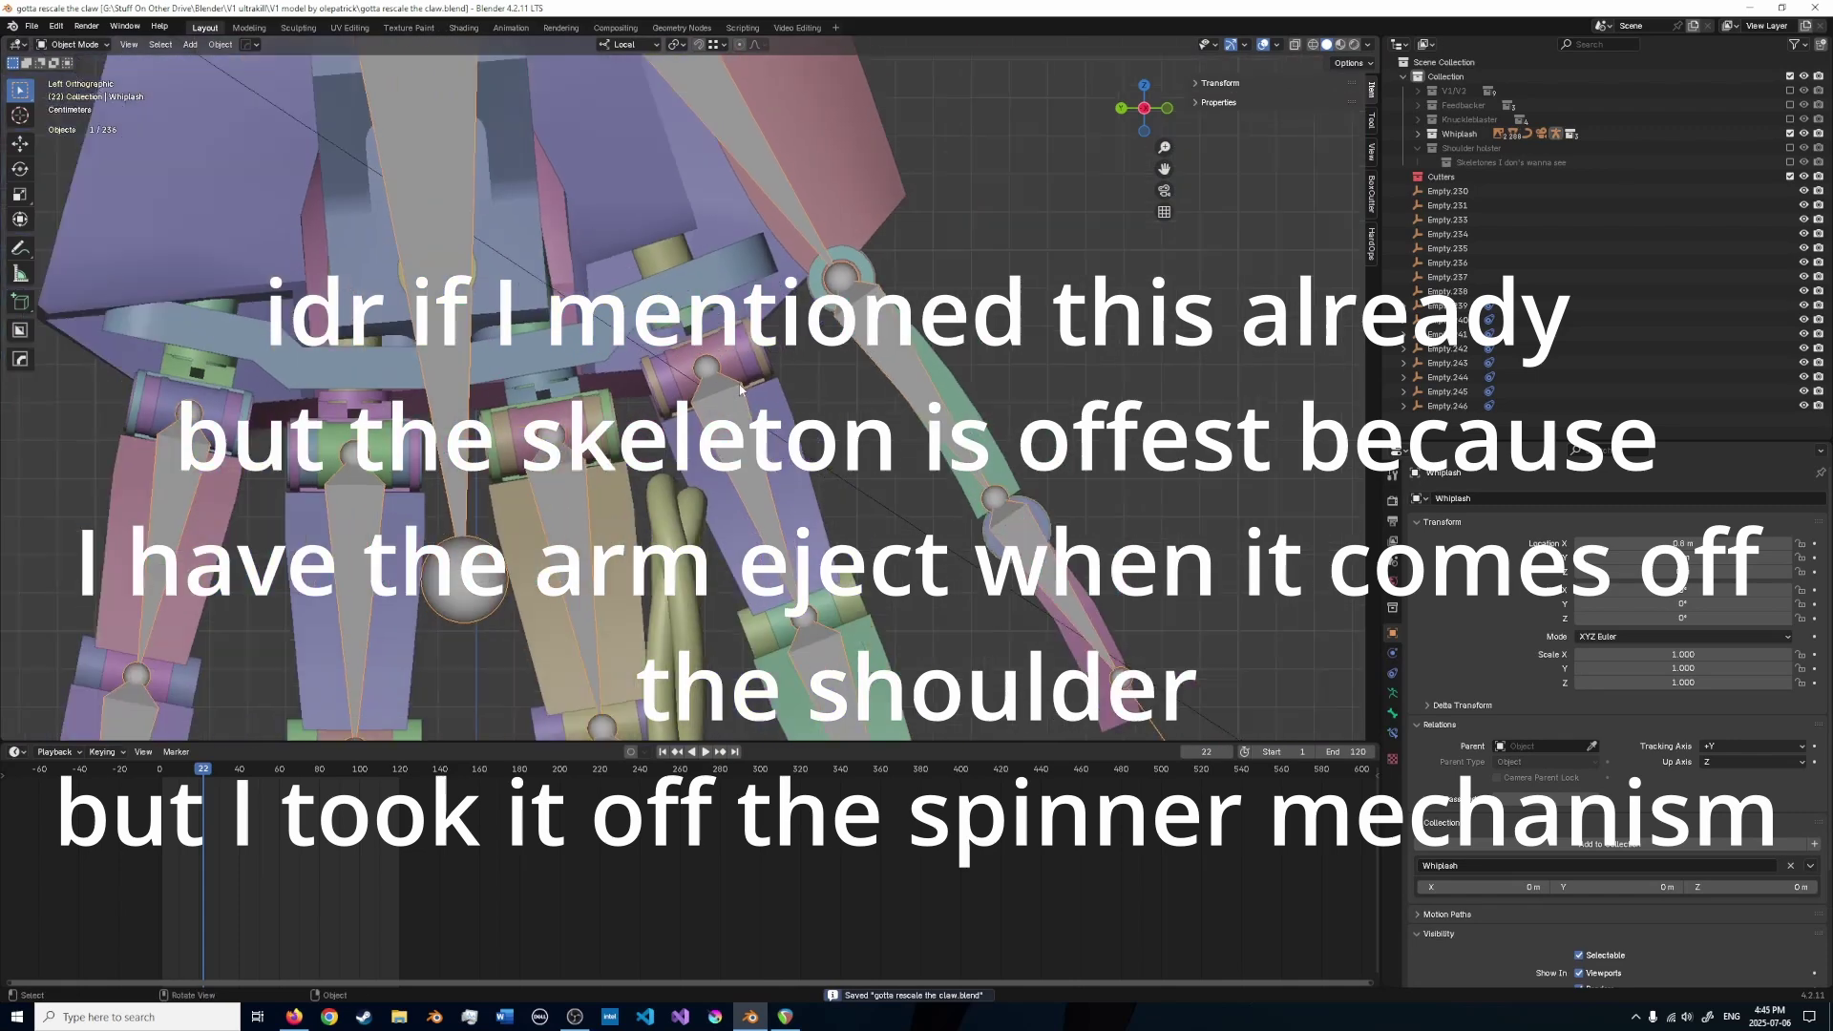
- Open the Whiplash armature in Edit Mode around the finger bones and save the file
middle_click_drag(711, 500, 583, 525)
scroll(659, 511, "up", 4)
key("Tab")
scroll(658, 511, "down", 3)
middle_click_drag(817, 429, 903, 420)
key("ctrl+s")
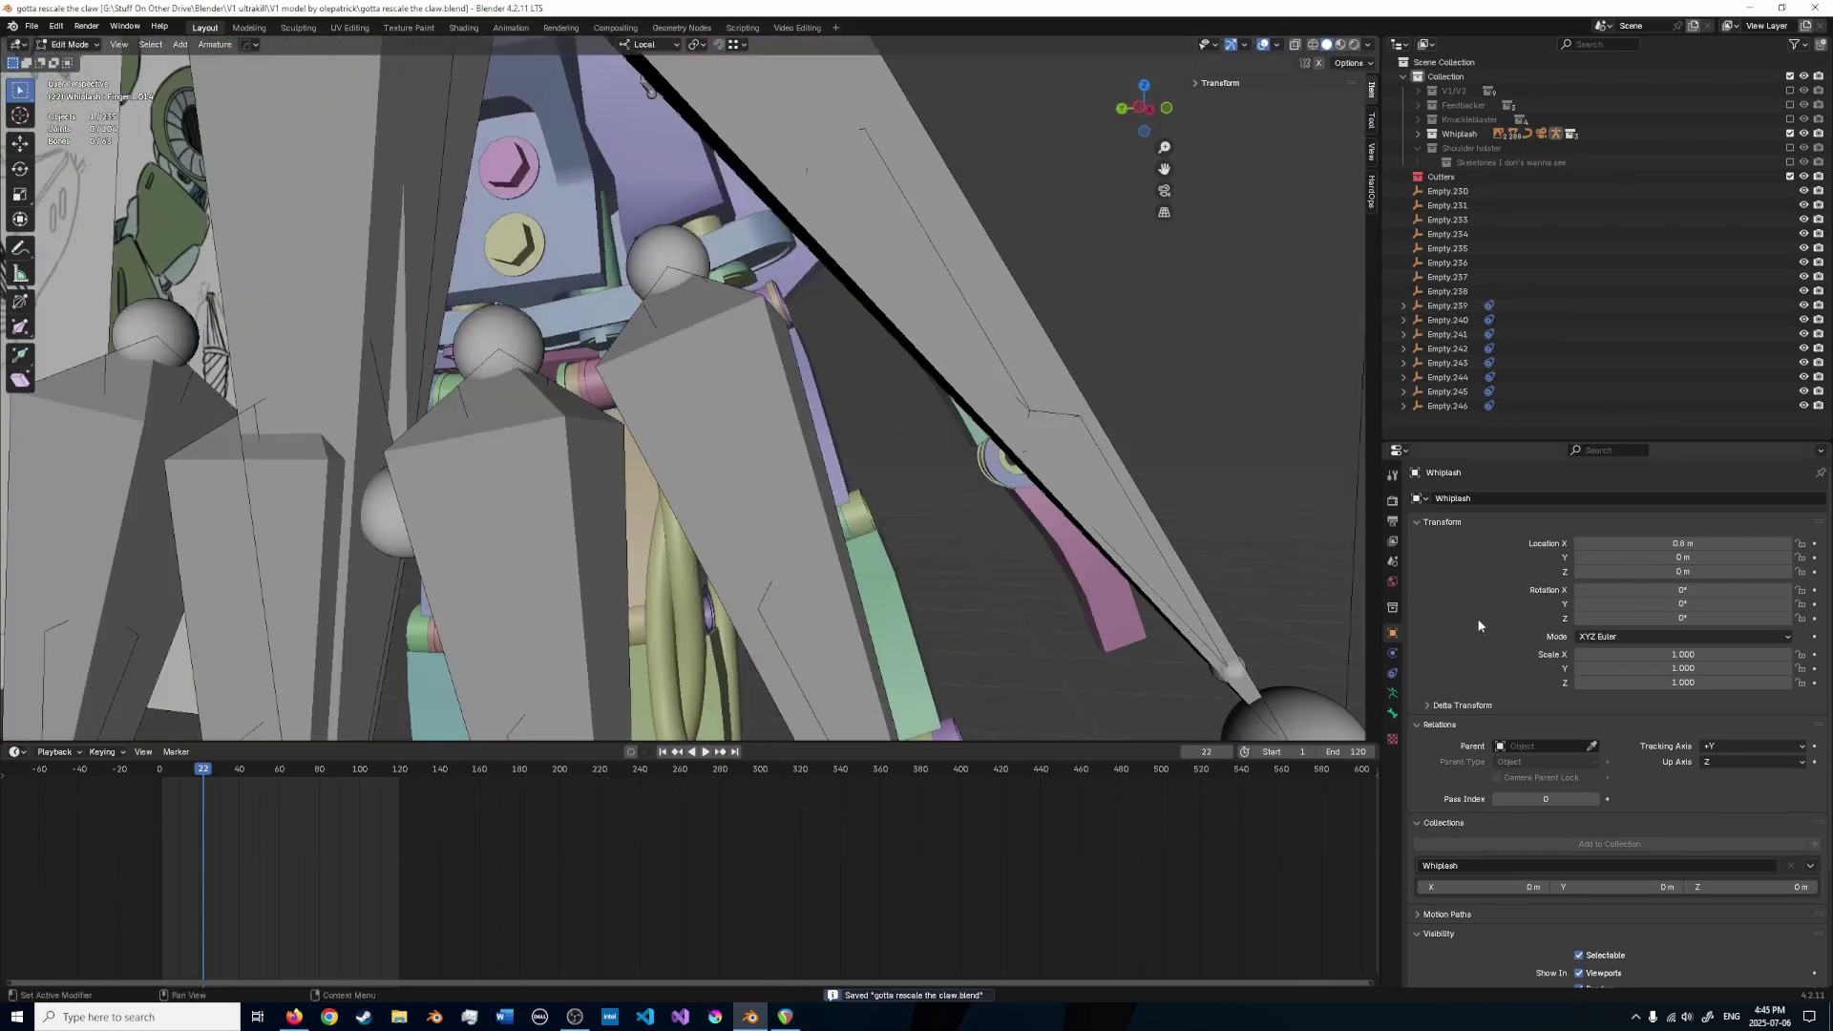
- Frame the first finger's bone in the armature and undo the last actions back to Object Mode
left_click(1393, 694)
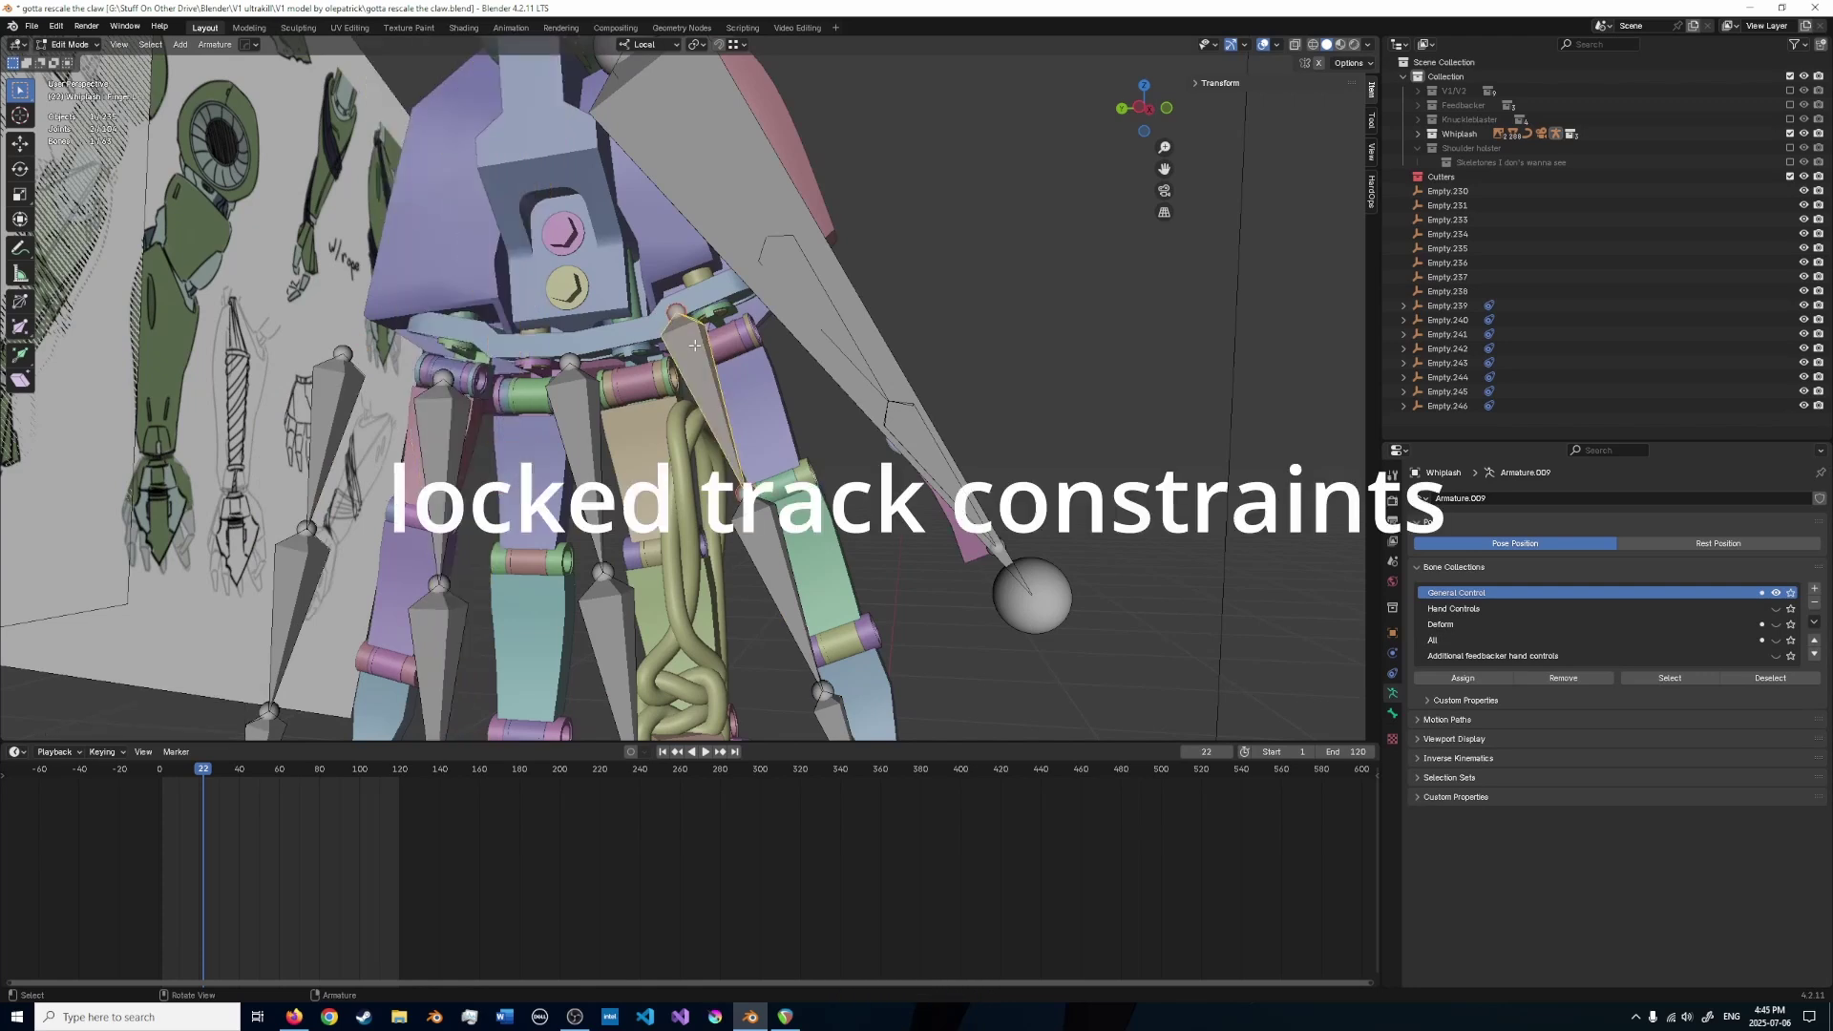
key("KP_Decimal")
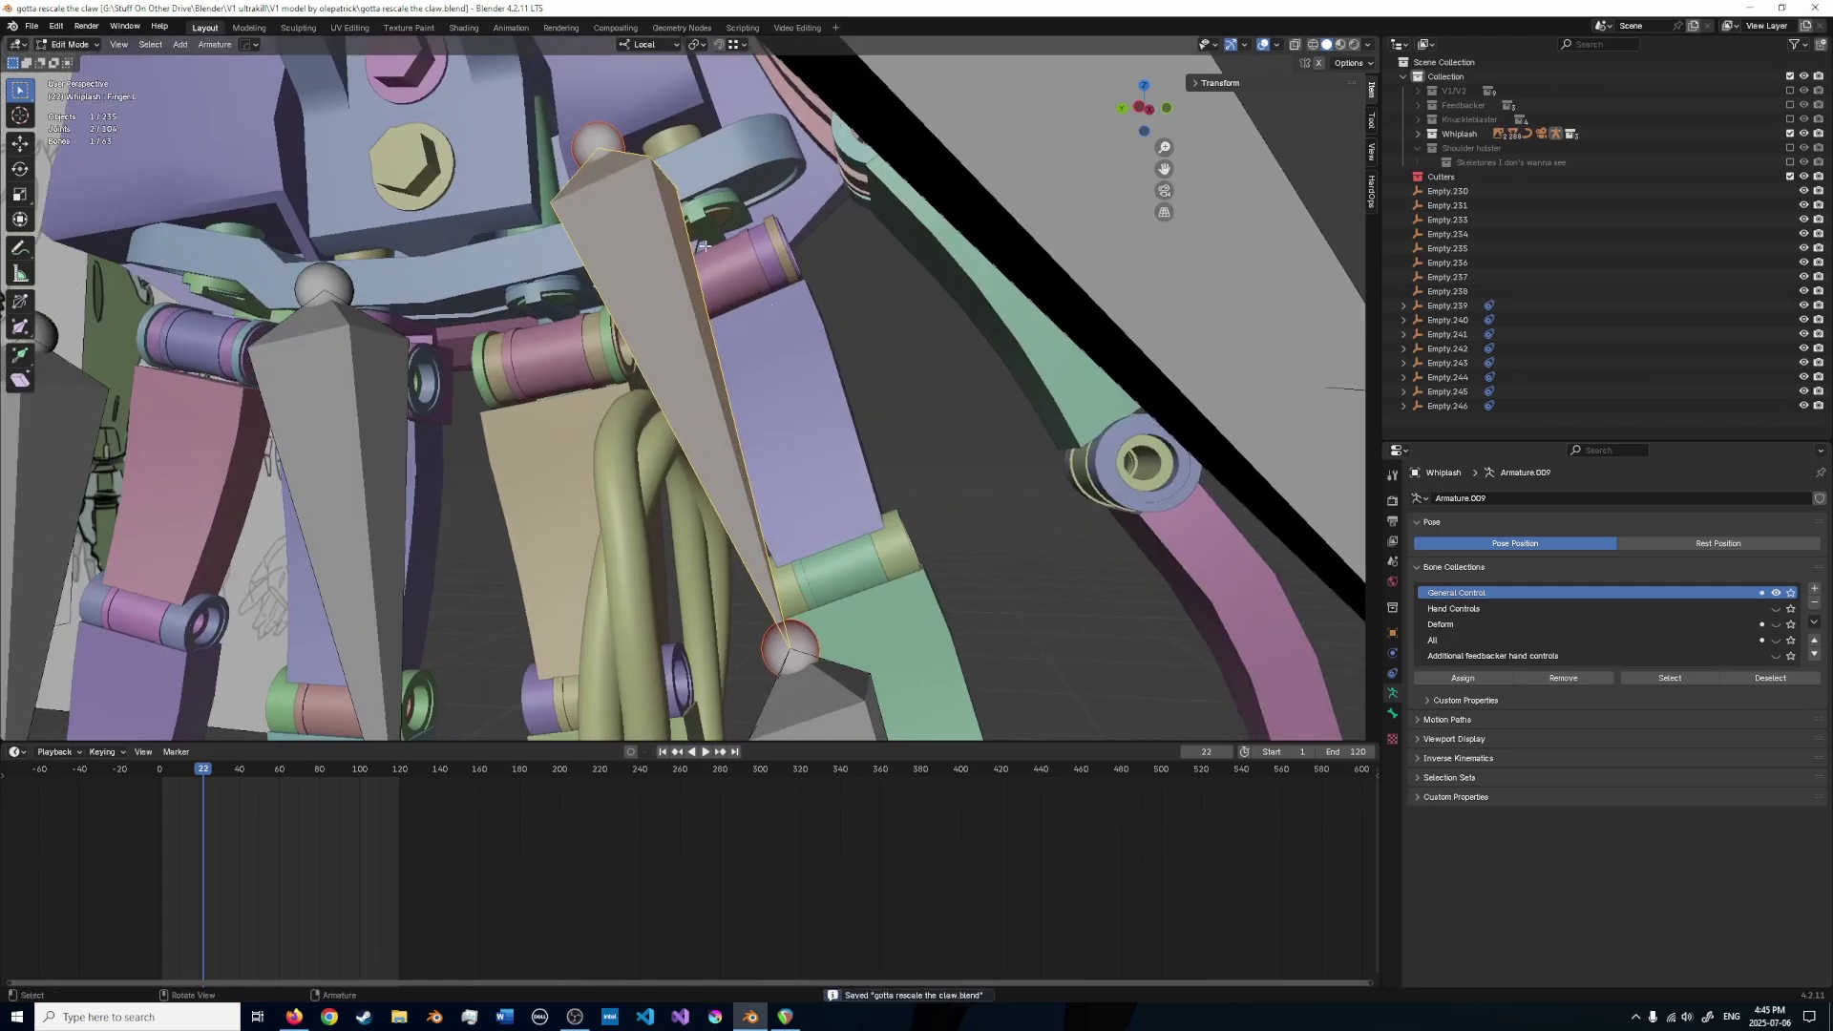
middle_click_drag(705, 246, 743, 440)
scroll(821, 419, "down", 3)
key("ctrl+z")
key("ctrl+z")
key("ctrl+z")
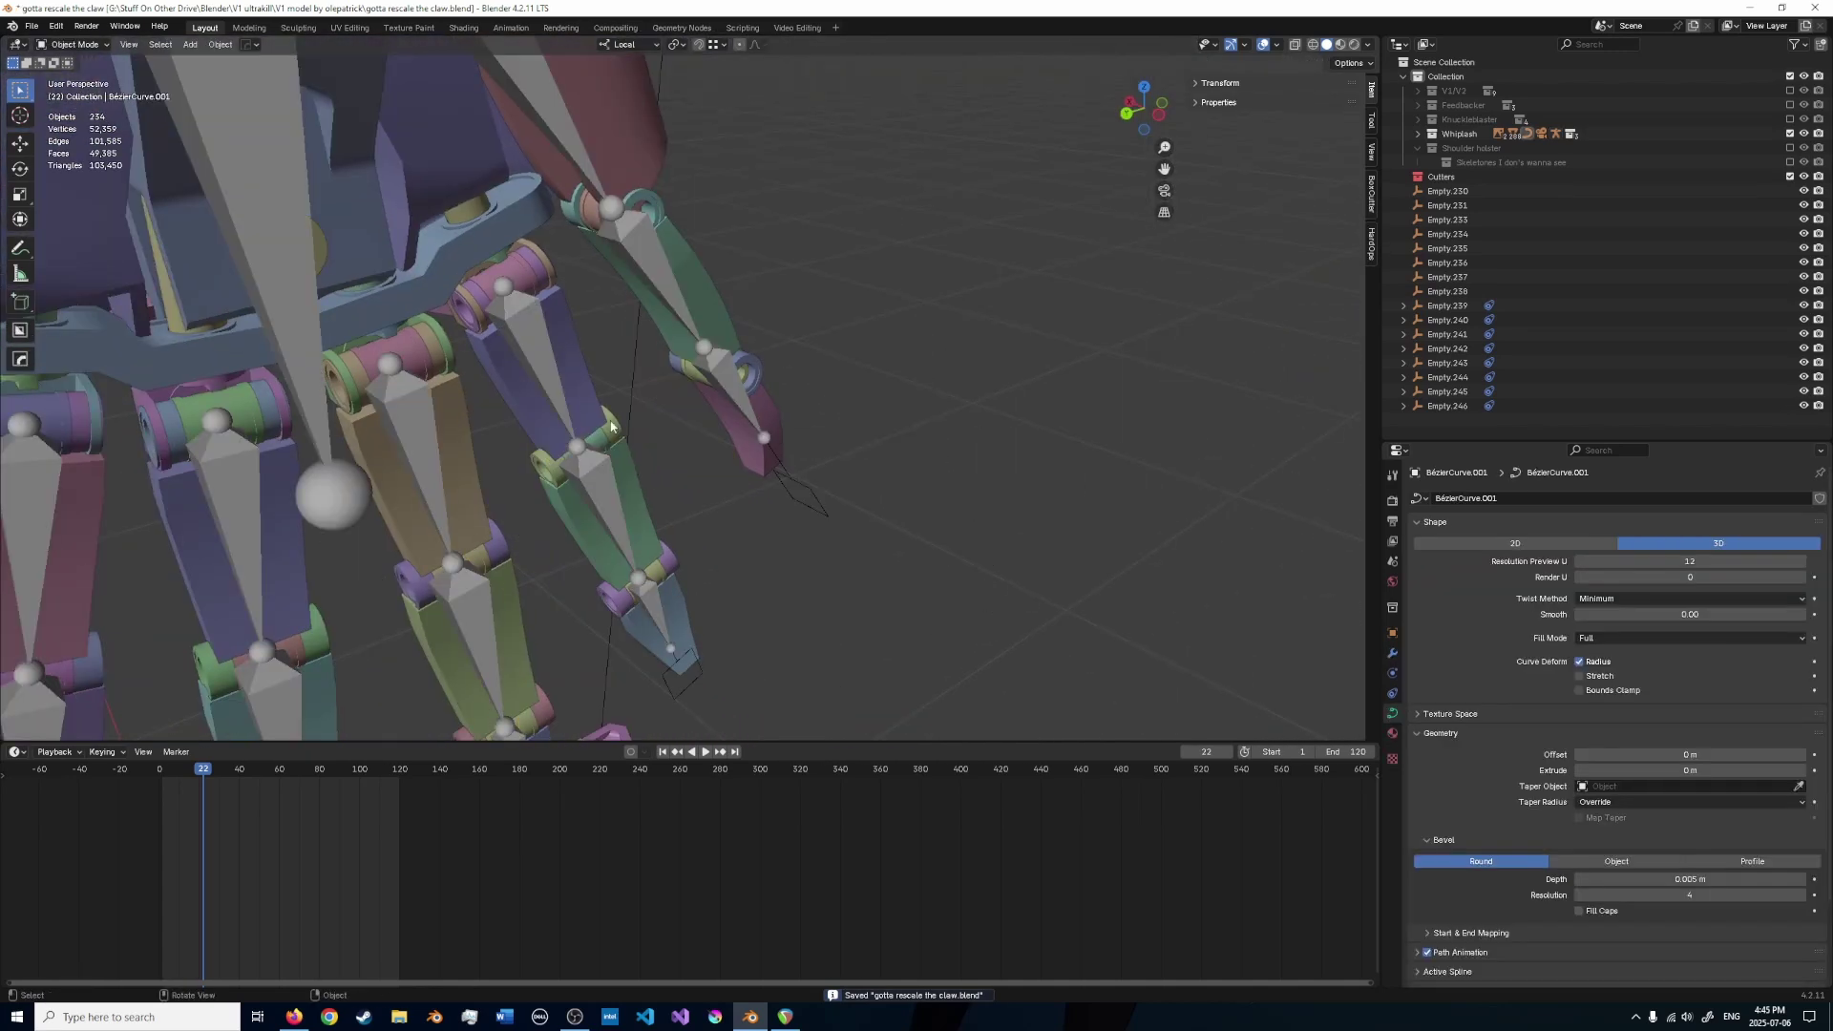
- Try rotating the first finger's upper segment about its local X and Y axes
middle_click_drag(420, 424, 643, 376)
left_click(392, 394)
left_click(411, 394)
key("r")
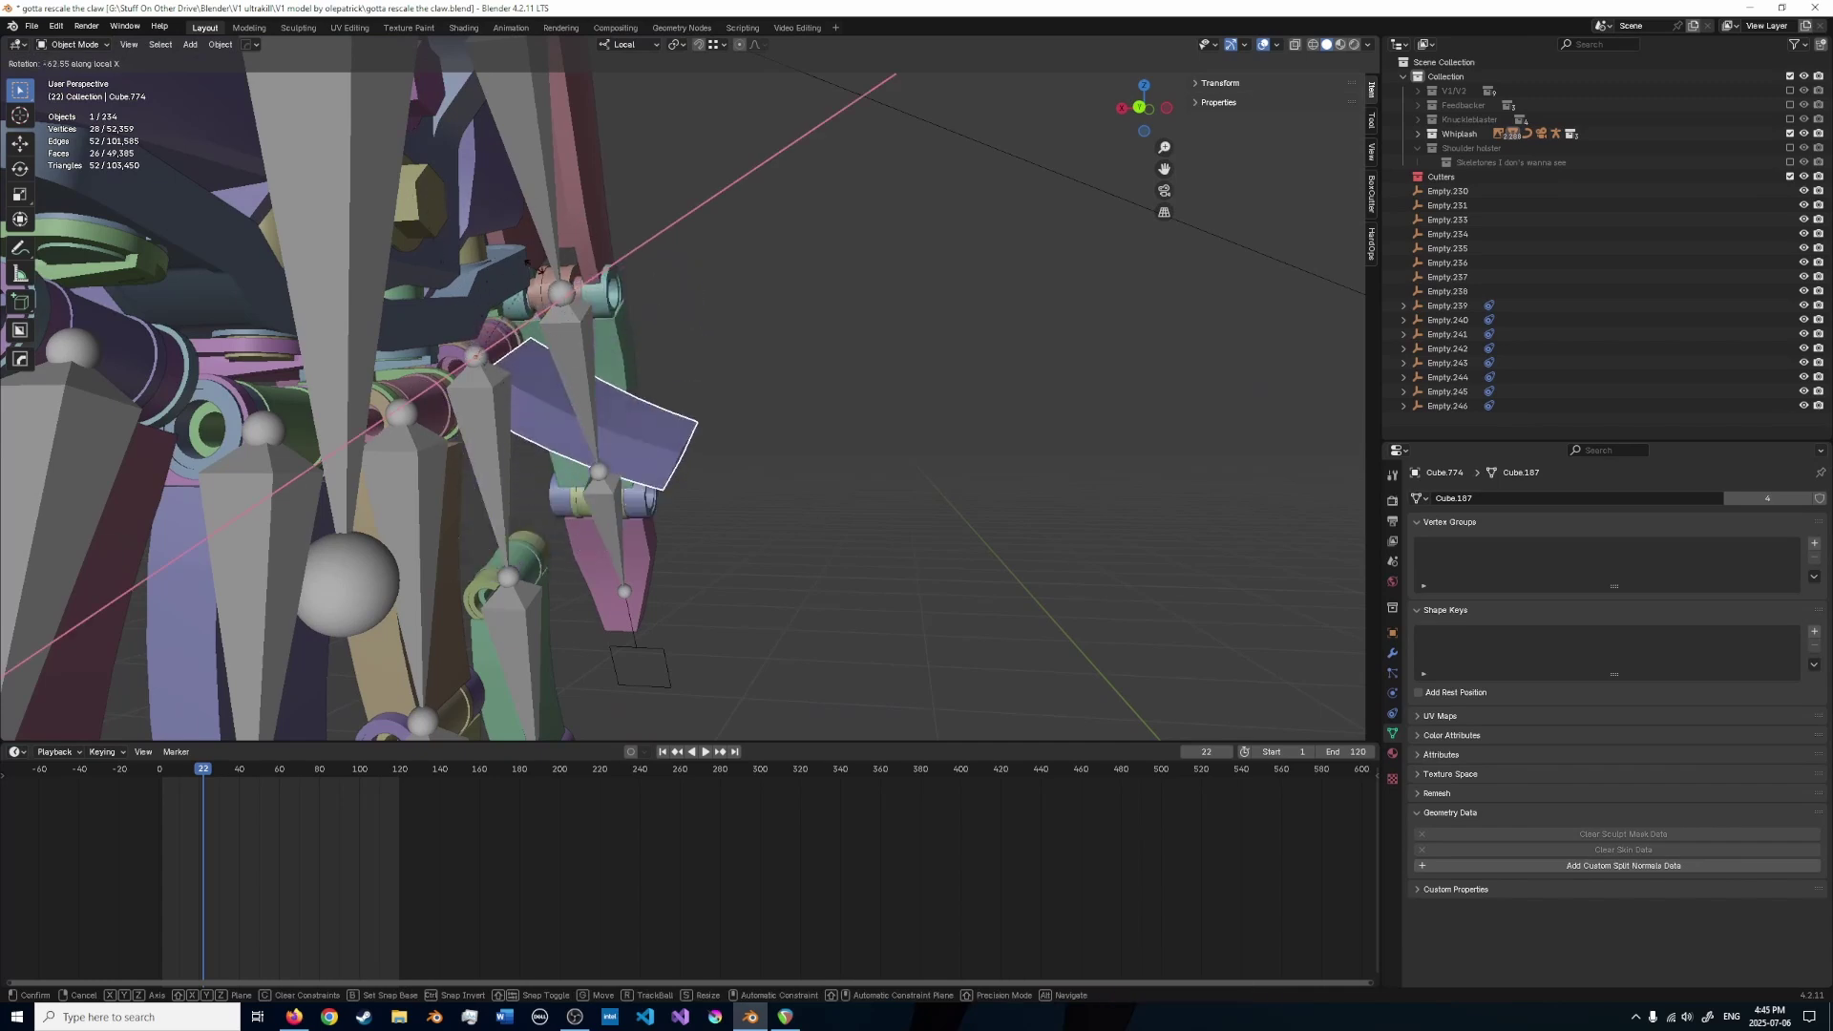
mouse_move(499, 370)
middle_mouse_down()
mouse_move(588, 384)
mouse_move(529, 380)
middle_mouse_up()
scroll(529, 381, "up", 2)
key("r")
key("y")
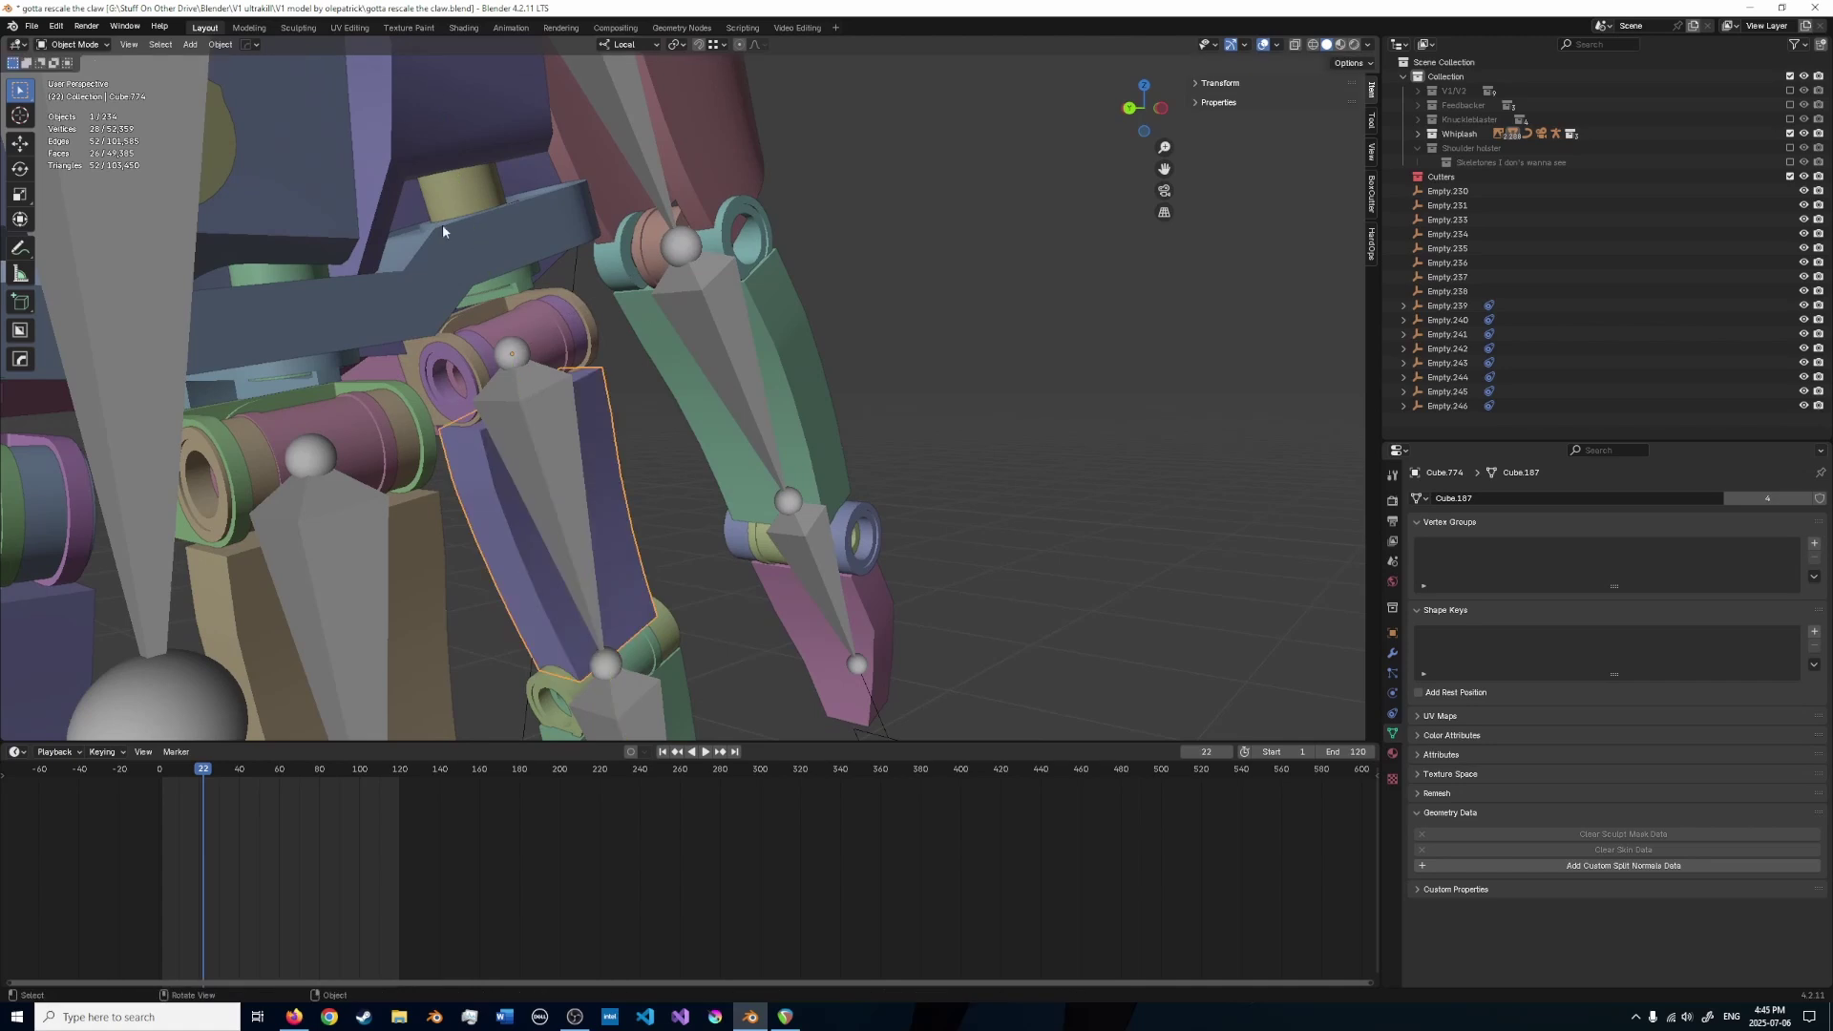
- Try swinging the same finger segment both ways about its knuckle to test its range of motion
middle_click_drag(466, 324, 584, 287)
key("r")
key("z")
key("z")
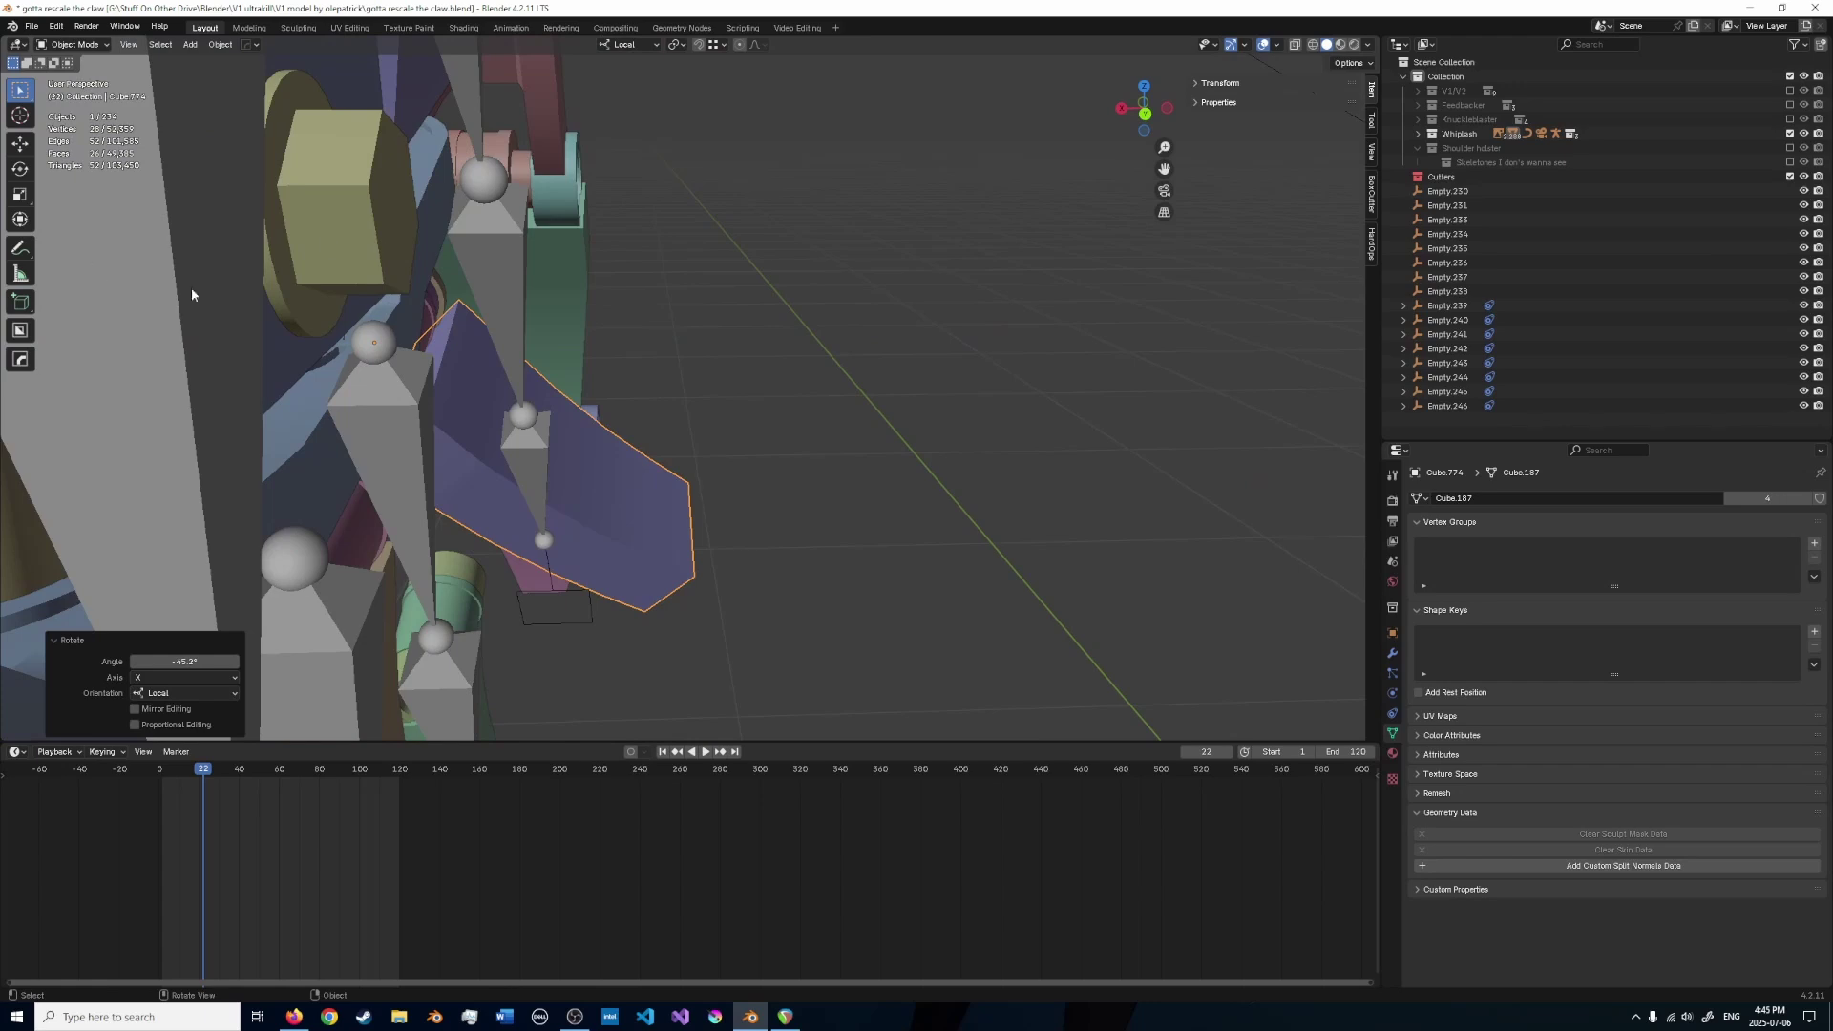
middle_click_drag(773, 308, 737, 283)
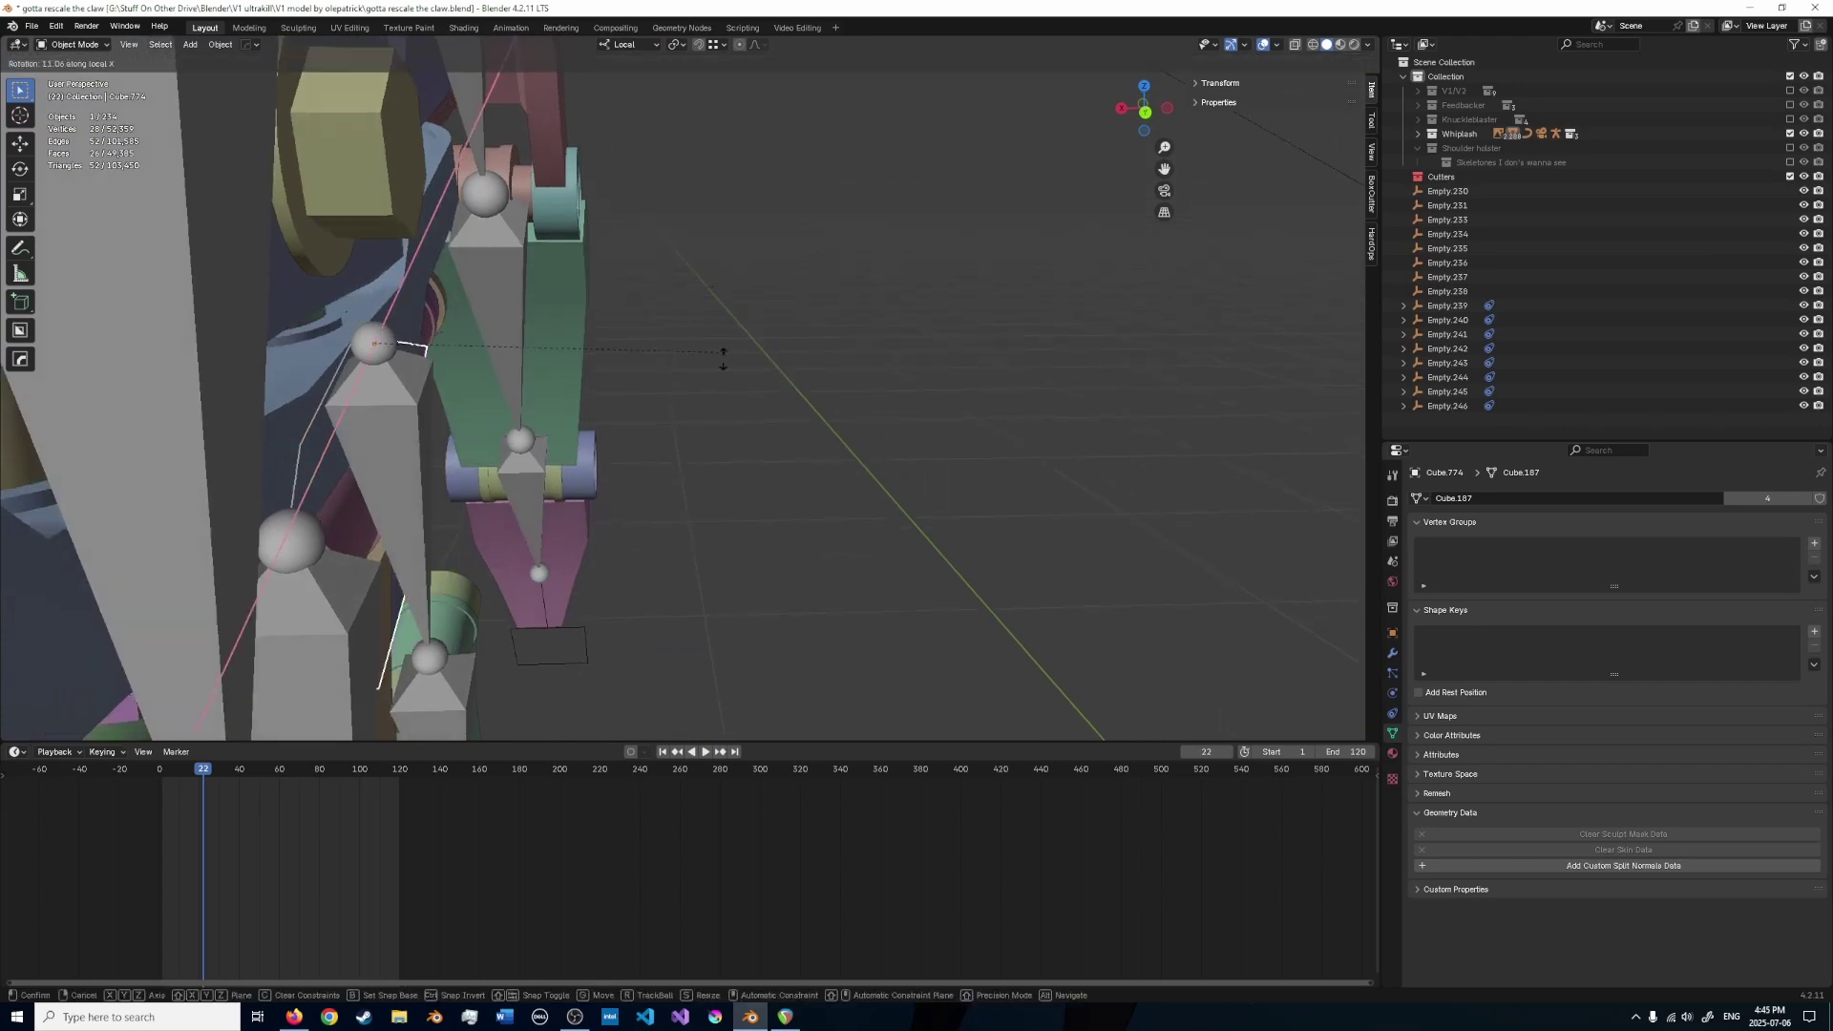
middle_click_drag(563, 392, 367, 163)
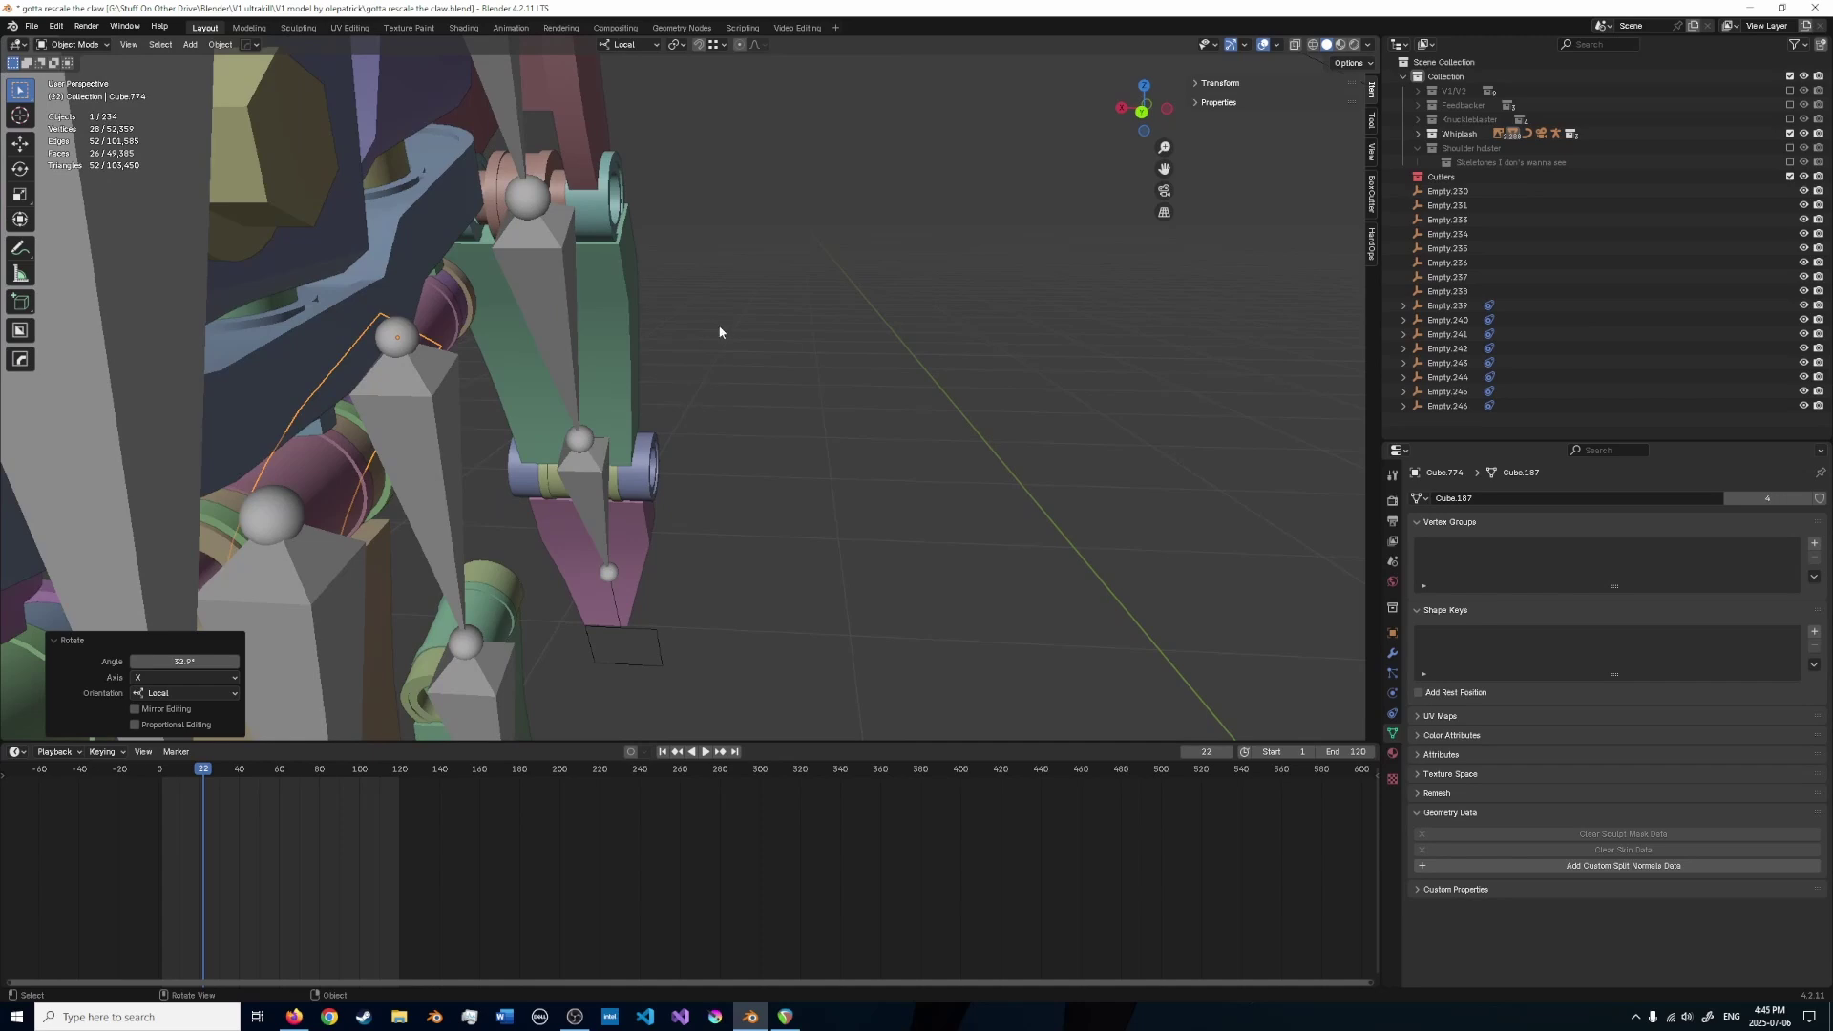
- In wireframe side view, duplicate the first finger's base bone in place in the armature and scale the copies into two shorter bones
middle_click_drag(720, 332, 672, 381)
left_click(672, 381)
key("Tab")
key("ctrl+KP_3")
left_click(822, 379)
key("shift+z")
middle_click_drag(891, 308, 877, 359, "shift")
scroll(867, 420, "up", 1)
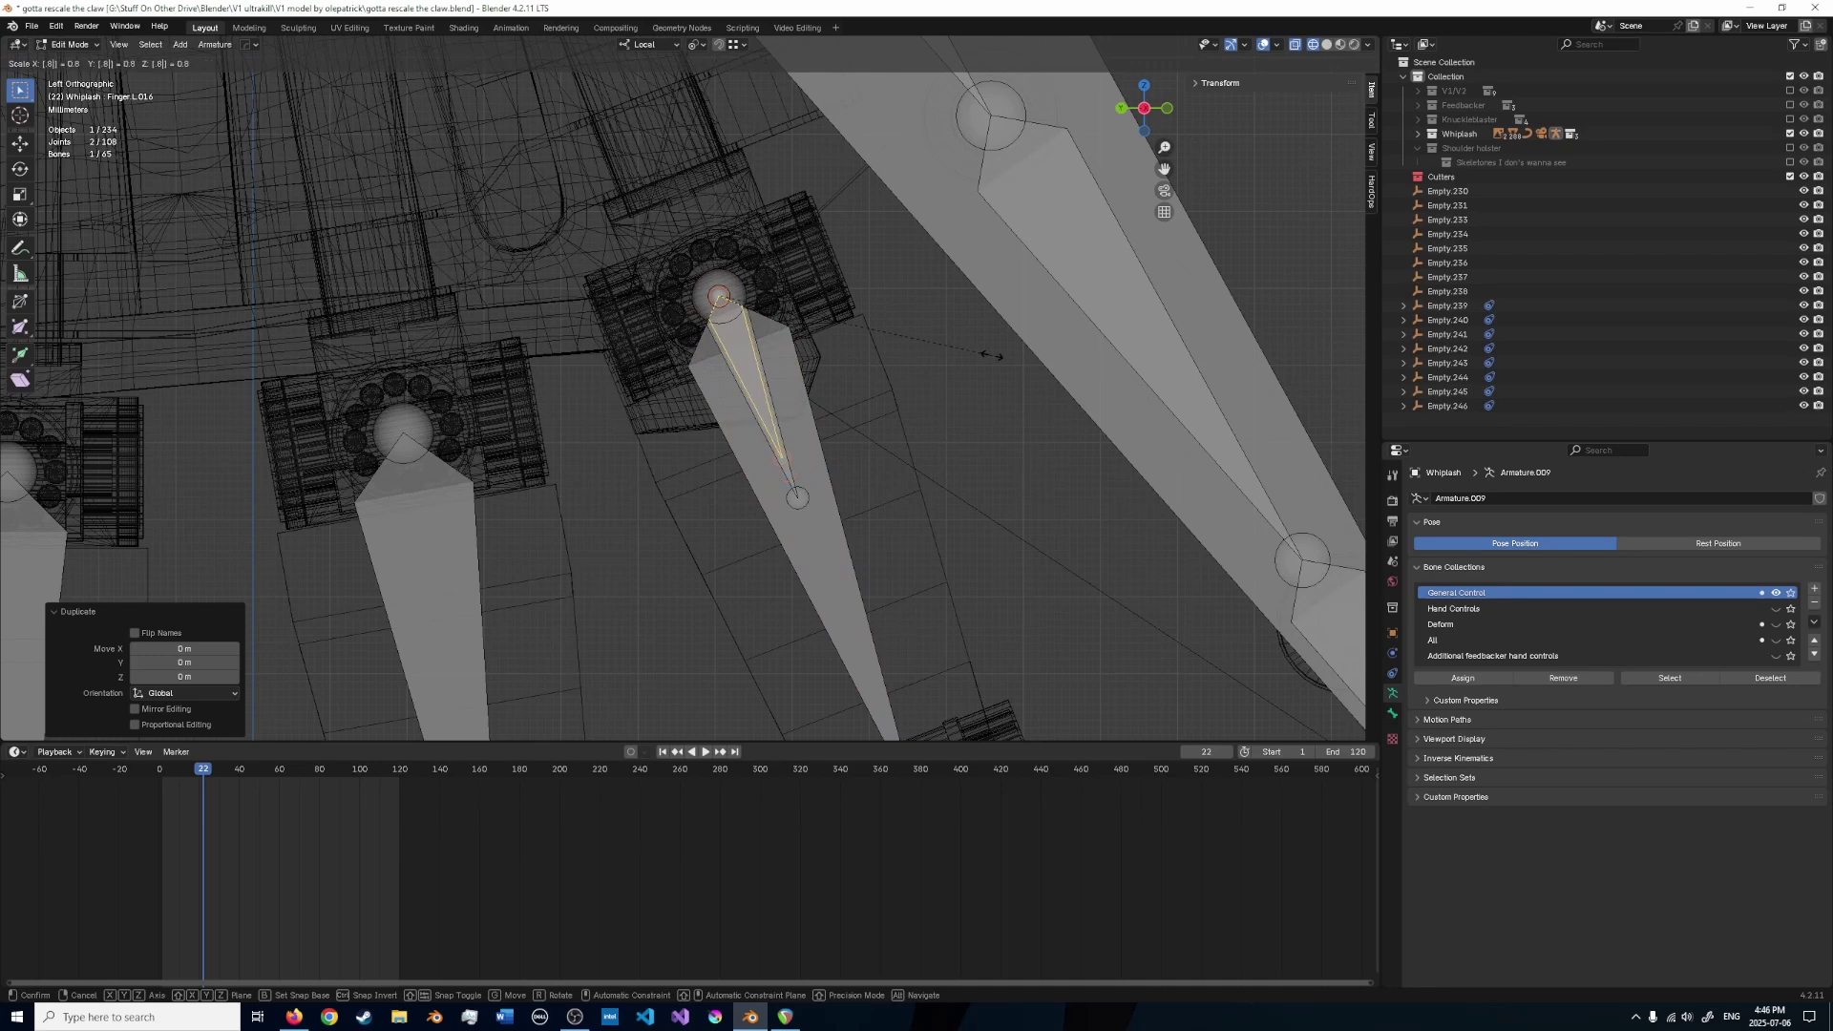
key("KP_Decimal")
scroll(935, 365, "down", 3)
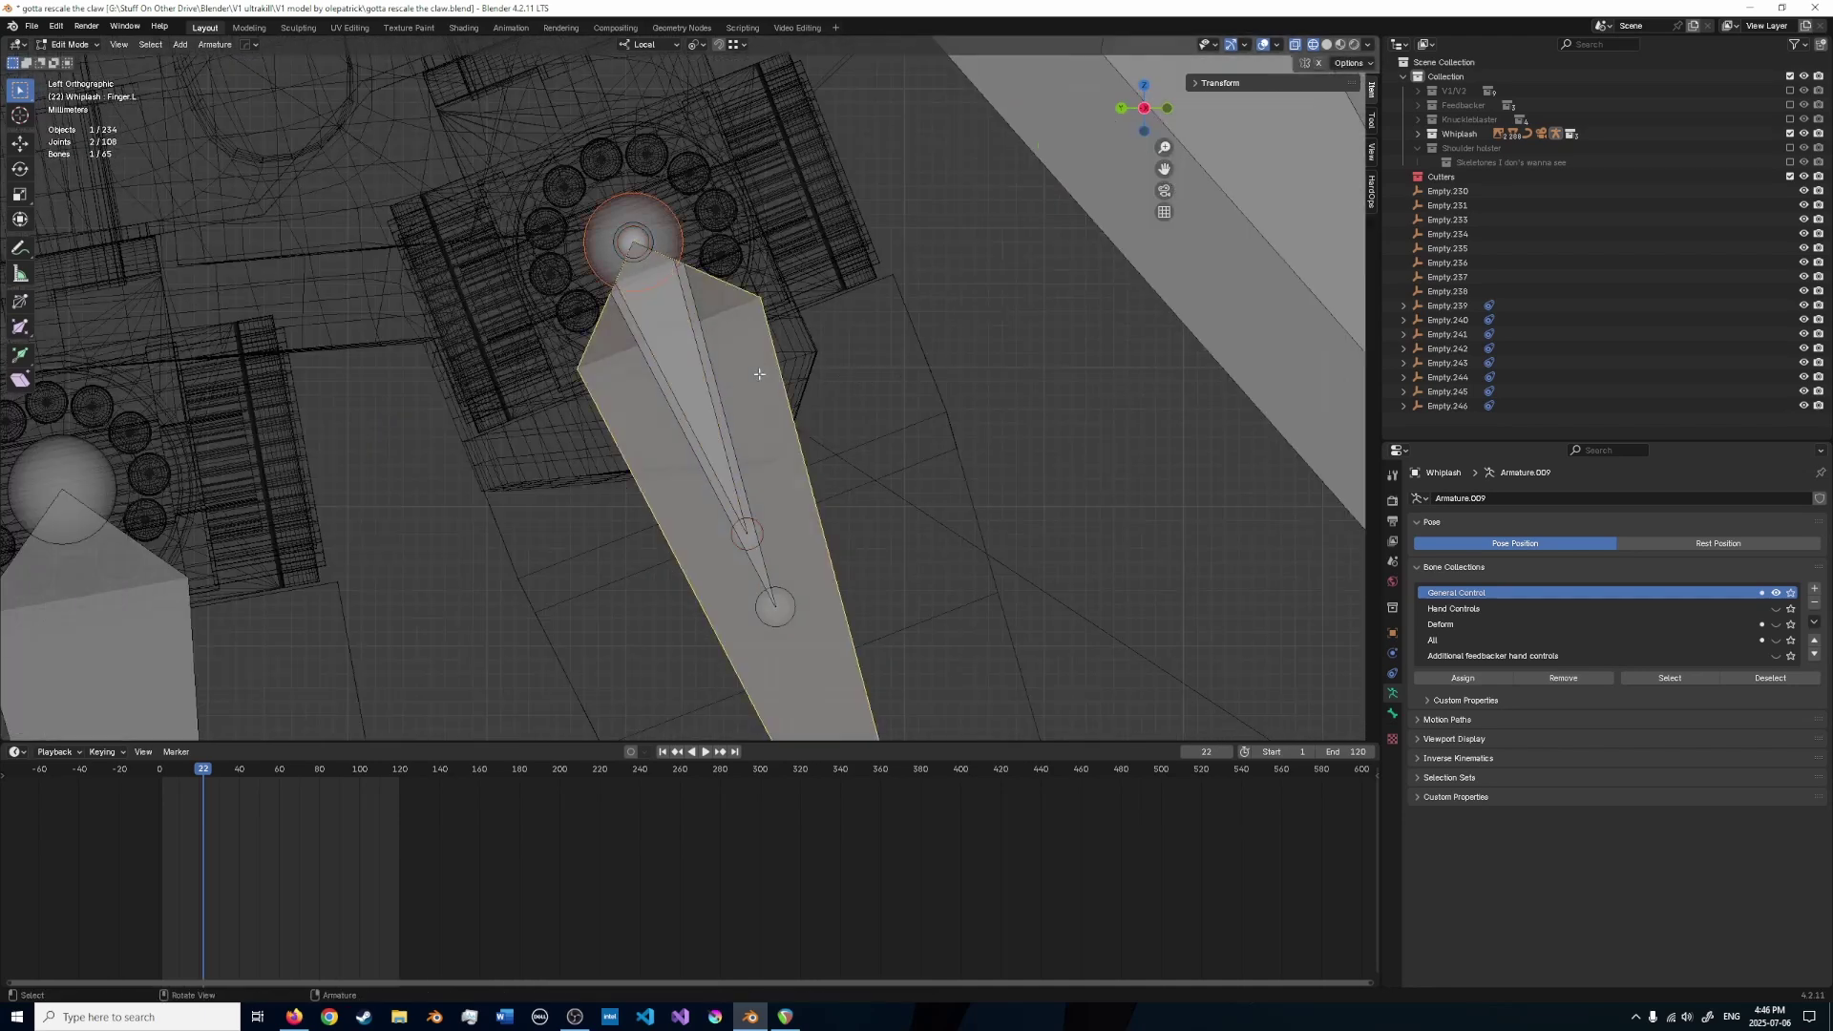
- Hide the base finger bone, place a small target bone at the short bone's tip along X, and reveal the hidden bones
key("h")
middle_click_drag(759, 373, 791, 449)
middle_click_drag(753, 618, 754, 552)
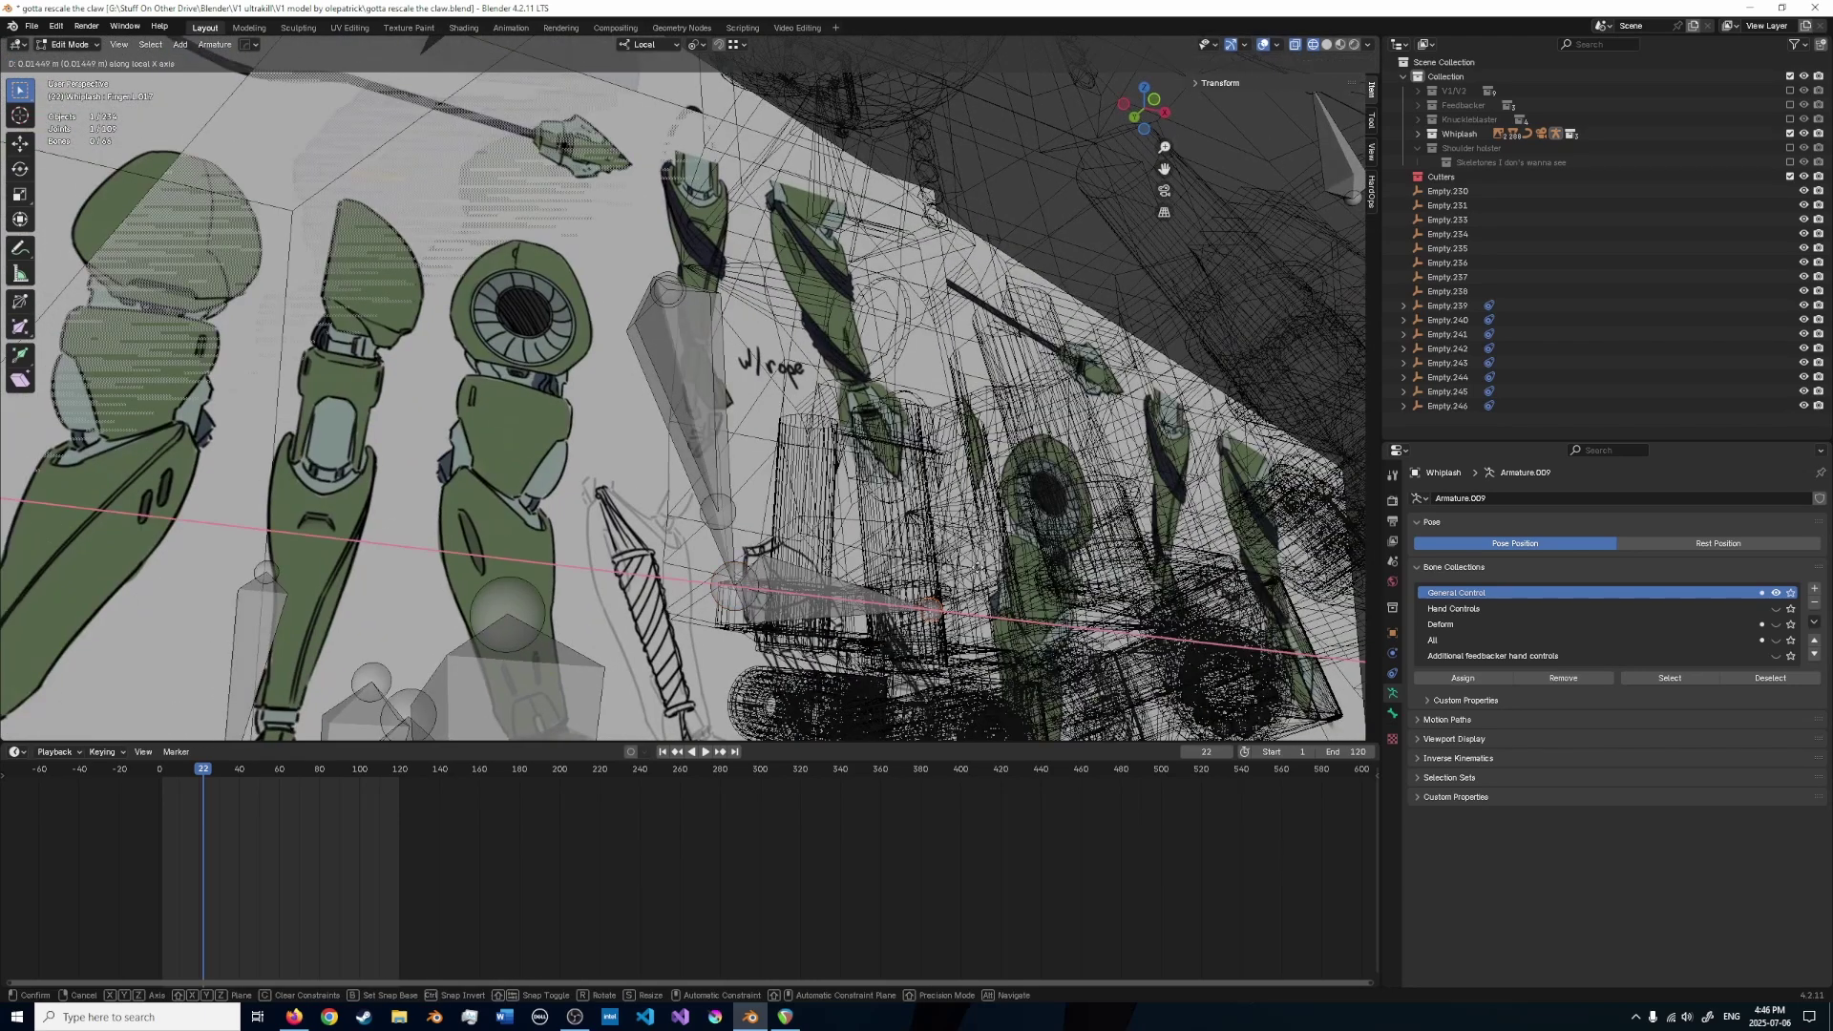
left_click(977, 568)
middle_click_drag(974, 569, 860, 549)
scroll(821, 578, "down", 3)
key("alt+h")
scroll(813, 584, "up", 2)
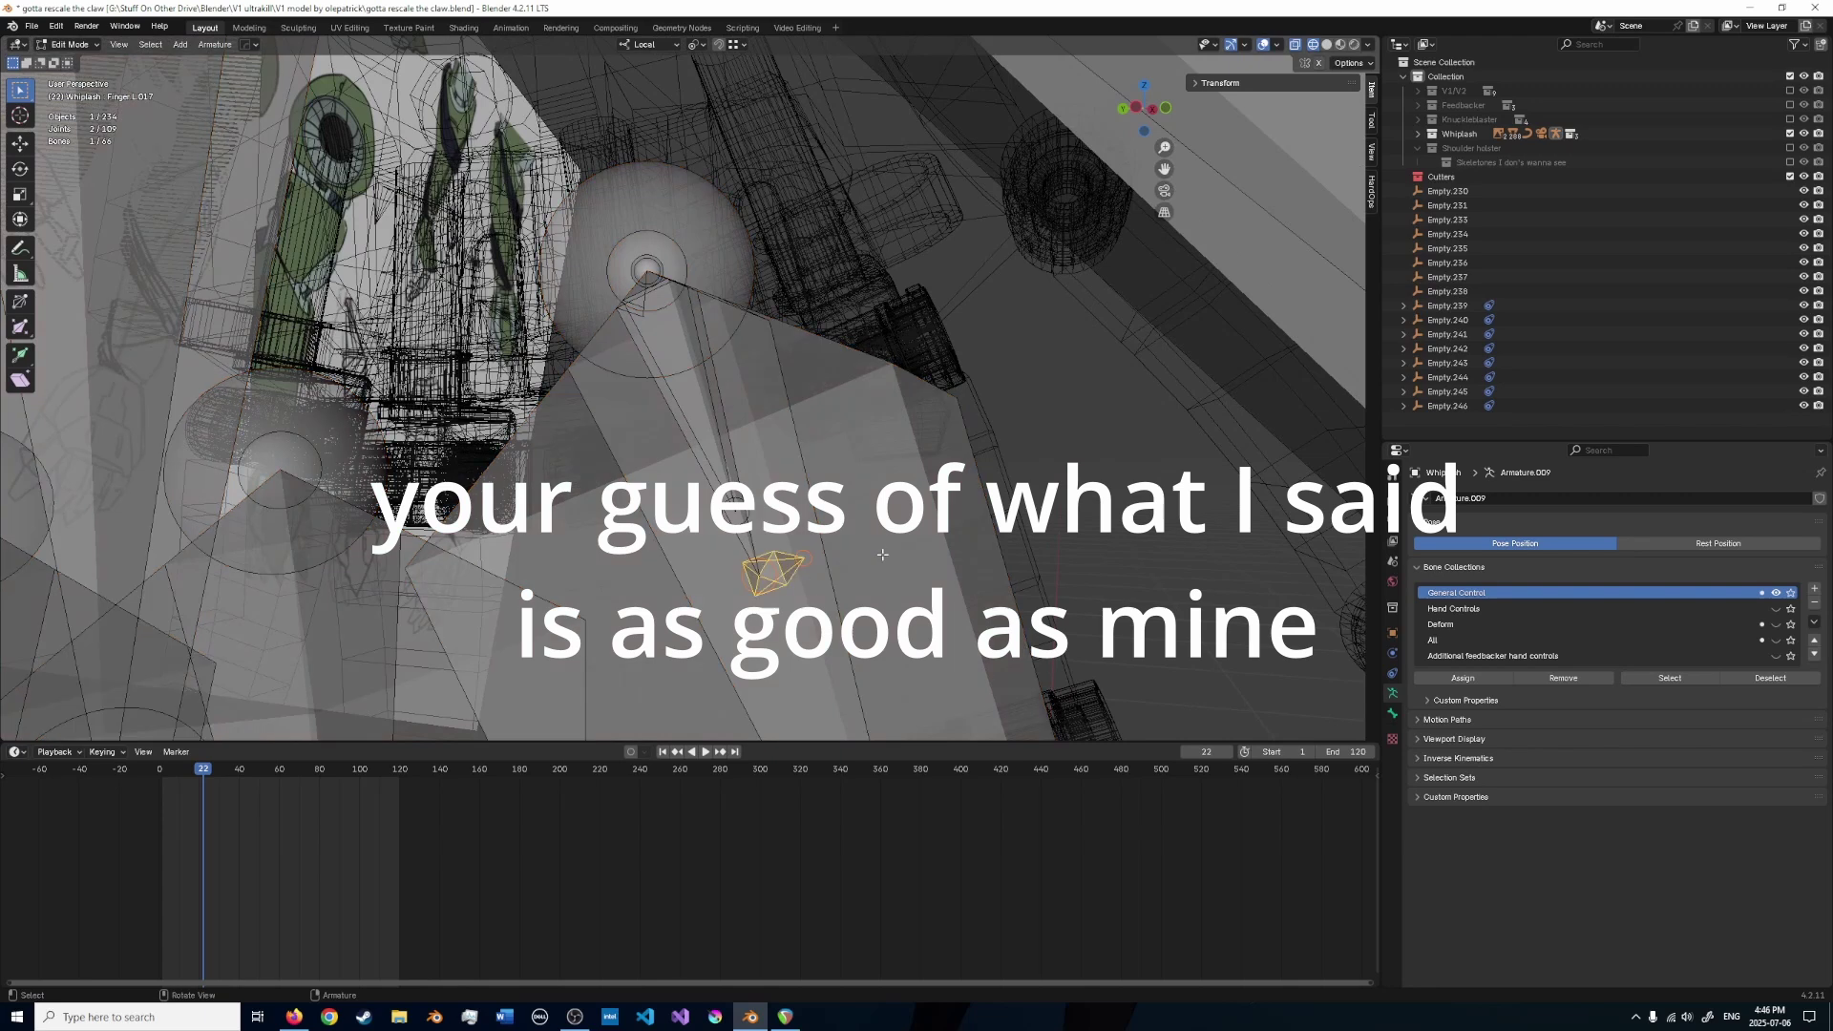
- Hide the oversized scaler bone covering the first finger and switch the armature to Pose Mode
left_click(797, 571)
key("h")
left_click(769, 501, "shift")
key("Tab")
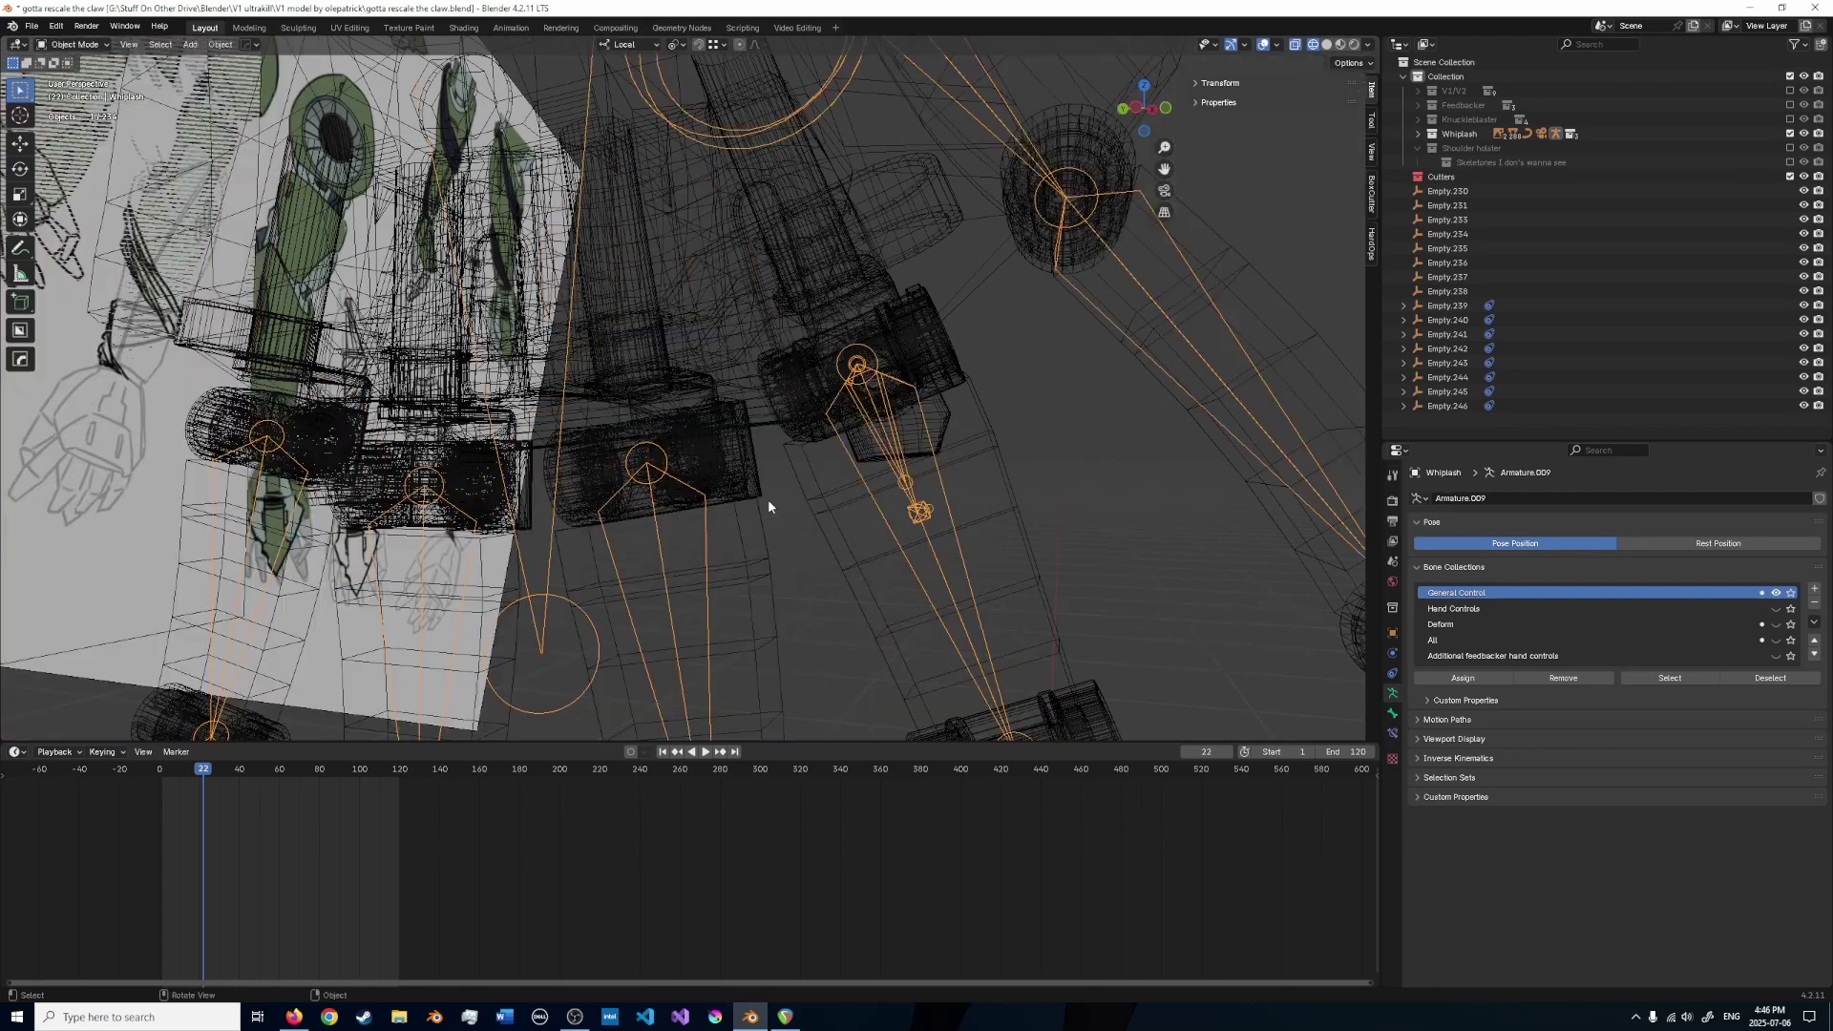
key("ctrl+p")
key("Tab")
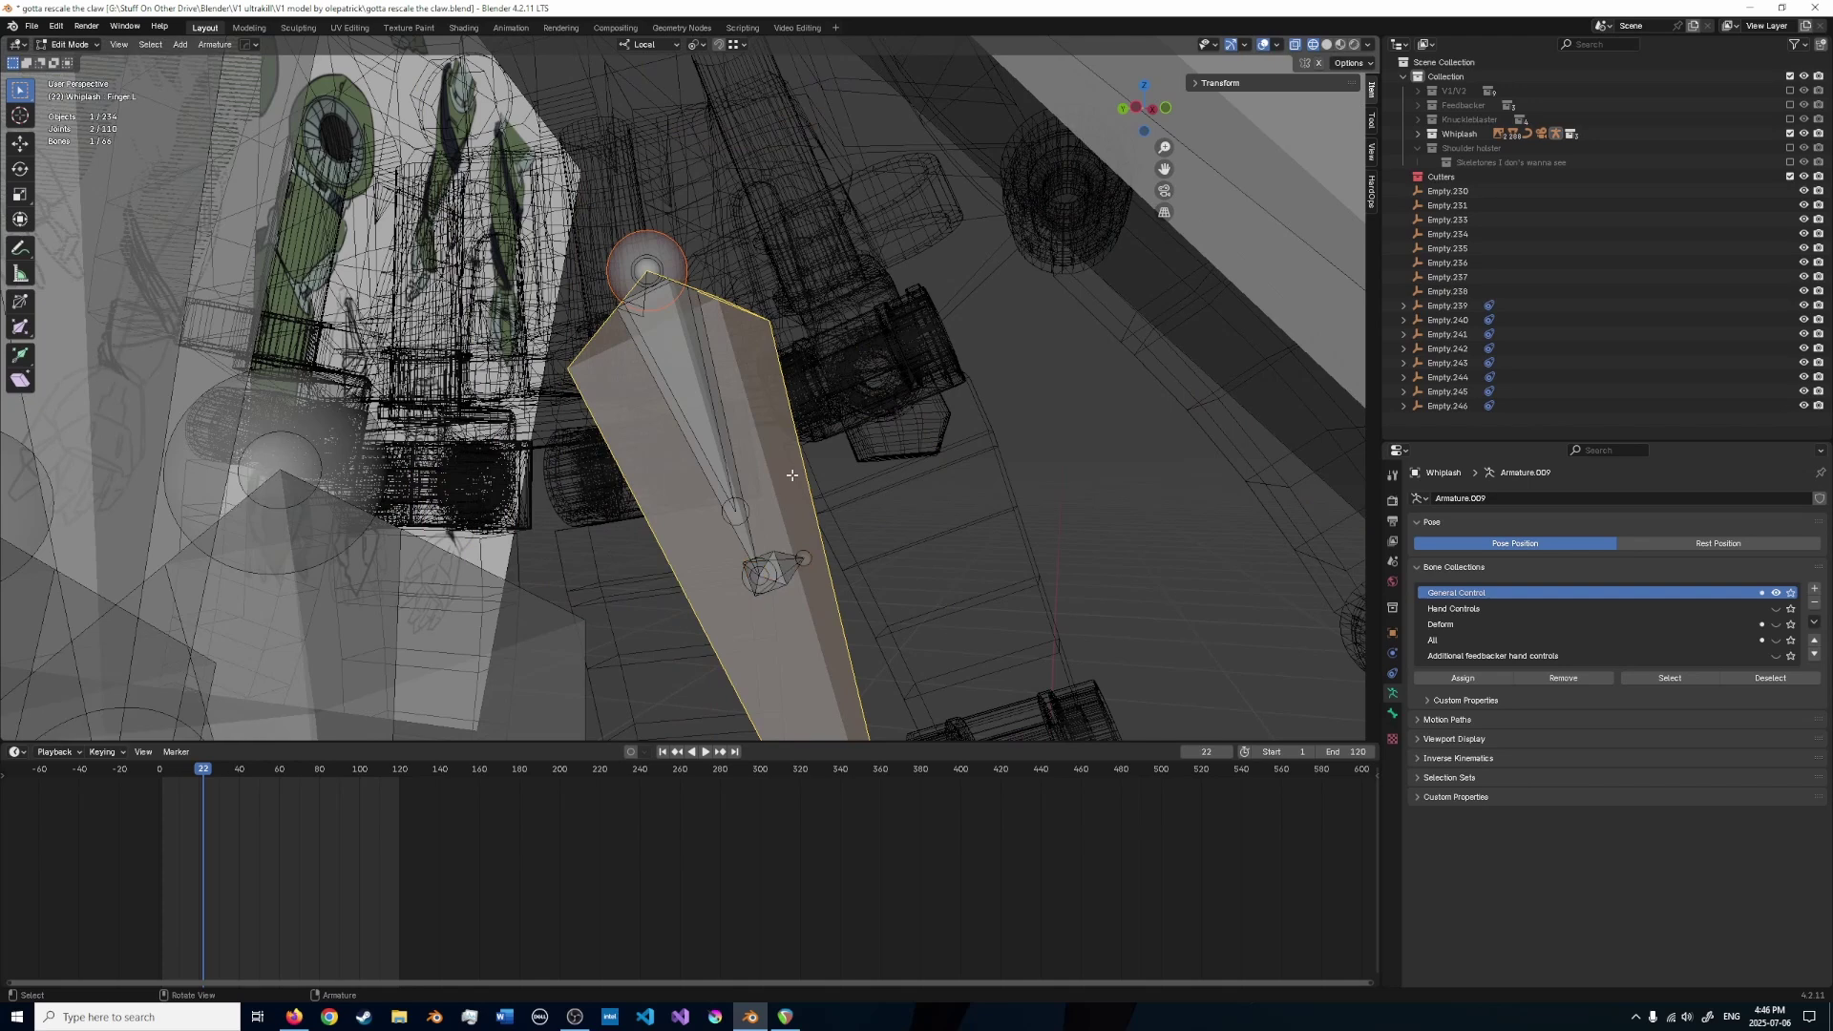
left_click(807, 559)
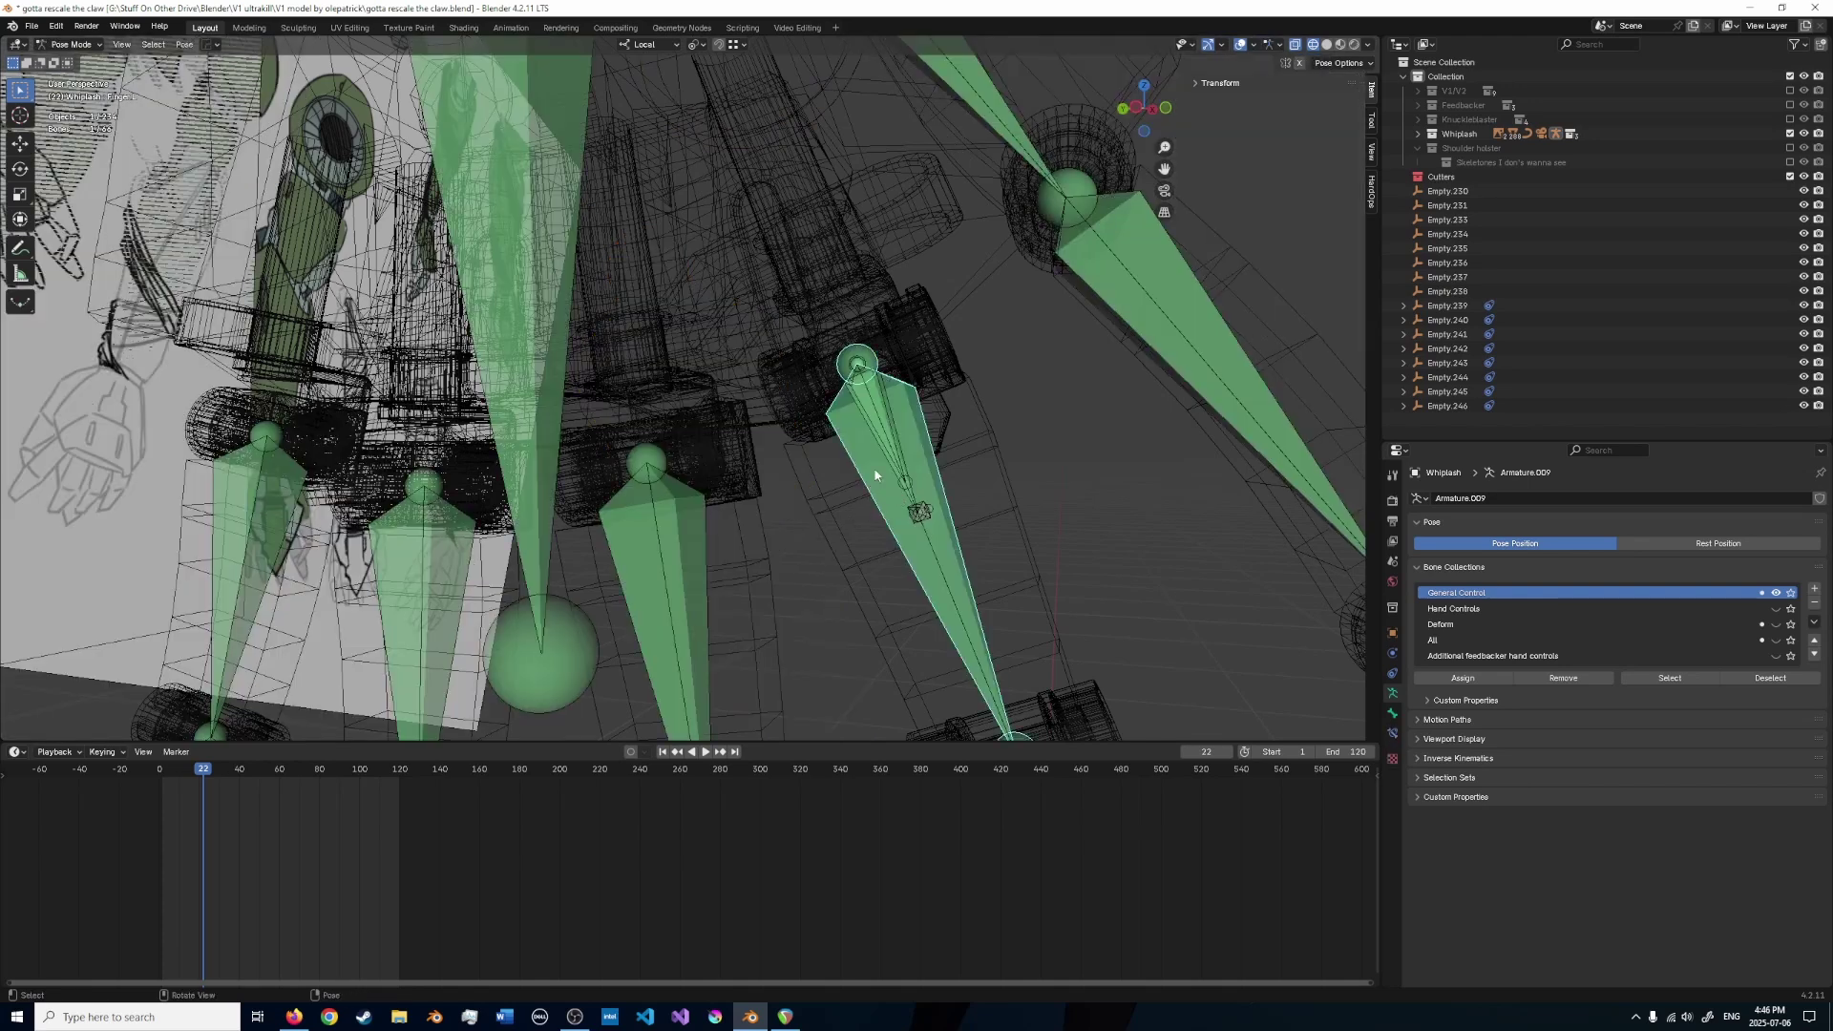
- Remove all copied bone constraints from the short bones Finger.L.015 and Finger.L.016
left_click(1392, 733)
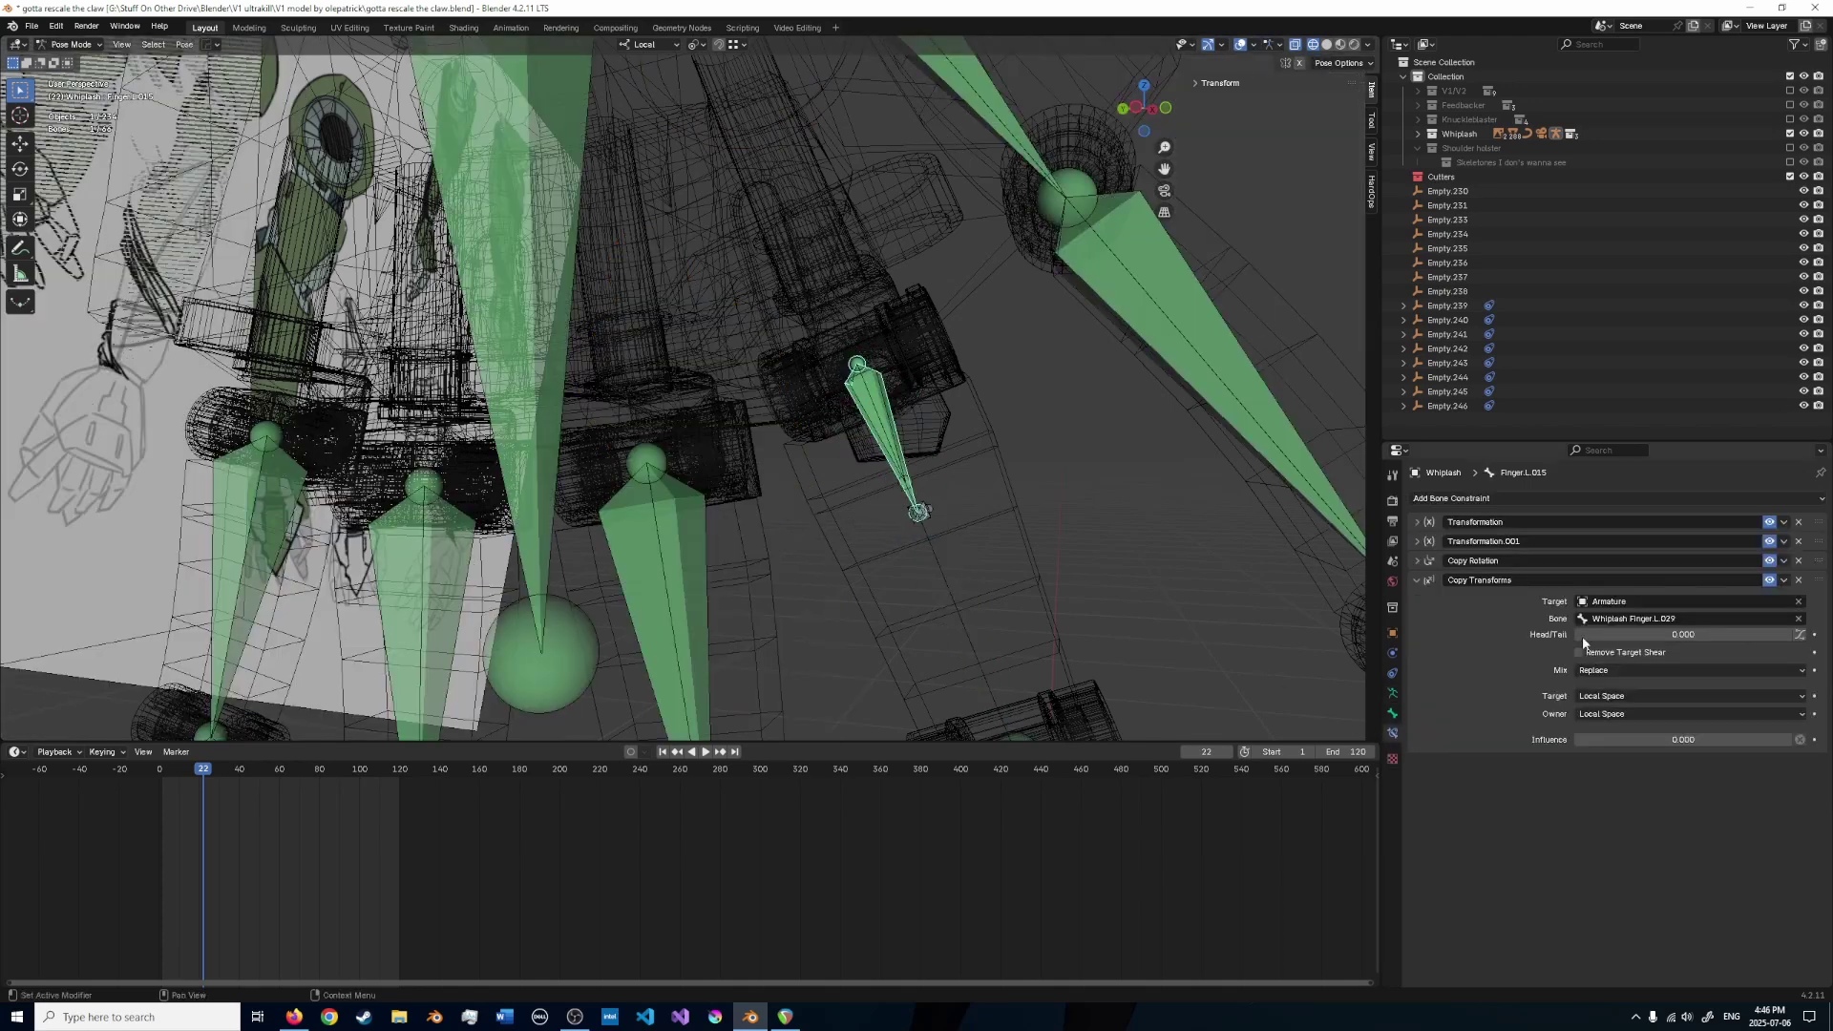
left_click(1799, 522)
left_click(1799, 523)
left_click(1799, 522)
left_click(1799, 523)
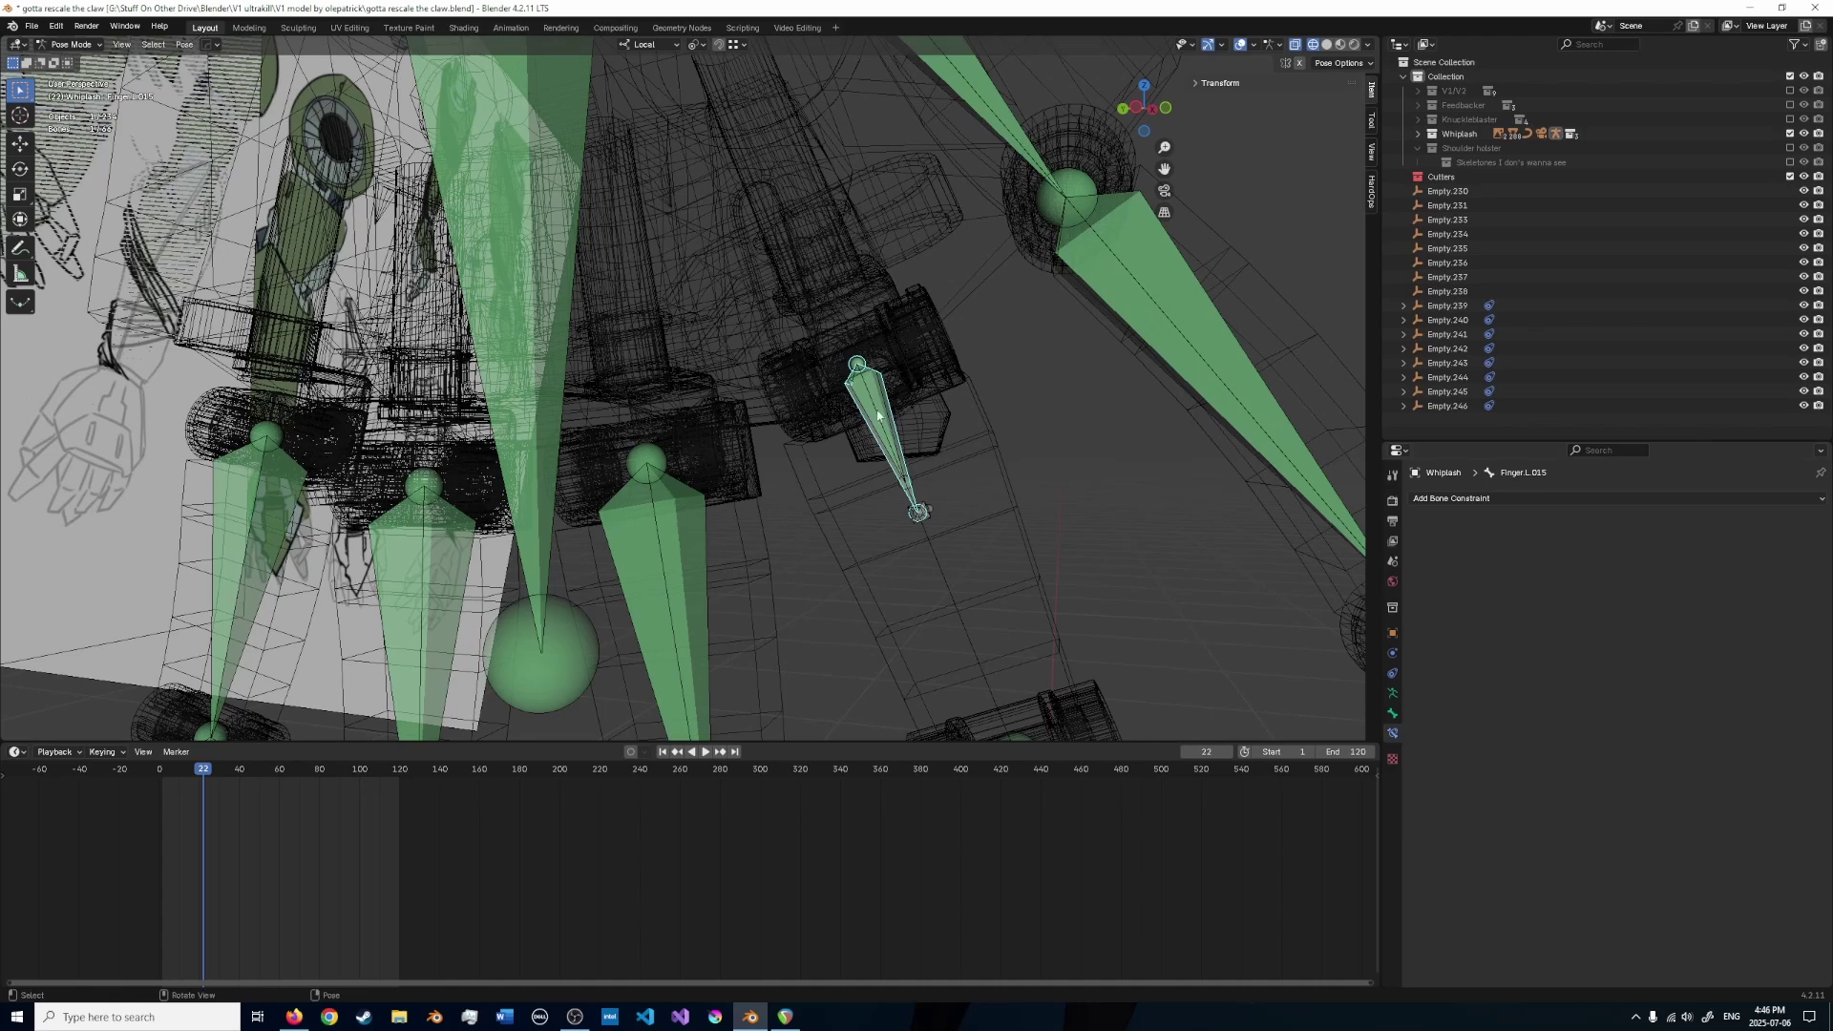
left_click(871, 412)
left_click(1799, 522)
left_click(1799, 523)
left_click(1799, 522)
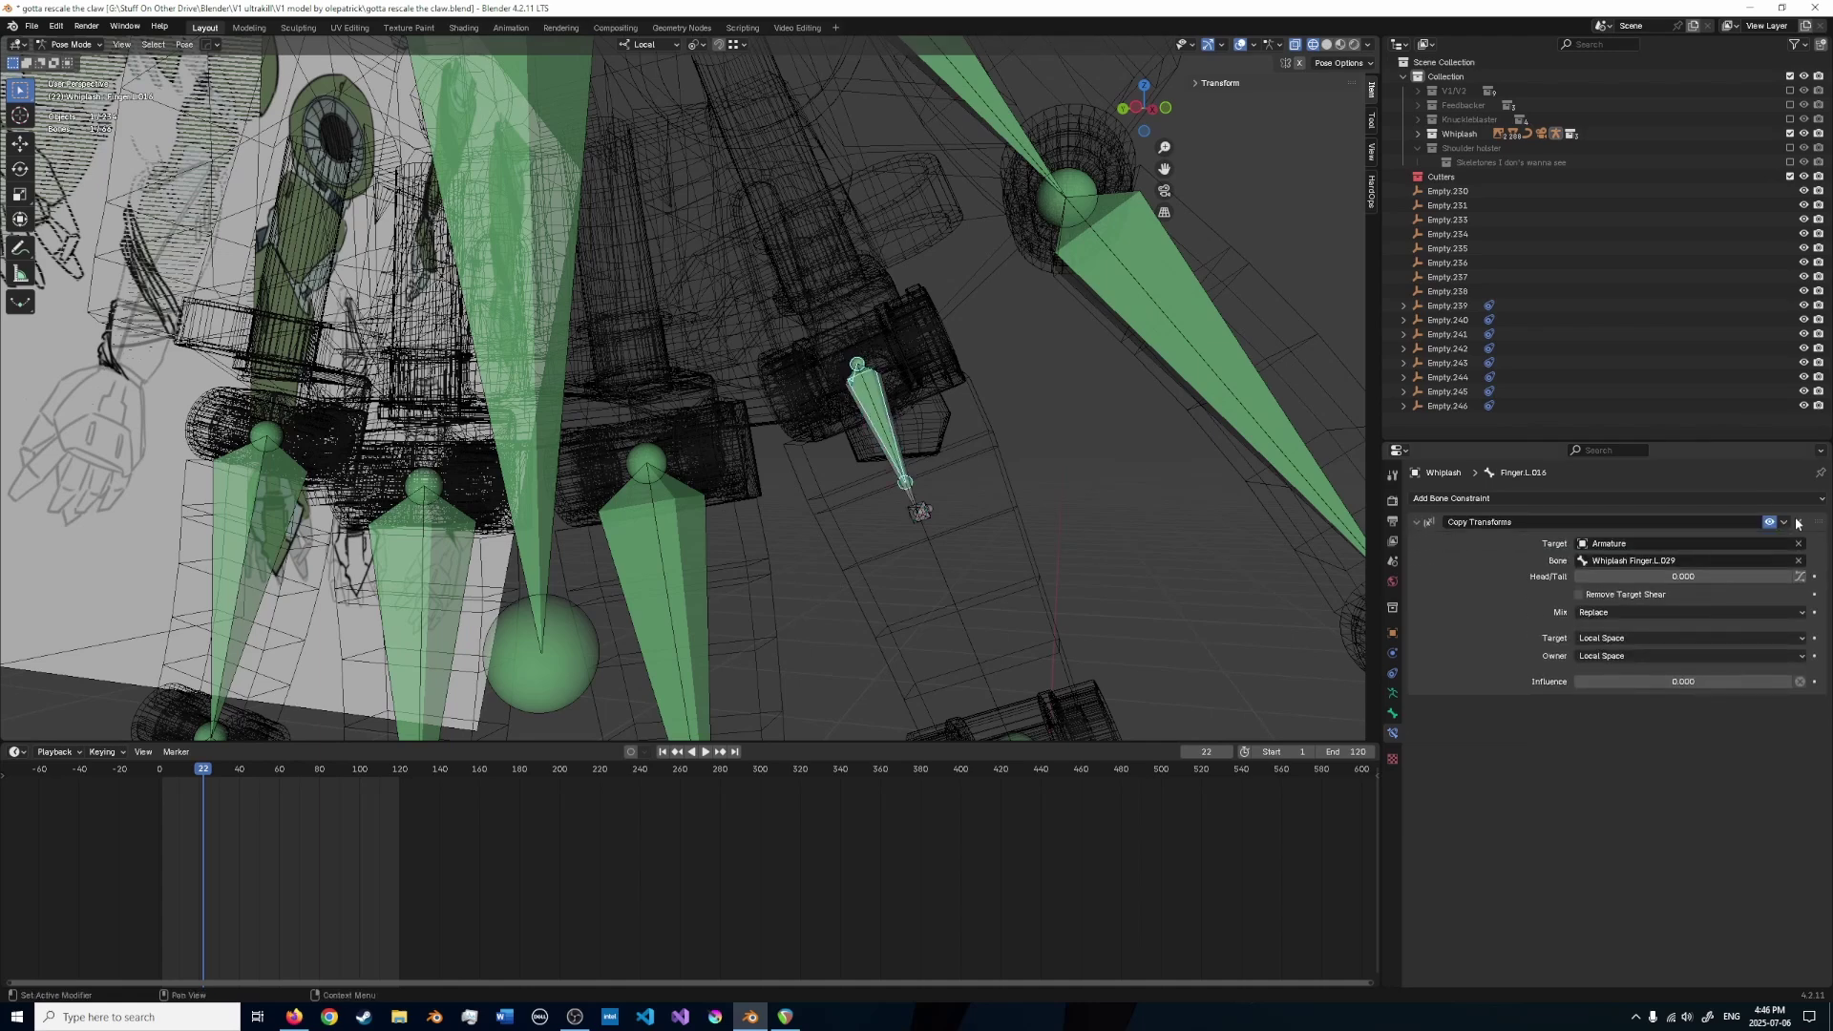
- Add an IK constraint to bone Finger.L.015 with the small bone Finger.L.017 as its target
key("KP_Decimal")
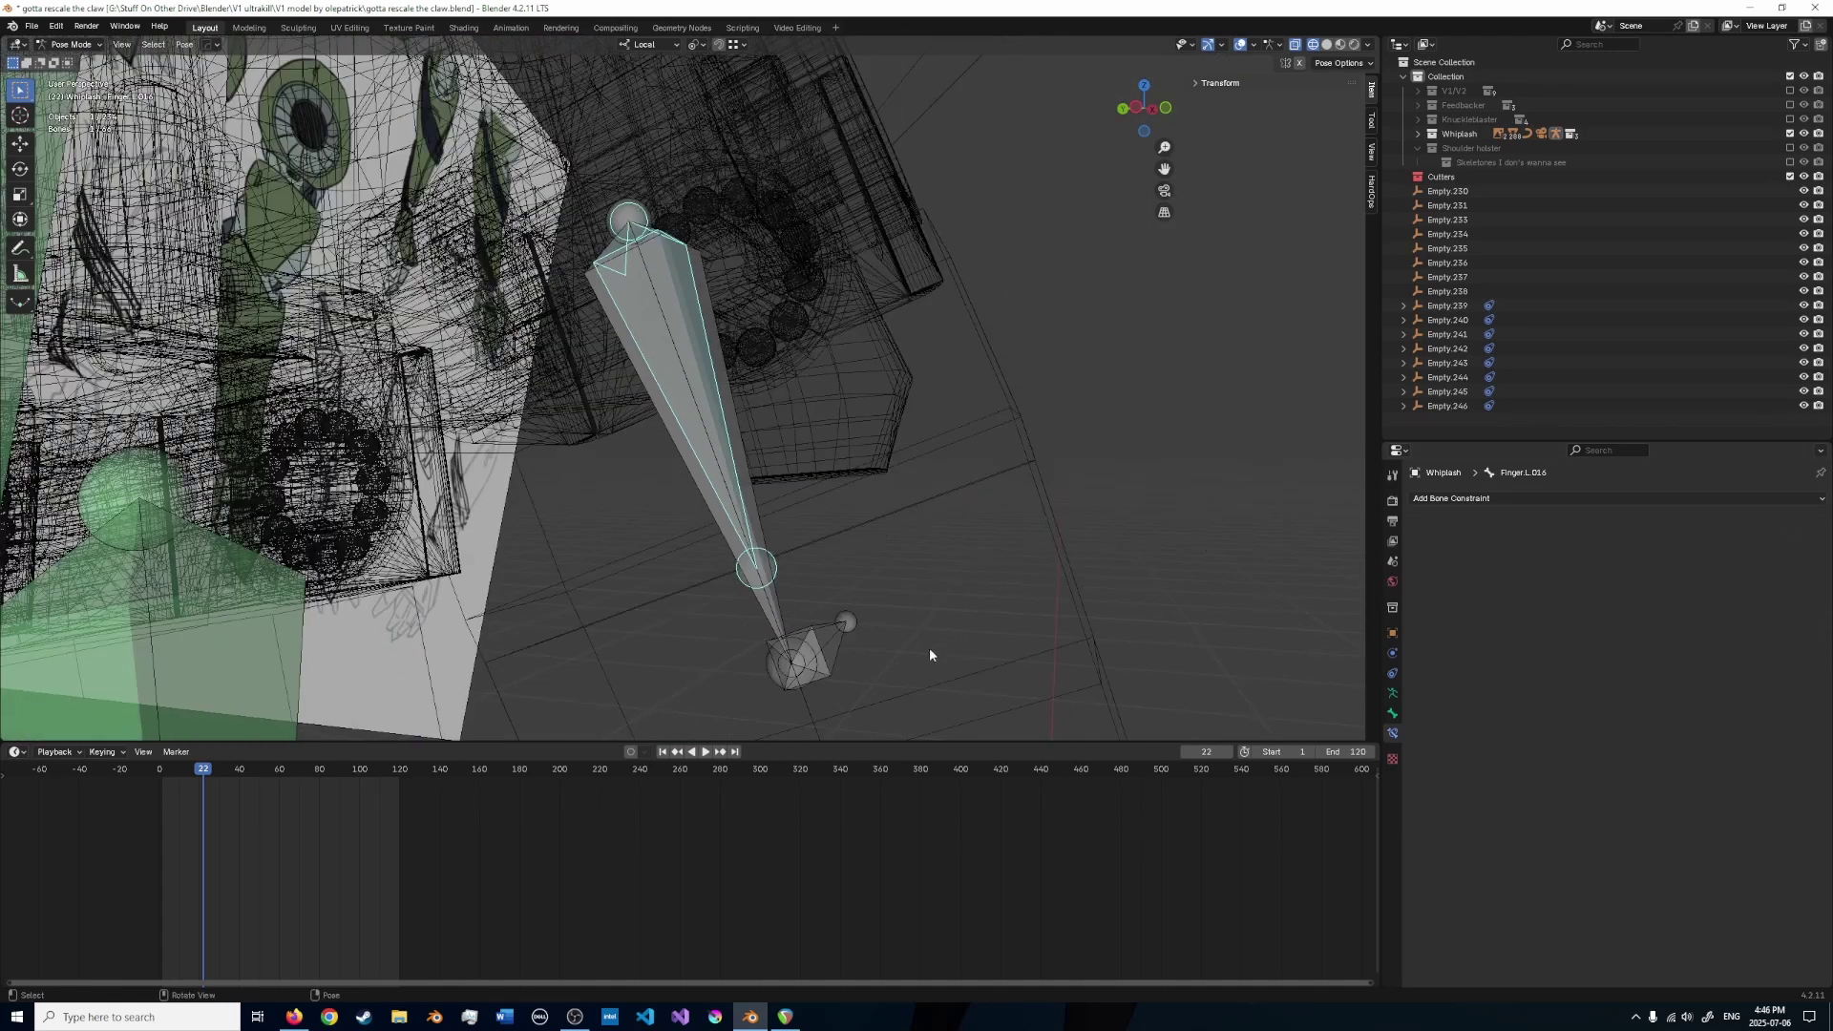
left_click(830, 624)
scroll(888, 625, "down", 4)
middle_click_drag(918, 627, 770, 613)
middle_click_drag(621, 446, 721, 468)
scroll(721, 470, "up", 5)
scroll(720, 470, "up", 4)
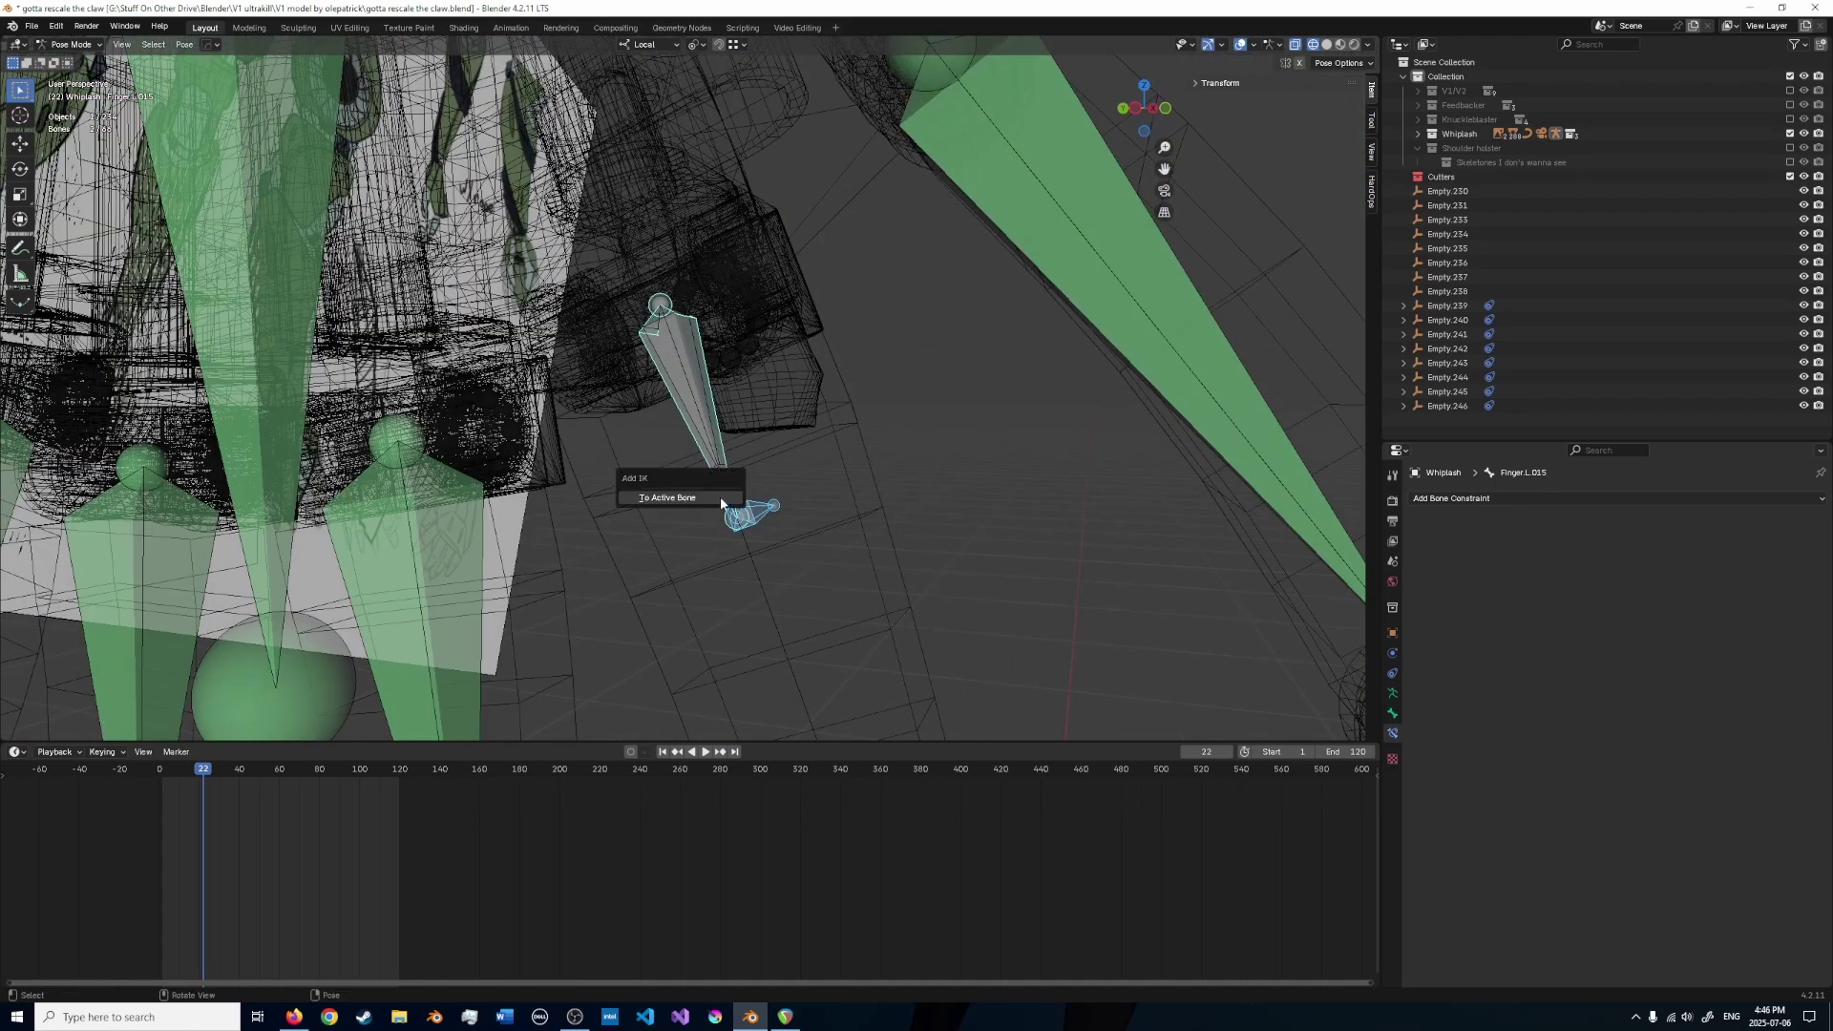
left_click(720, 498)
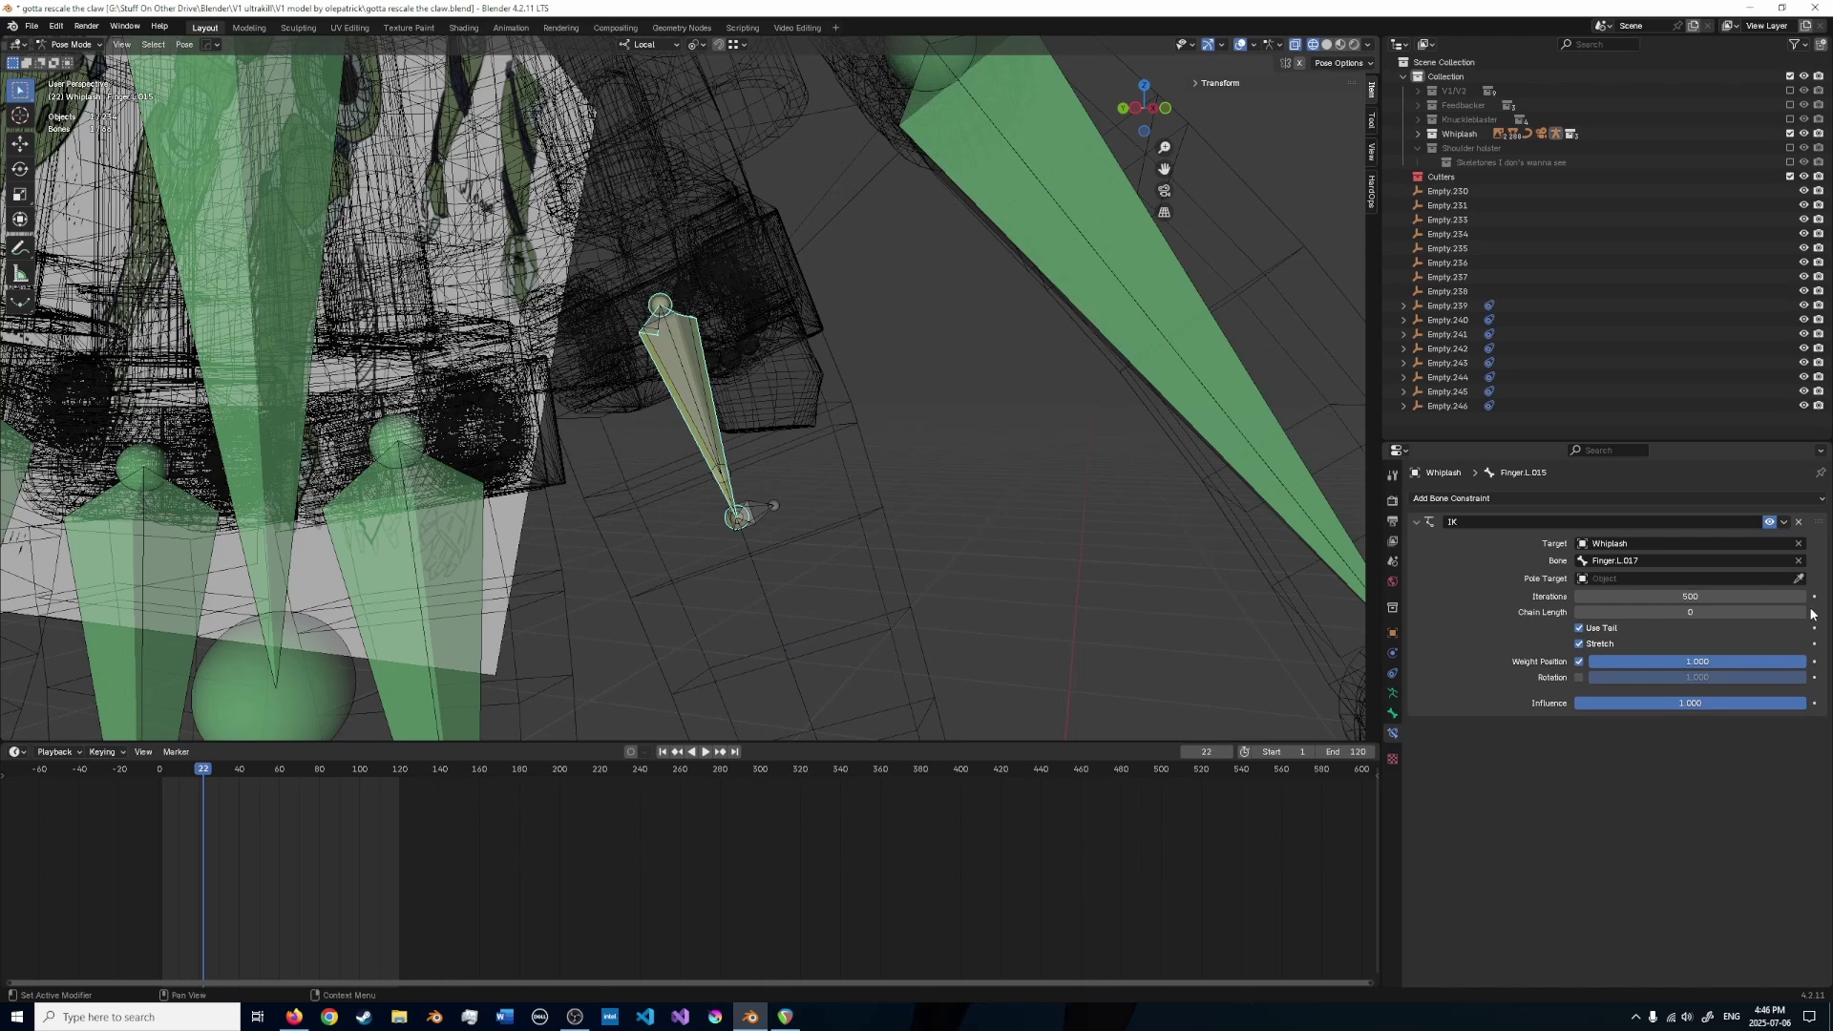
- Select bone Finger.L.016, save the file and show the bone's properties
middle_click_drag(773, 505, 728, 416)
left_click(662, 365)
key("ctrl+s")
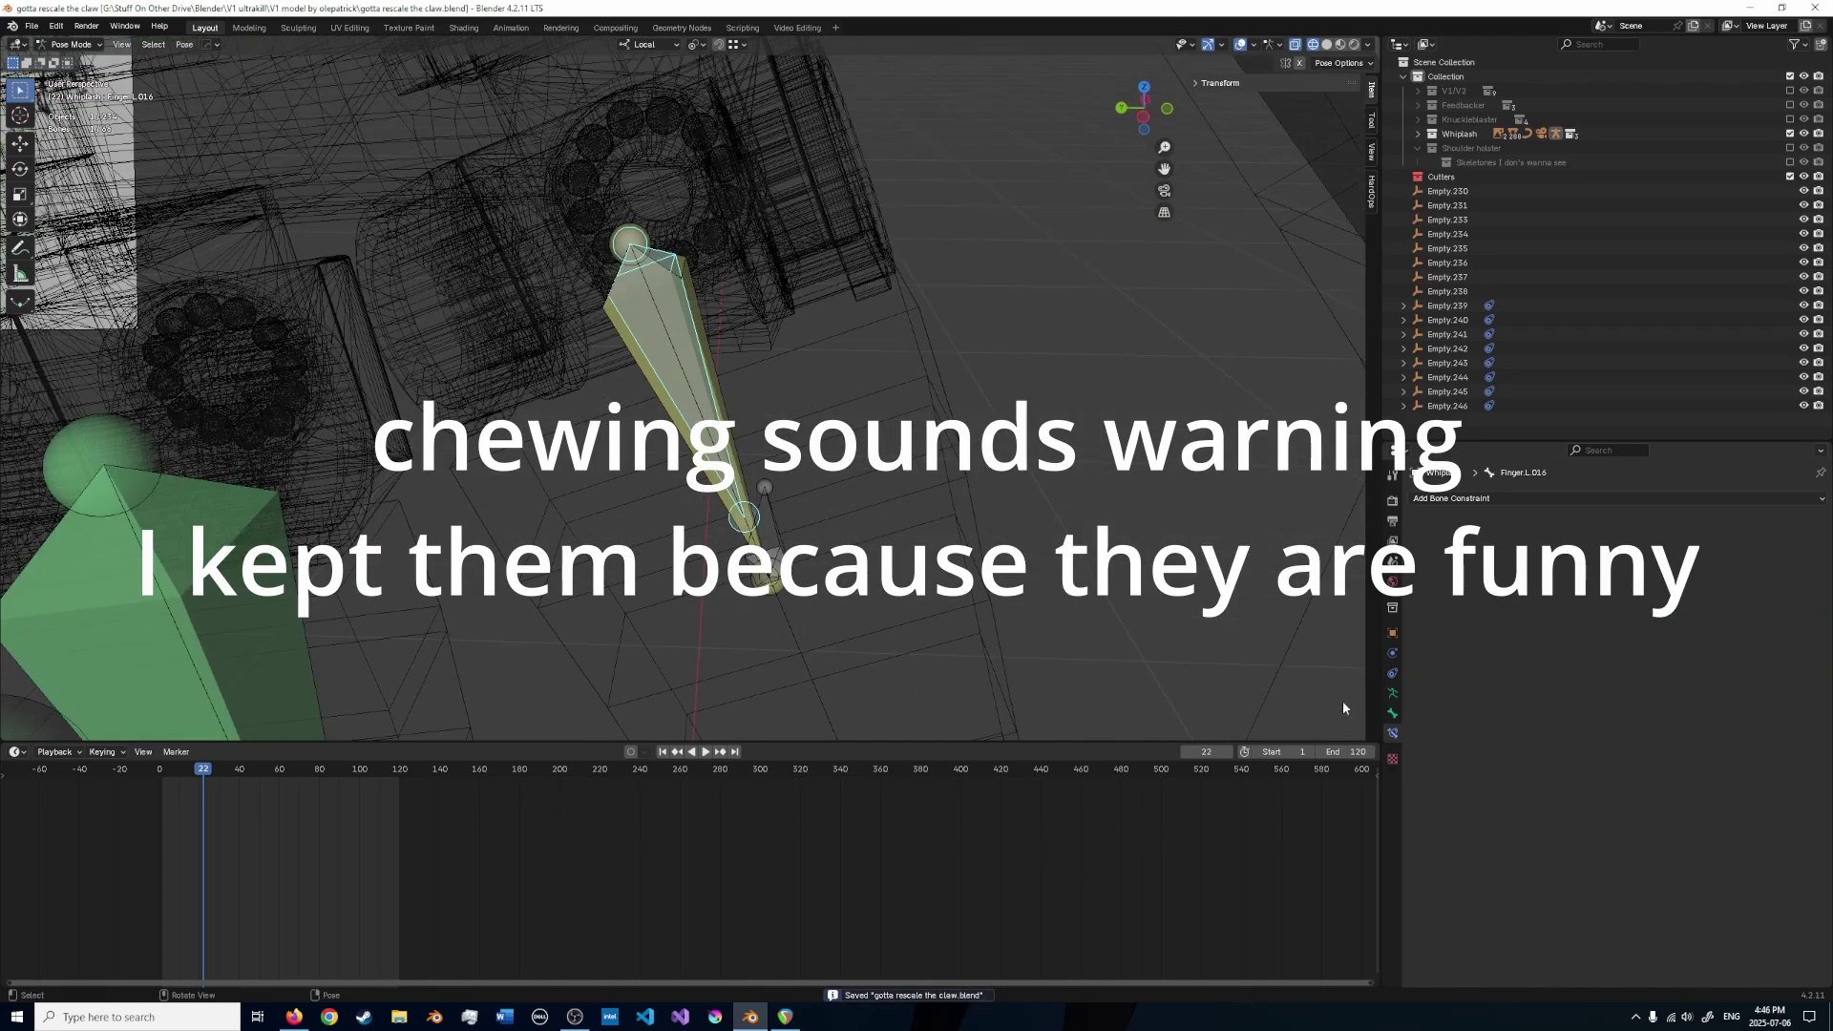
left_click(1393, 714)
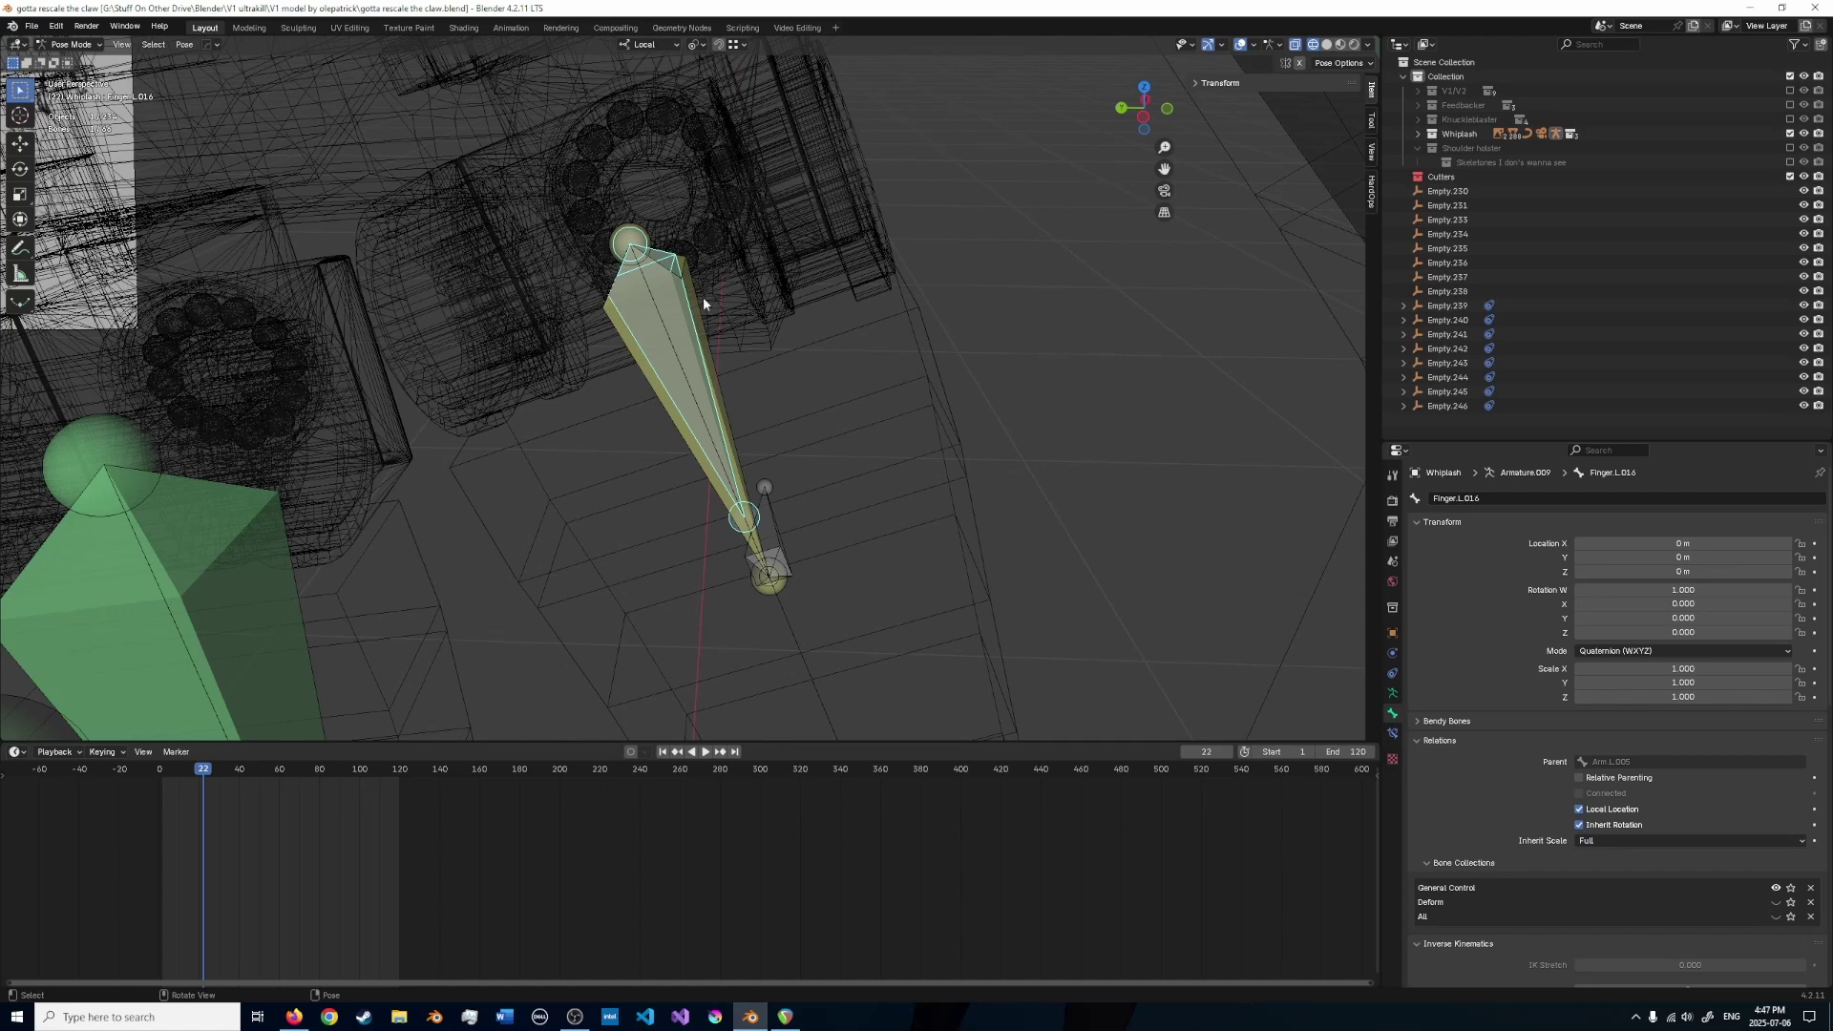
middle_click_drag(723, 552, 765, 504)
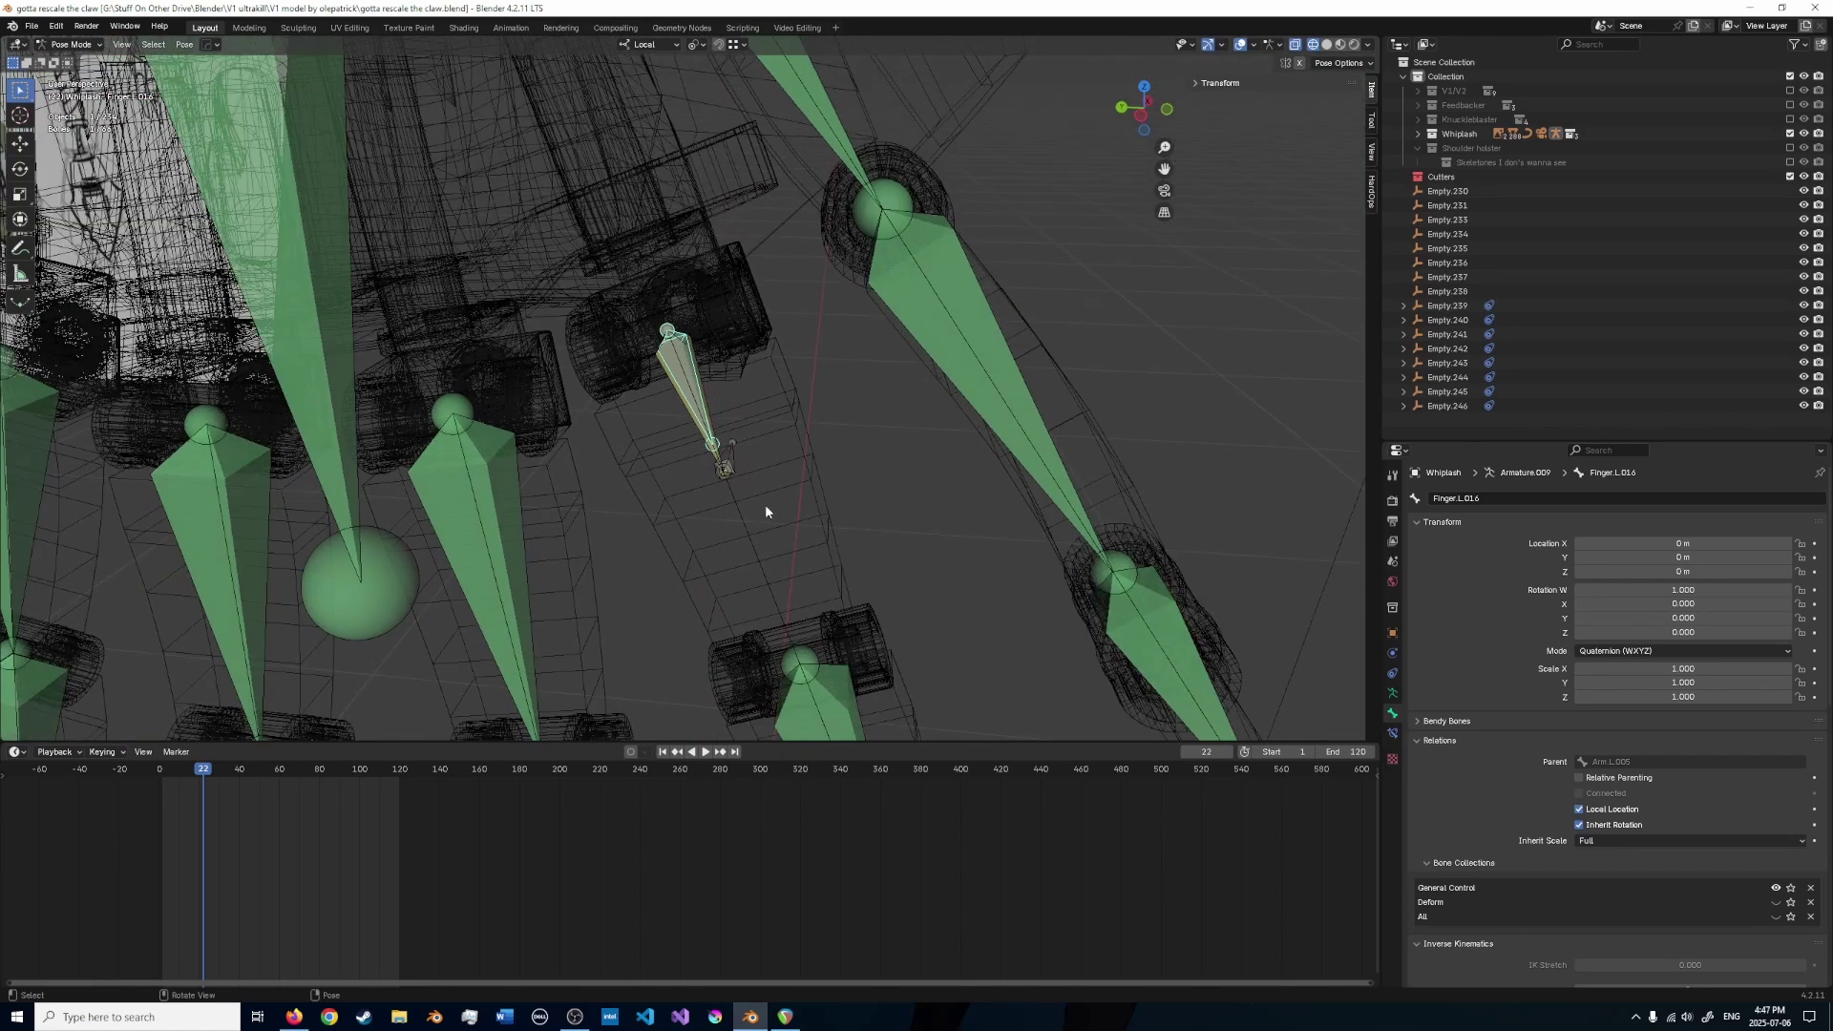
scroll(808, 441, "up", 2)
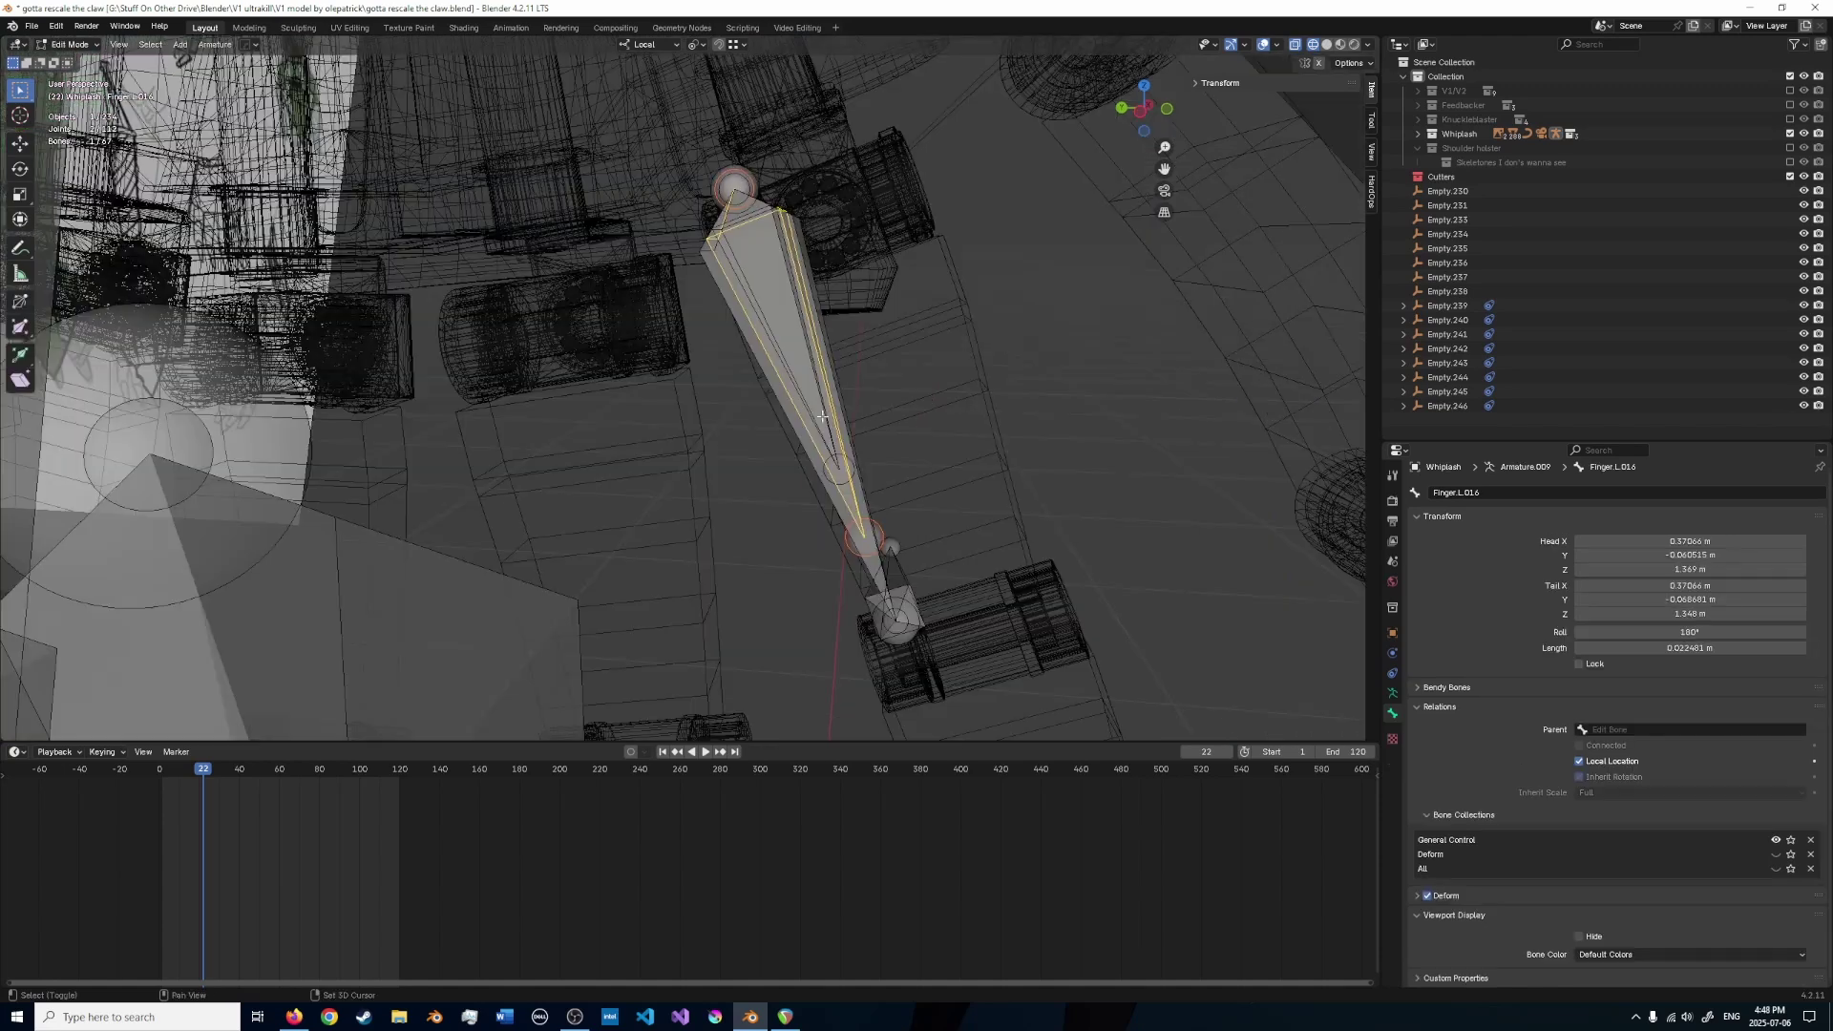
- Reveal the hidden bones in Edit Mode, clear bone Finger.L.018's parent and add the central hand bone to the selection
left_click(816, 410, "shift")
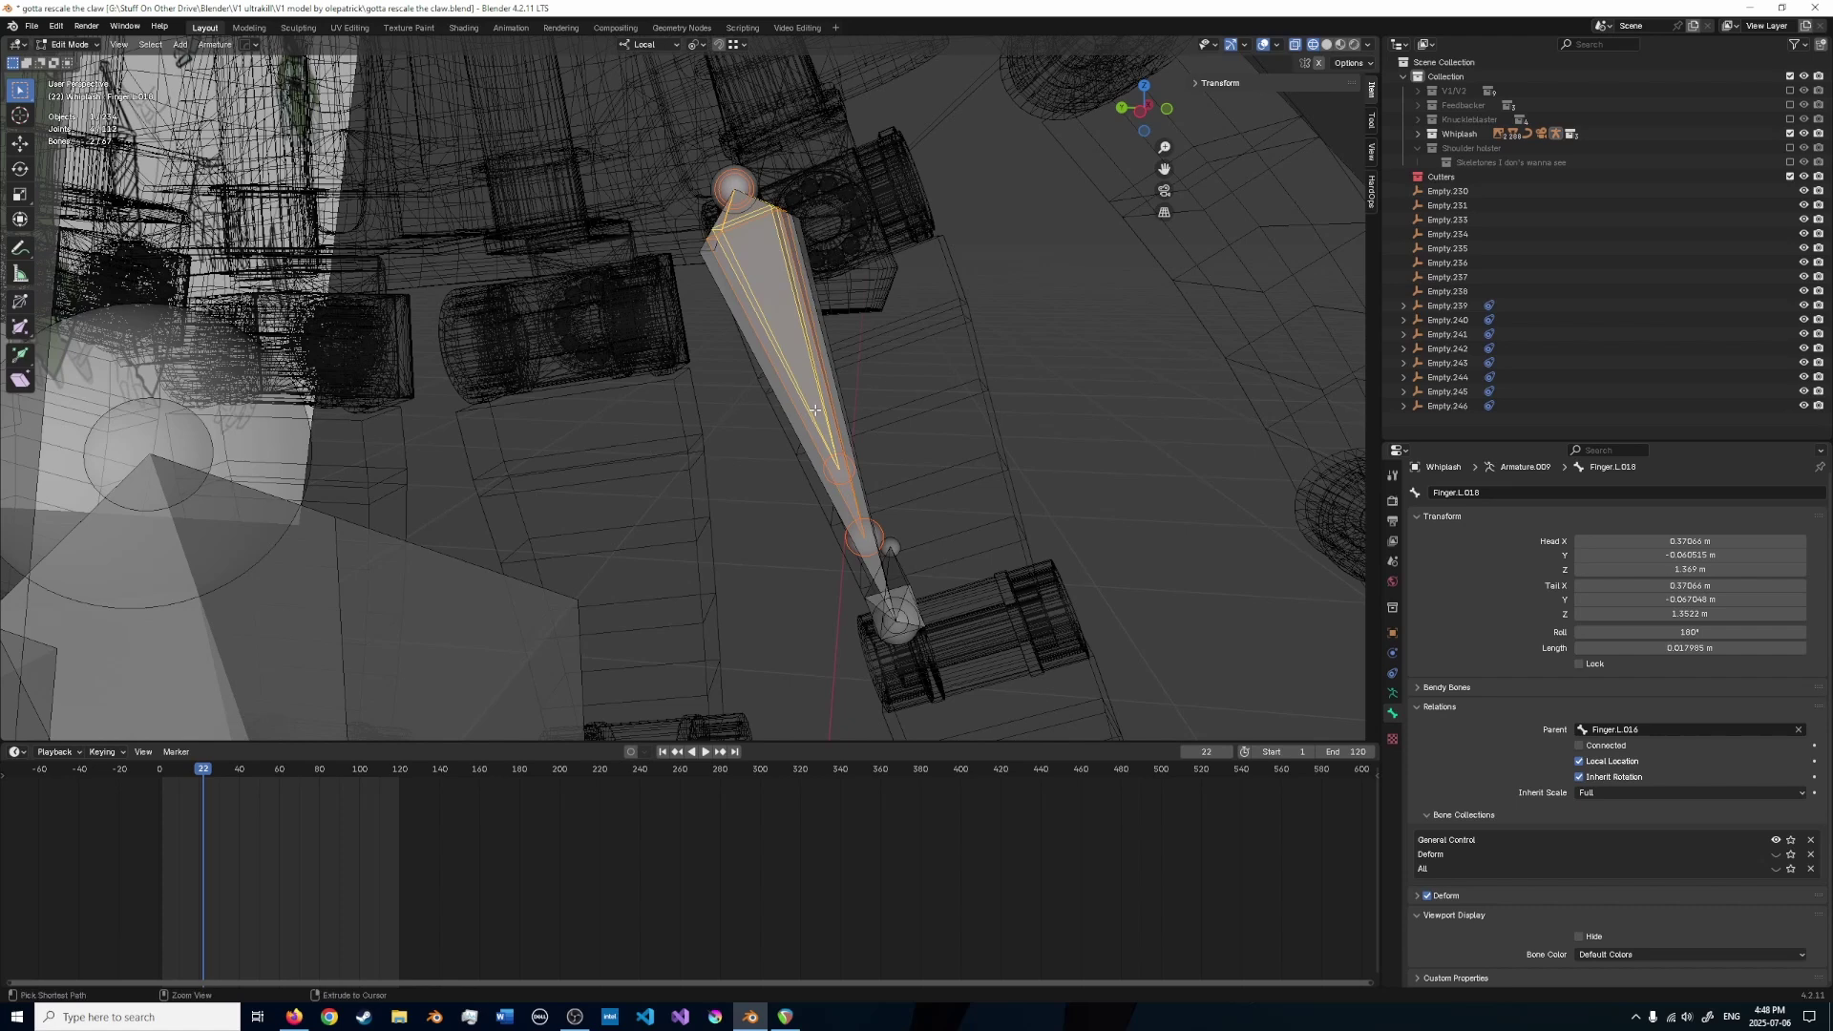
left_click(815, 413)
key("alt+h")
left_click(783, 271)
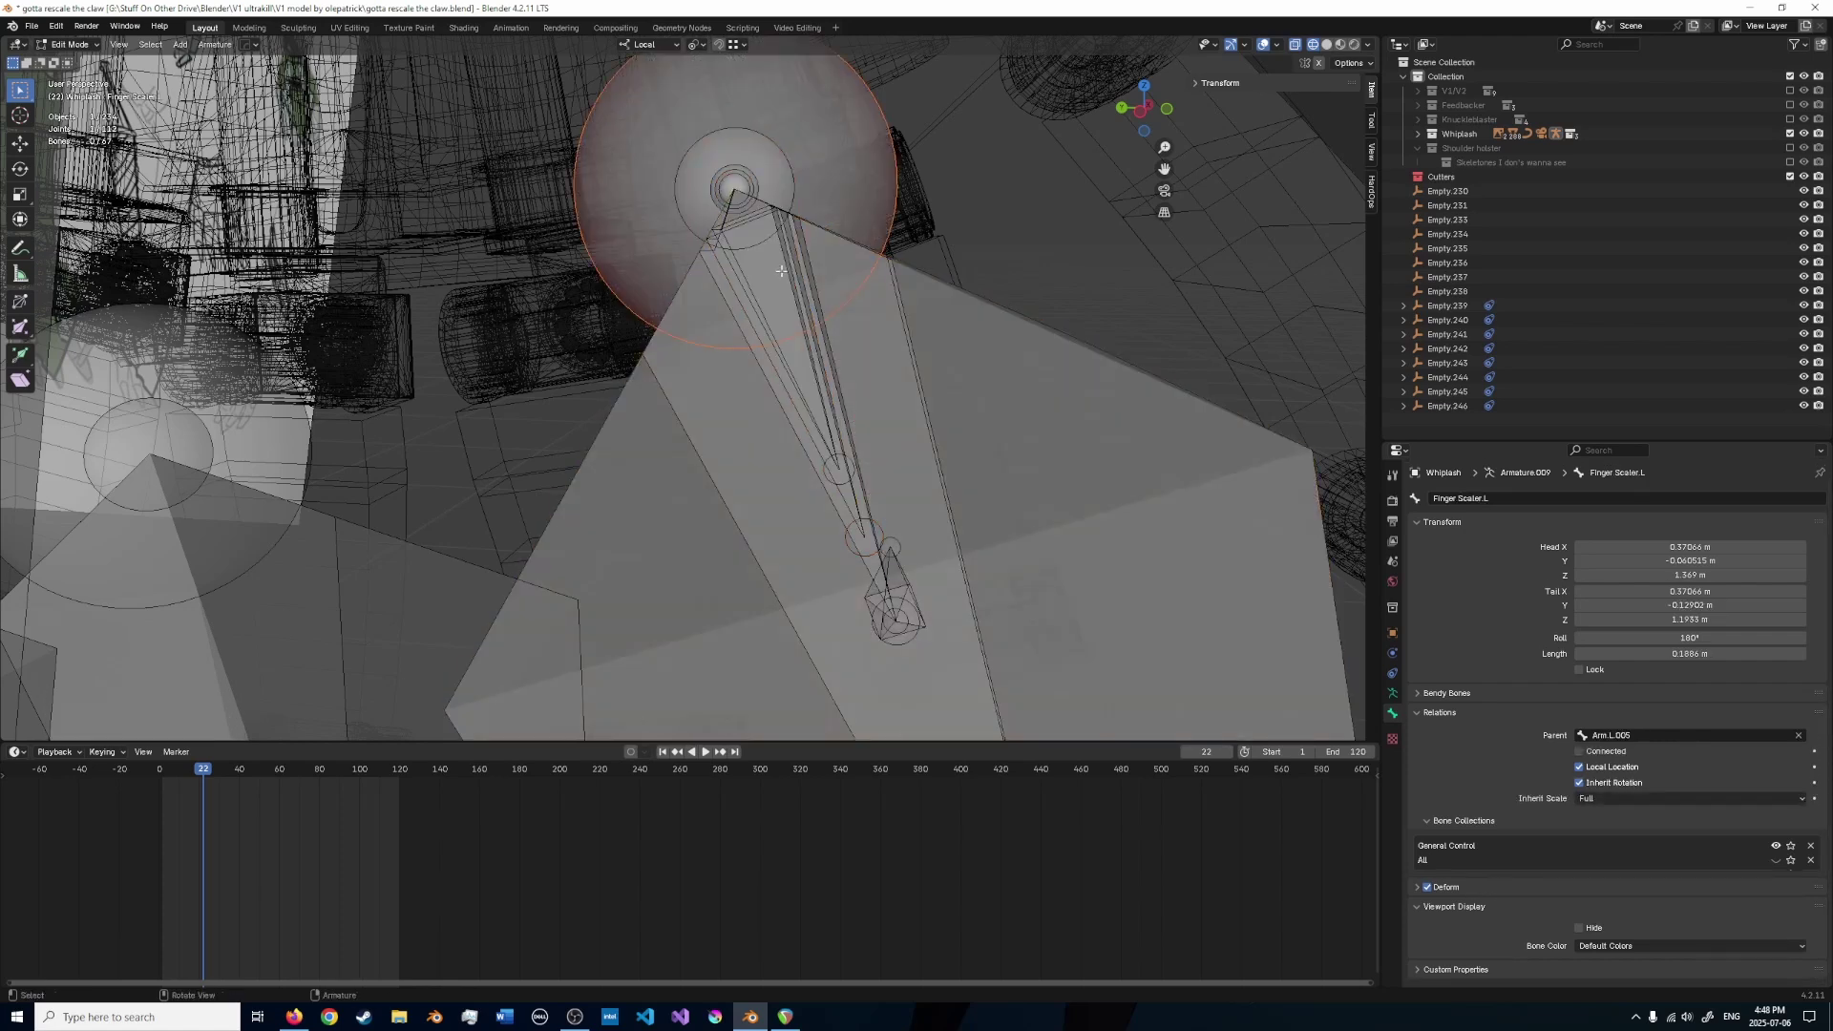
left_click(781, 272)
left_click(781, 272)
middle_click_drag(782, 271, 585, 413)
scroll(585, 459, "down", 7)
scroll(585, 508, "up", 7)
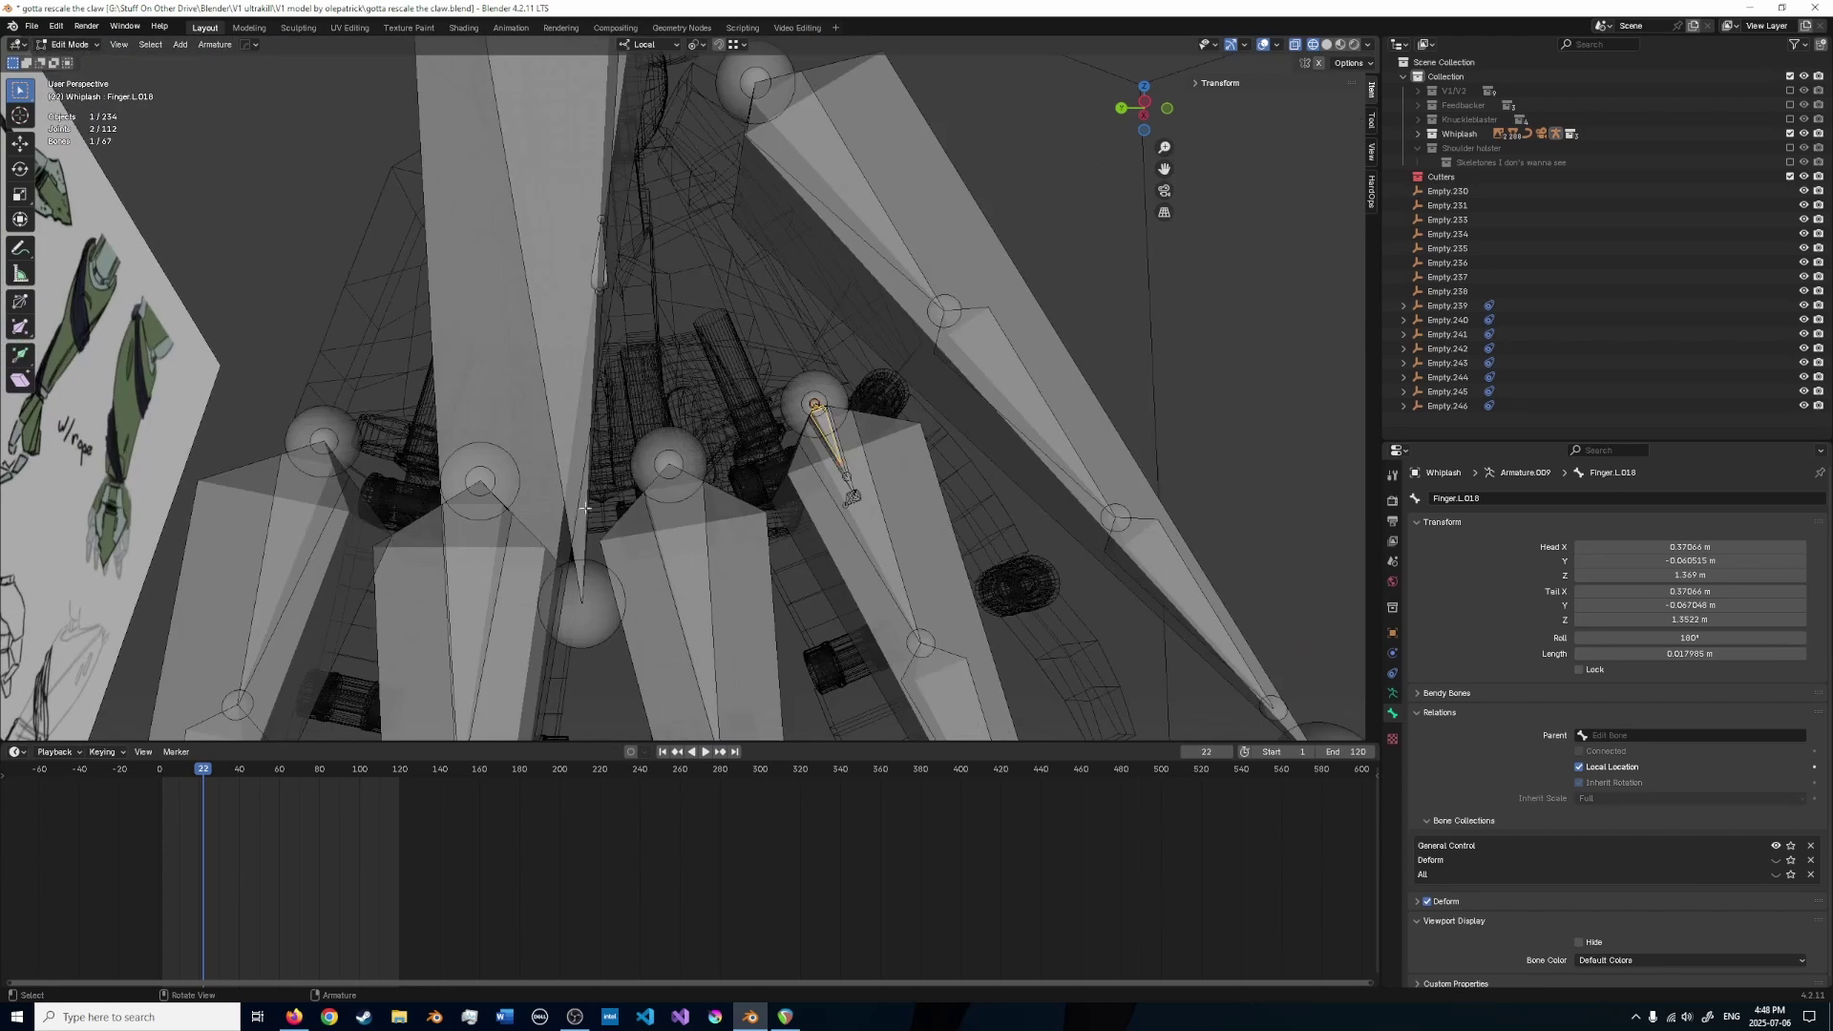
left_click(587, 536, "shift")
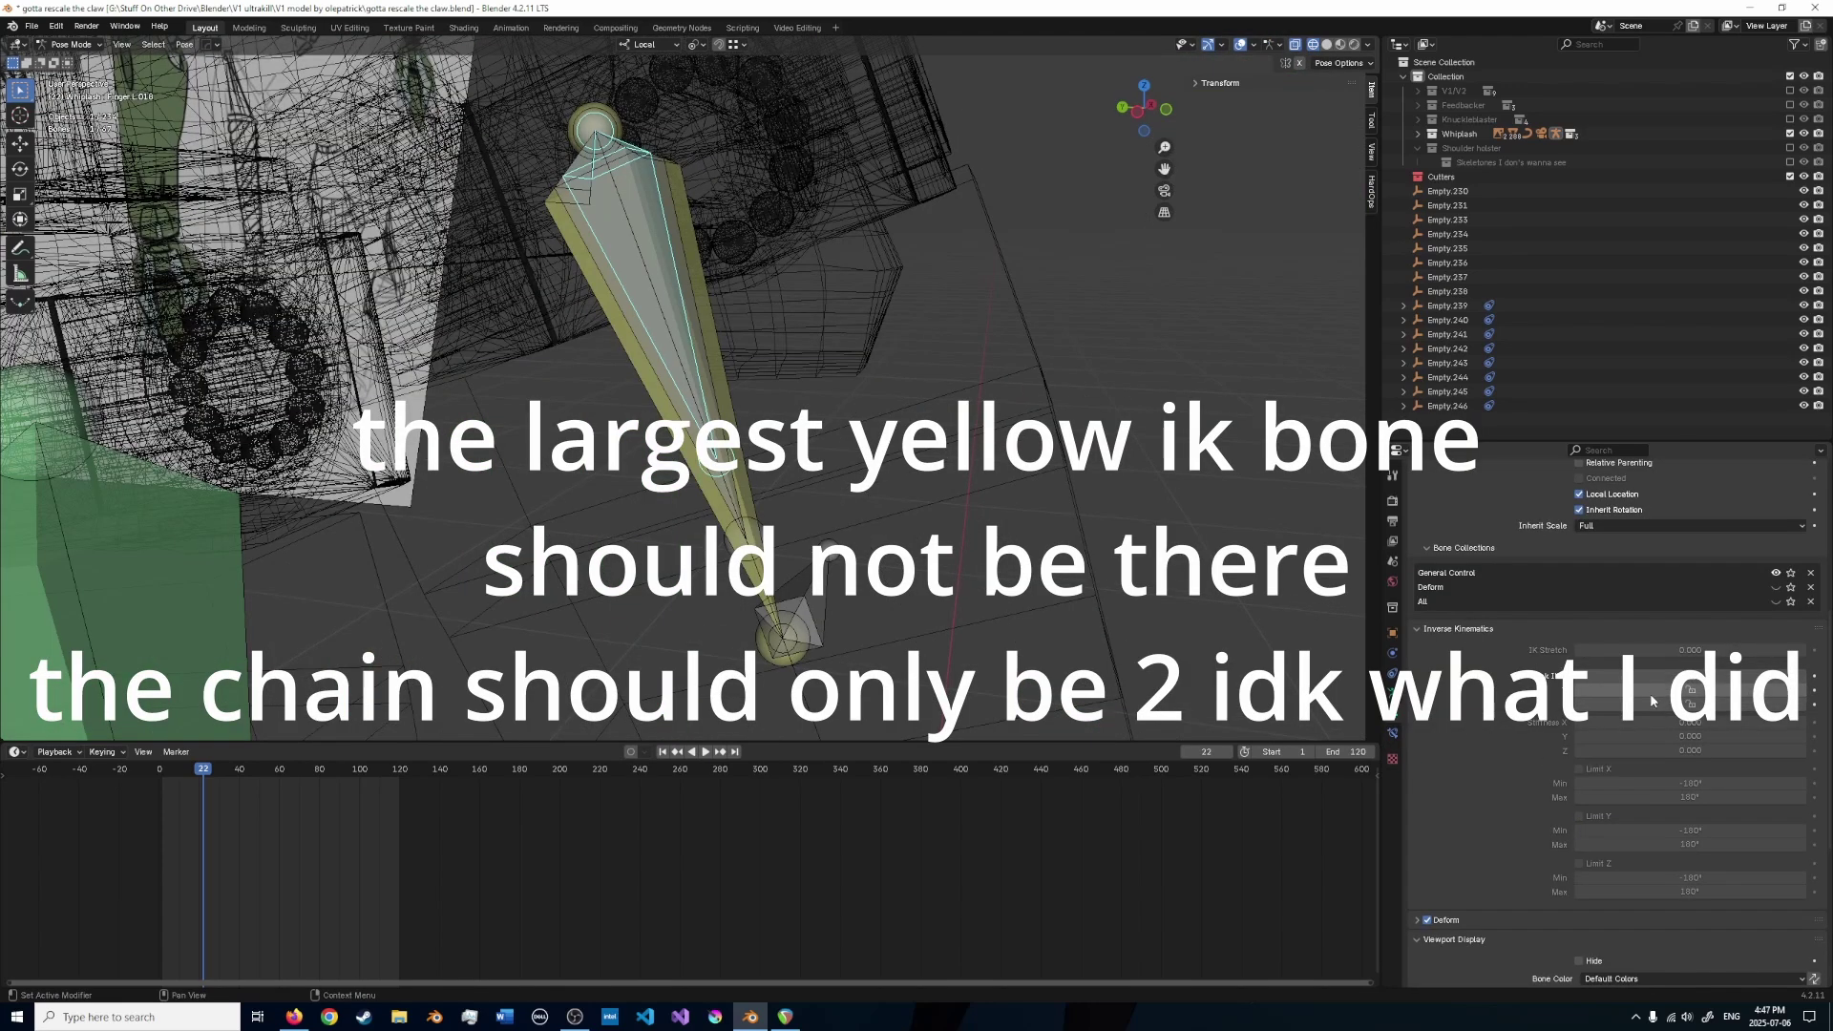
- Try rotating bone Finger.L.016 in side view to test how the IK chain reacts
left_click(603, 273)
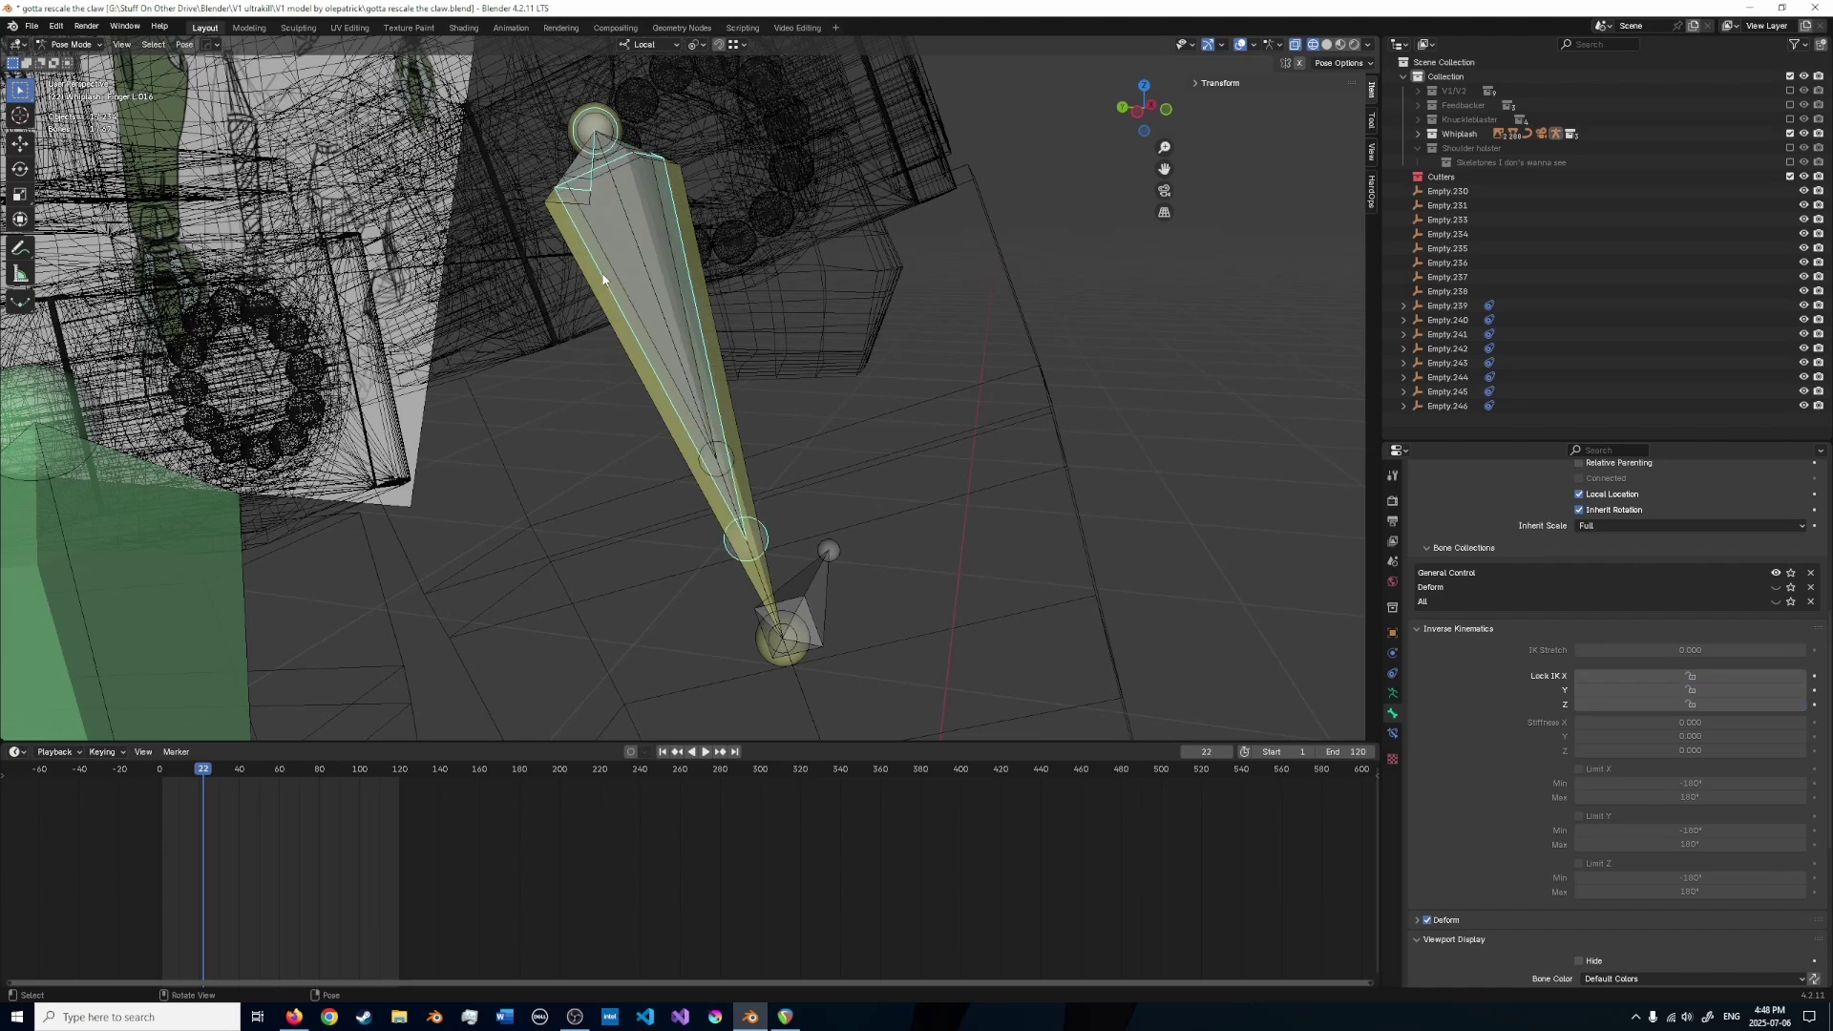
scroll(783, 187, "down", 2)
middle_click_drag(787, 181, 714, 318, "shift")
key("r")
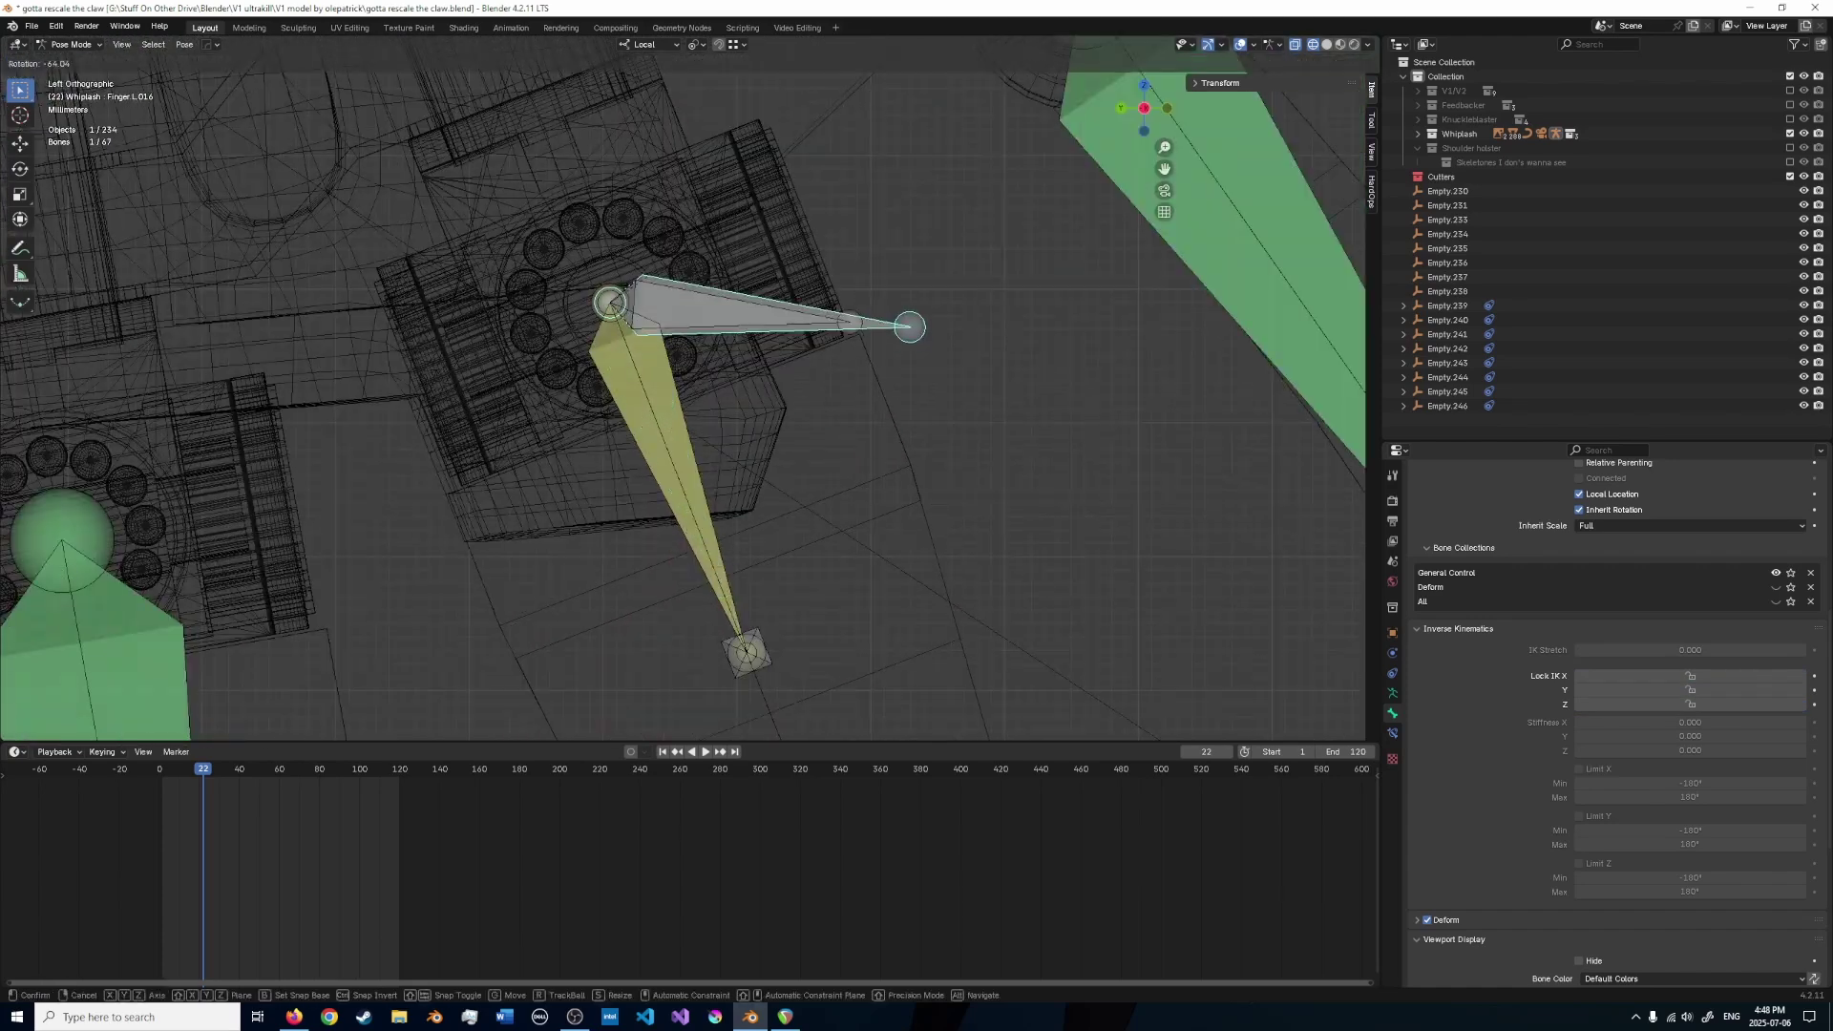
right_click(676, 212)
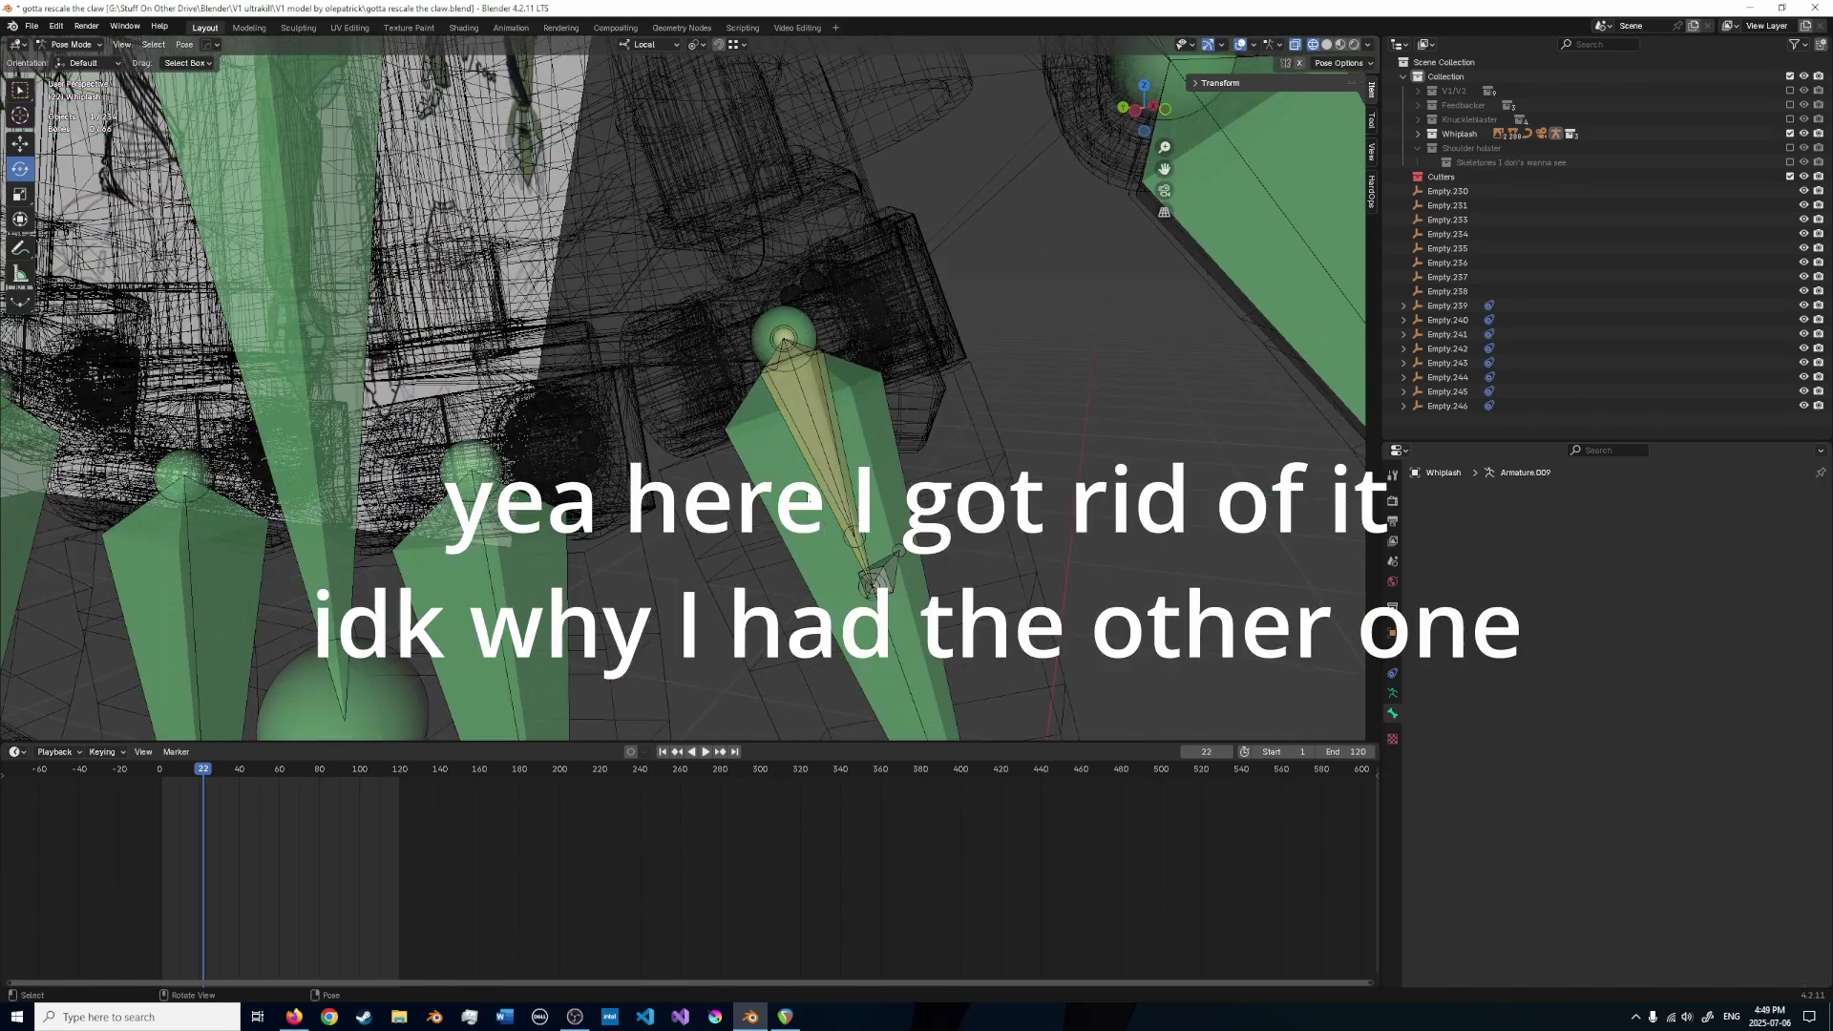
- Inspect the constraints on the short IK bones and on Finger.L, and test the finger bone's rotation
left_click(798, 428)
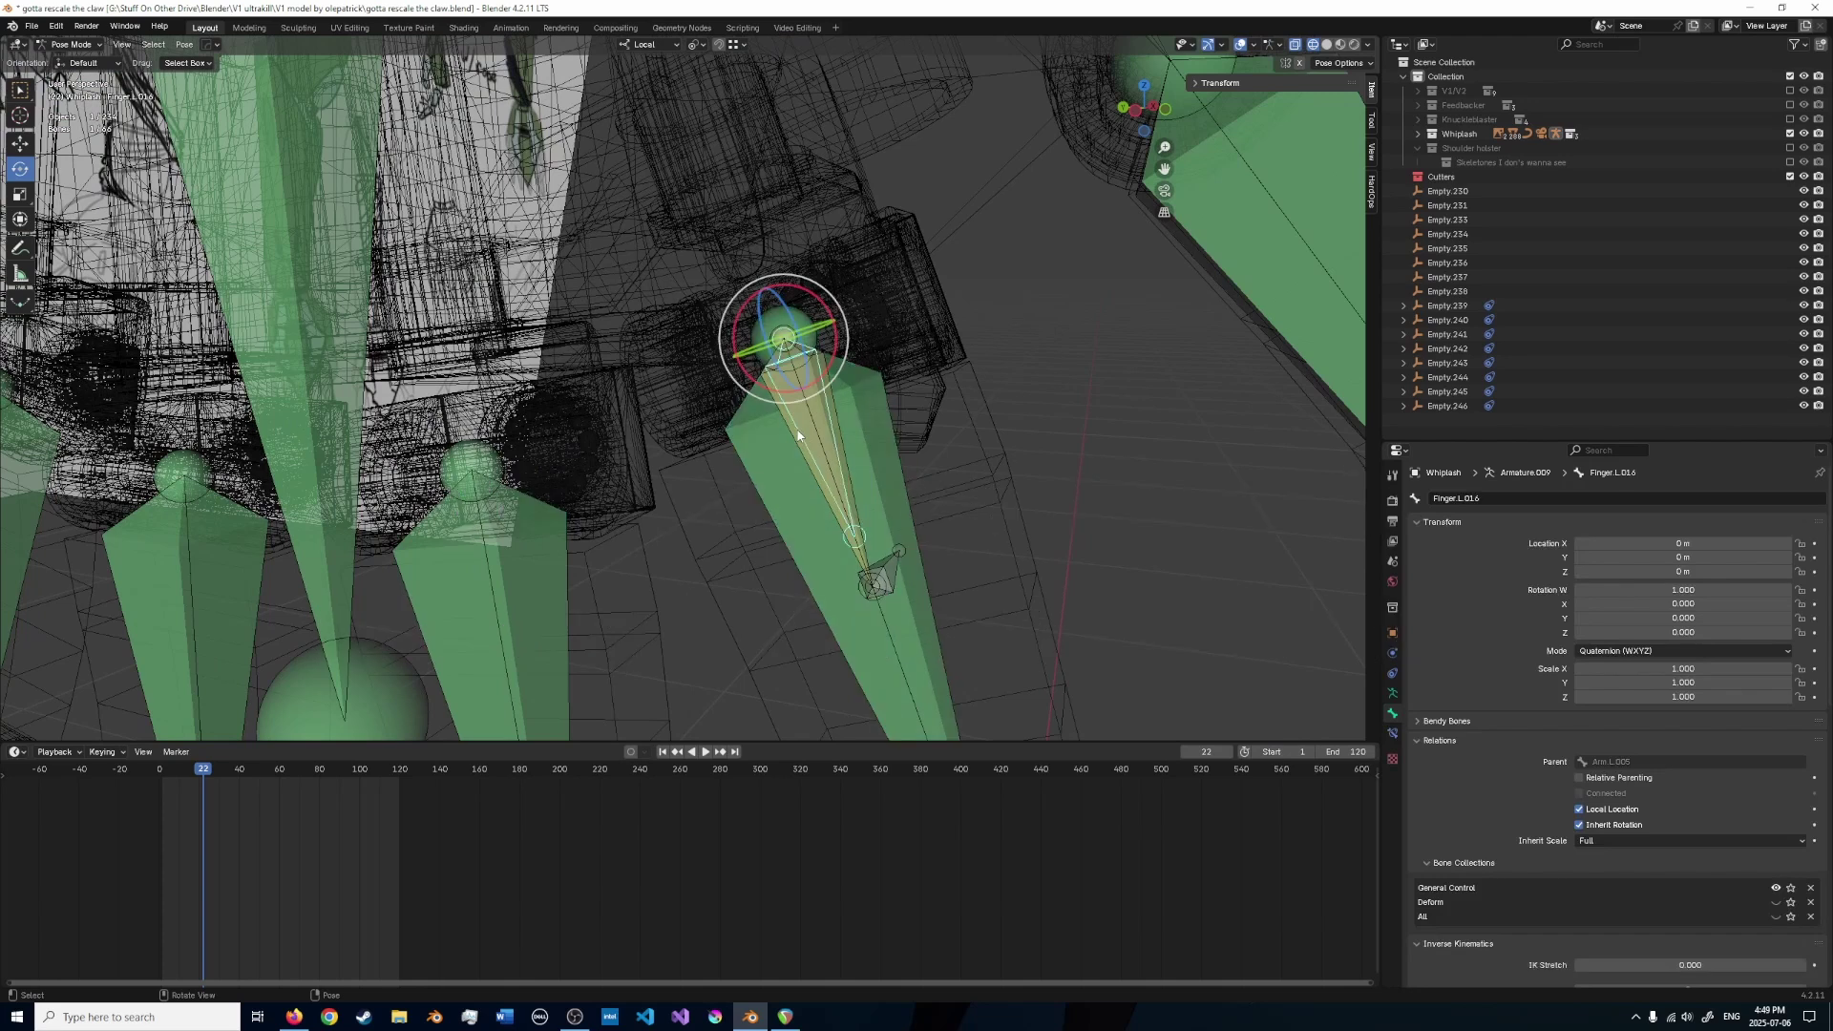
left_click(1392, 734)
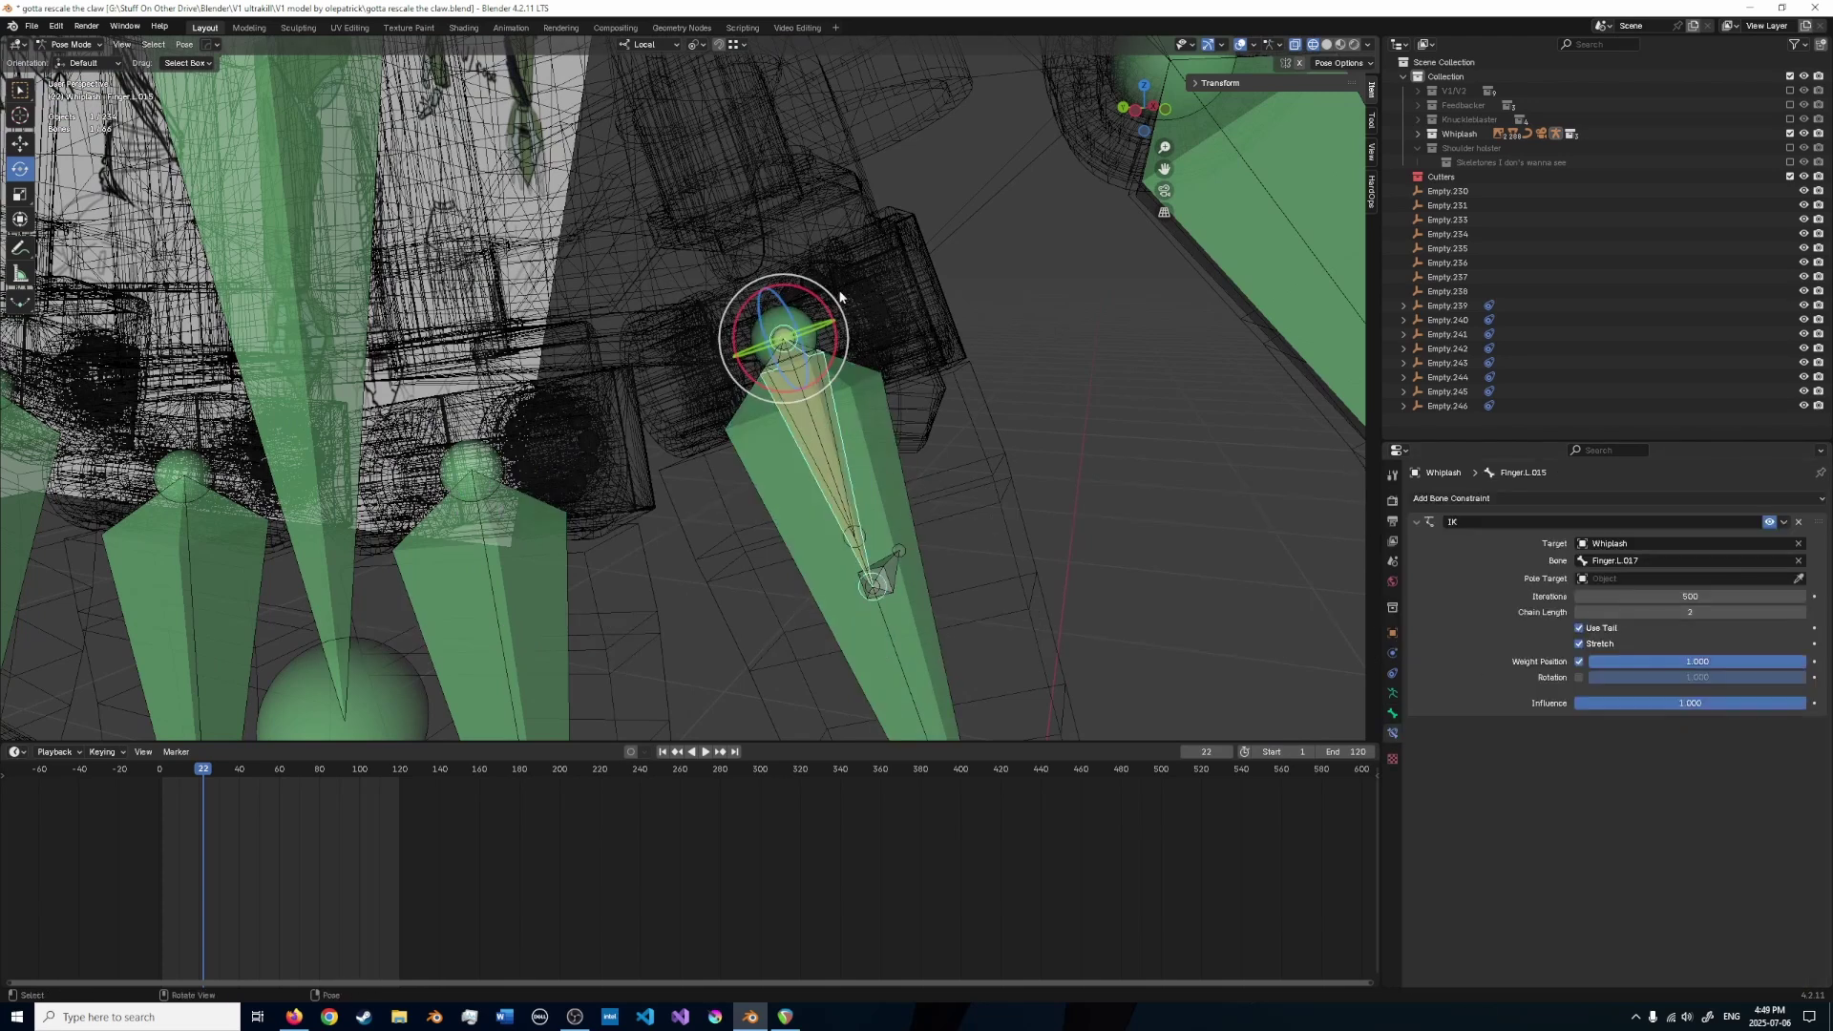
left_click(890, 541)
key("r")
key("Escape")
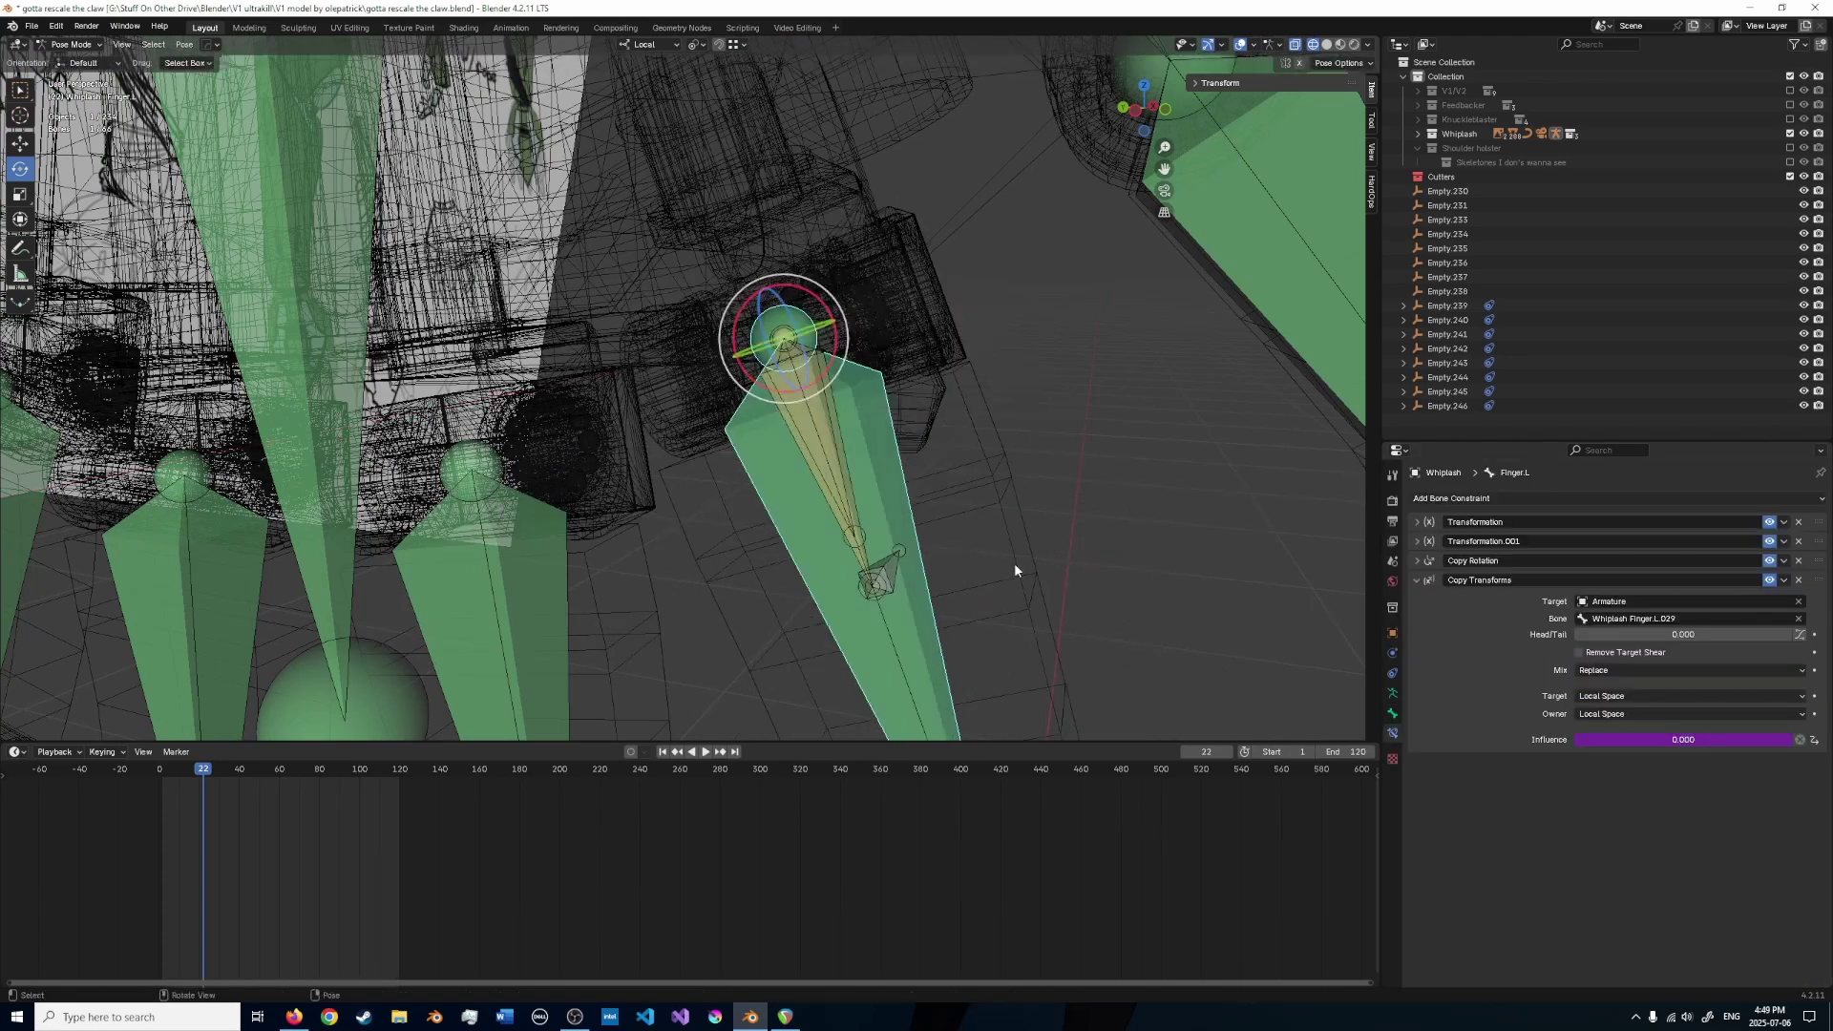
- Test rotating bone Finger.L about its local Y and Z axes to check how the short IK bones react
key("r")
key("y")
right_click(1046, 460)
scroll(1046, 460, "down", 3)
middle_click_drag(1047, 460, 858, 539)
key("r")
key("y")
key("Escape")
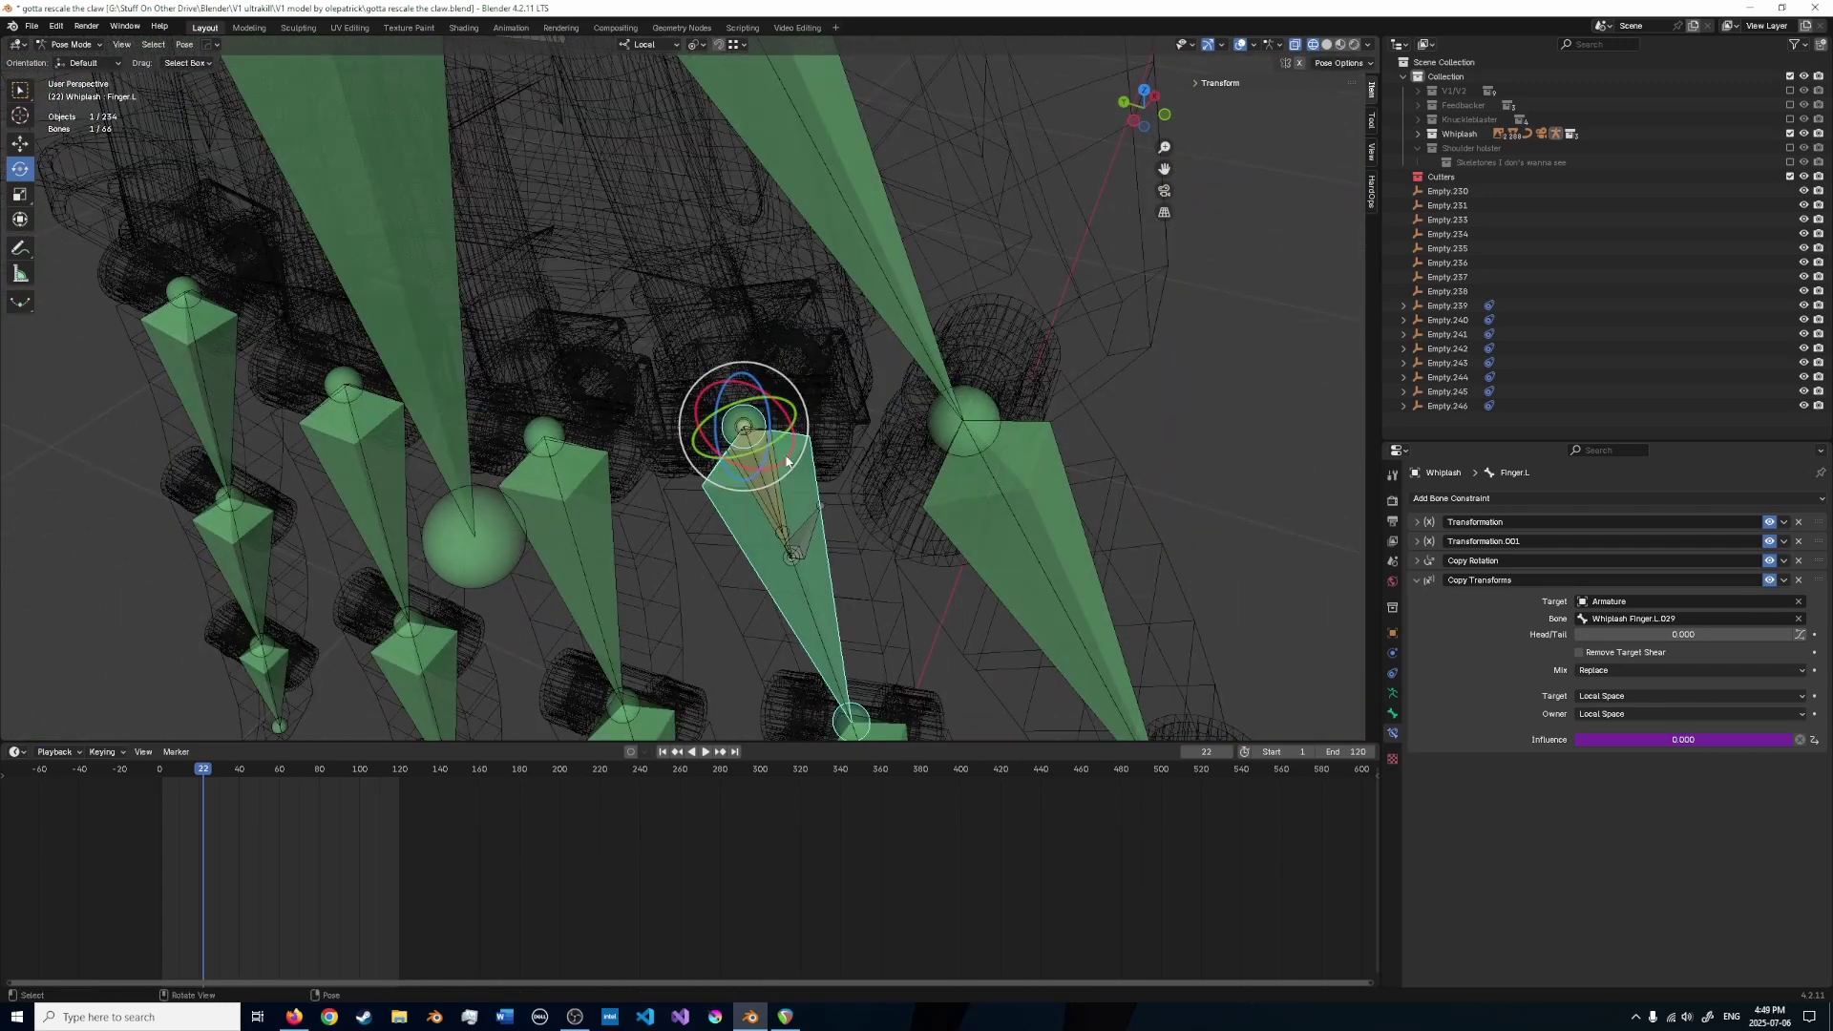
middle_click_drag(857, 702, 827, 478)
middle_click_drag(952, 466, 909, 375)
scroll(802, 398, "down", 1)
key("r")
key("z")
right_click(891, 396)
- Hide bone Finger.L in Edit Mode to expose the short IK bones, viewed from the left side
key("ctrl+Tab")
key("h")
key("ctrl+z")
key("ctrl+z")
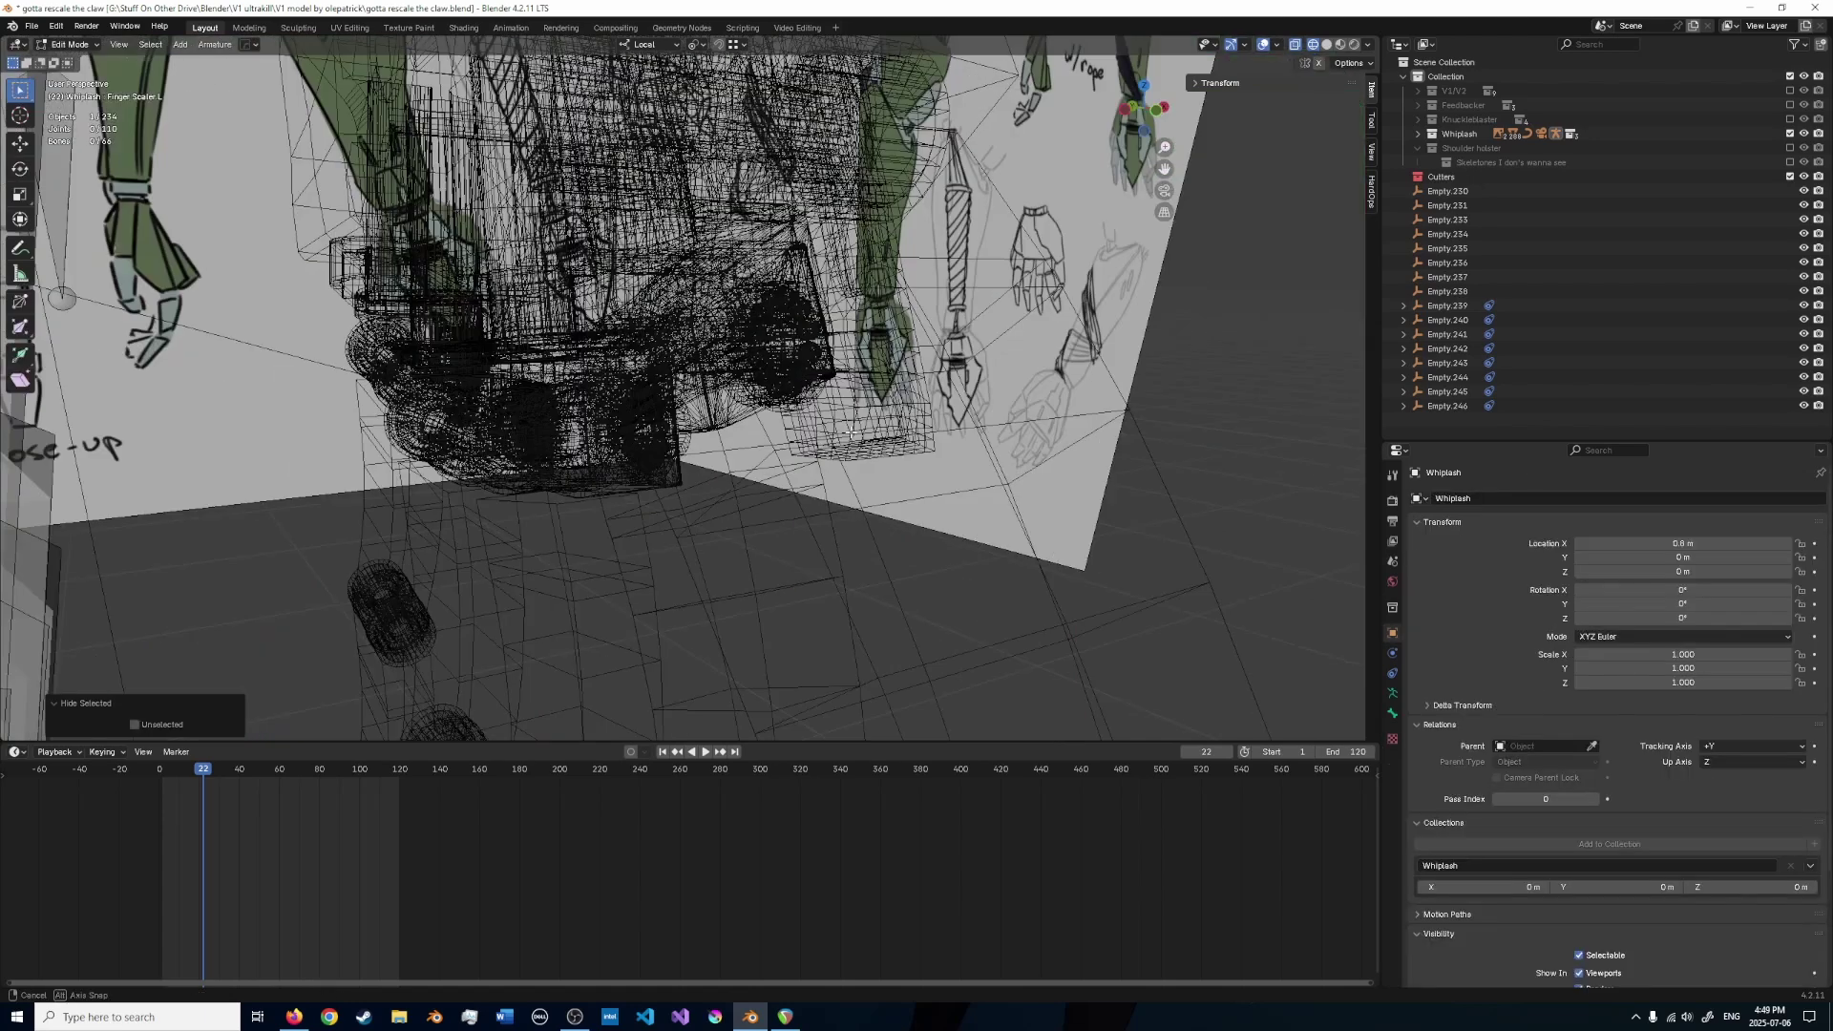
middle_click_drag(534, 430, 325, 452)
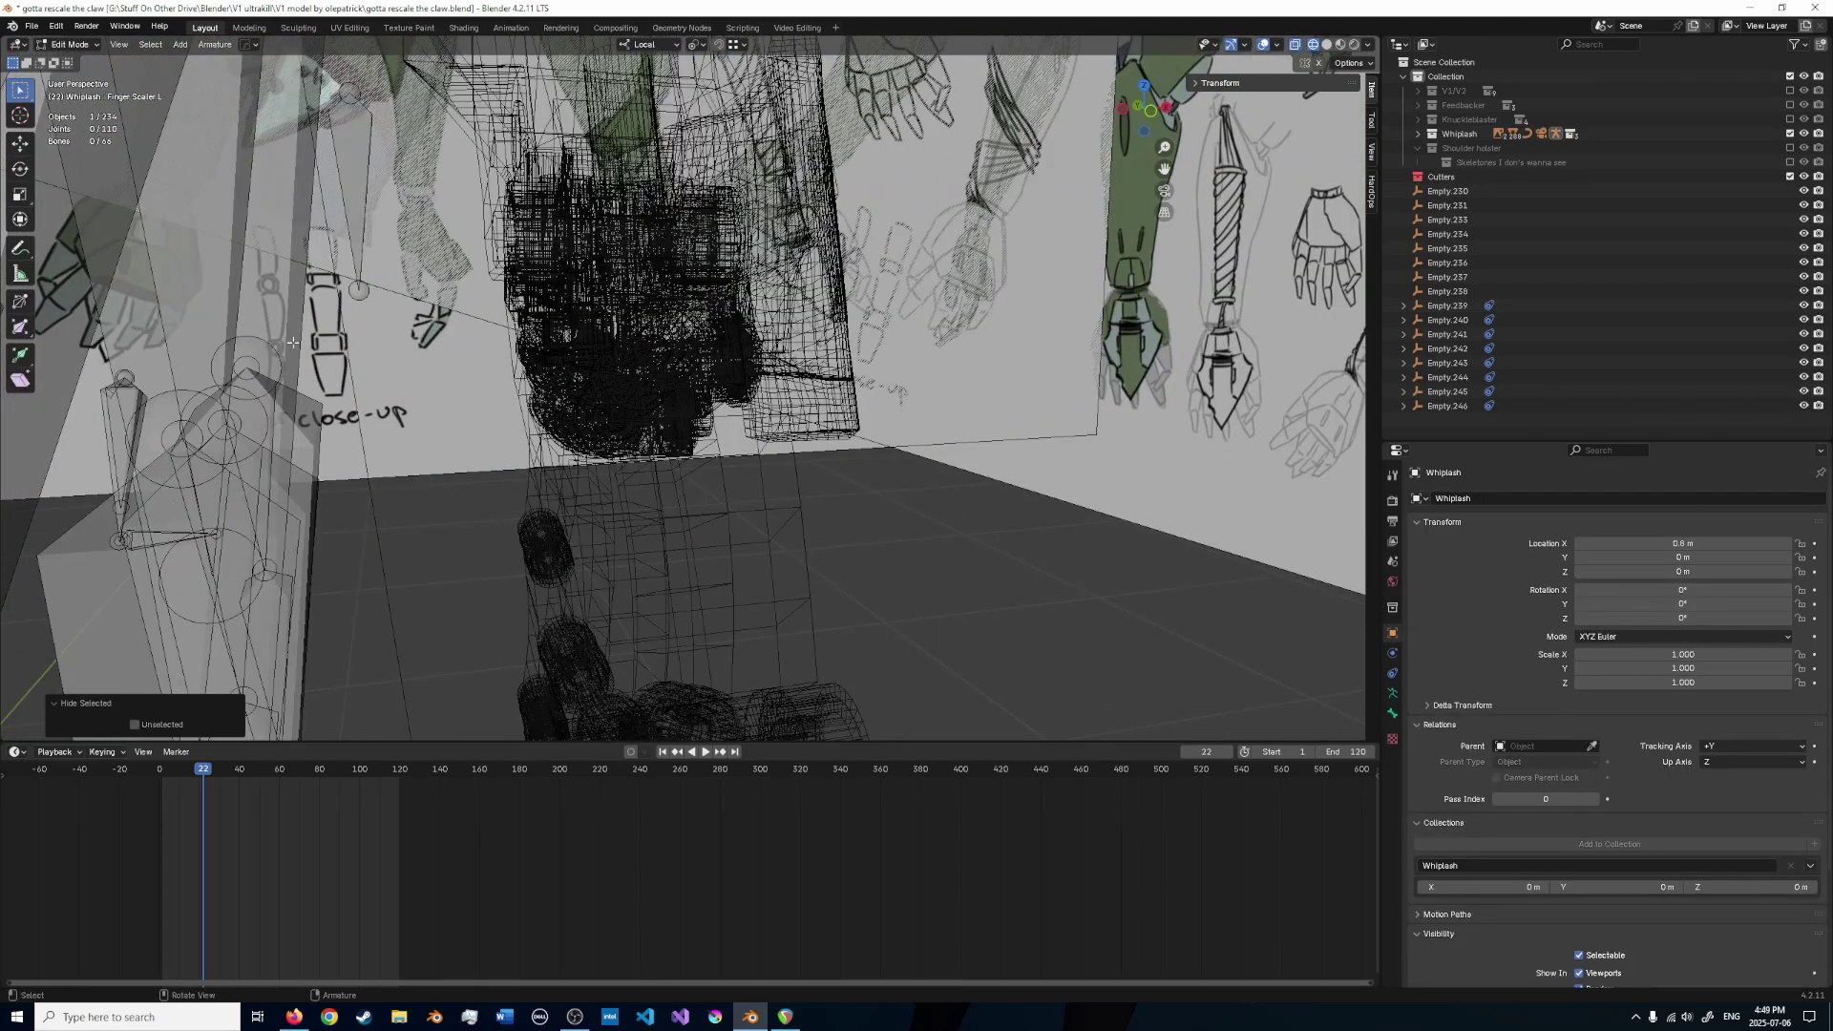
middle_click_drag(134, 540, 493, 384)
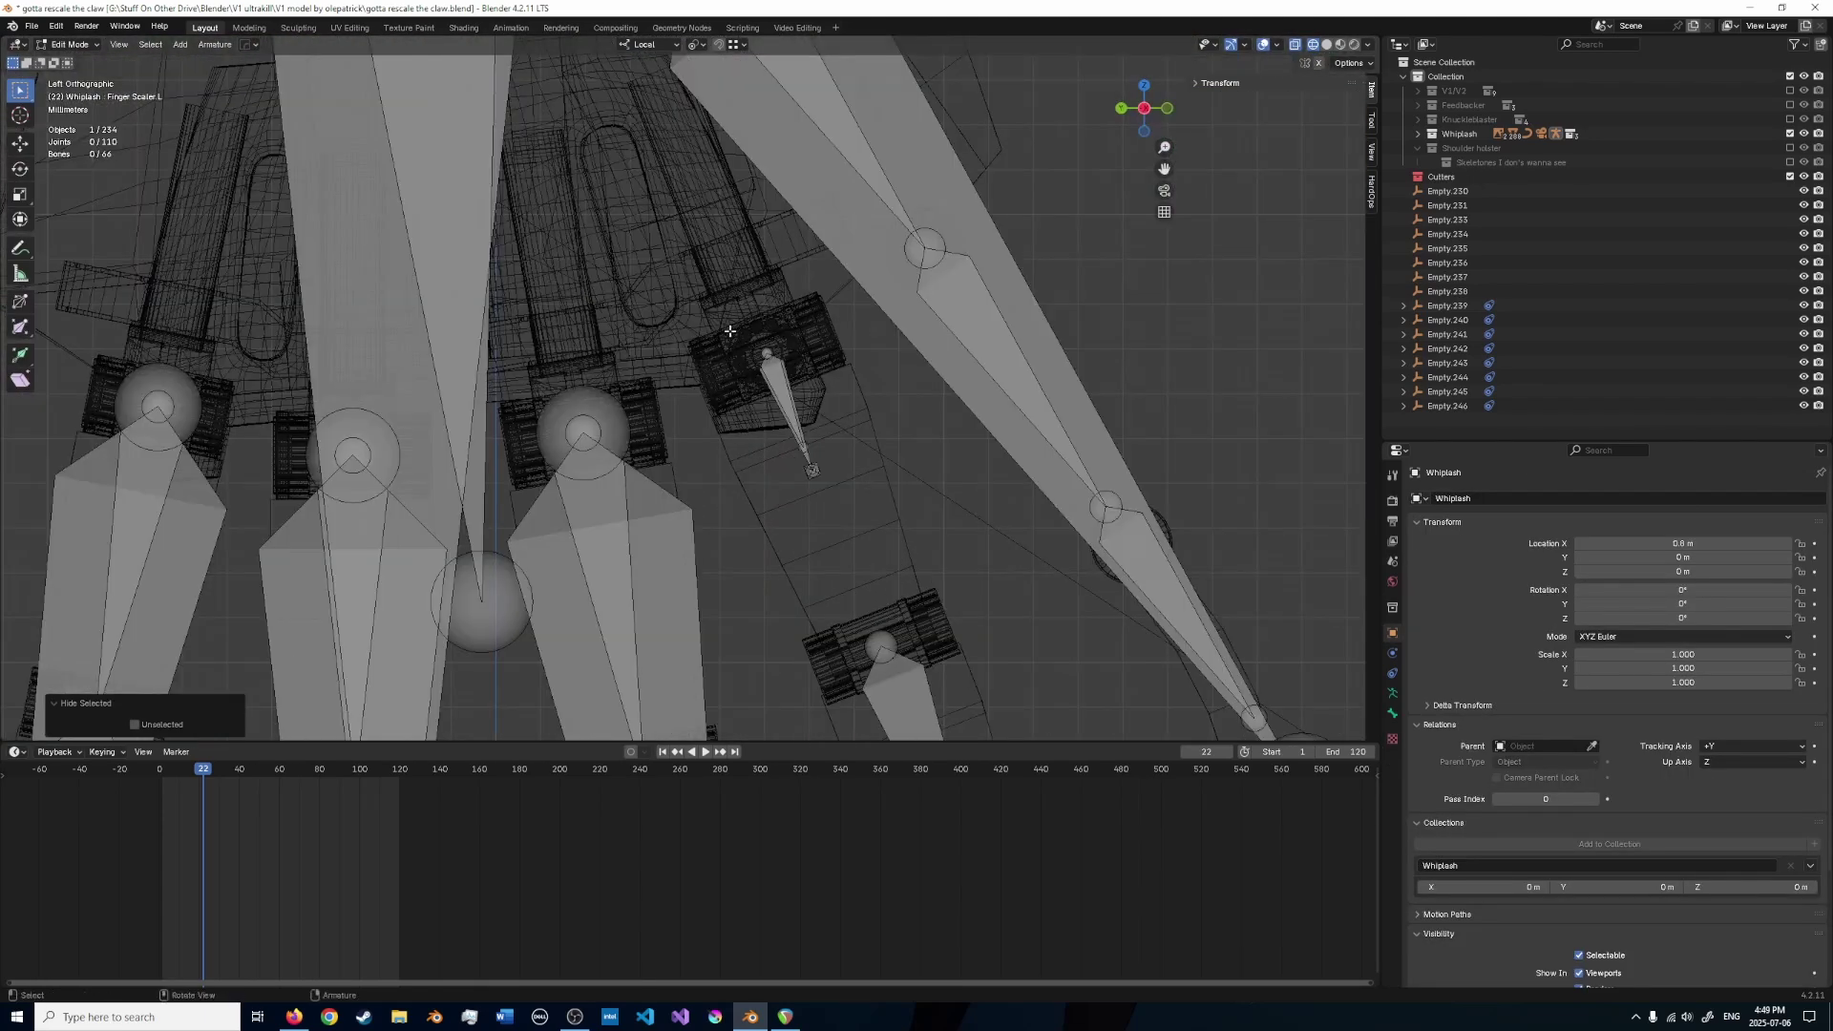
- Select the short IK bones at the knuckle and rotate them 90° in side view
left_click_drag(730, 331, 829, 509)
scroll(840, 477, "up", 3)
key("period")
left_click(815, 401)
type("r")
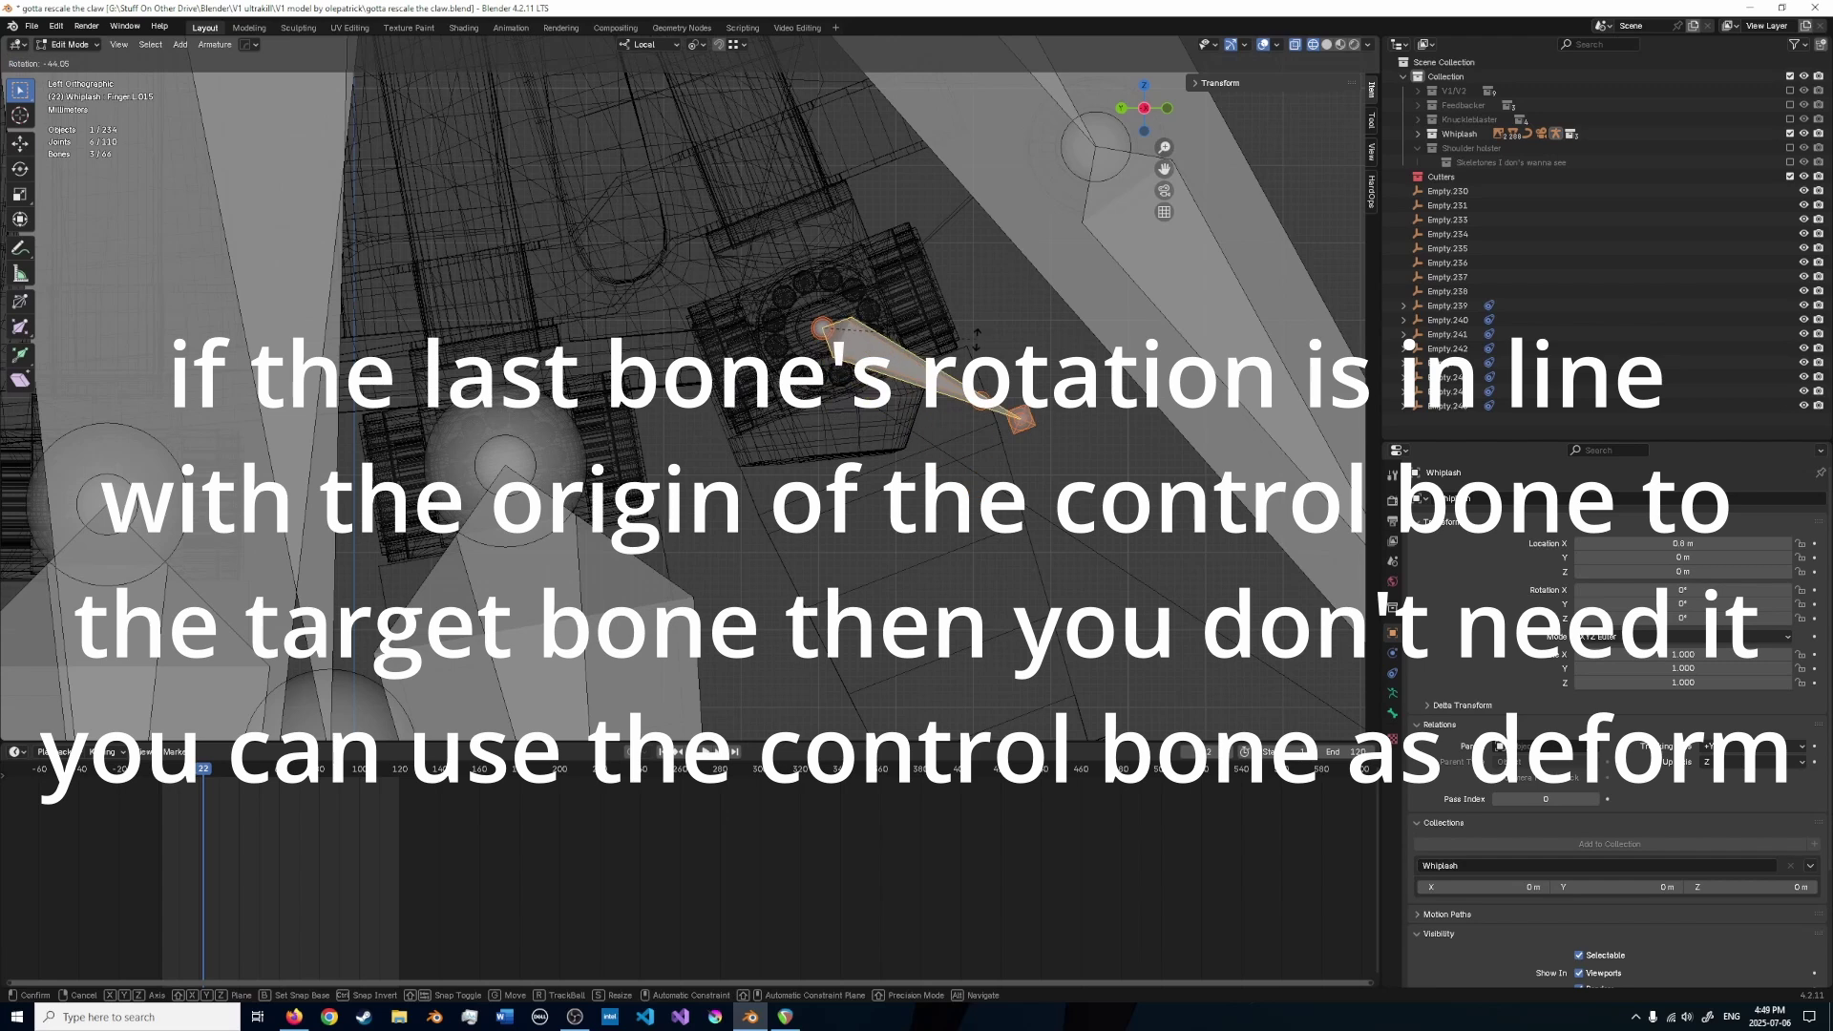
type("90")
key("Return")
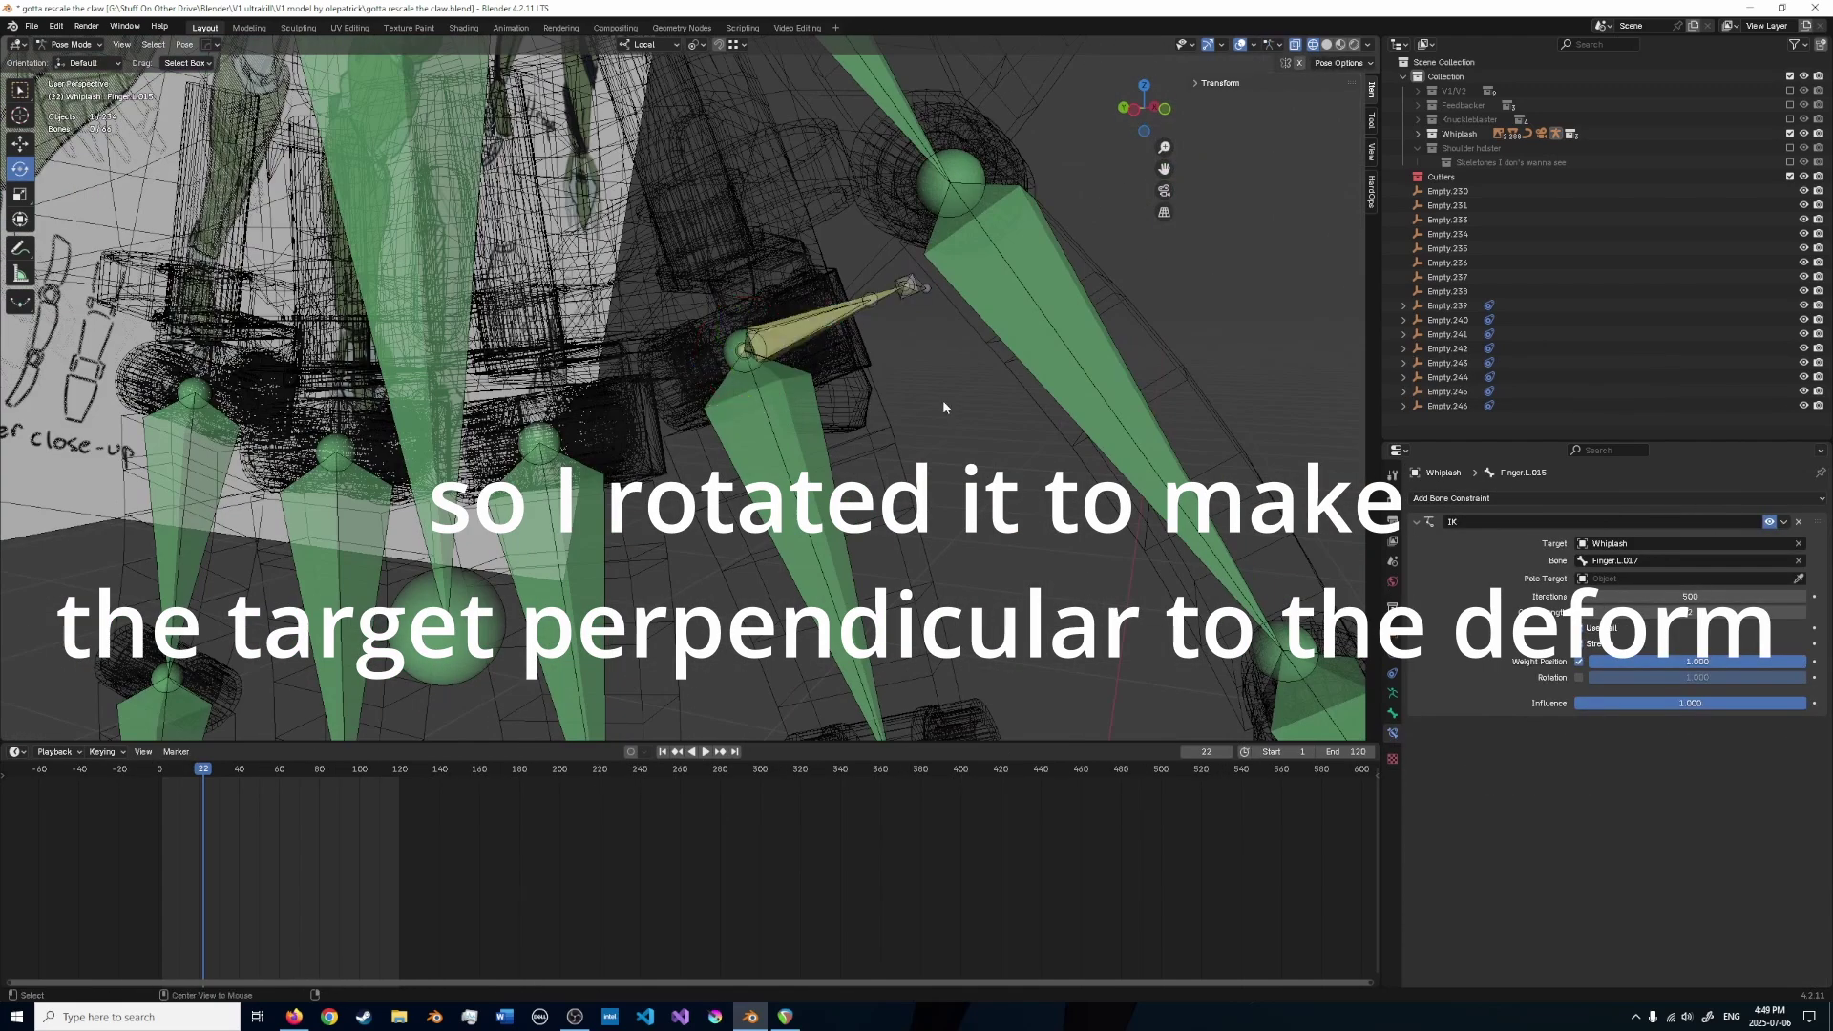
- Show the rig in solid shading, return to Object Mode and save the file
key("z")
middle_click_drag(1090, 394, 908, 470)
key("ctrl+Tab")
scroll(935, 433, "up", 2)
key("ctrl+s")
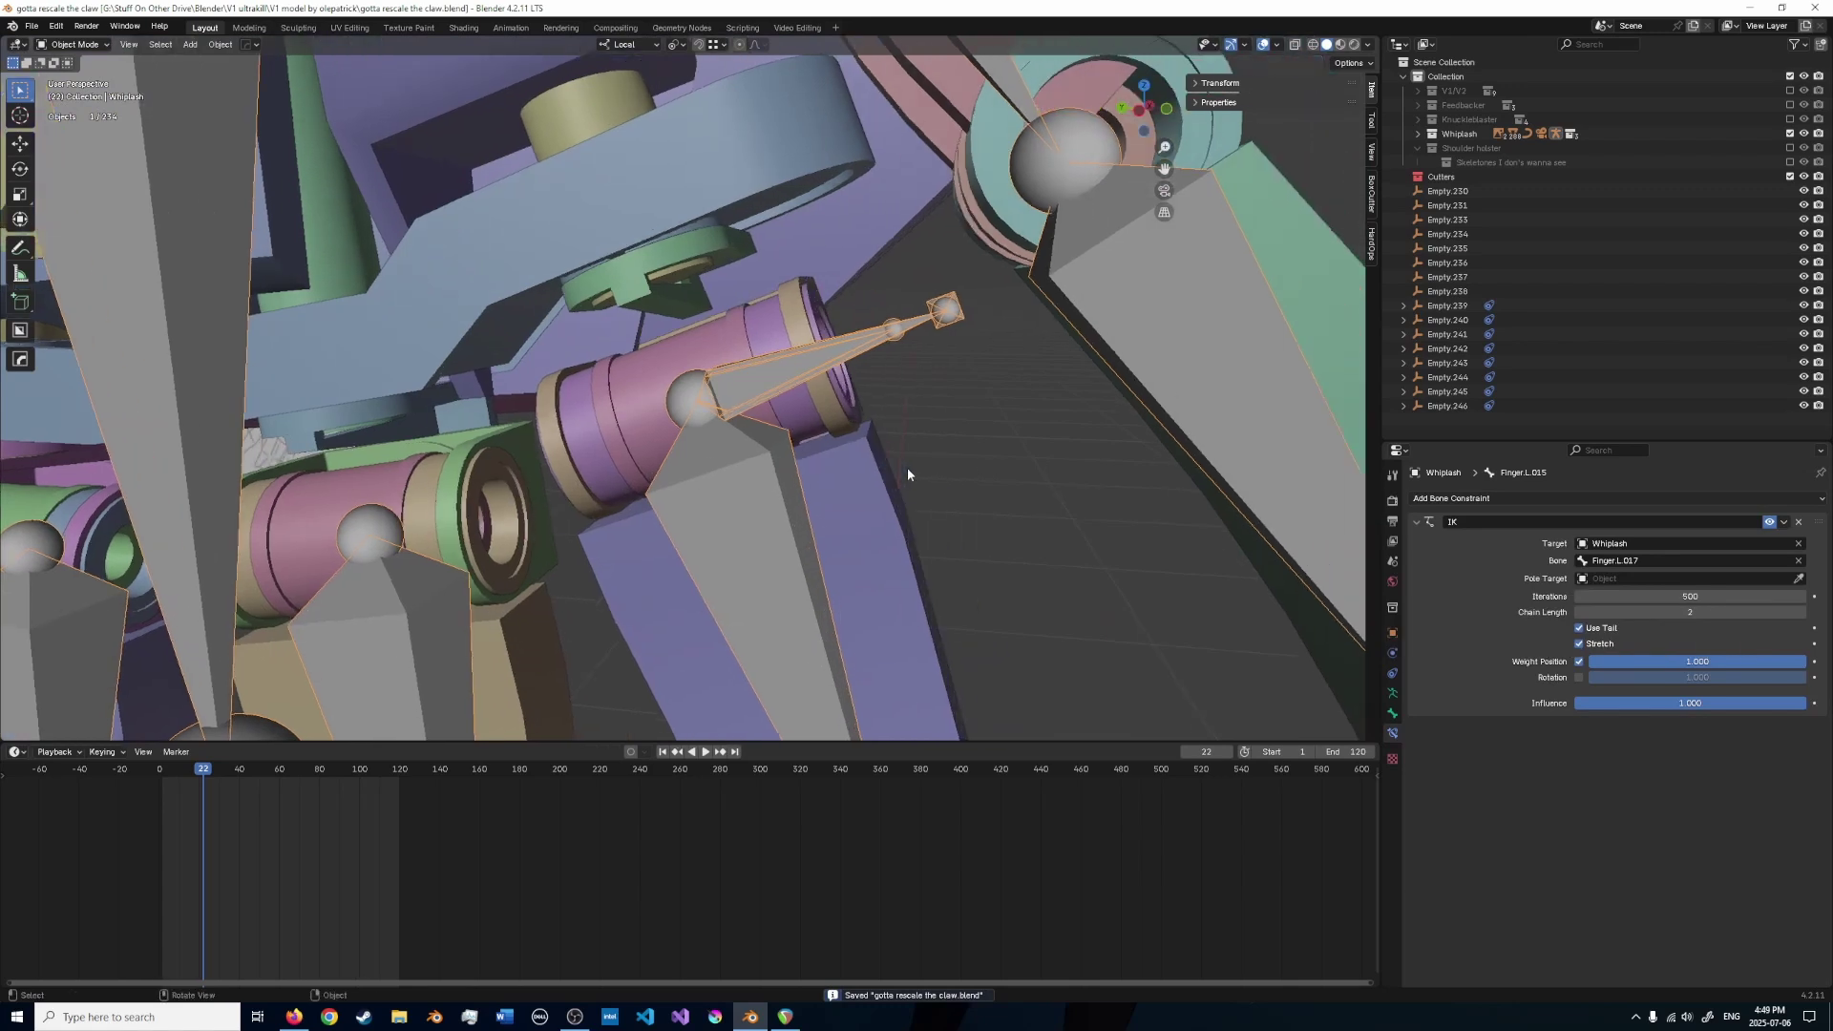
- Test rotating Finger.L about its local Z axis and freely with the turned IK bones, and save the file
key("ctrl+Tab")
left_click(802, 468)
key("r")
key("z")
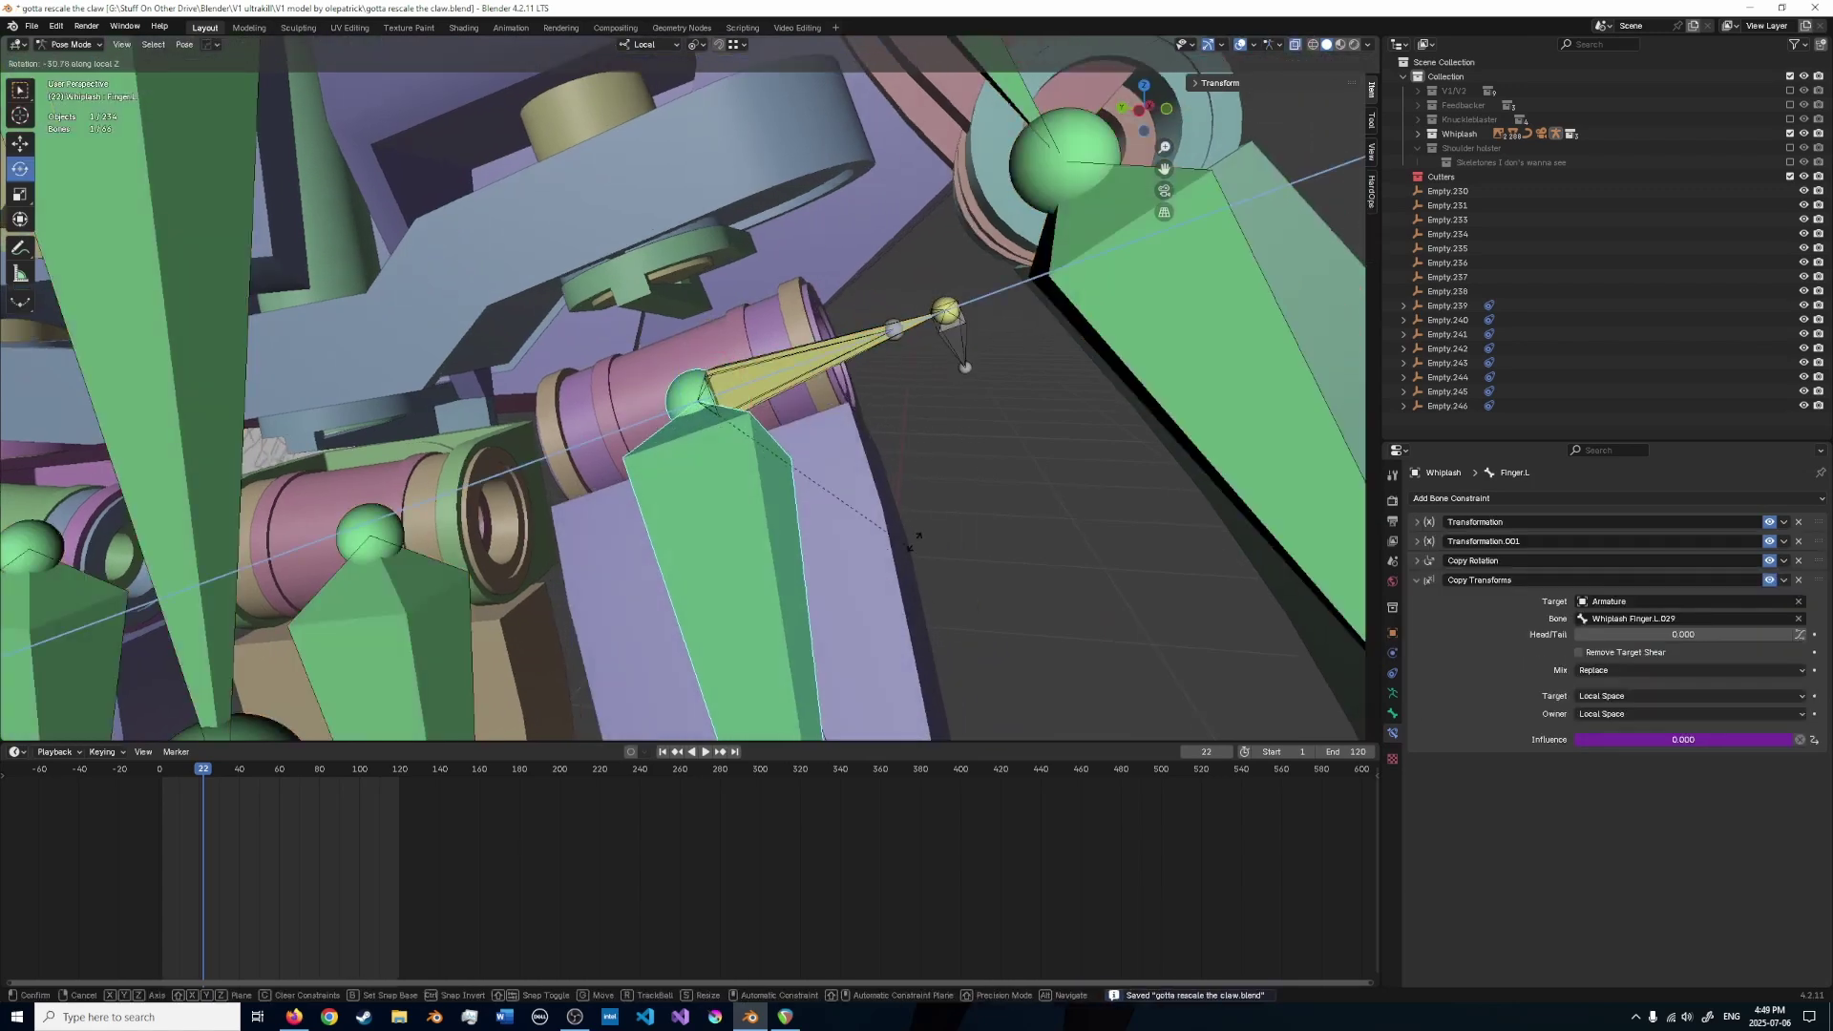
scroll(936, 487, "up", 5)
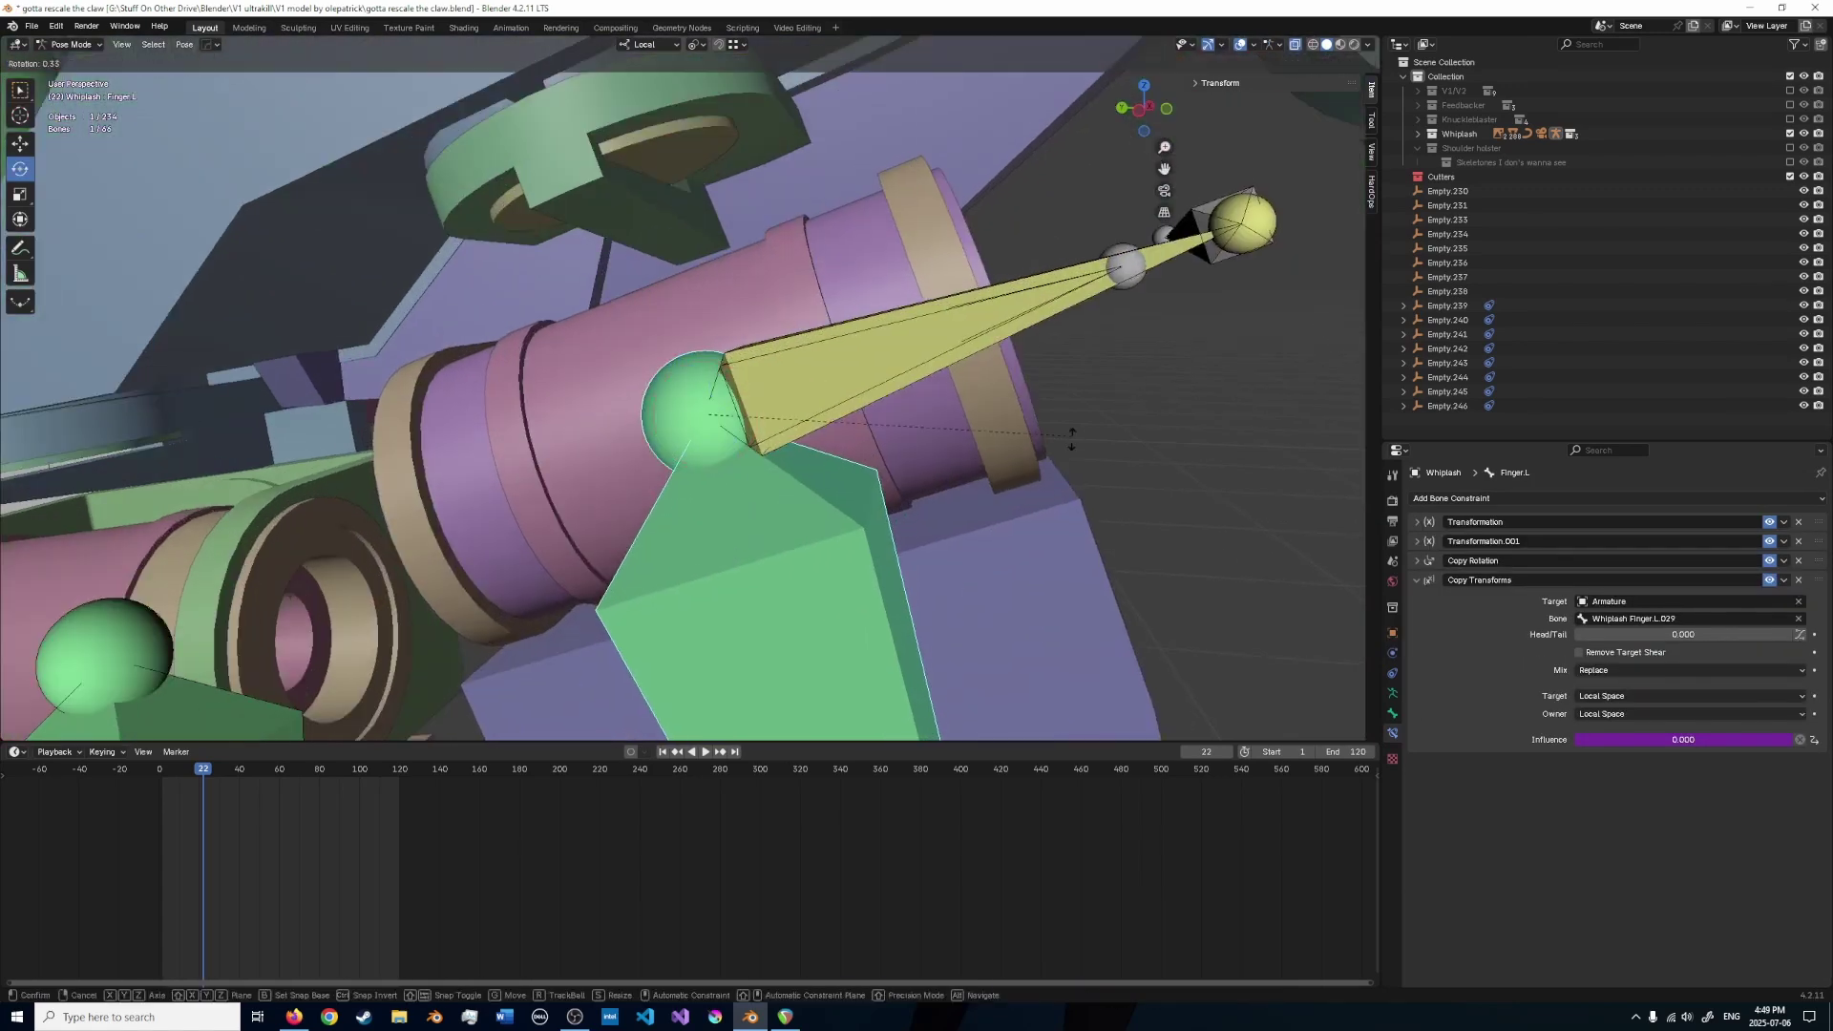
scroll(1022, 477, "down", 3)
left_click(1027, 432)
key("shift+z")
key("ctrl+Tab")
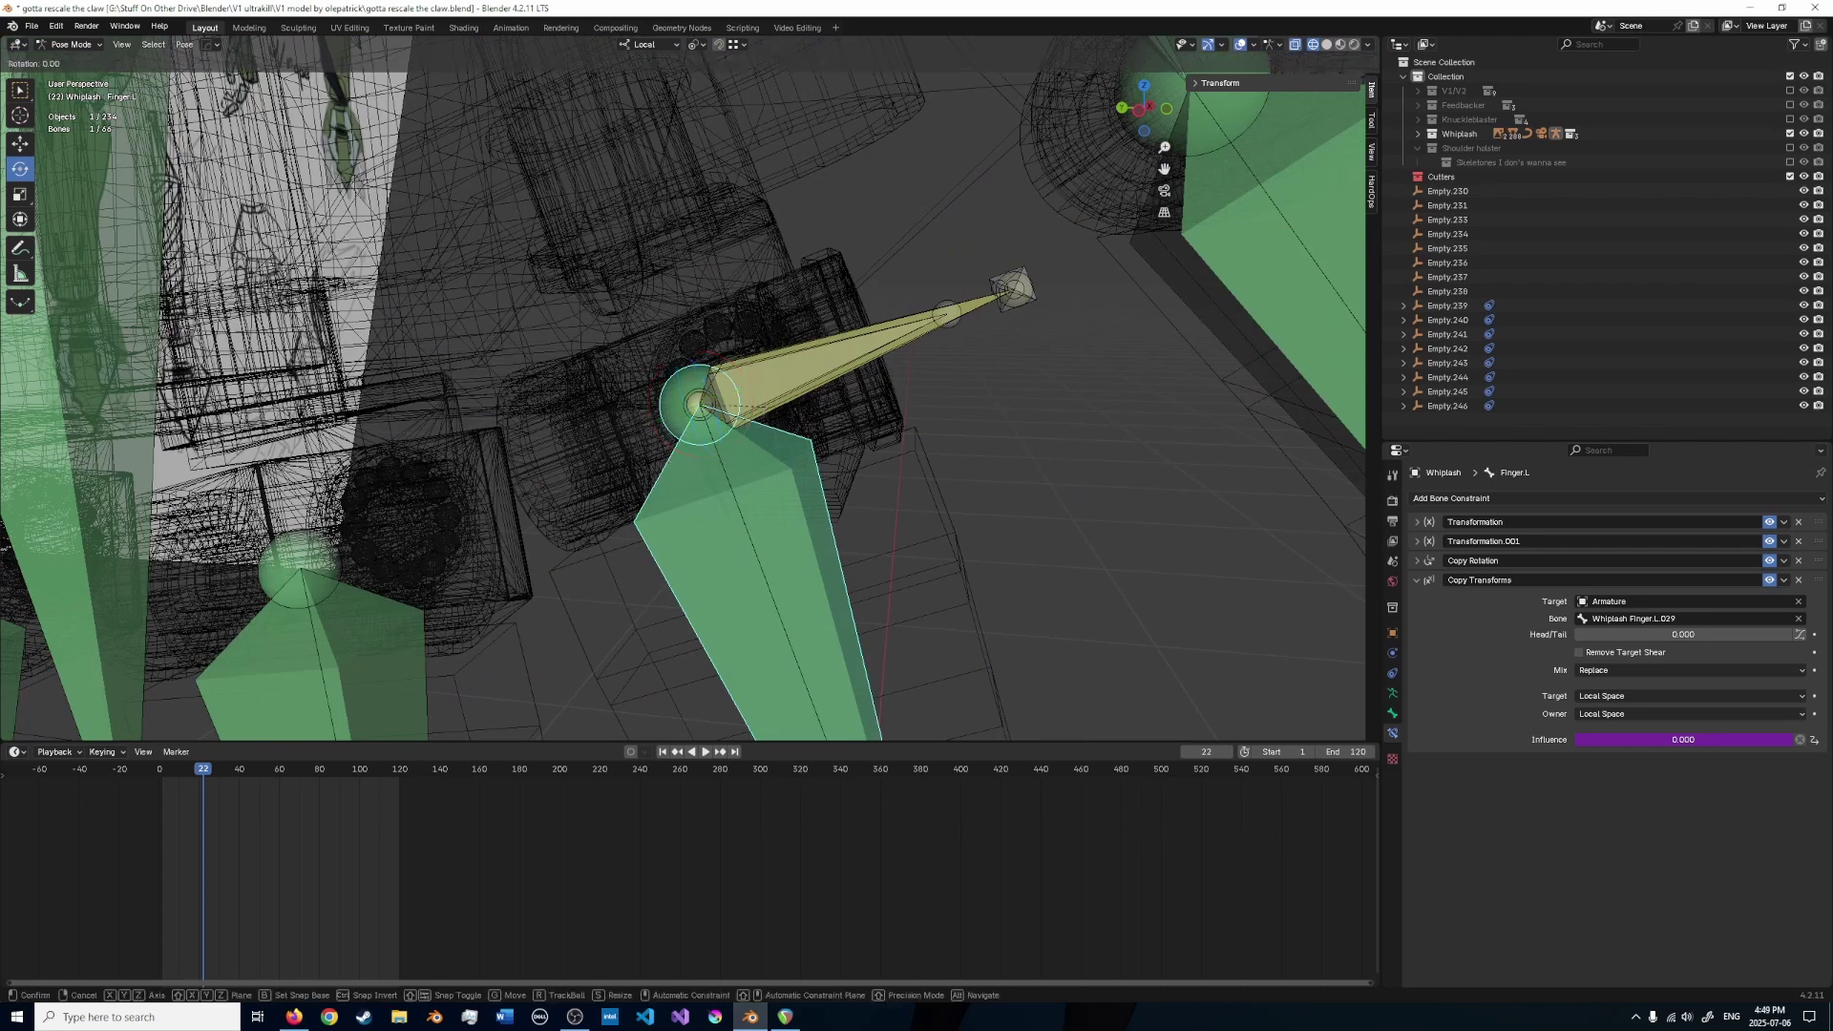
key("ctrl+s")
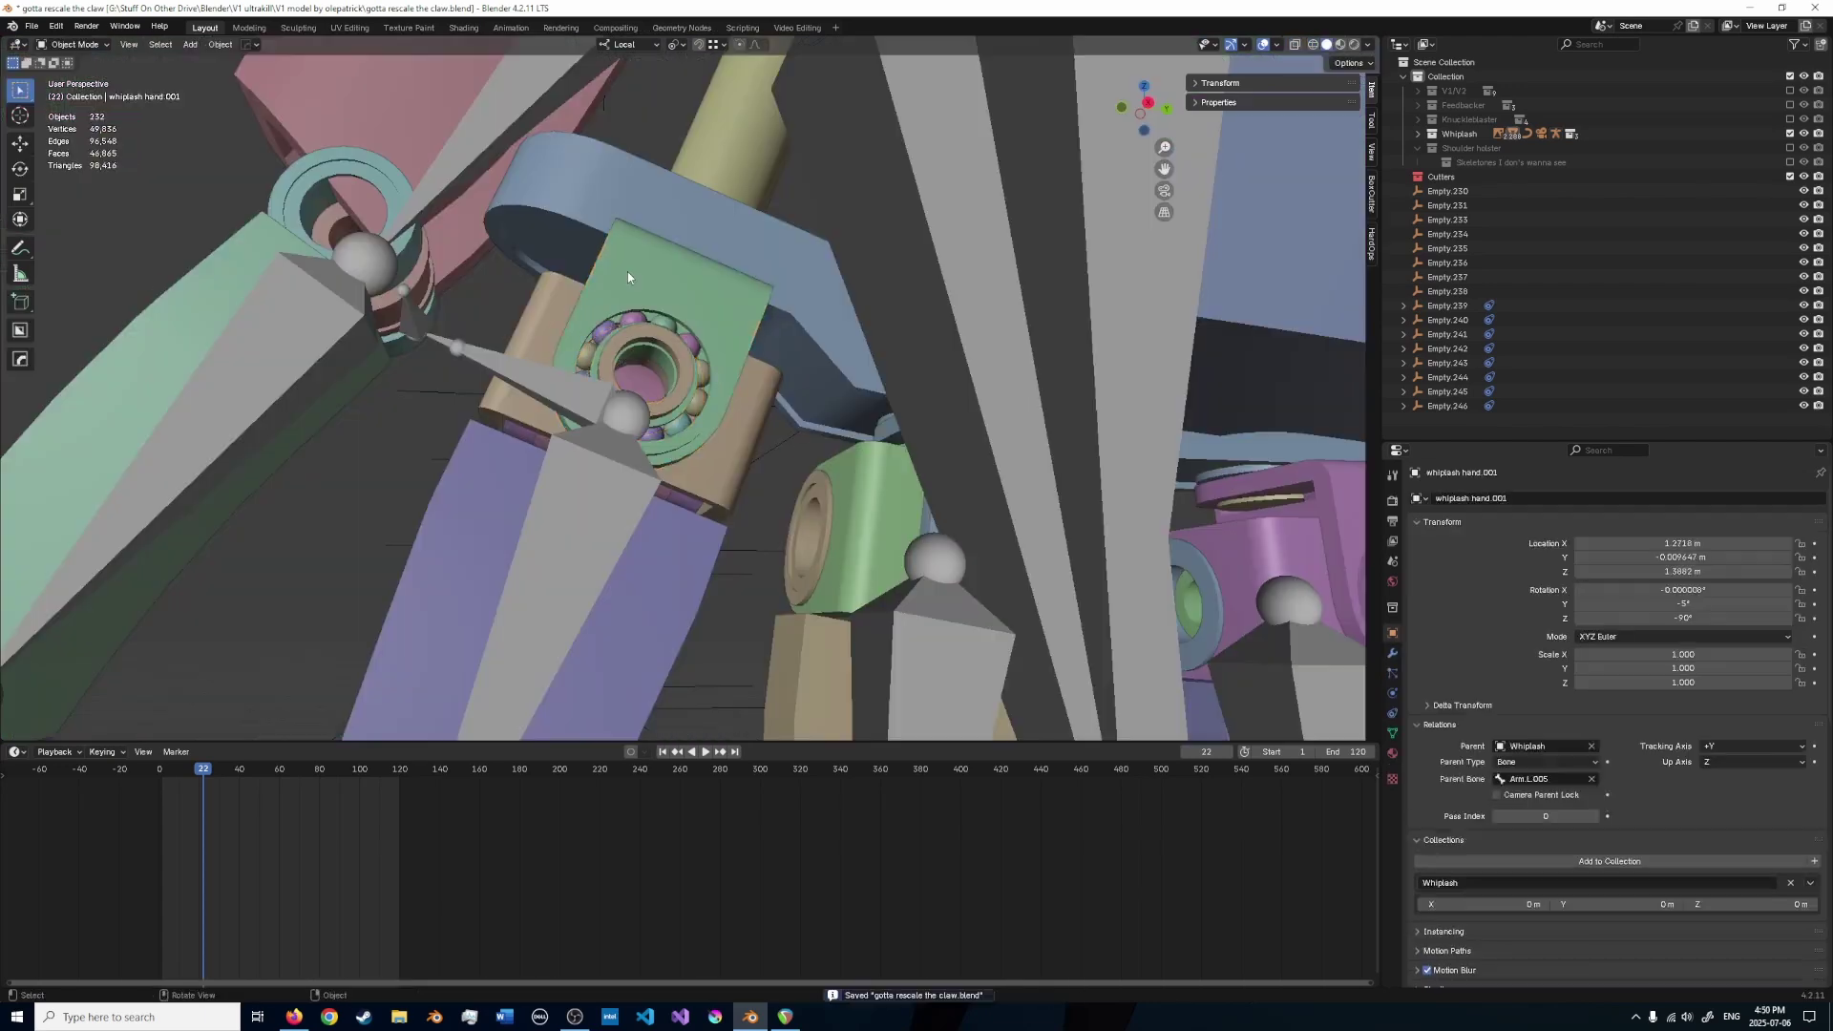
- Select the beige knuckle block Cube.1978 and test moving it to identify which parts belong to it
scroll(640, 298, "up", 2)
left_click(684, 339)
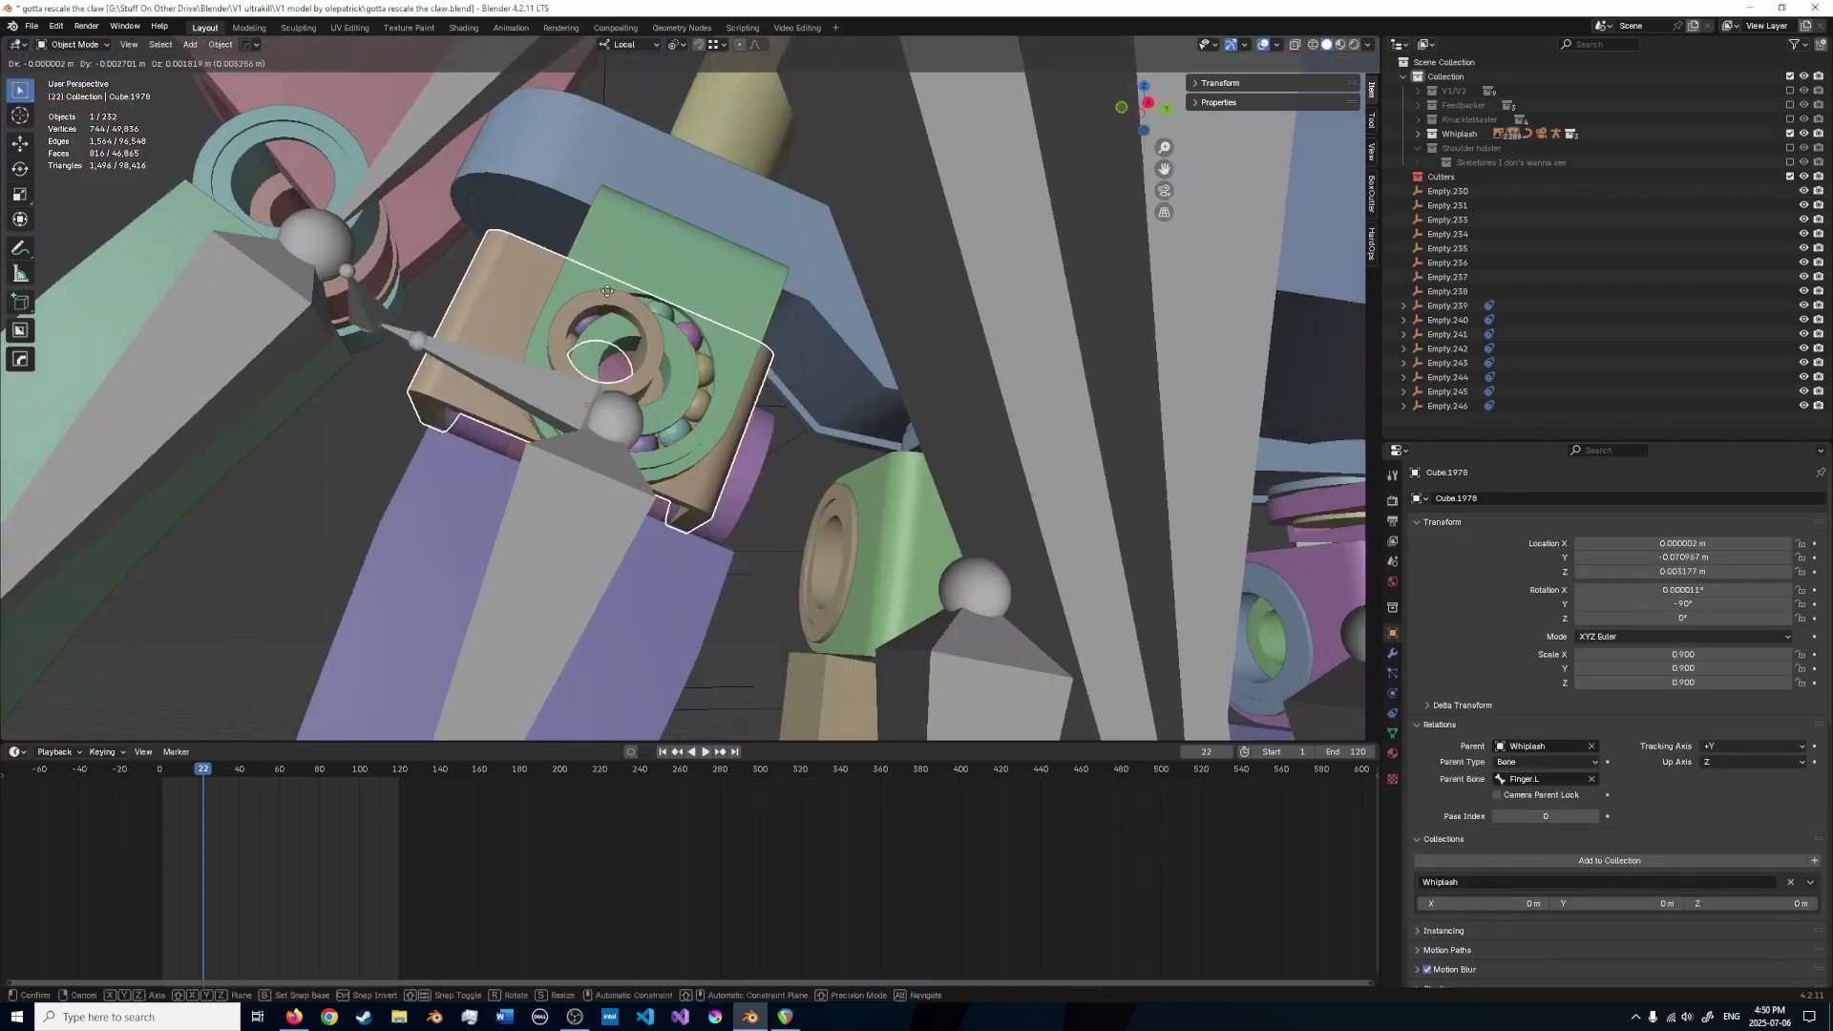
left_click(684, 334)
key("g")
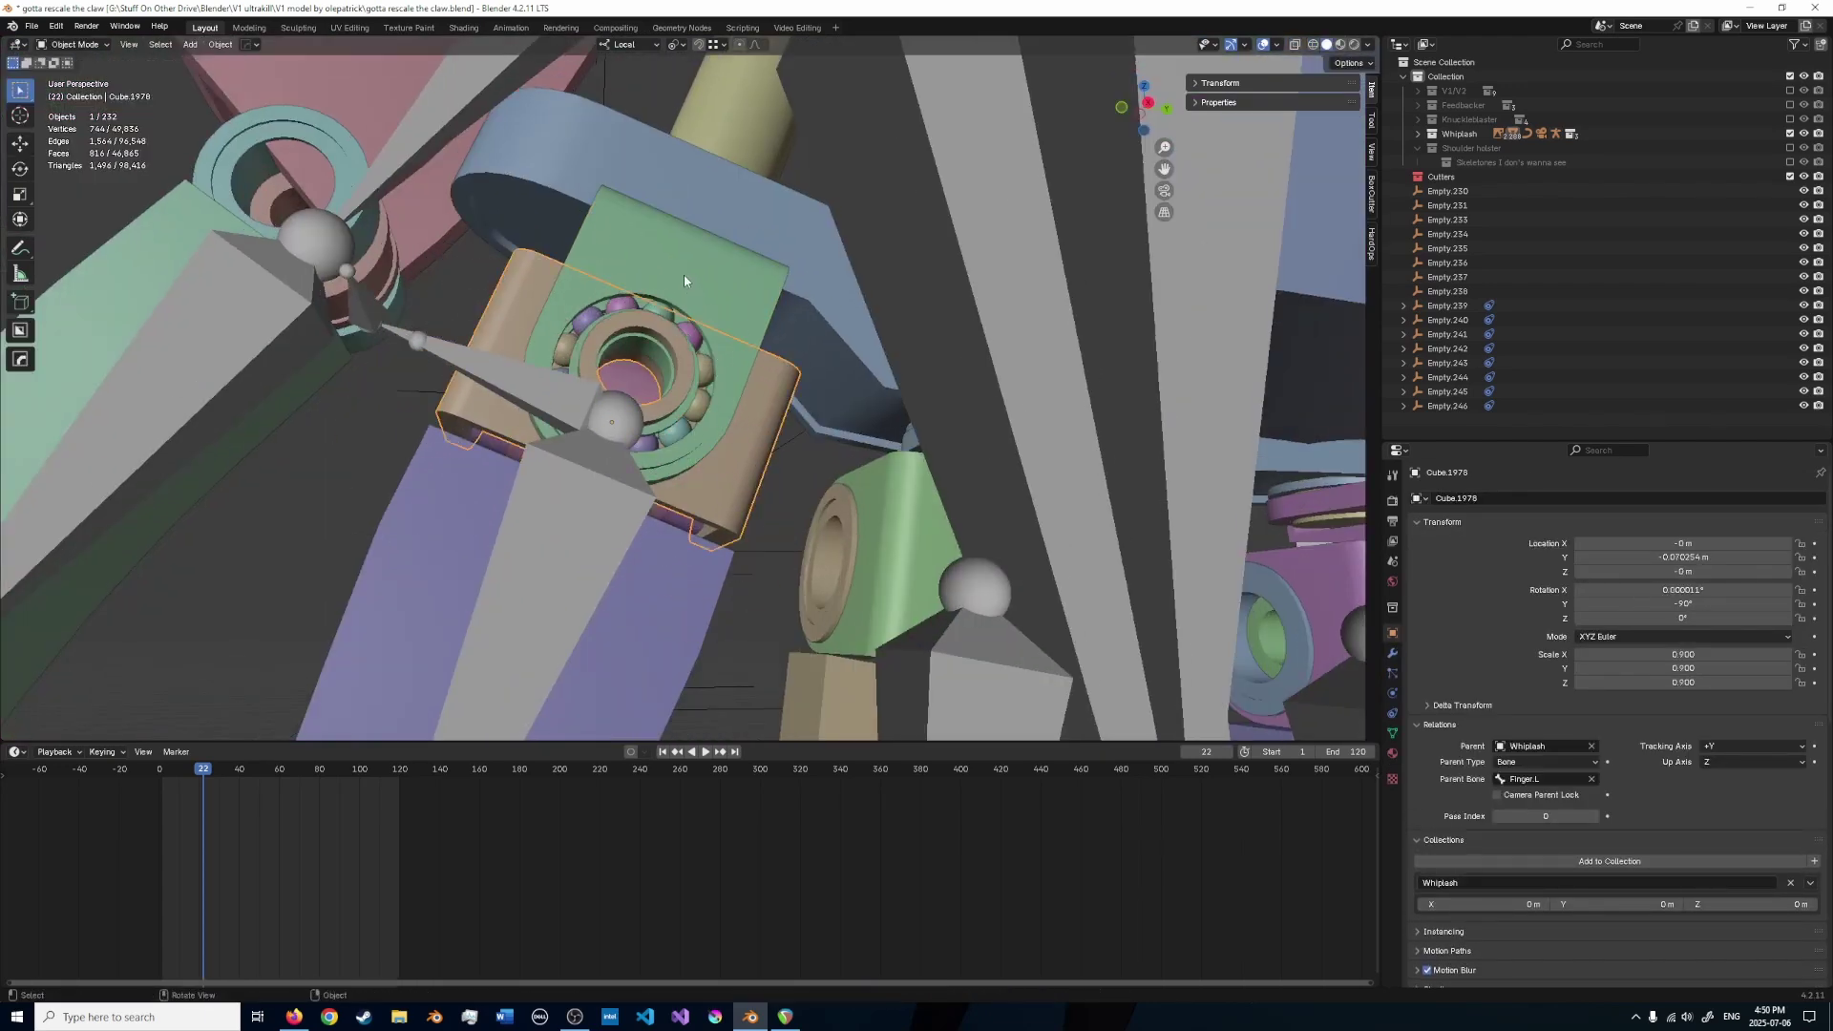
key("Escape")
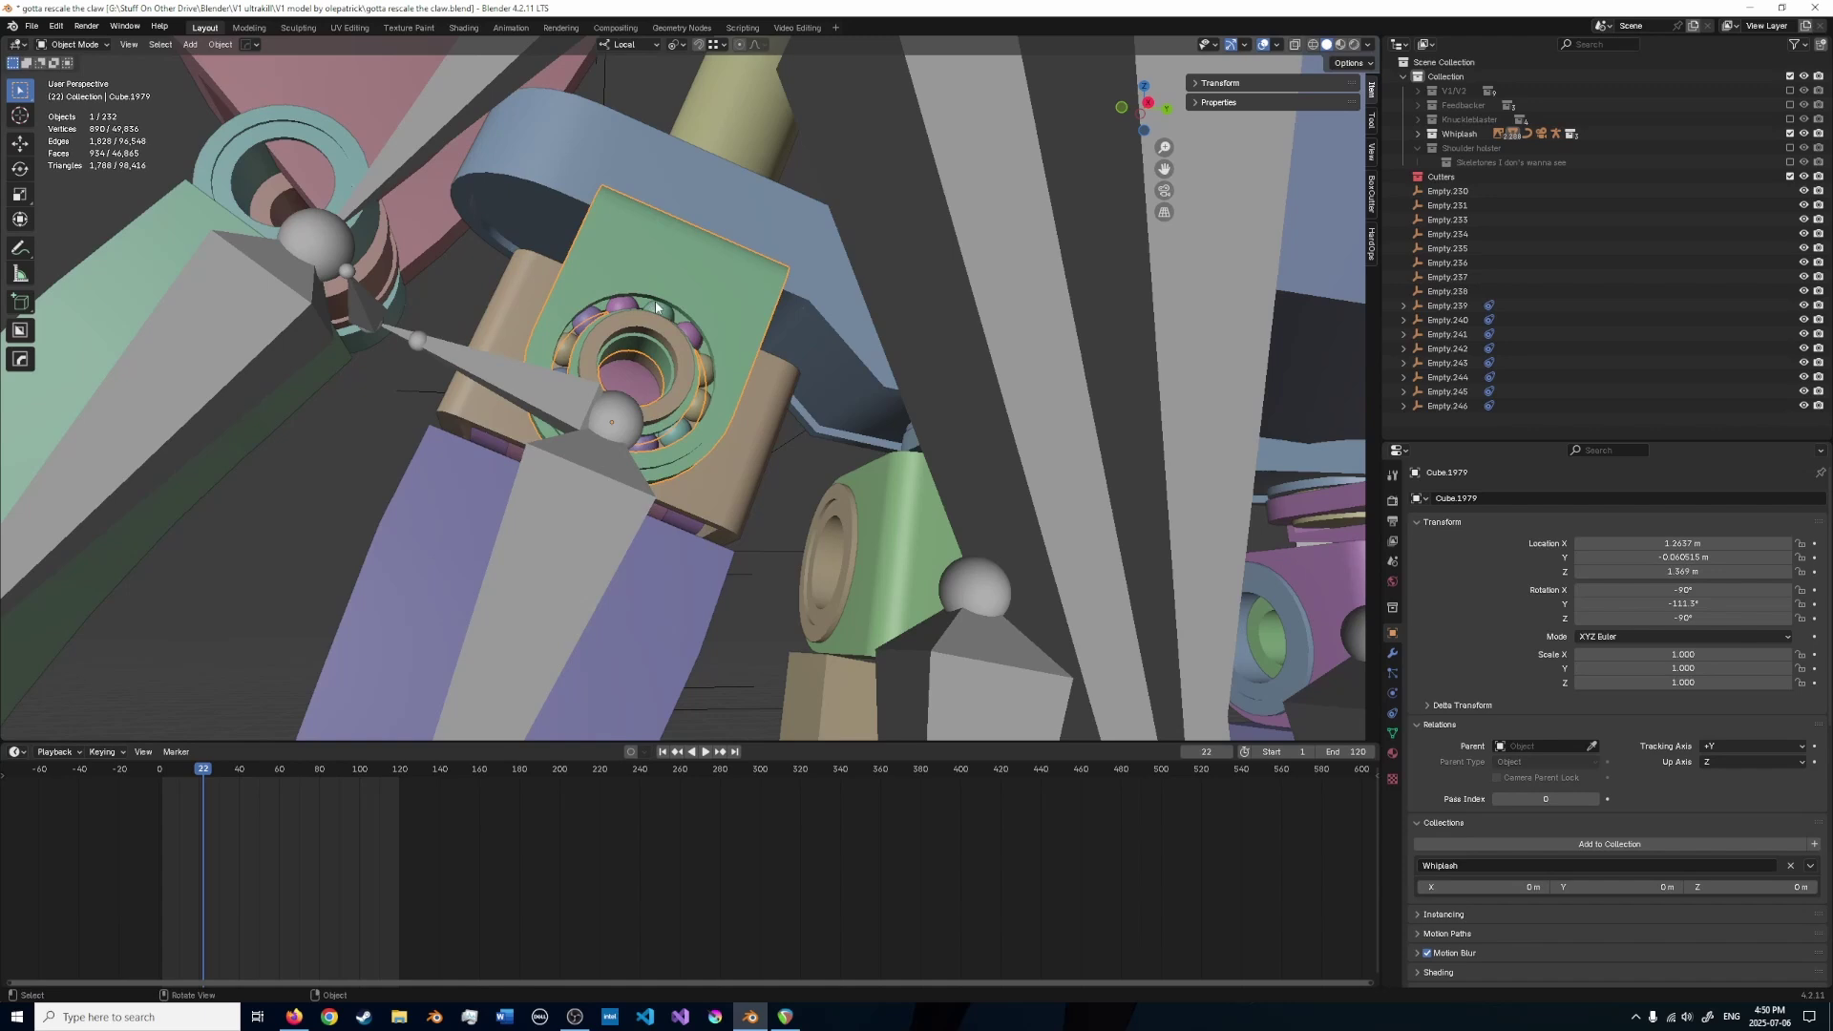
- Select the parent bracket of the knuckle's bearing balls and open the Affect Only transform options
left_click(655, 309)
key("shift+g")
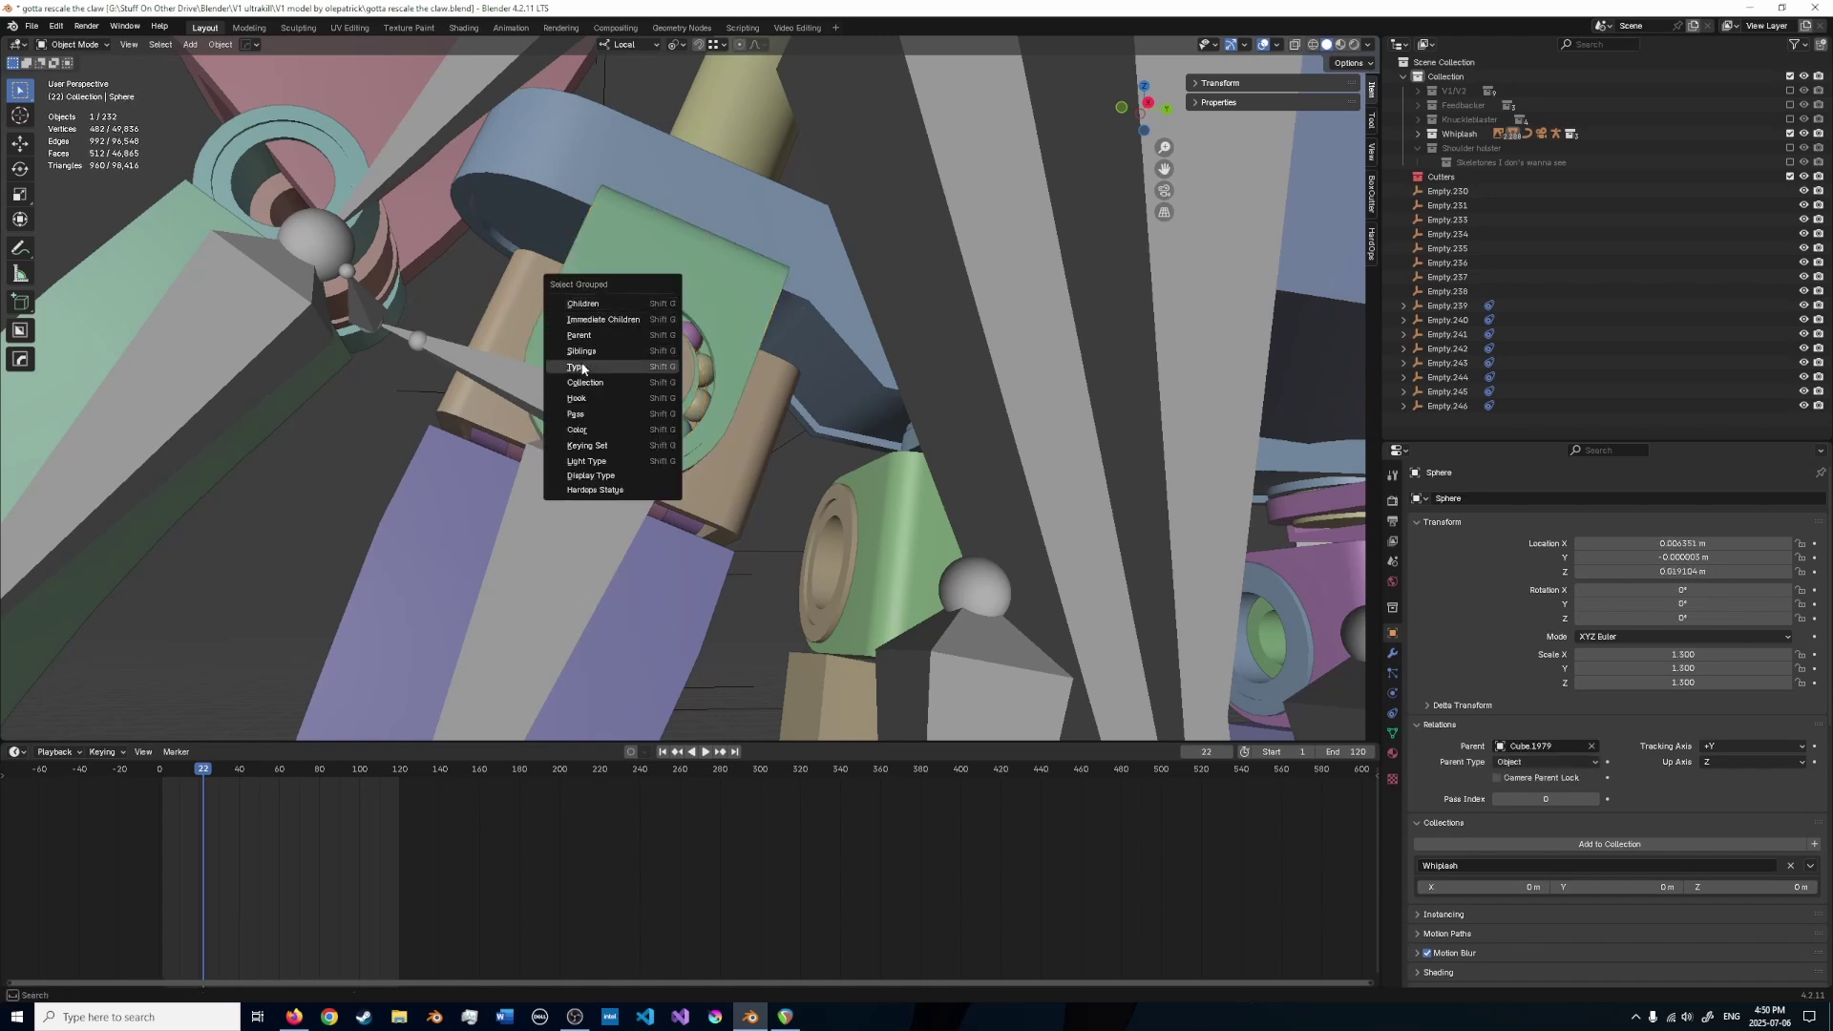
left_click(602, 351)
key("ctrl+z")
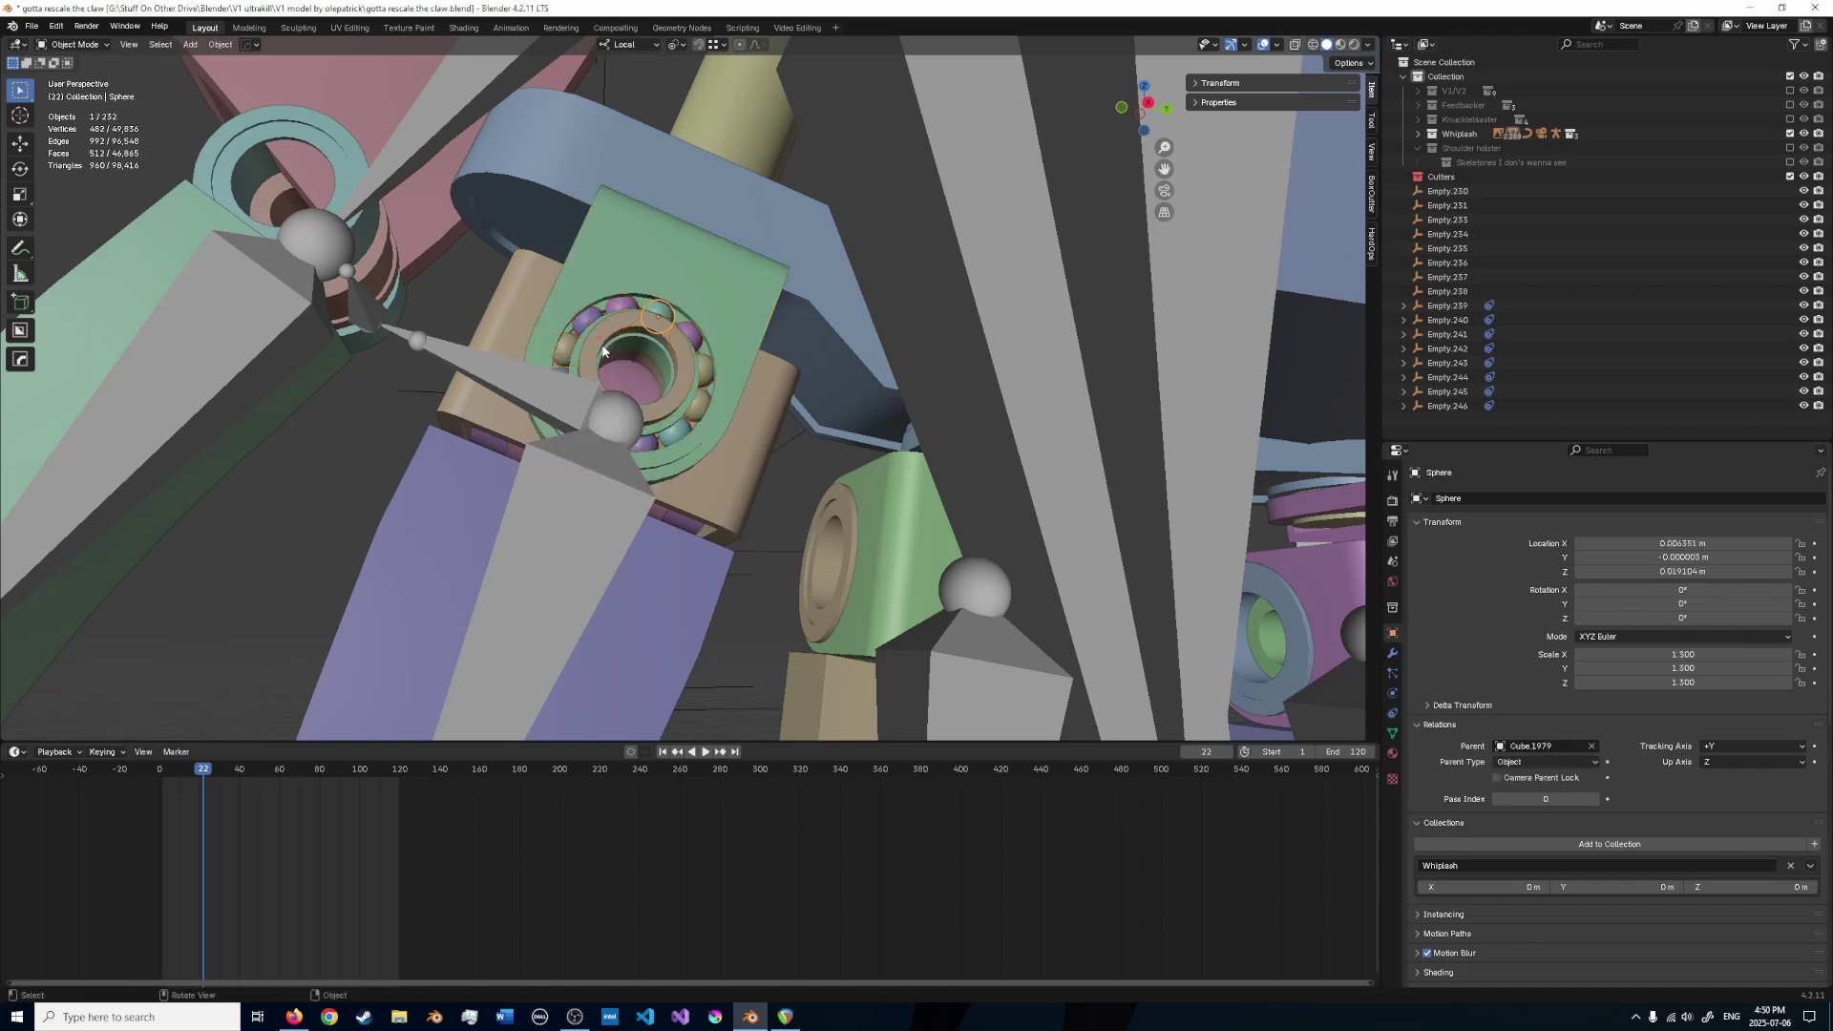
key("shift+g")
left_click(564, 330)
middle_click_drag(564, 331, 718, 290)
left_click(1343, 62)
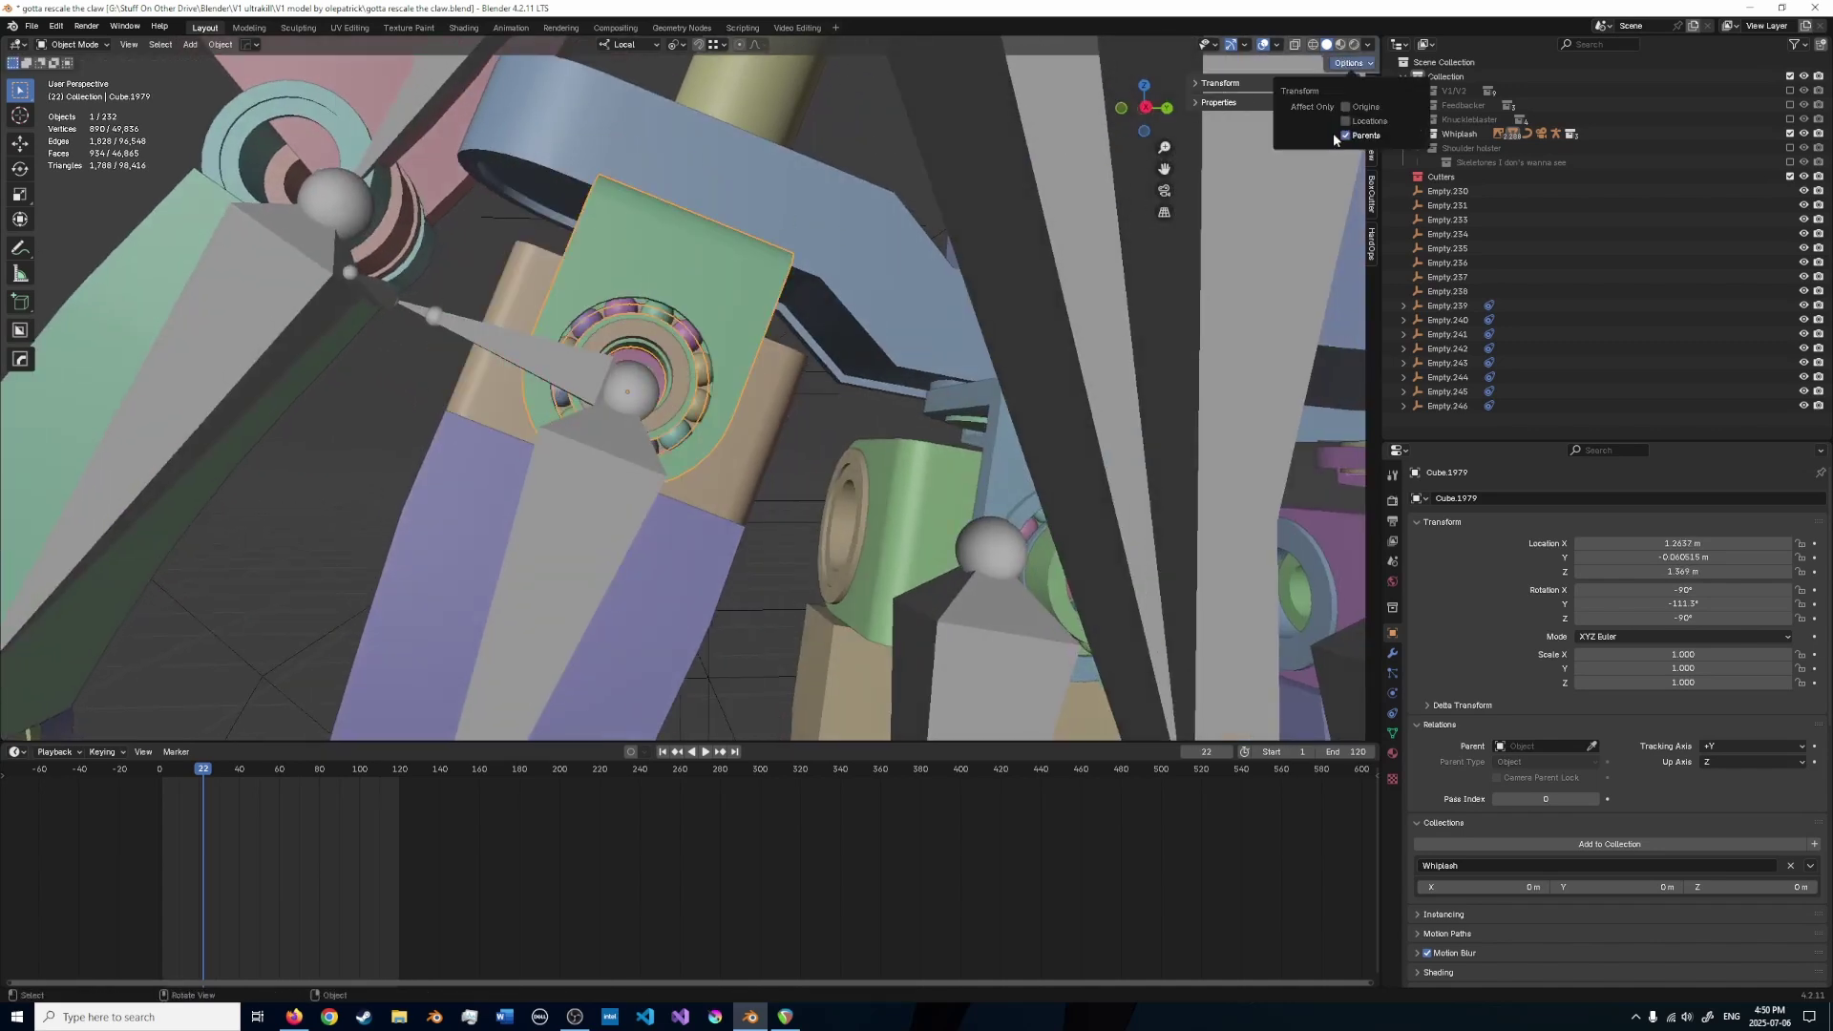
middle_click_drag(612, 320, 707, 306)
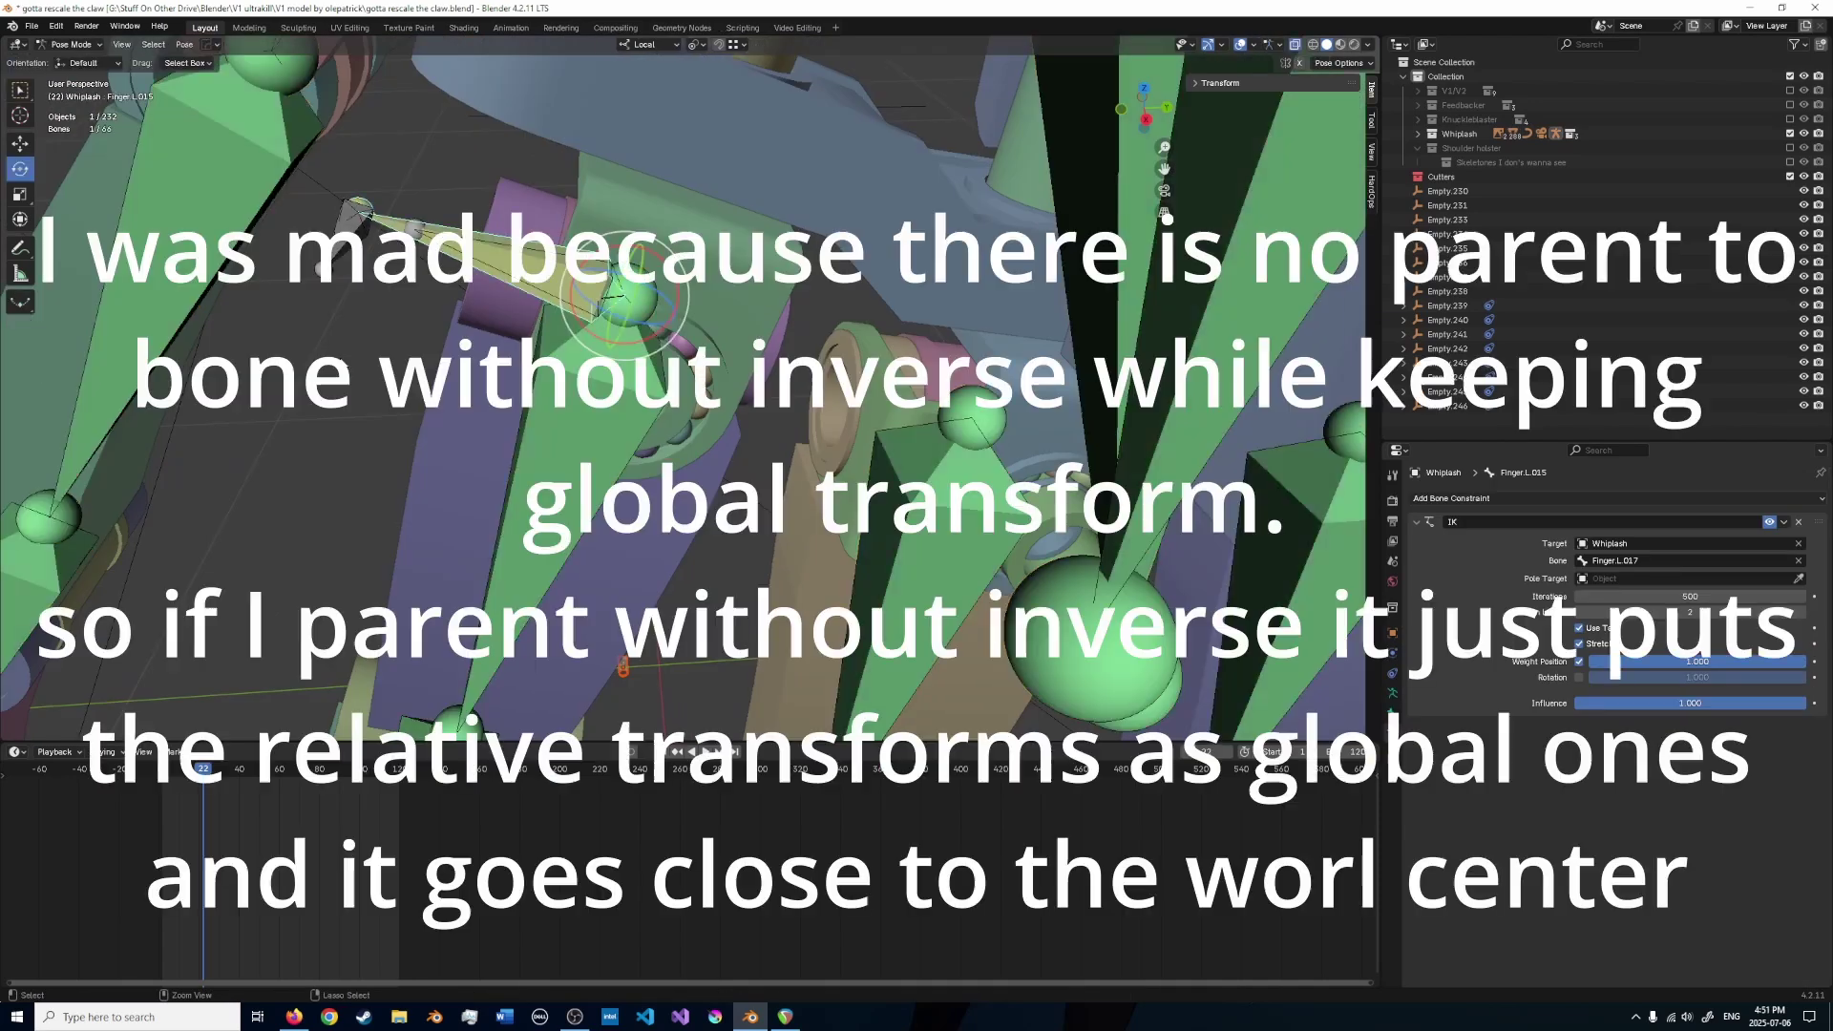
- Clear the parent of the beige knuckle block Cube.1978
key("ctrl+Tab")
left_click(475, 307)
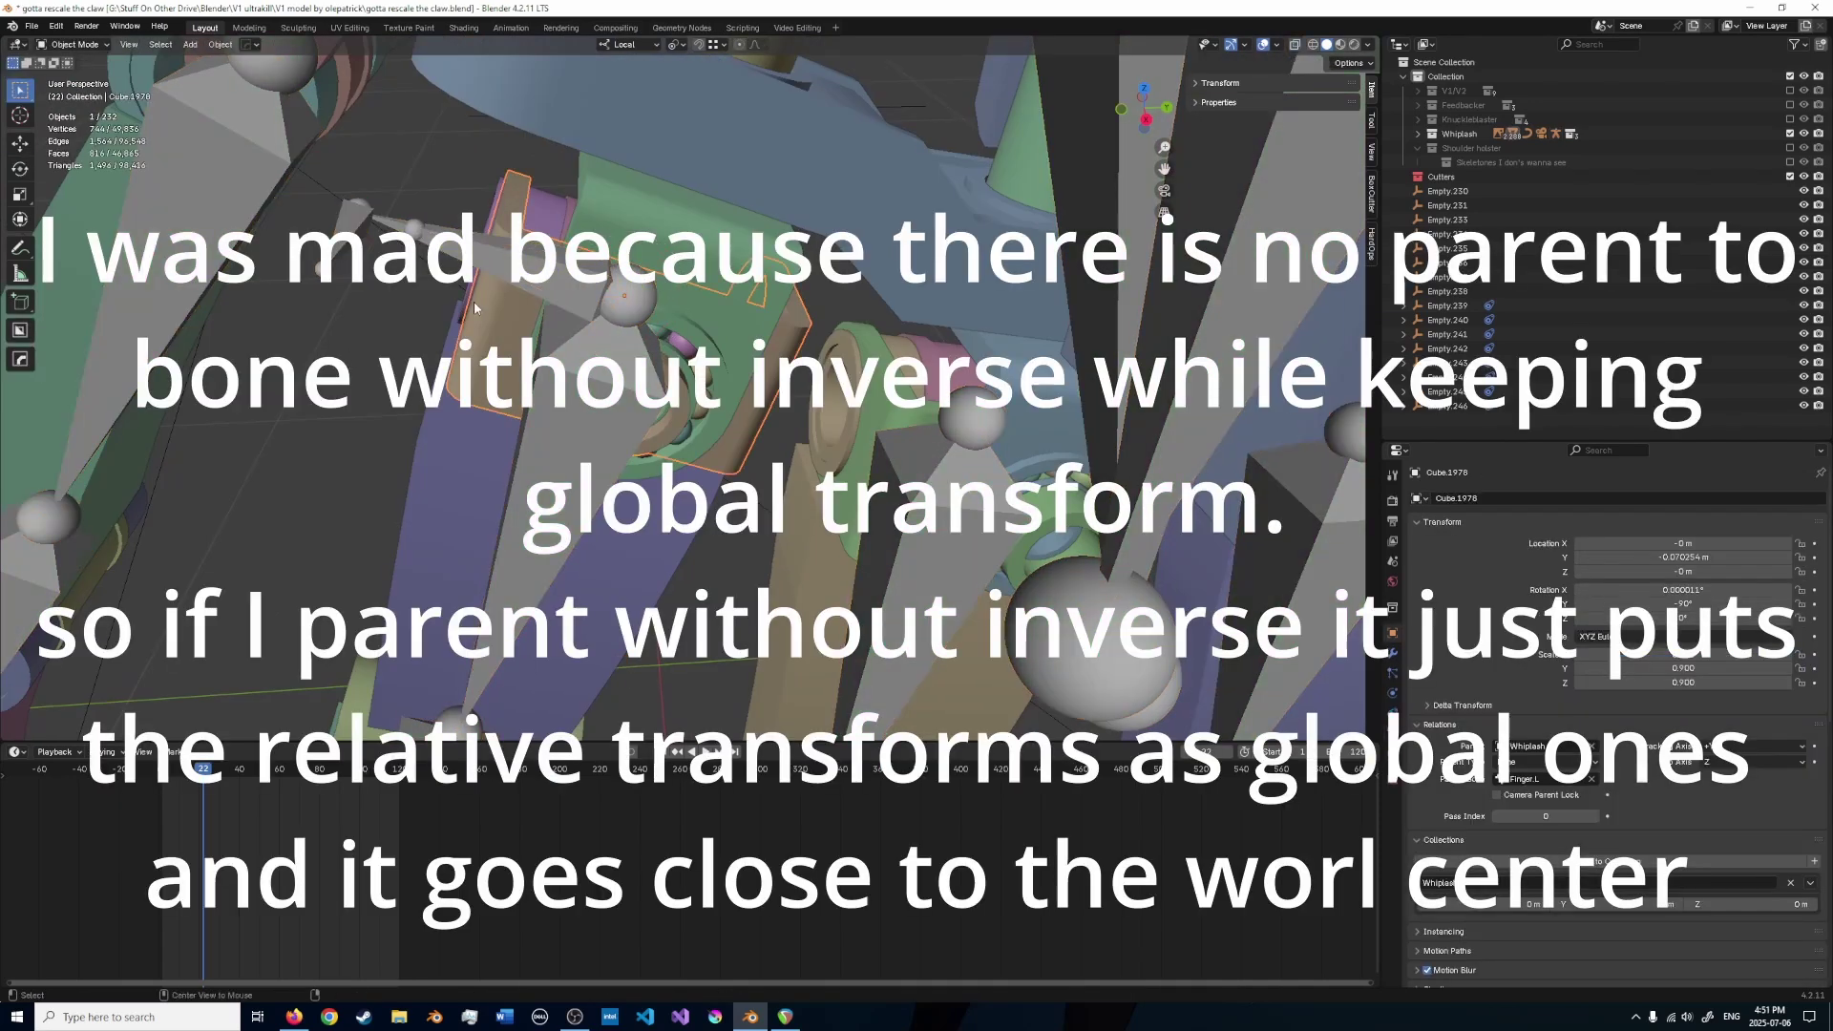
key("alt+p")
left_click(474, 317)
- Parent the beige knuckle block to bone Finger.L.015 and save the file
left_click(448, 238, "shift")
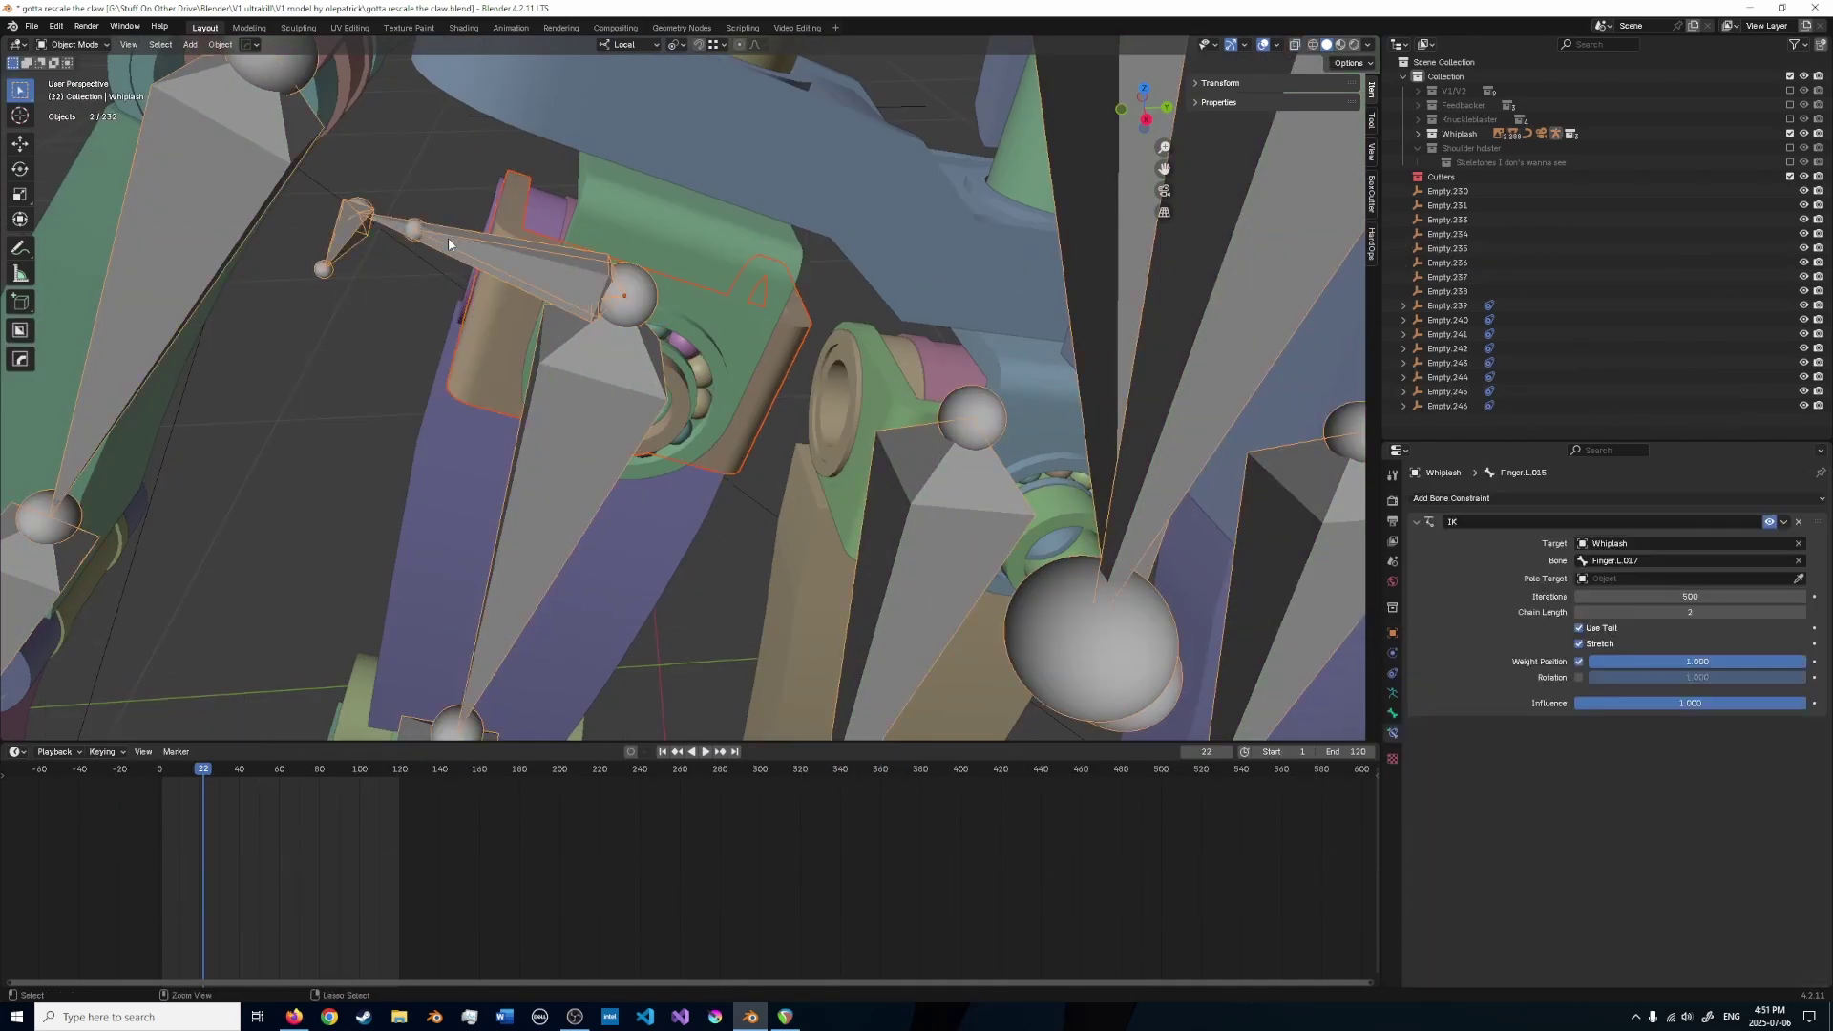
key("ctrl+Tab")
left_click(385, 208)
key("q")
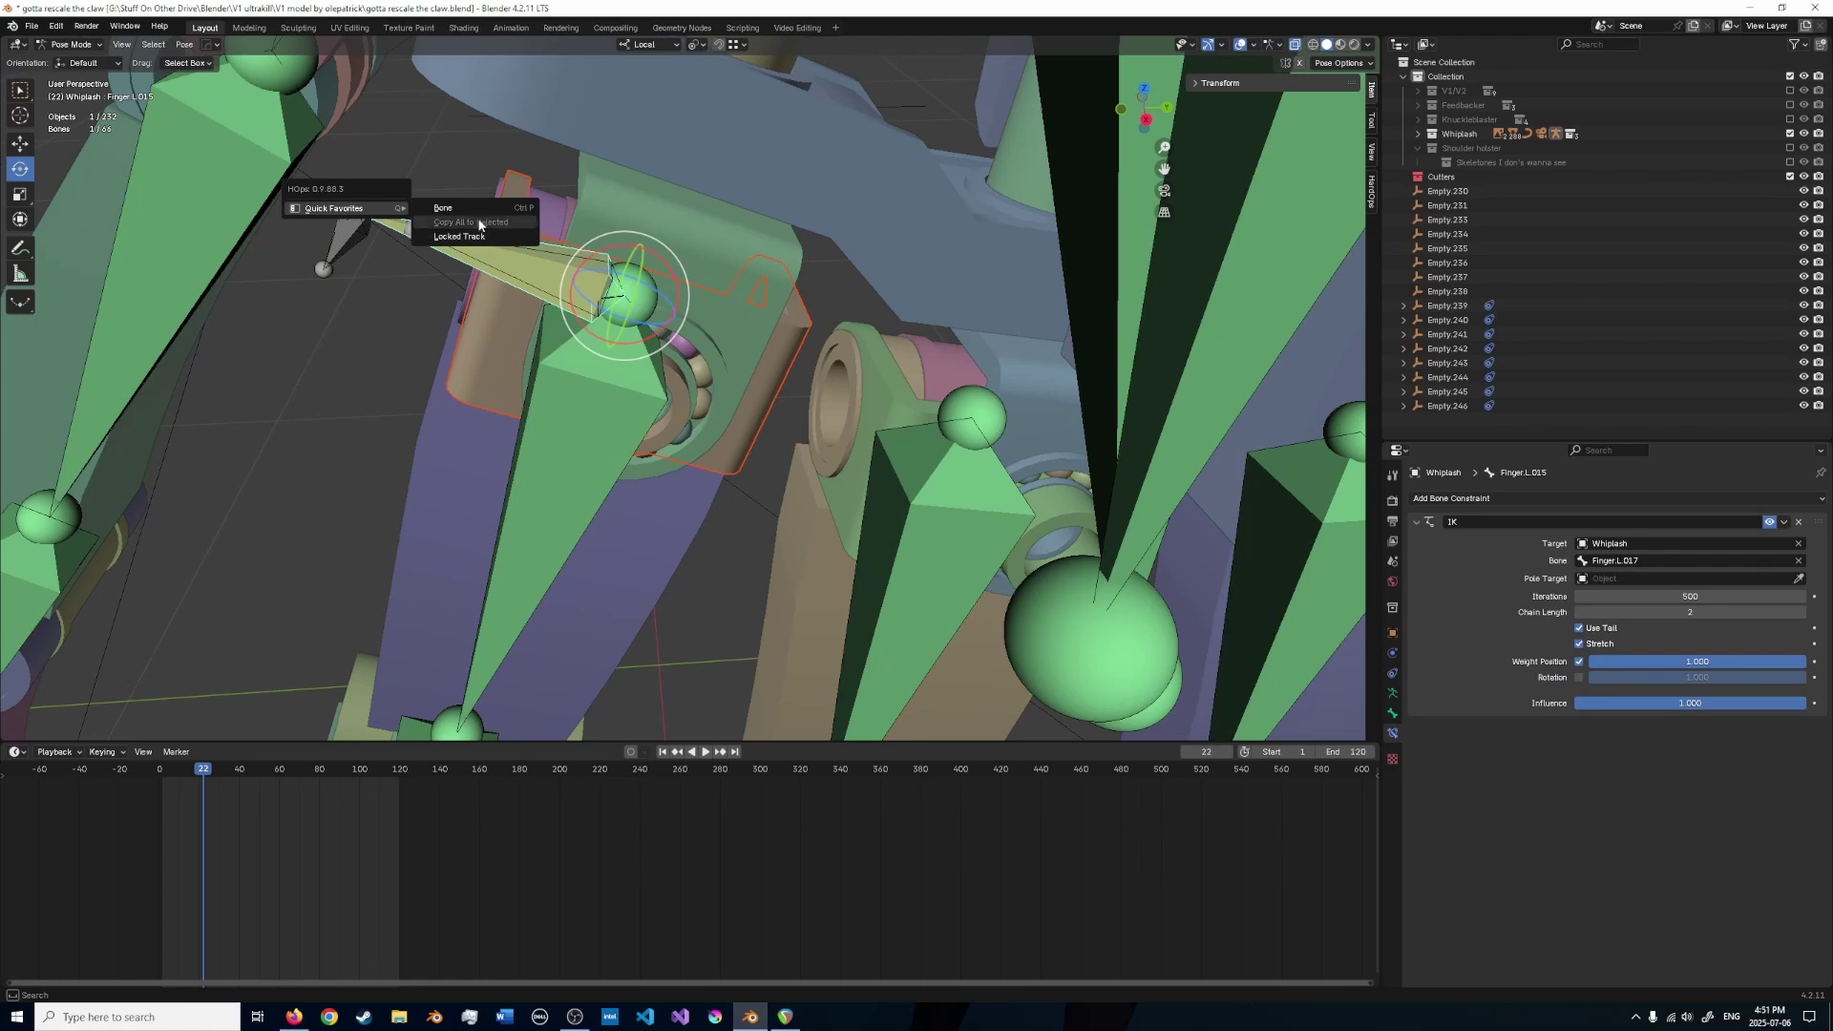
key("Escape")
key("ctrl+Tab")
key("ctrl+s")
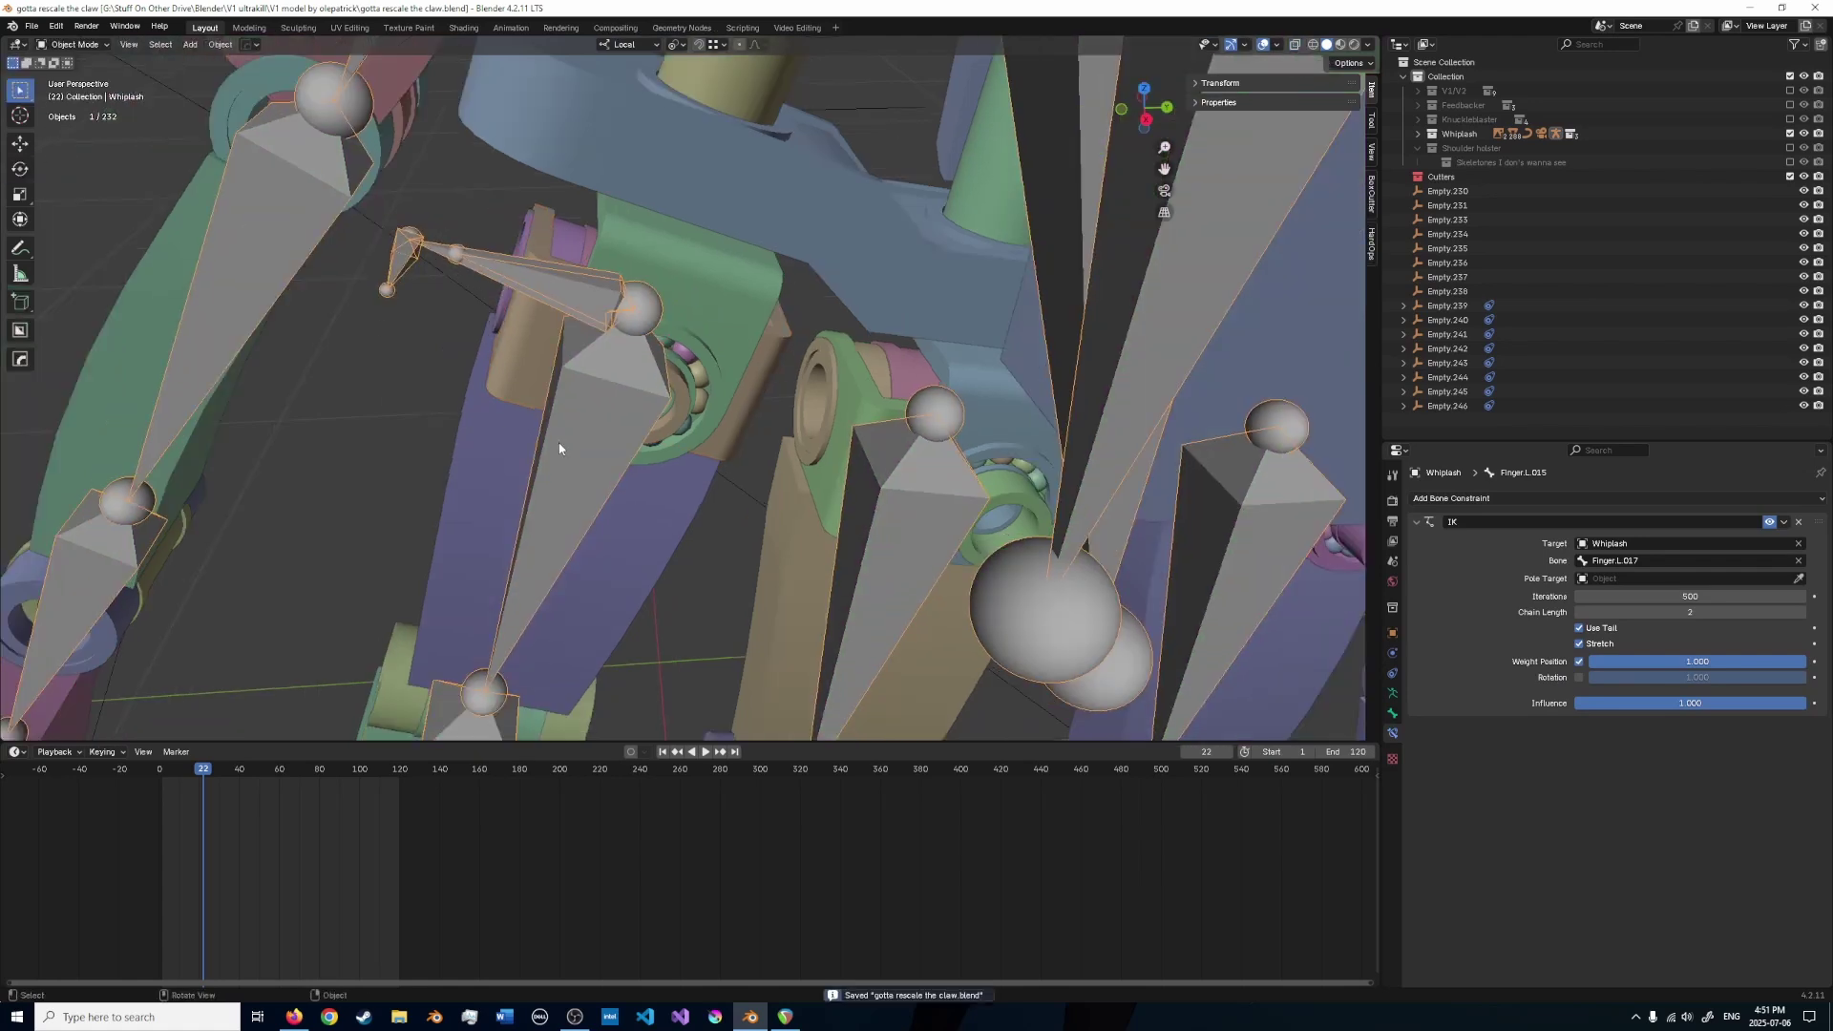
- Test rotating Finger.L about its local Z axis to check how the parented knuckle block follows
key("ctrl+Tab")
left_click(560, 448)
middle_click_drag(562, 448, 622, 432)
key("r")
key("z")
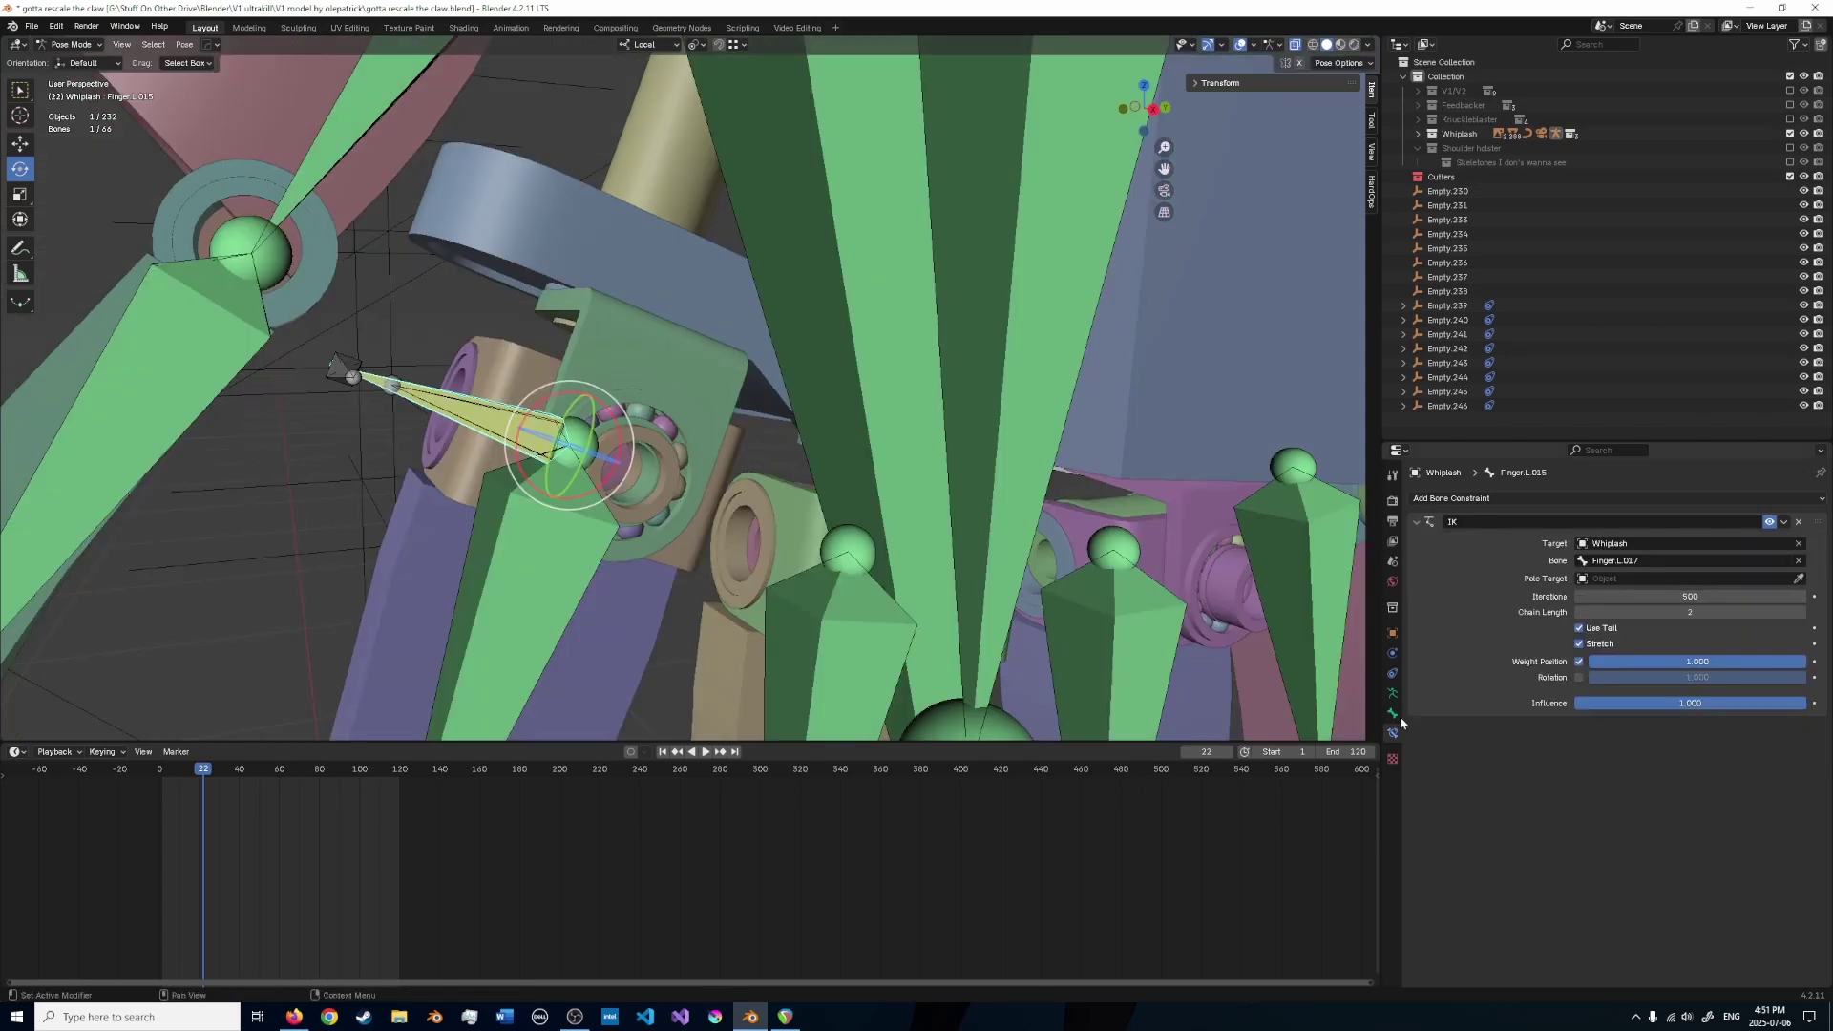
- Lock the Z axis in the Inverse Kinematics settings of bone Finger.L.015
left_click(1391, 714)
scroll(1566, 773, "down", 2)
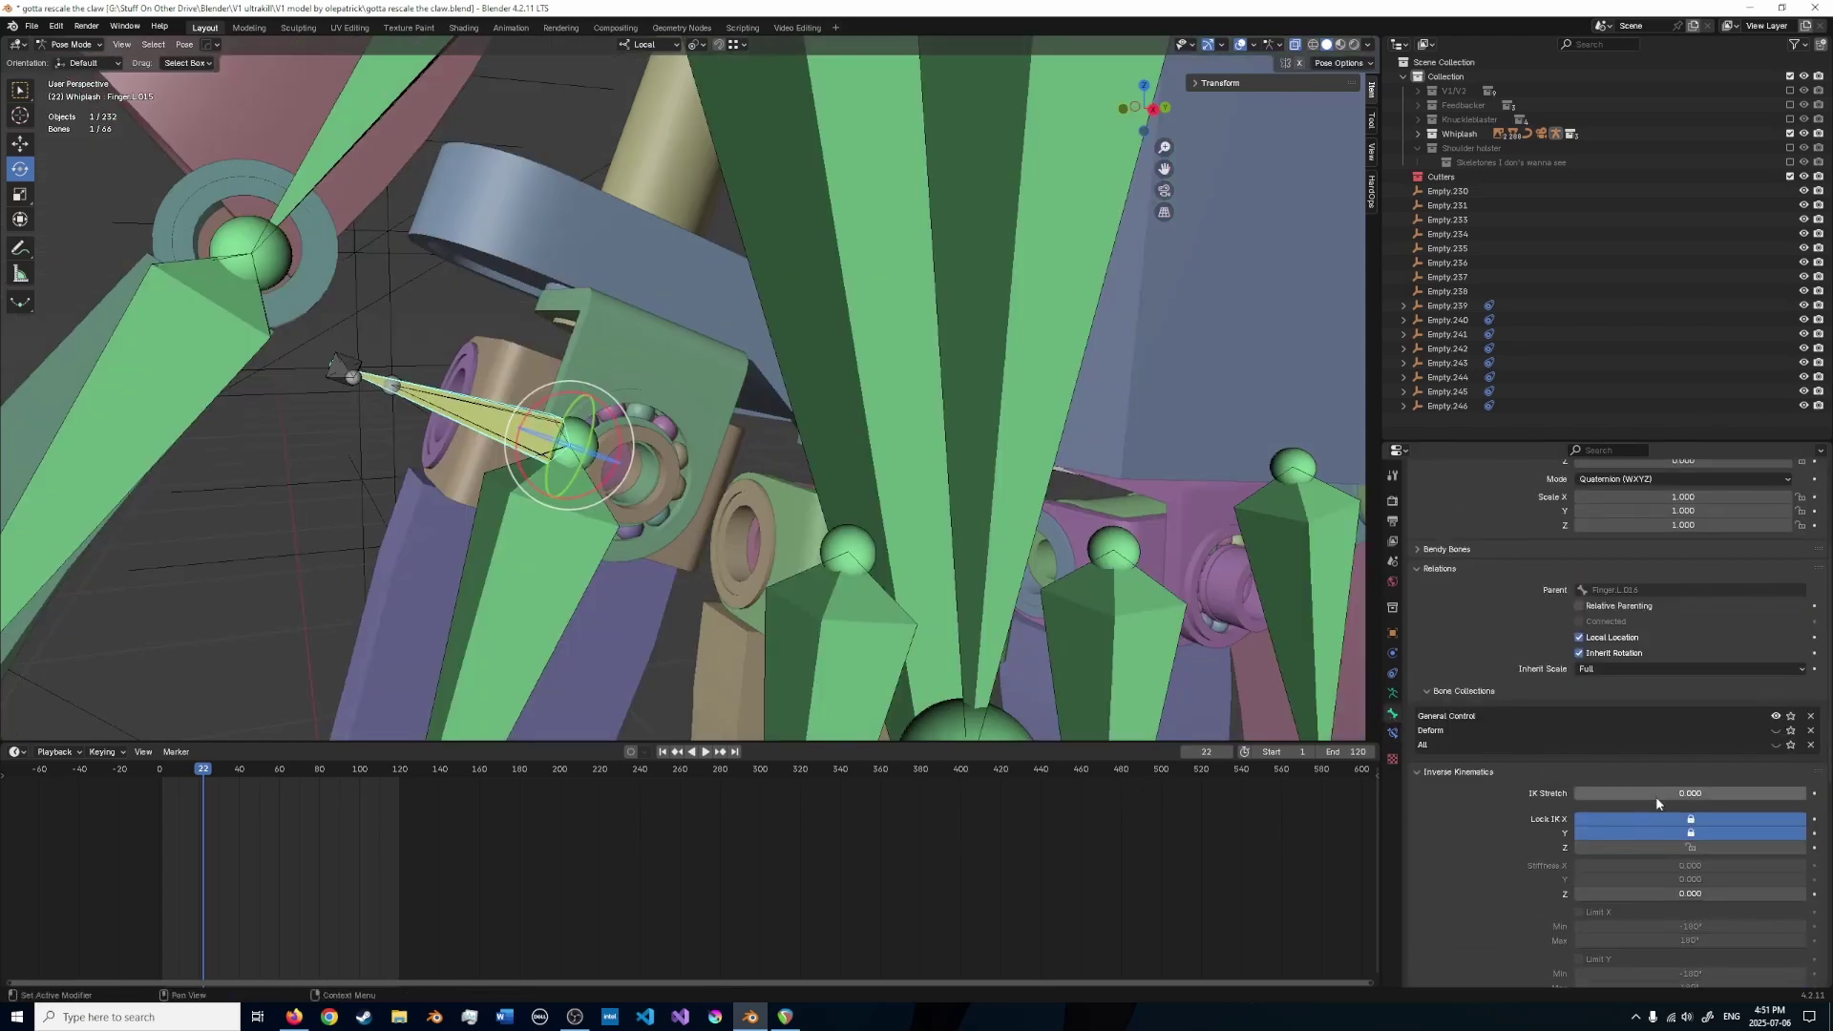
left_click(1631, 847)
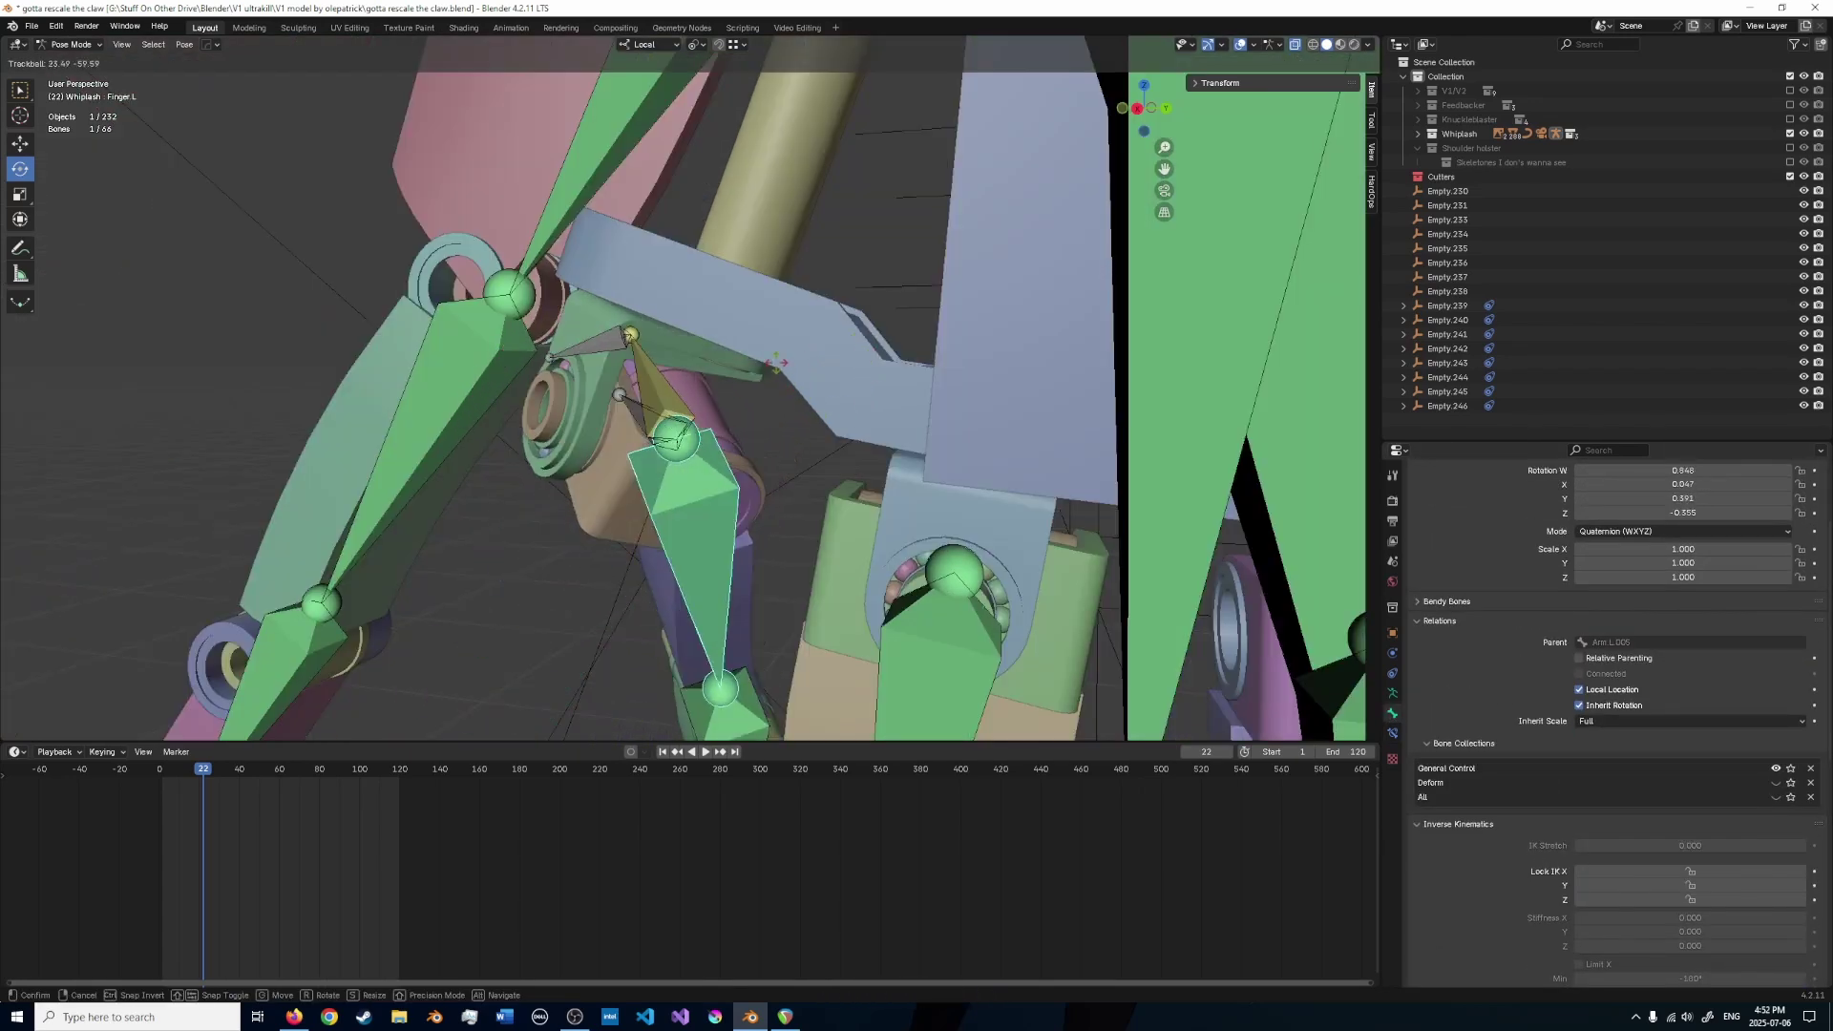
- Rotate bone Finger.L freely and about its local Z axis to check the clearance between finger and knuckle block
left_click_drag(776, 363, 778, 368)
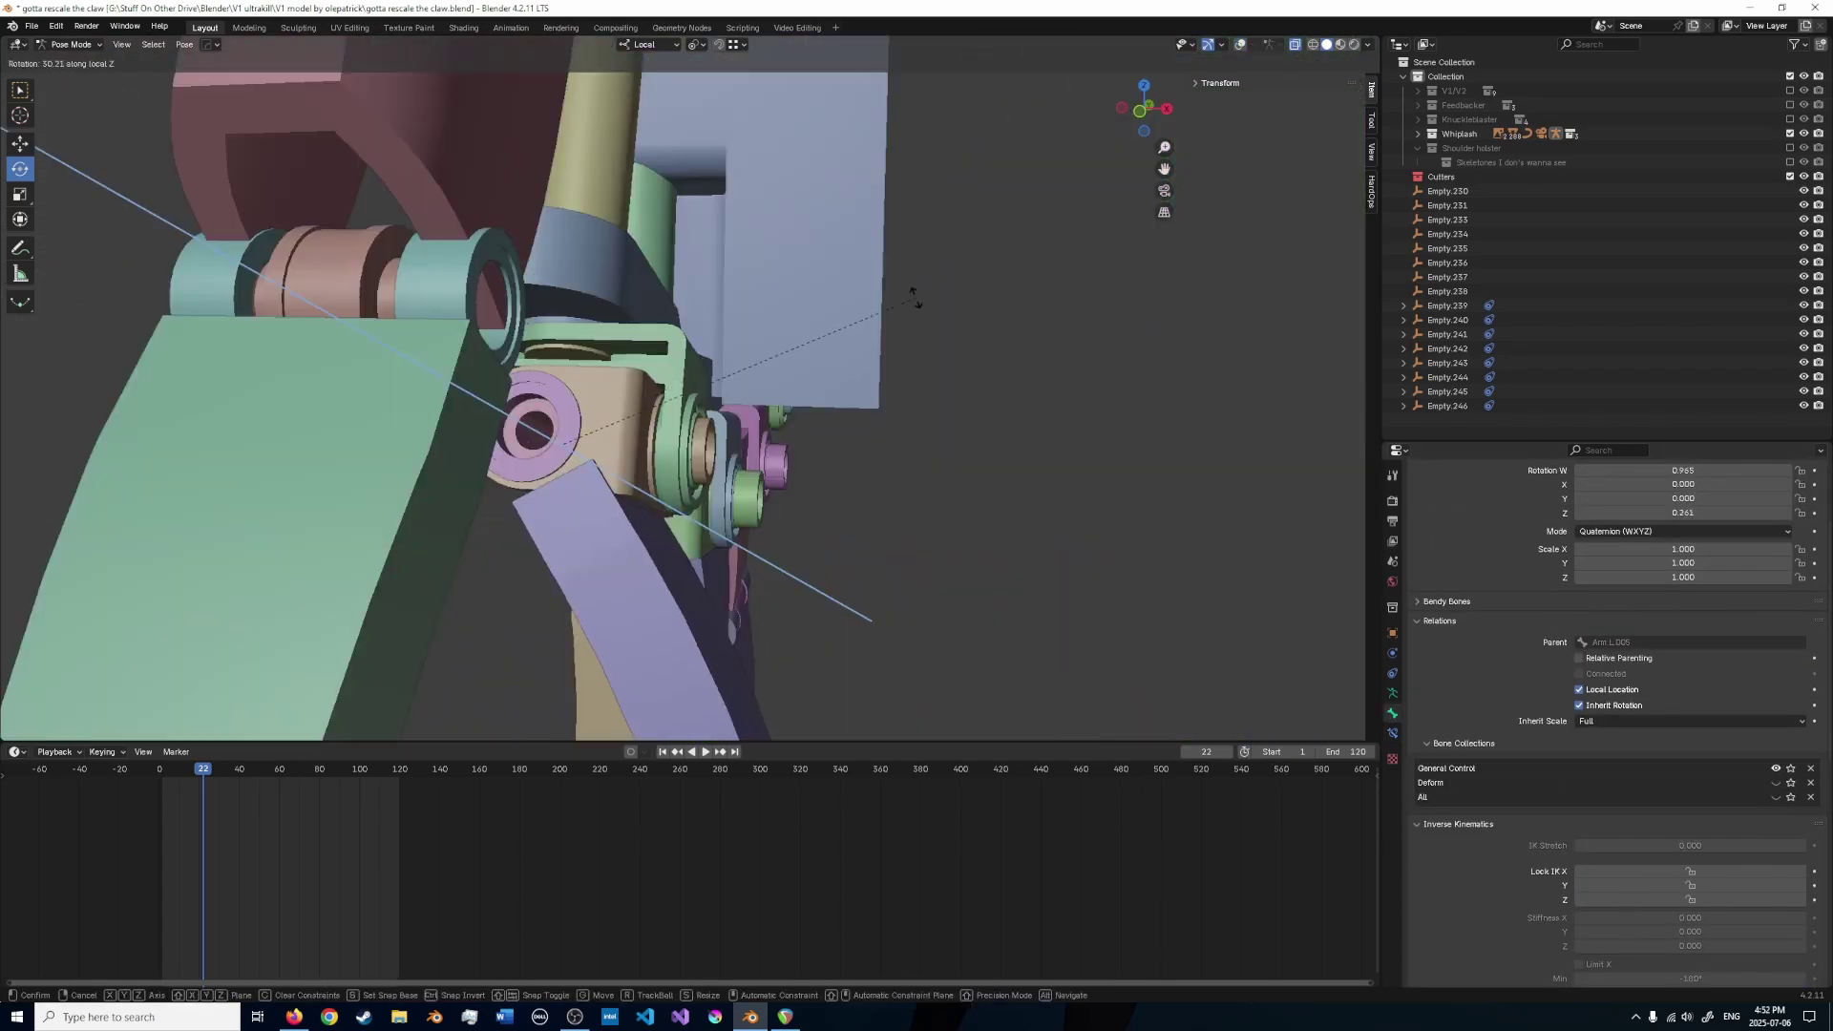
left_click_drag(913, 295, 869, 351)
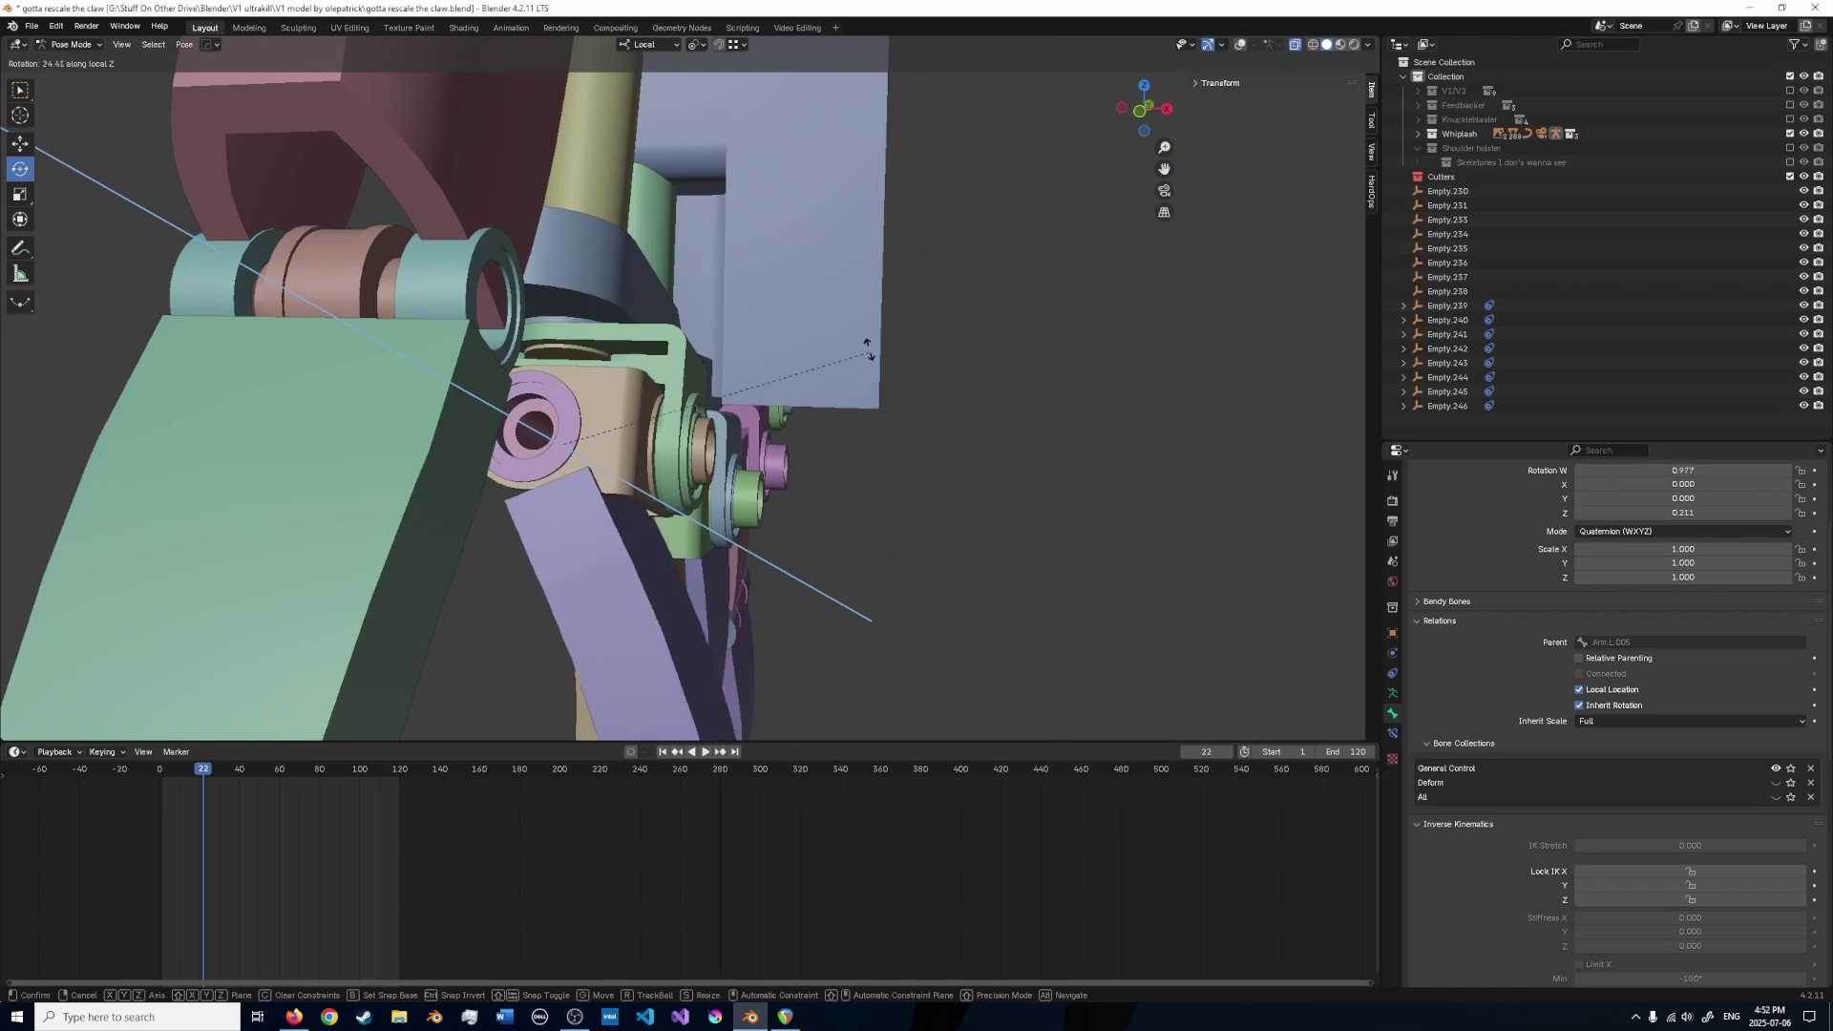
left_click(870, 353)
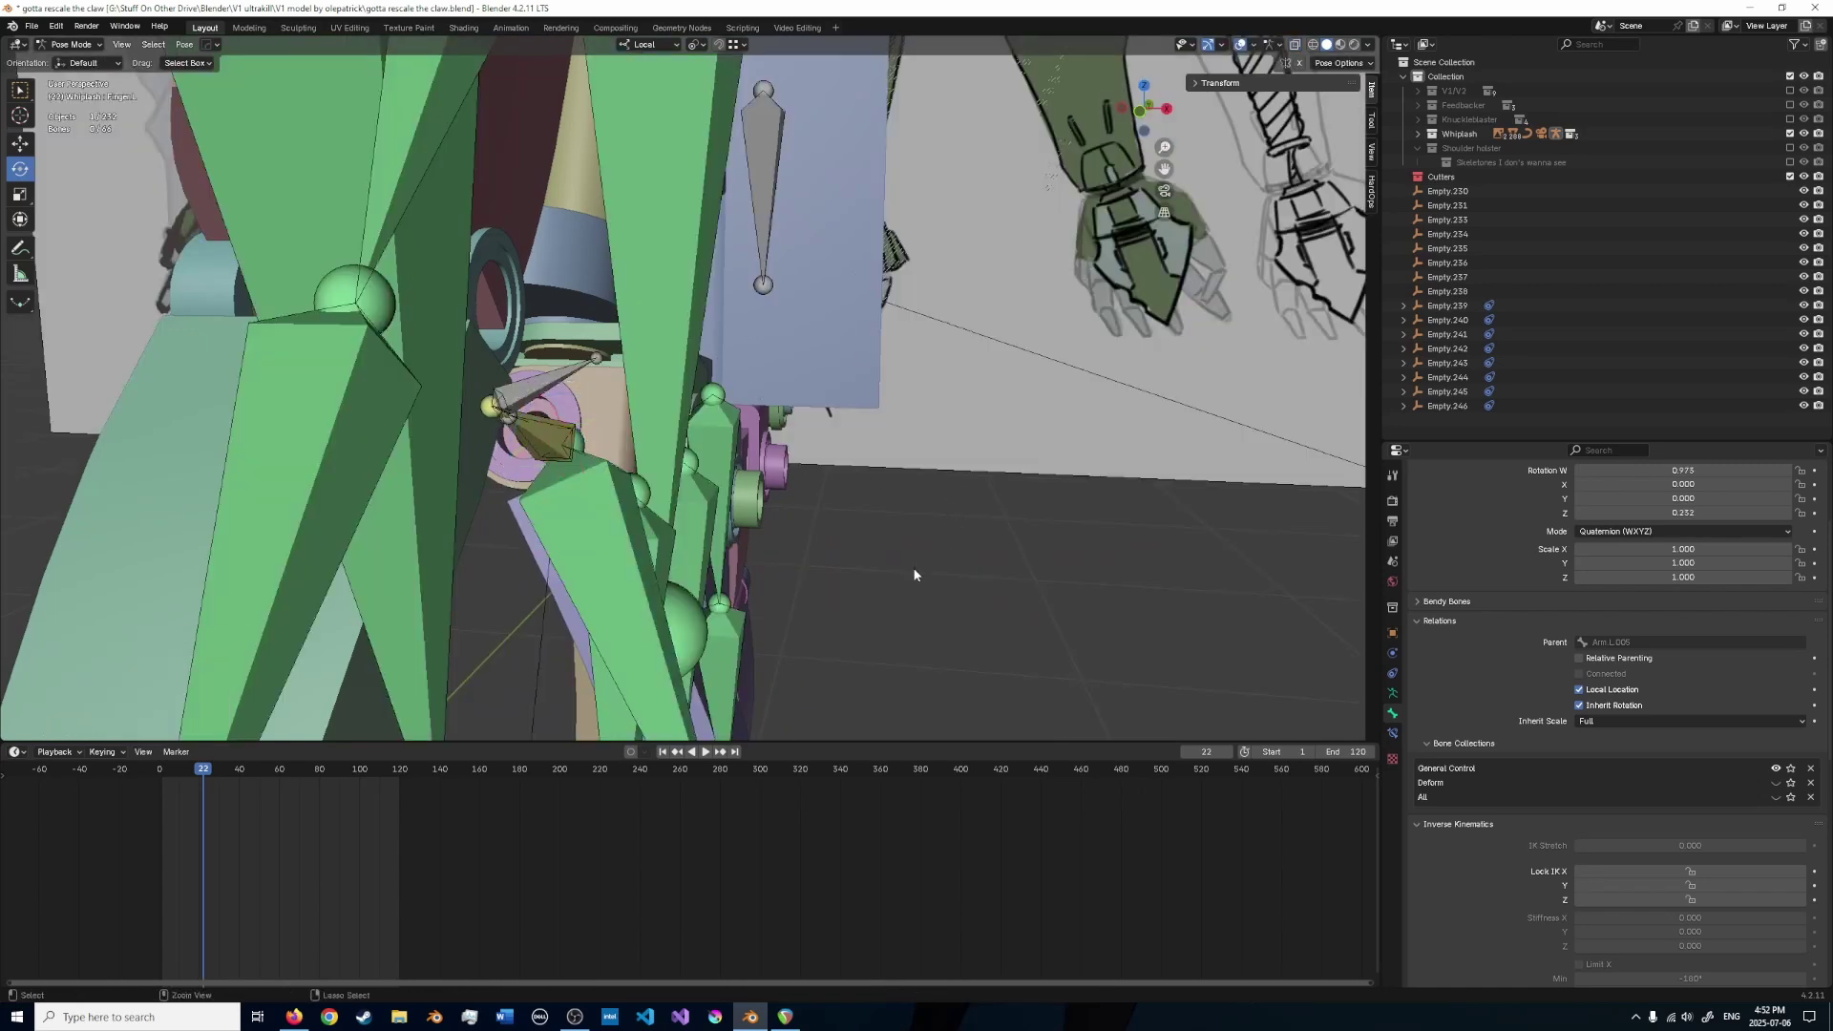
- Bevel the upper edge of finger segment Cube.774 by 0.00479 m with one segment and save the file
key("Tab")
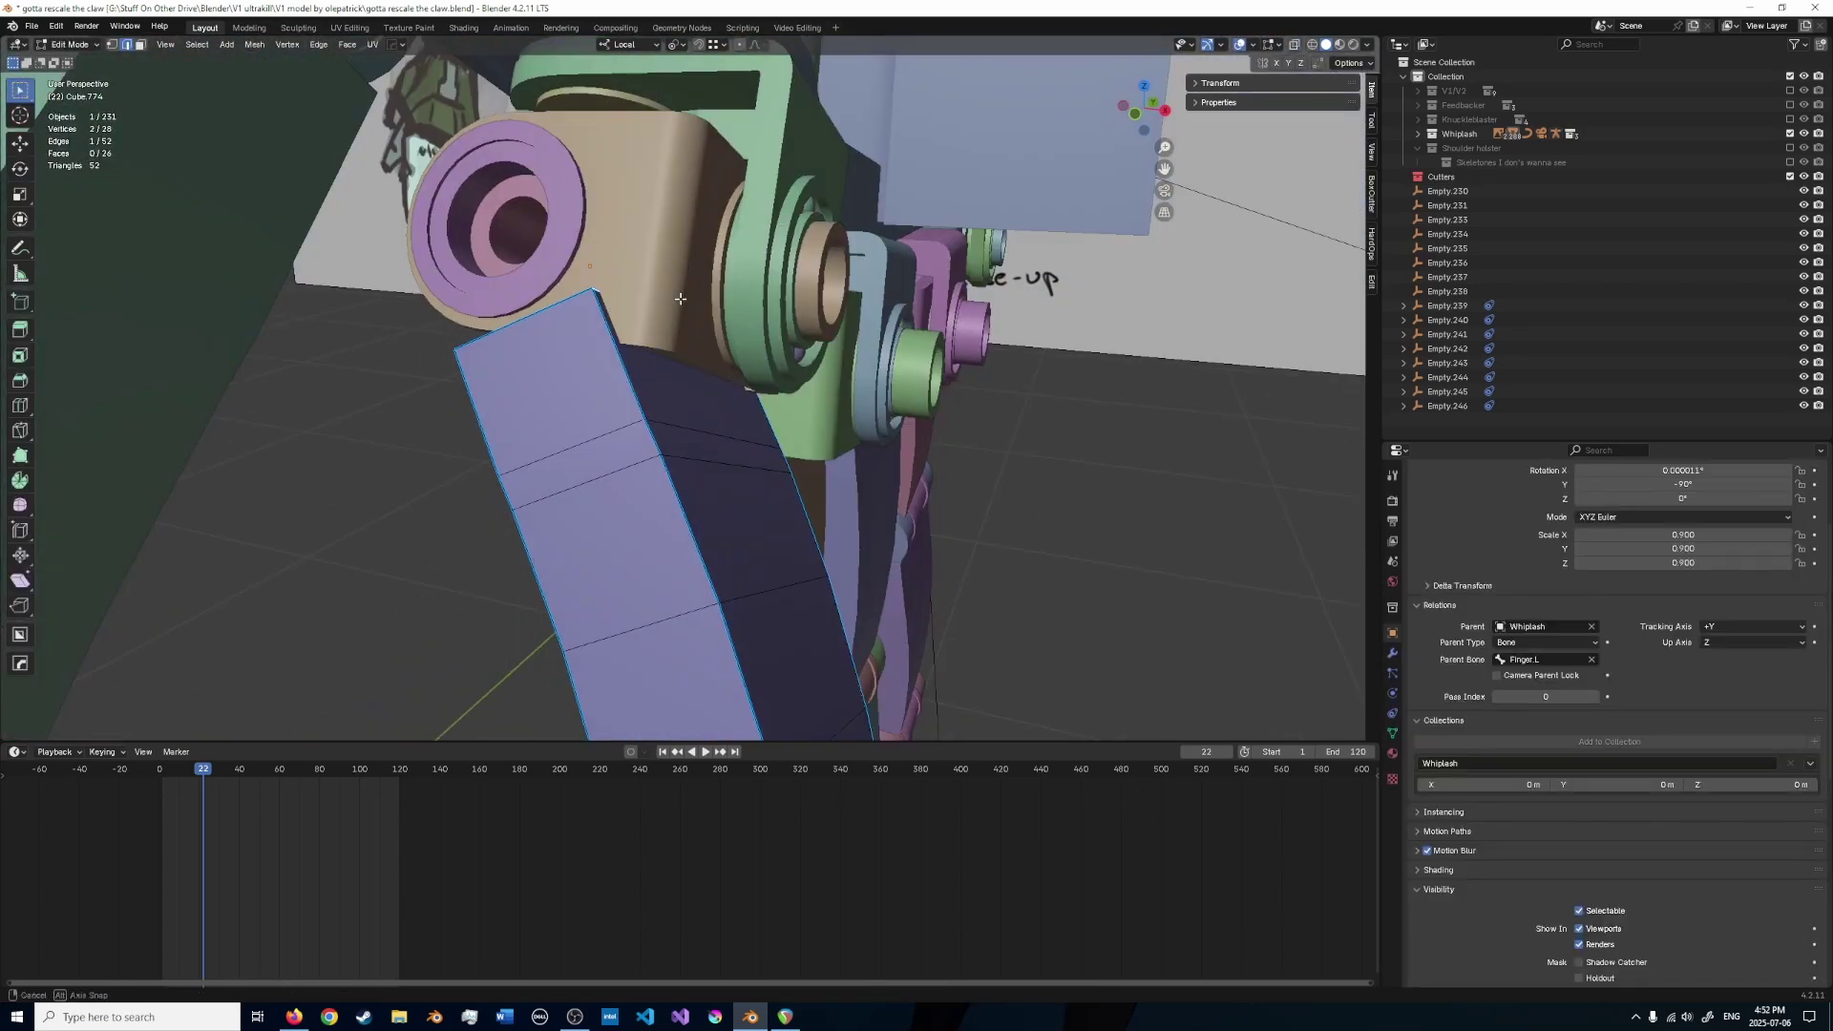
key("ctrl+b")
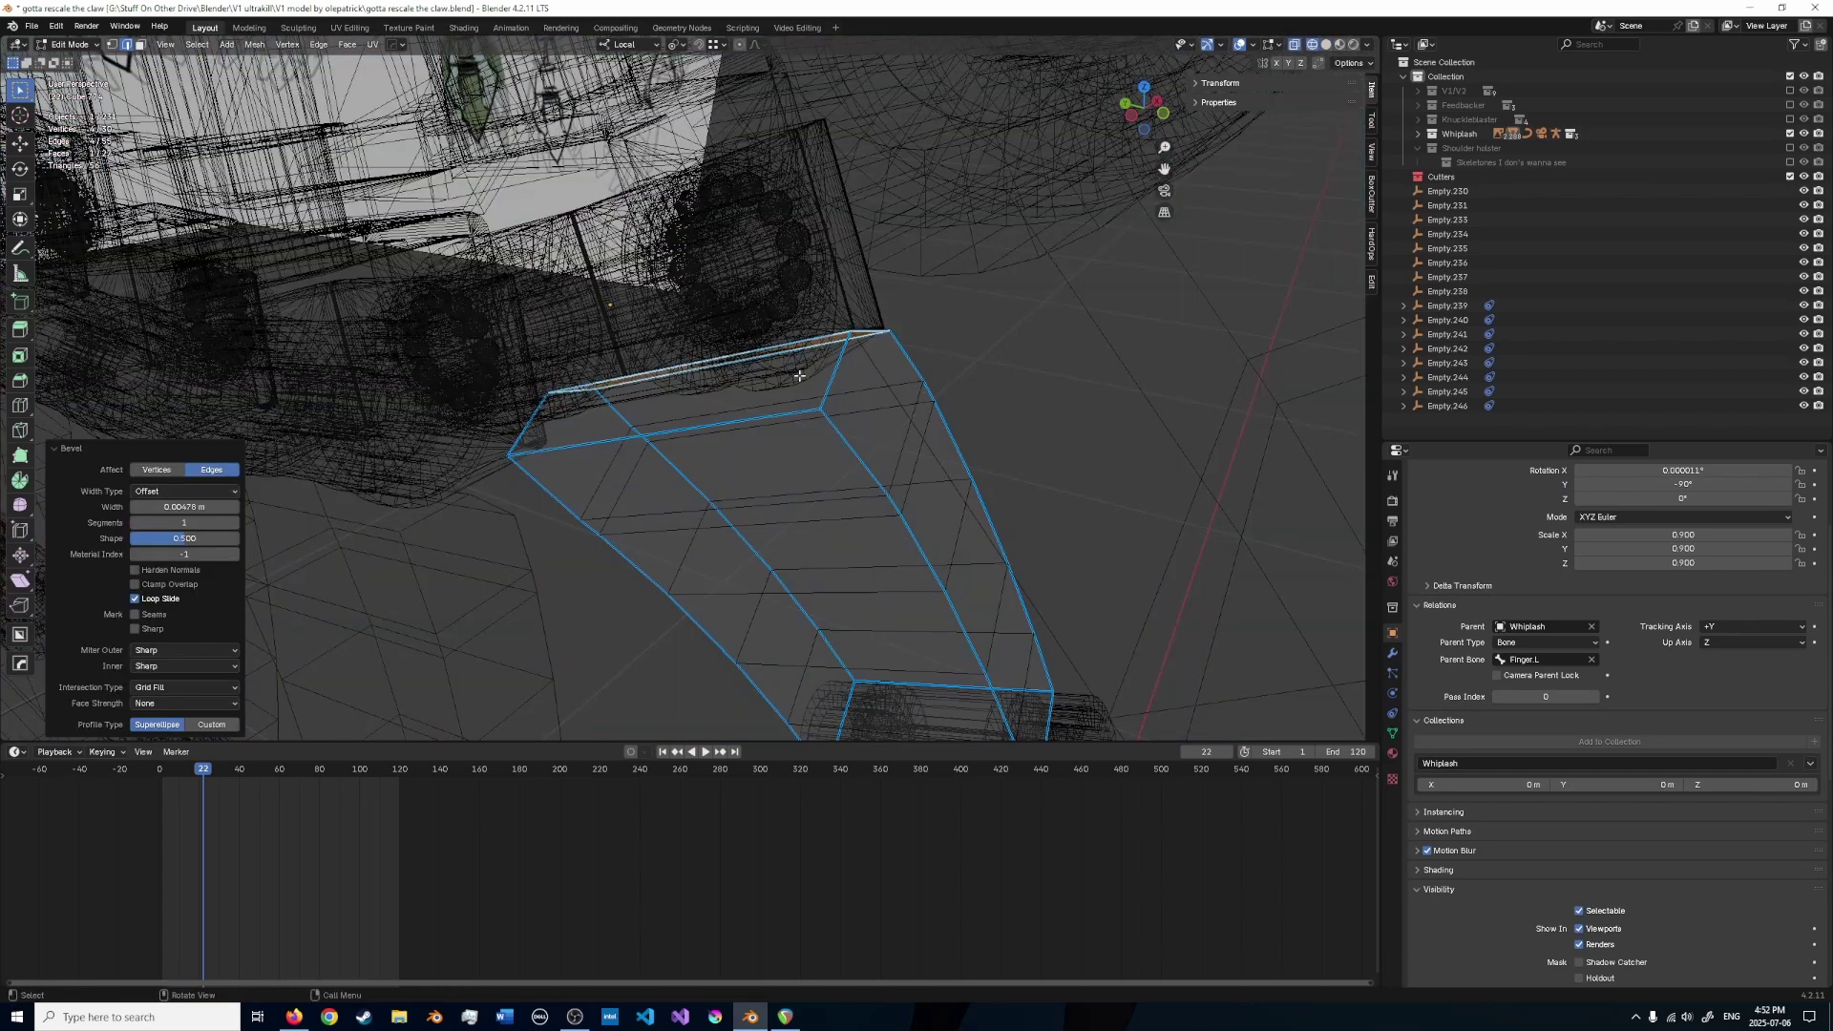
key("ctrl+s")
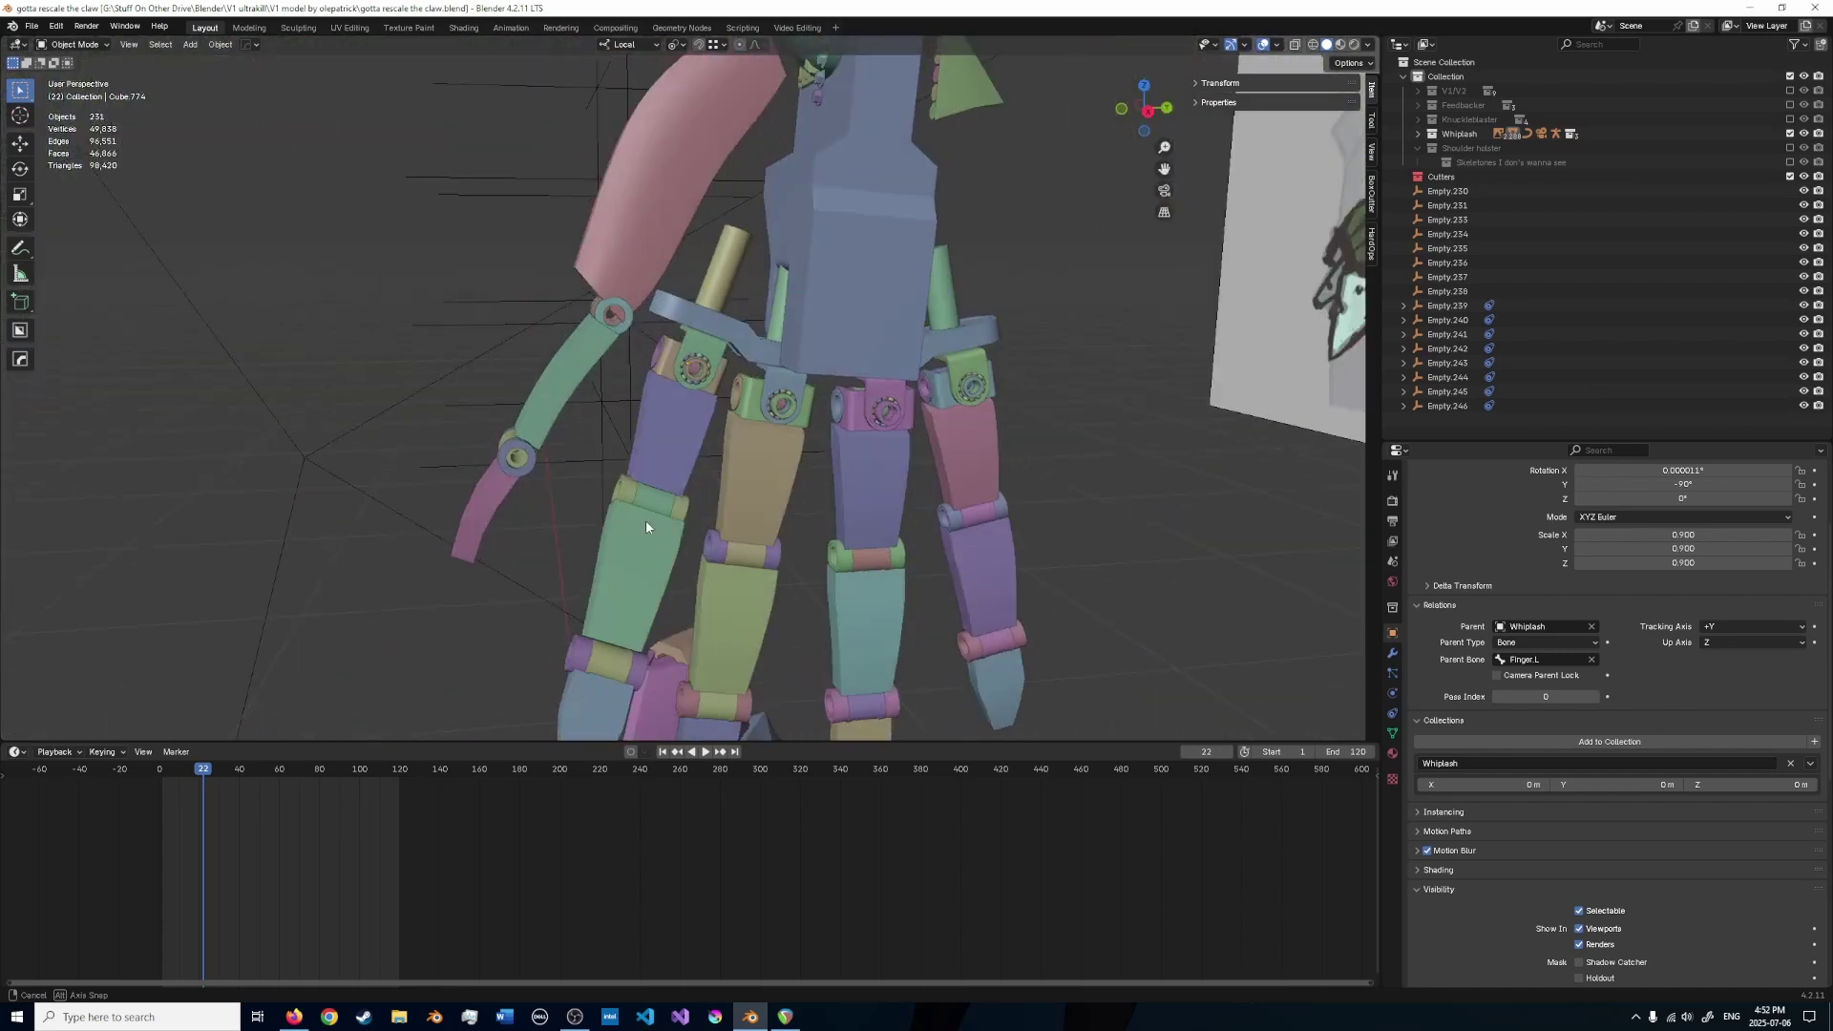
middle_click_drag(645, 519, 604, 530)
scroll(603, 530, "up", 3)
key("ctrl+s")
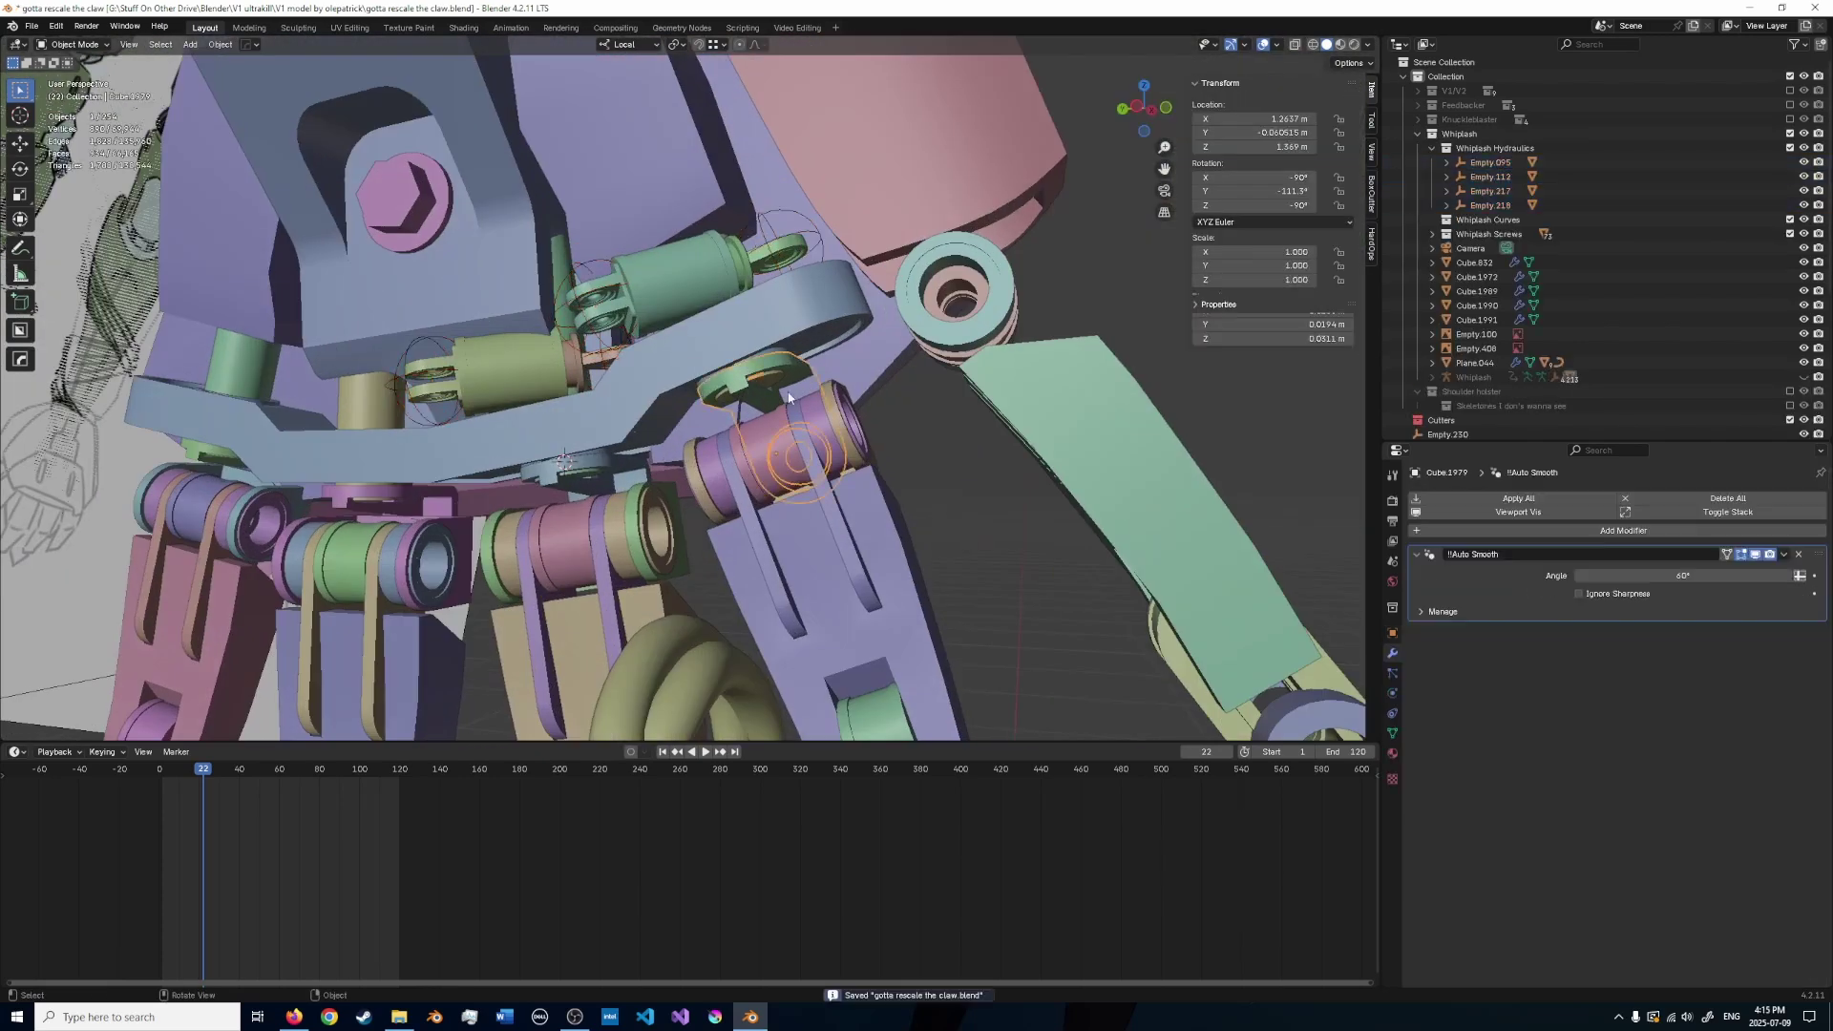
- Test rotating bone Finger.L.003 about its local X and Z axes to check how its knuckle bracket follows
middle_click_drag(753, 386, 884, 411)
scroll(884, 411, "up", 3)
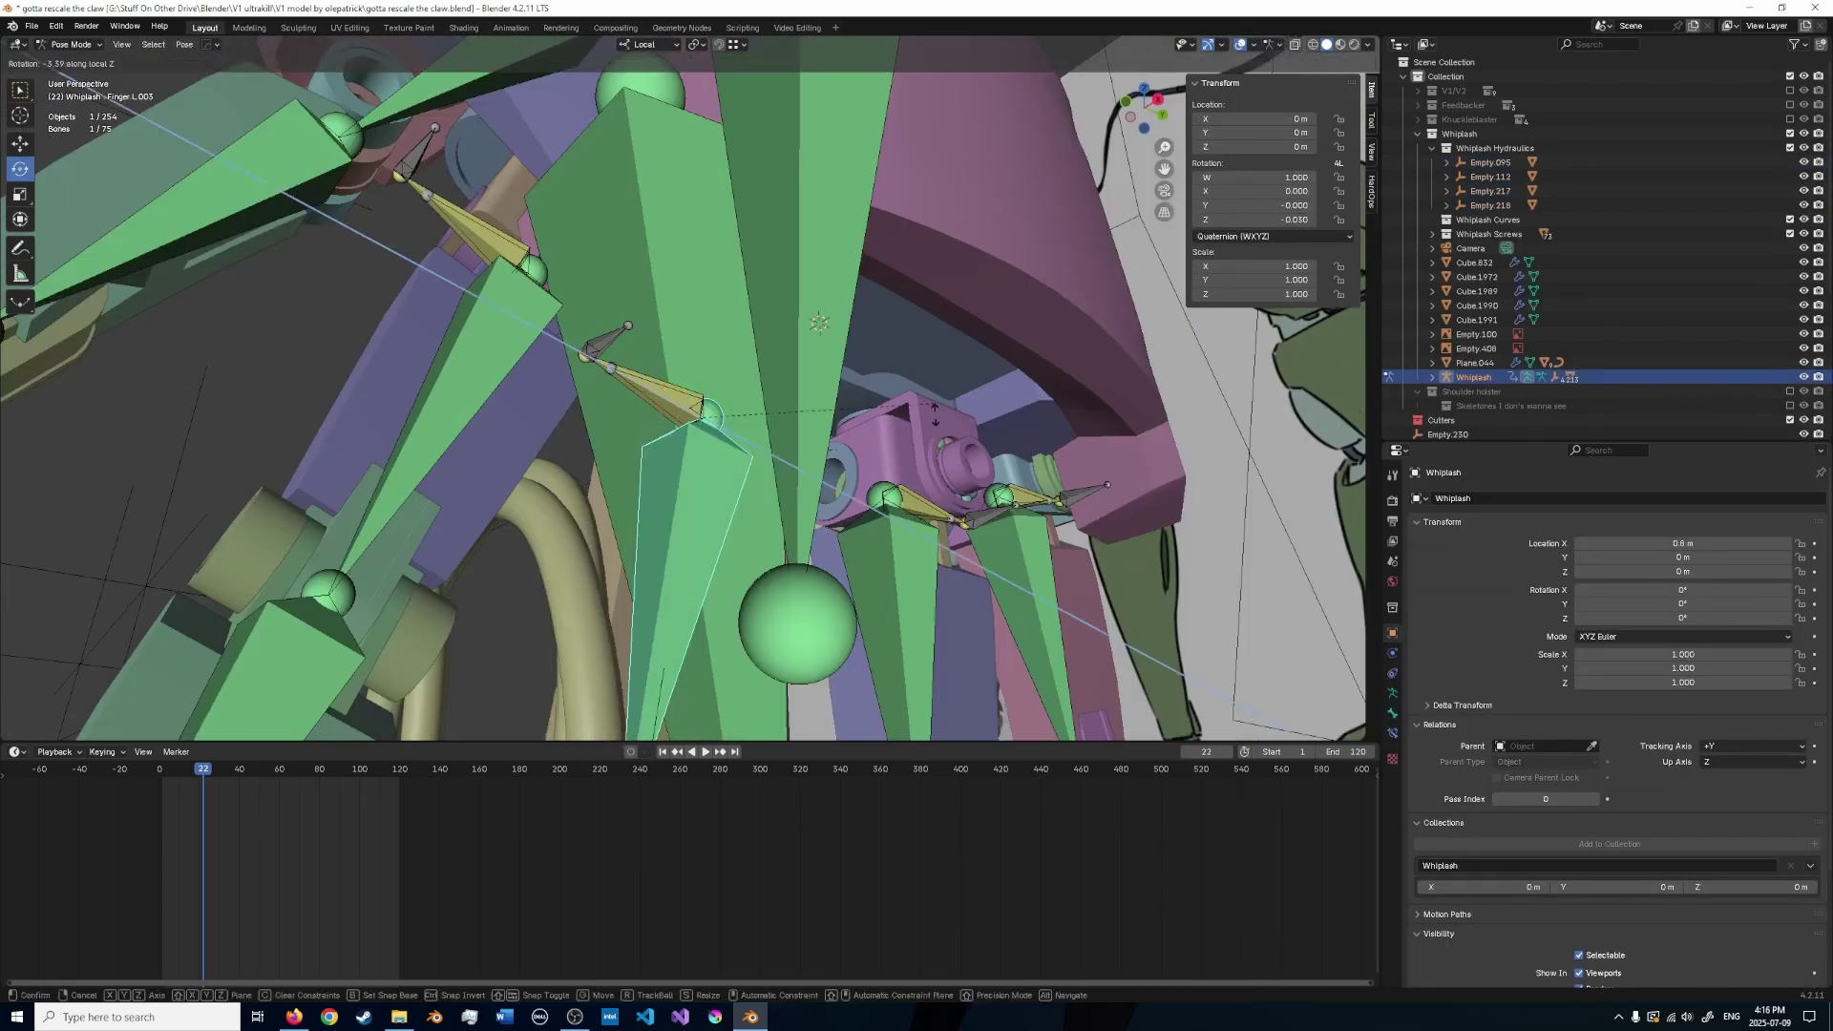
left_click(696, 416)
middle_click_drag(696, 416, 663, 455)
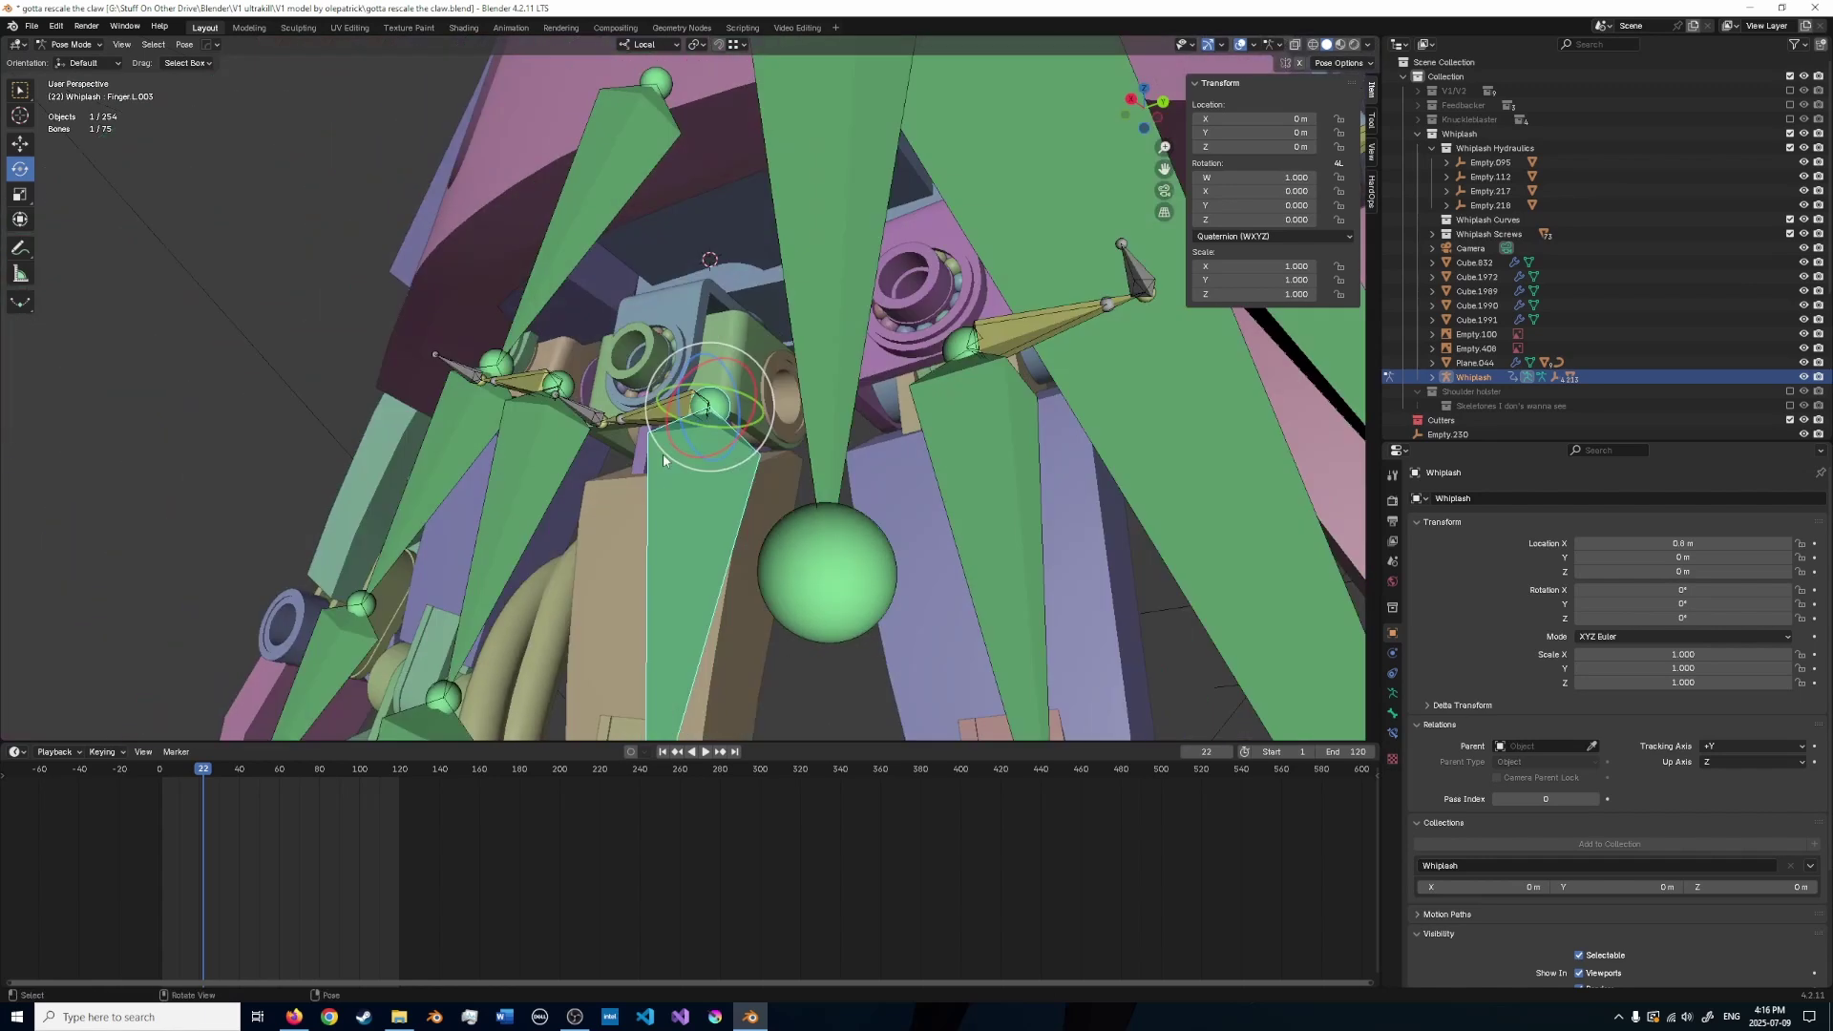
middle_click_drag(667, 339, 839, 432)
key("r")
key("x")
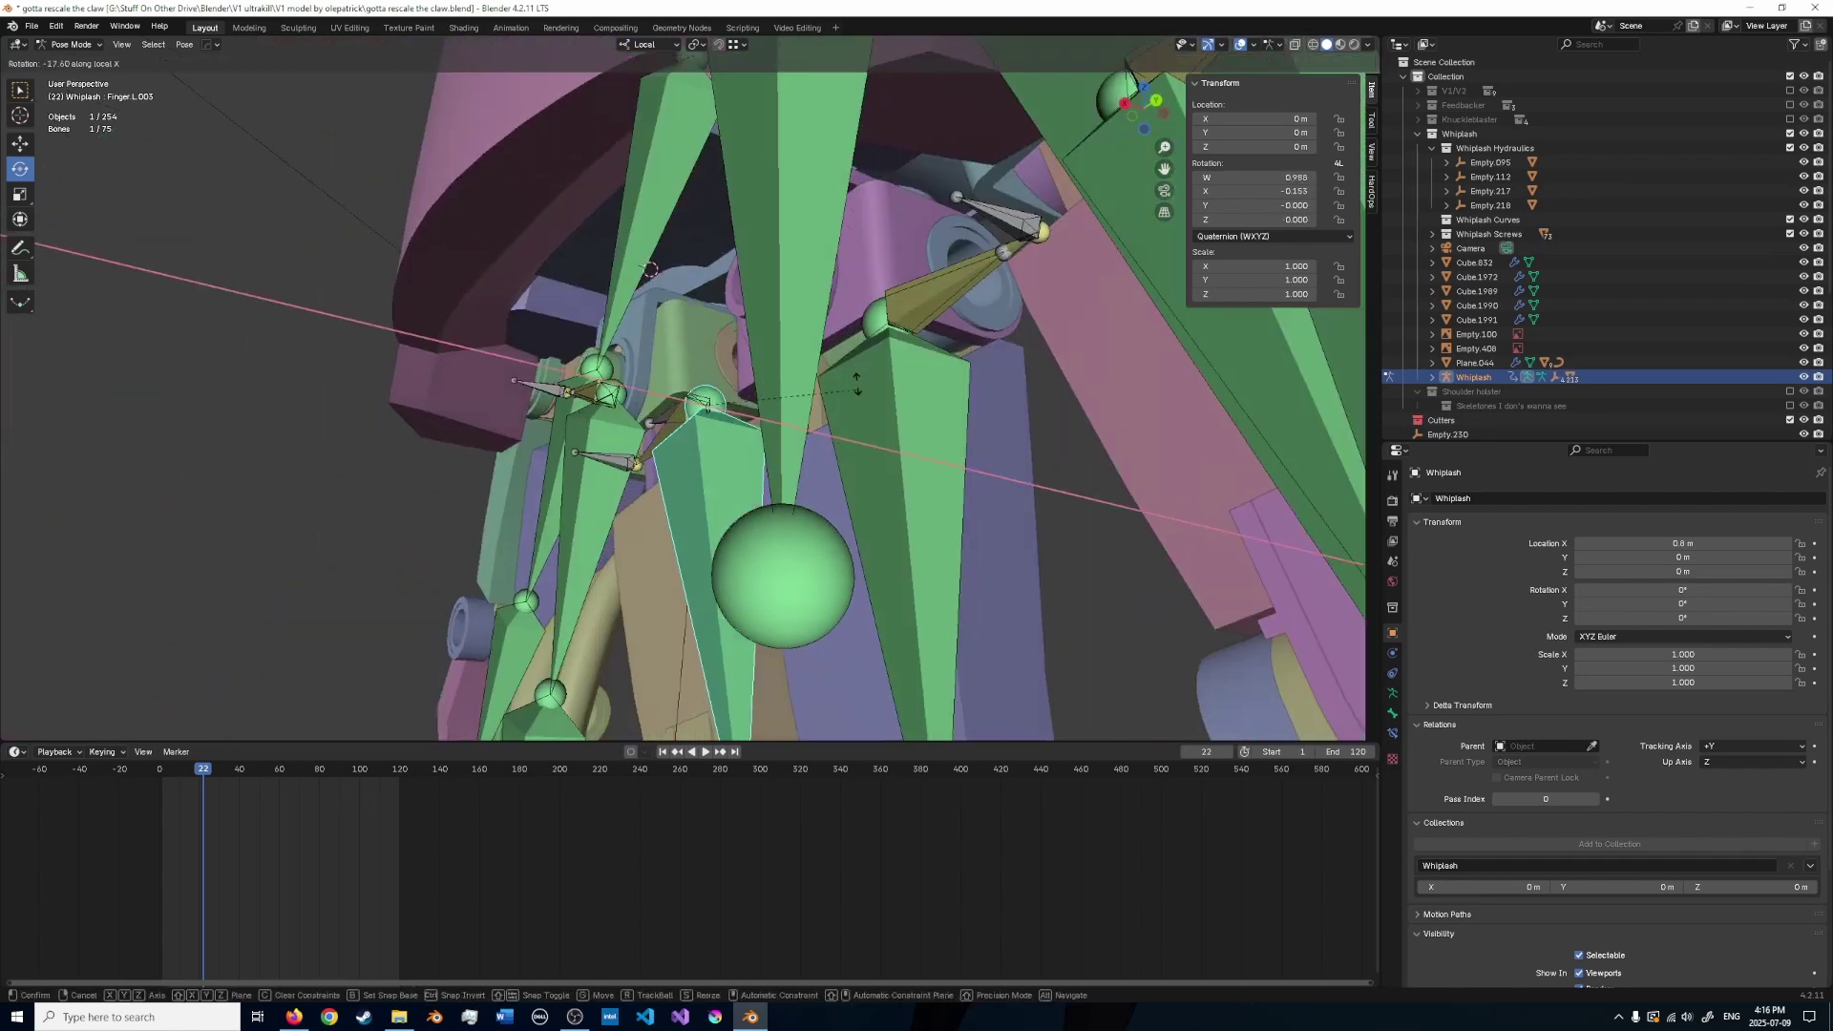
key("z")
right_click(813, 278)
middle_click_drag(813, 278, 1080, 478)
key("r")
key("x")
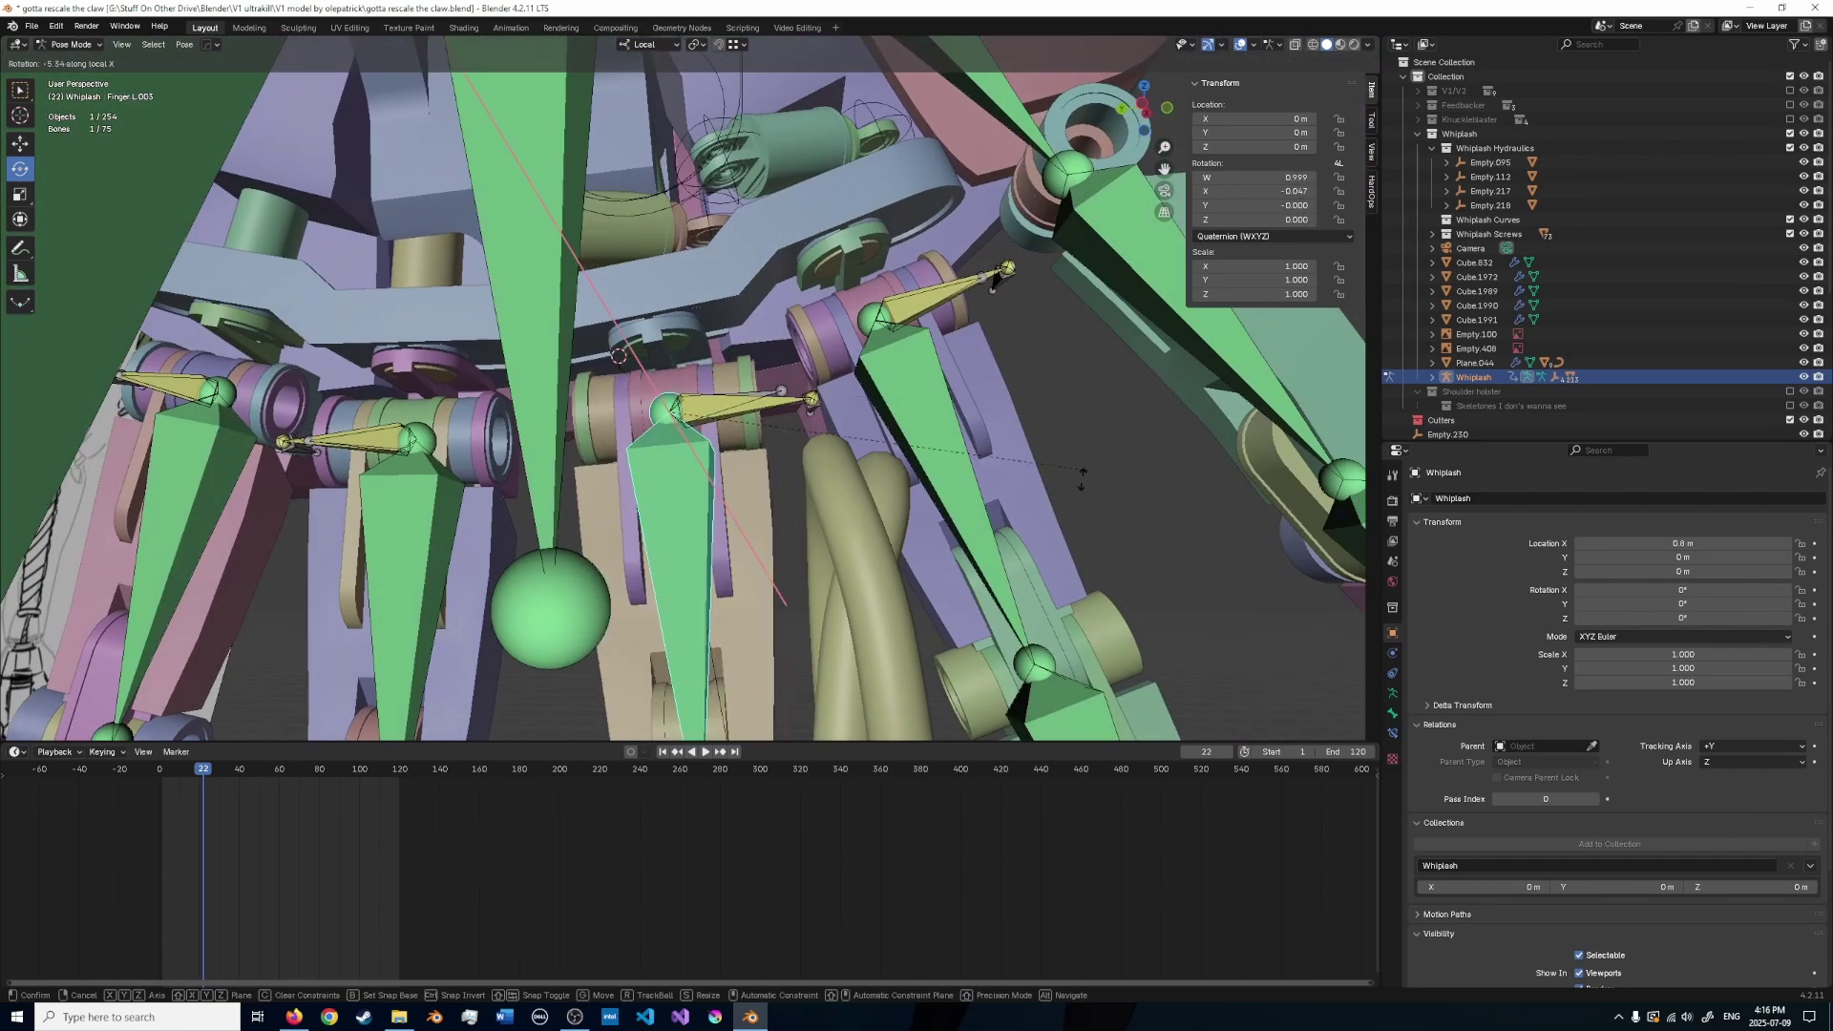
right_click(999, 432)
- Test rotating bone Finger.L about its local Y axis to check the knuckle block's movement
middle_click_drag(998, 432, 1015, 349)
left_click(897, 414)
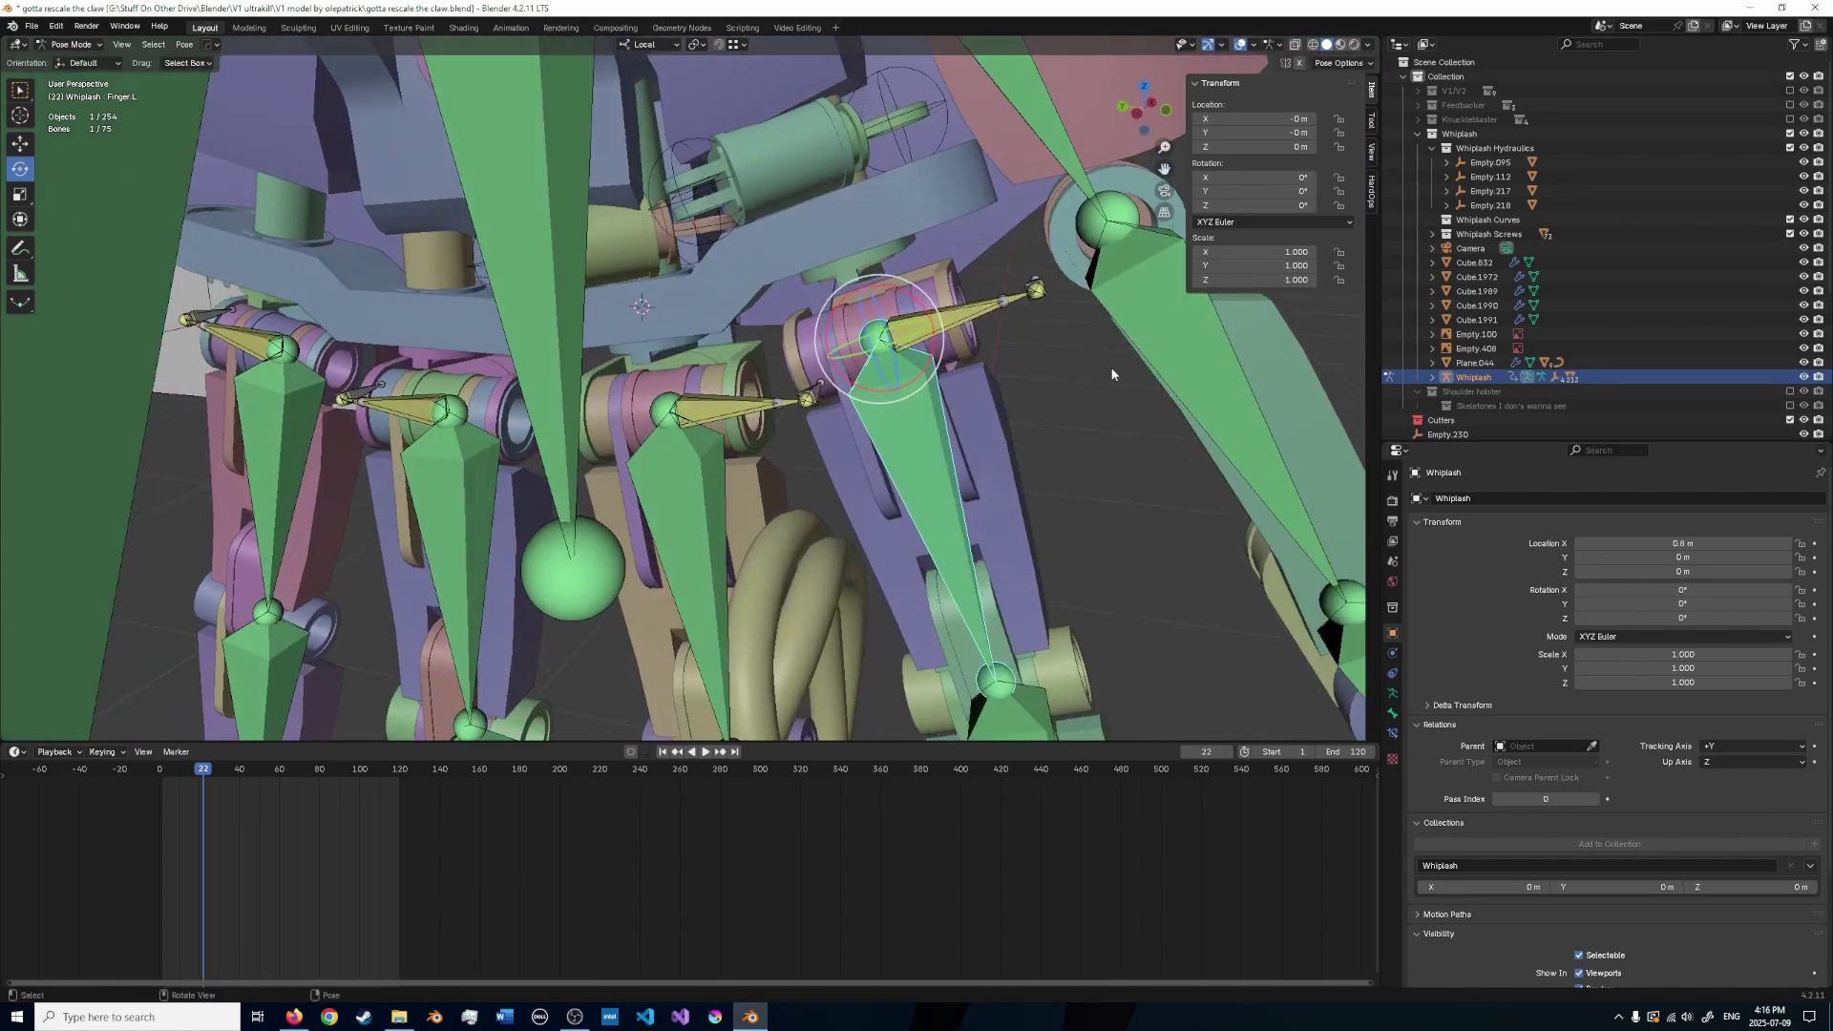
key("r")
key("y")
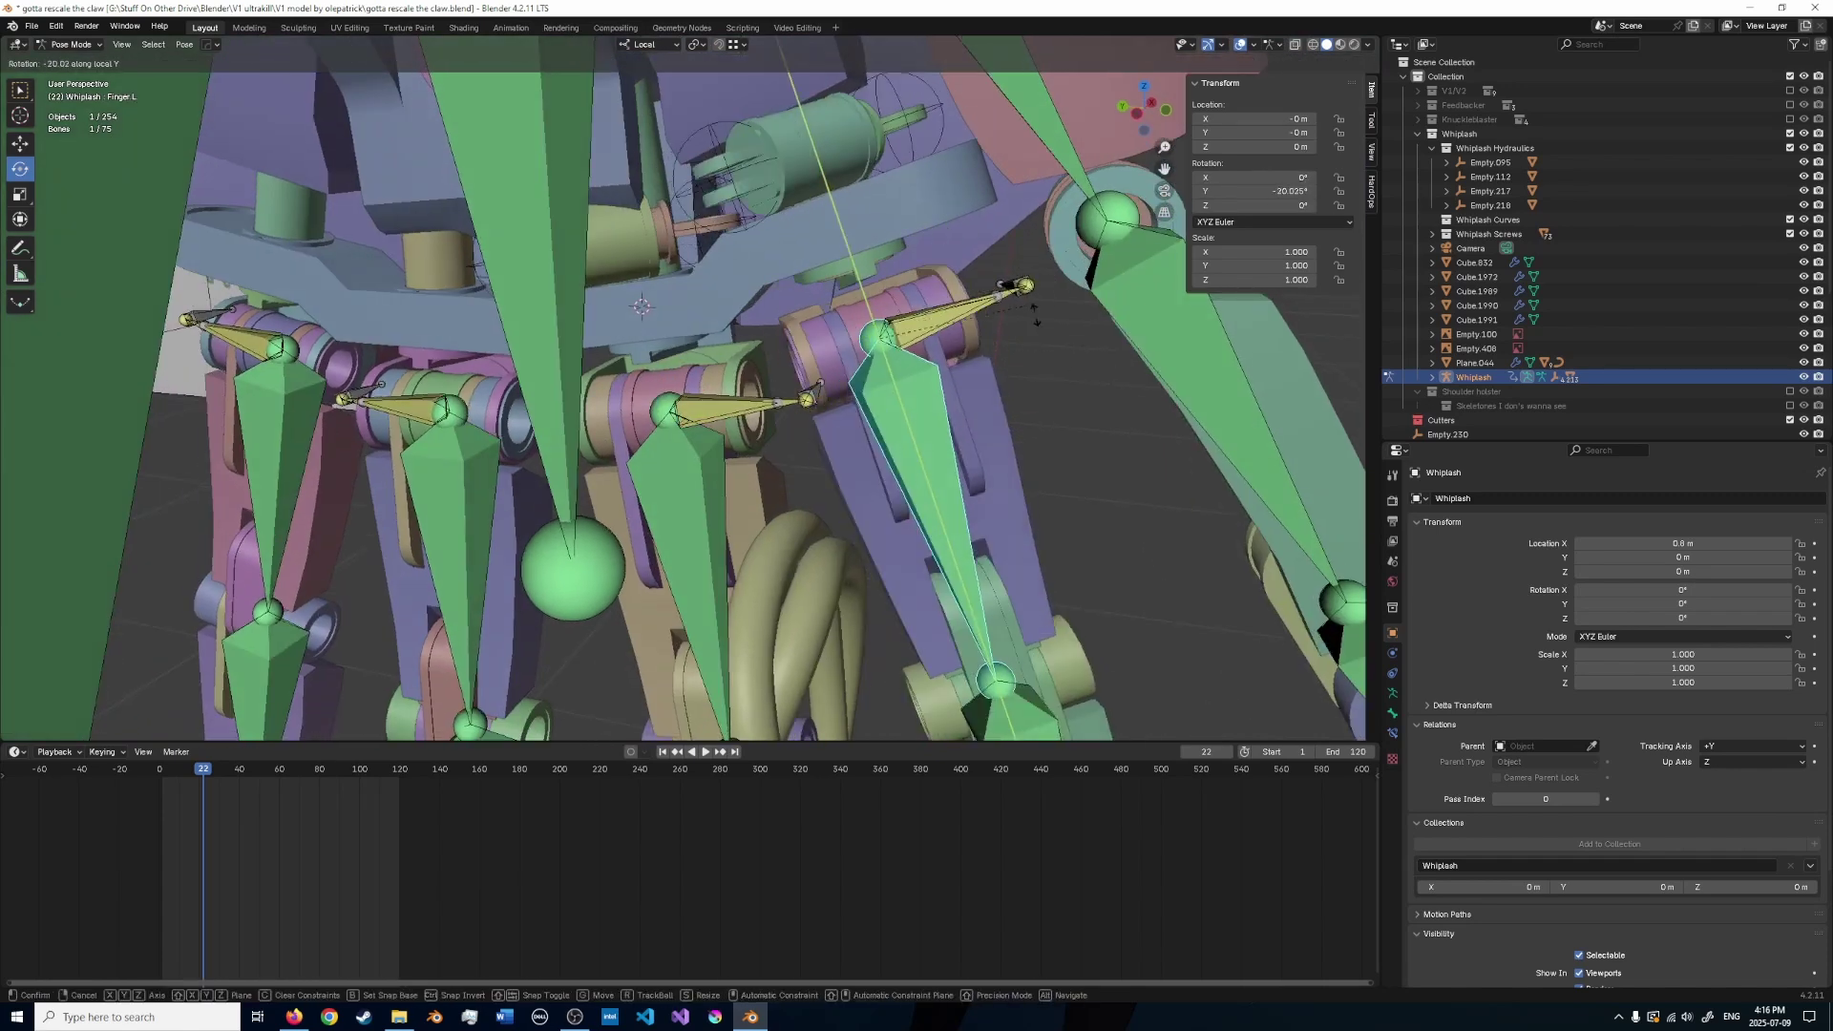
right_click(1035, 315)
- Return the Whiplash armature to Object Mode and select the knuckle parts around bone Finger.L to inspect the joint
scroll(1001, 344, "down", 4)
left_click(999, 341)
key("ctrl+Tab")
middle_click_drag(974, 334, 894, 356)
scroll(979, 346, "up", 4)
left_click(835, 277)
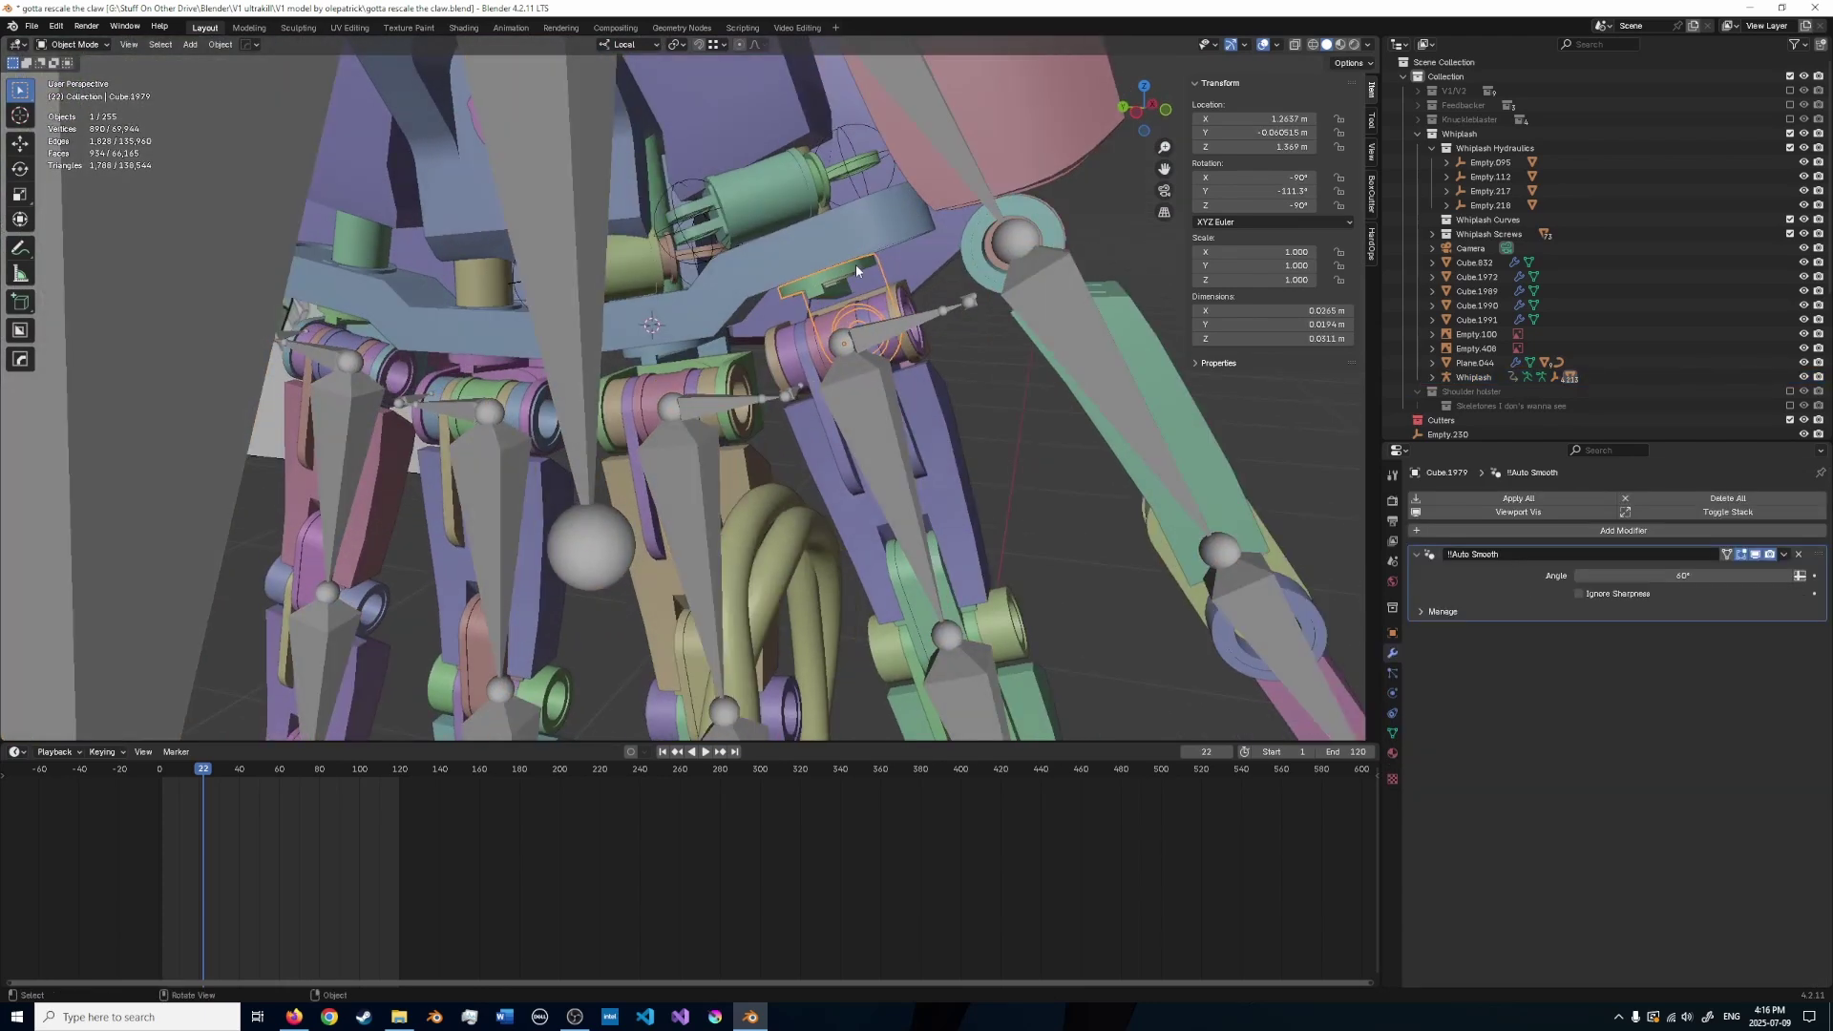
left_click(844, 227)
left_click(903, 351)
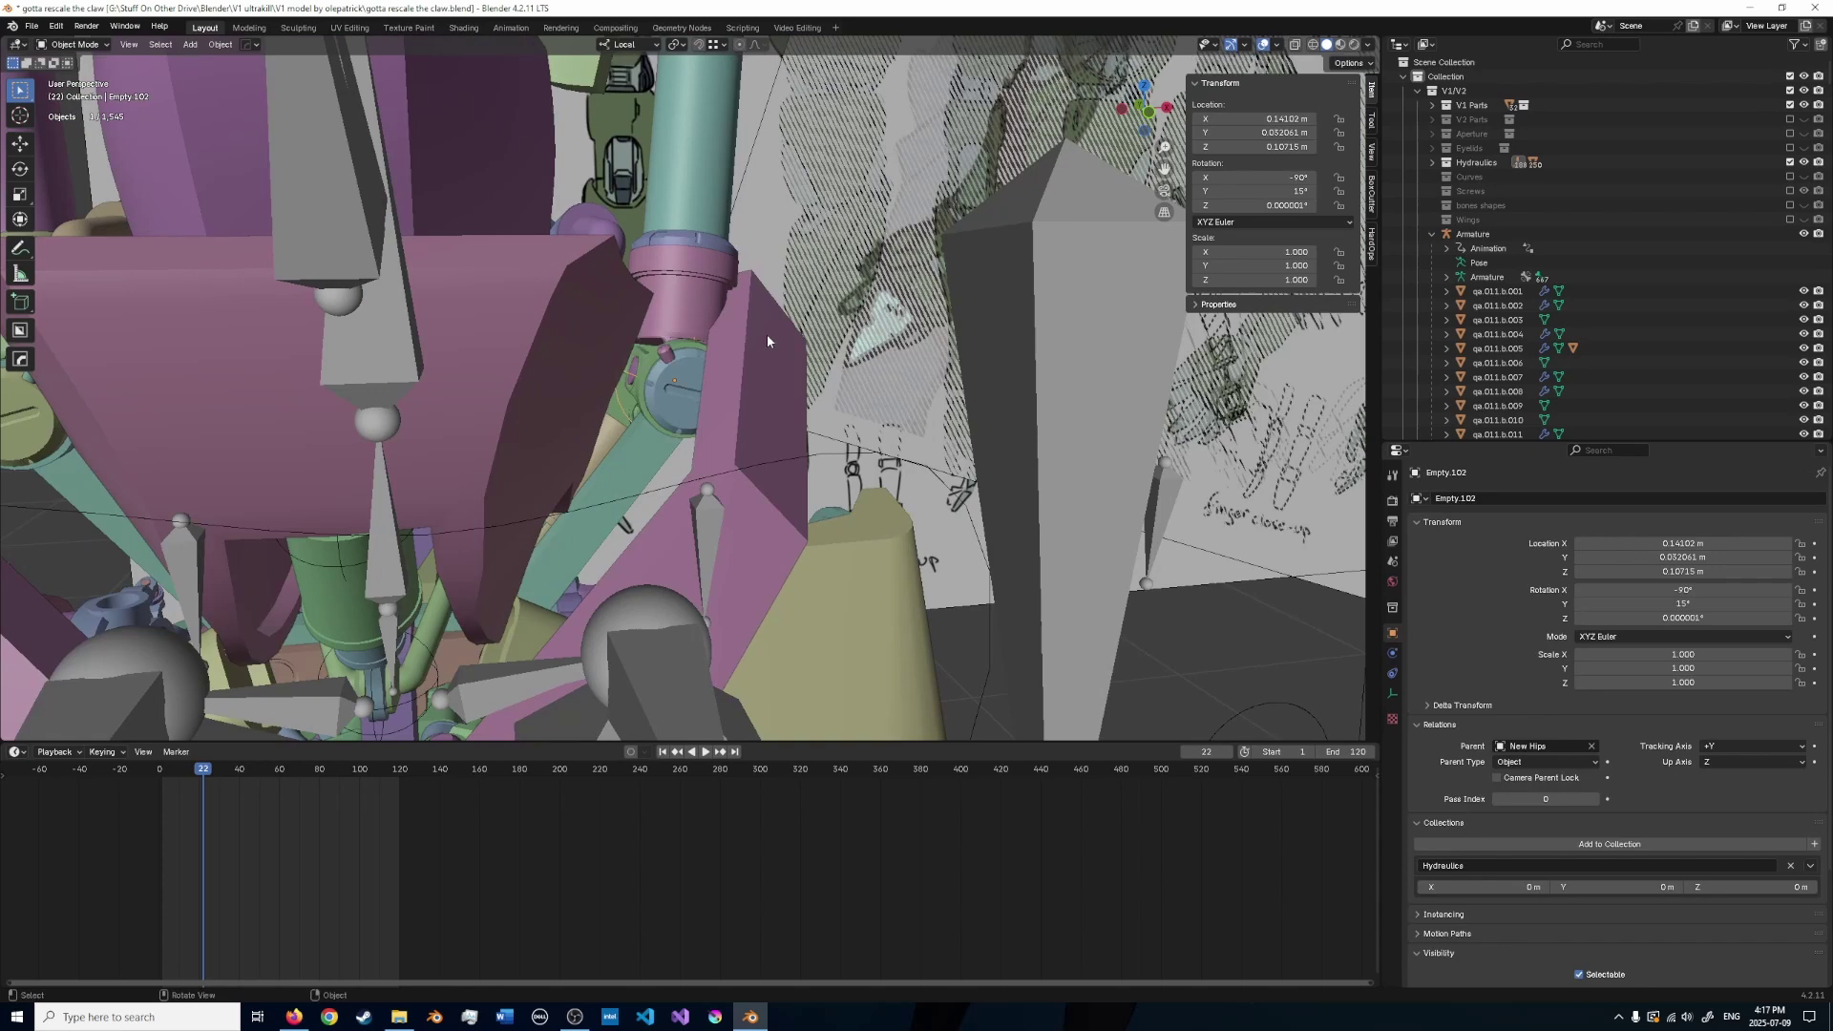
- Save the file and duplicate V1's waist hydraulic assembly, moving the copy about -0.18 m in X, -0.58 m in Y and -0.05 m in Z
scroll(766, 334, "down", 3)
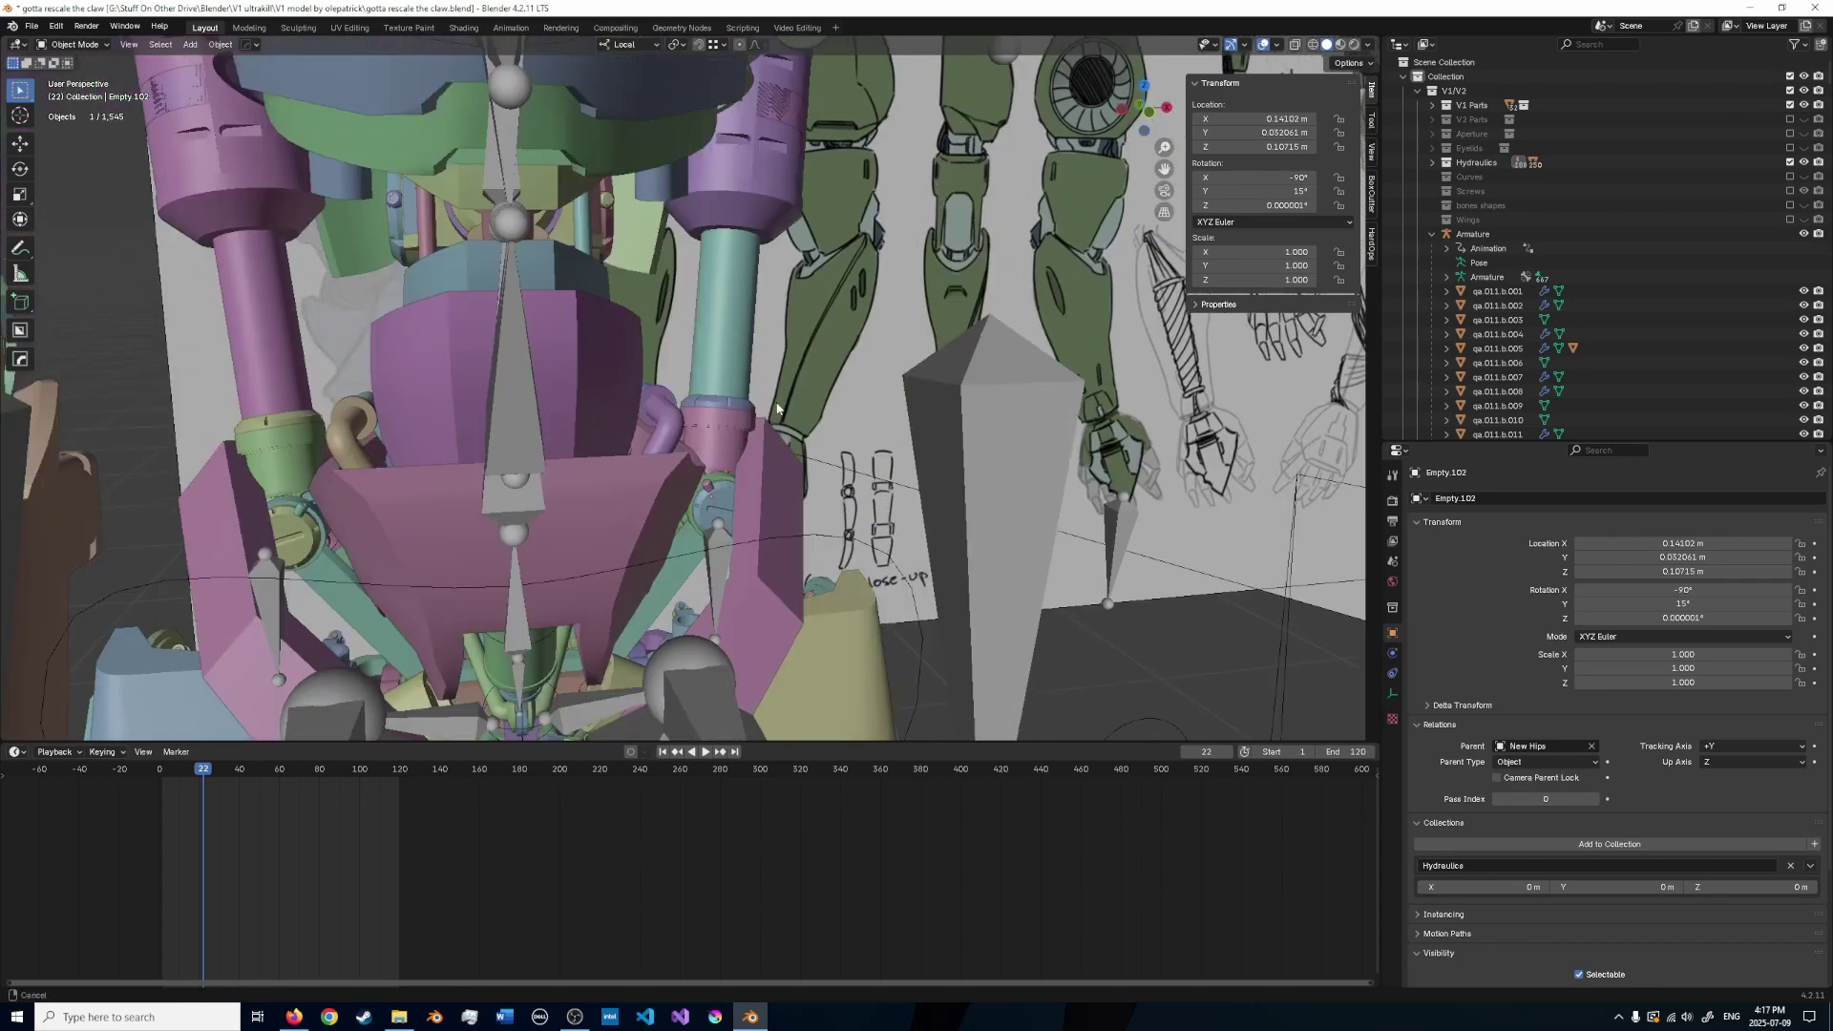
scroll(799, 313, "up", 4)
middle_click_drag(799, 314, 734, 401)
scroll(733, 401, "down", 3)
key("ctrl+s")
key("shift+d")
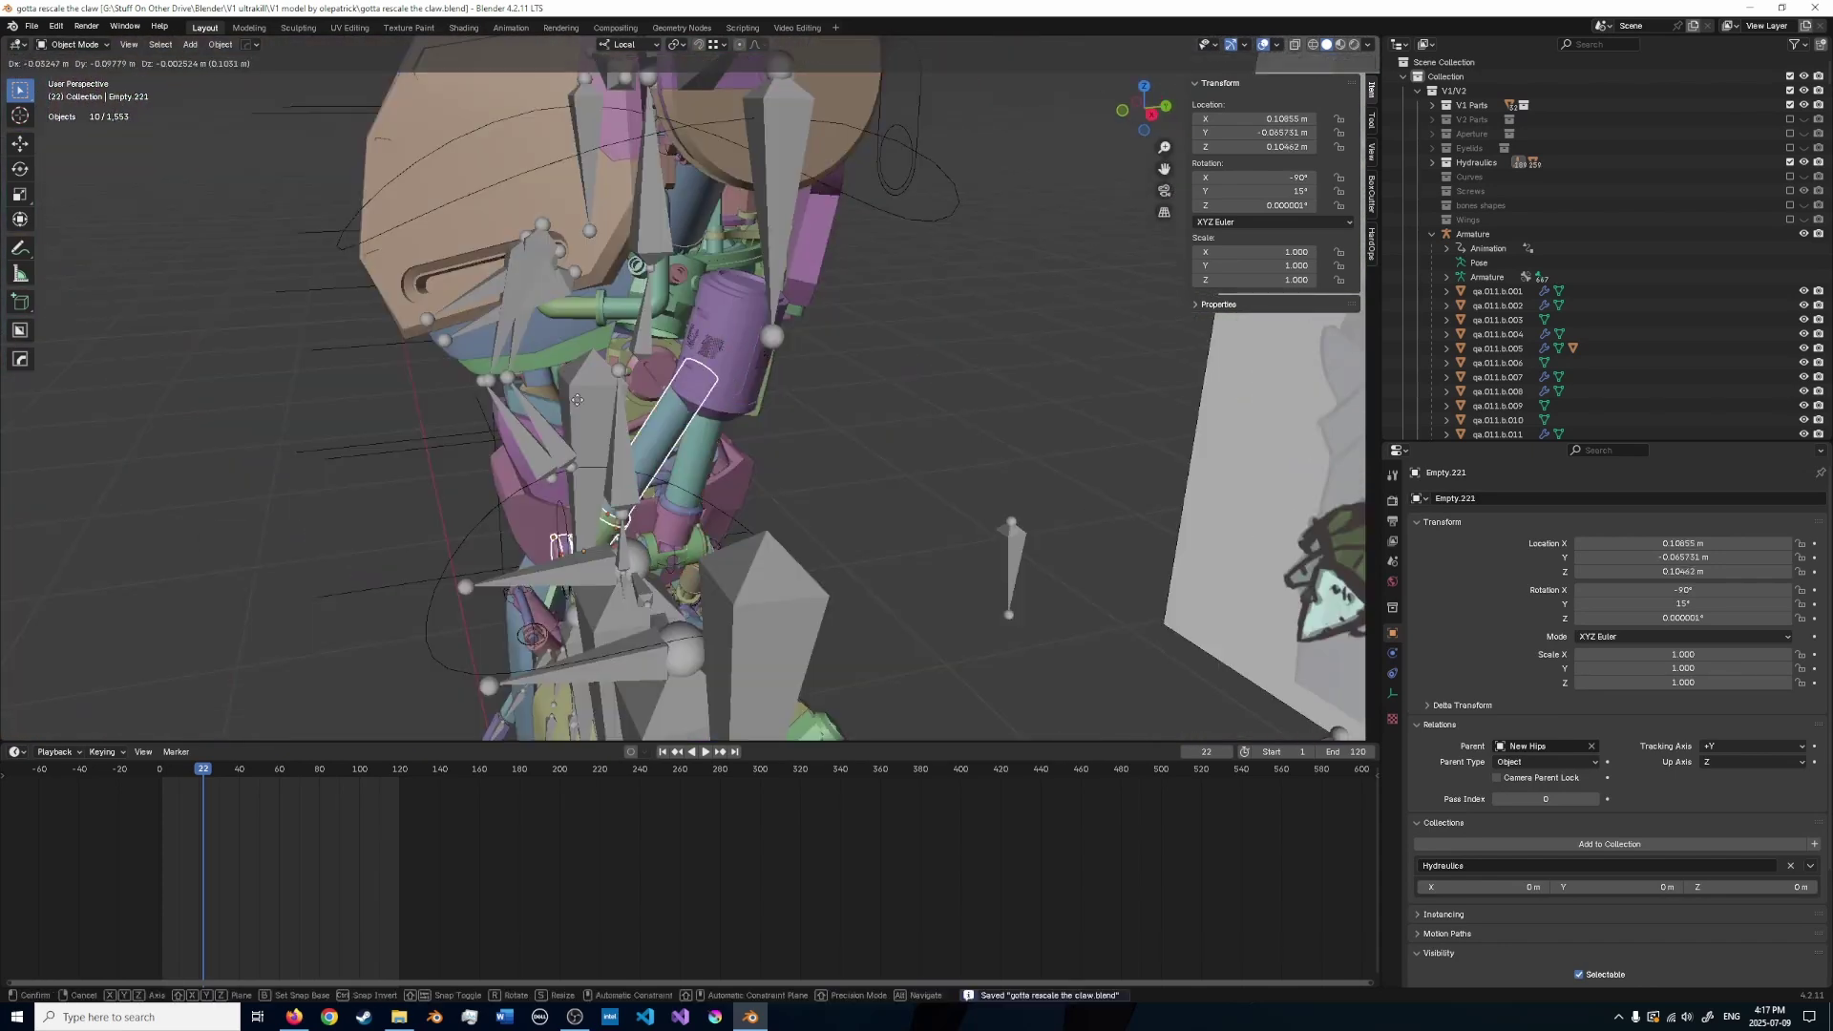
left_click(242, 446)
- Move the duplicated hydraulic assembly Empty.221 into the Whiplash Hydraulics collection
middle_click_drag(242, 446, 406, 306, "shift")
scroll(1502, 245, "down", 20)
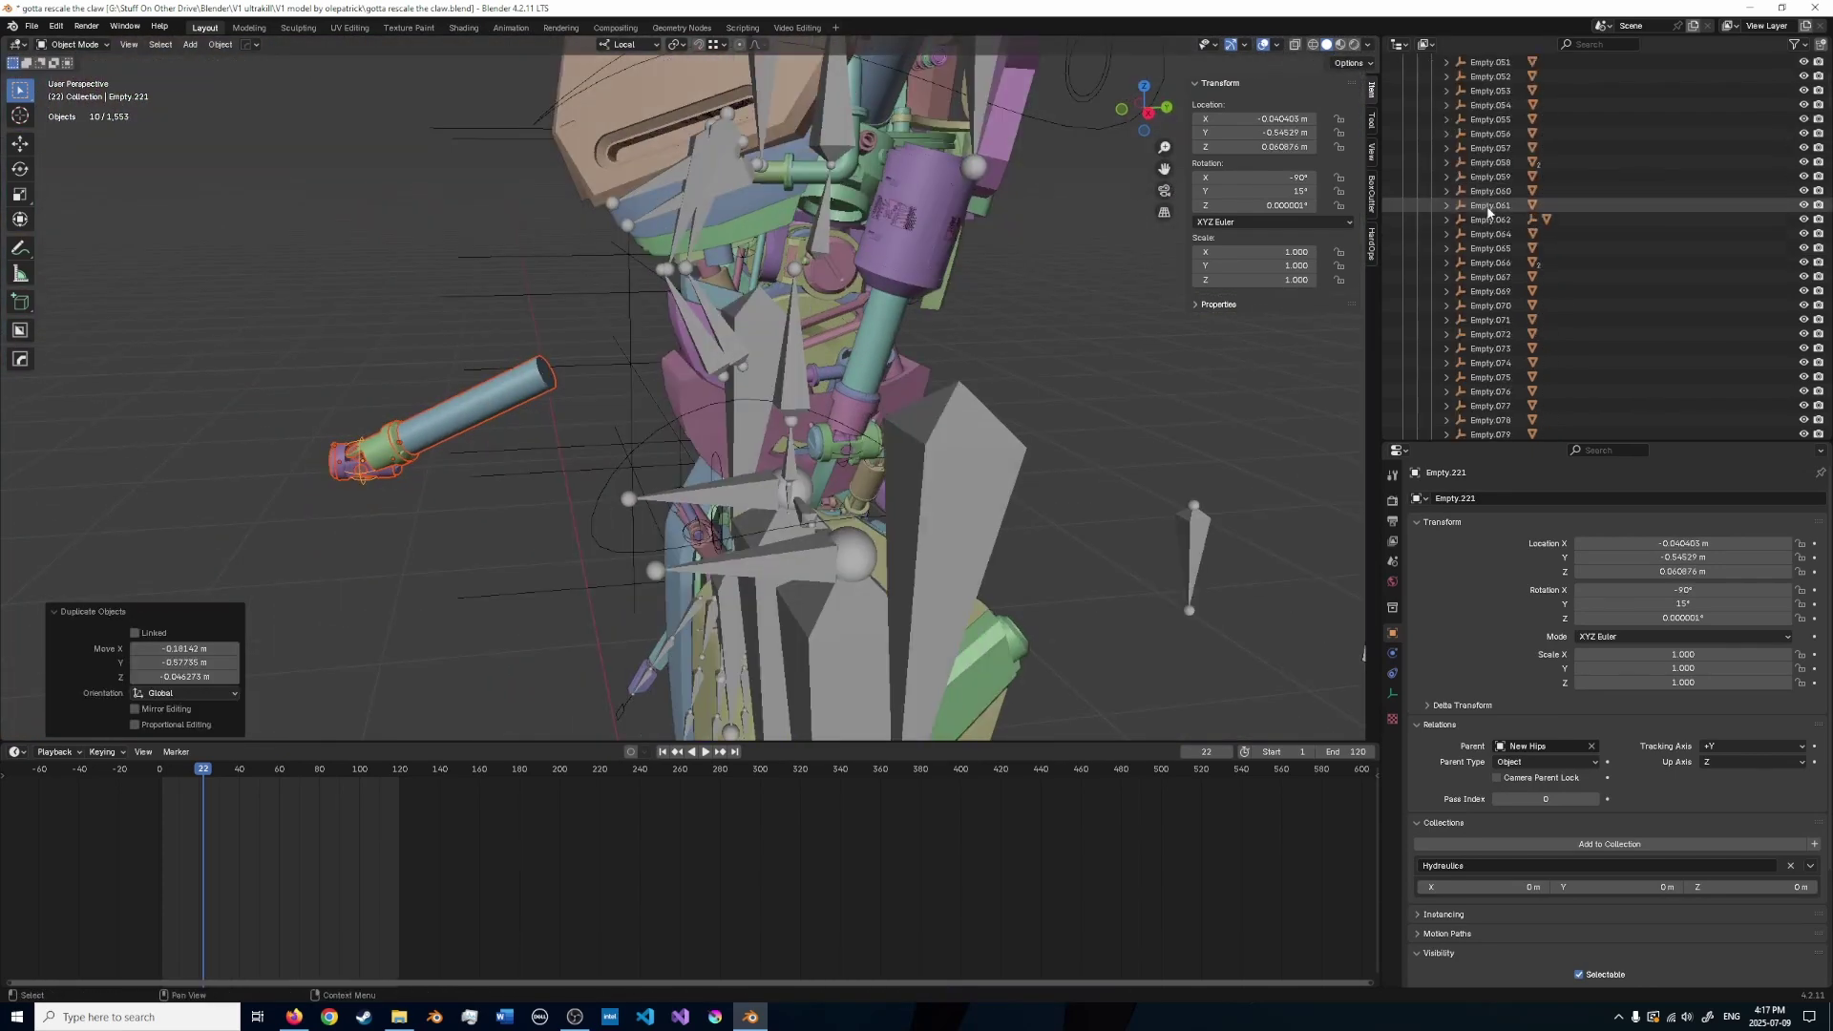
scroll(1493, 210, "down", 10)
left_click(1485, 148)
left_click_drag(1485, 148, 1502, 96)
scroll(1558, 203, "down", 10)
scroll(1559, 205, "up", 5)
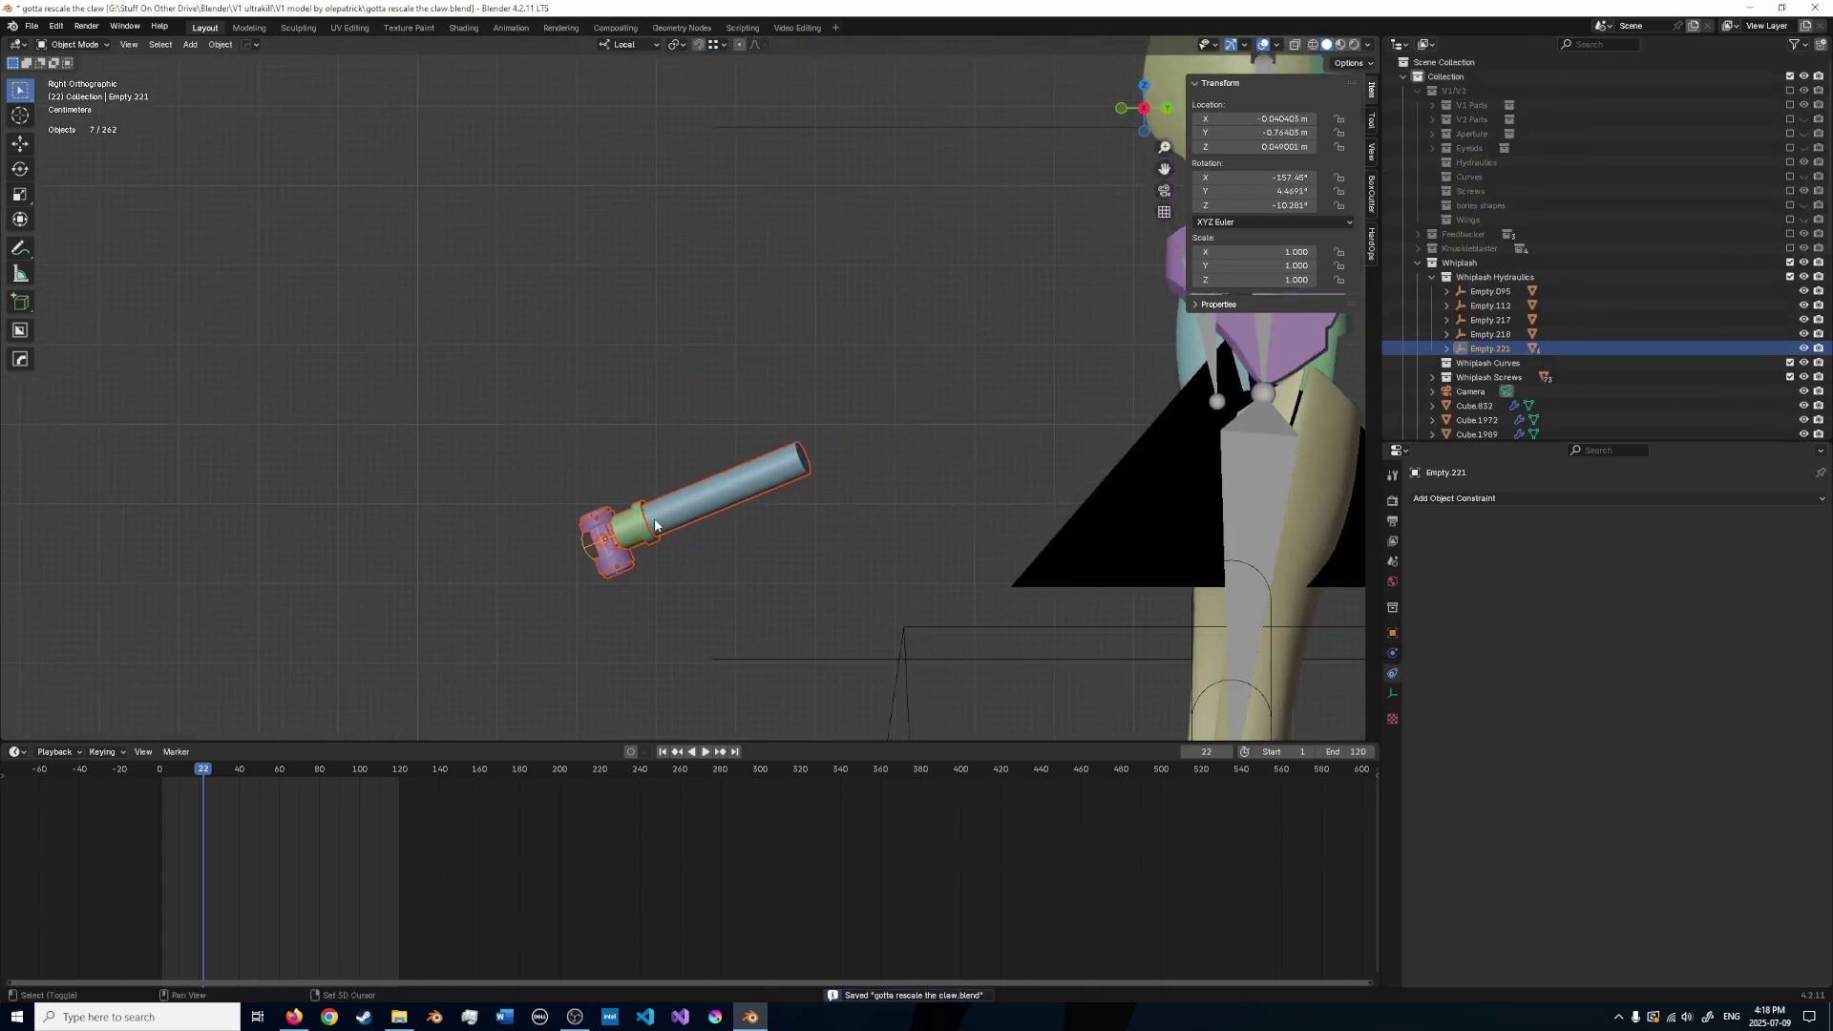
- Duplicate the hydraulic assembly and set the Locked Track target of Cylinder.850 to Empty.221
key("shift+d")
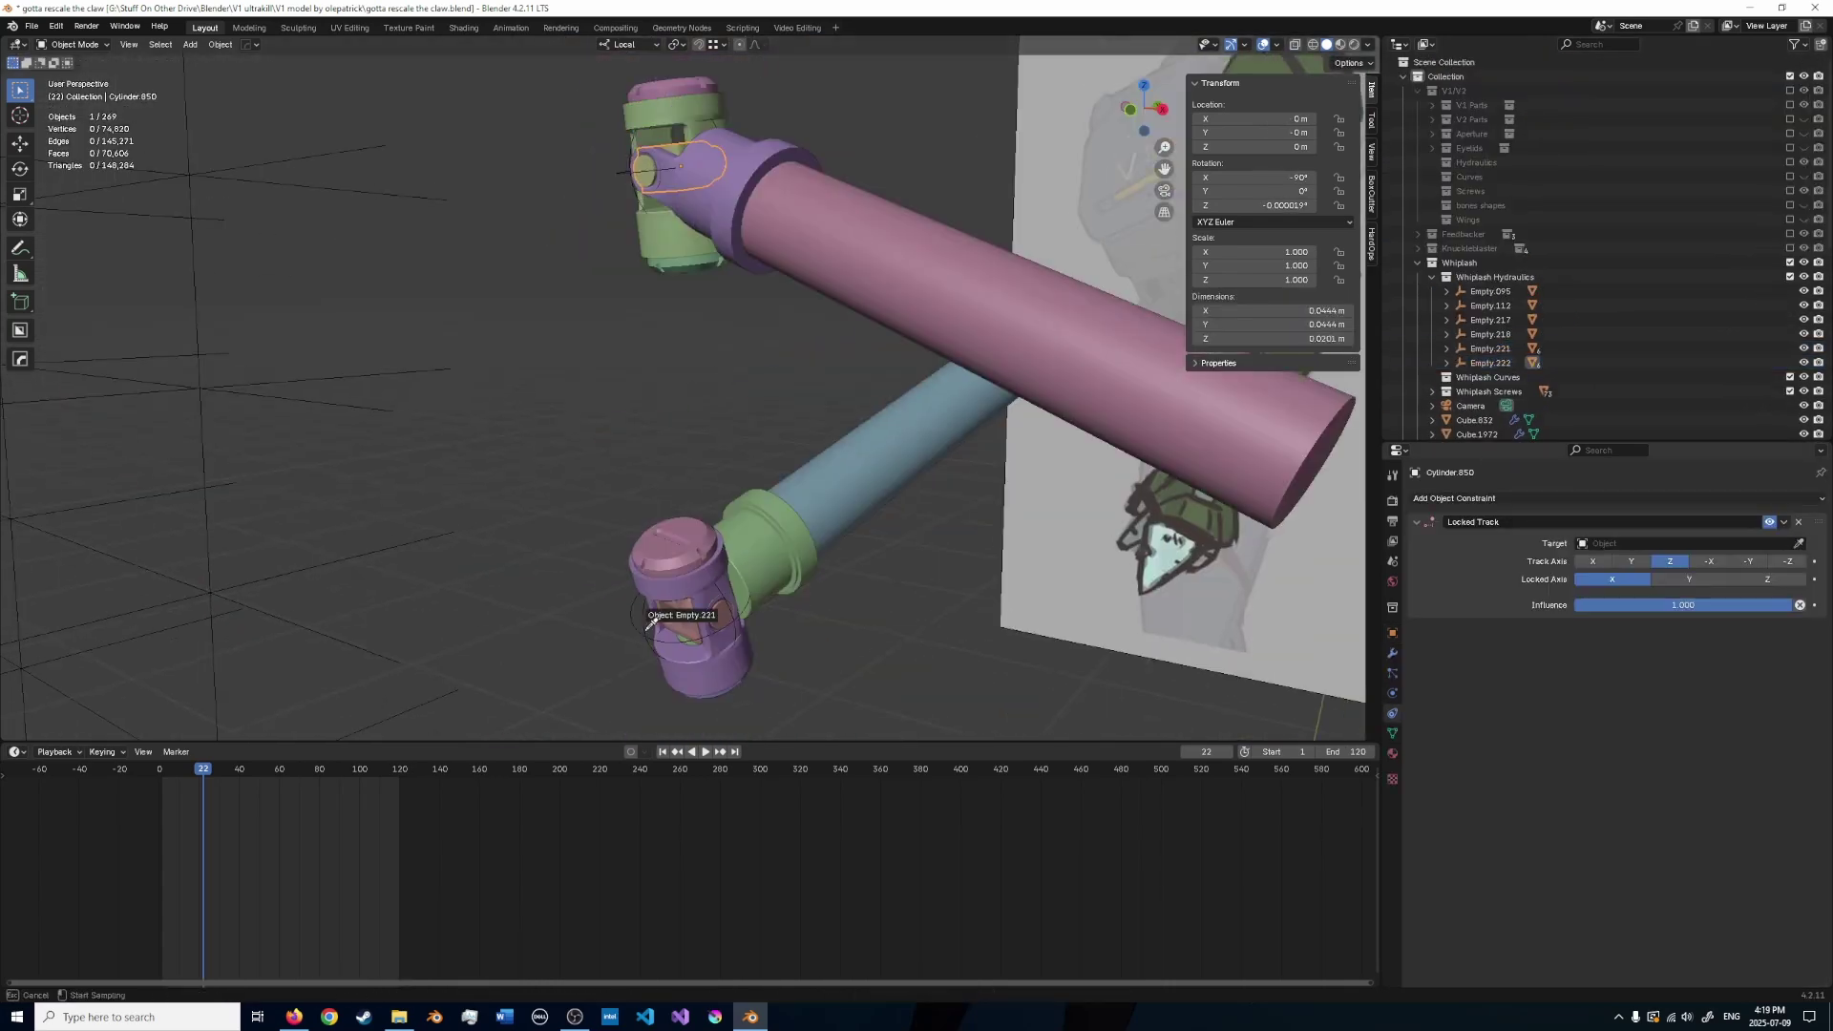
left_click(650, 622)
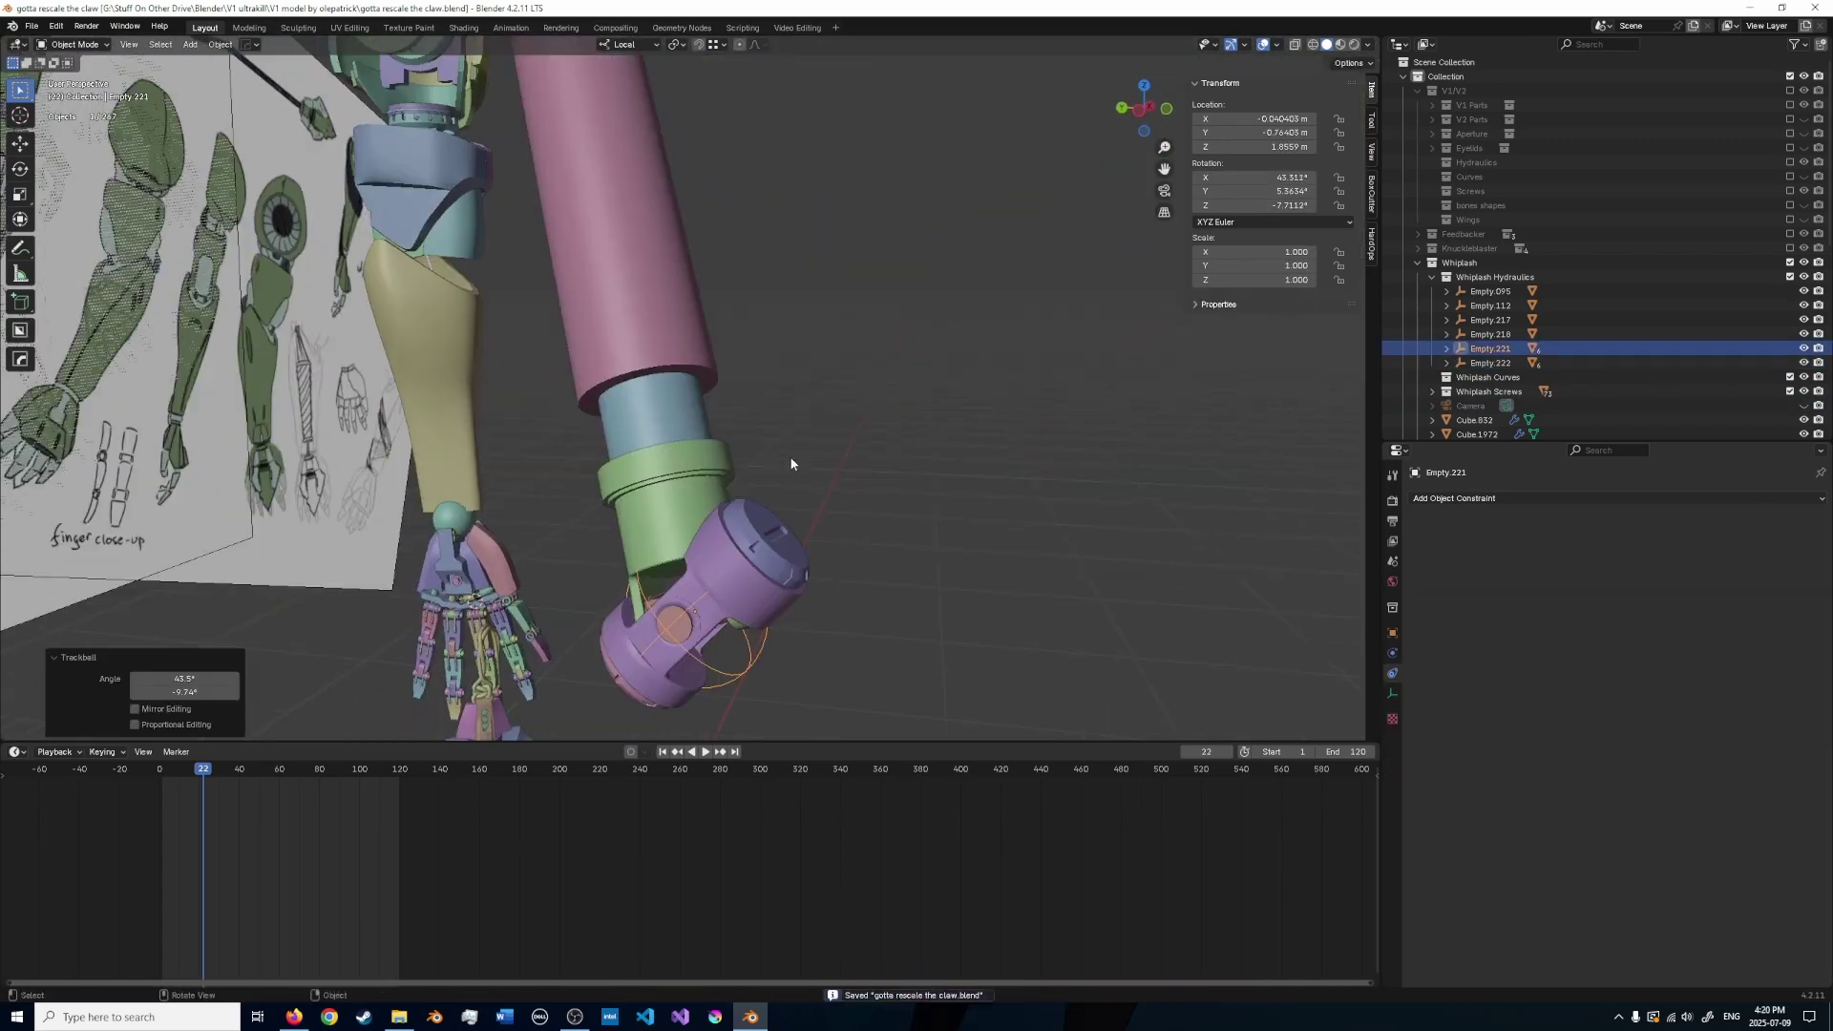
- Test rotating Empty.221 freely and about its local Y and X axes to check how the hydraulic joint pivots
key("r")
key("y")
right_click(750, 530)
middle_click_drag(745, 535, 827, 429, "shift")
scroll(827, 430, "up", 6)
key("r")
right_click(869, 523)
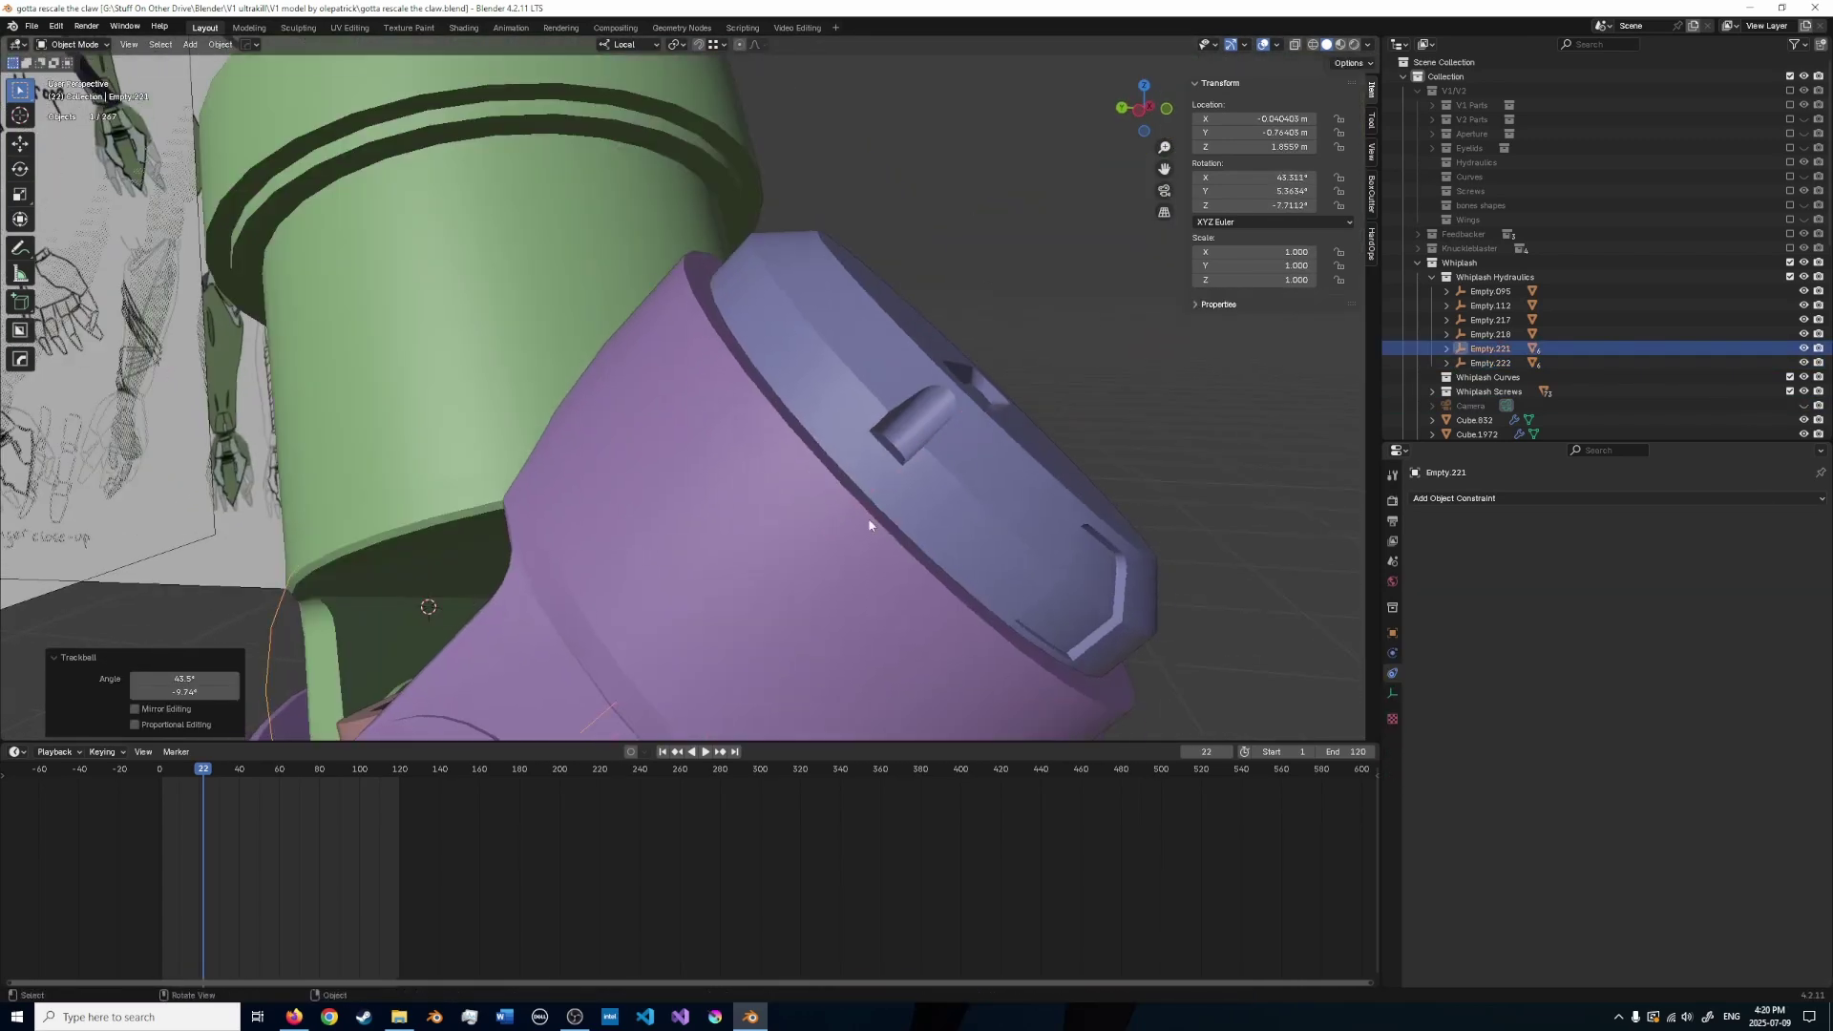
scroll(869, 525, "down", 6)
key("r")
key("x")
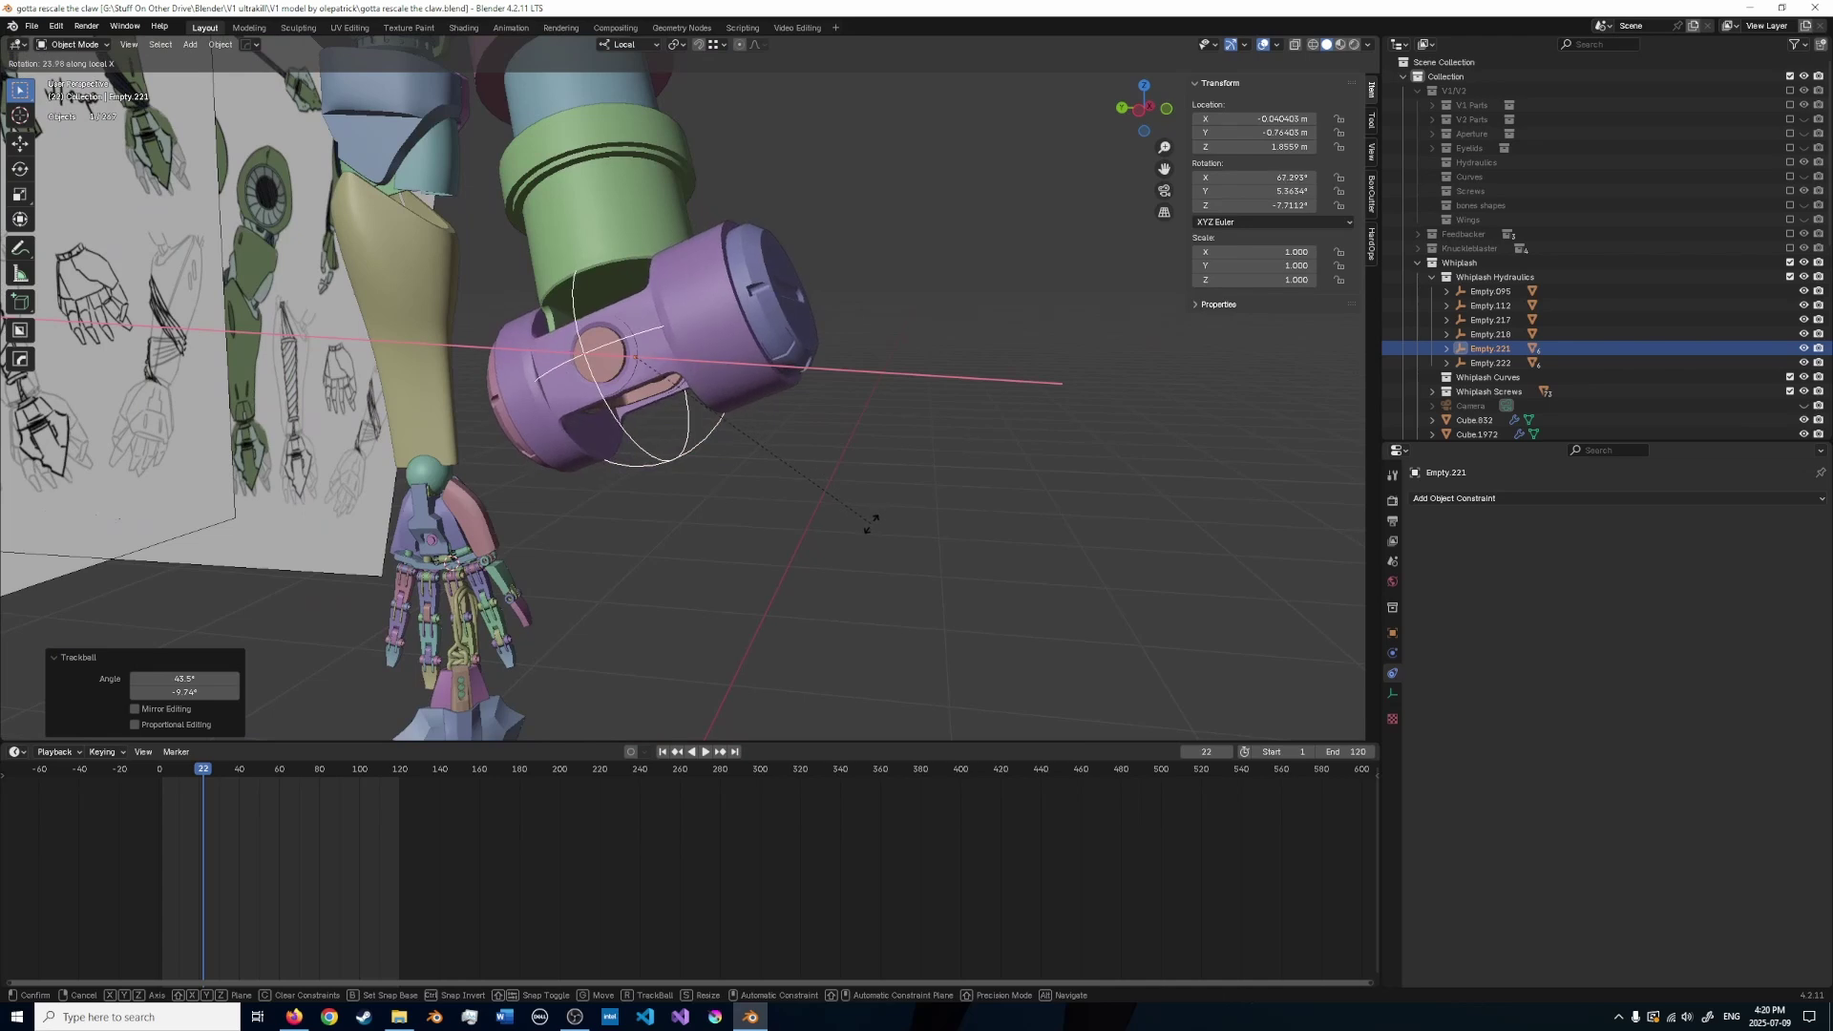
key("Escape")
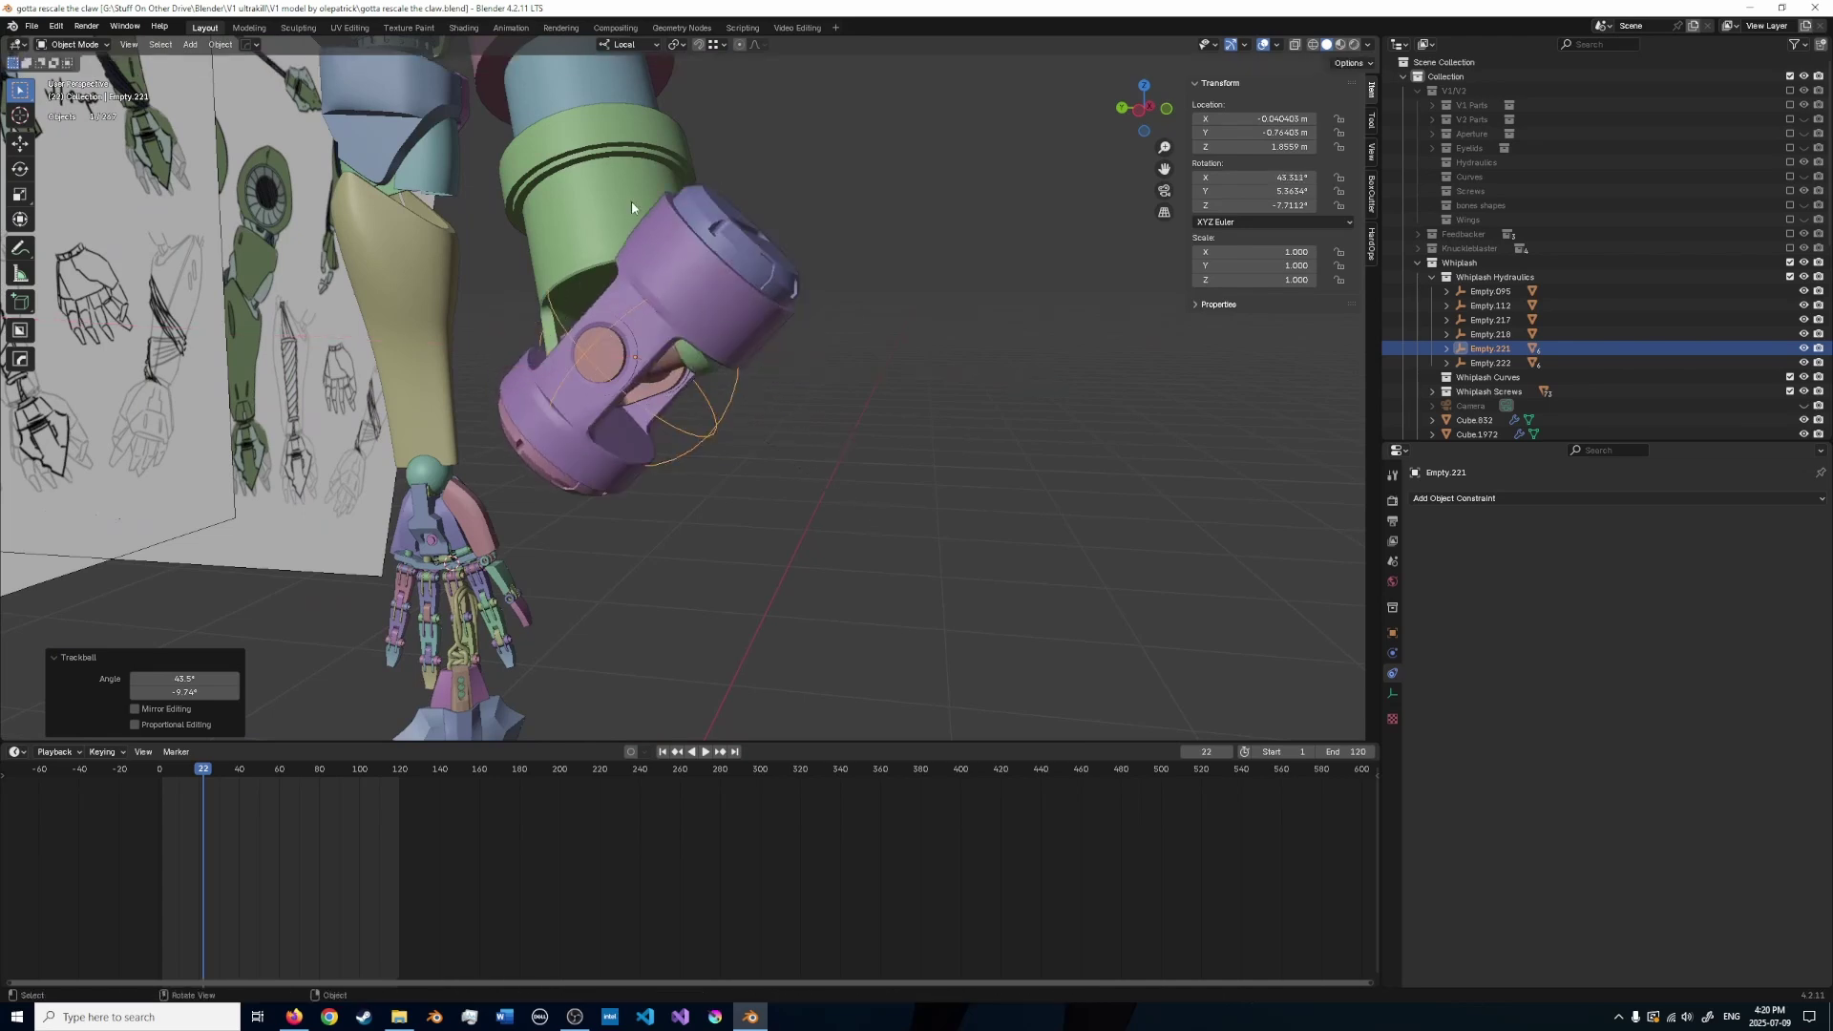
middle_click_drag(771, 366, 808, 334)
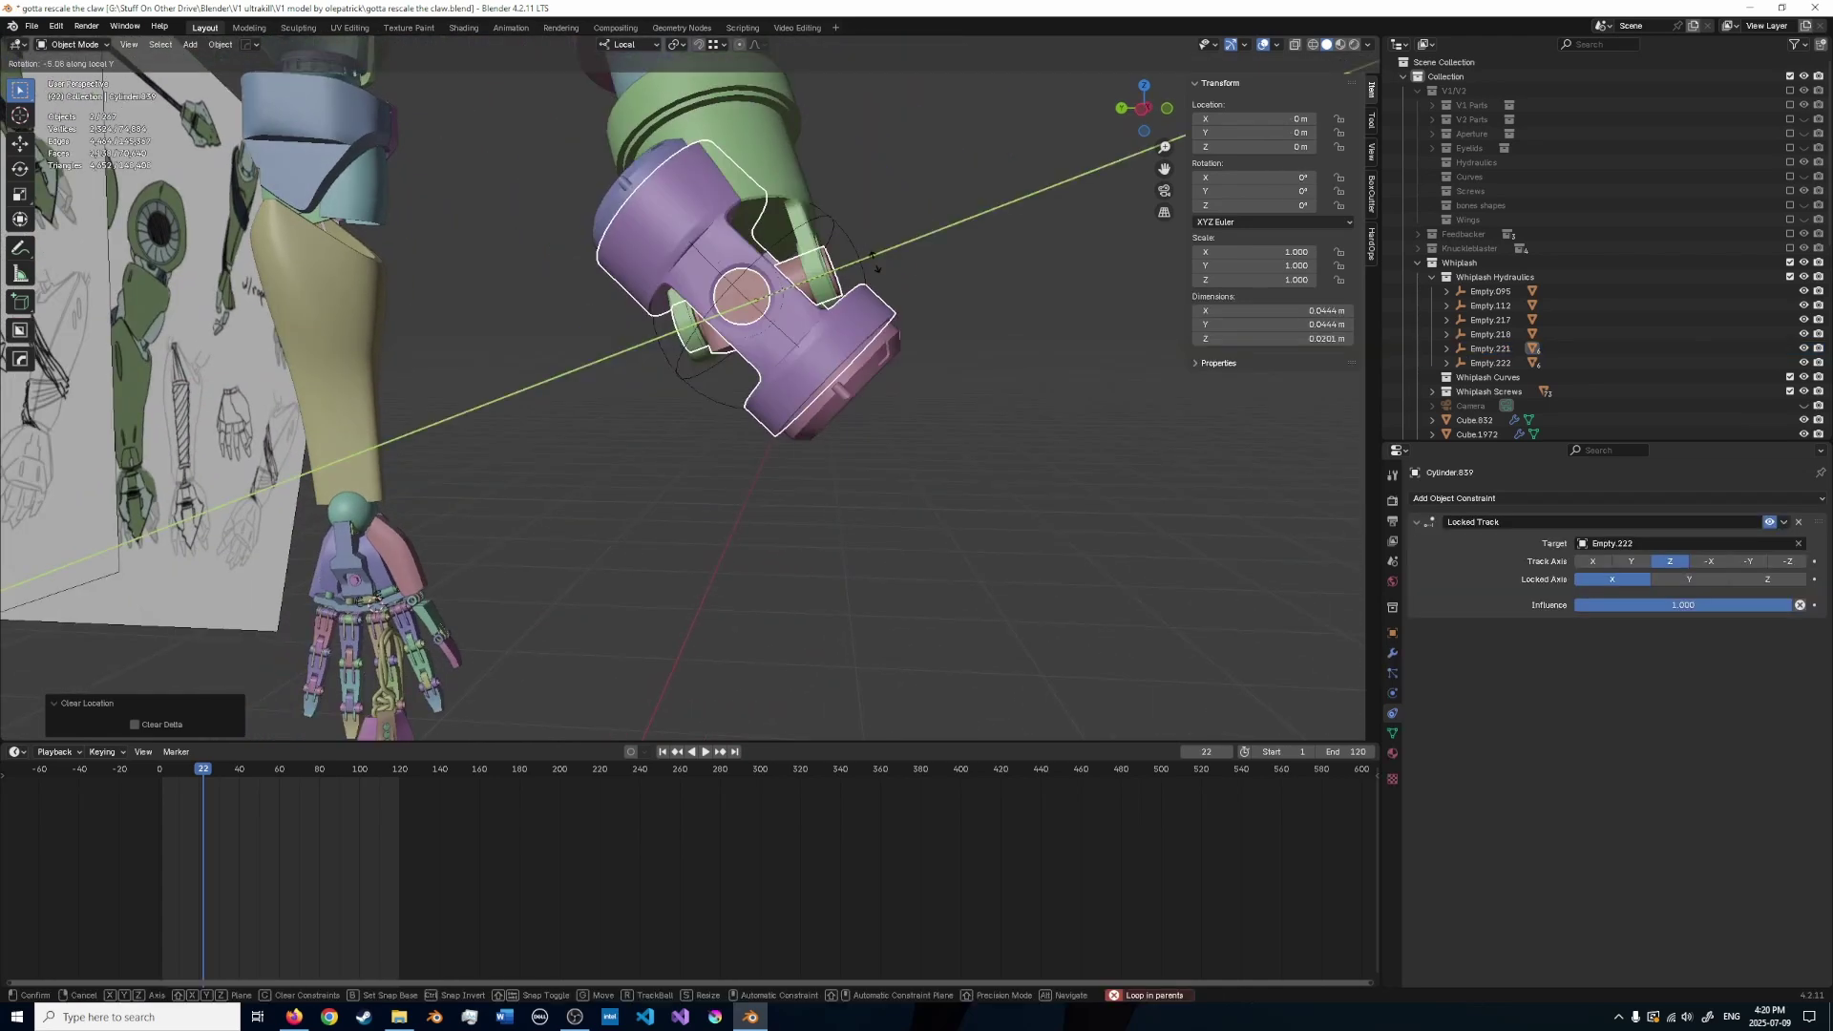
- Cancel the rotation and move of Cylinder.859 and undo the recent changes to the Empty.221 joint
right_click(869, 327)
key("g")
right_click(722, 419)
key("ctrl+z")
key("ctrl+z")
key("ctrl+z")
key("ctrl+z")
key("ctrl+z")
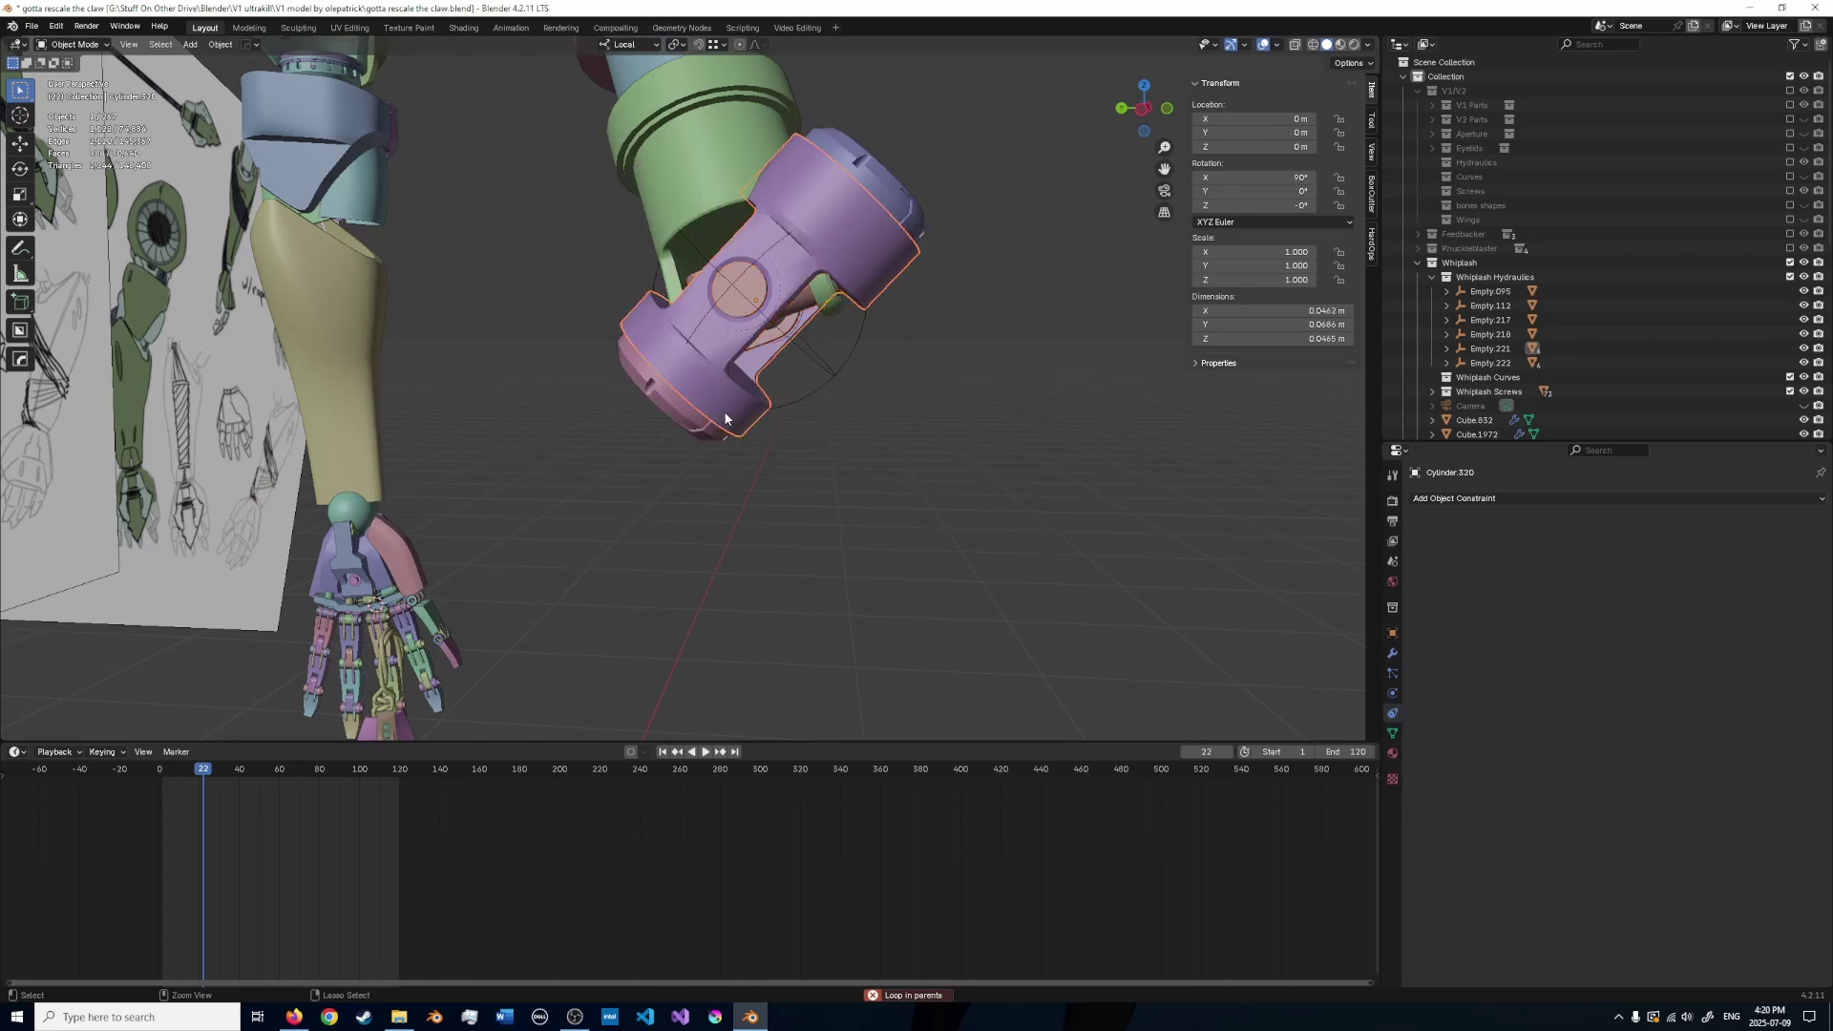
- Rotate the joint housing Cylinder.844 by 90° about its local Z axis
type("r")
type("z")
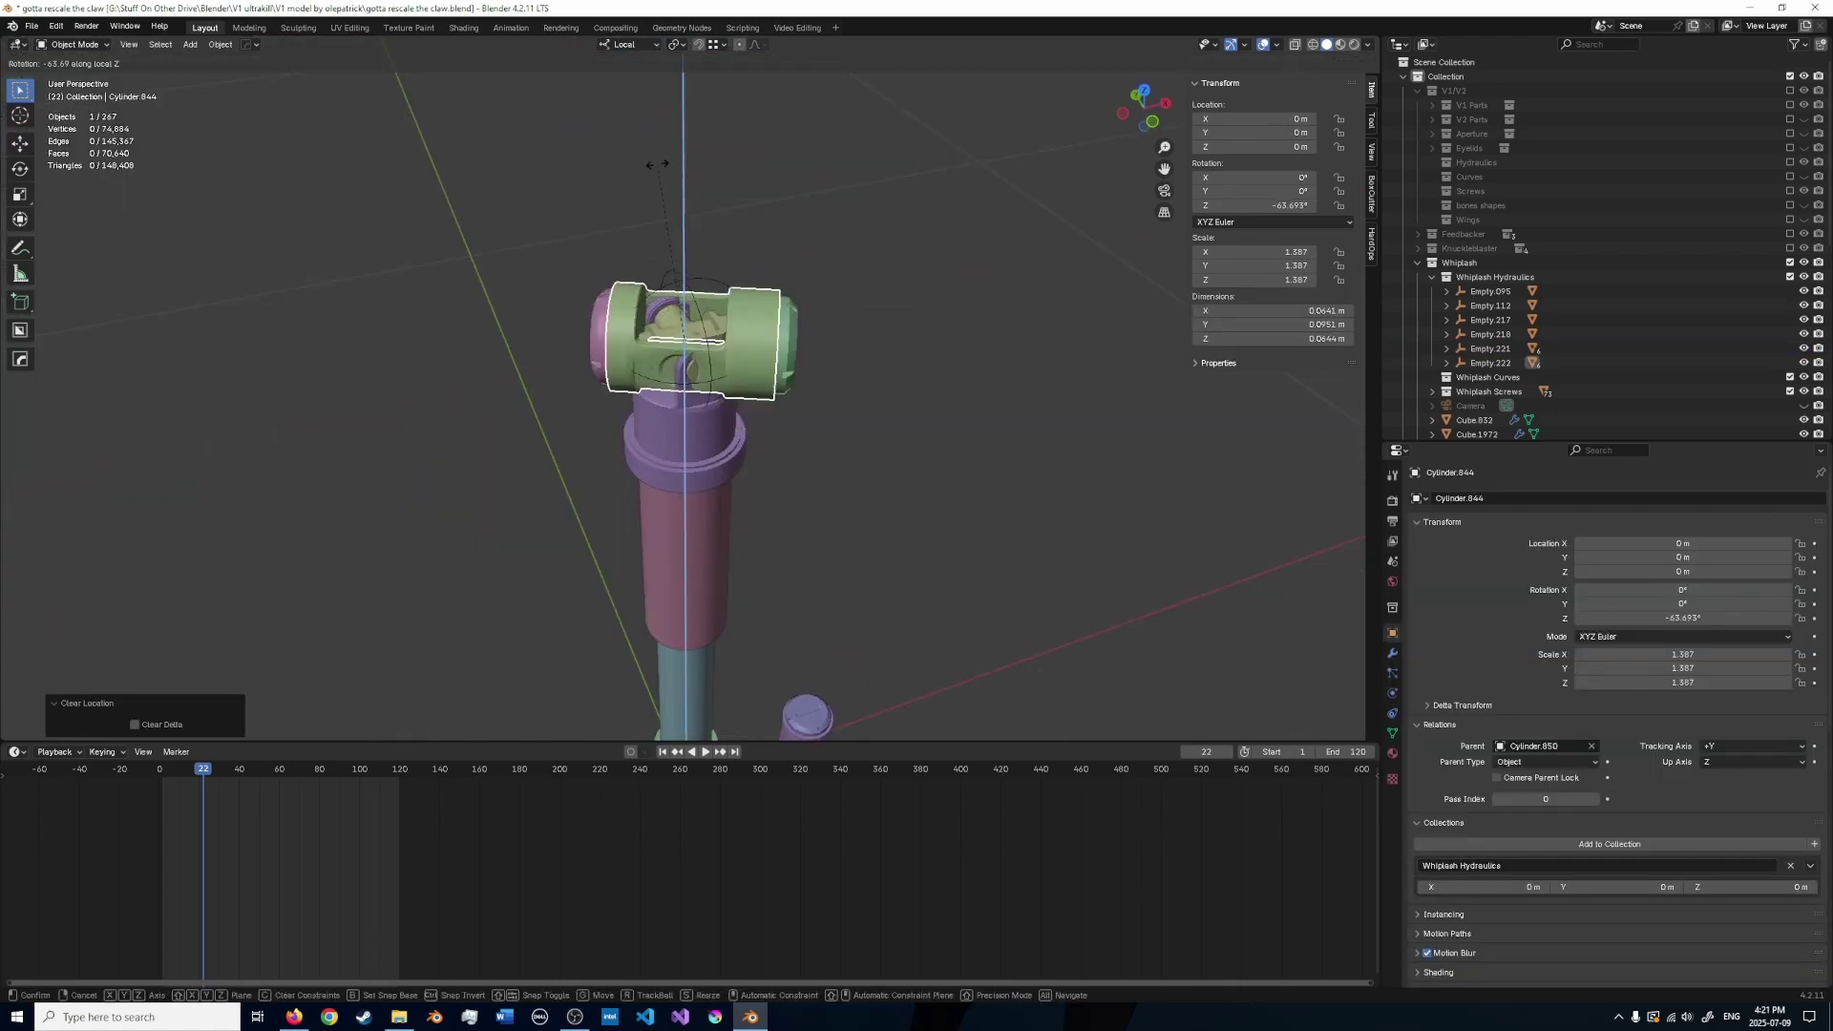
type("90")
left_click(660, 165)
key("z")
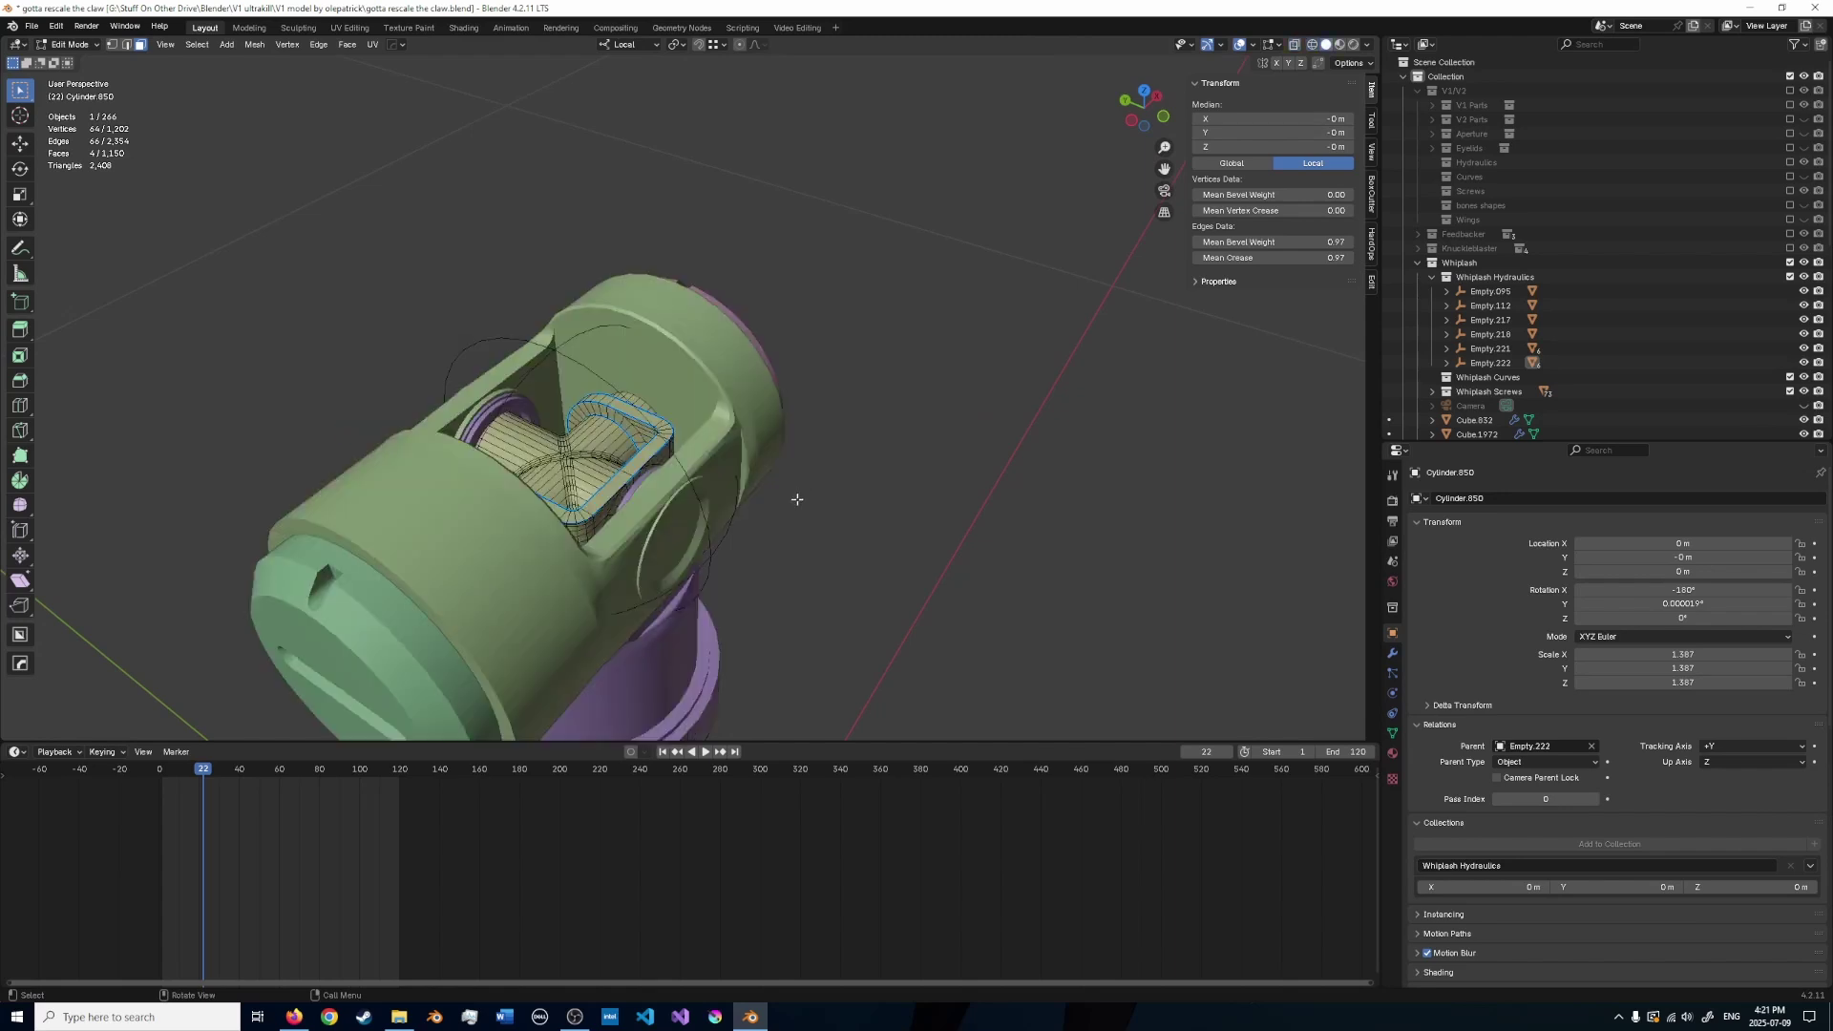
- Test rotating Empty.222 freely to check how the housing parented to the cross piece follows
key("r")
key("r")
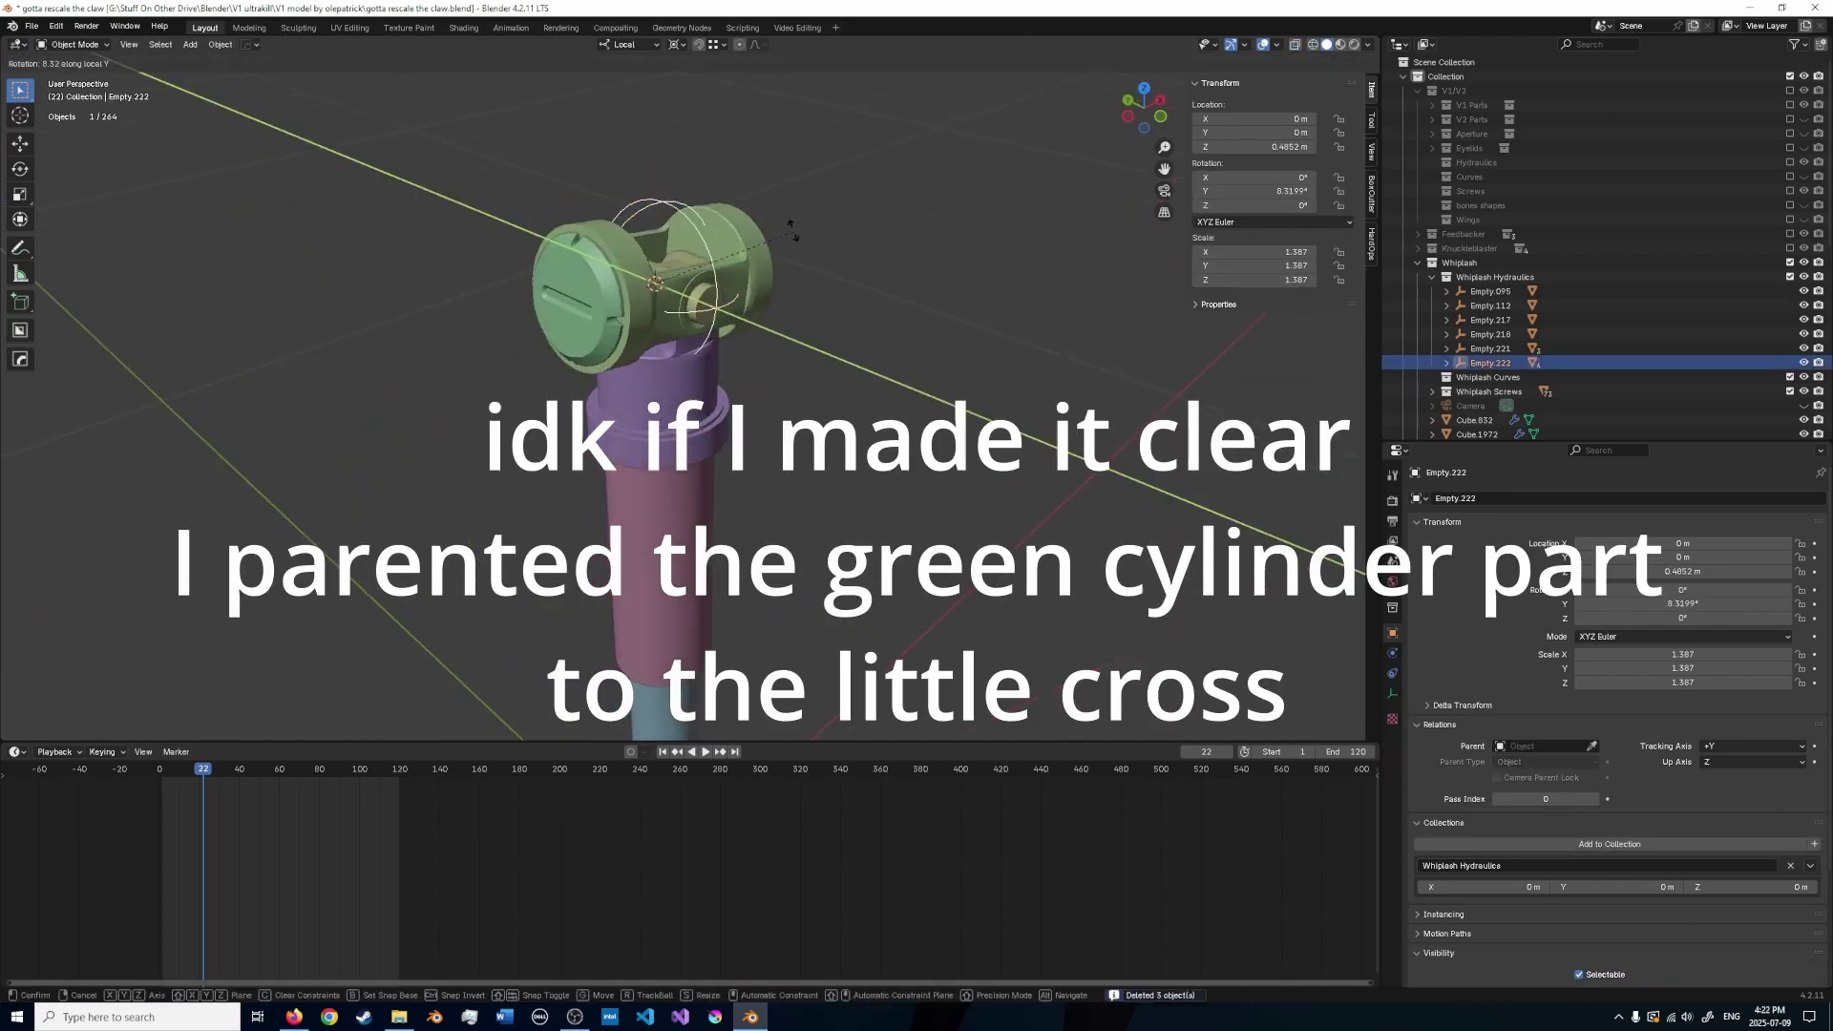
key("r")
key("r")
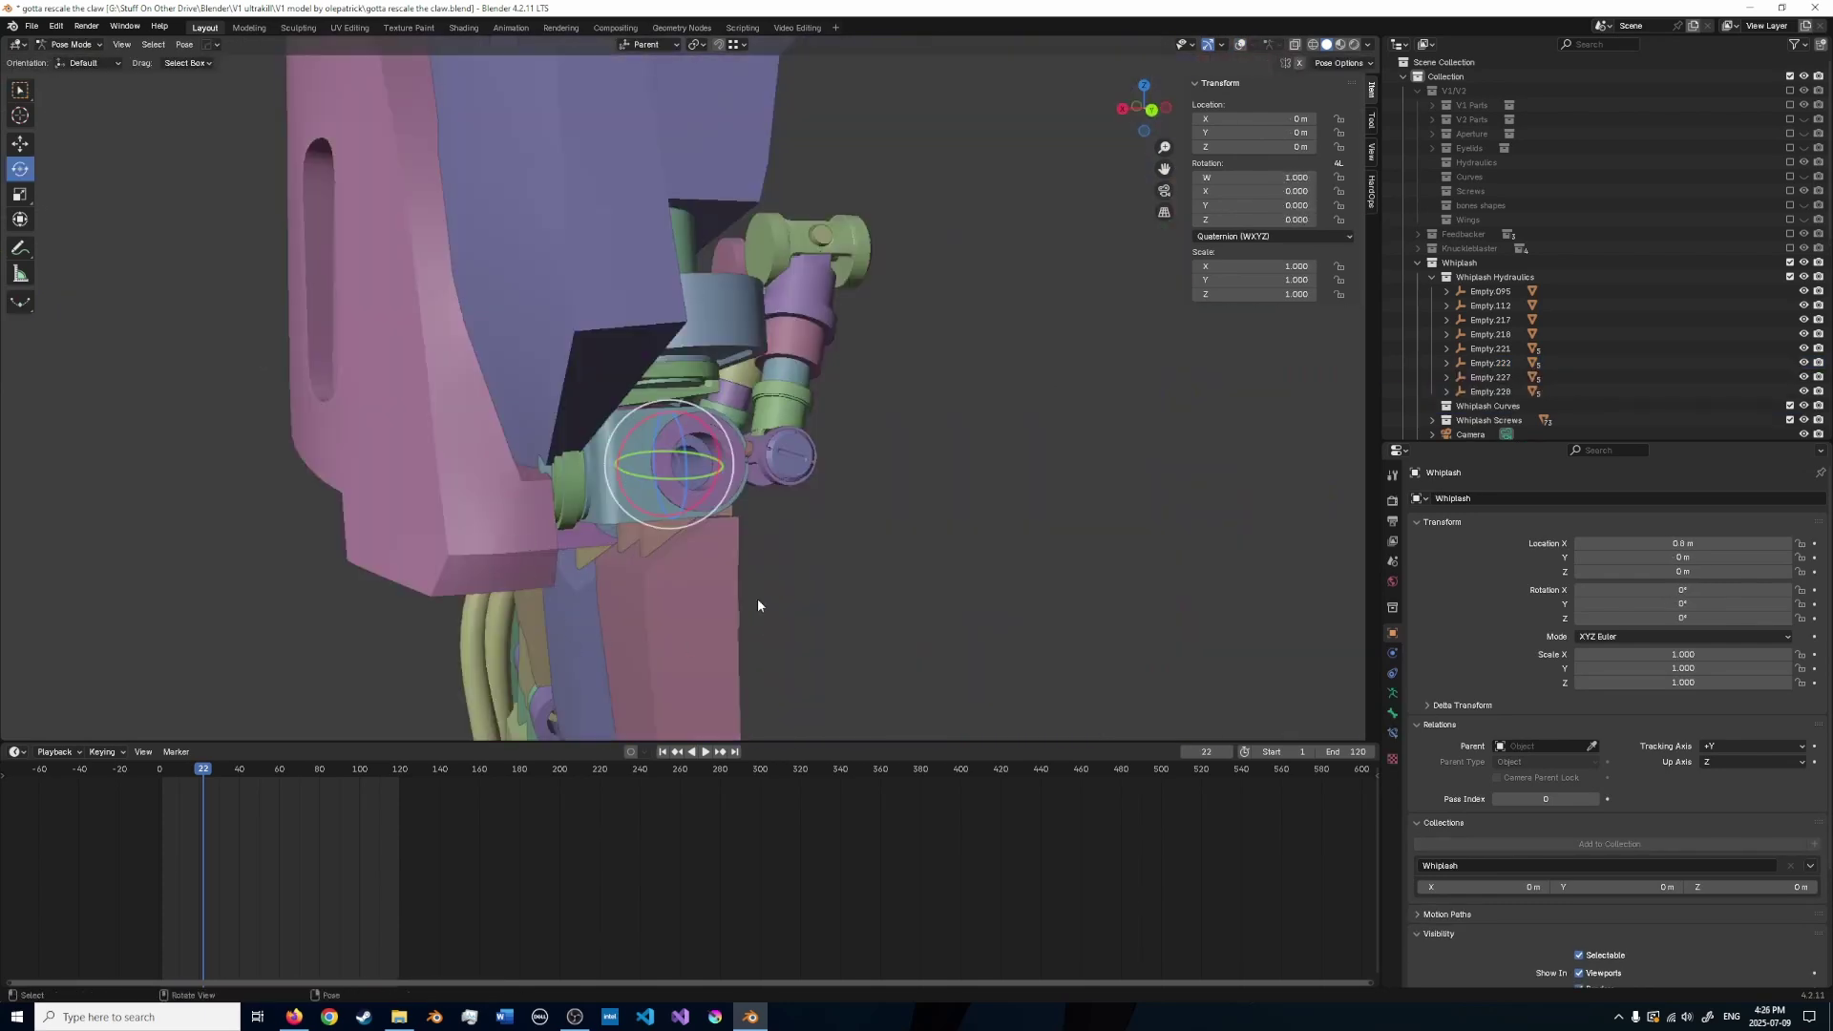
- Try rotating the outermost finger's base bone about its parent X axis and set the transform orientation to Local
middle_click_drag(758, 602, 871, 467)
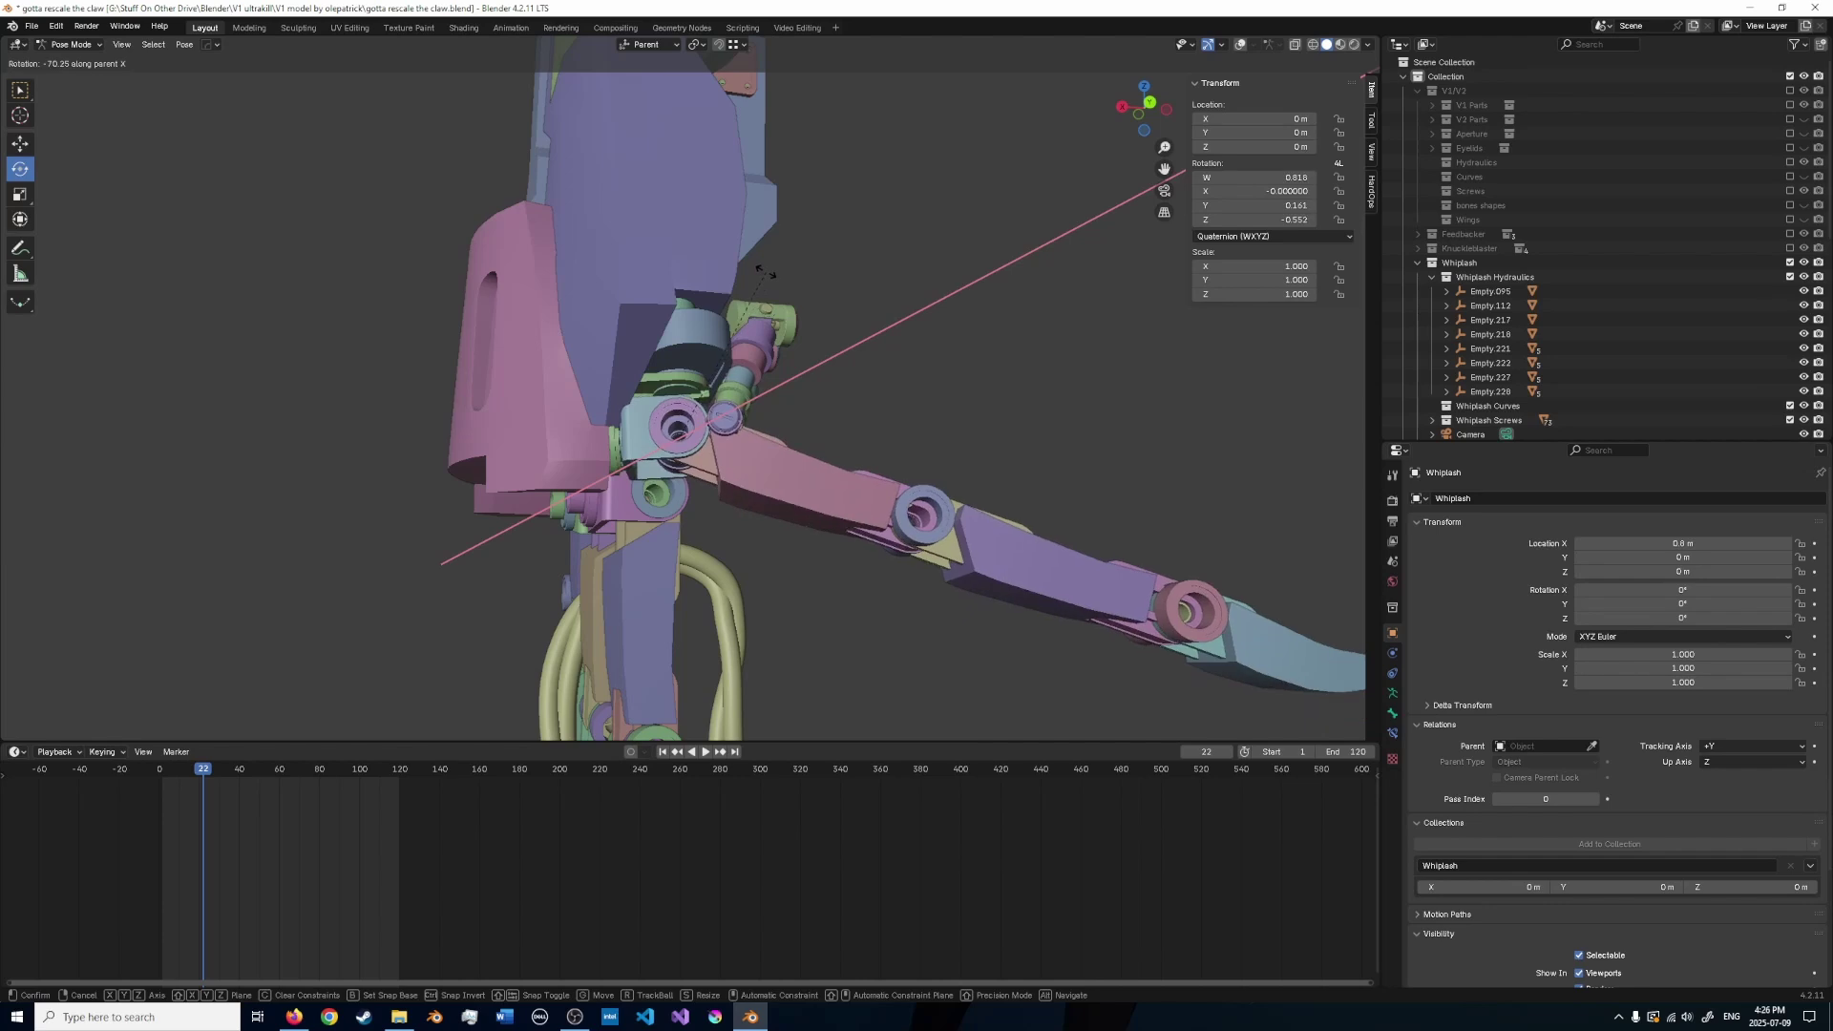
key("Escape")
key("period")
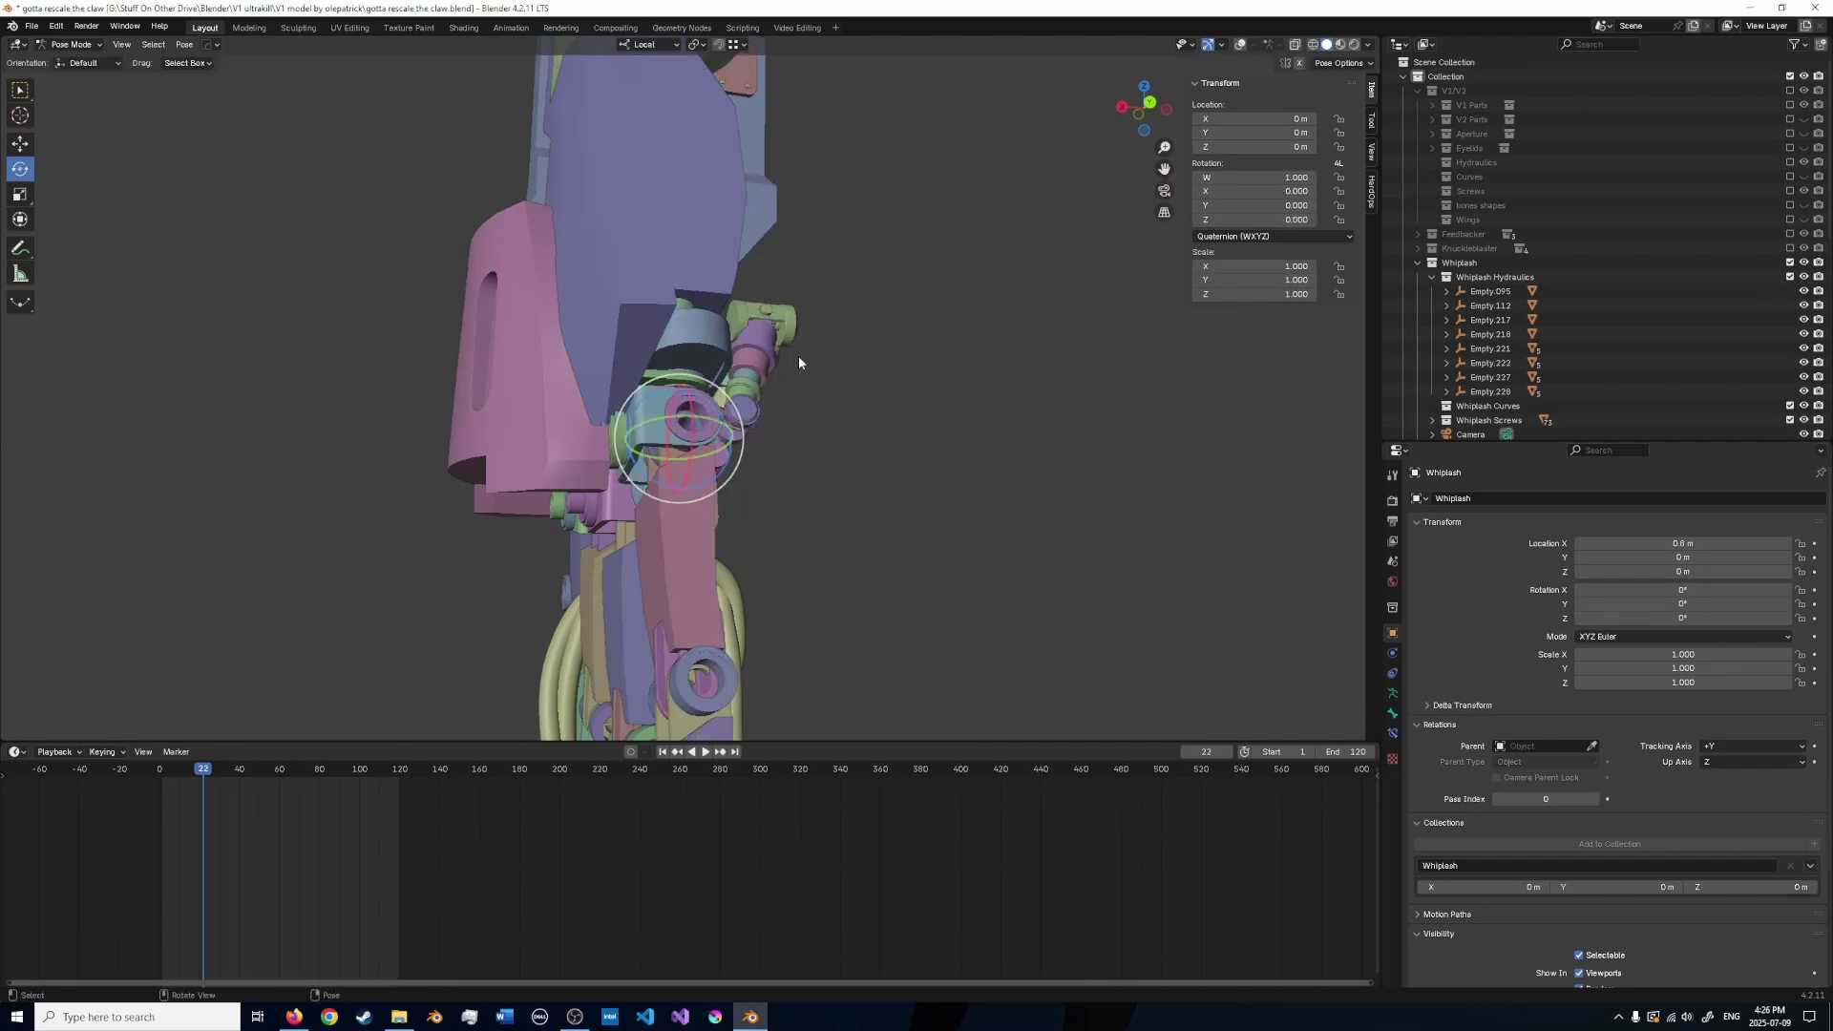
- Rotate the outermost finger's base bone about its local Z axis by -78.9° and a further -13.5° to test the hydraulics
middle_click_drag(799, 361, 850, 382)
key("r")
key("x")
left_click(657, 227)
scroll(668, 287, "up", 1)
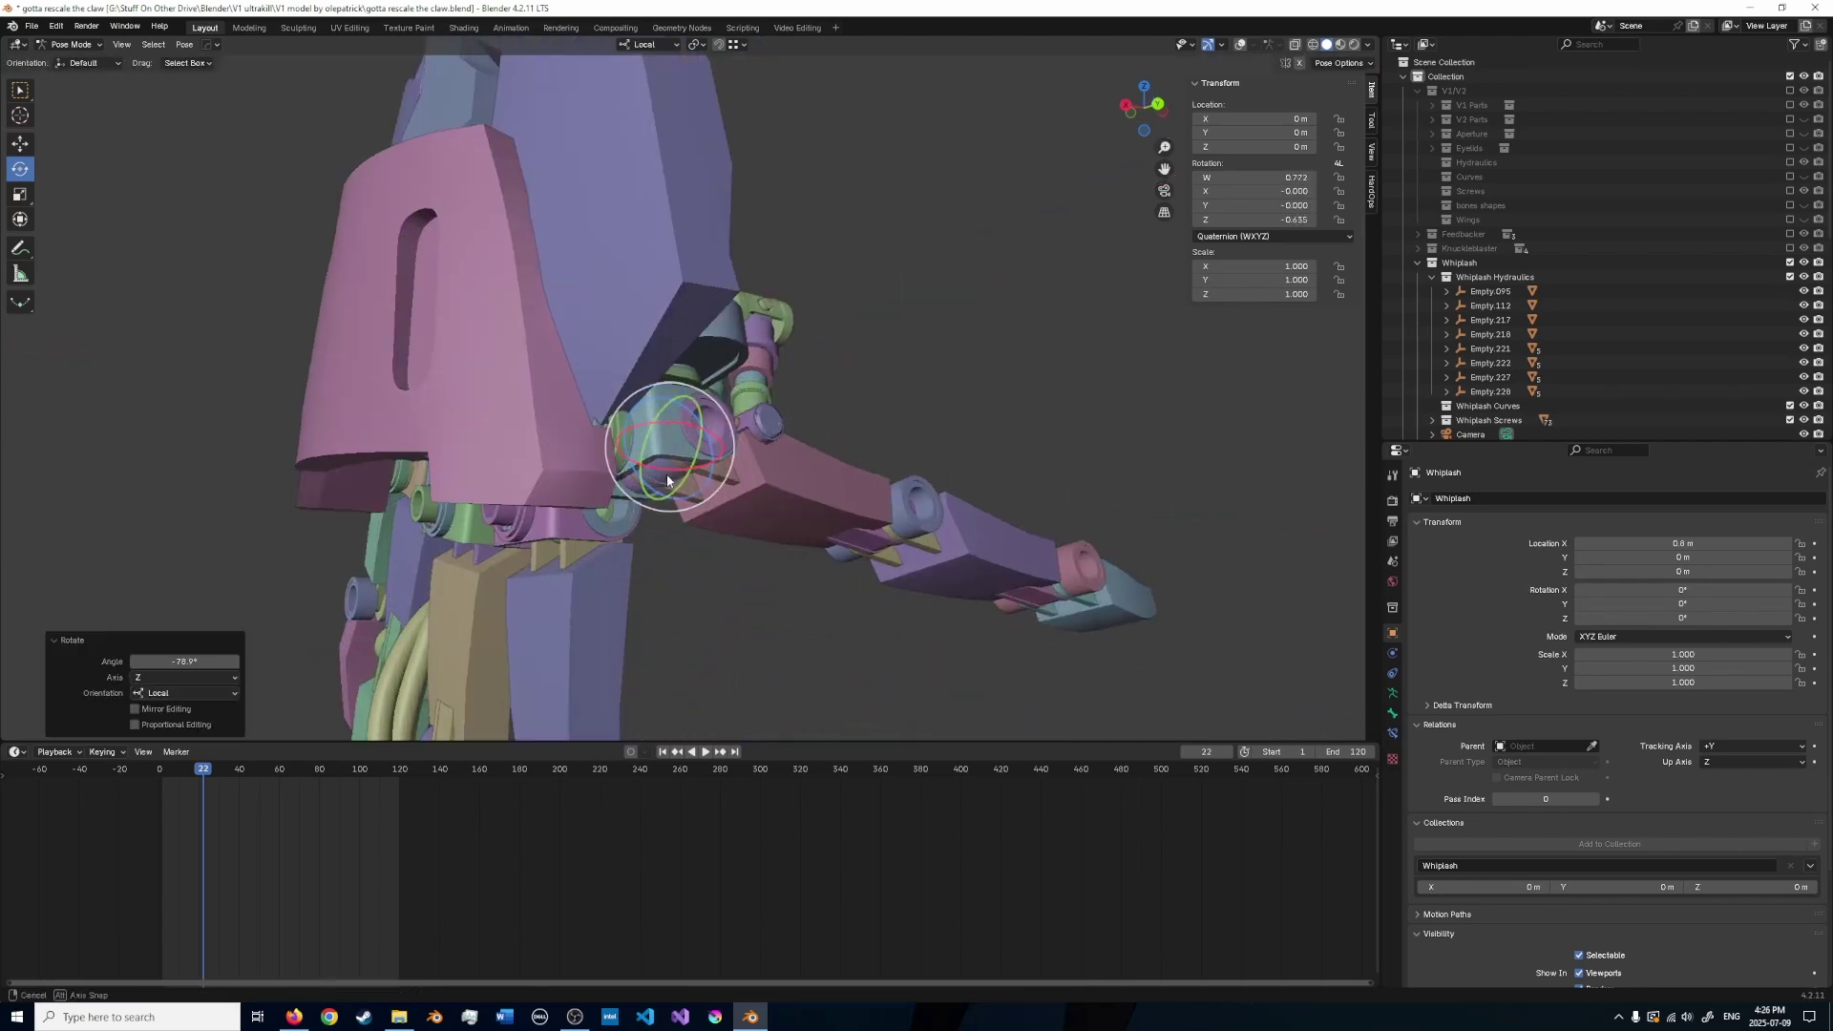
middle_click_drag(840, 496, 764, 540)
key("r")
key("z")
left_click(873, 483)
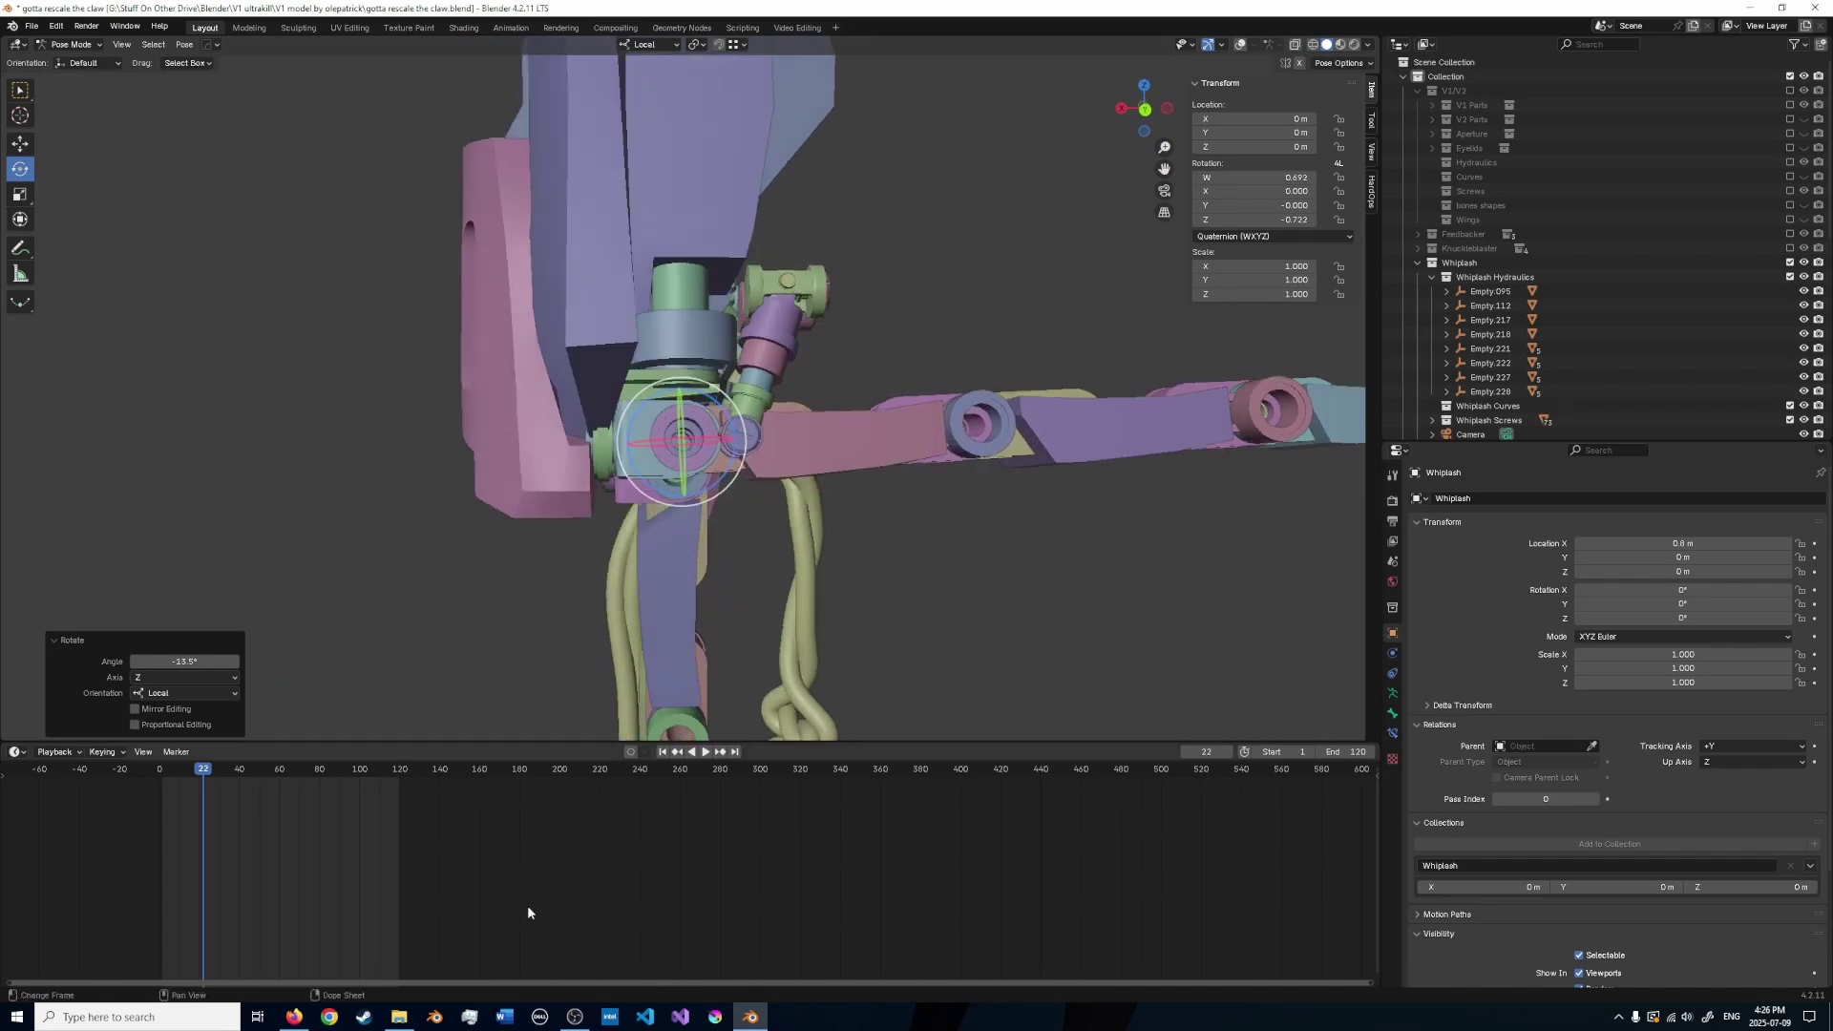
- Switch to the Blender window with DESTROYING the old shoulder.blend and stop the animation playback
left_click(445, 1027)
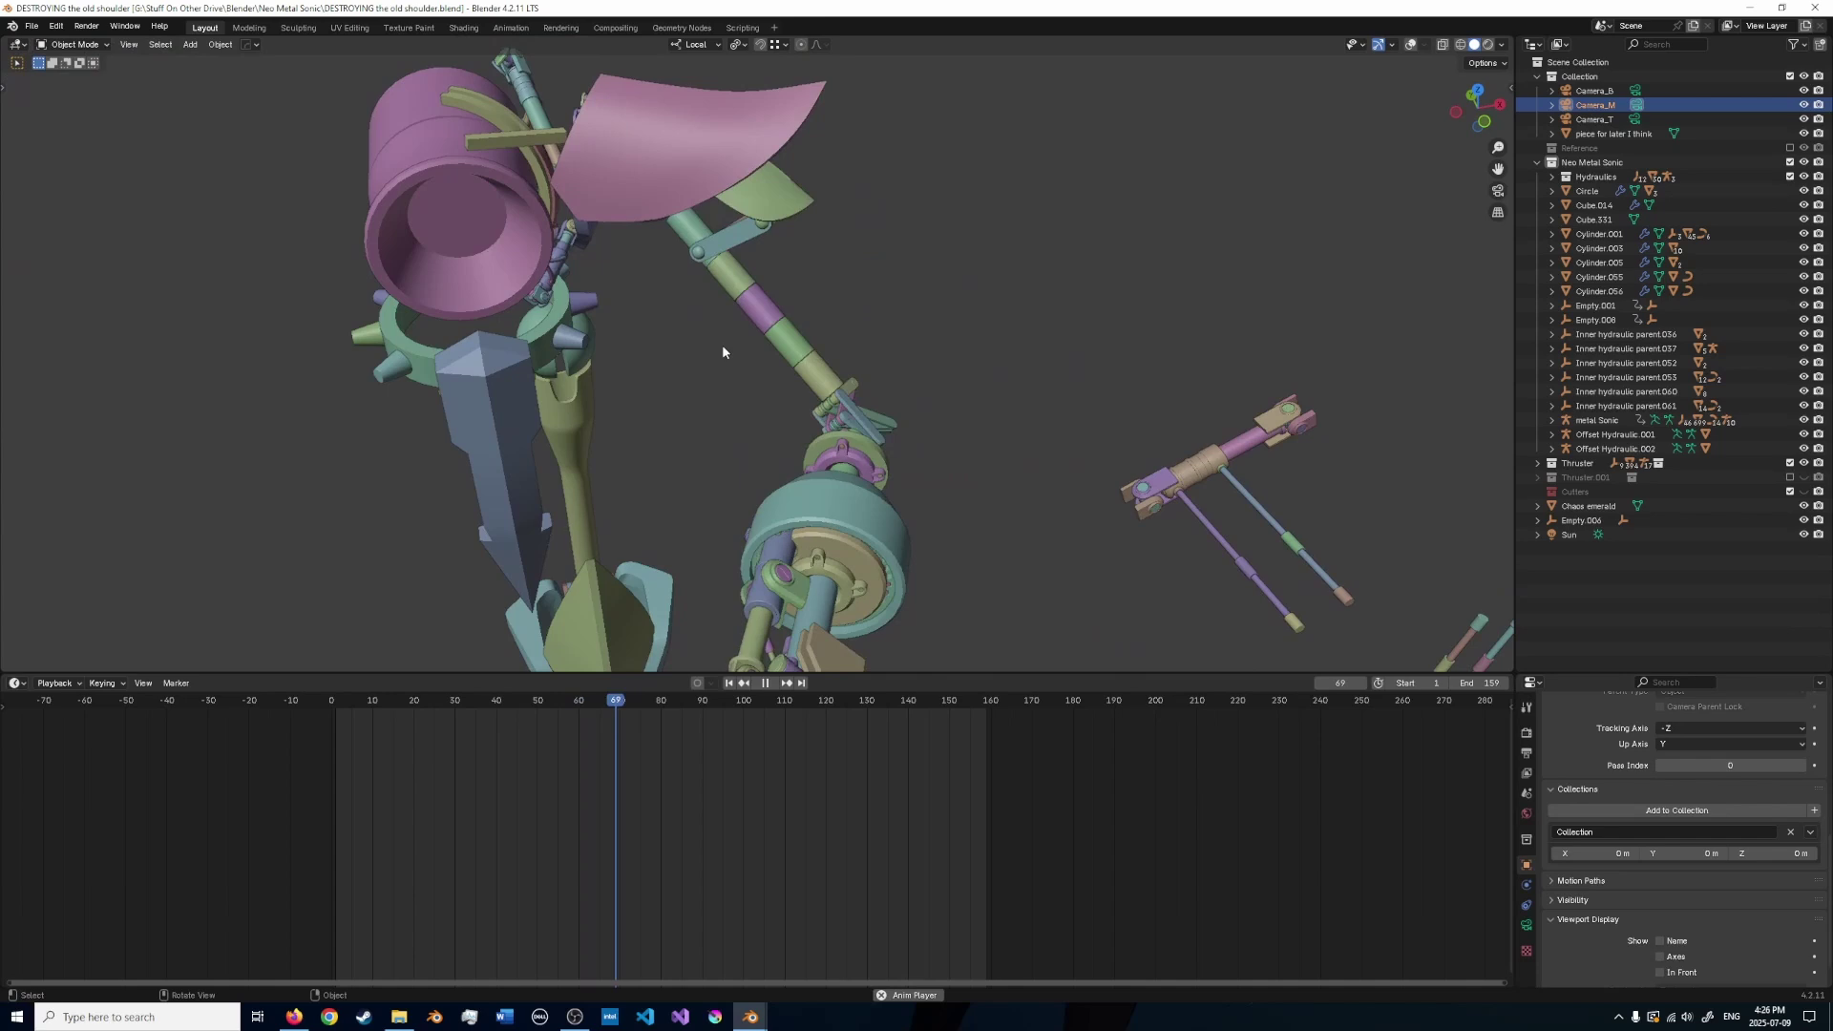
key("space")
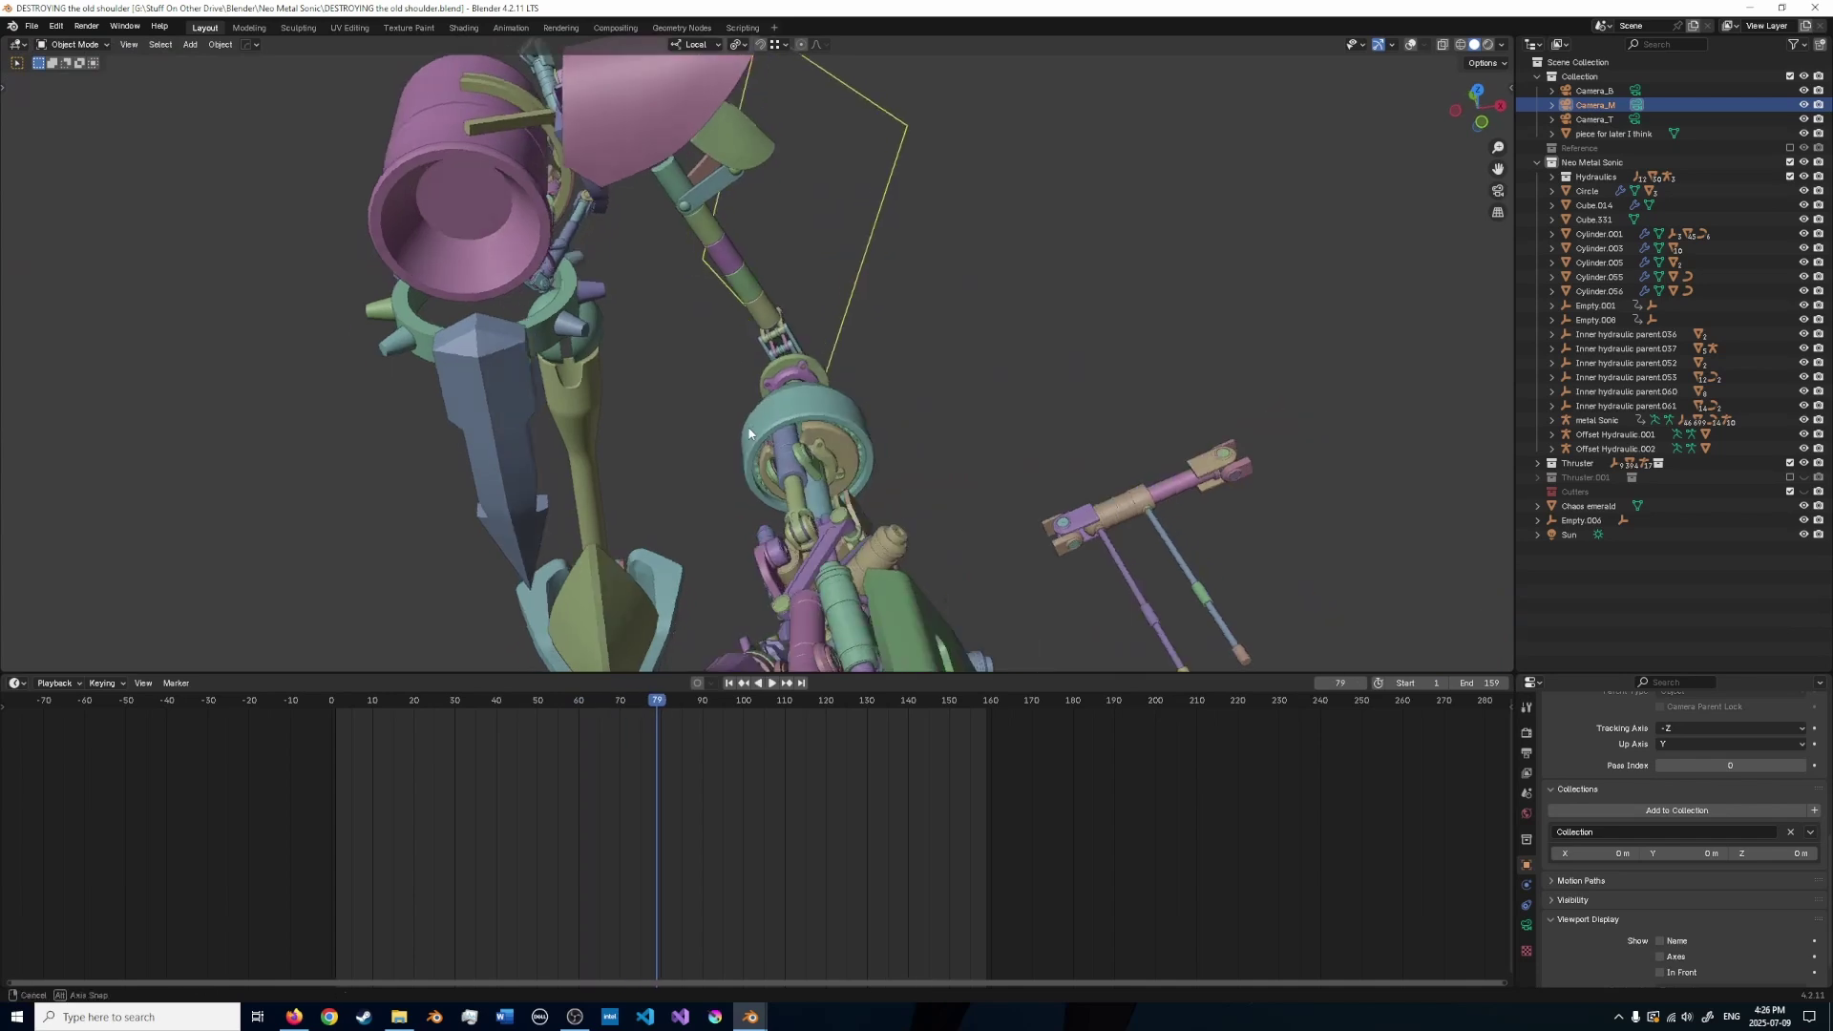
middle_click_drag(722, 344, 764, 411)
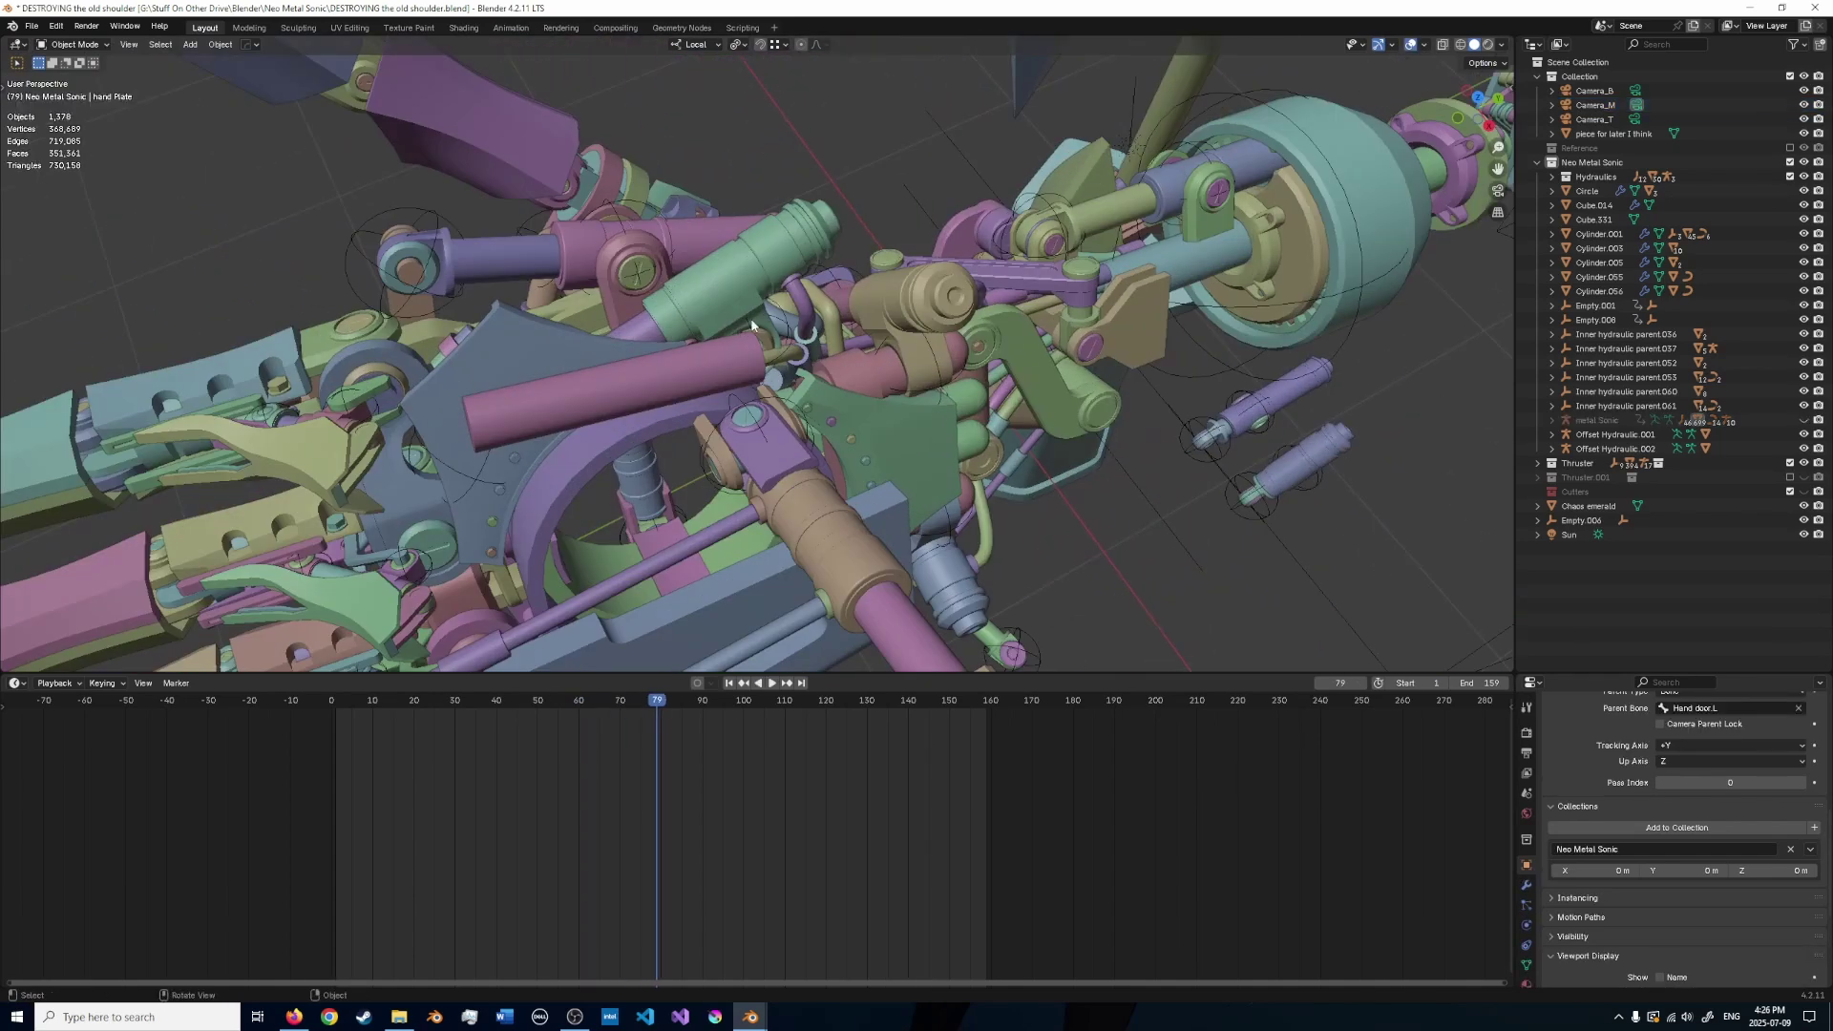
- Hide the selected hand part and examine the hydraulic mechanisms around Neo Metal Sonic's hand and arm
left_click(752, 324)
middle_click_drag(751, 325, 585, 342)
key("h")
middle_click_drag(468, 292, 937, 246)
scroll(564, 338, "down", 8)
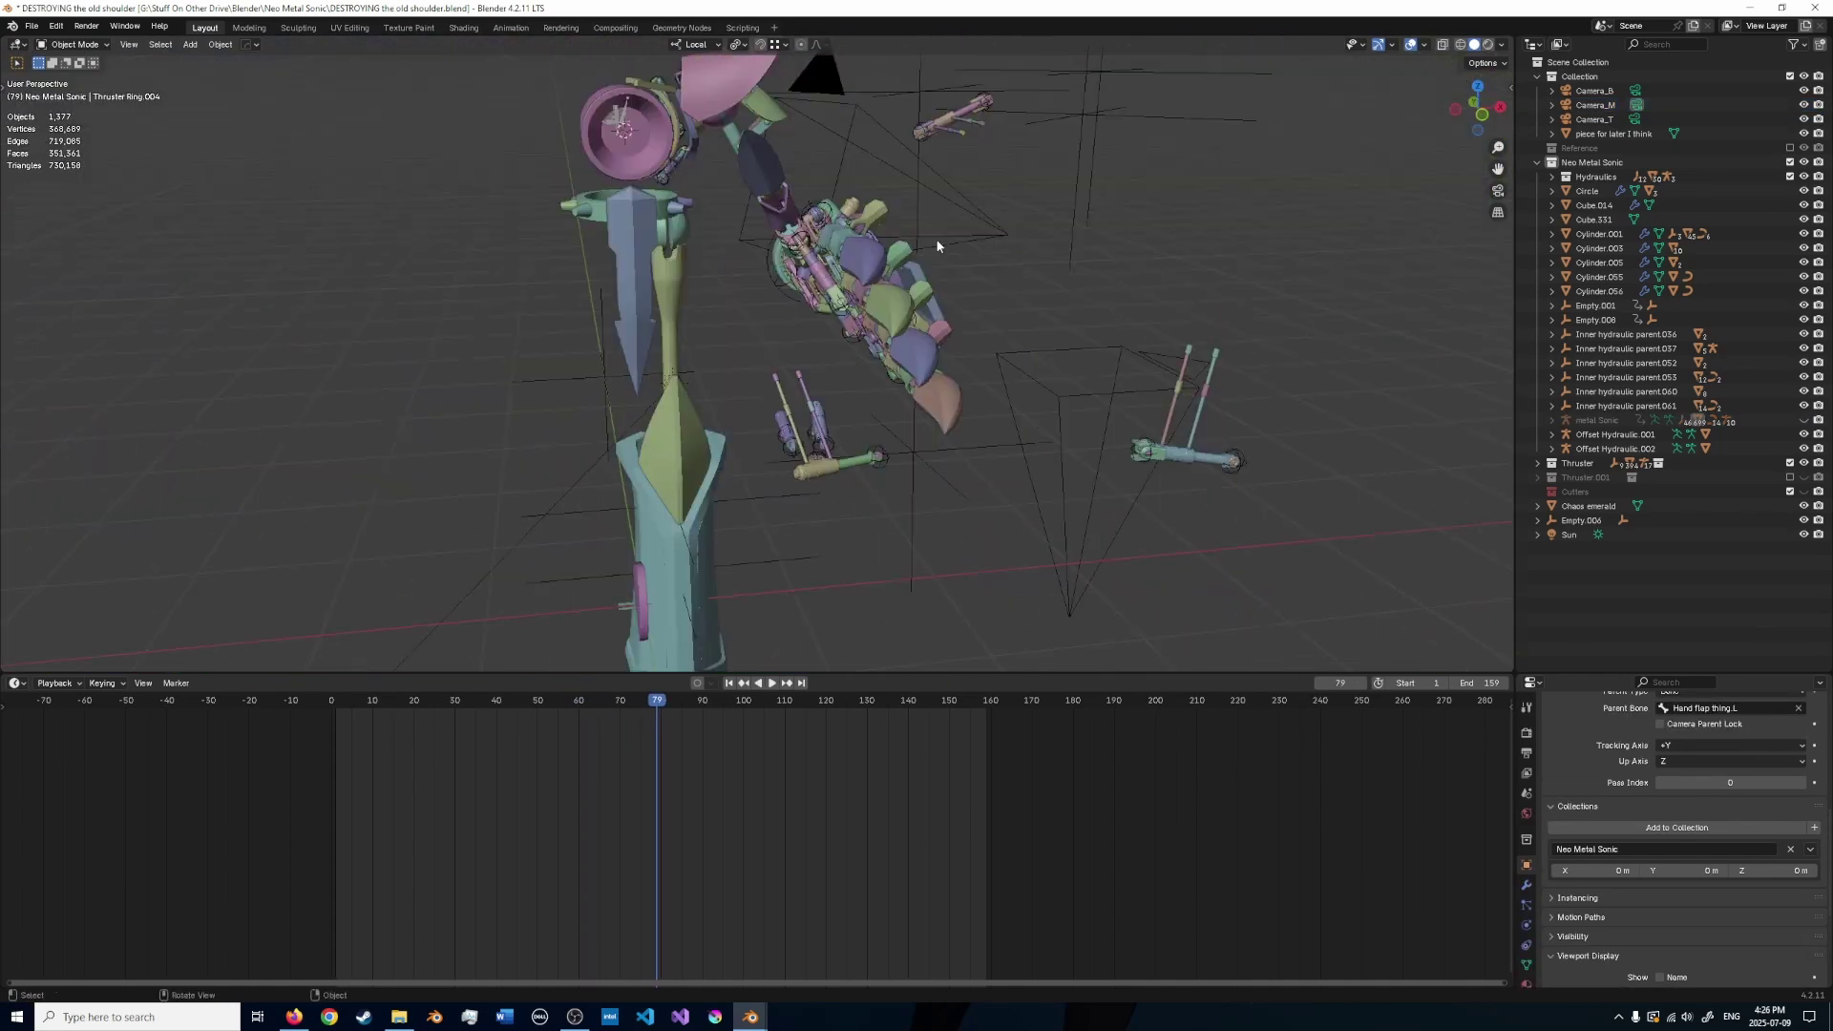
middle_click_drag(912, 370, 914, 511)
key("KP_Decimal")
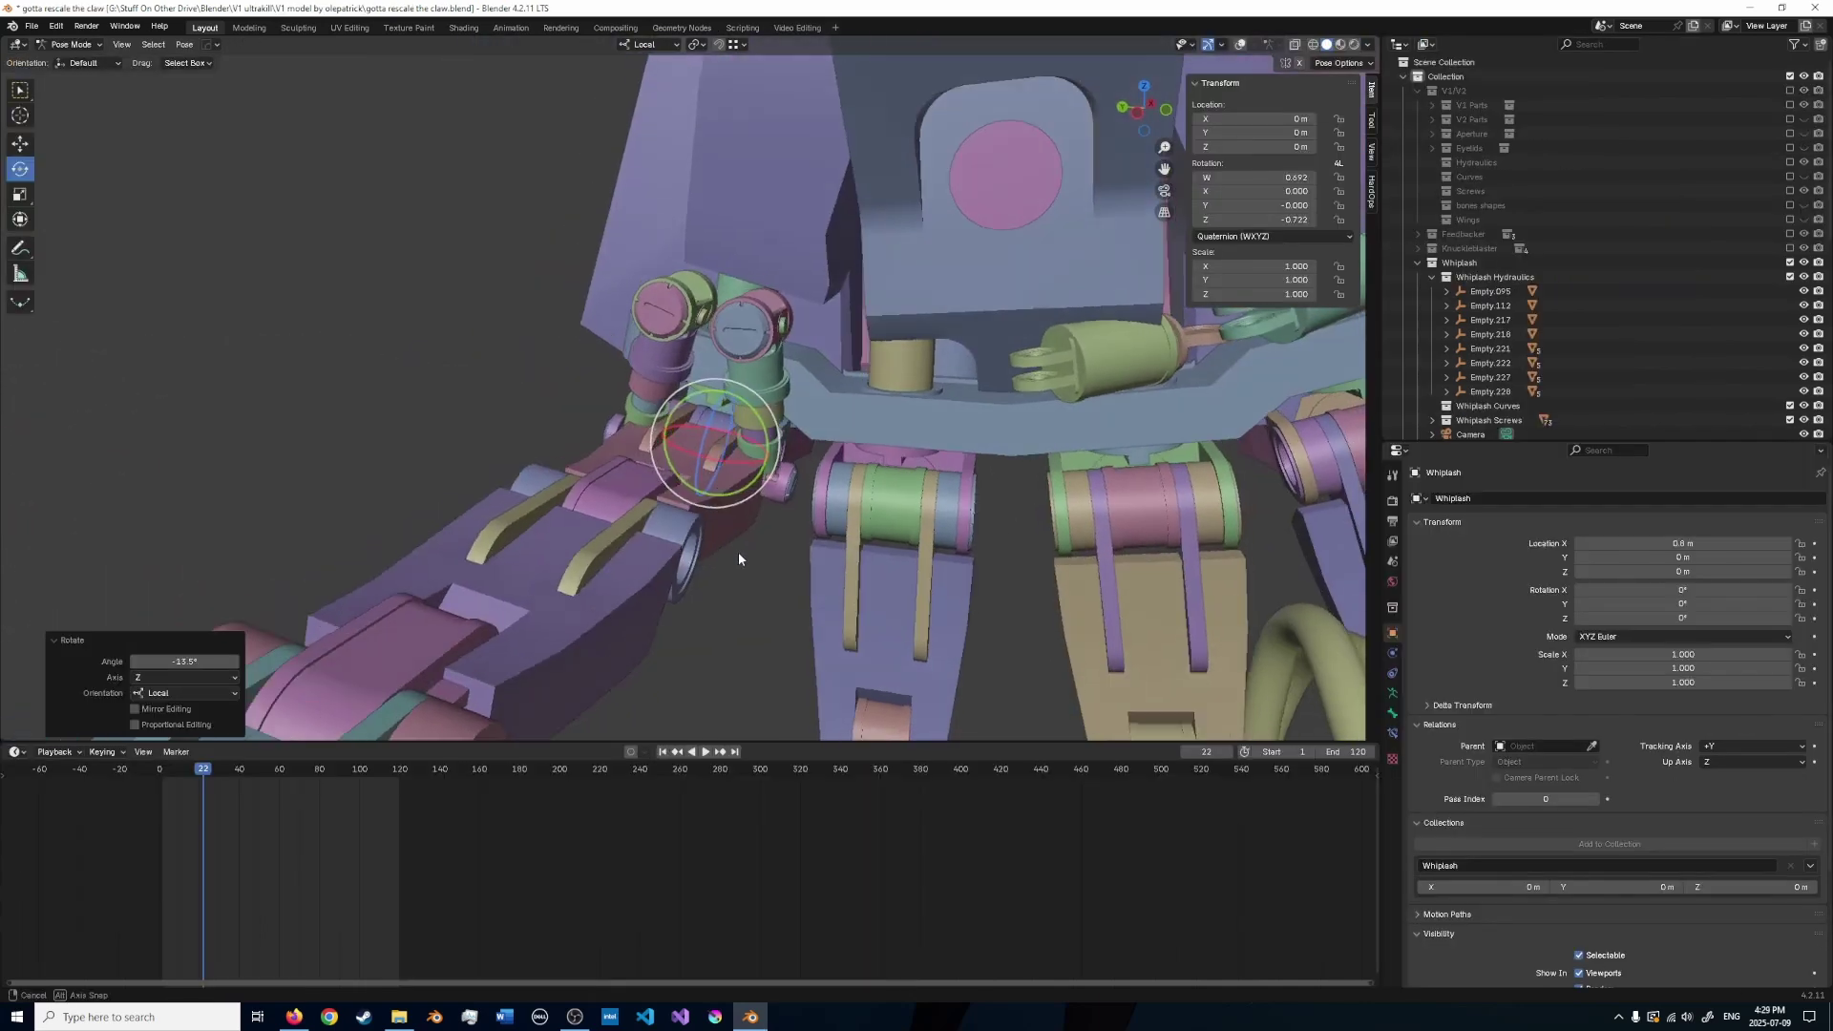
- Return to the Whiplash file, inspect the finger hydraulics, and clear the rotation of the outermost finger's base bone
middle_click_drag(737, 552, 784, 484)
scroll(919, 359, "up", 3)
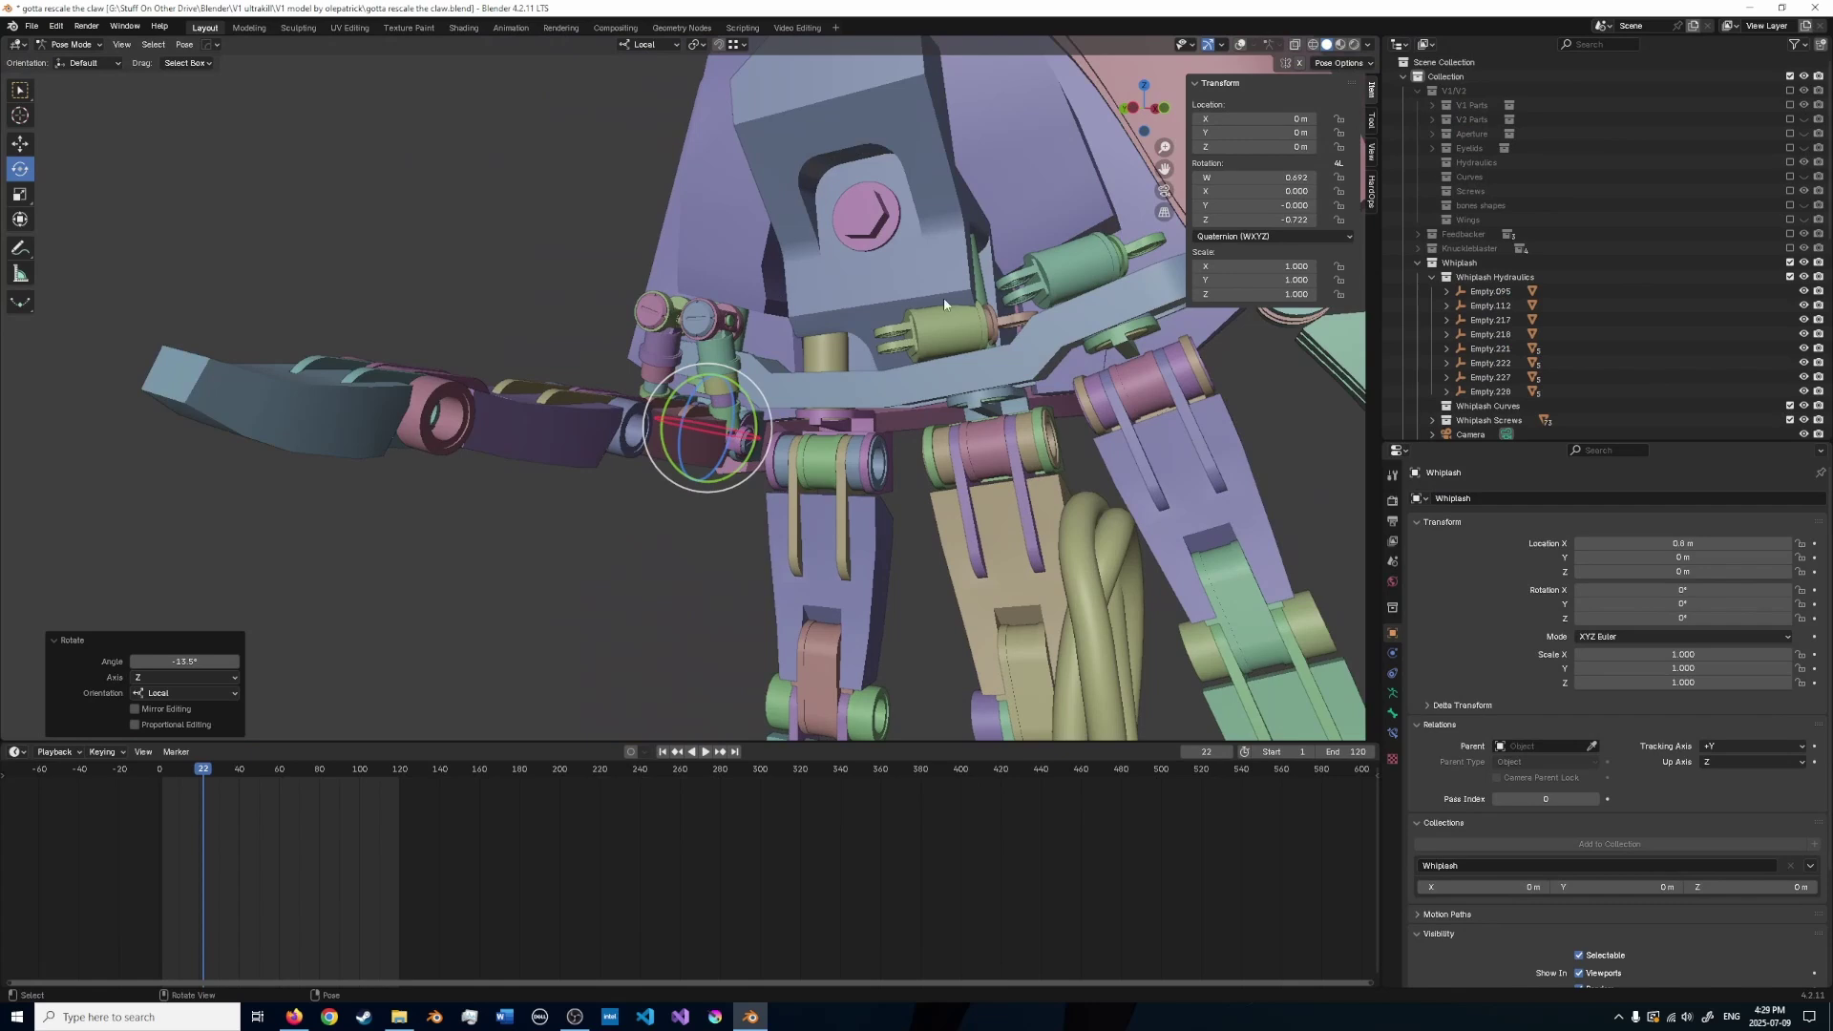
middle_click_drag(873, 325, 815, 529)
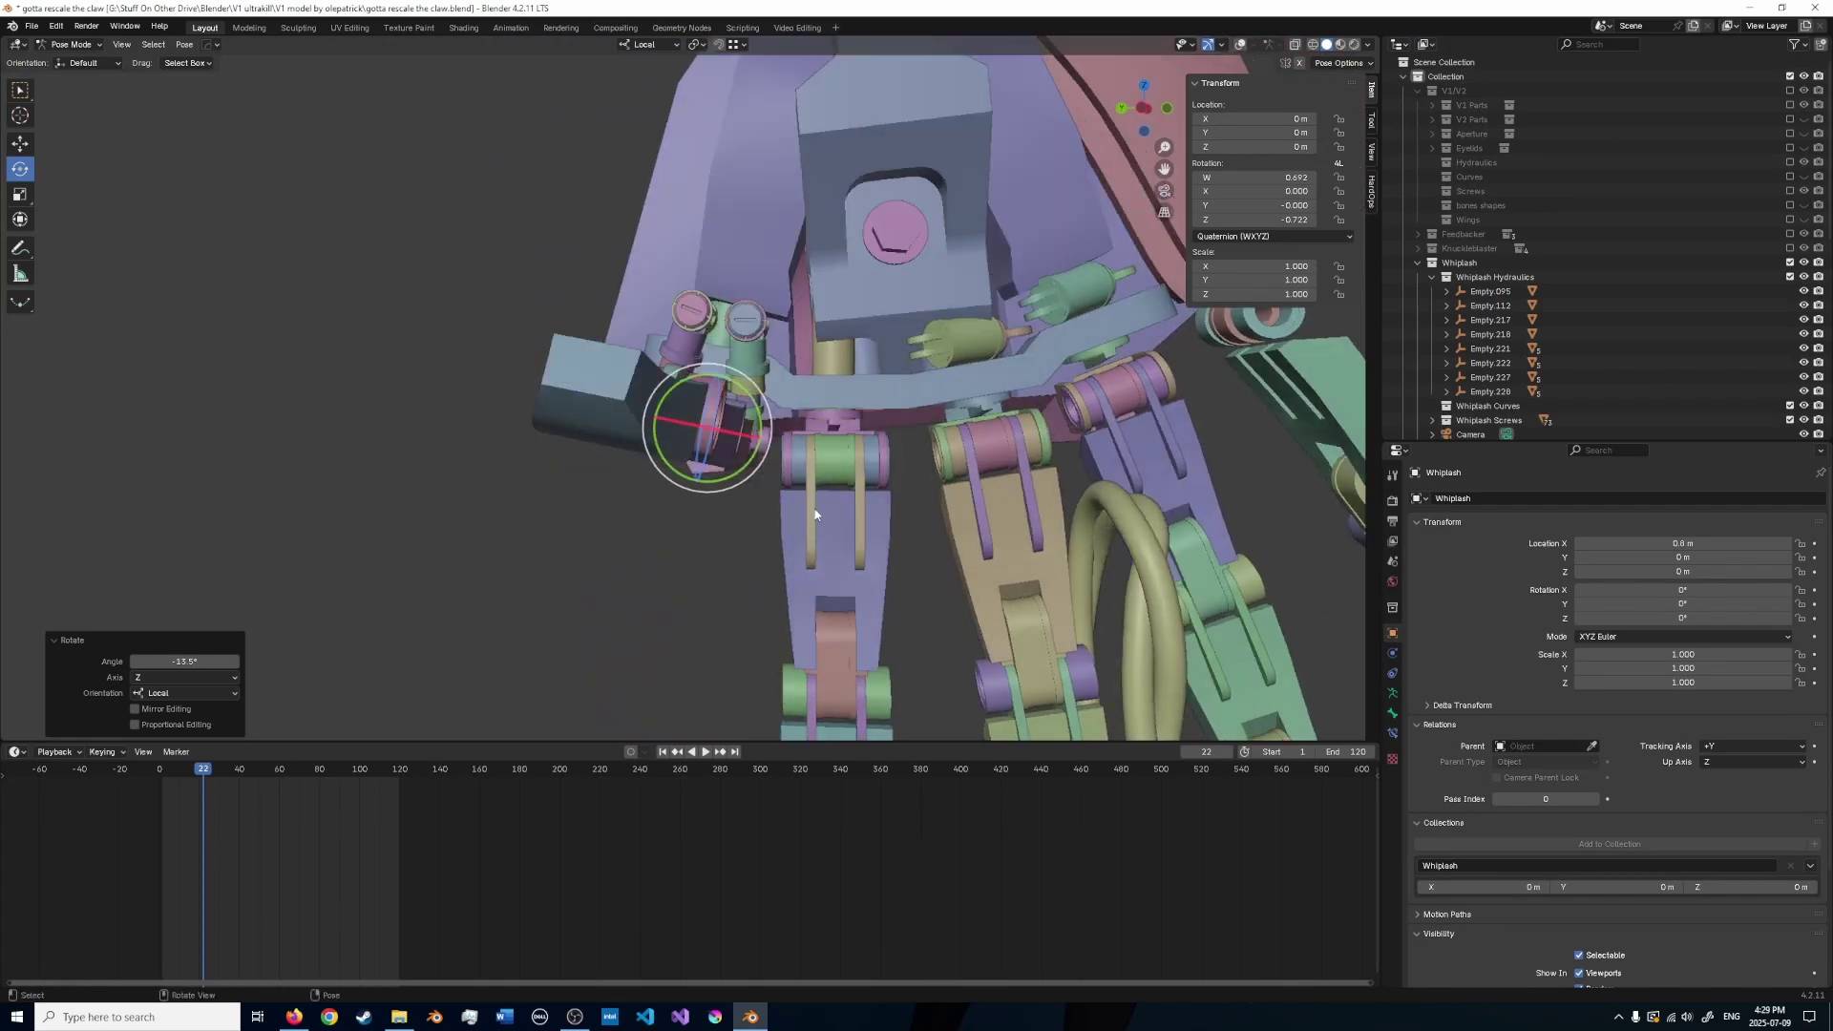
key("r")
key("x")
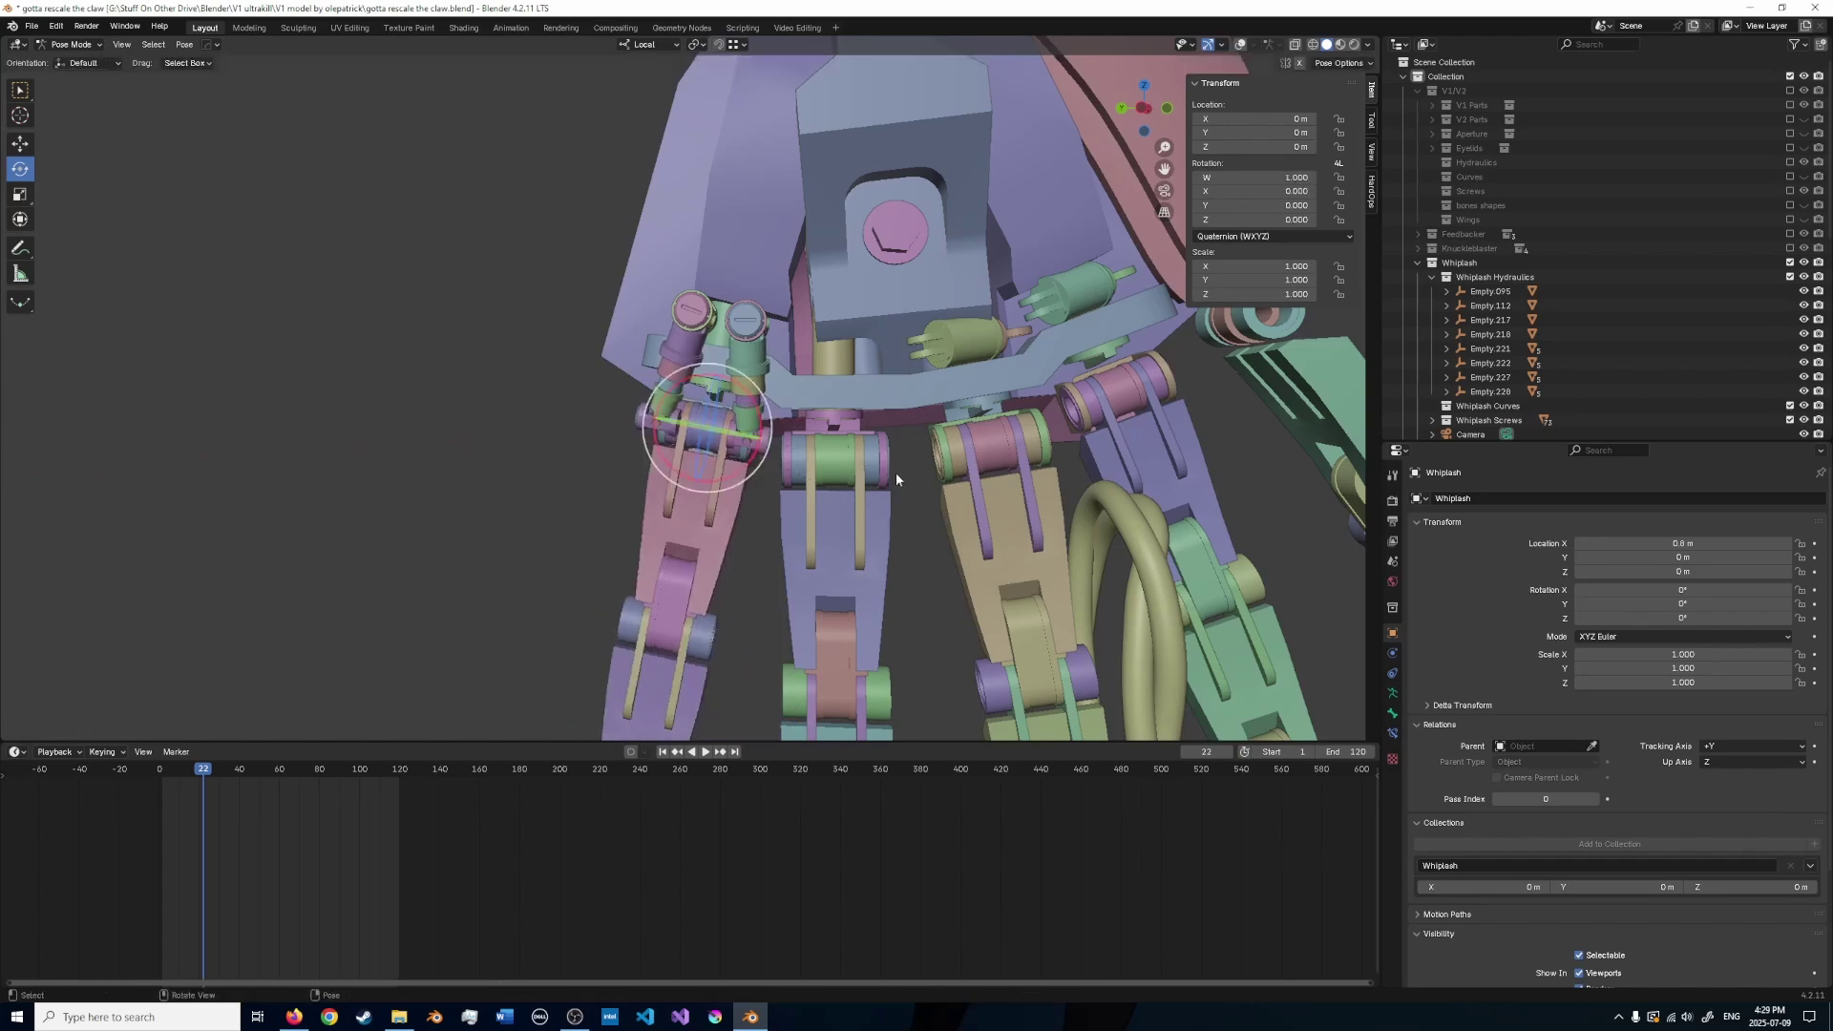
- Examine the outermost finger's knuckle and hydraulic pistons from closer up, with overlays hidden and outside pose mode
key("shift+alt+z")
middle_click_drag(896, 472, 628, 318)
key("ctrl+Tab")
key("alt+z")
key("alt+z")
key("shift+alt+z")
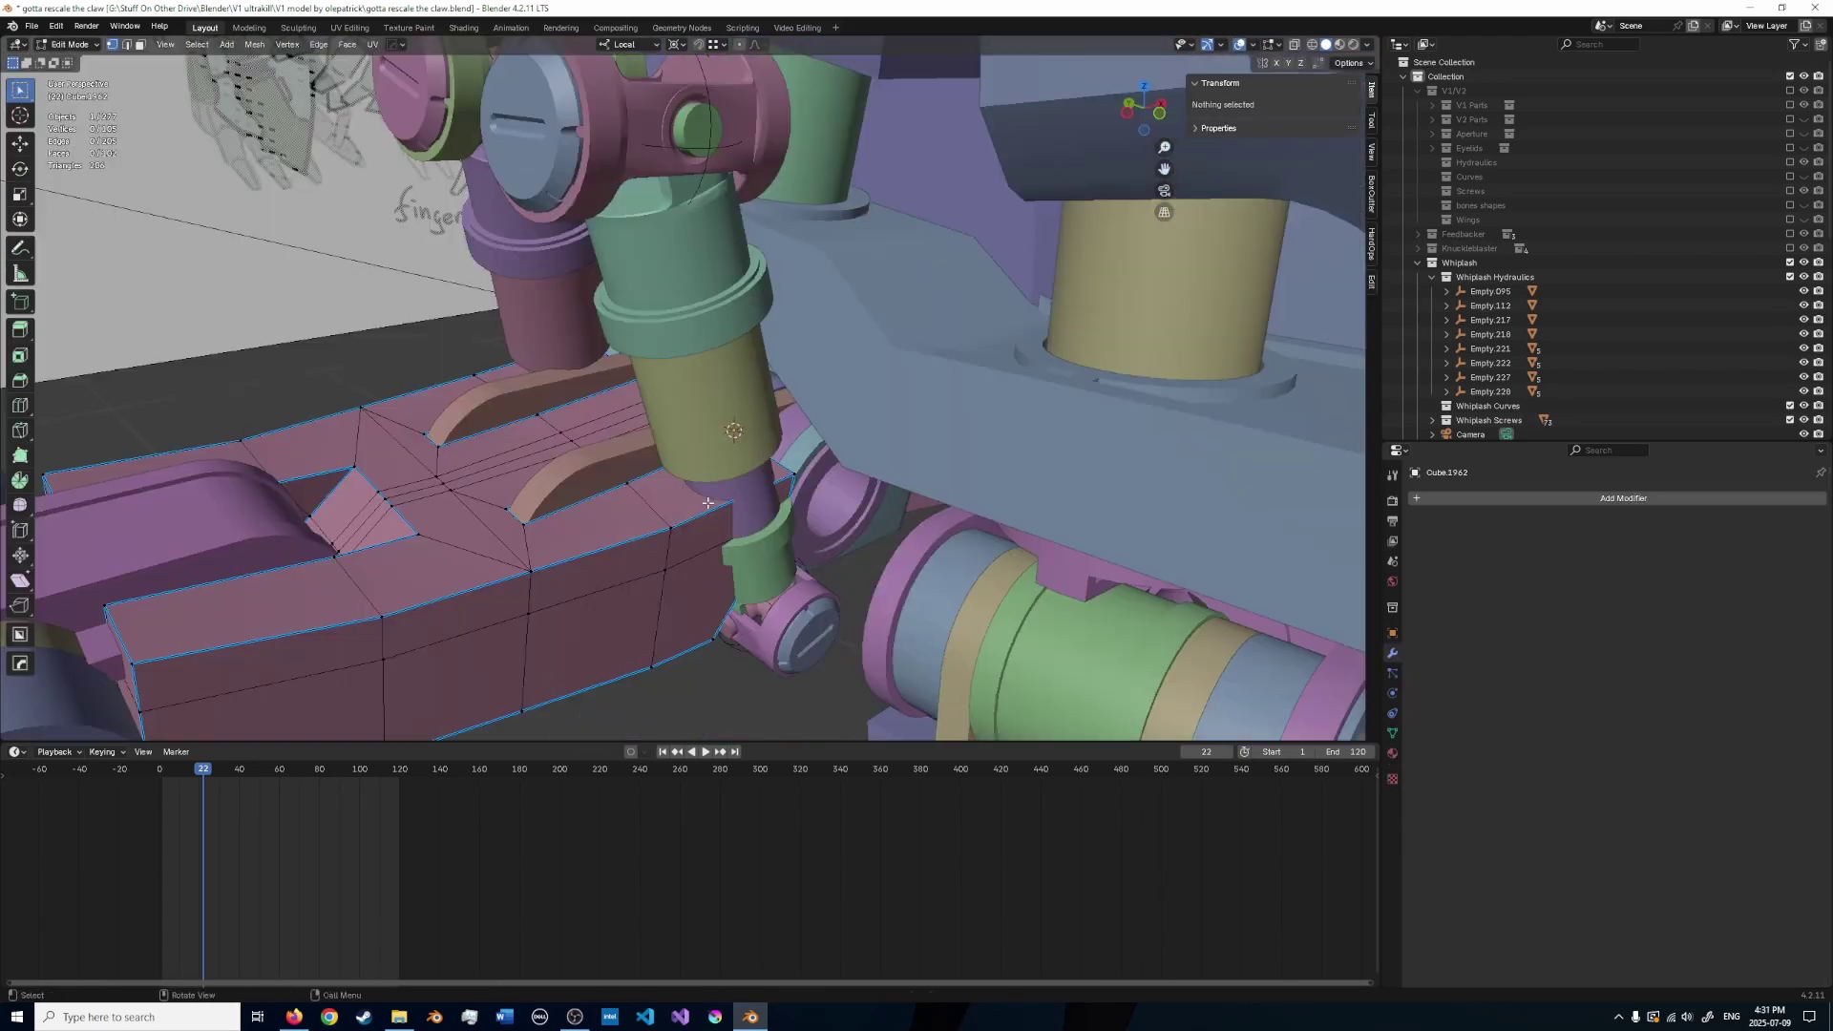
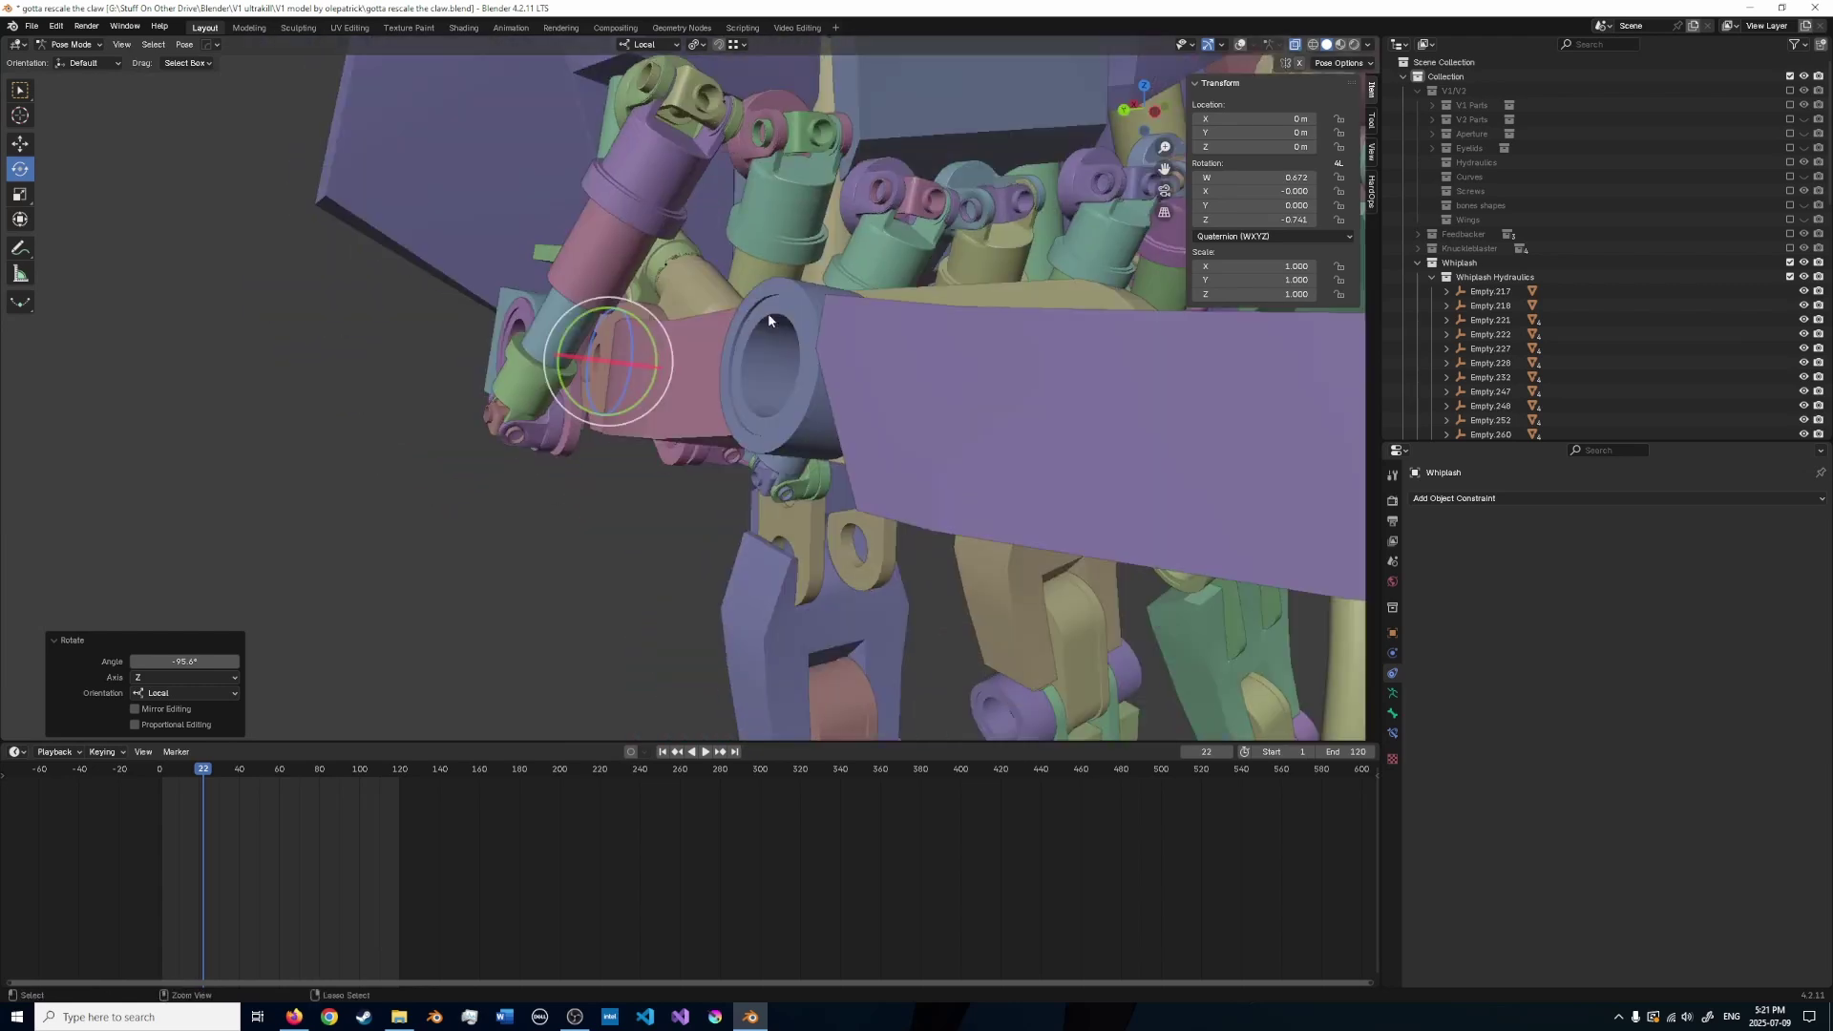
- Rotate the outermost finger's base bone with trackball rotation to test how its hydraulics follow
key("r")
key("r")
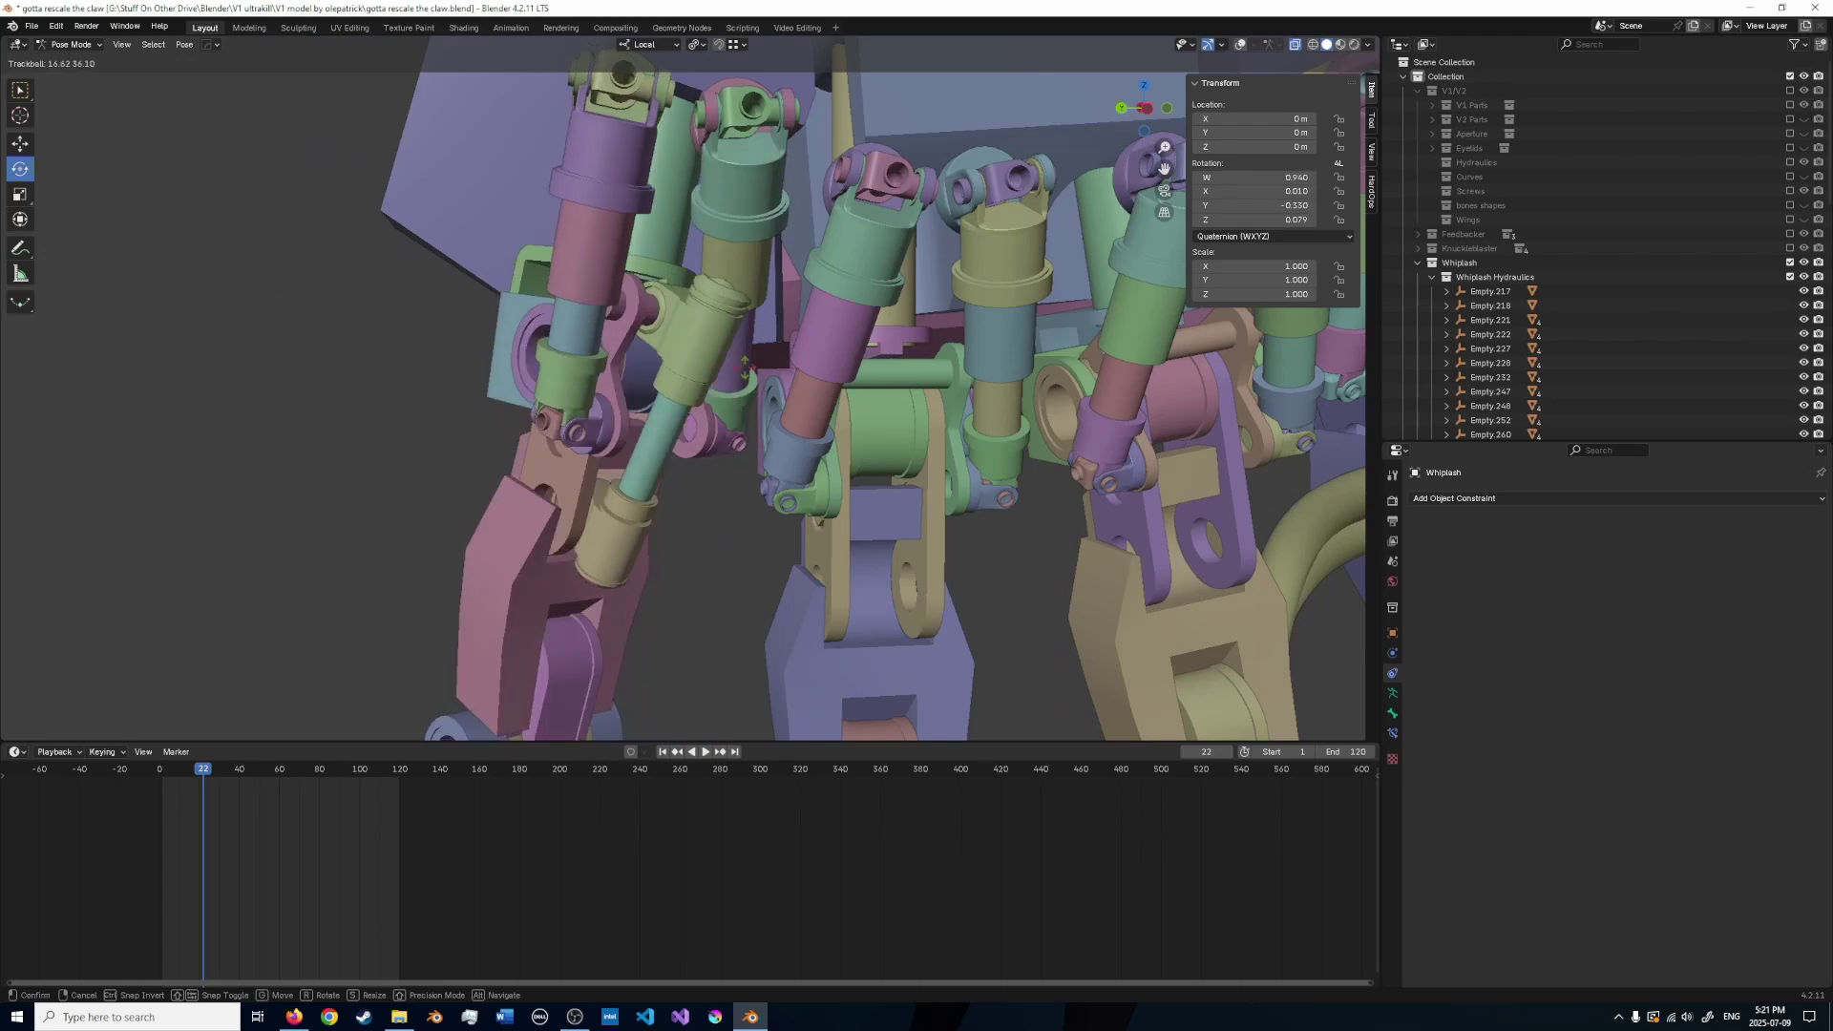
key("r")
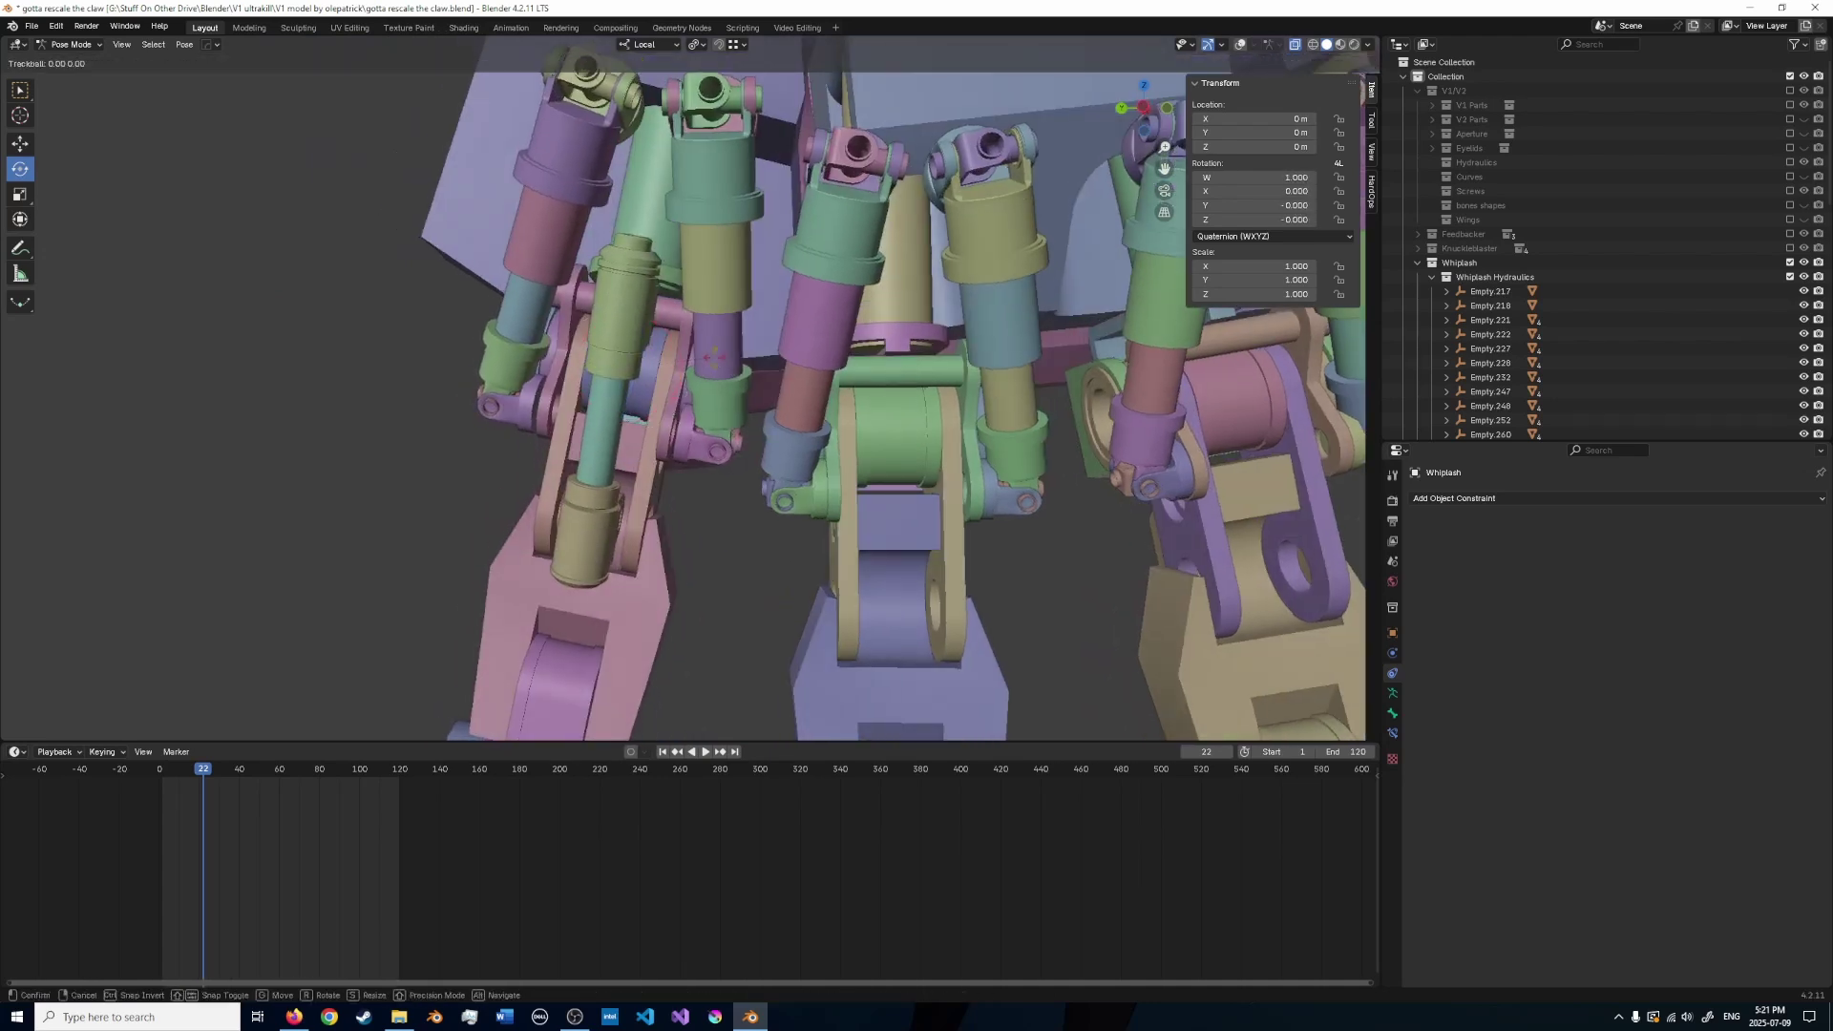
key("y")
key("y")
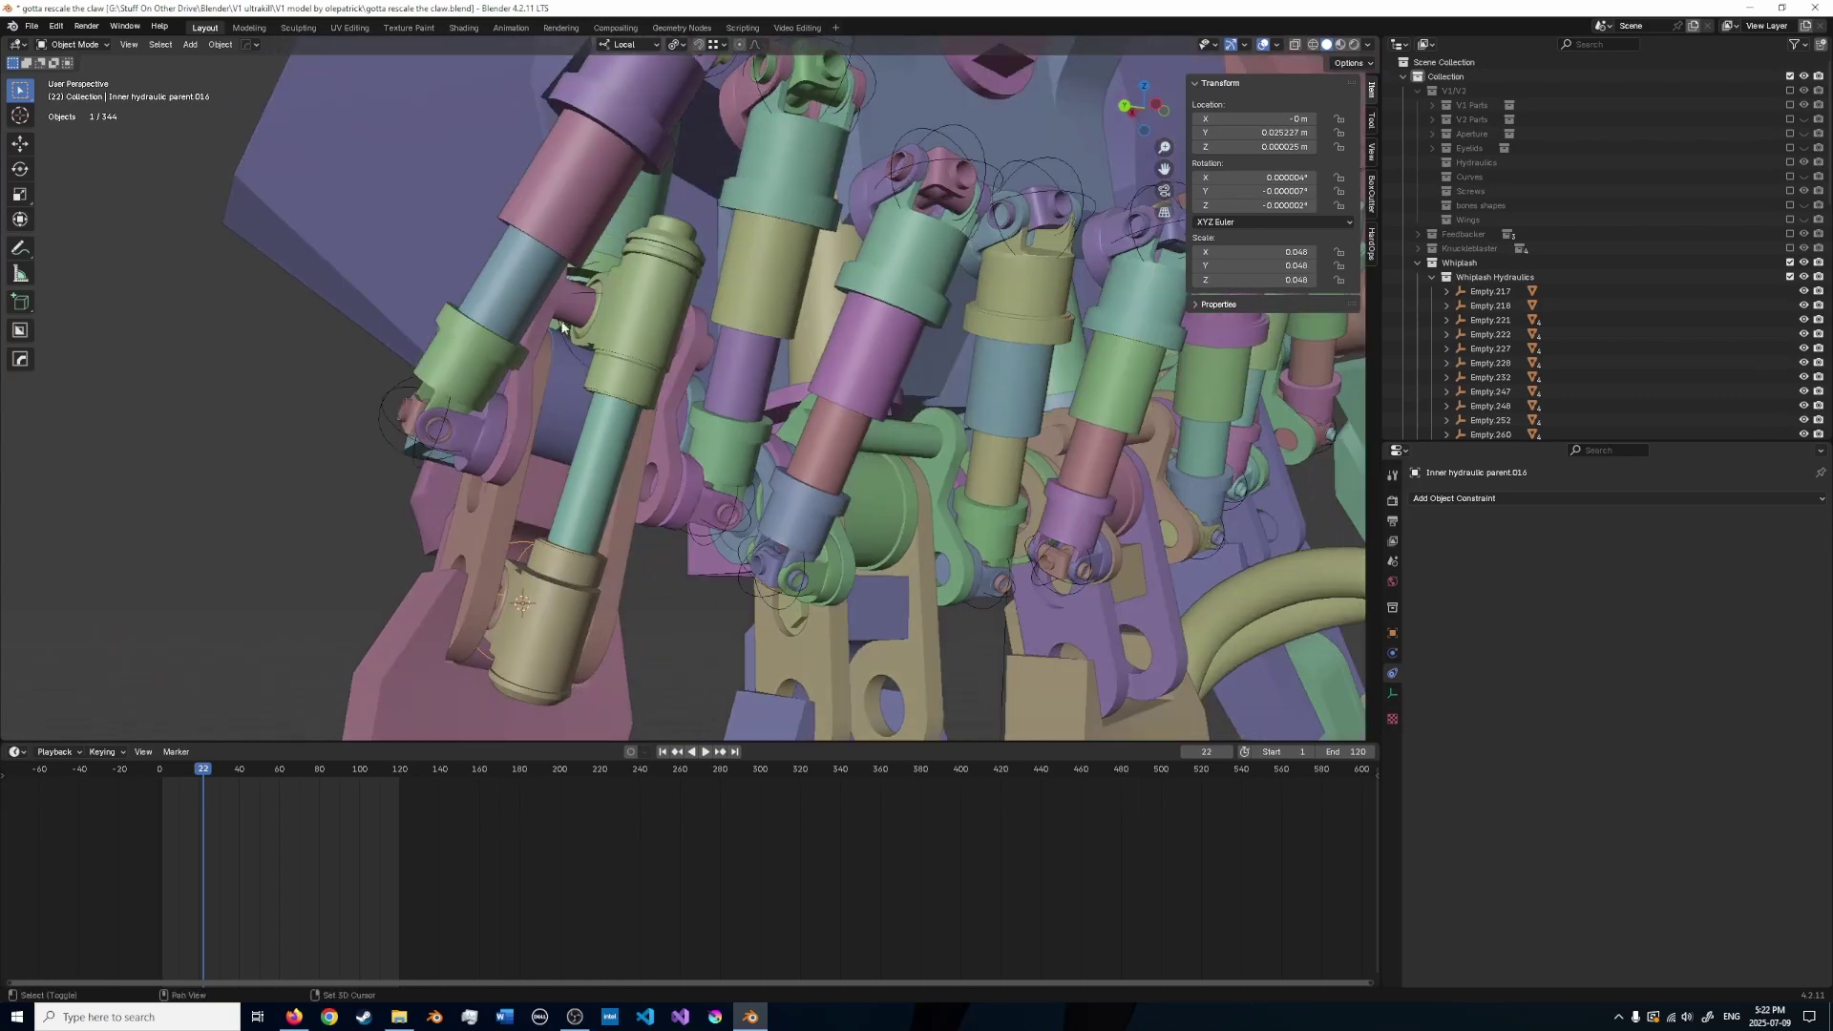
- Select the outermost finger's knuckle axle together with Inner hydraulic parent.016 and open the quick favorites
left_click(560, 311, "shift")
key("q")
mouse_move(559, 307)
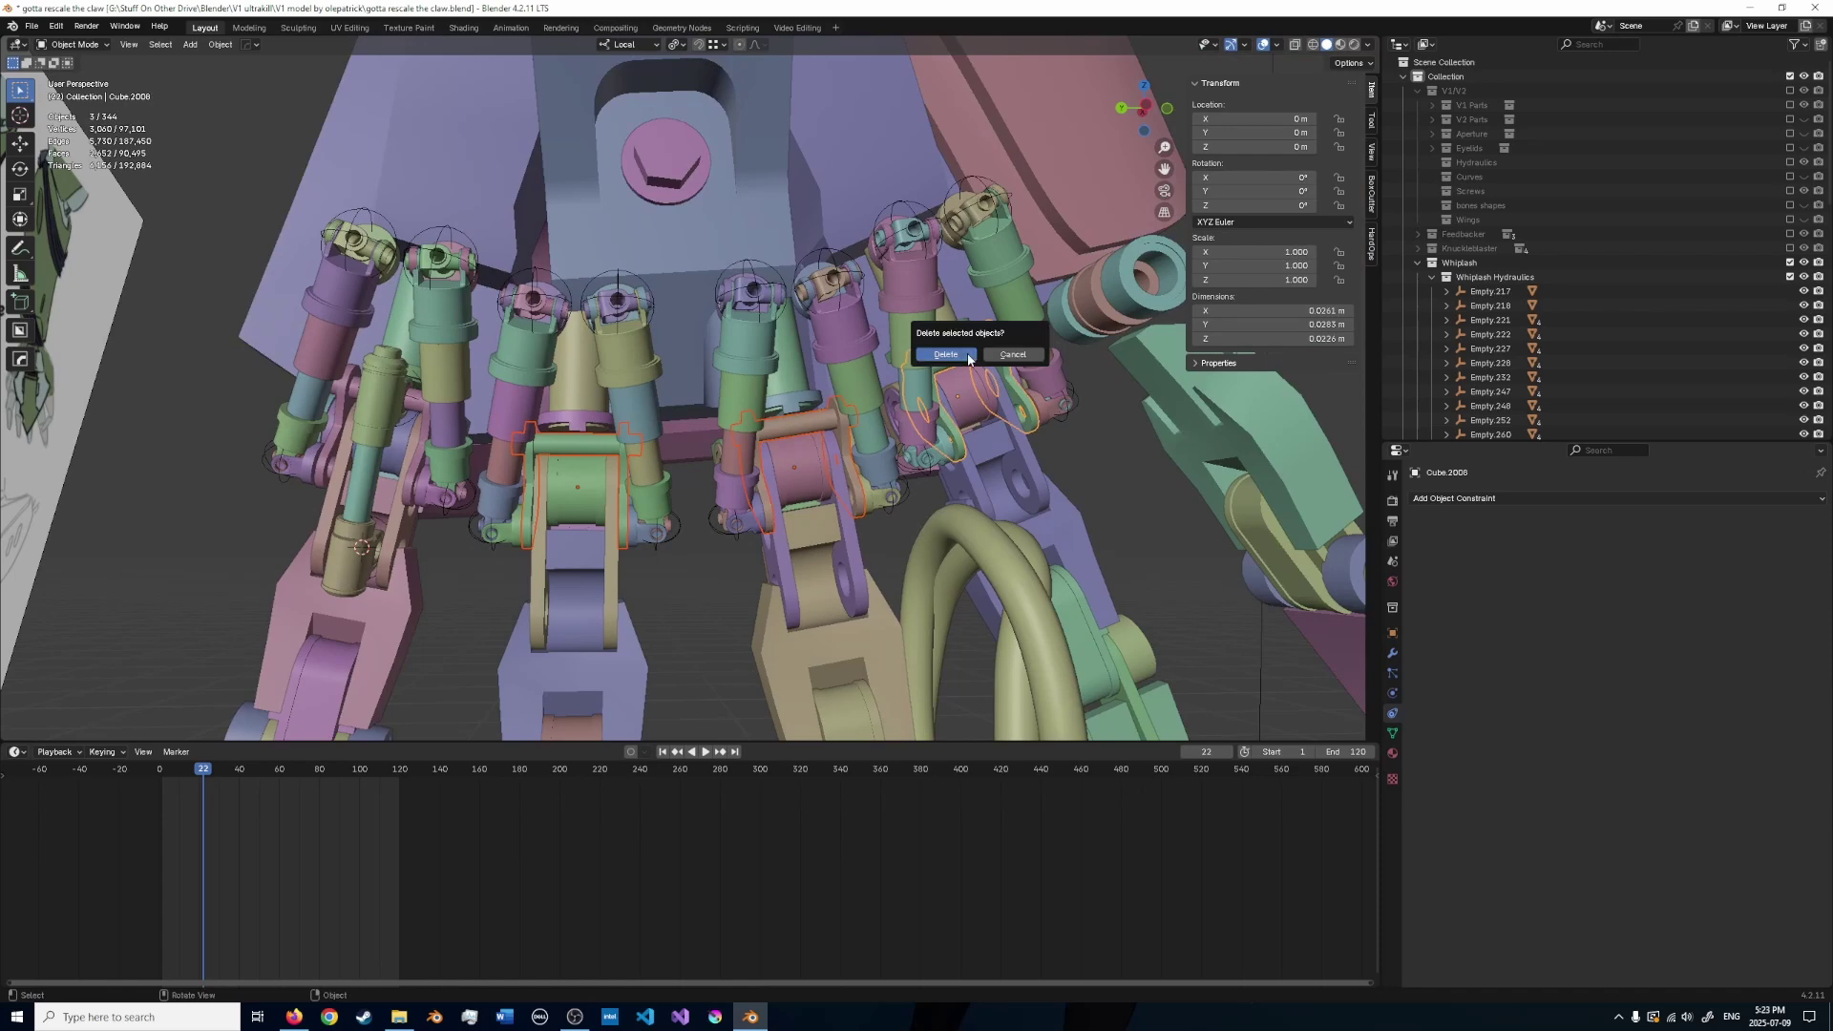
- Delete the selected knuckle brackets on the other three fingers and open the material settings of the upper hydraulic cylinder
left_click(969, 354)
middle_click_drag(968, 359, 700, 396)
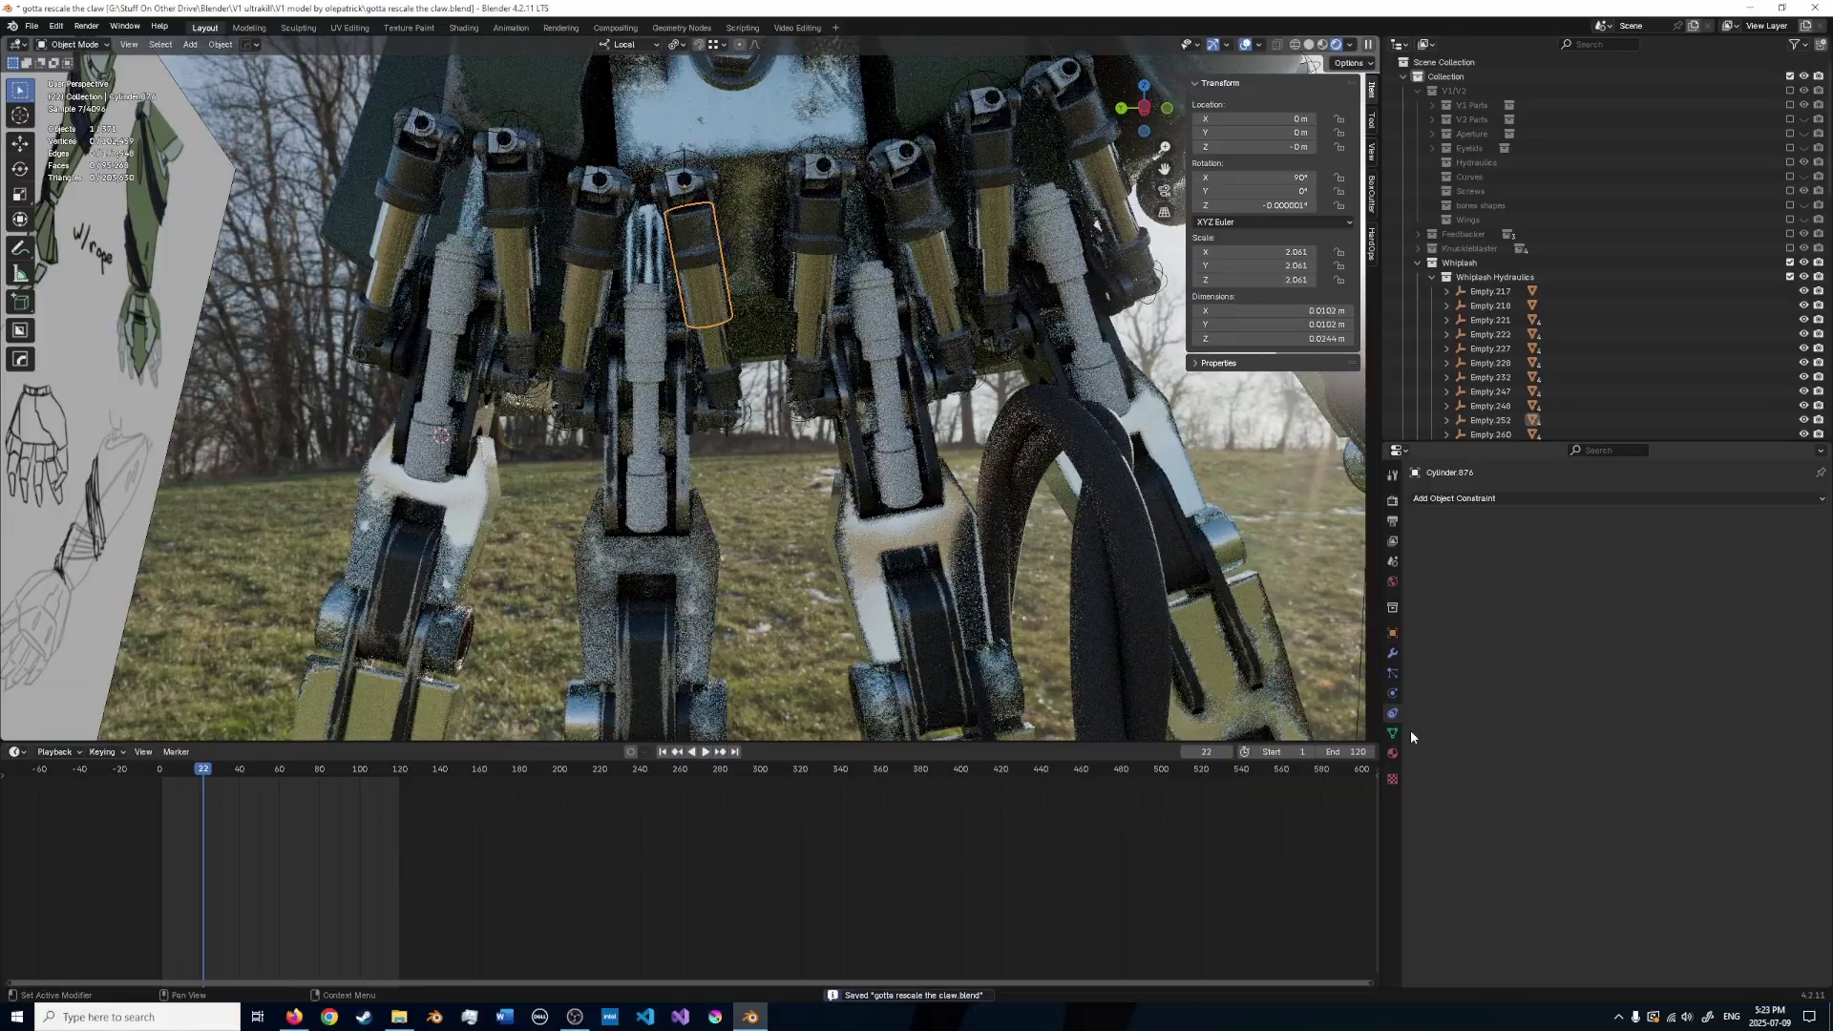
left_click(1392, 754)
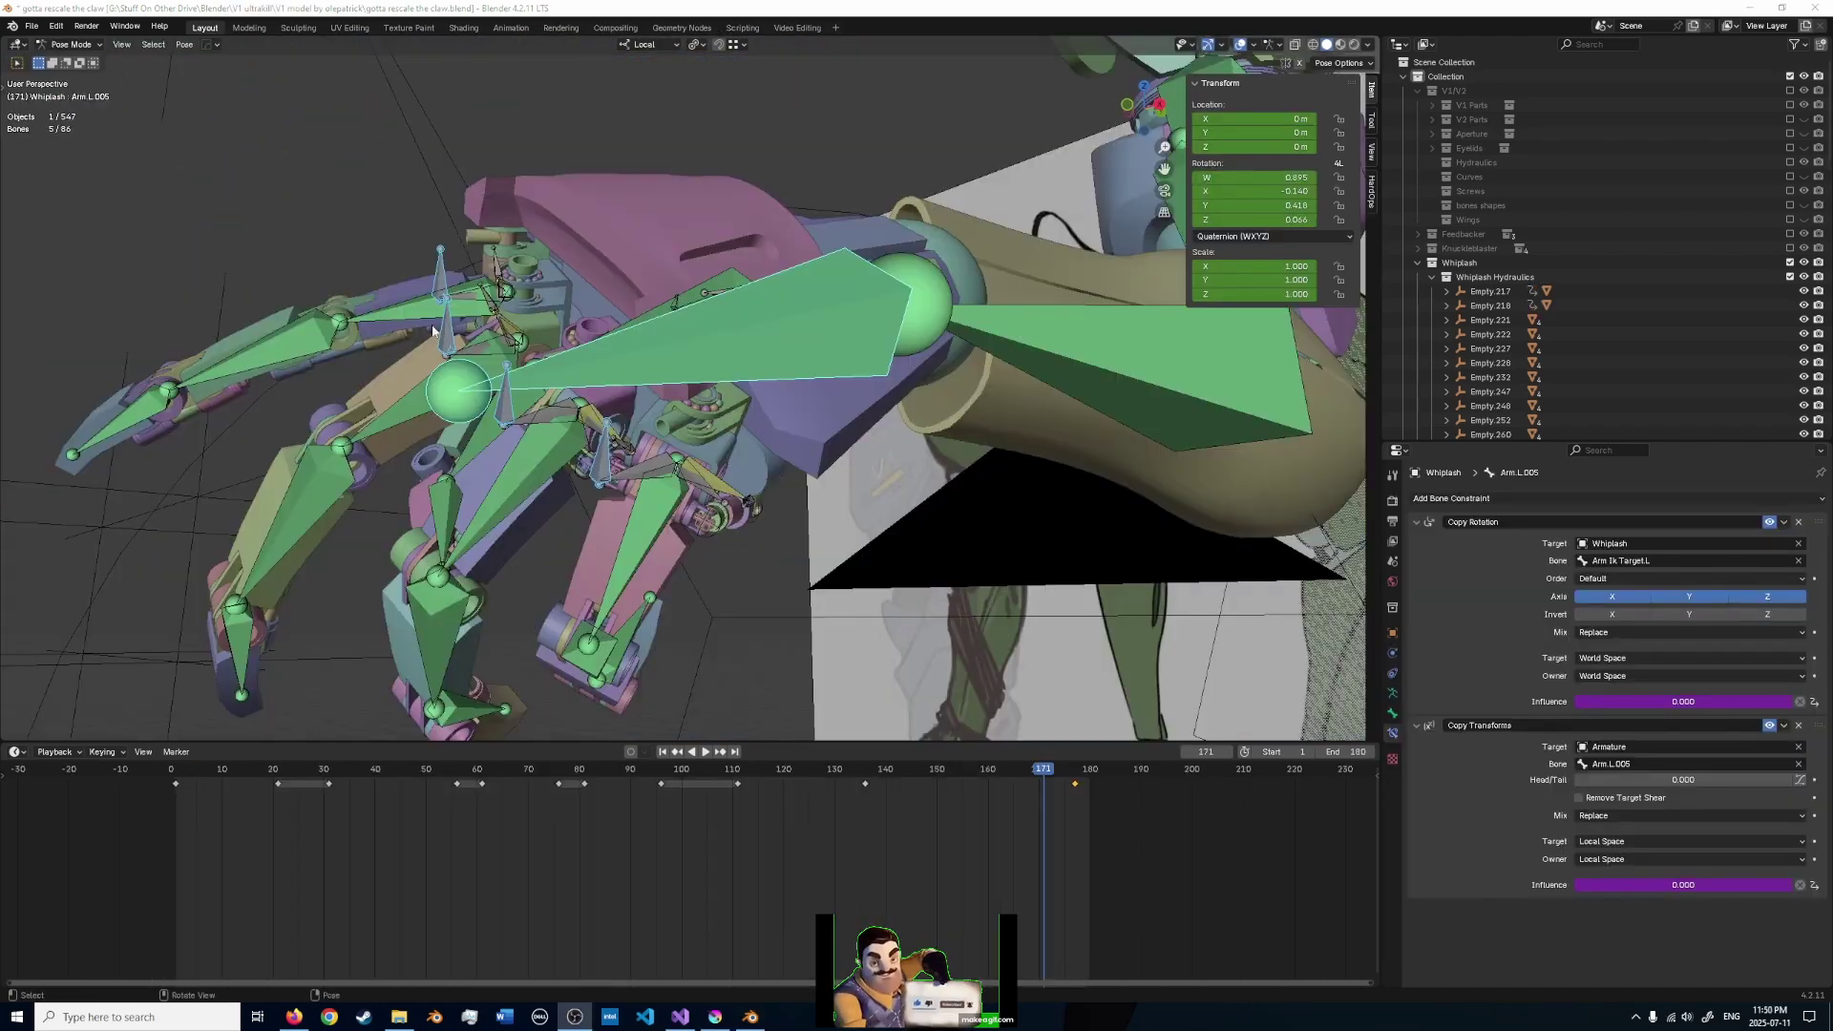
- Try rotating the Finger.L base bone about its local Y axis to test the knuckle linkage
middle_click_drag(432, 332, 687, 420)
left_click(686, 393)
middle_click_drag(802, 506, 762, 418)
left_click(638, 434)
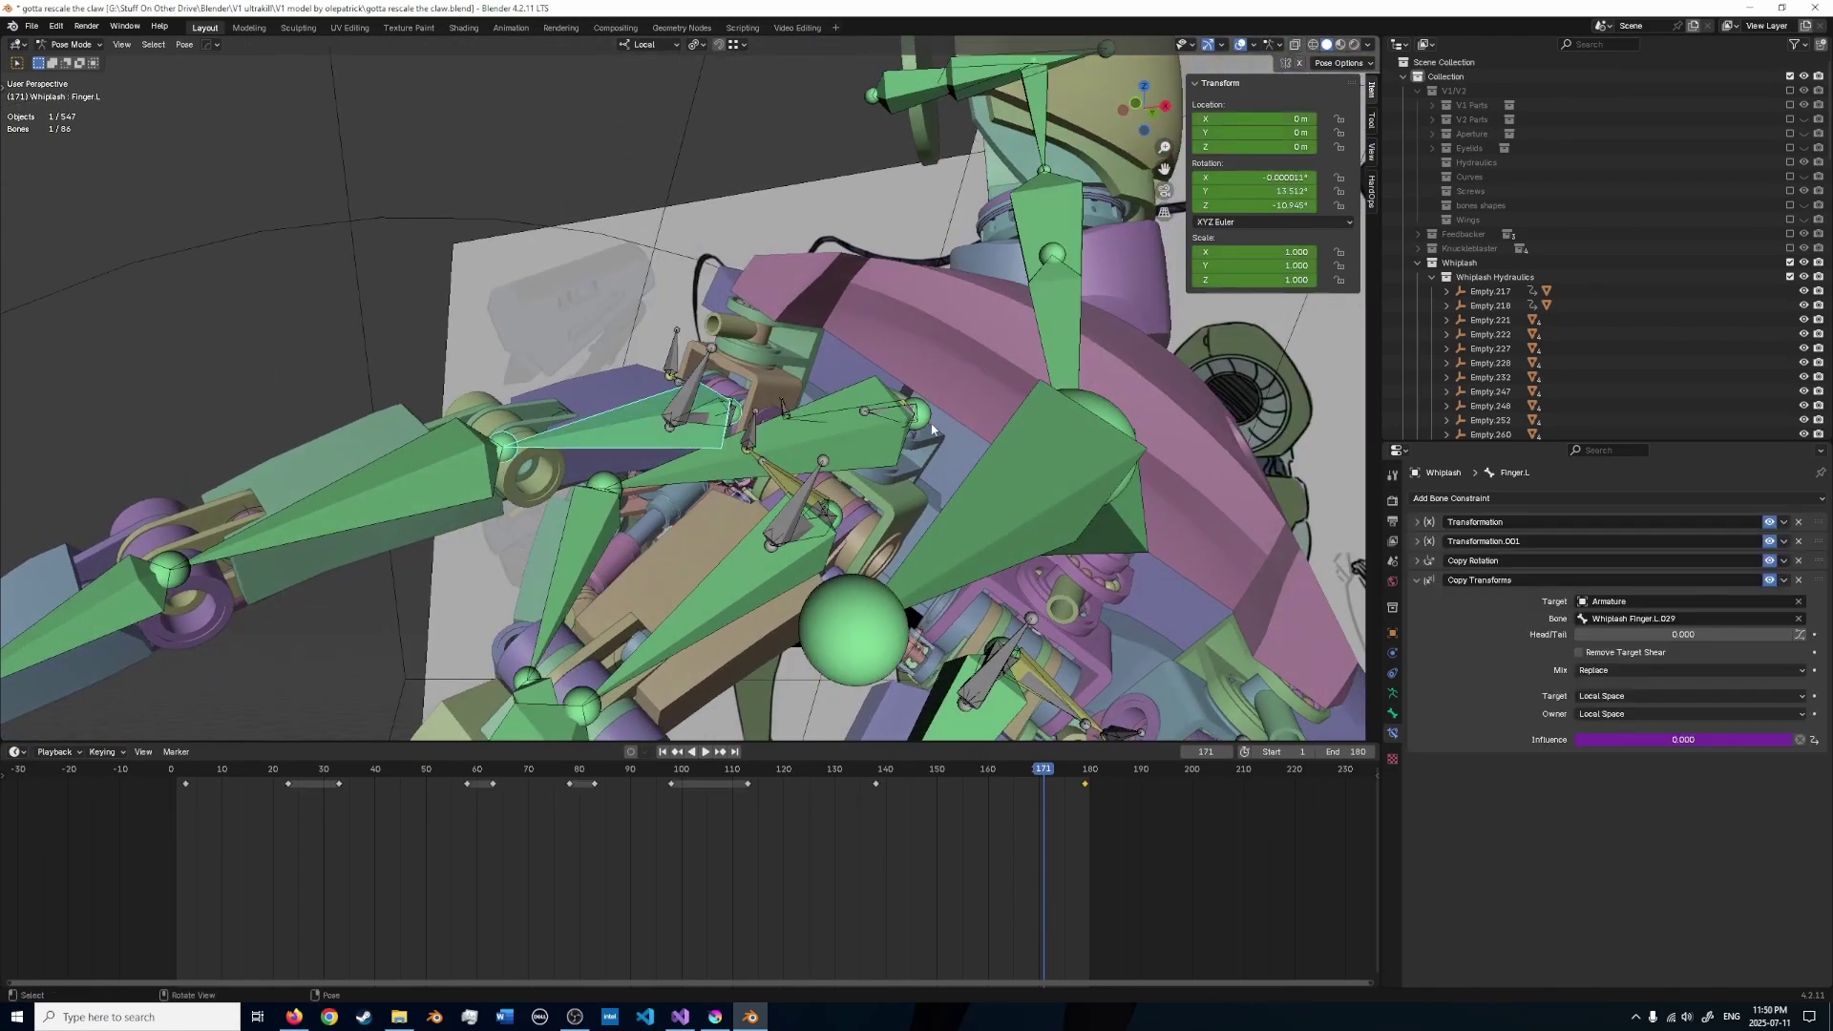
key("r")
key("y")
right_click(756, 337)
left_click(728, 334)
- Examine the knuckle bones and bearing joints of all four fingers from several sides
middle_click_drag(727, 333, 715, 309)
middle_click_drag(454, 370, 727, 329)
middle_click_drag(875, 443, 805, 408)
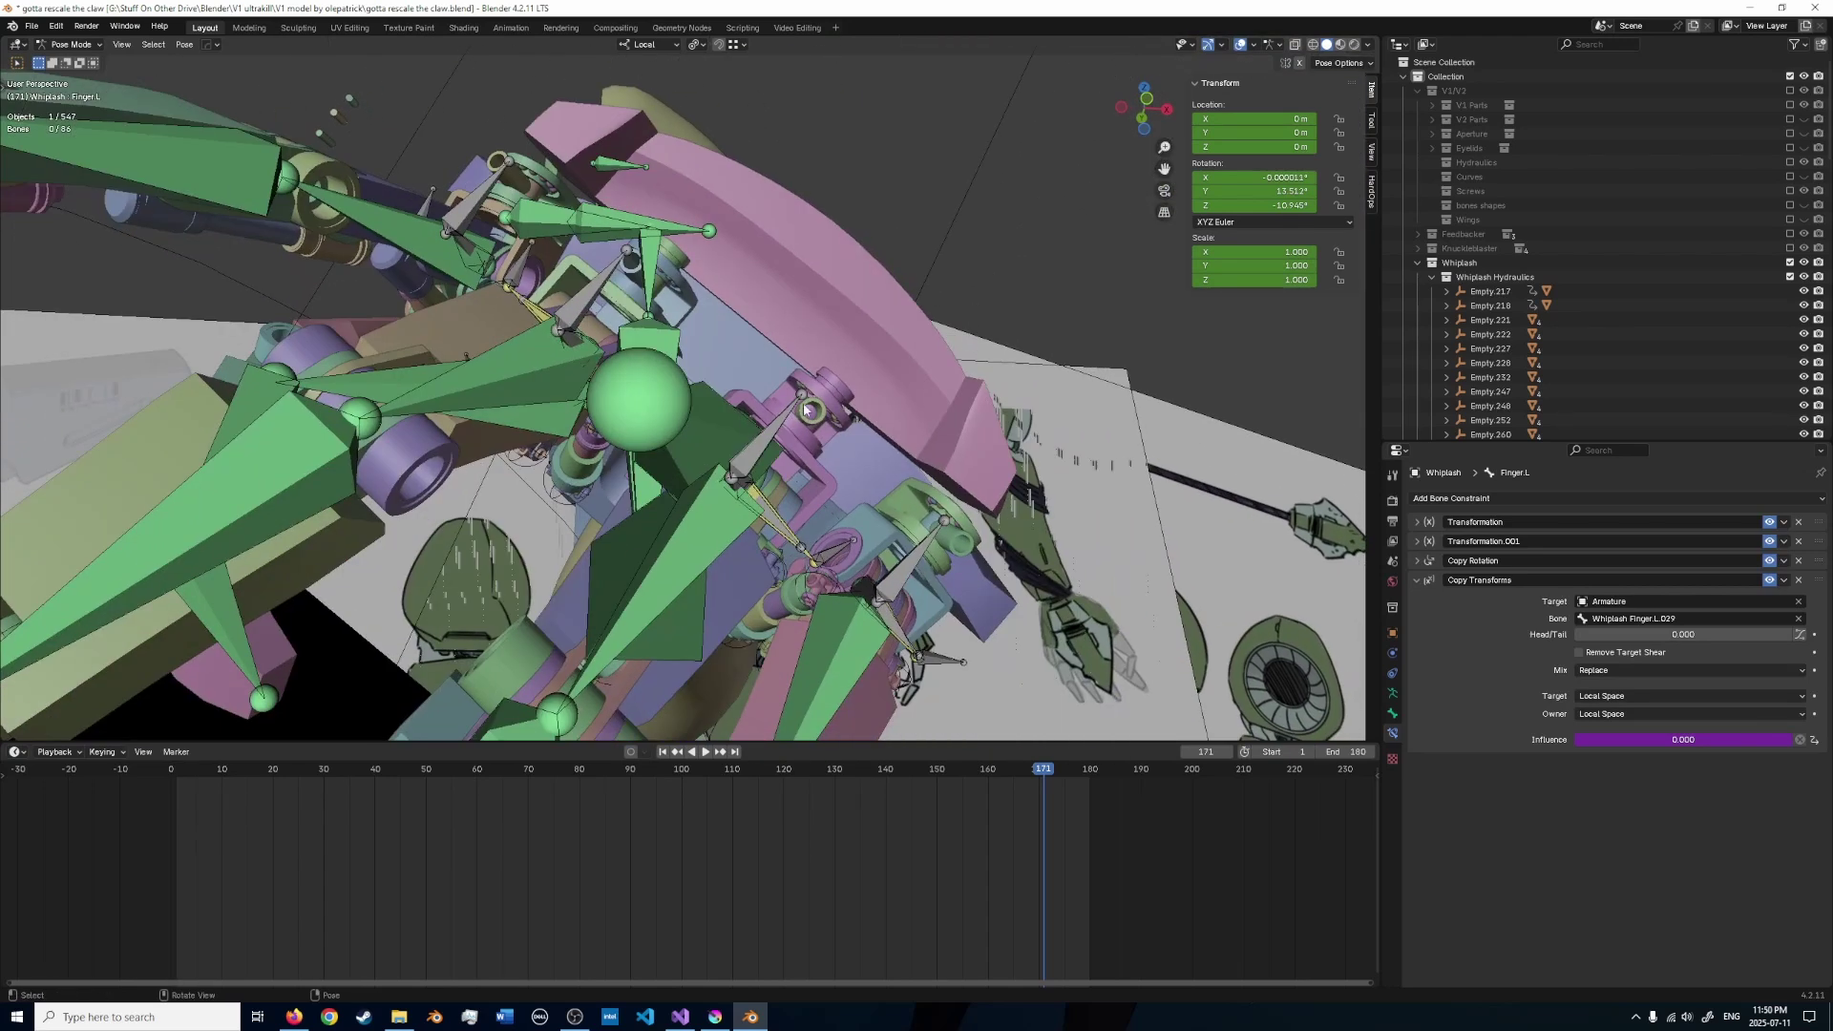
middle_click_drag(918, 519, 737, 328)
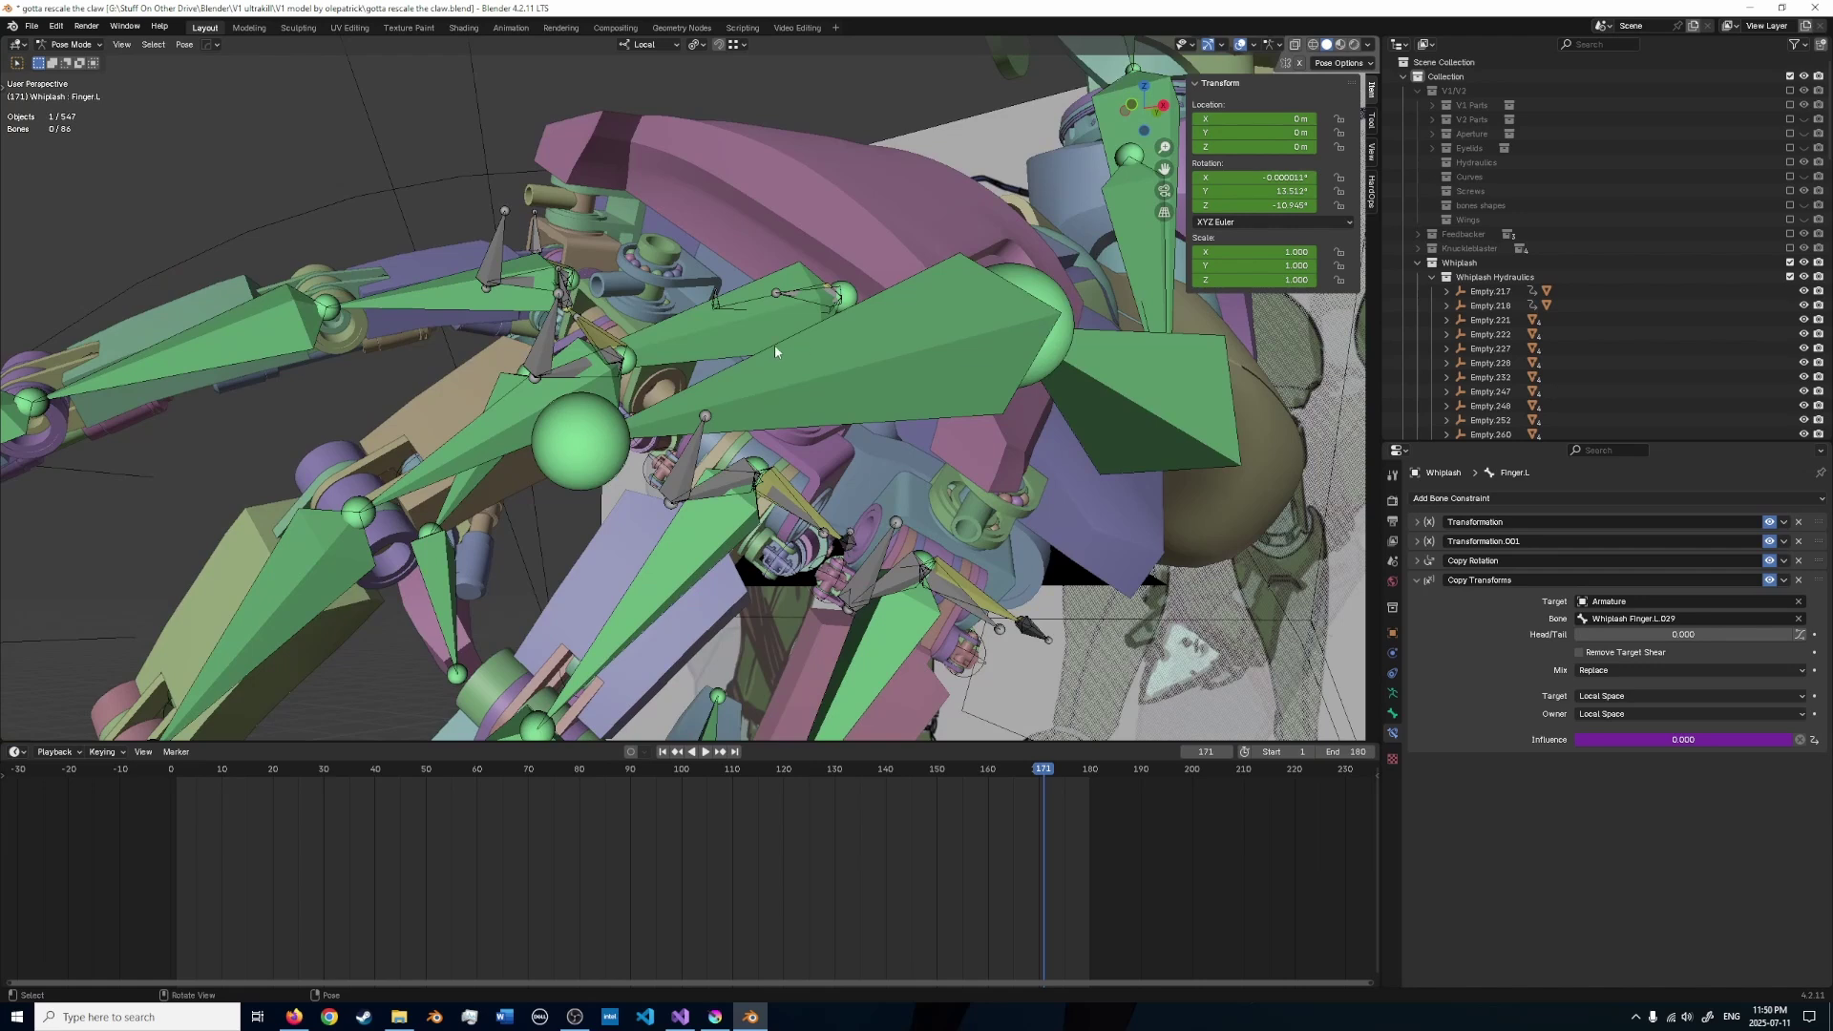
middle_click_drag(775, 343, 721, 541)
left_click(781, 512)
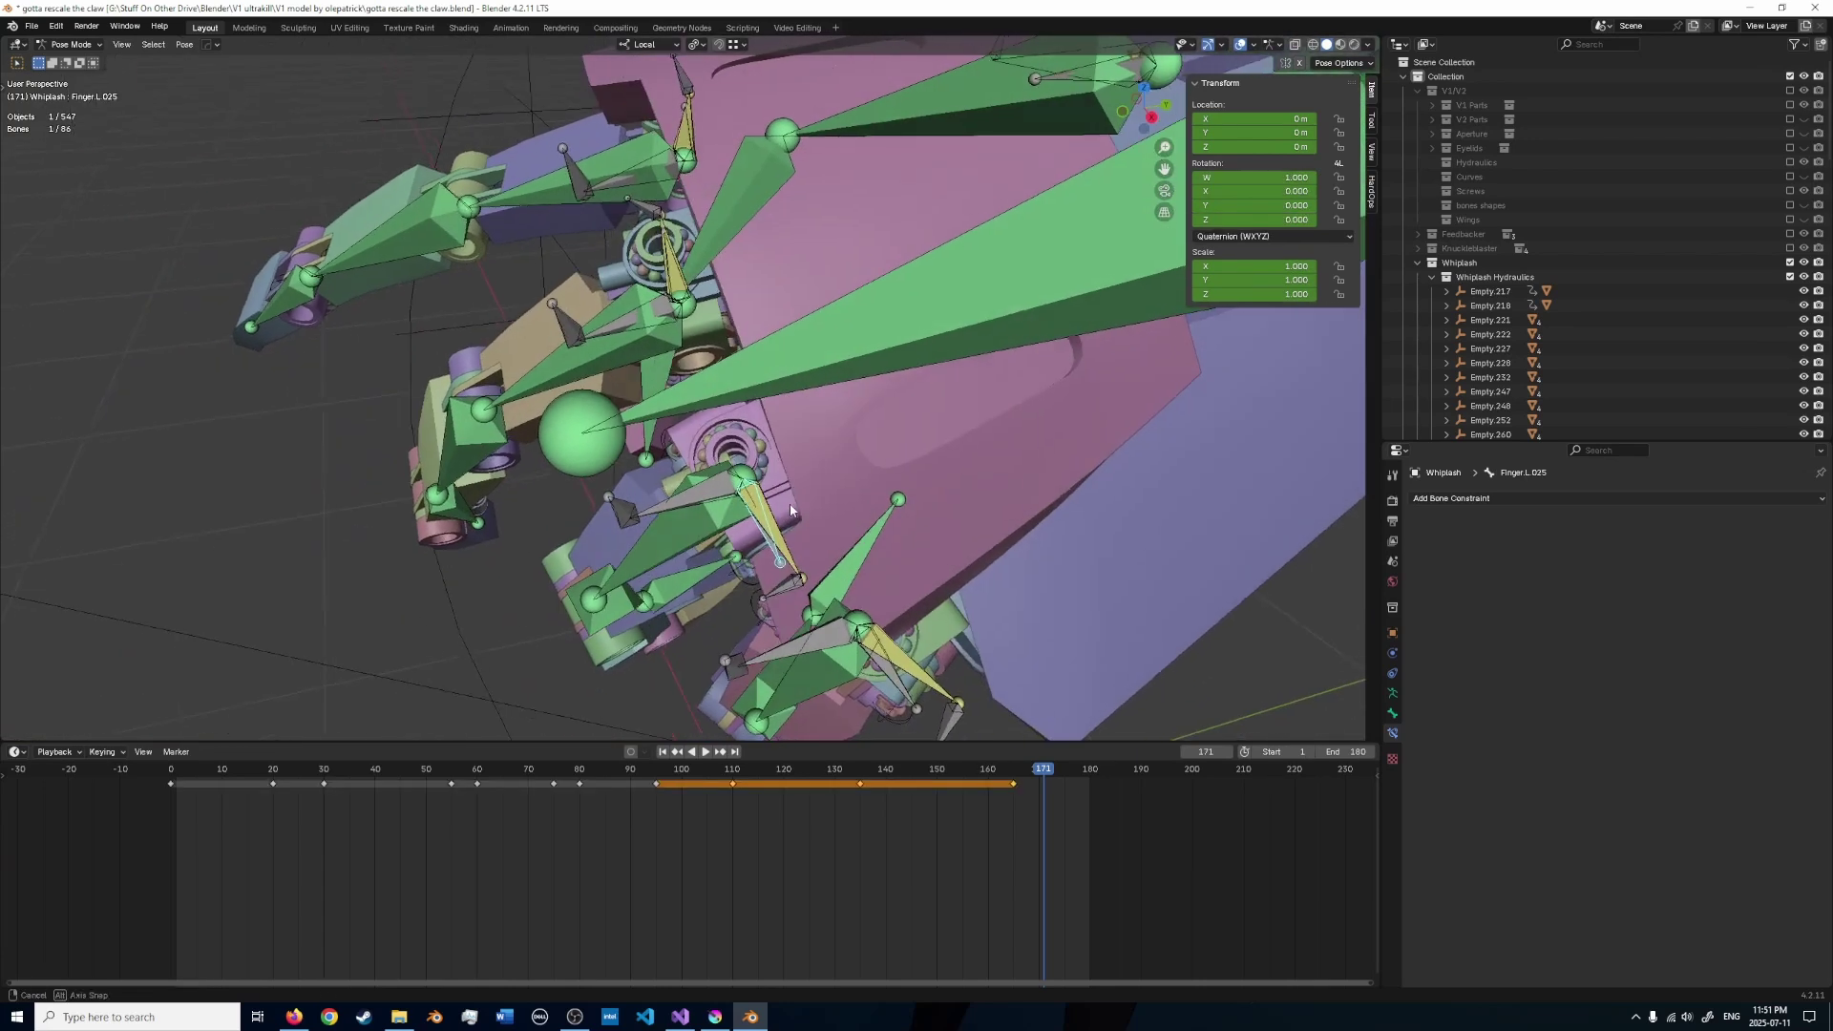
scroll(778, 505, "down", 4)
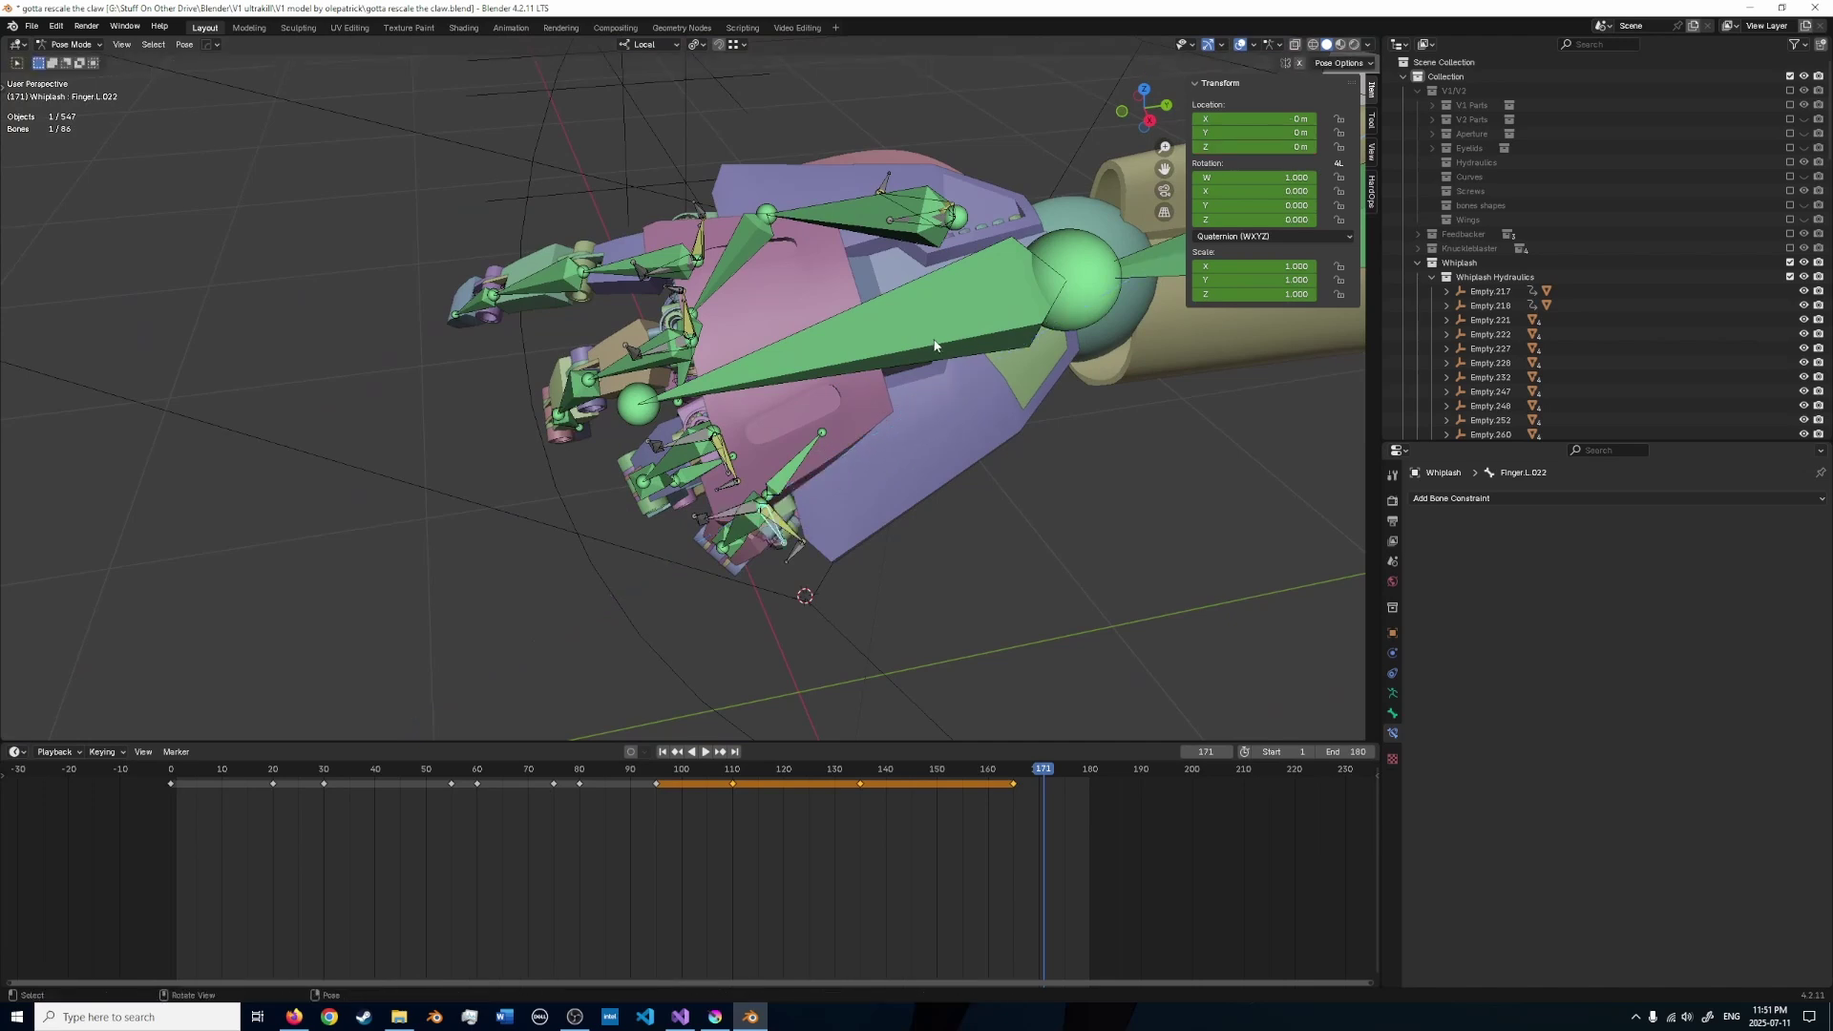
middle_click_drag(935, 345, 663, 487)
scroll(819, 368, "up", 5)
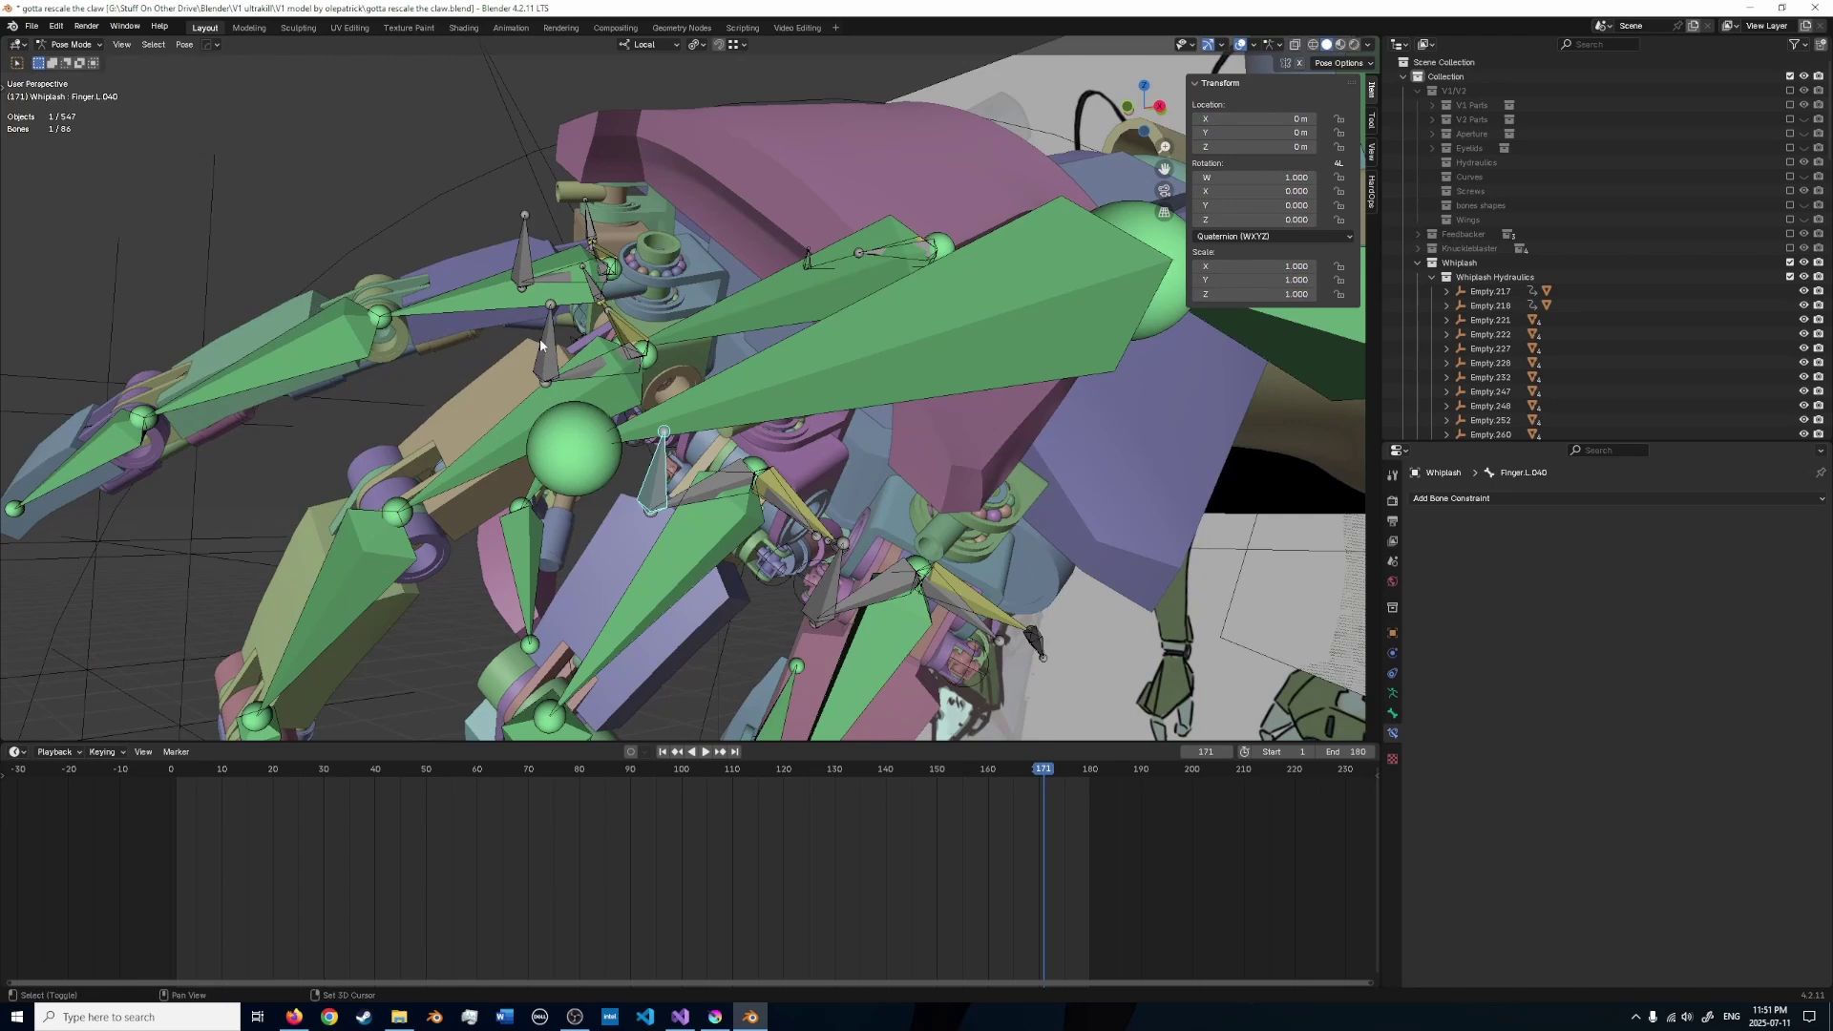
- Parent the four upright knuckle target bones to the arm bone Arm.L.005 with Keep Offset
left_click(831, 594, "shift")
scroll(848, 526, "down", 2)
middle_click_drag(848, 526, 784, 520)
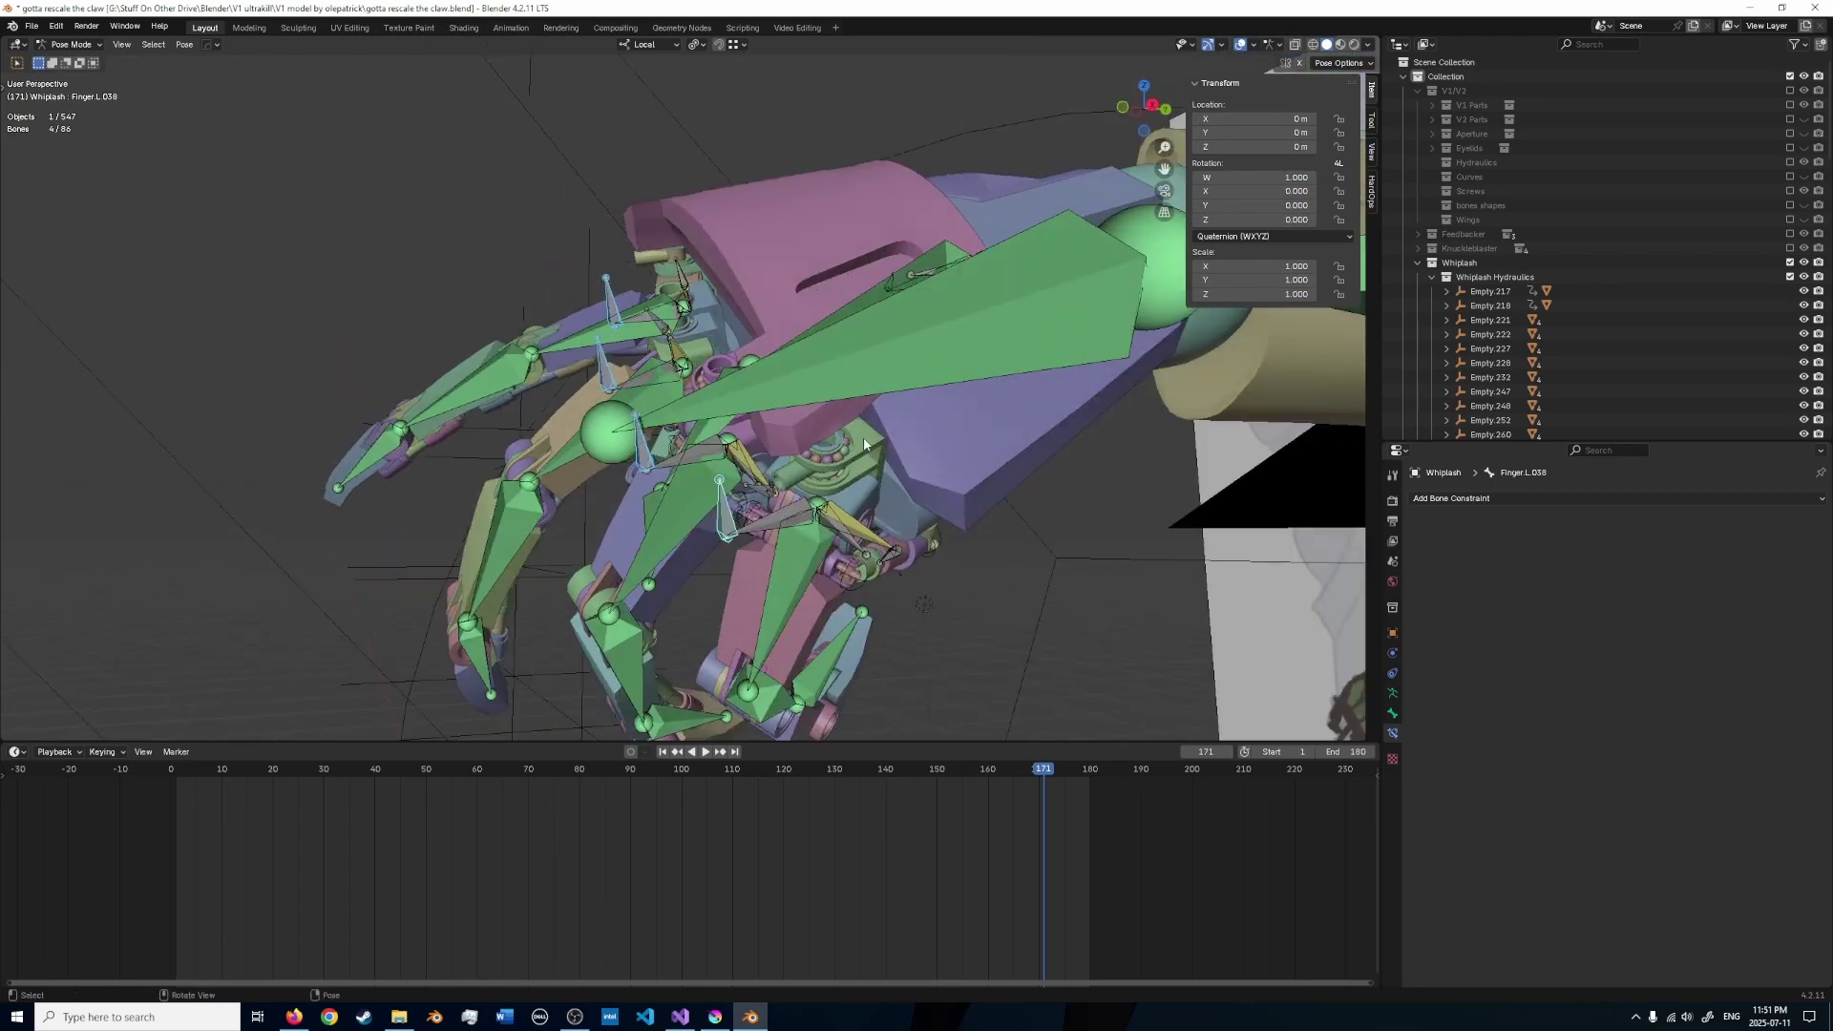
left_click(855, 395, "shift")
key("Tab")
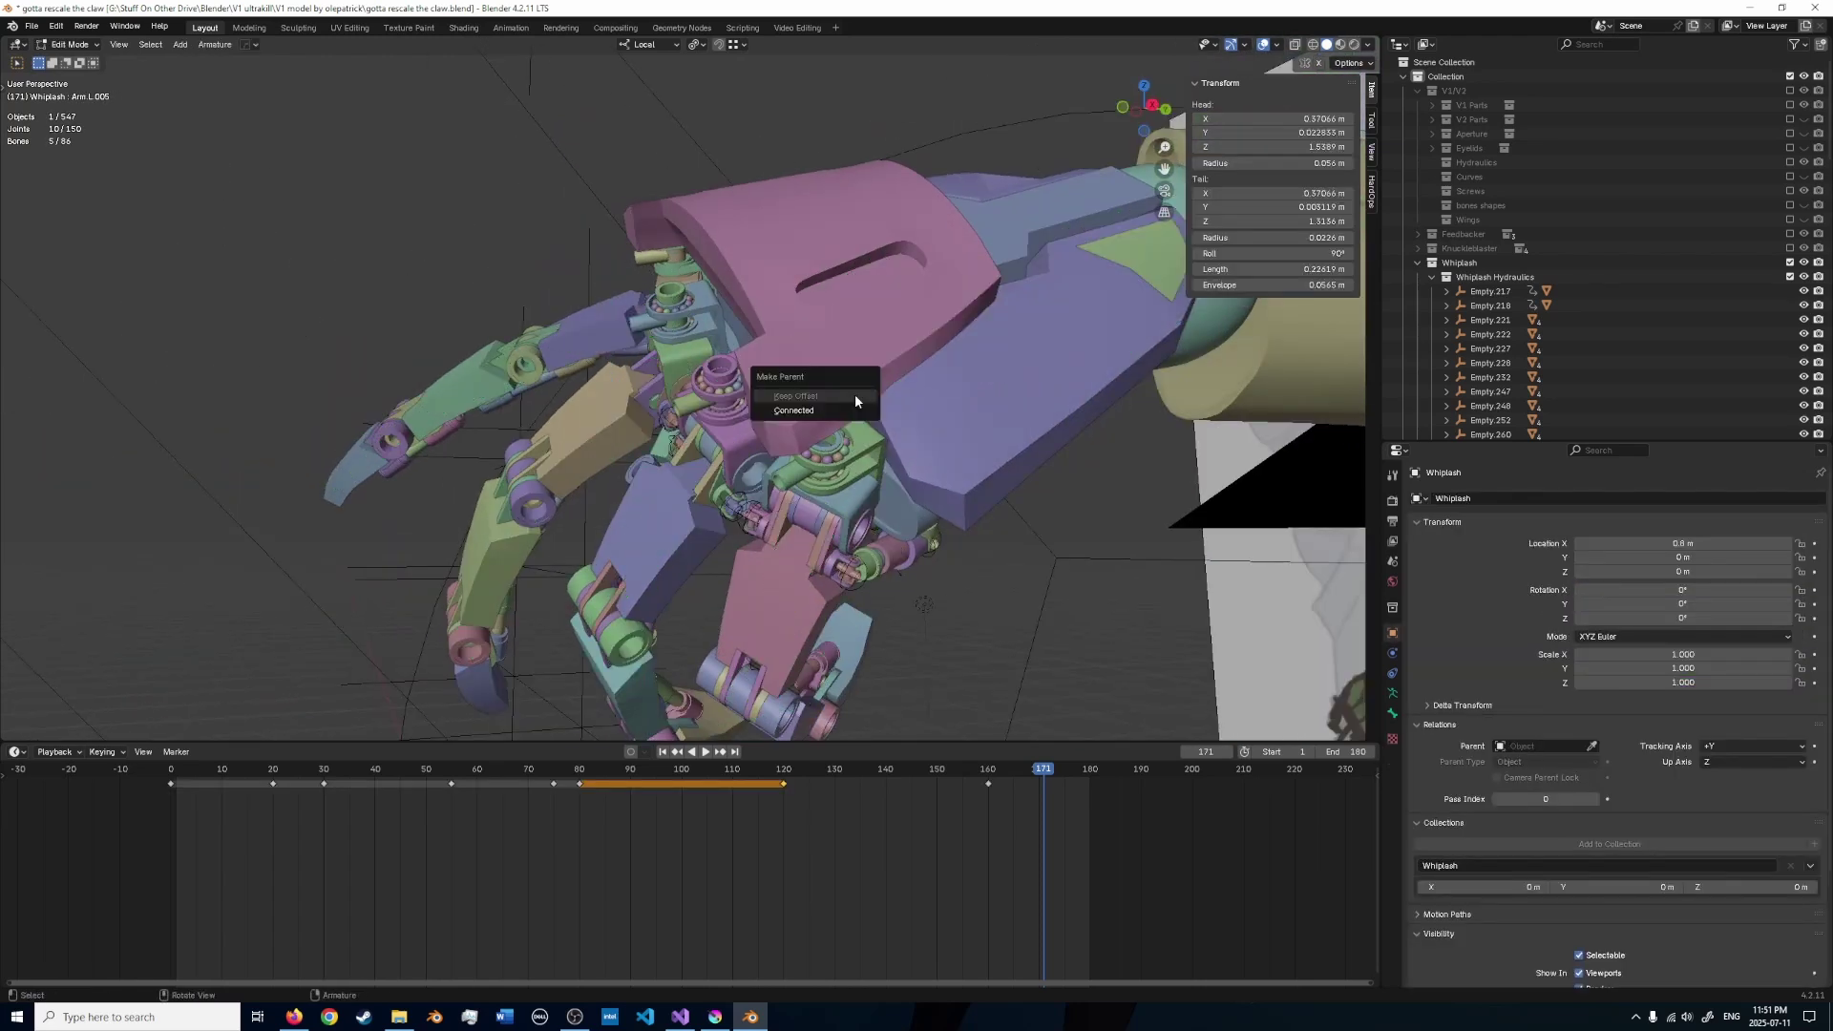
left_click(856, 395)
key("Tab")
- Try rotating the tan finger's base bone freely and about its local Y axis to check the target bones
middle_click_drag(598, 178, 754, 340)
left_click(612, 381)
scroll(671, 363, "up", 4)
left_click(630, 367)
key("r")
right_click(592, 256)
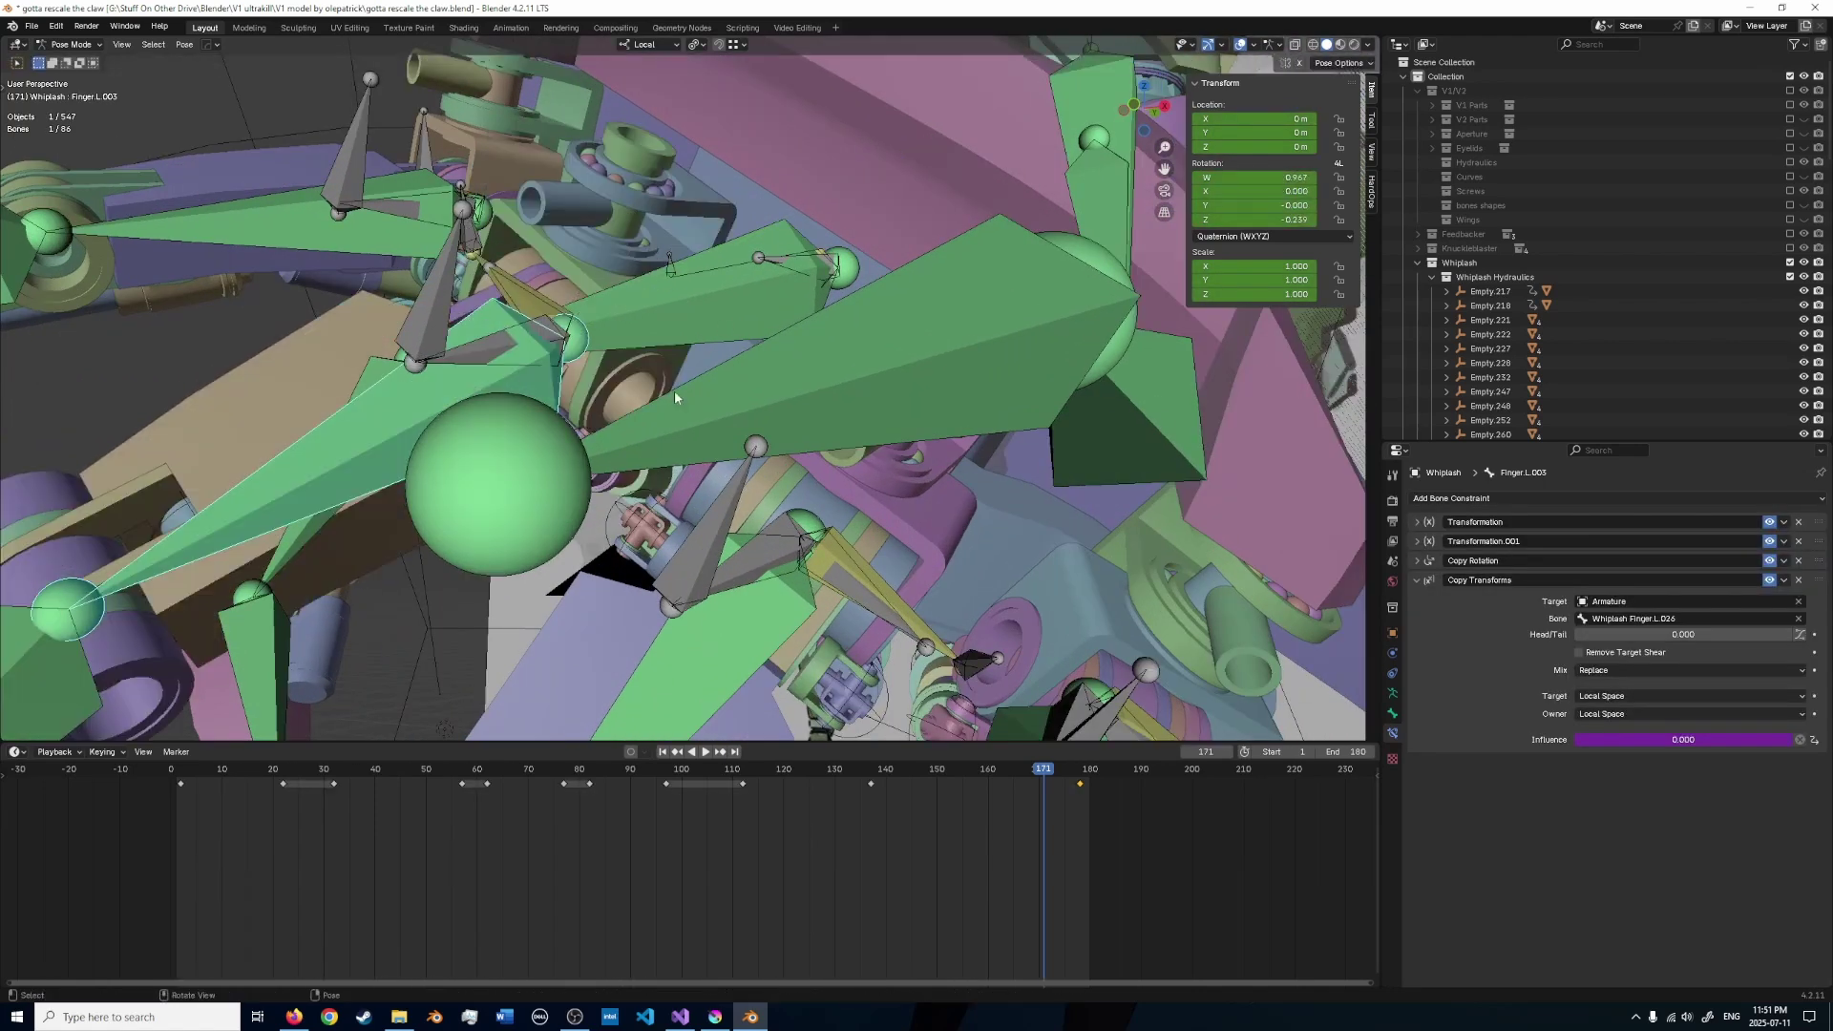
key("r")
key("y")
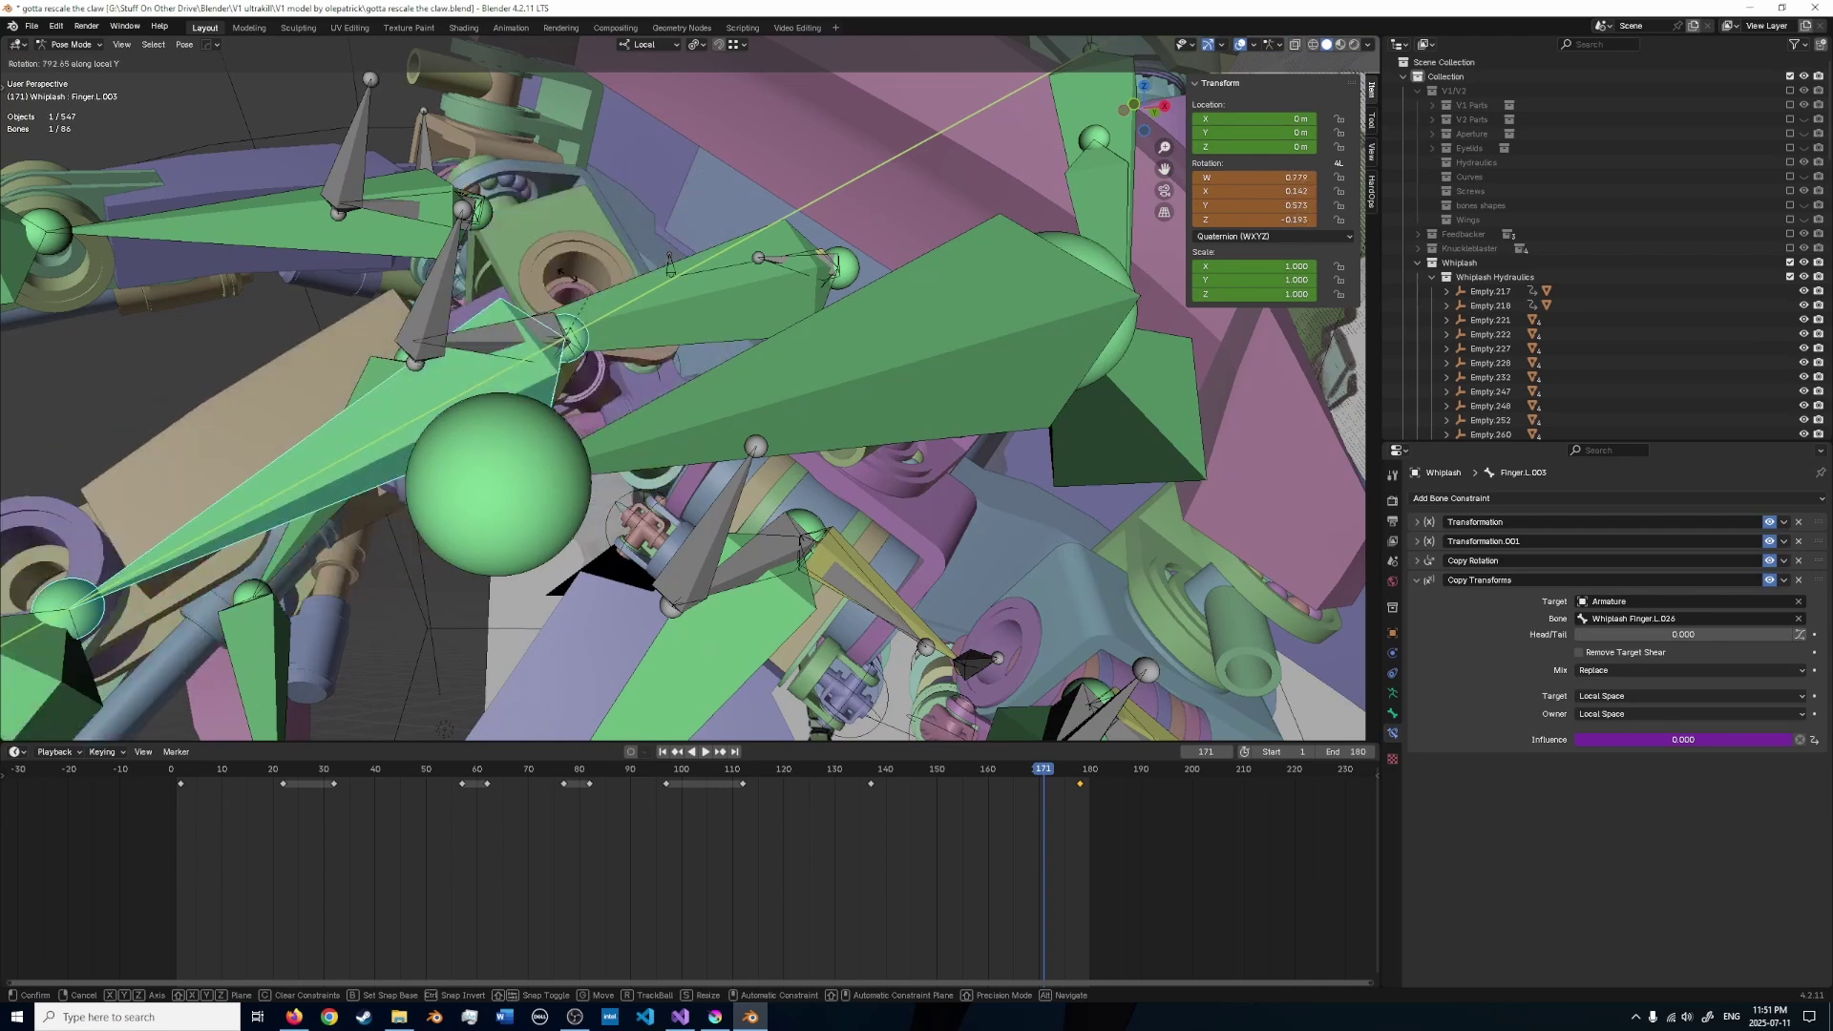
right_click(455, 358)
- Add a Locked Track constraint to Finger.L.032 targeting Finger.L.037, with Y as track axis and X as locked axis
left_click(455, 357)
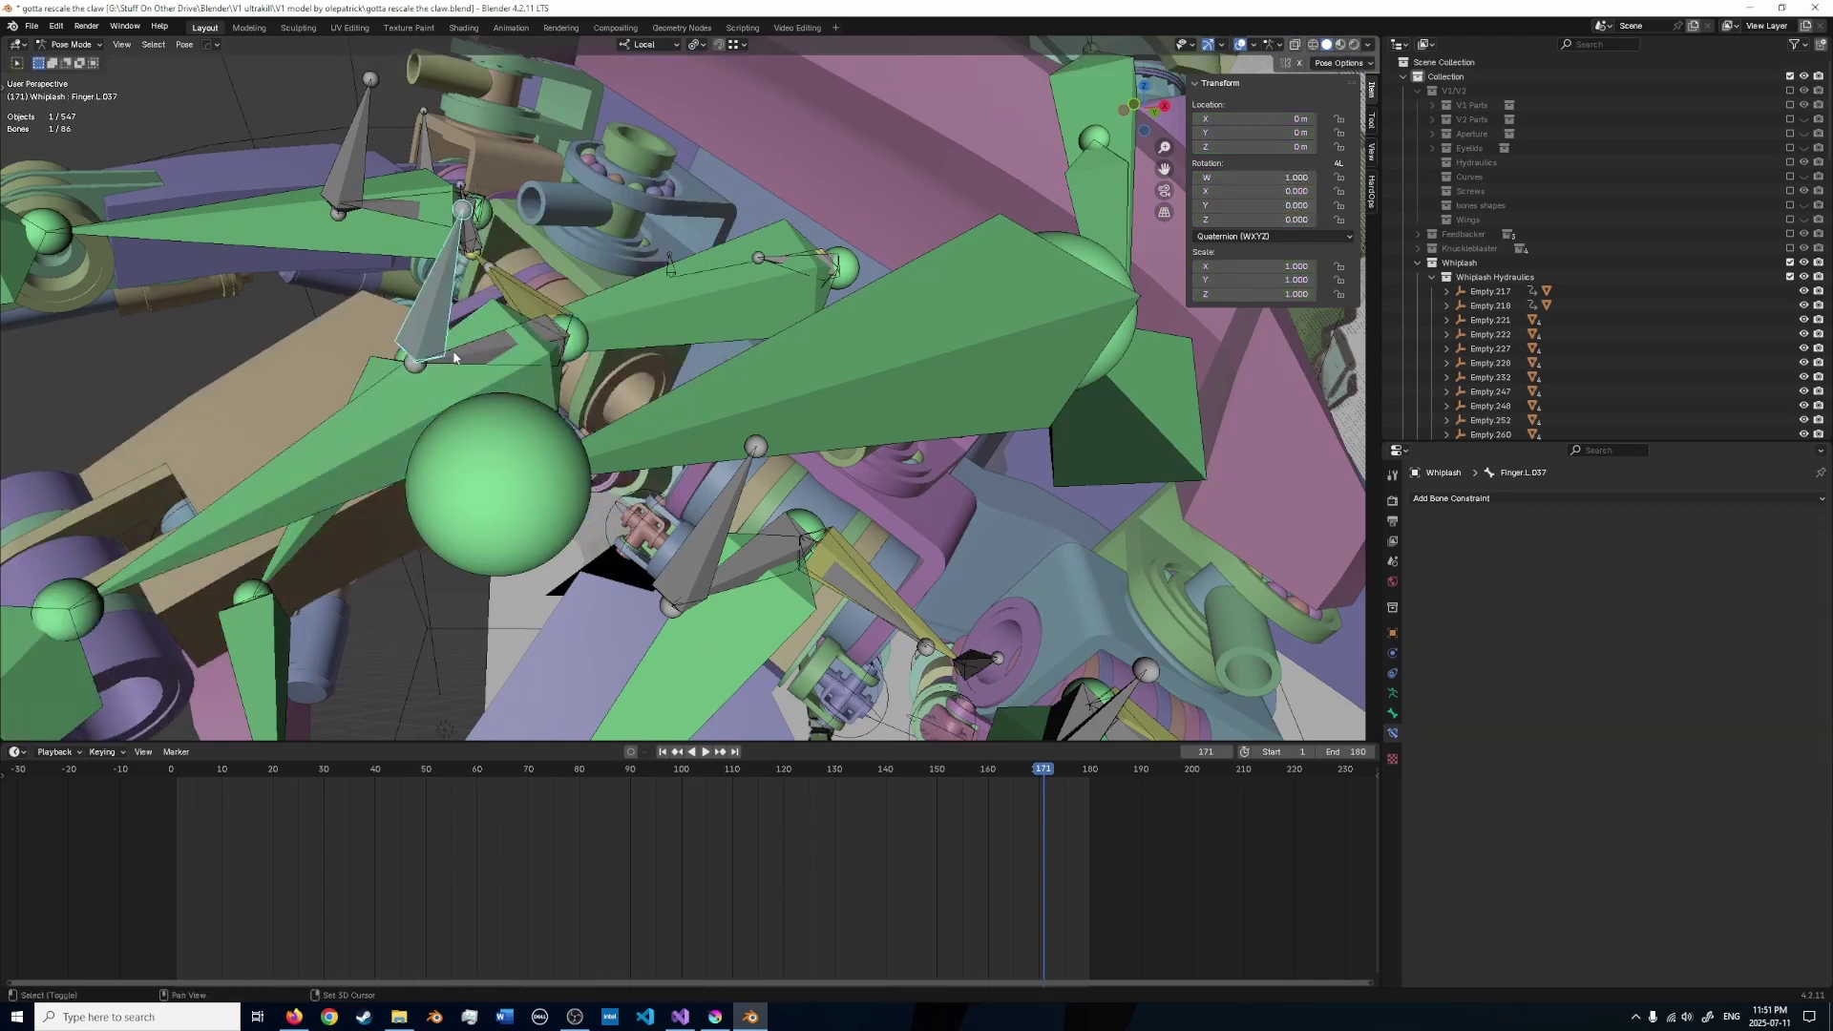
key("ctrl+shift+c")
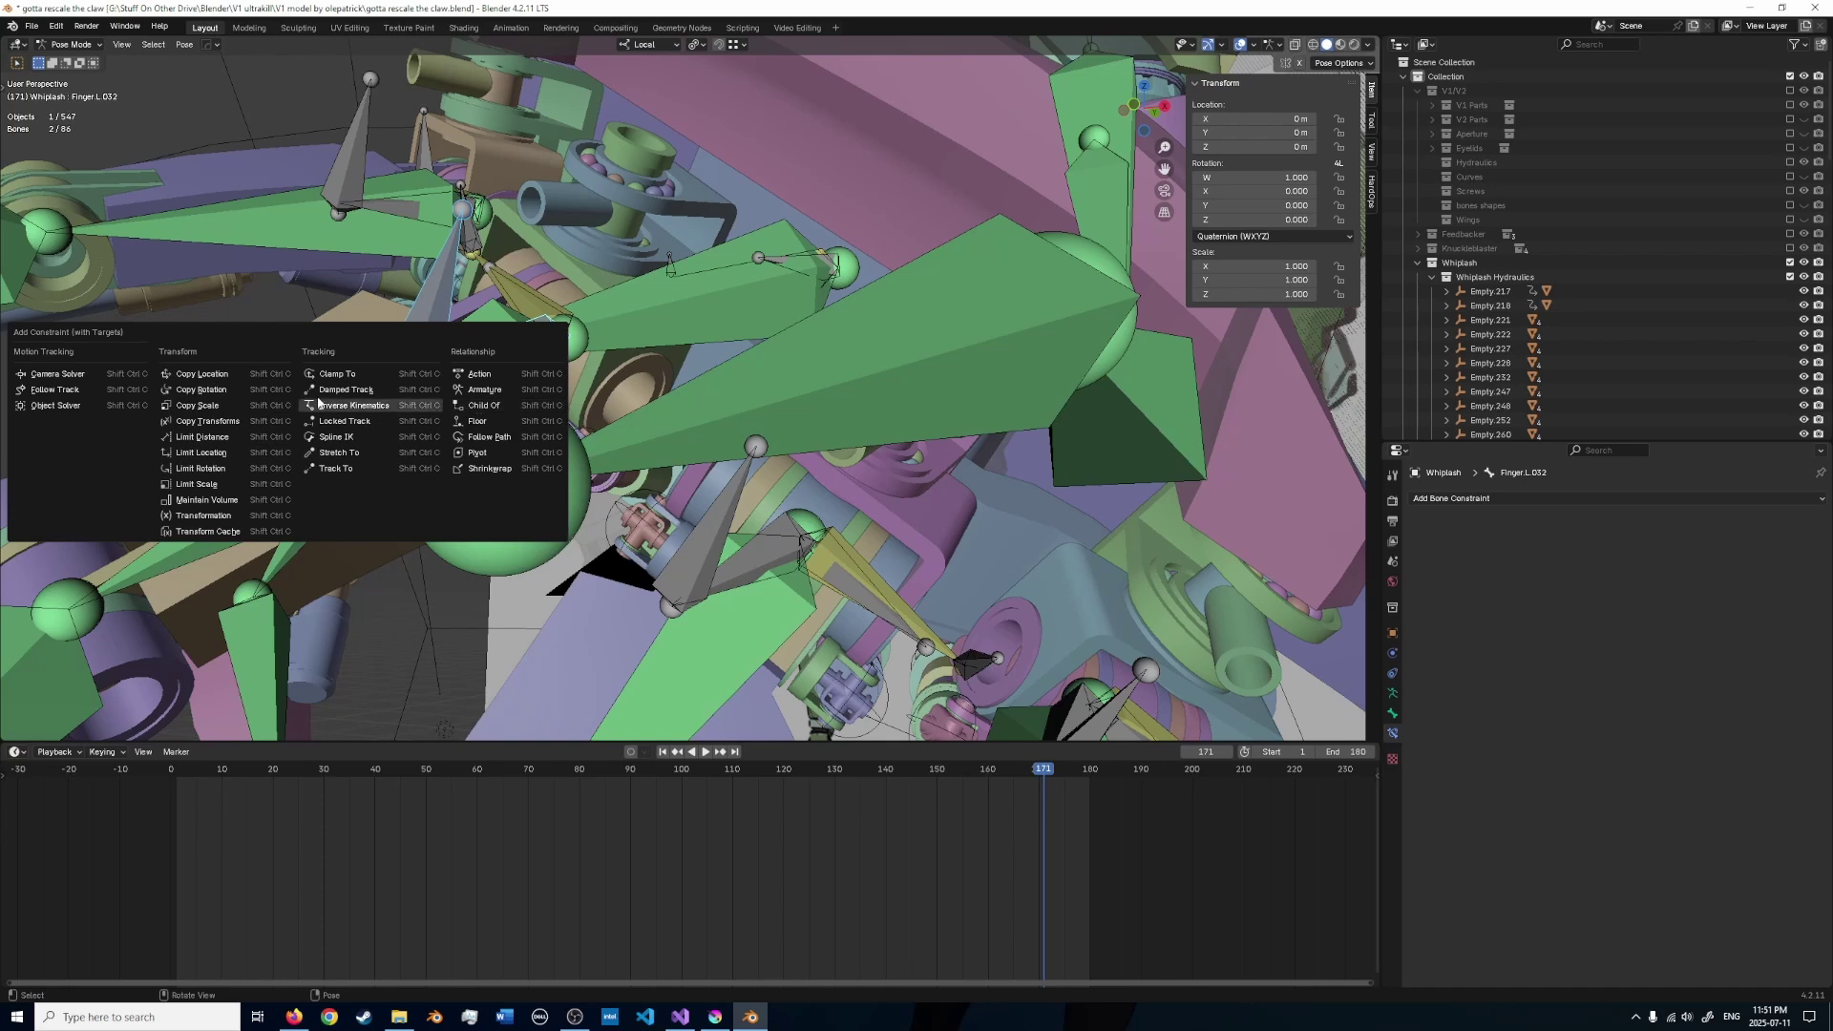
left_click(343, 422)
left_click(386, 212)
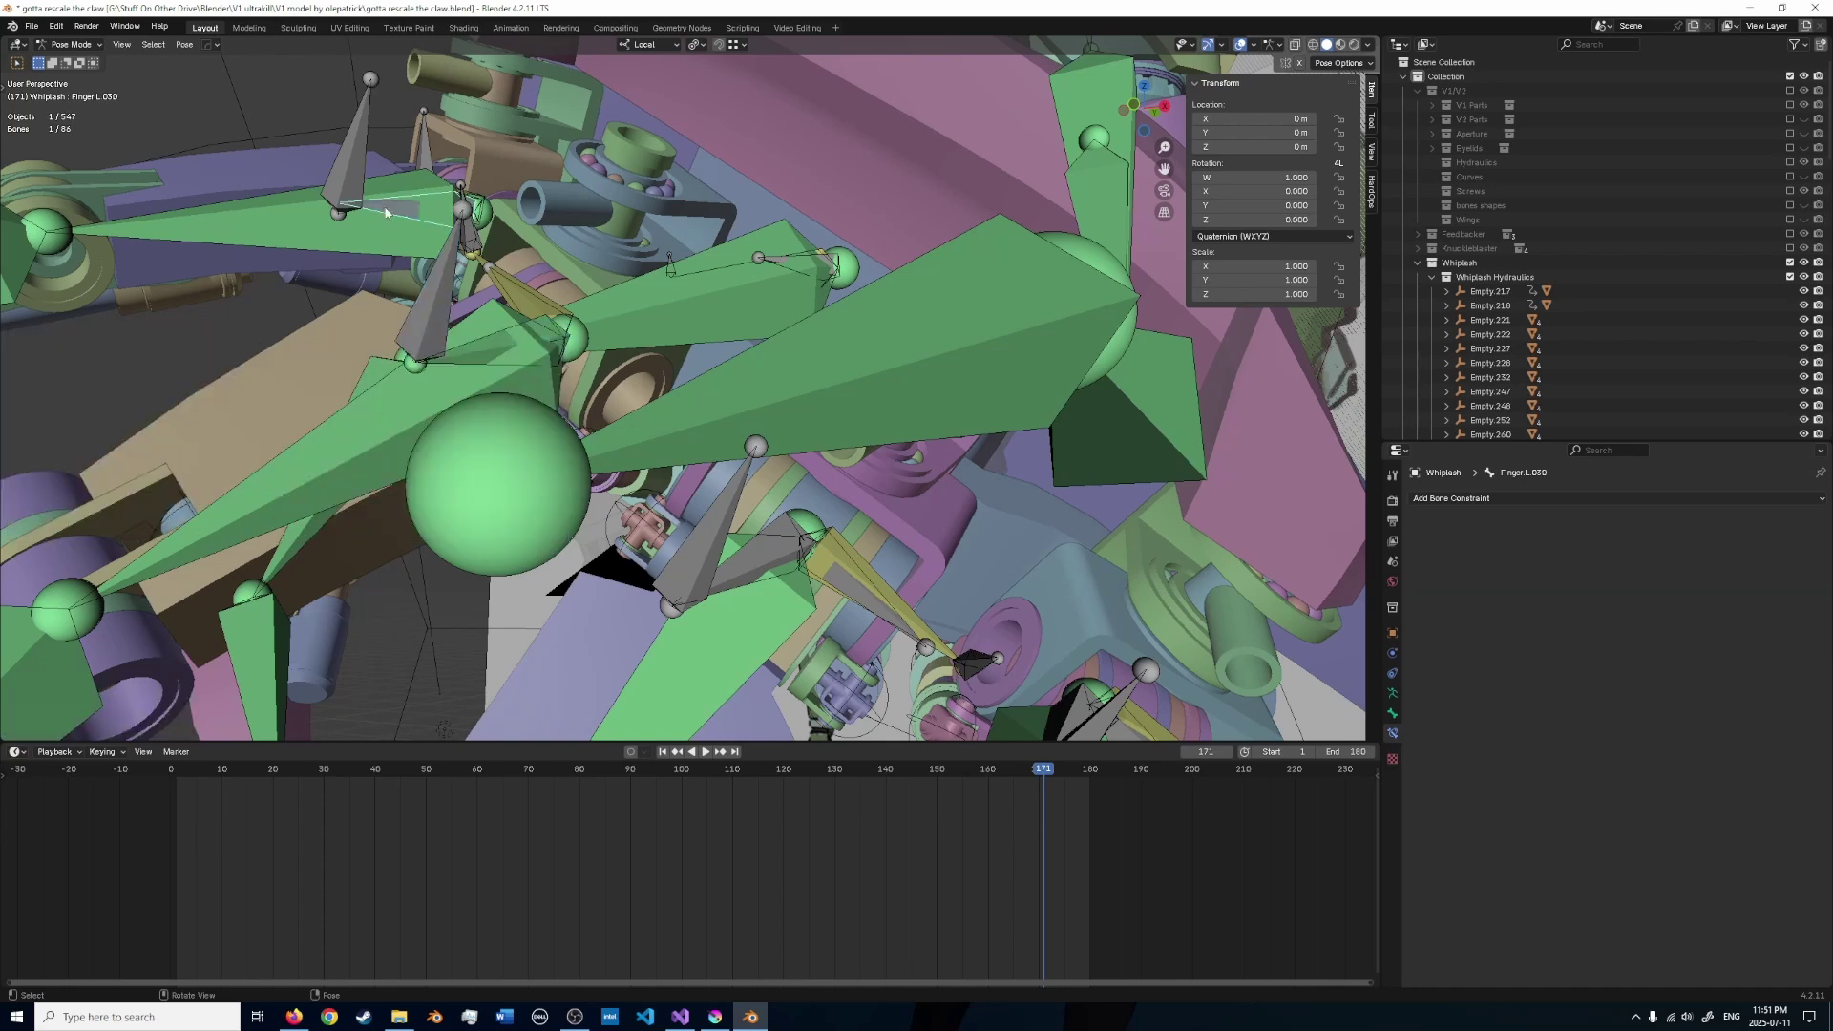
middle_click_drag(386, 212, 477, 367)
left_click(477, 366)
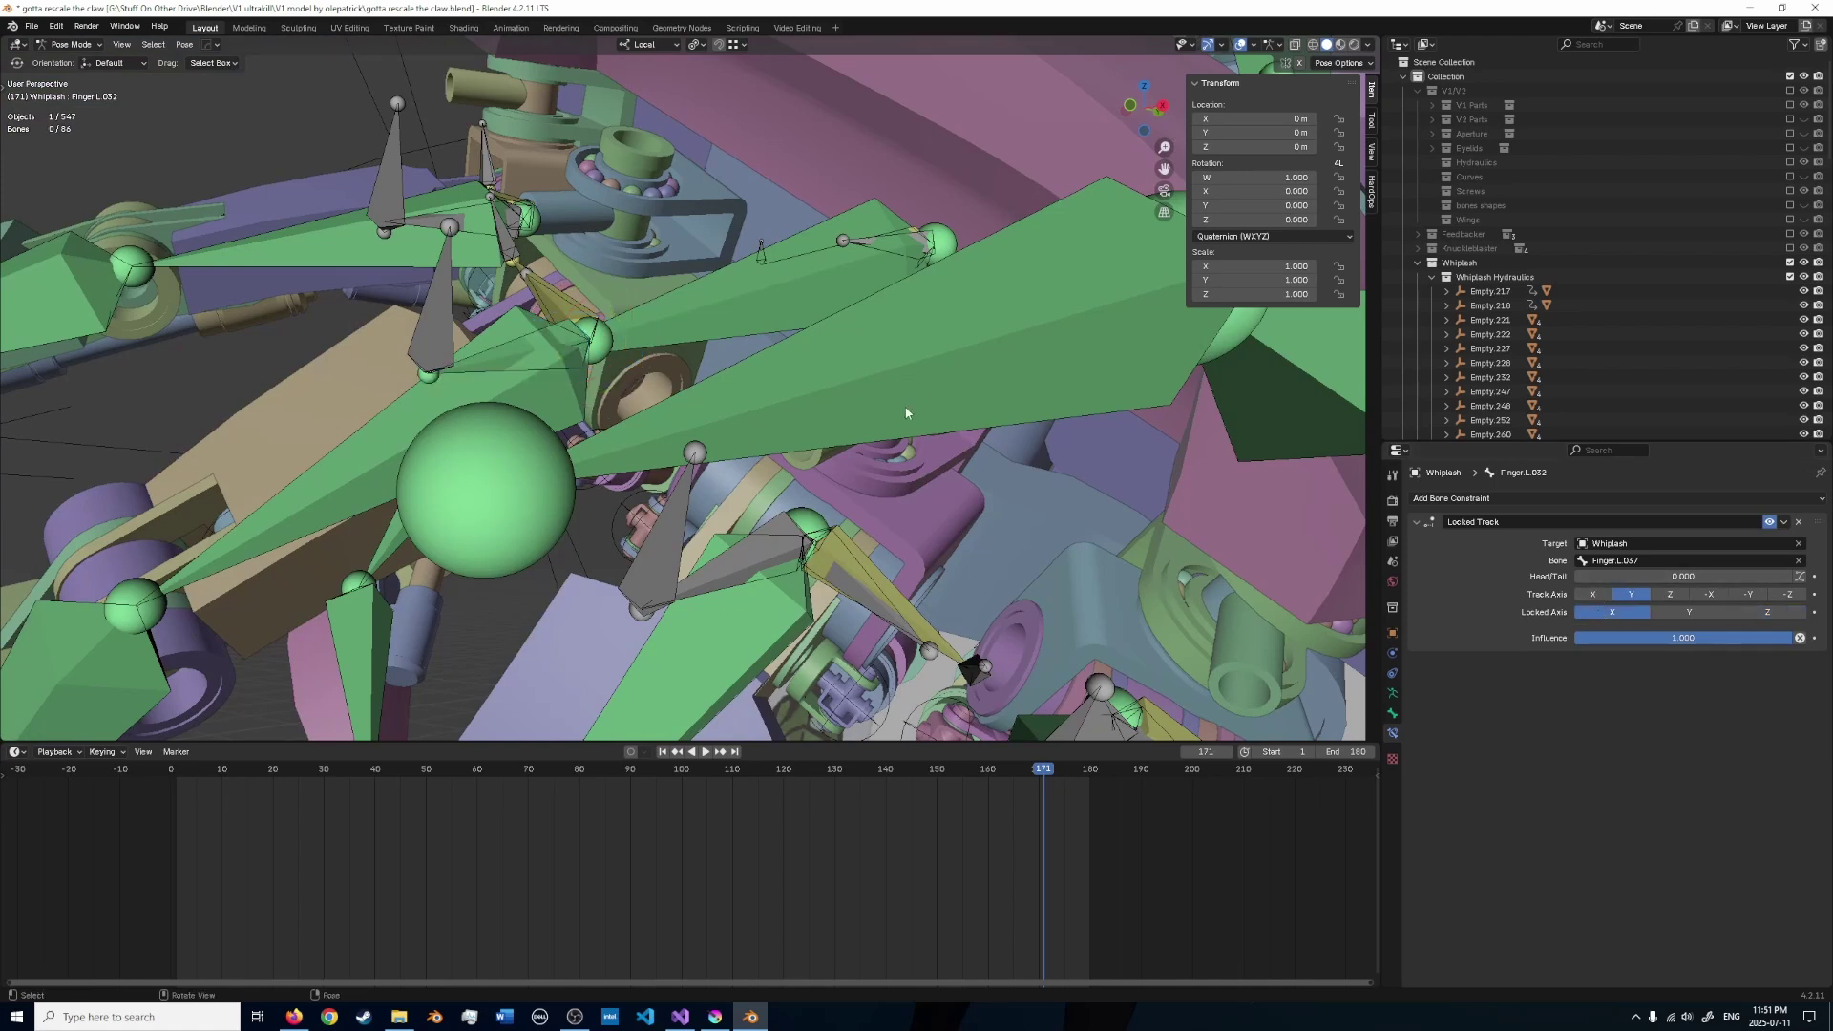
- Try rotating the tan finger's base bone about its Y axis to test the Locked Track constraint
middle_click_drag(906, 413, 403, 434)
left_click(403, 434)
key("r")
key("y")
key("y")
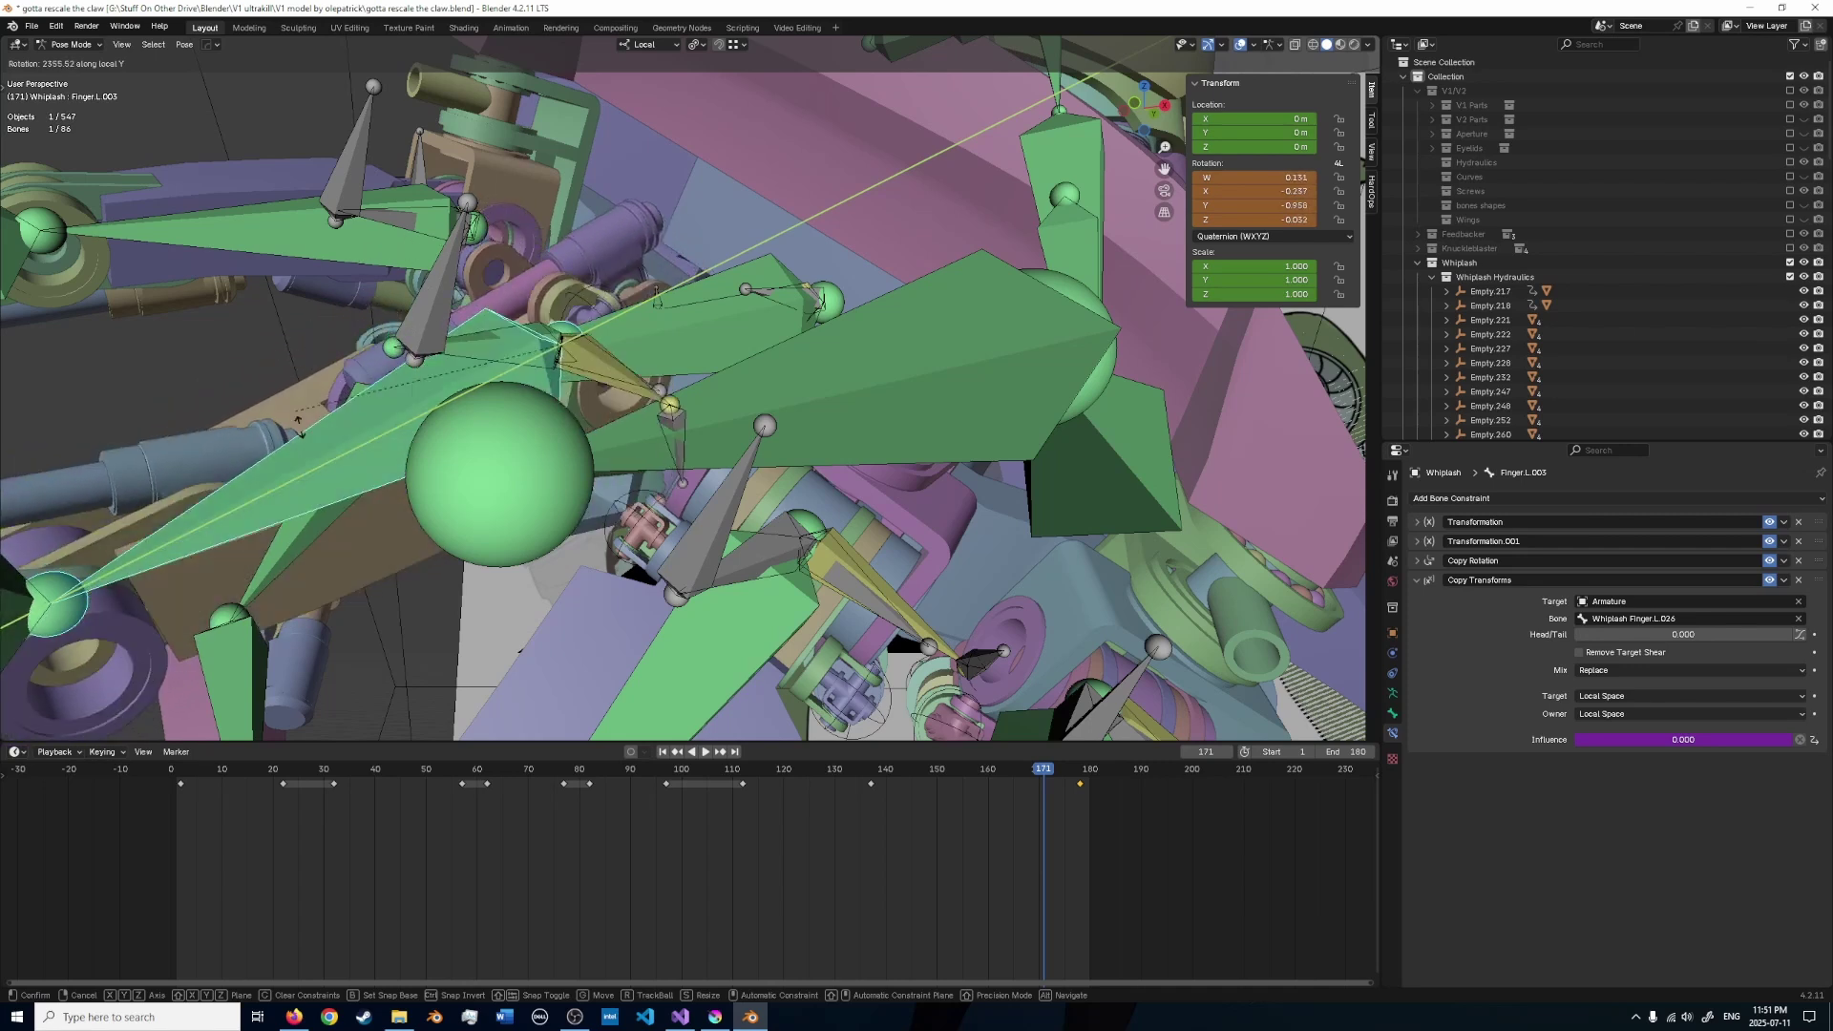
key("Escape")
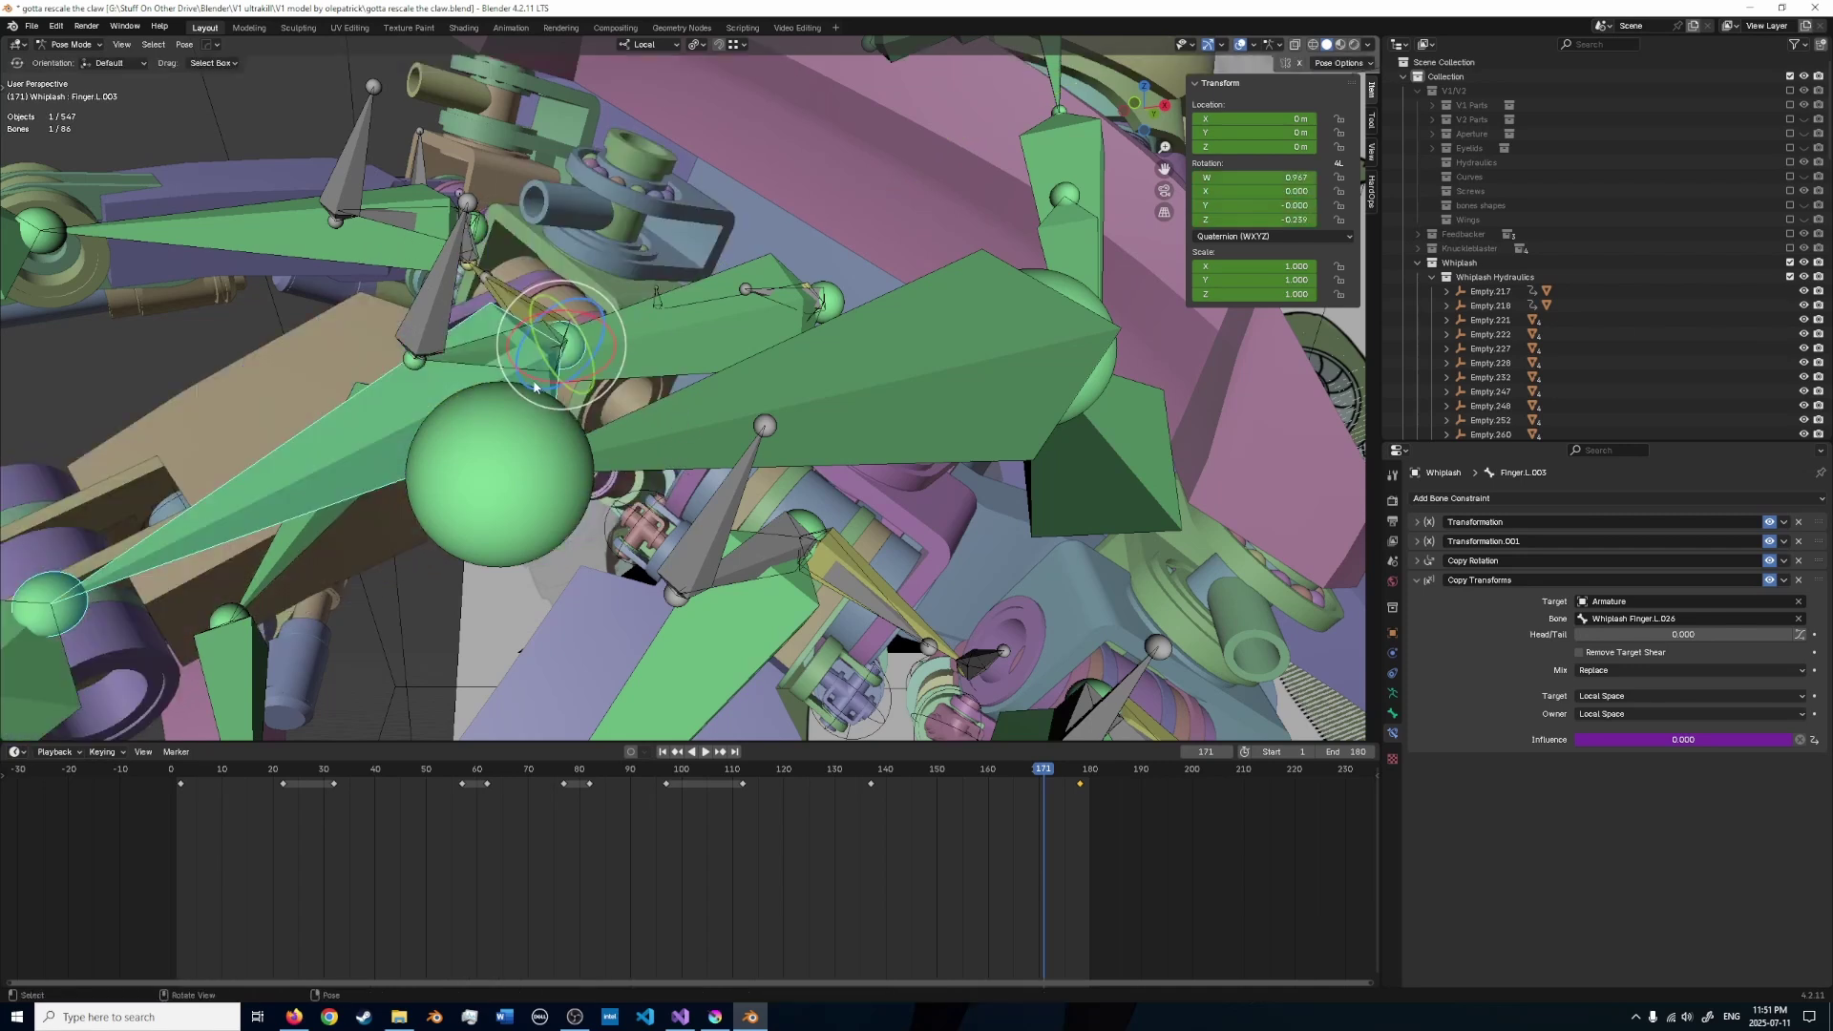
- Add Damped Track constraints to Finger.L.030 targeting Finger.L.036 and to Finger.L.034 targeting Finger.L.040
left_click(465, 356)
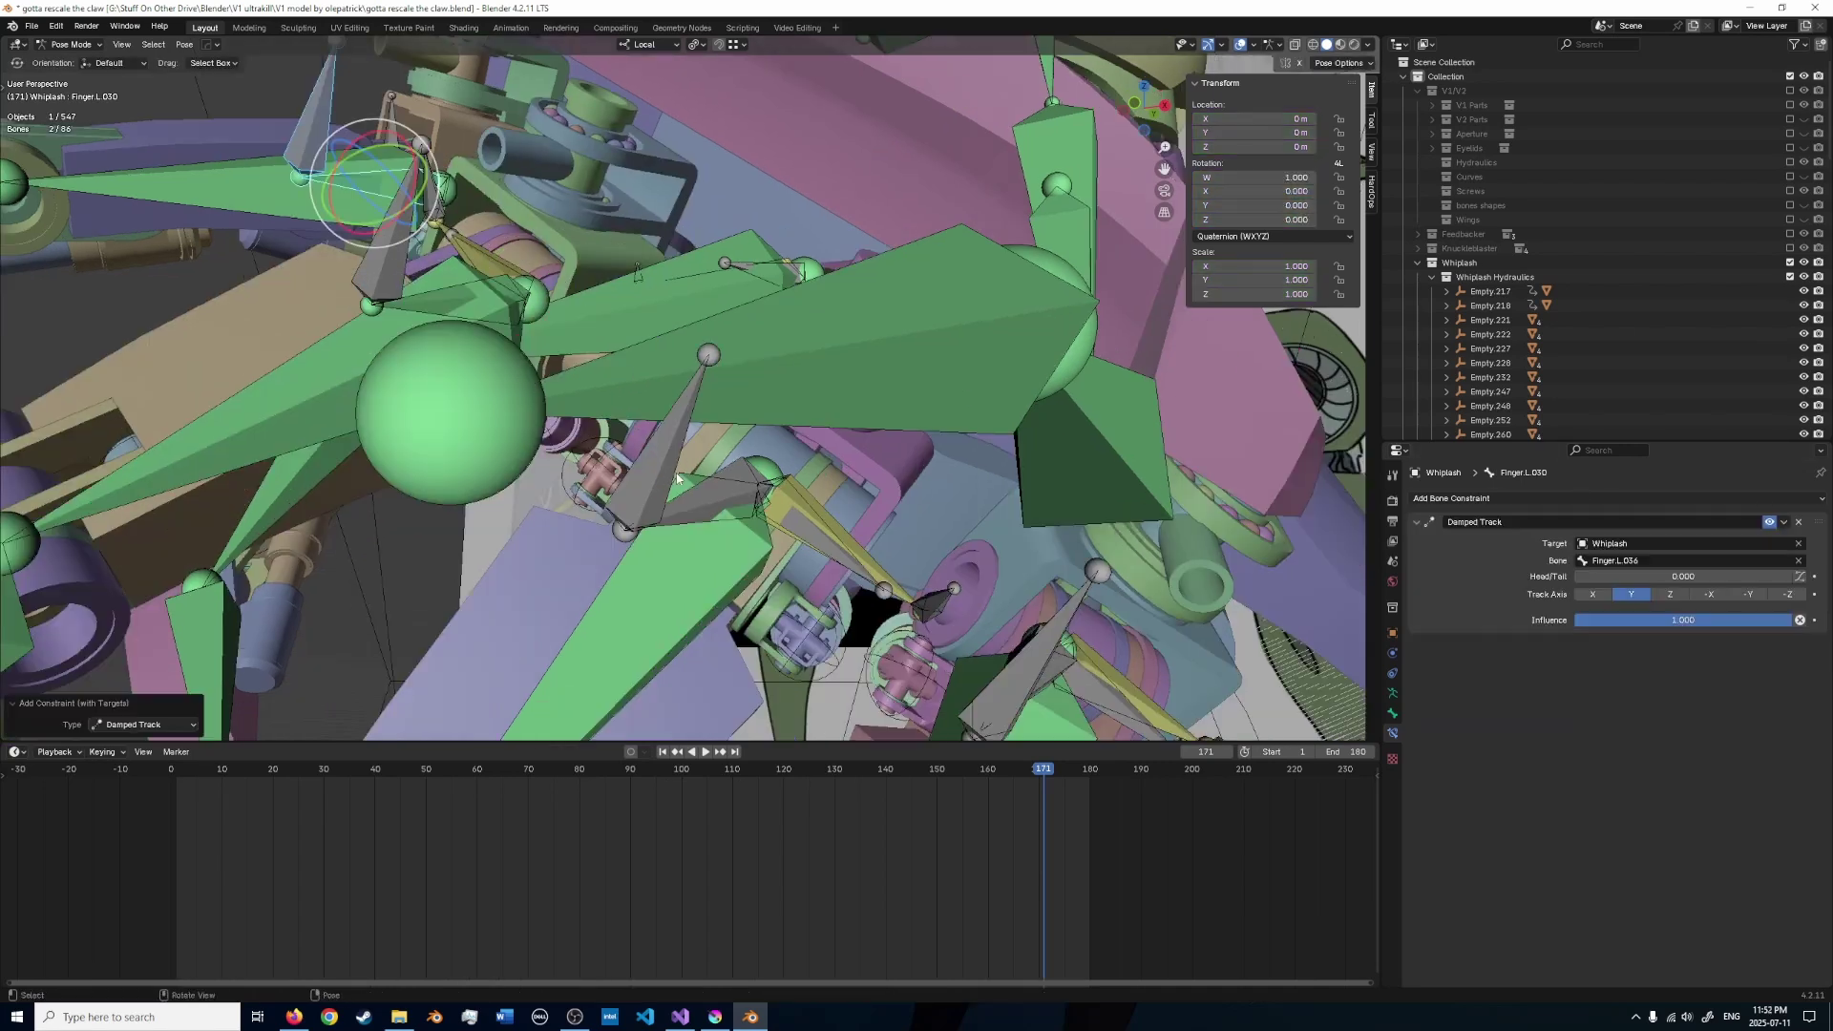
left_click(659, 447)
left_click(692, 494, "shift")
key("ctrl+shift+c")
left_click(691, 505)
middle_click_drag(690, 437, 737, 462)
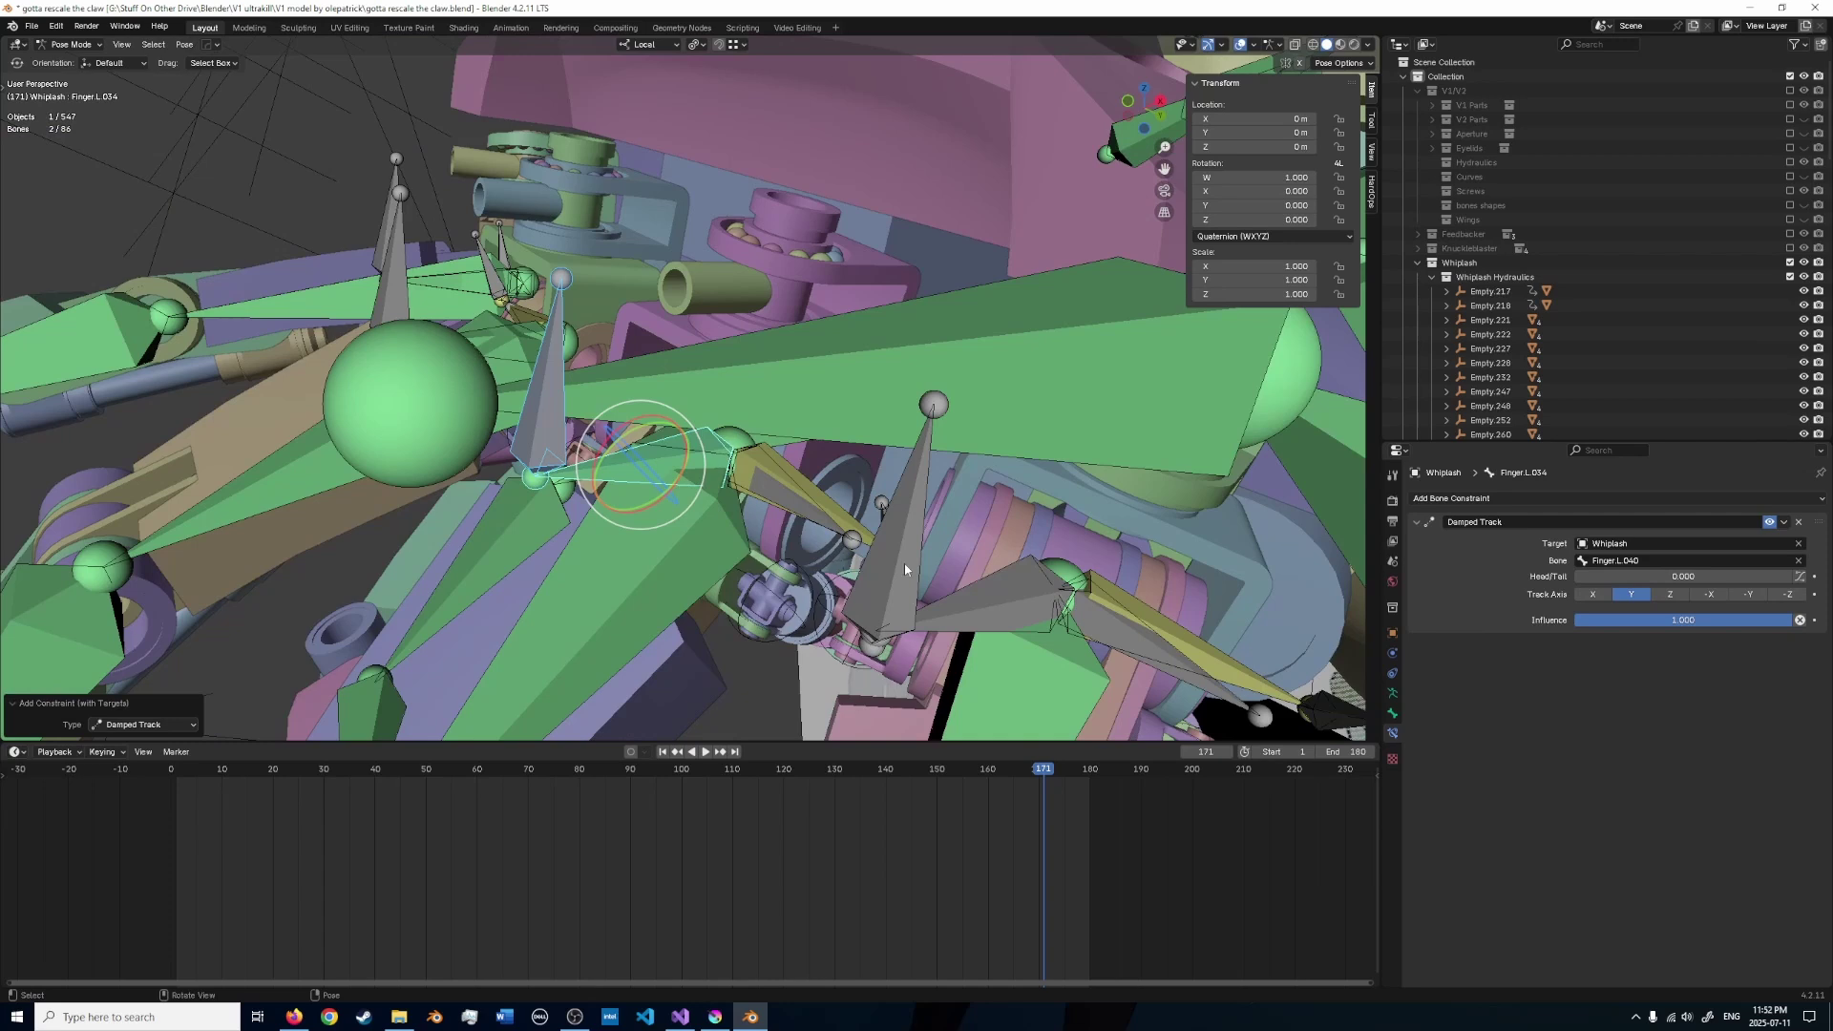
key("ctrl+z")
key("shift+ctrl+c")
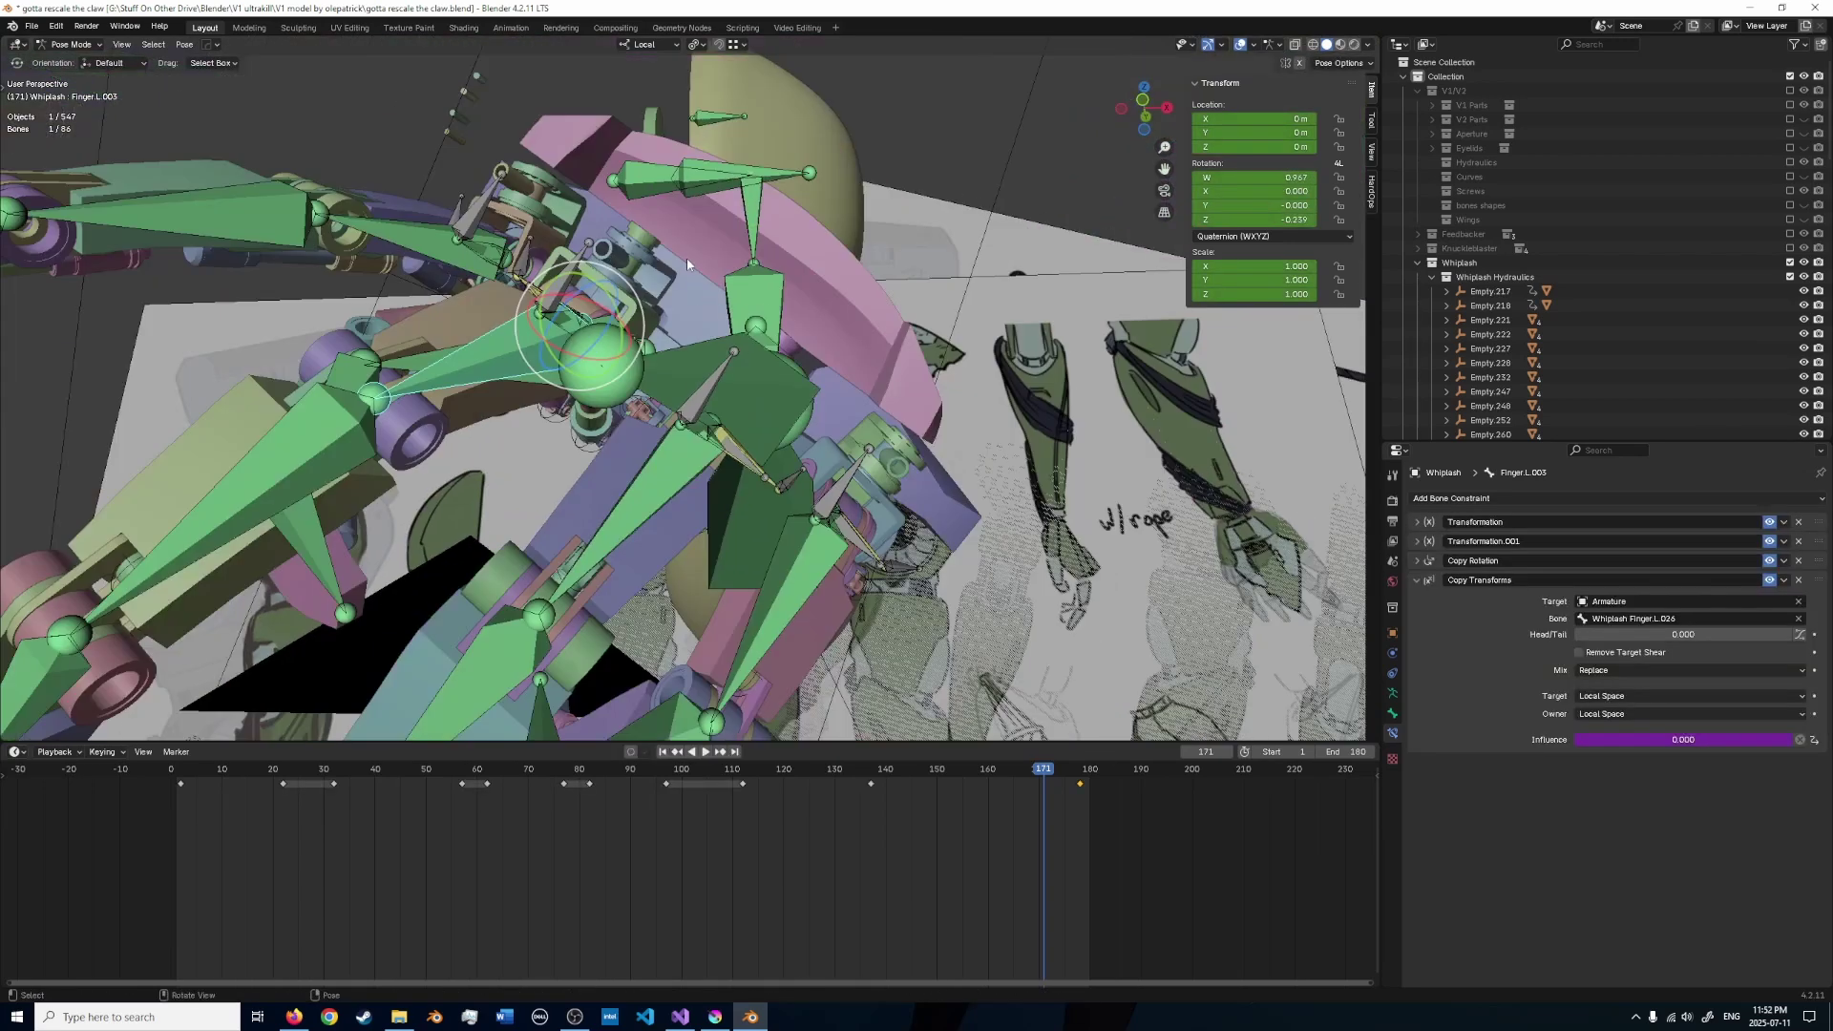
- Put the armature in Rest Position and clear the parent of the four knuckle bearing pins, keeping their transformation
middle_click_drag(686, 258, 592, 238)
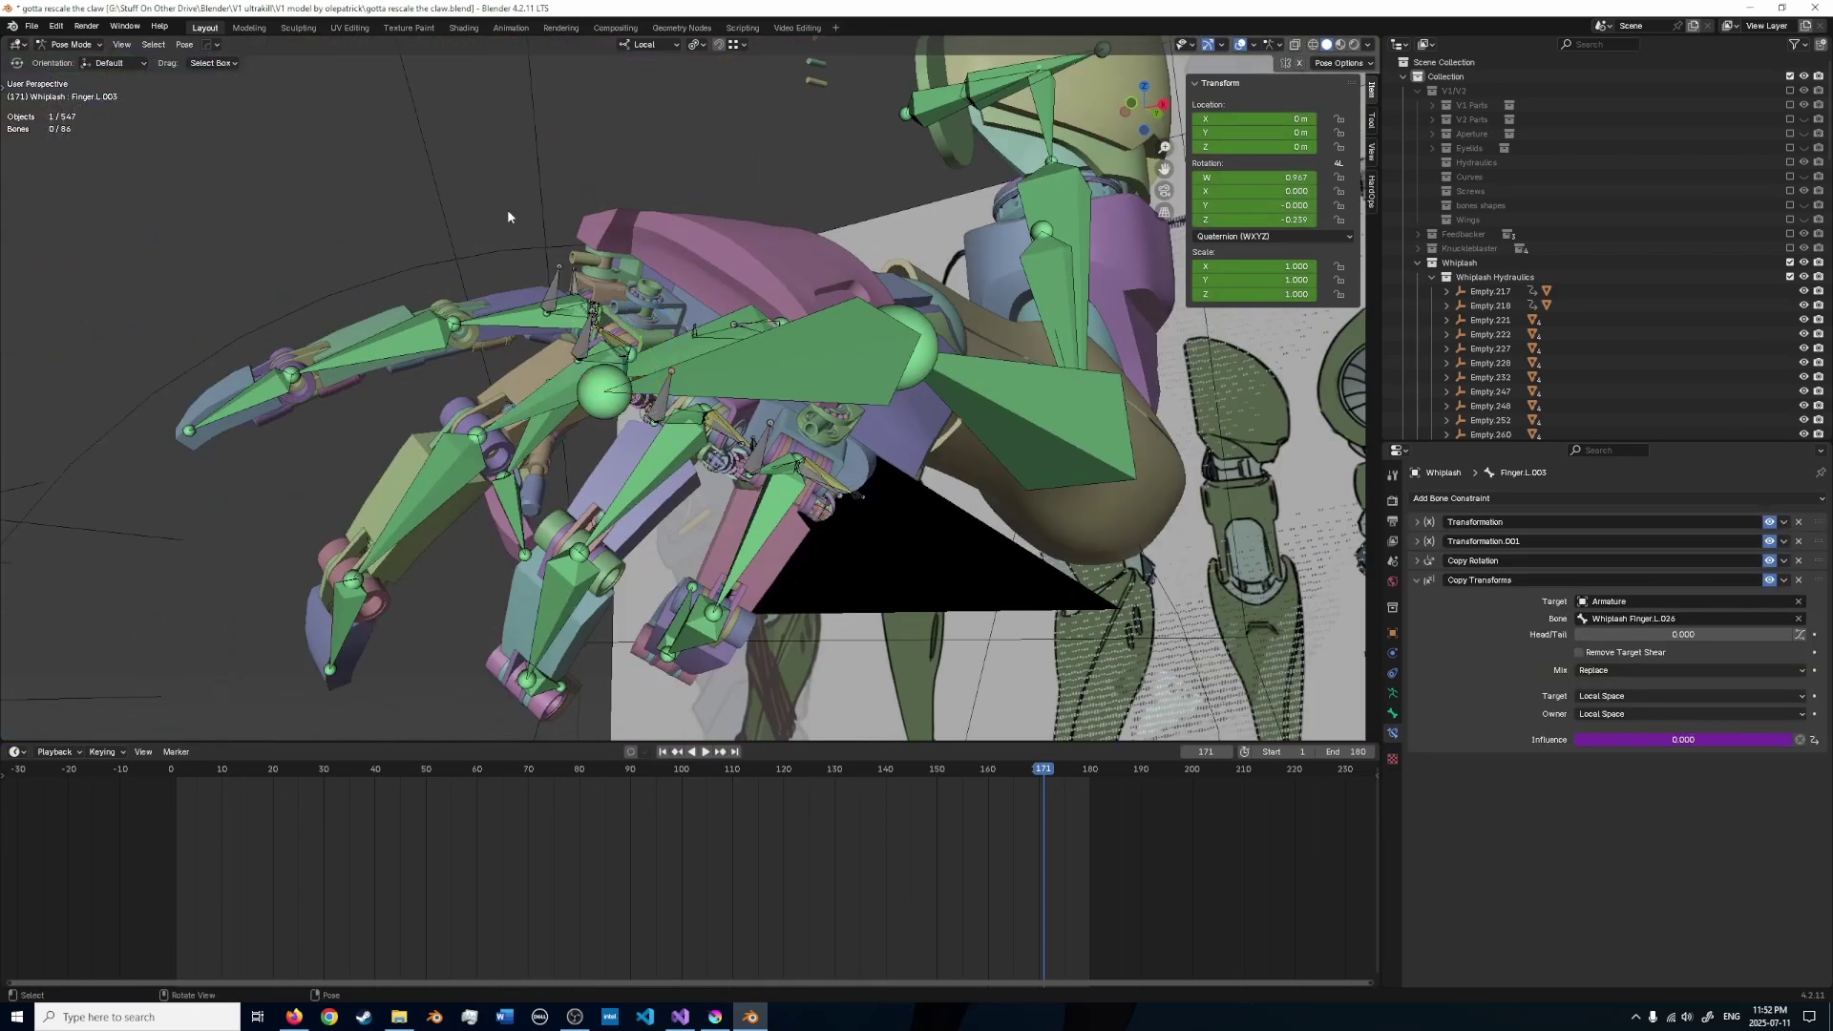
left_click(1394, 698)
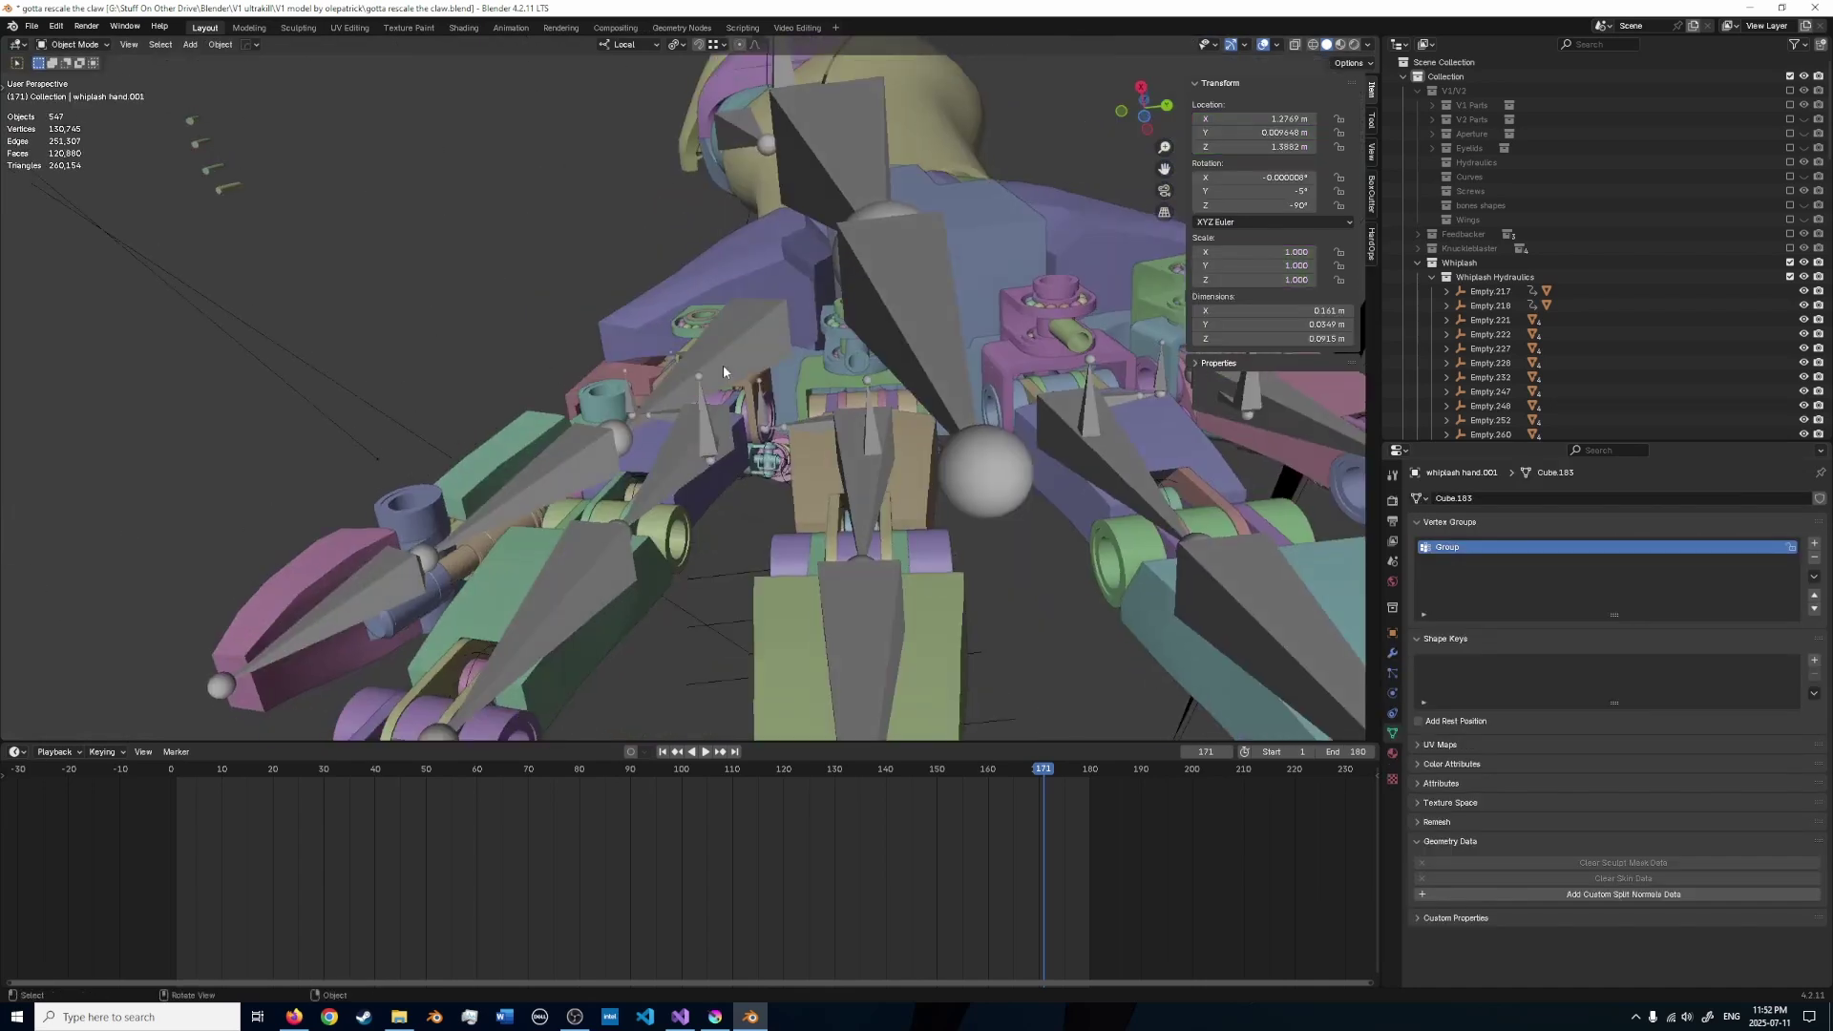
middle_click_drag(724, 371, 669, 394)
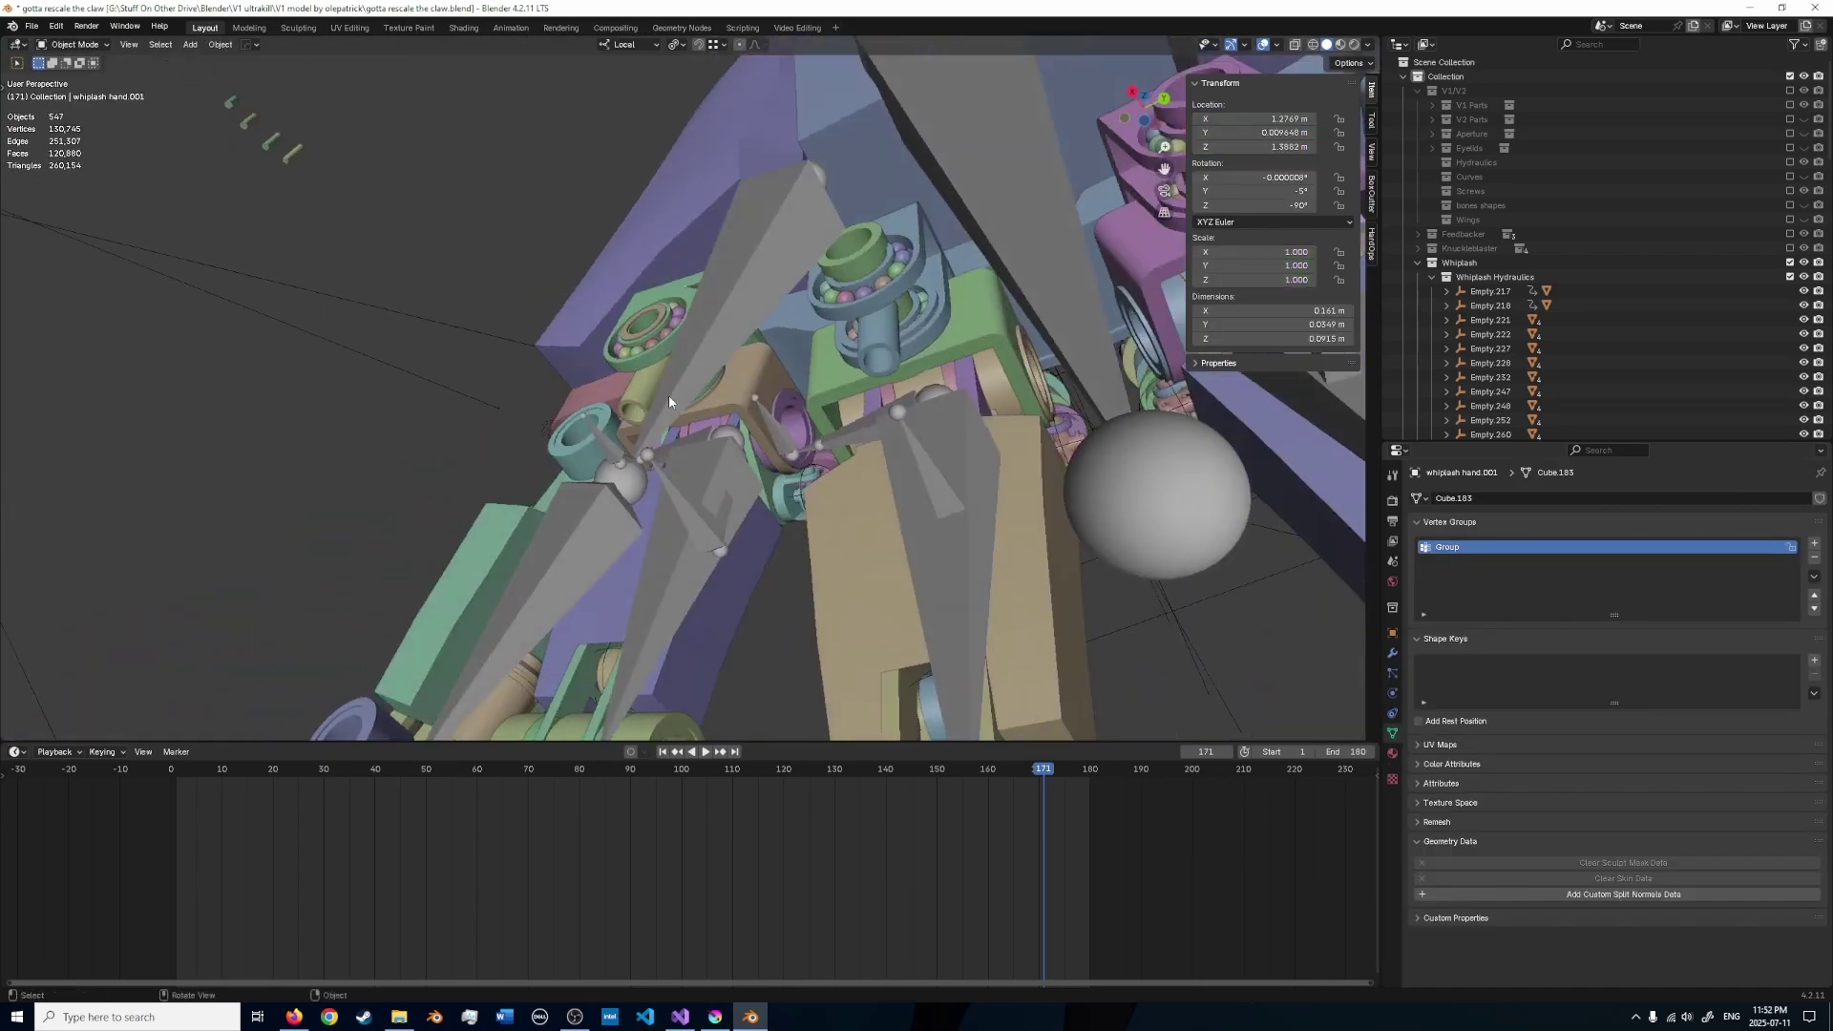
left_click(669, 393)
left_click(855, 368, "shift")
middle_click_drag(856, 369, 799, 412, "shift")
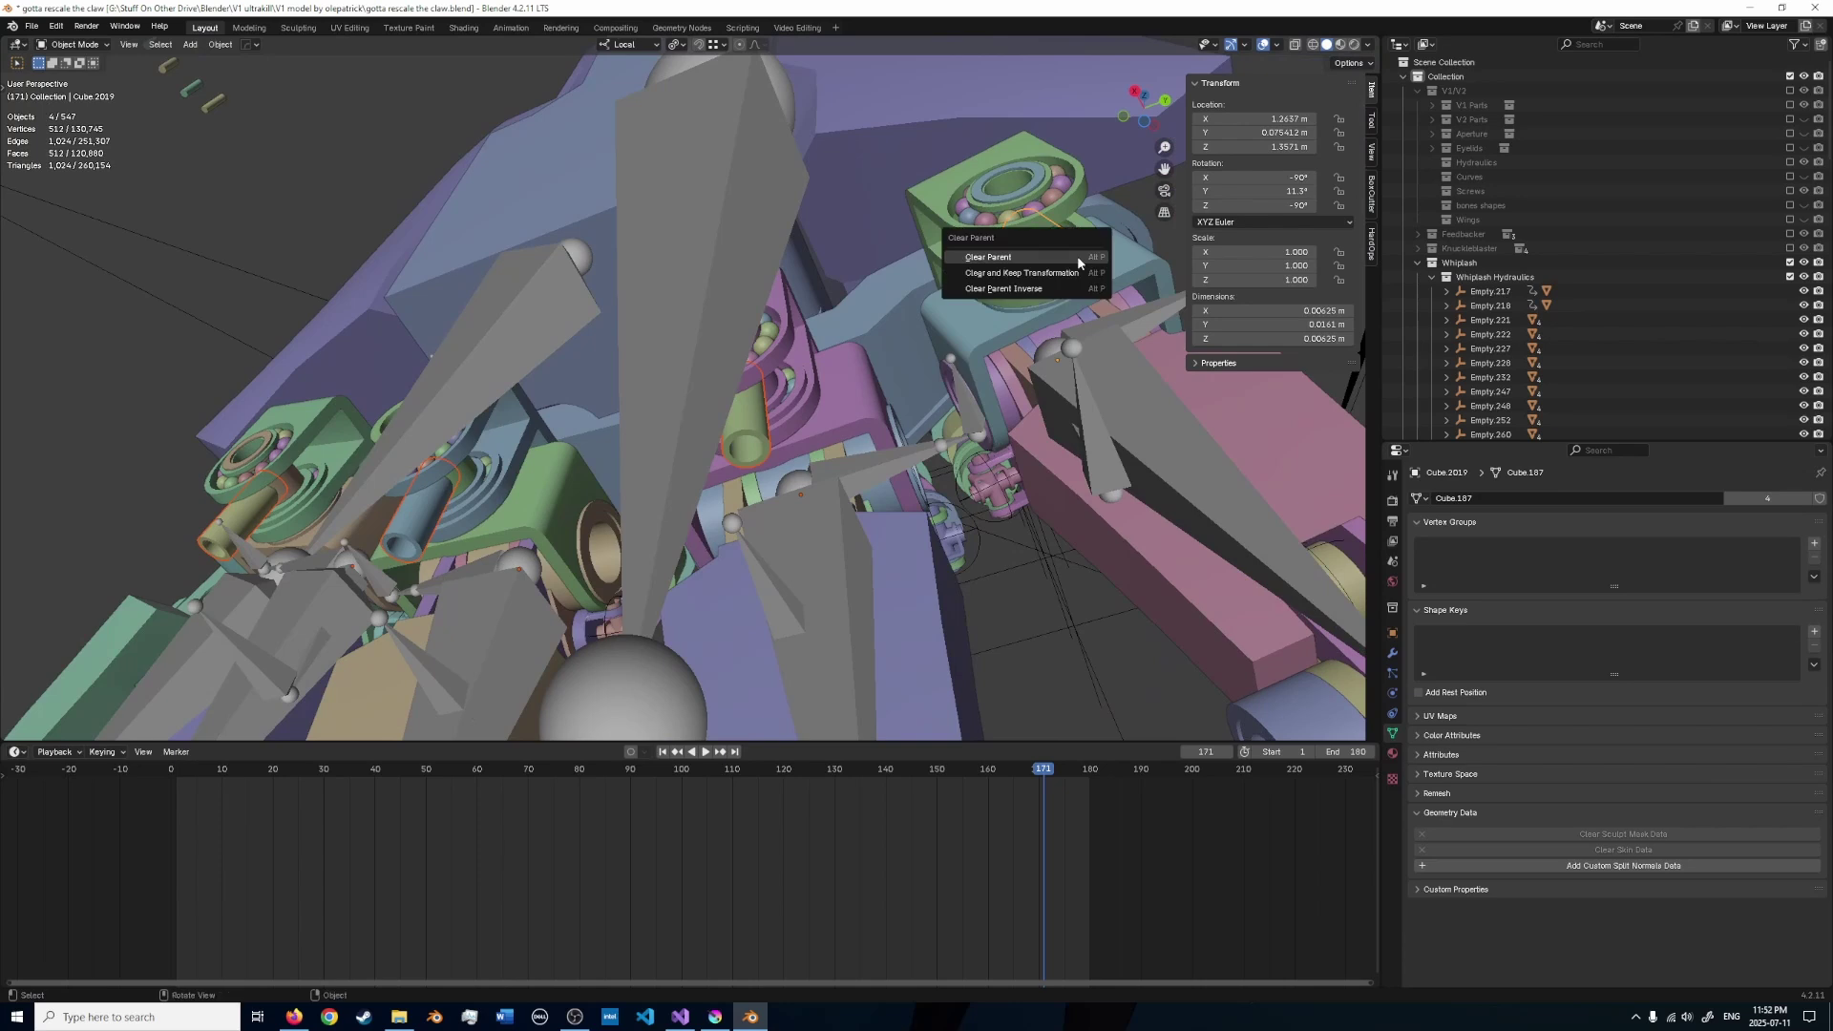
left_click(1074, 273)
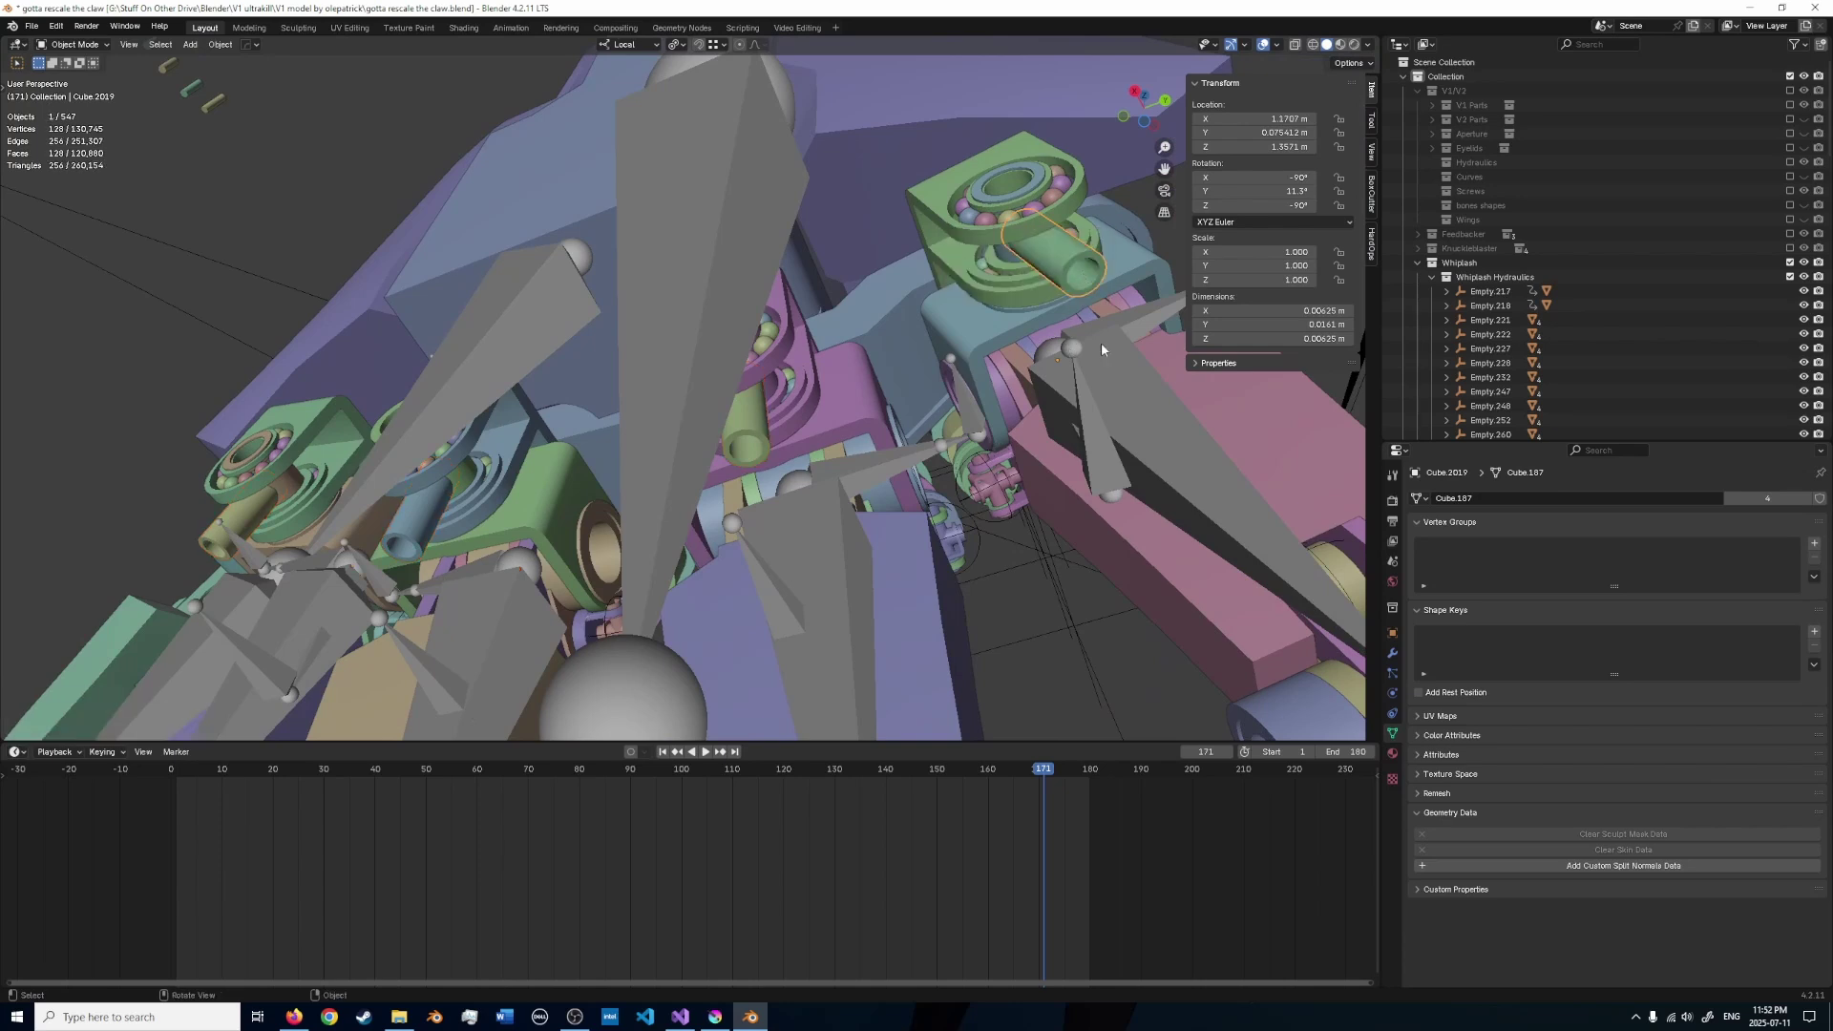
- Parent the pink finger's bearing pin to the bone Finger.L.033 with the Bone parent type
left_click(1102, 350, "shift")
middle_click_drag(1102, 350, 1113, 486)
key("ctrl+Tab")
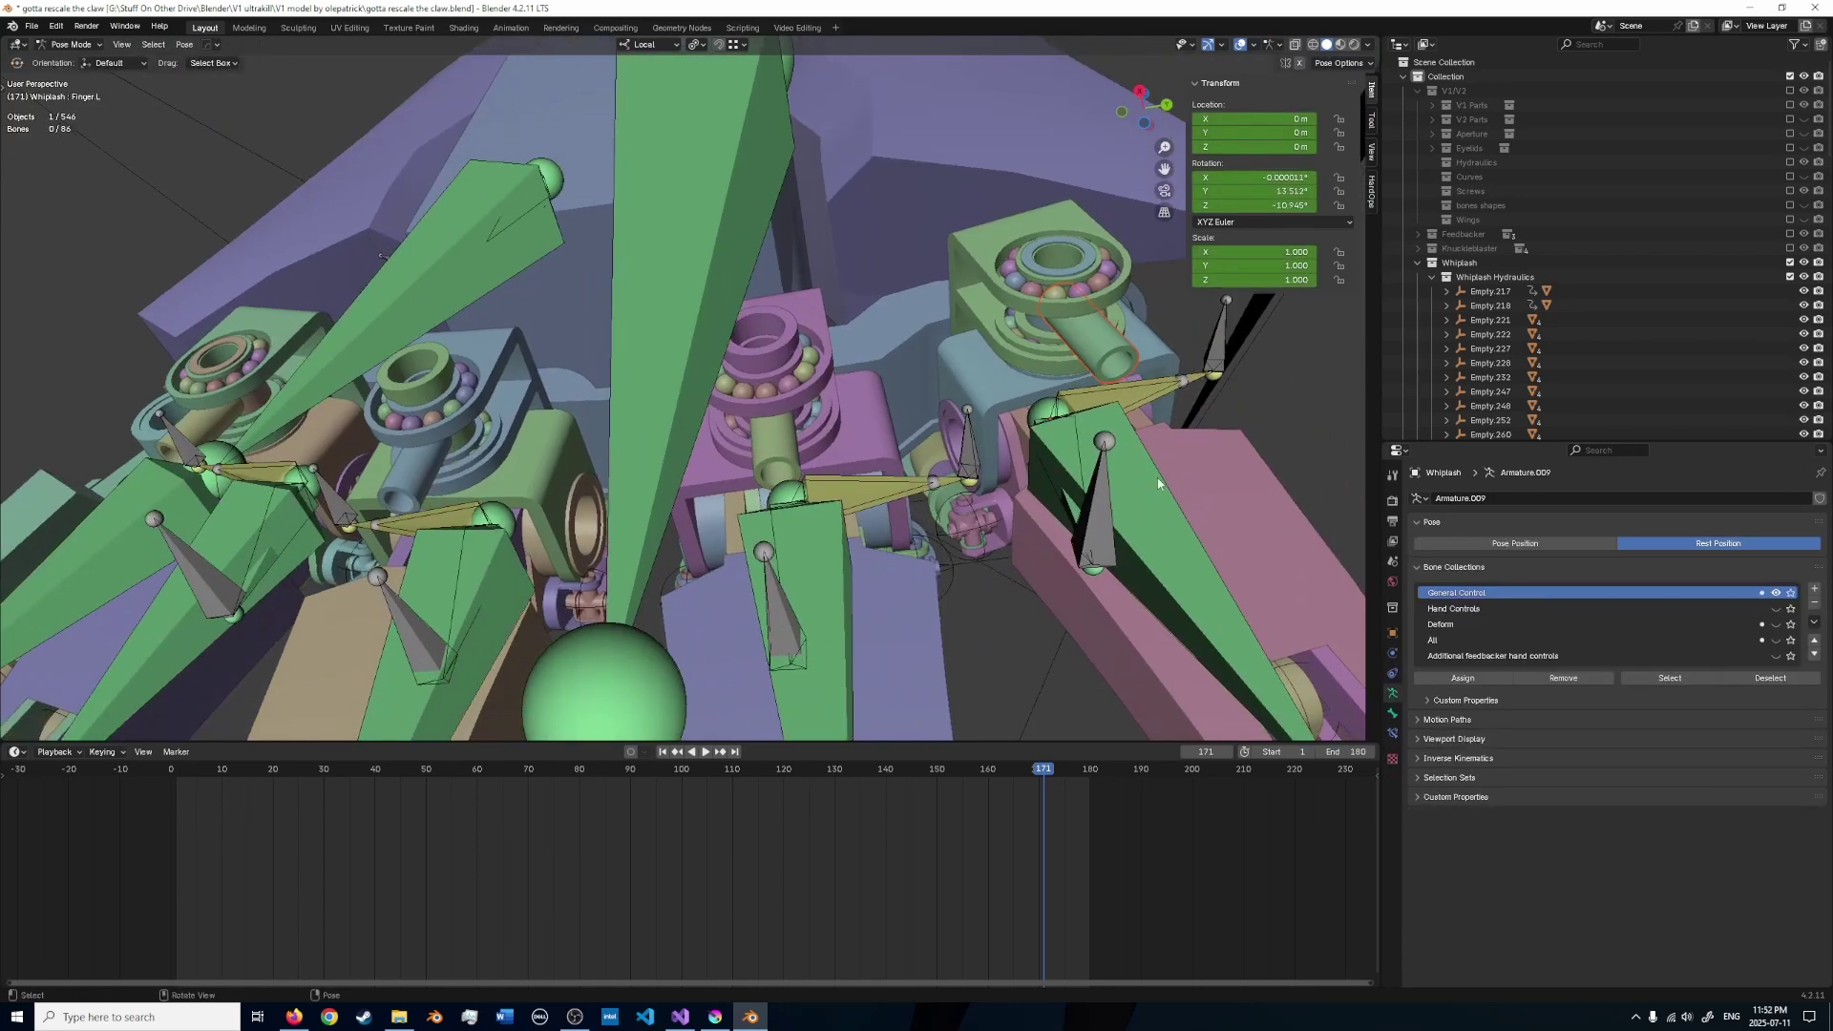
left_click(1071, 516)
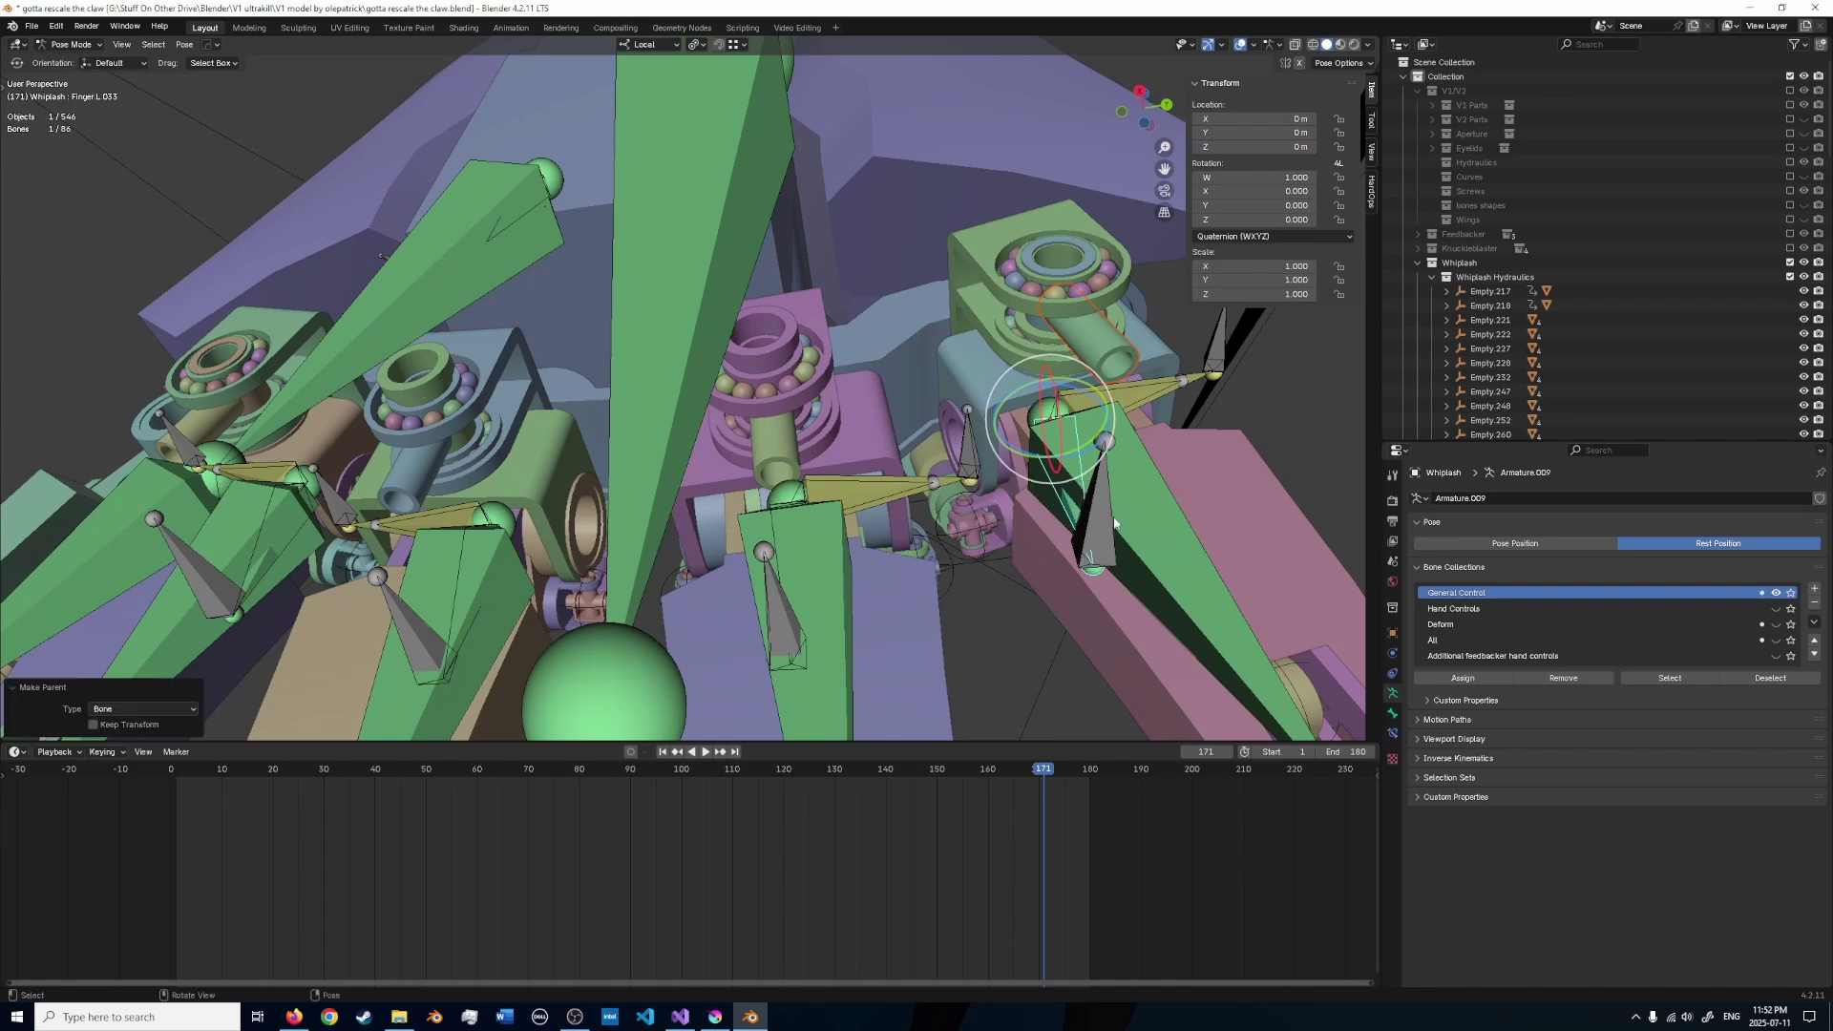
key("ctrl+Tab")
- Parent the middle finger's bearing pin, Cube.2018, to the bone Finger.L.034 with the Bone parent type
left_click(776, 443)
middle_click_drag(777, 443, 749, 563)
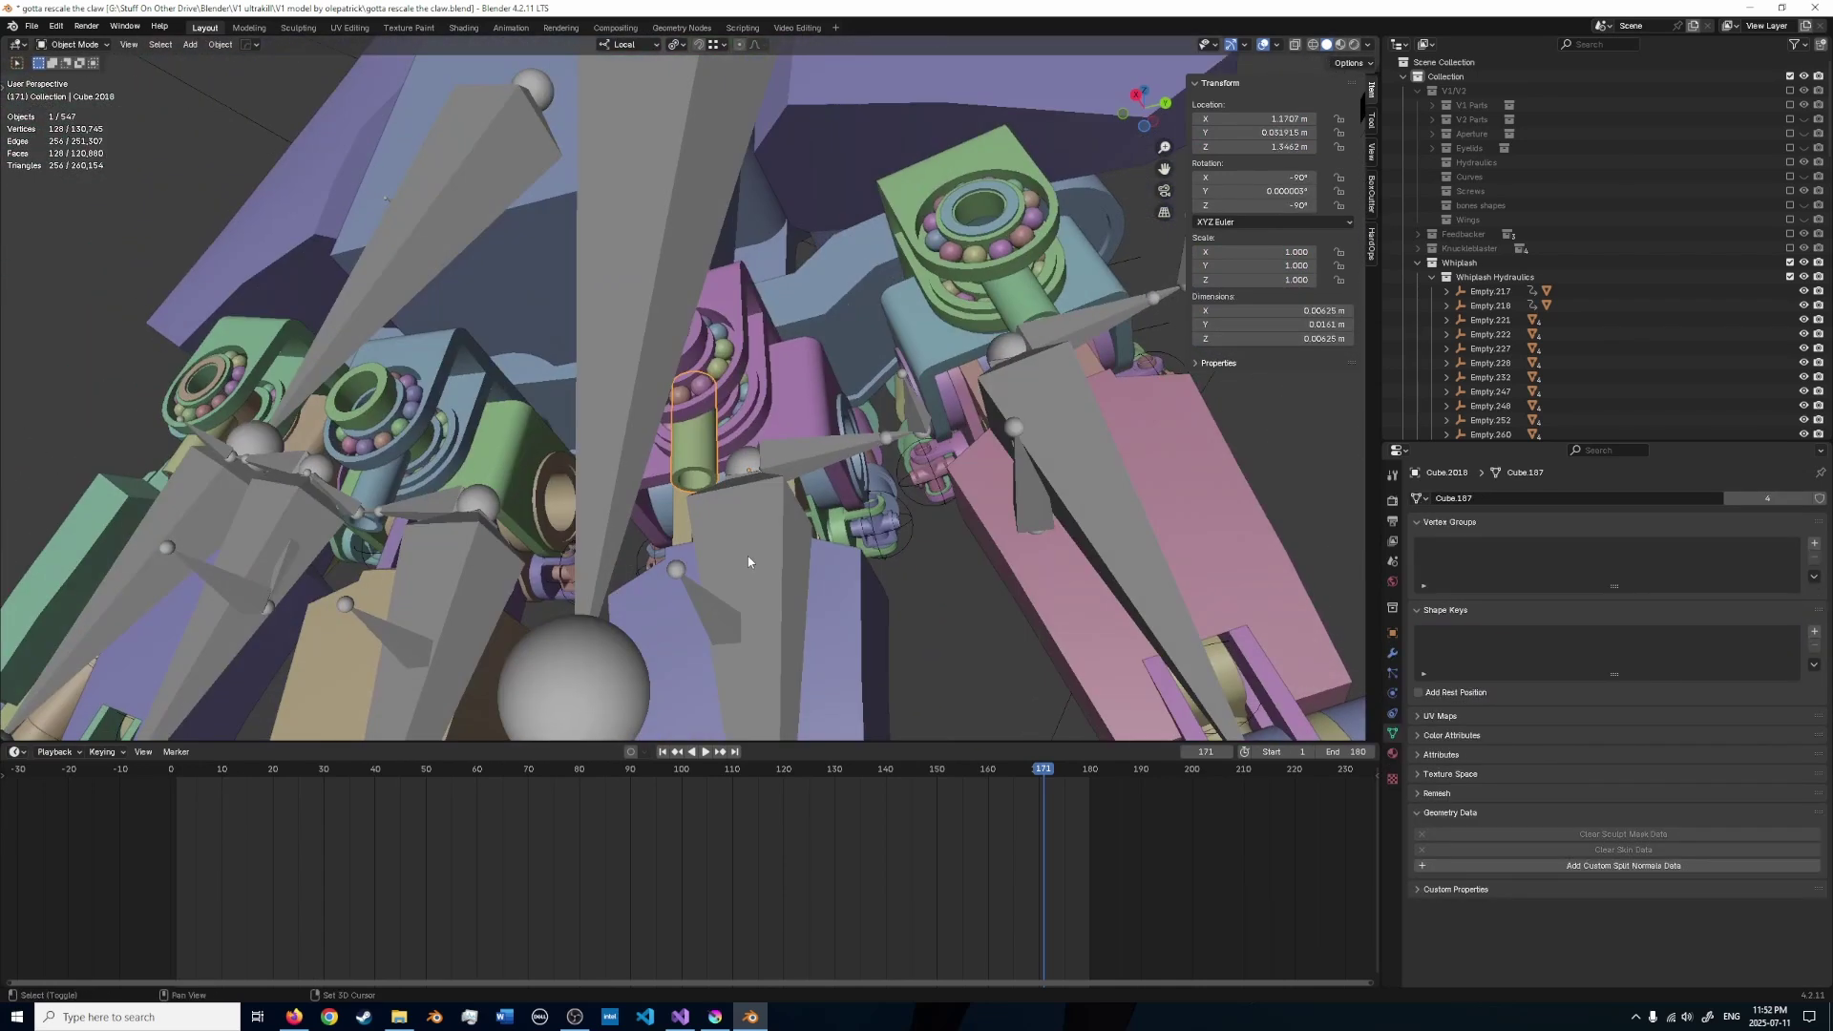
key("ctrl+shift+z")
key("ctrl+shift+z")
key("ctrl+p")
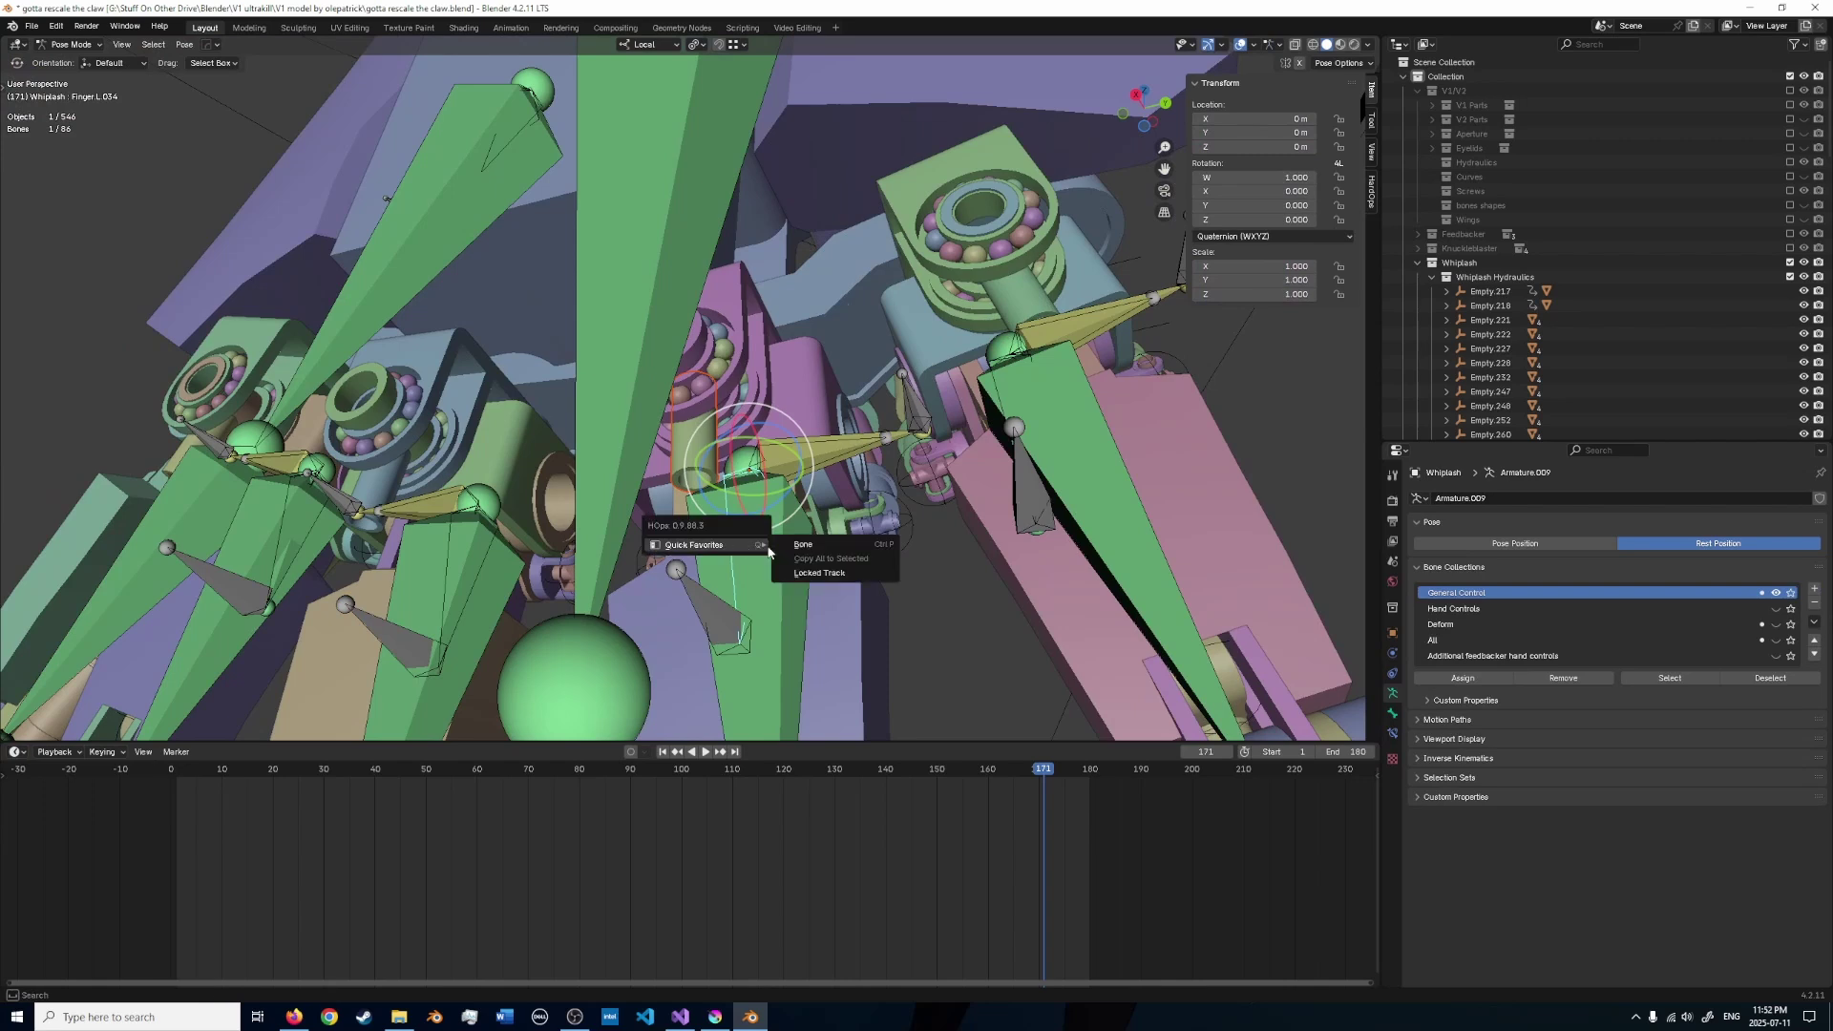
left_click(806, 547)
key("ctrl+Tab")
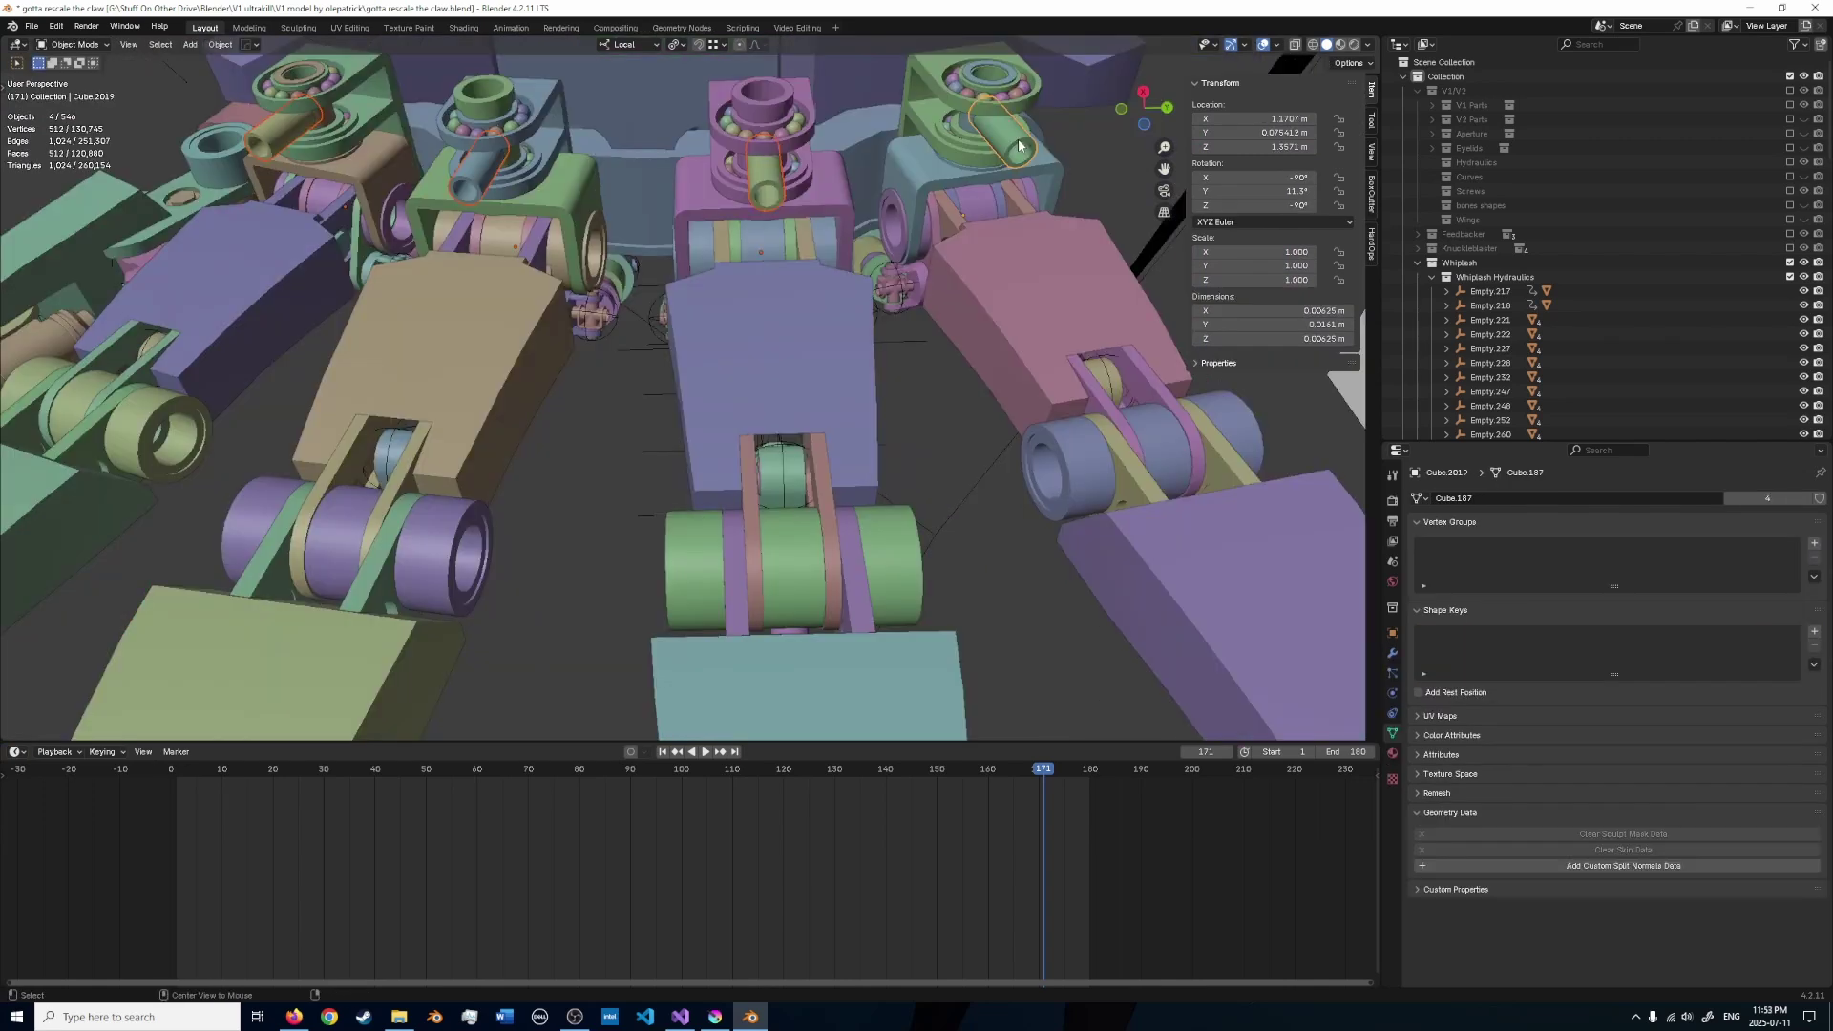
- Clear the location, rotation and scale of the four knuckle bearing pins
key("alt+r")
left_click(1018, 140)
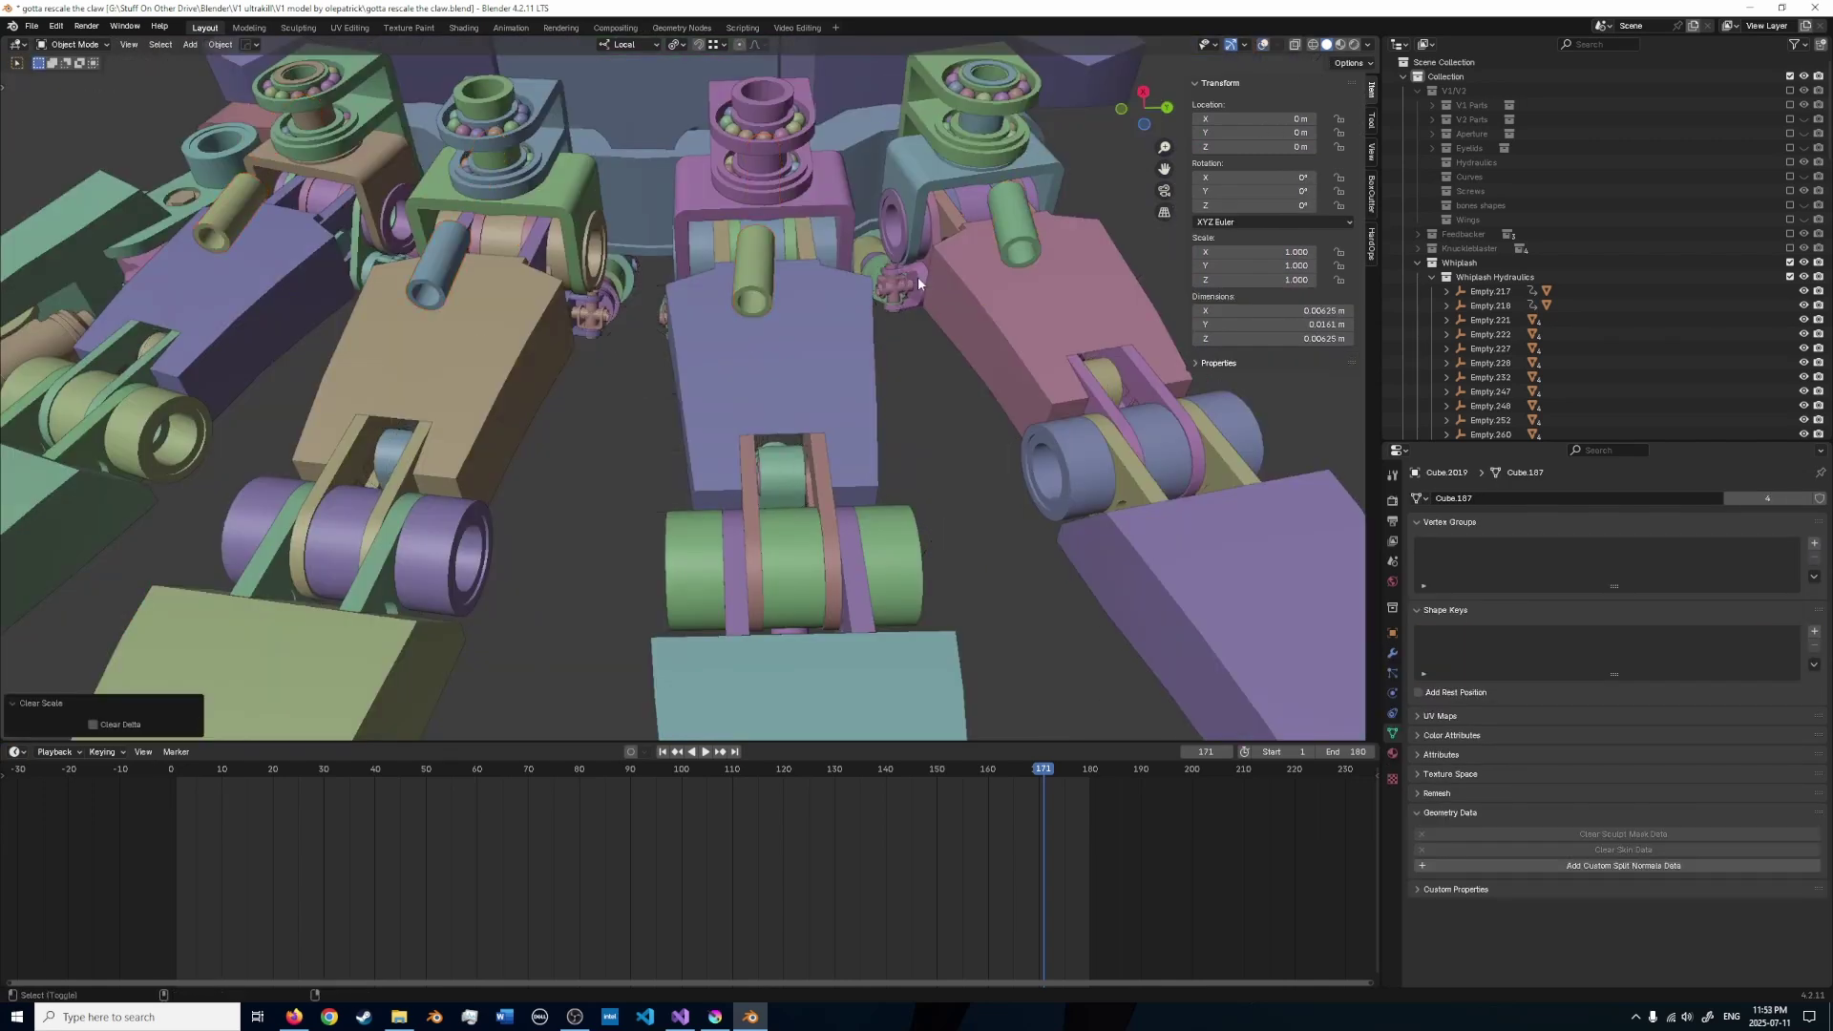
middle_click_drag(918, 278, 870, 345)
- Move Cube.2018's whole mesh about -0.0255 m along its local Y axis, up to the middle finger's bearing
key("shift+alt+z")
left_click(886, 405)
key("alt+h")
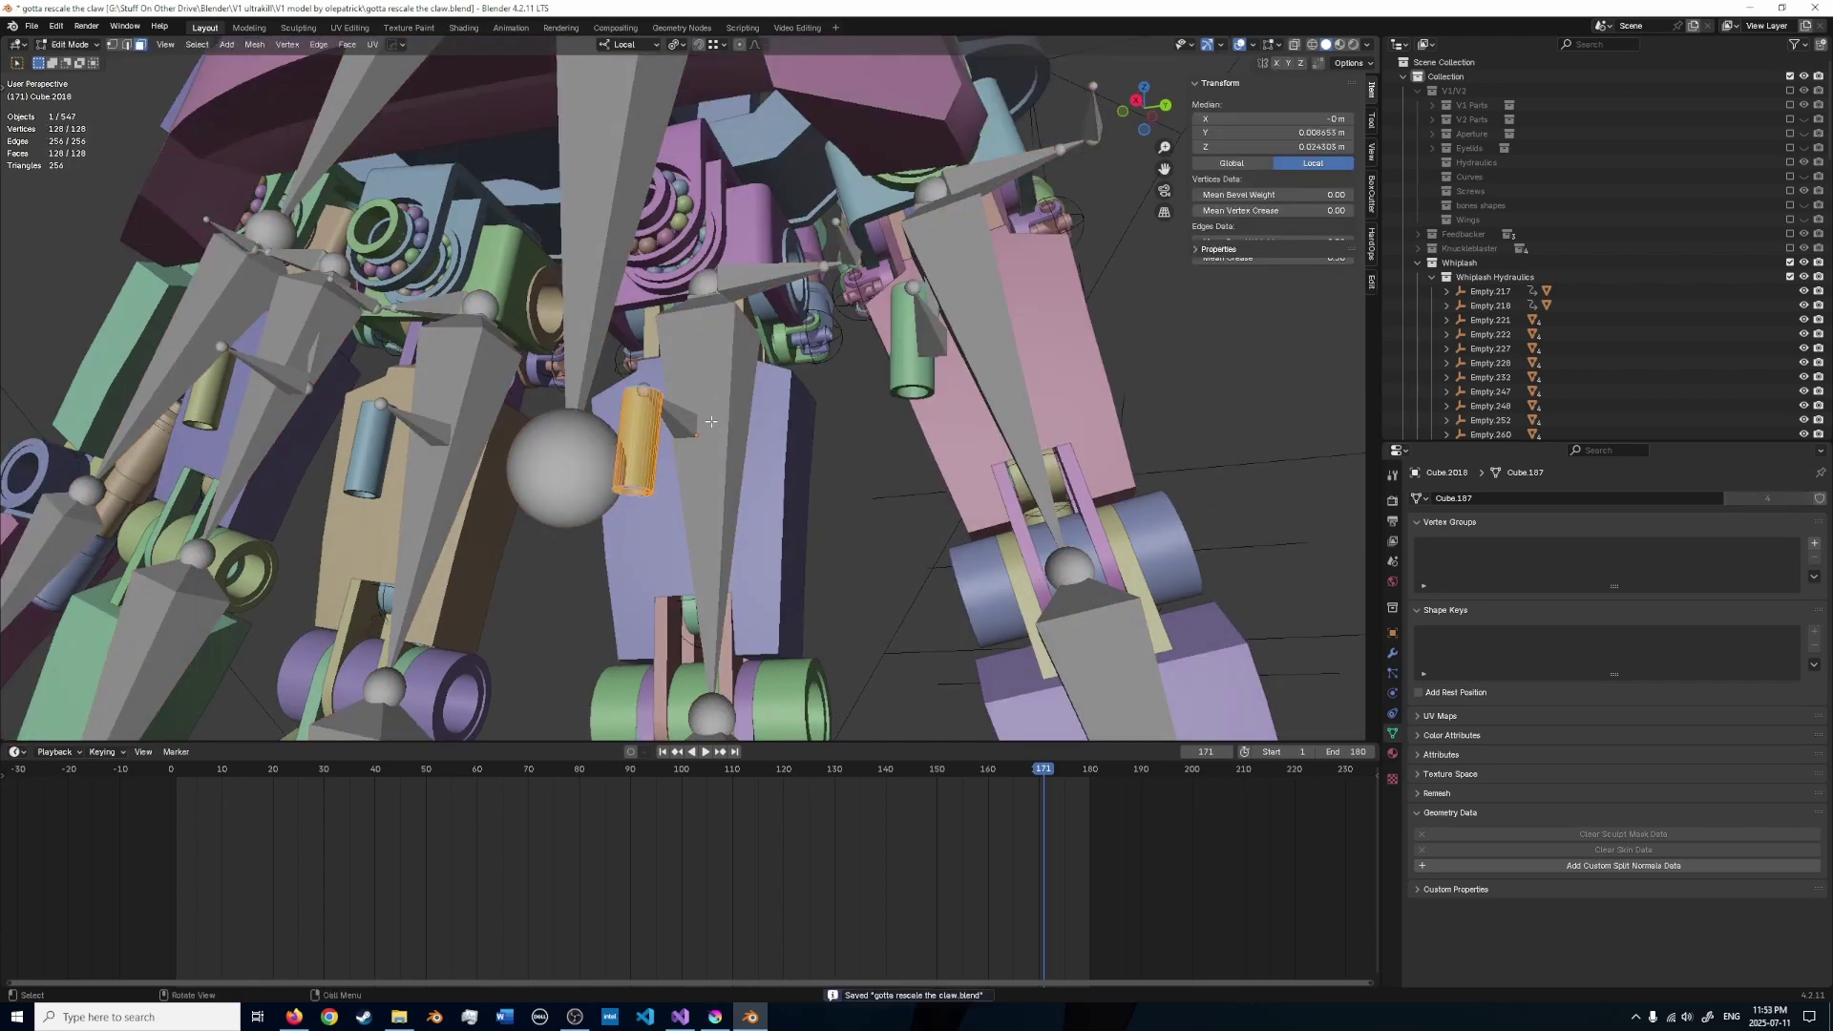
key("g")
key("y")
key("y")
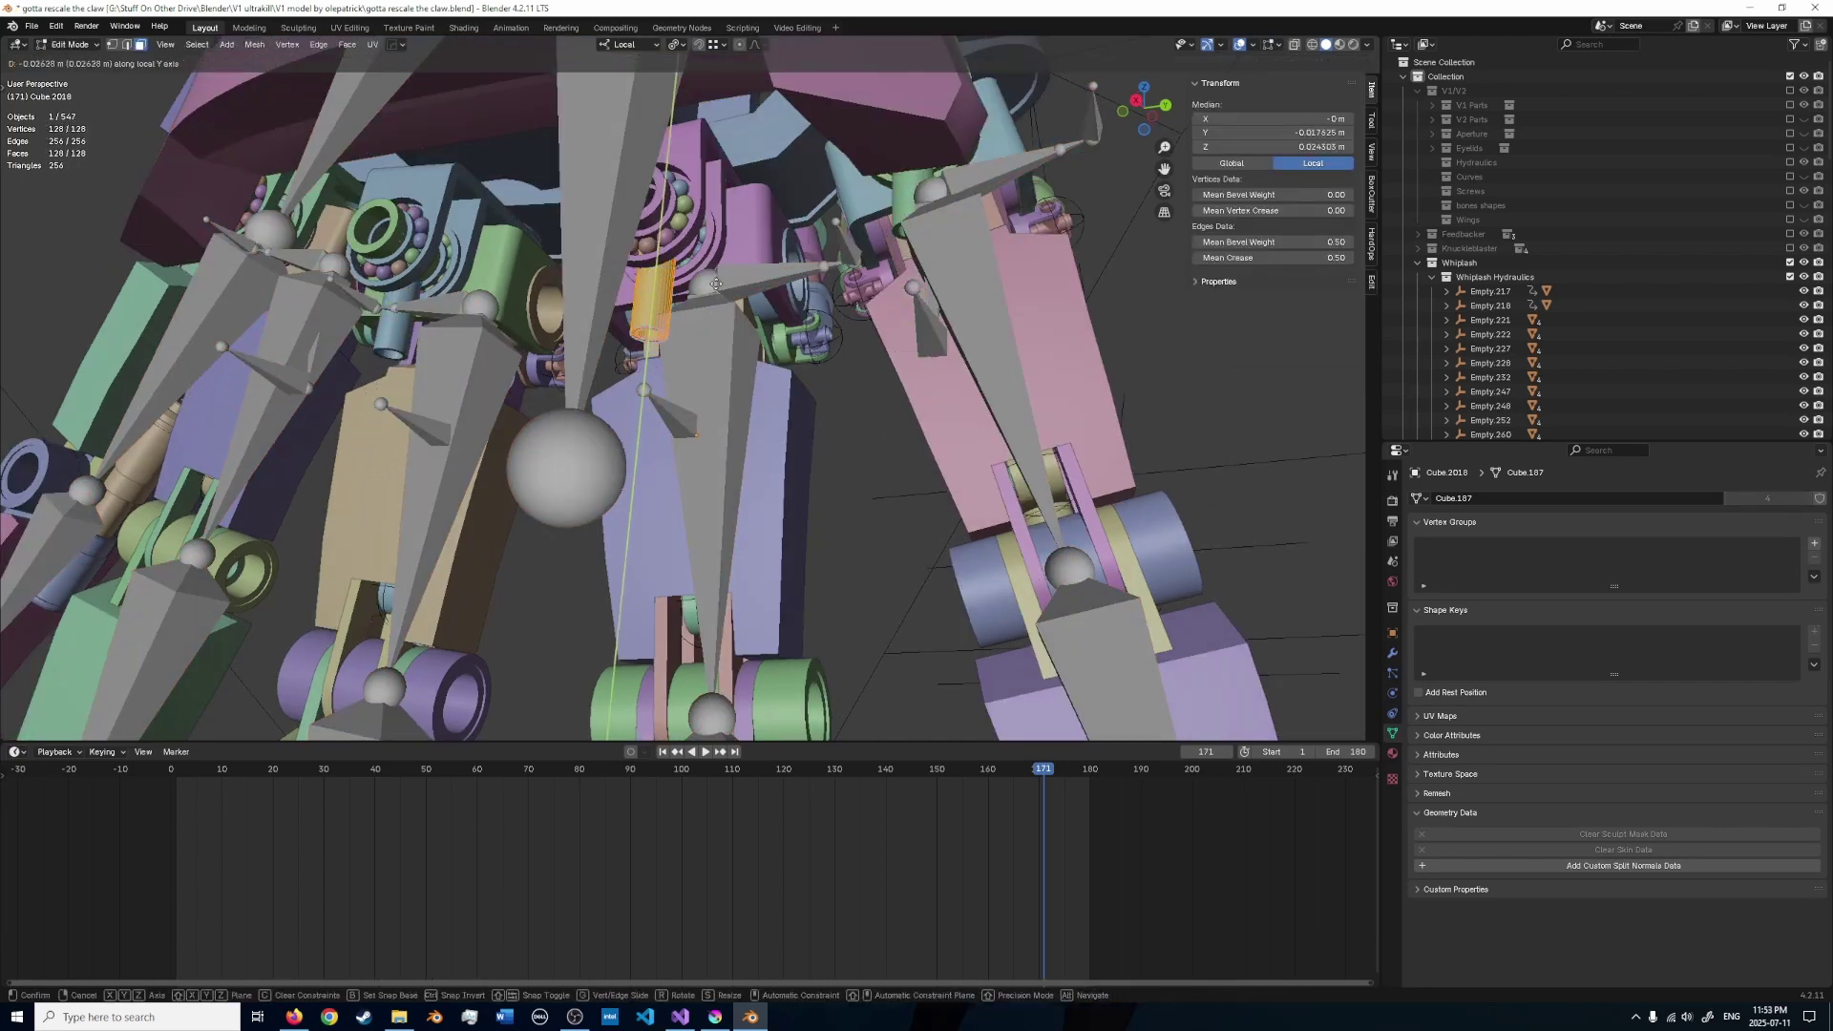
left_click(716, 284)
middle_click_drag(716, 284, 644, 287)
key("shift+alt+z")
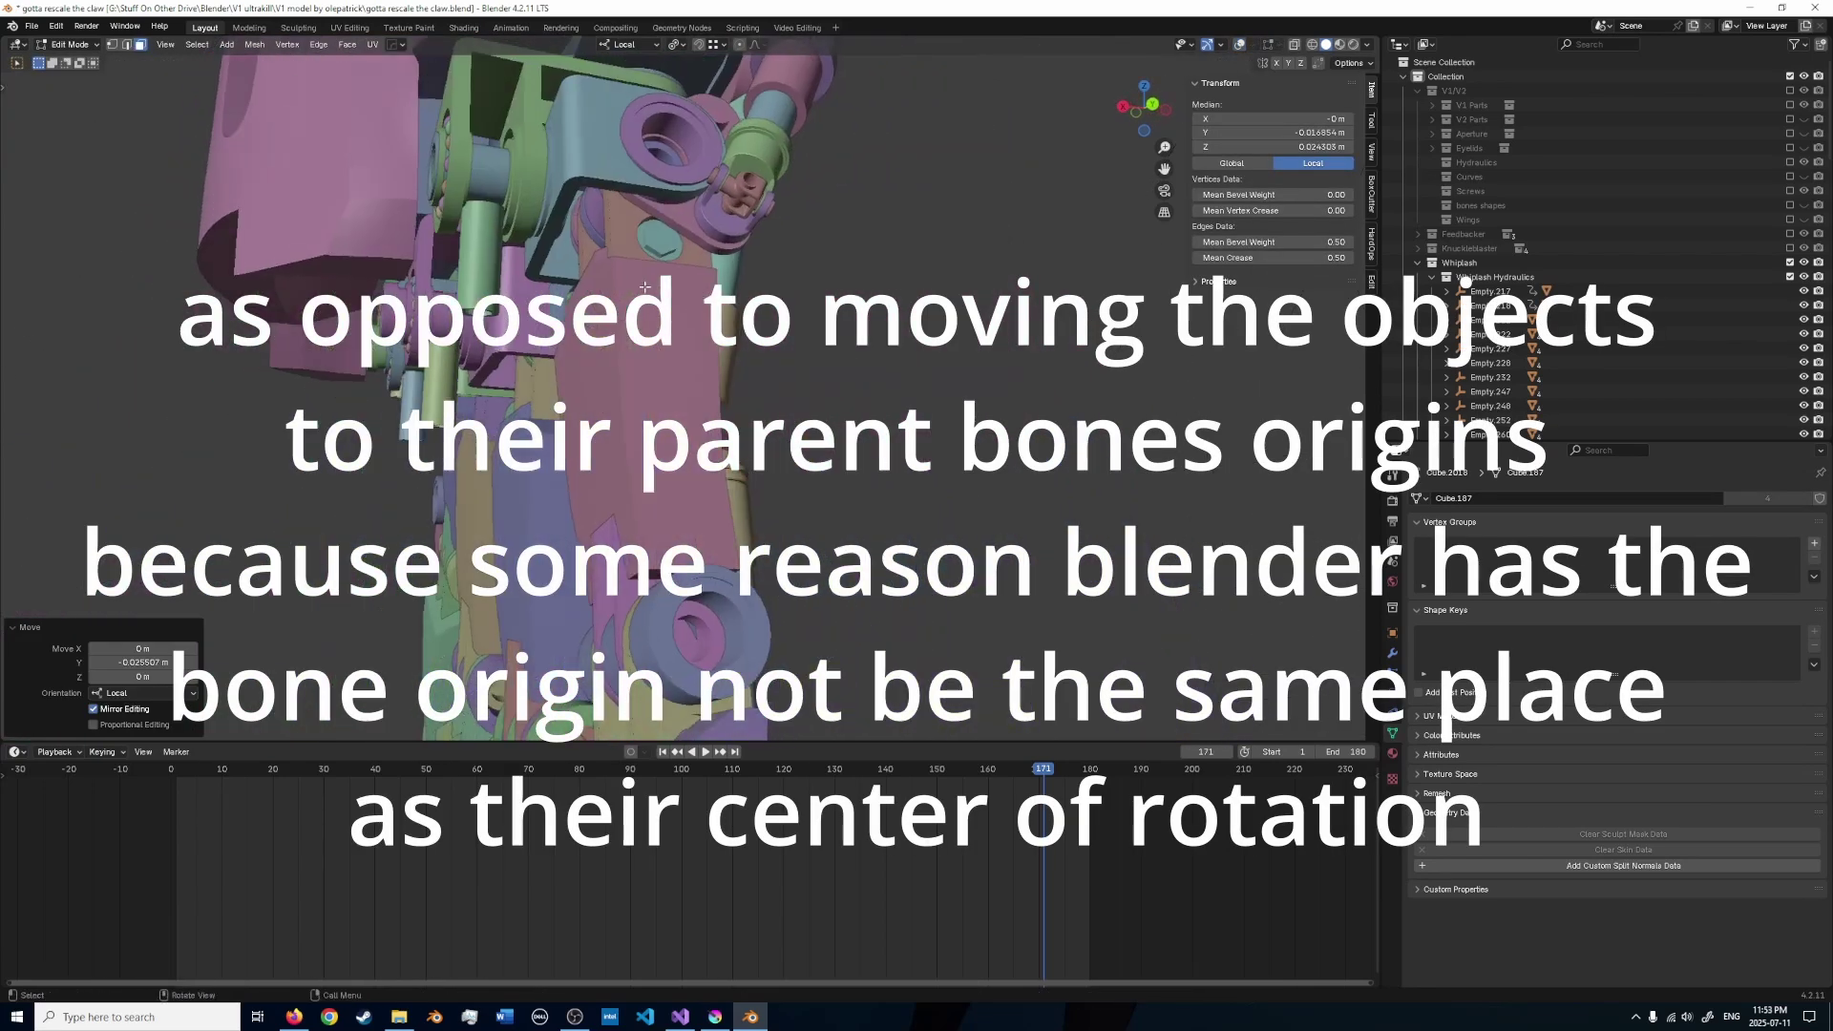
- Fine-tune the pin mesh's placement in the bearing along its local Y axis with small moves such as about -0.0025 m
key("g")
key("y")
key("y")
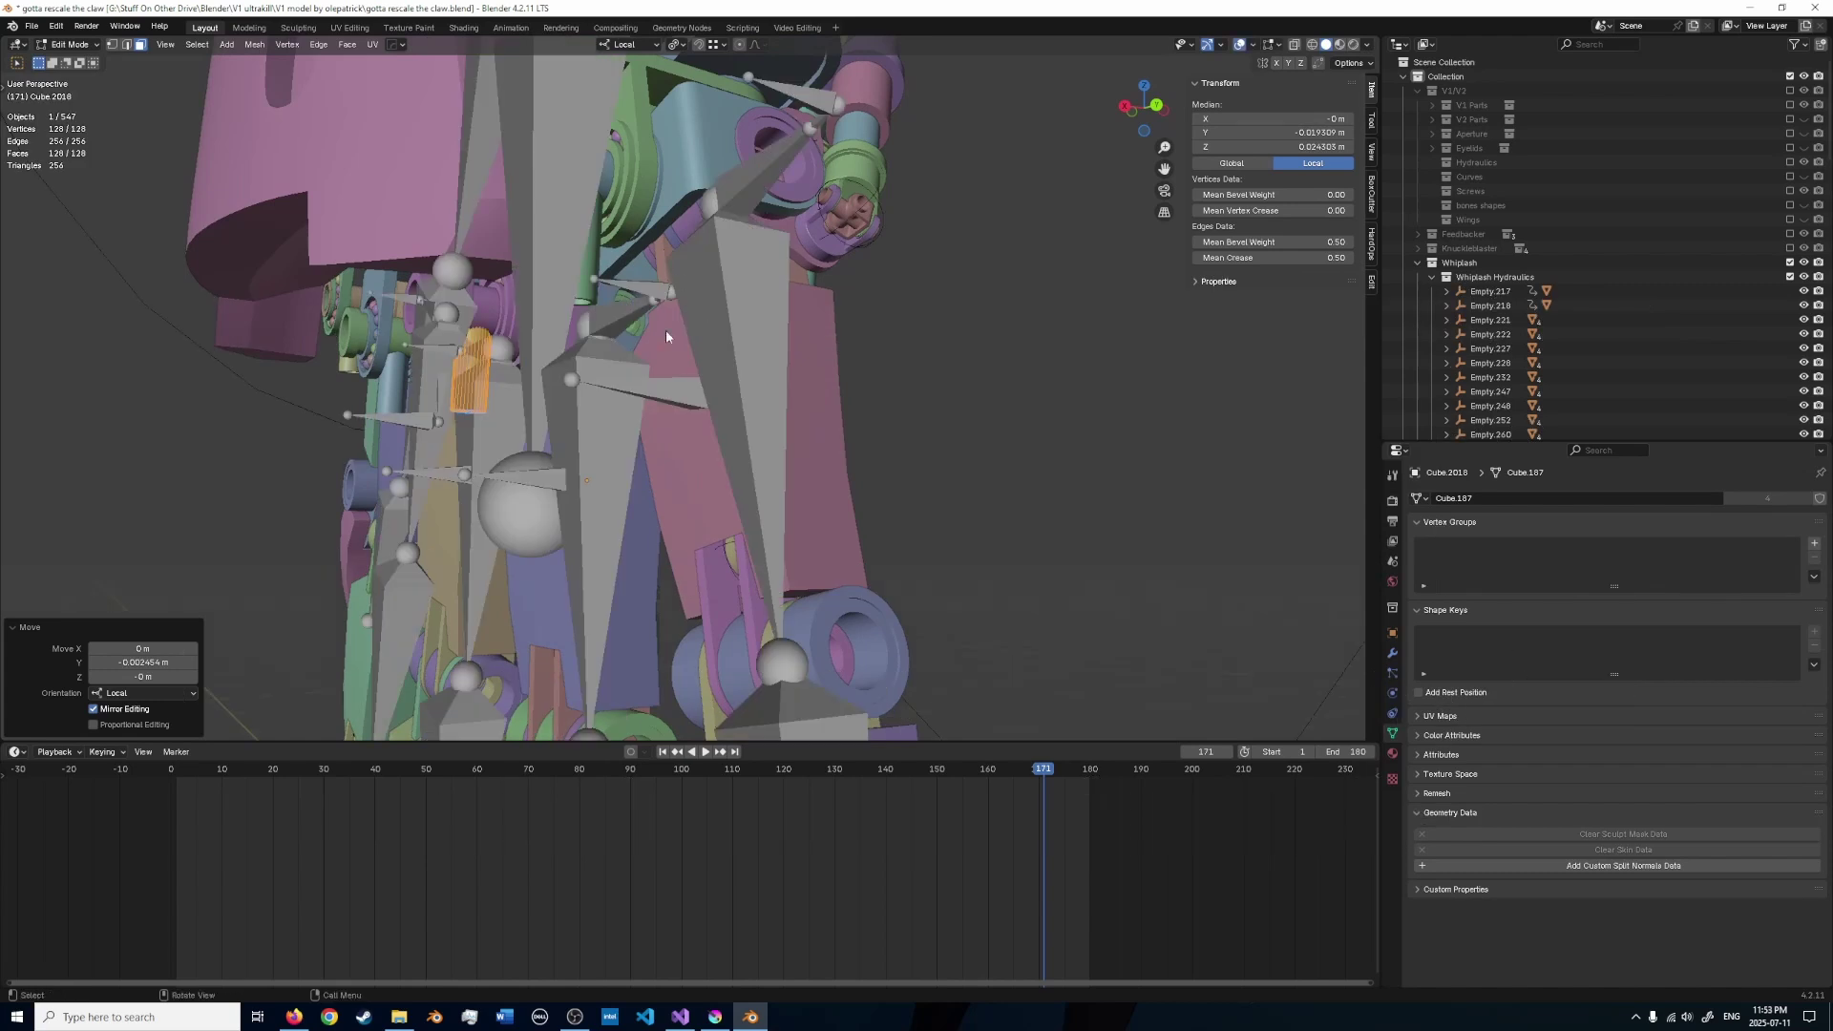
key("shift+z")
key("shift+z")
key("g")
key("y")
key("y")
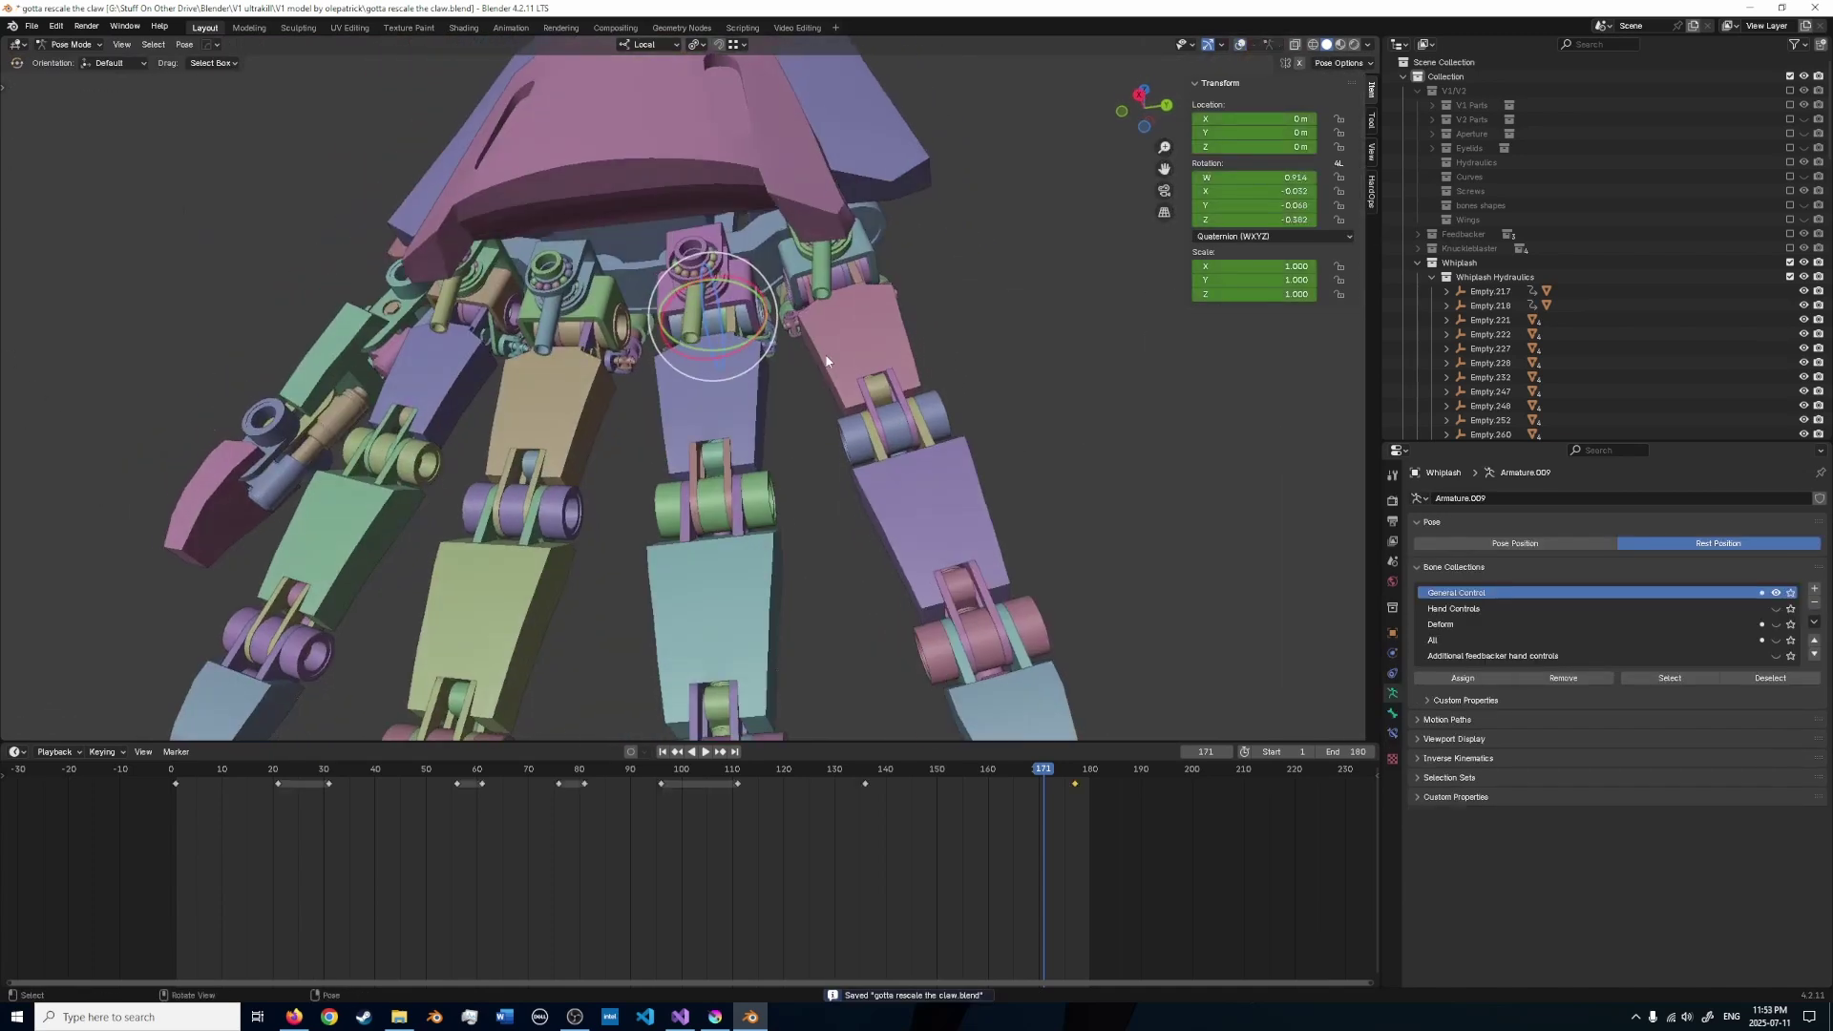
- Set the armature to Pose Position and rotate the middle finger's base bone about its local Y axis to test the pins
key("r")
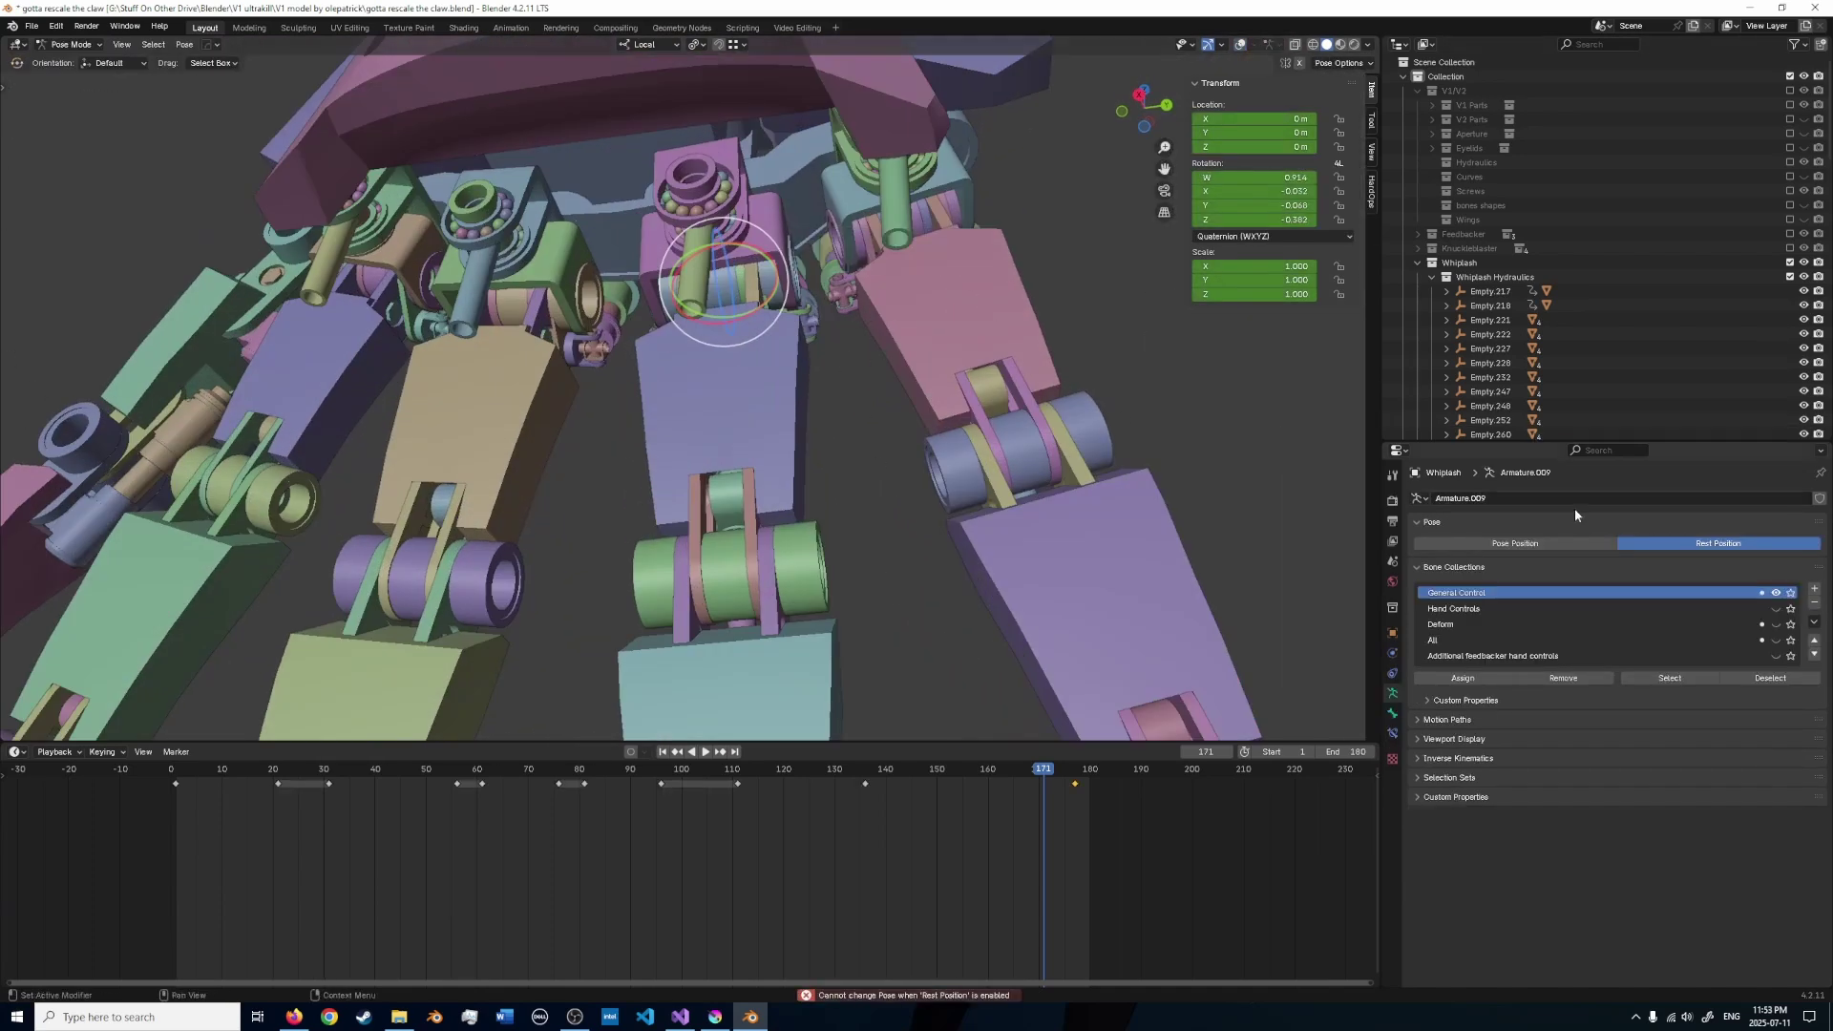
left_click(1516, 543)
key("KP_Decimal")
scroll(764, 482, "down", 5)
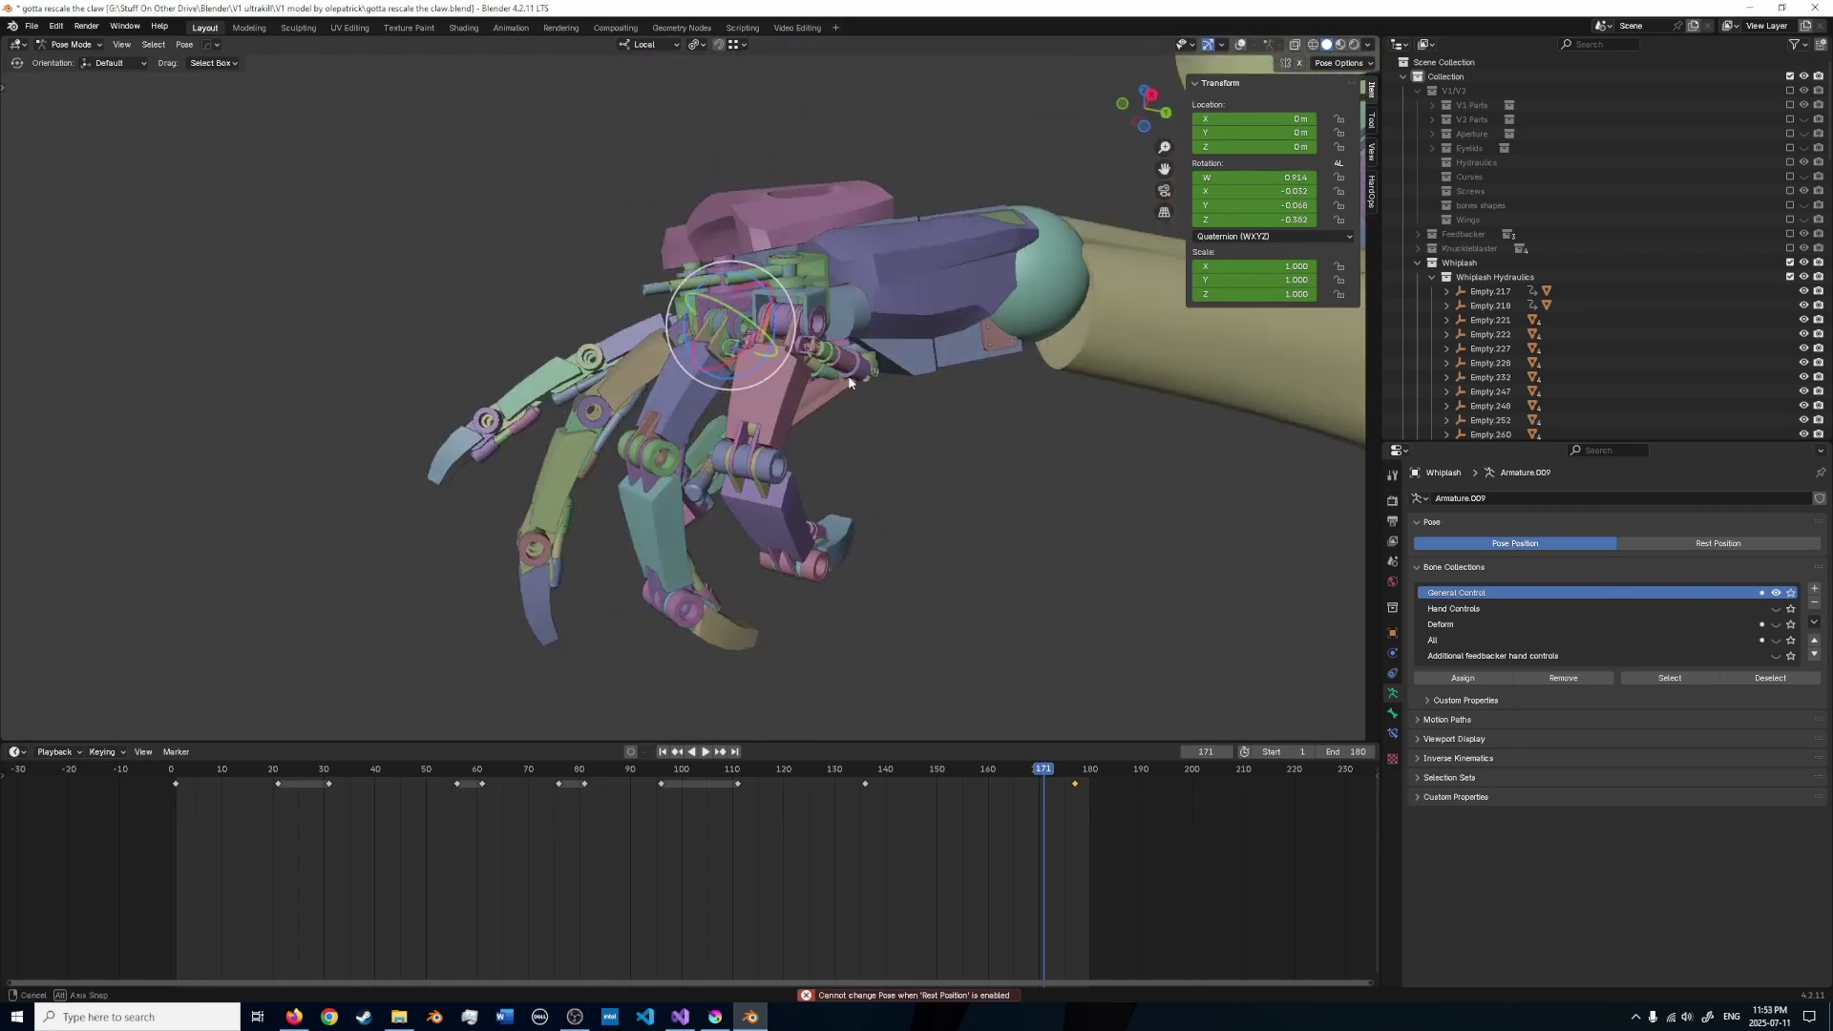
scroll(903, 342, "up", 3)
middle_click_drag(764, 482, 955, 354)
key("r")
key("y")
key("y")
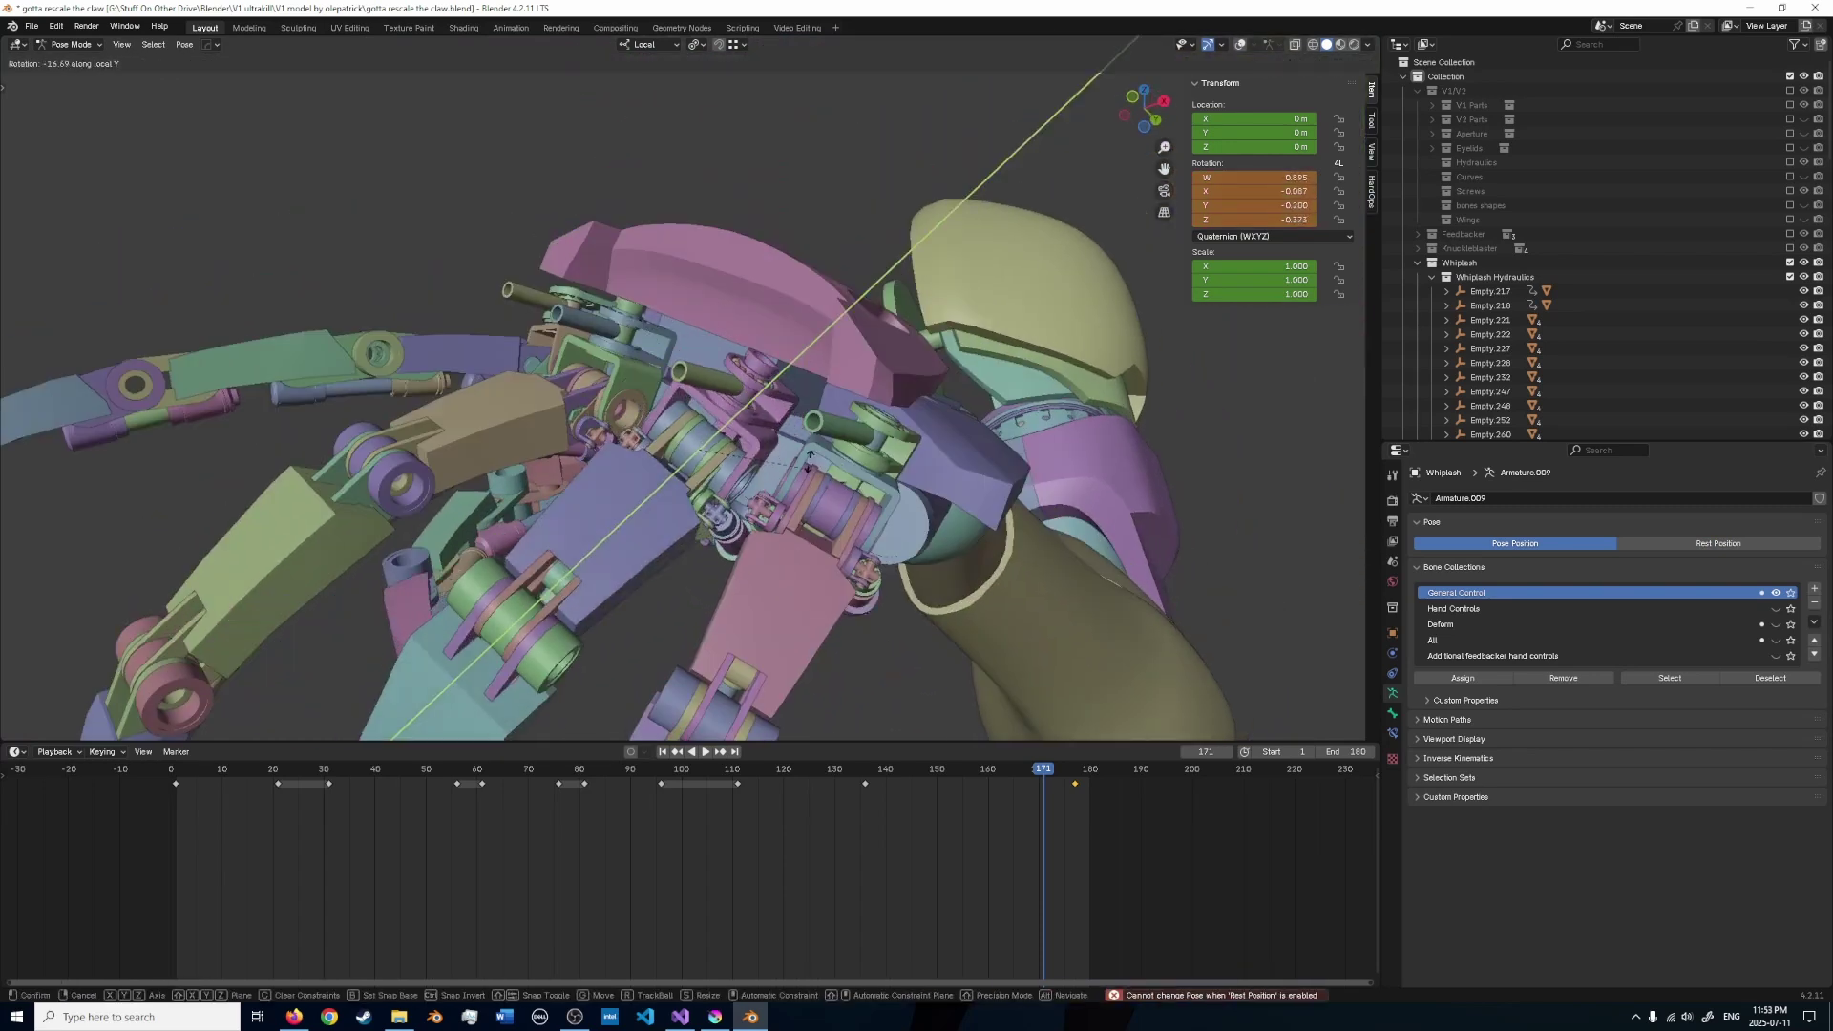
left_click(701, 306)
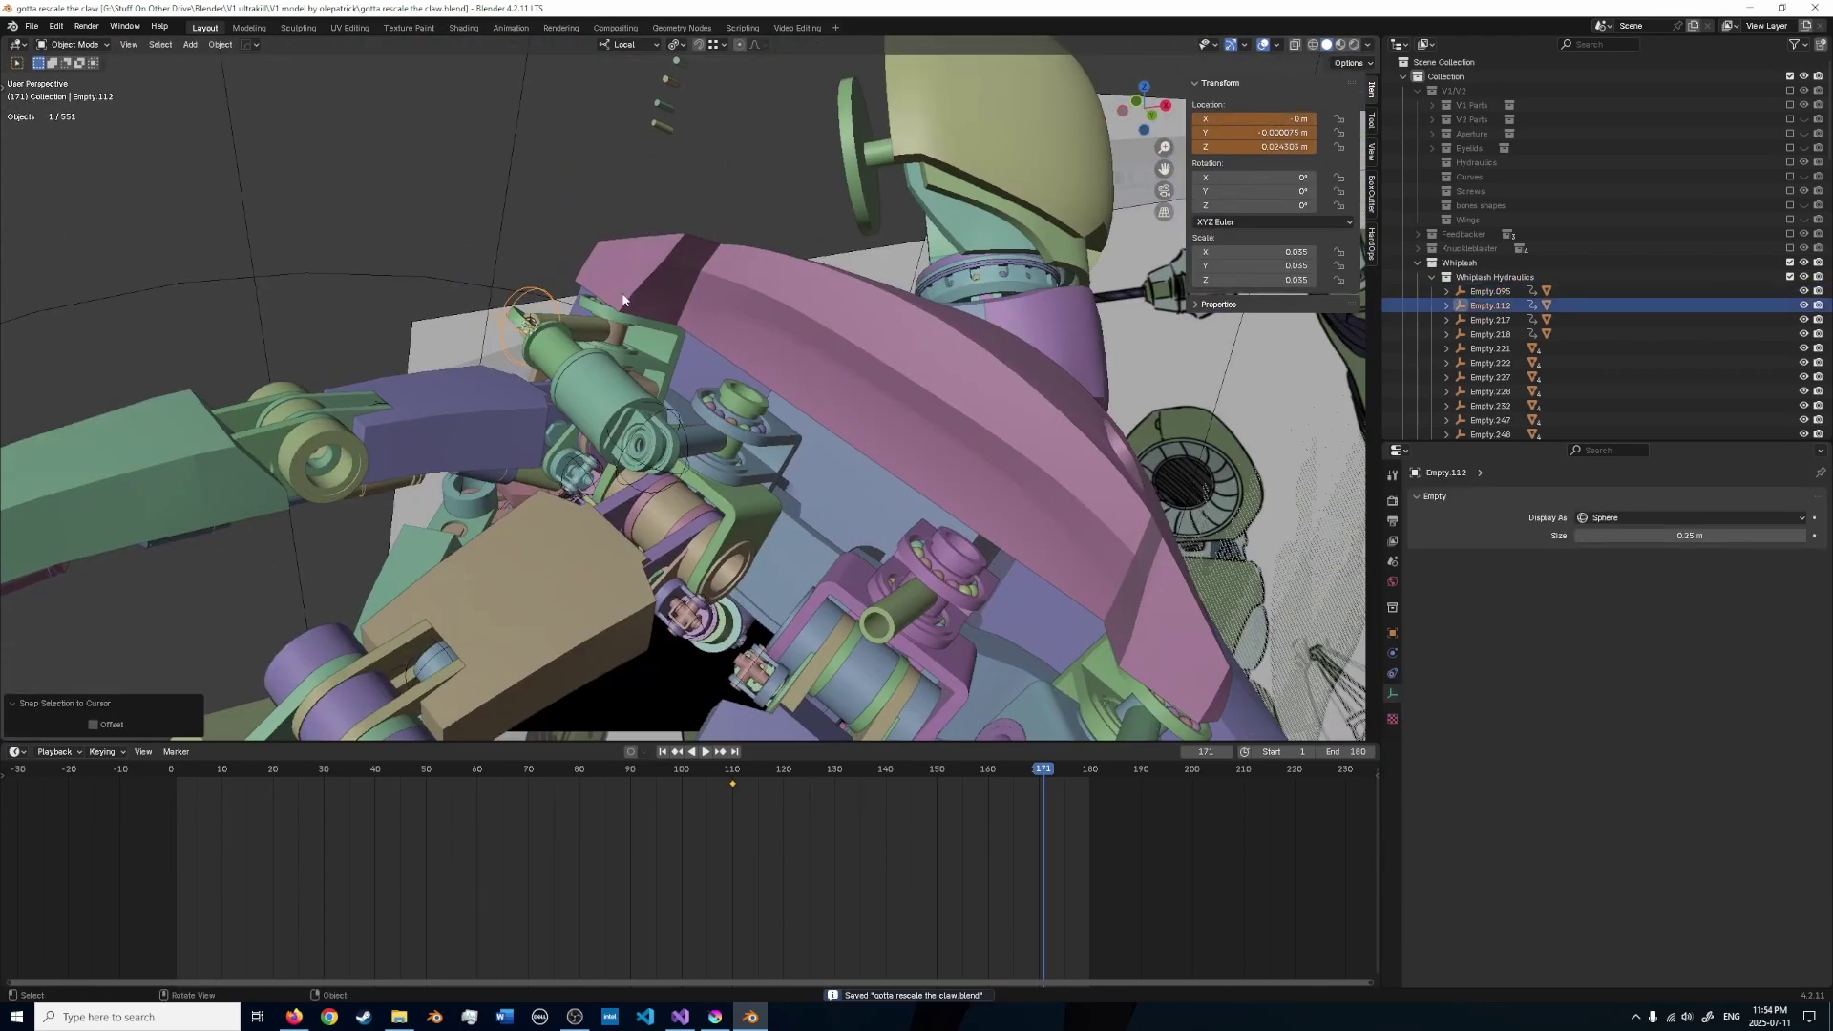
- Rotate Empty.112 at the outer end of the knuckle piston 180° about its local Y axis
key("r")
key("y")
key("y")
type("1")
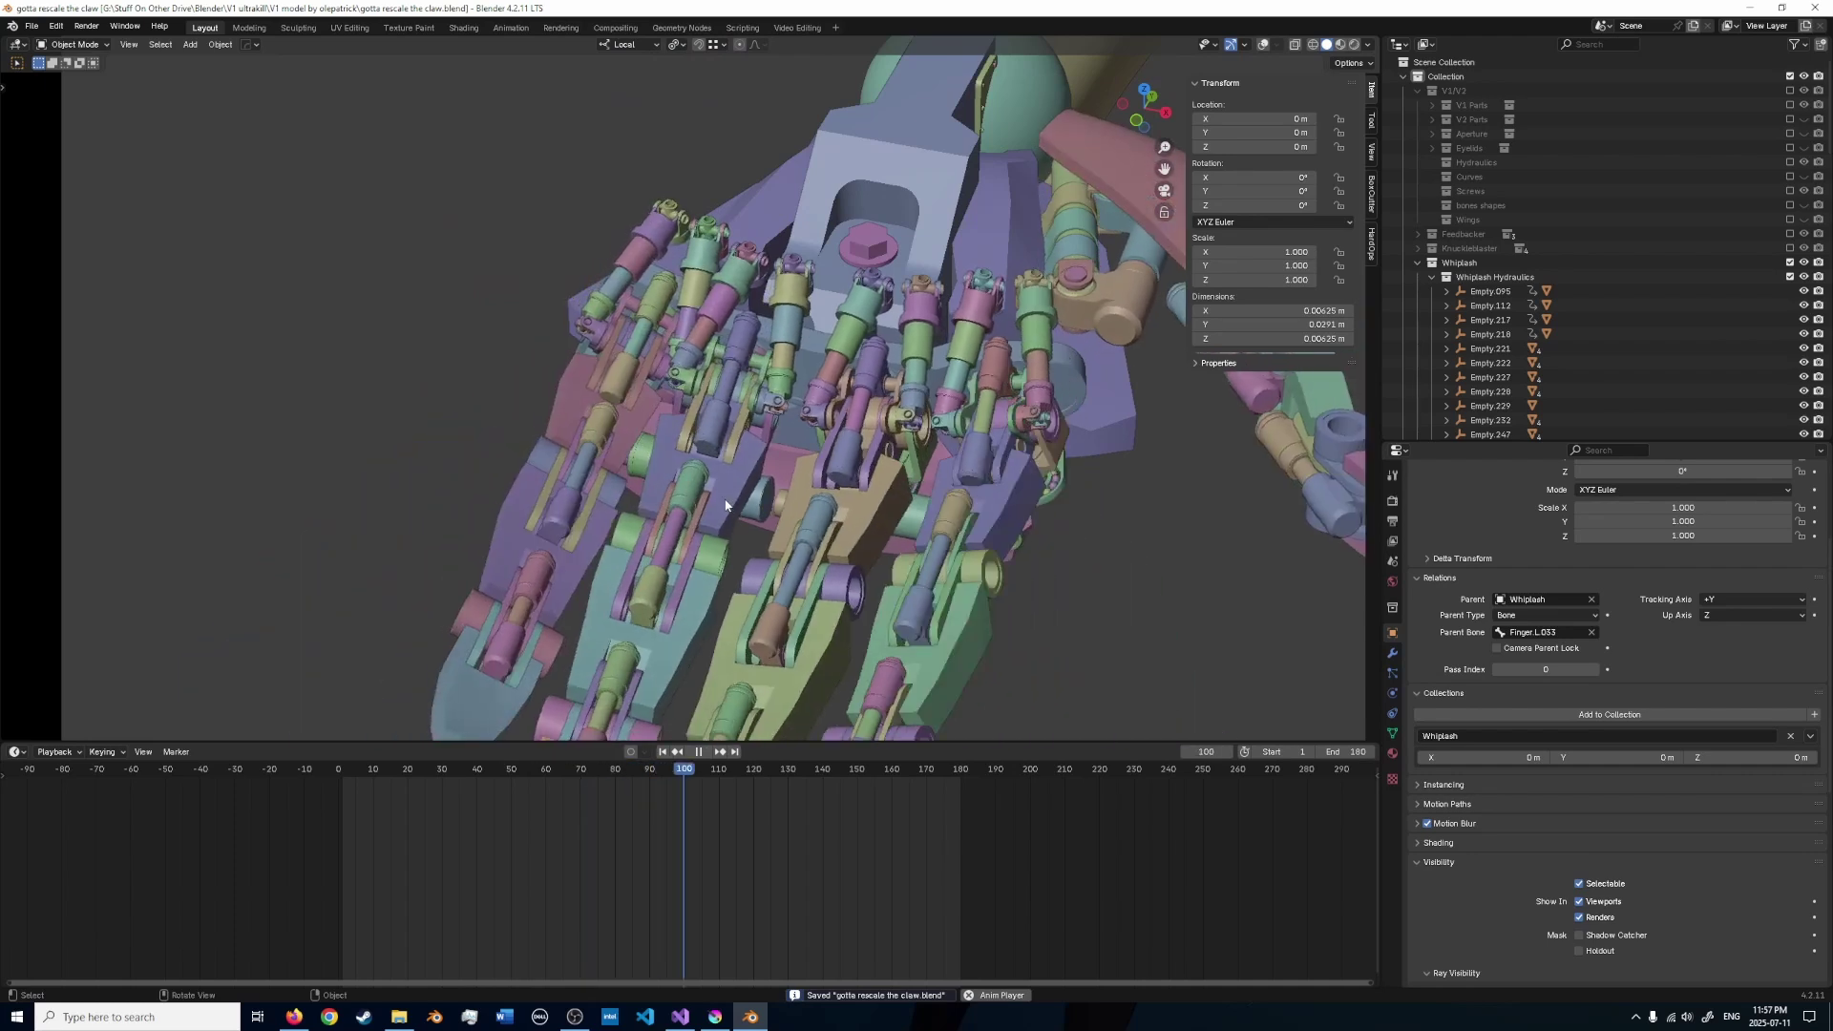
- Lengthen the Hydraulic.185 piston rod to about 0.0442 m by moving its open-end vertices along the Y axis
key("space")
left_click(699, 489)
scroll(699, 489, "up", 3)
key("alt+shift+z")
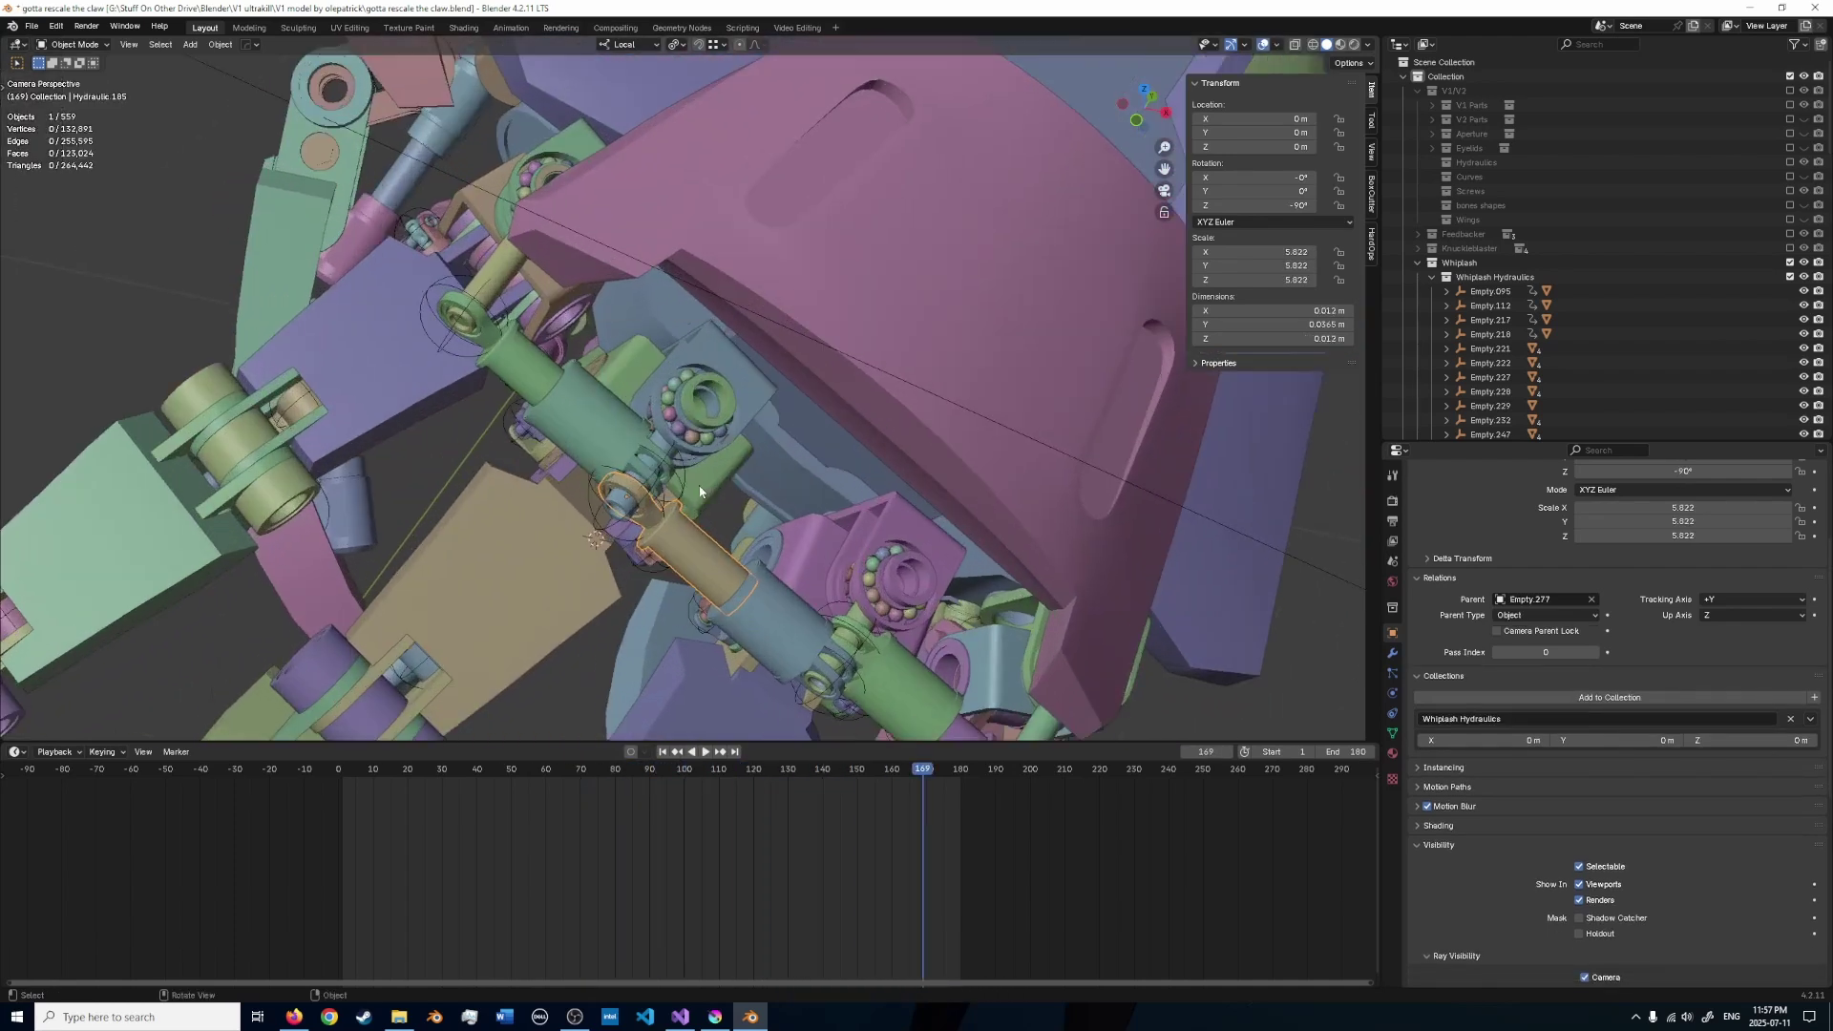
key("q")
left_click(745, 491)
key("Tab")
key("shift+z")
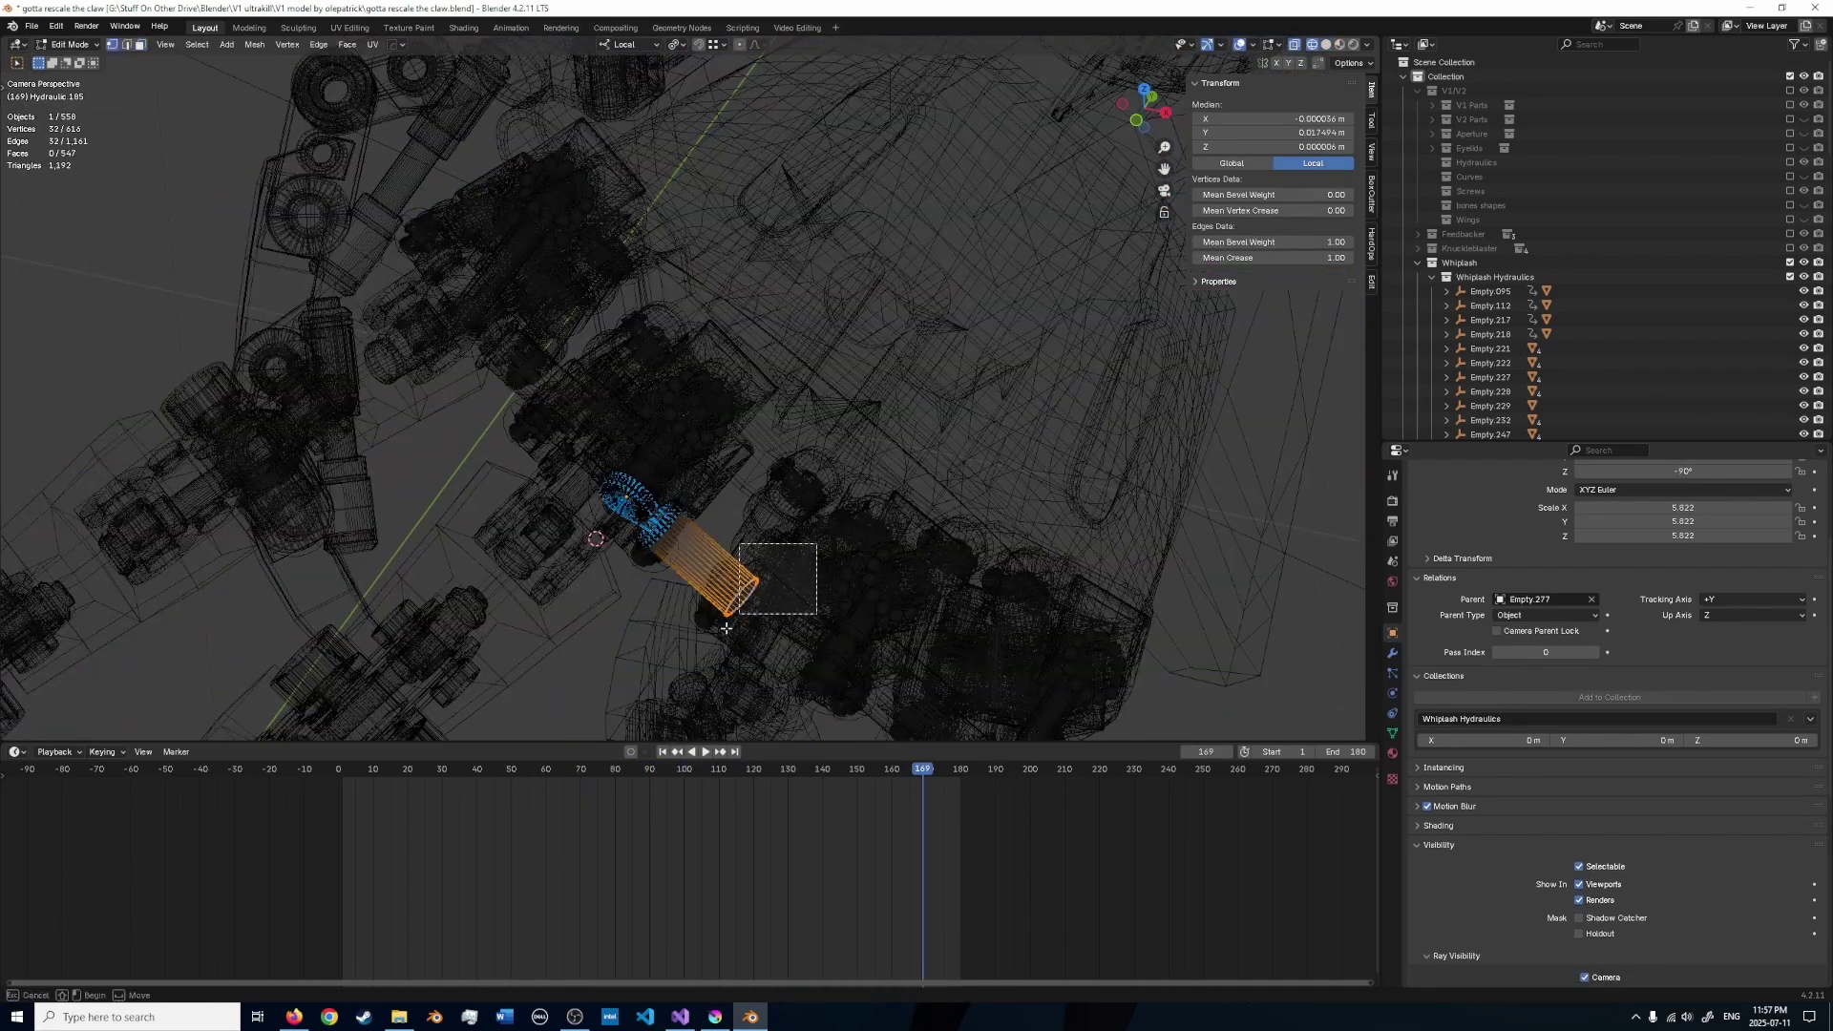
left_click_drag(727, 628, 684, 663)
key("shift+z")
key("g")
key("y")
left_click(711, 641)
key("Tab")
- Play the hand animation to check the lengthened piston rod, and save the file
scroll(876, 524, "down", 4)
key("alt+shift+z")
key("space")
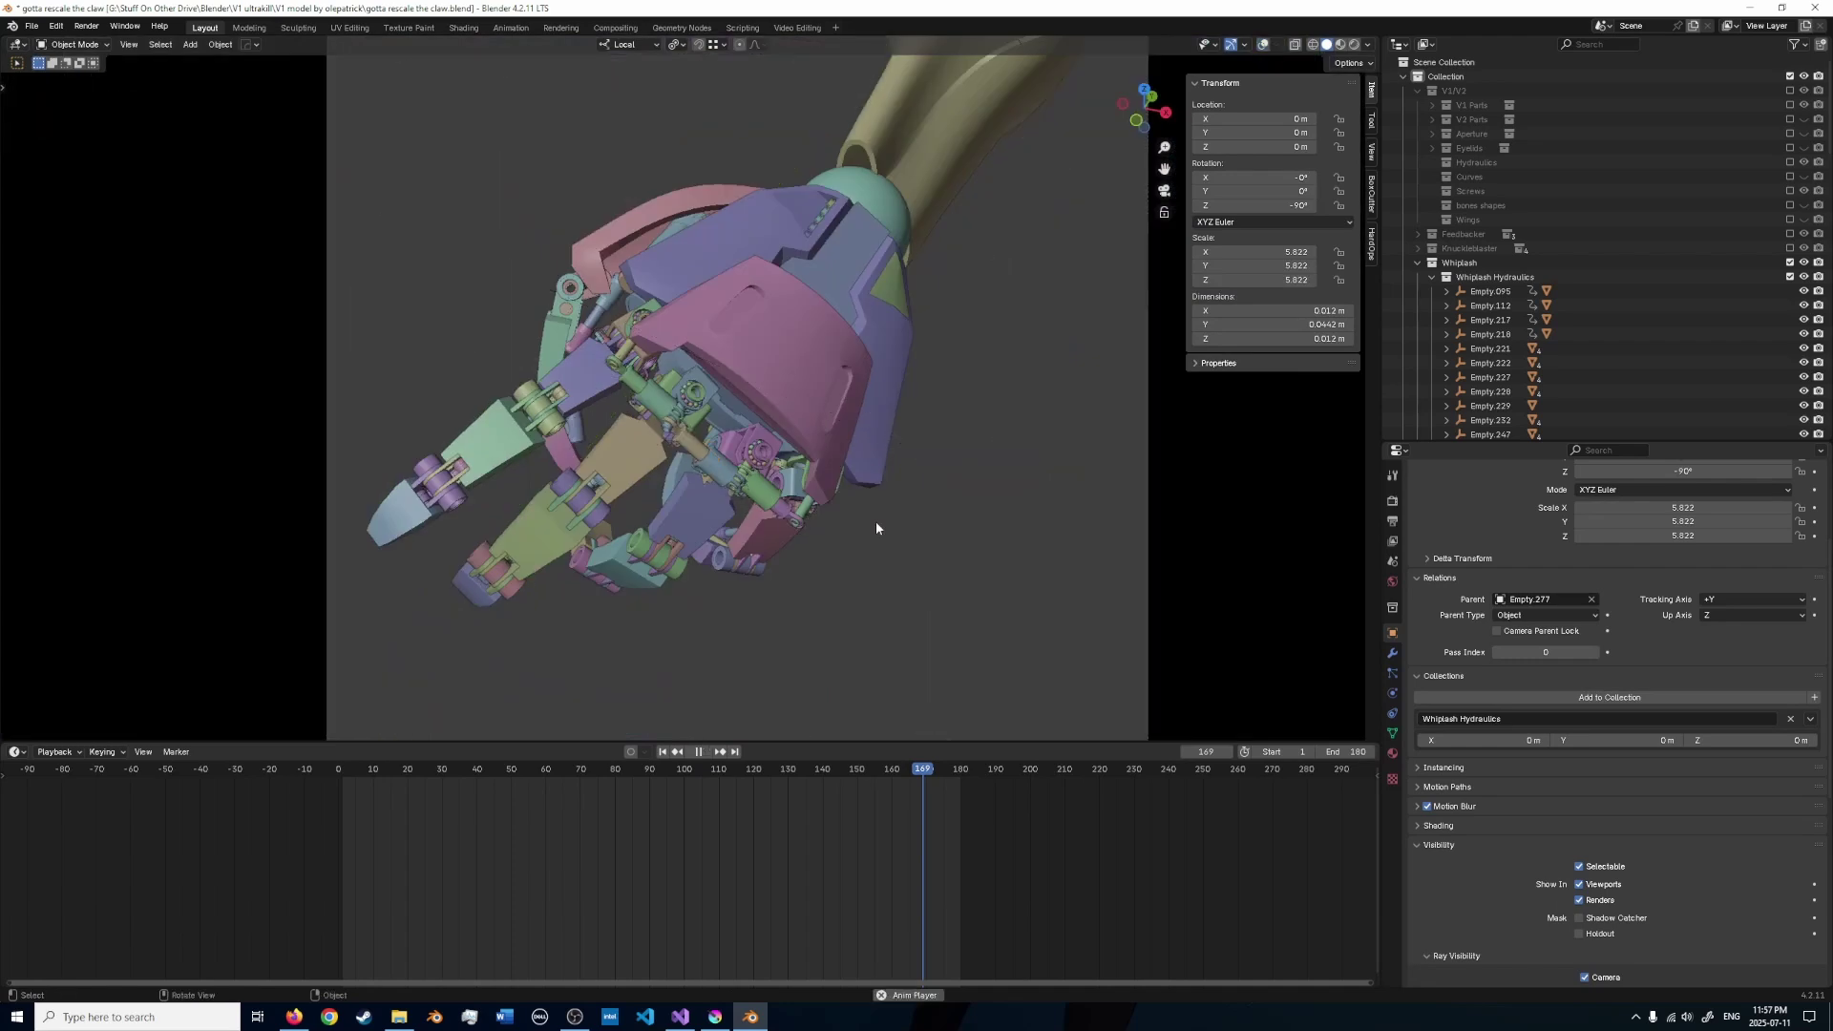
key("ctrl+s")
key("space")
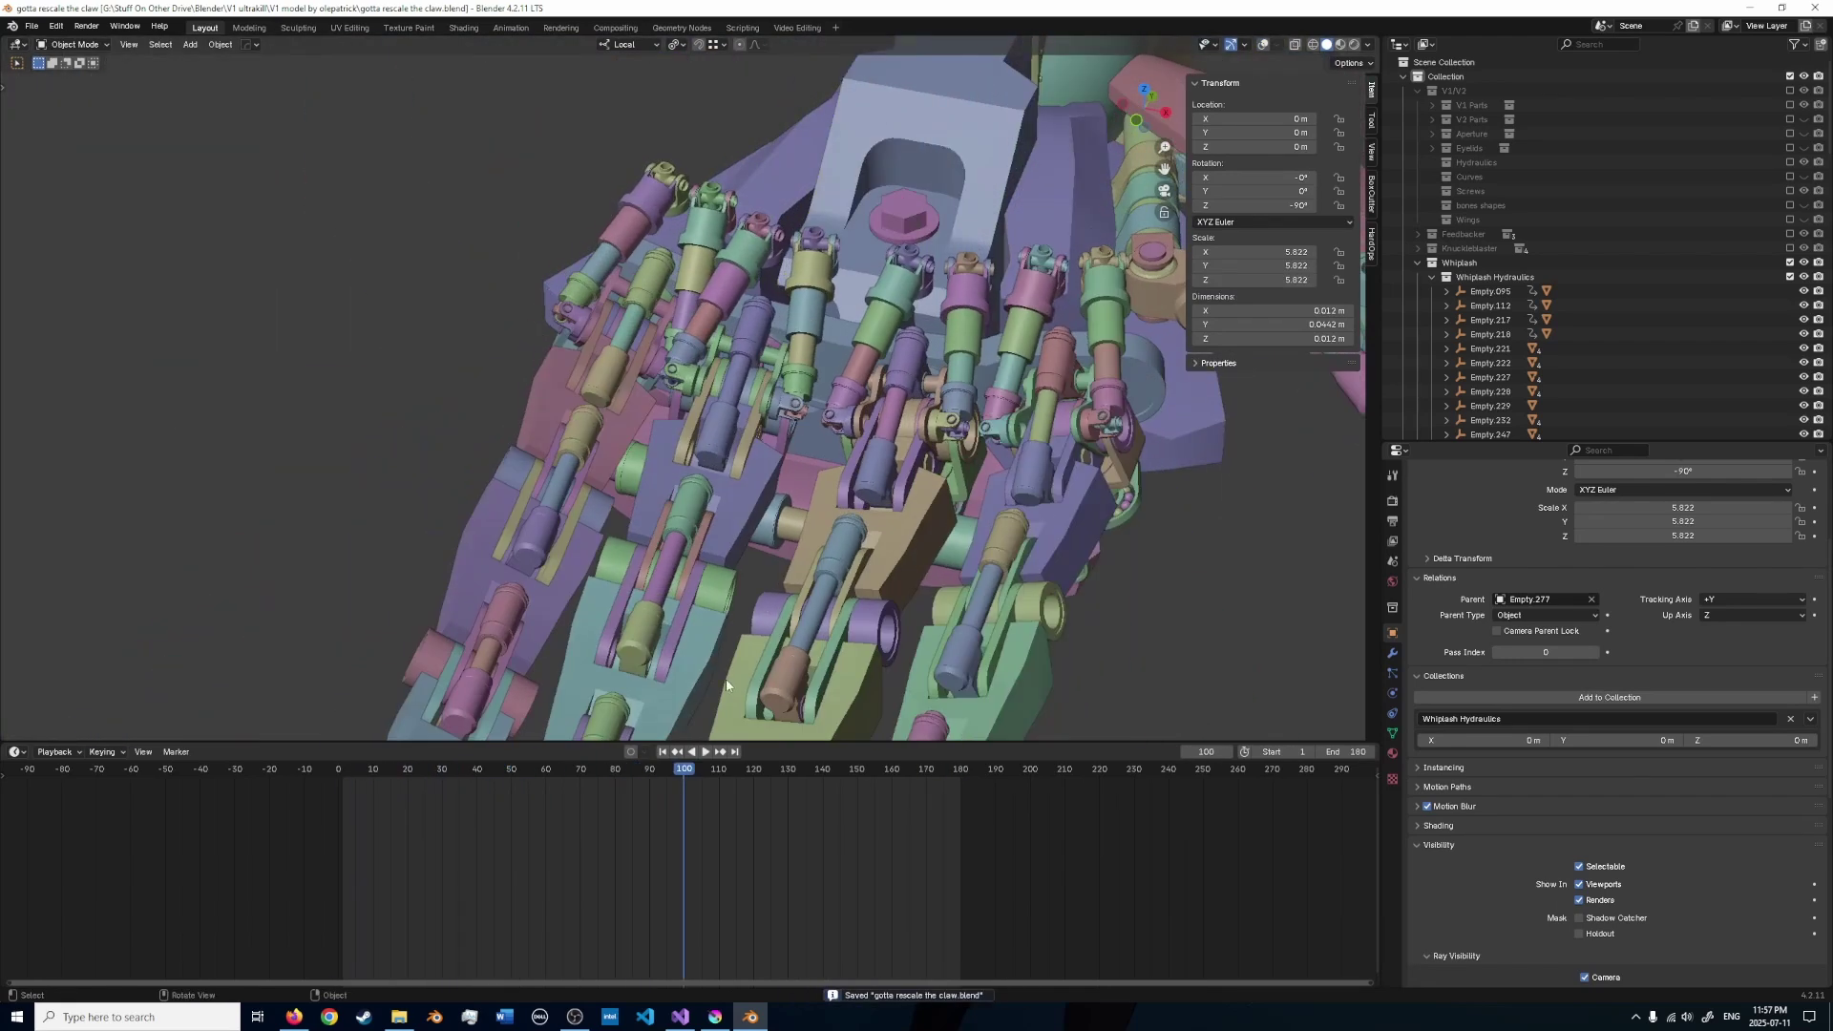
- Scrub through the animation and examine how the knuckle pistons and their end joints follow the fingers
left_click_drag(691, 771, 563, 772)
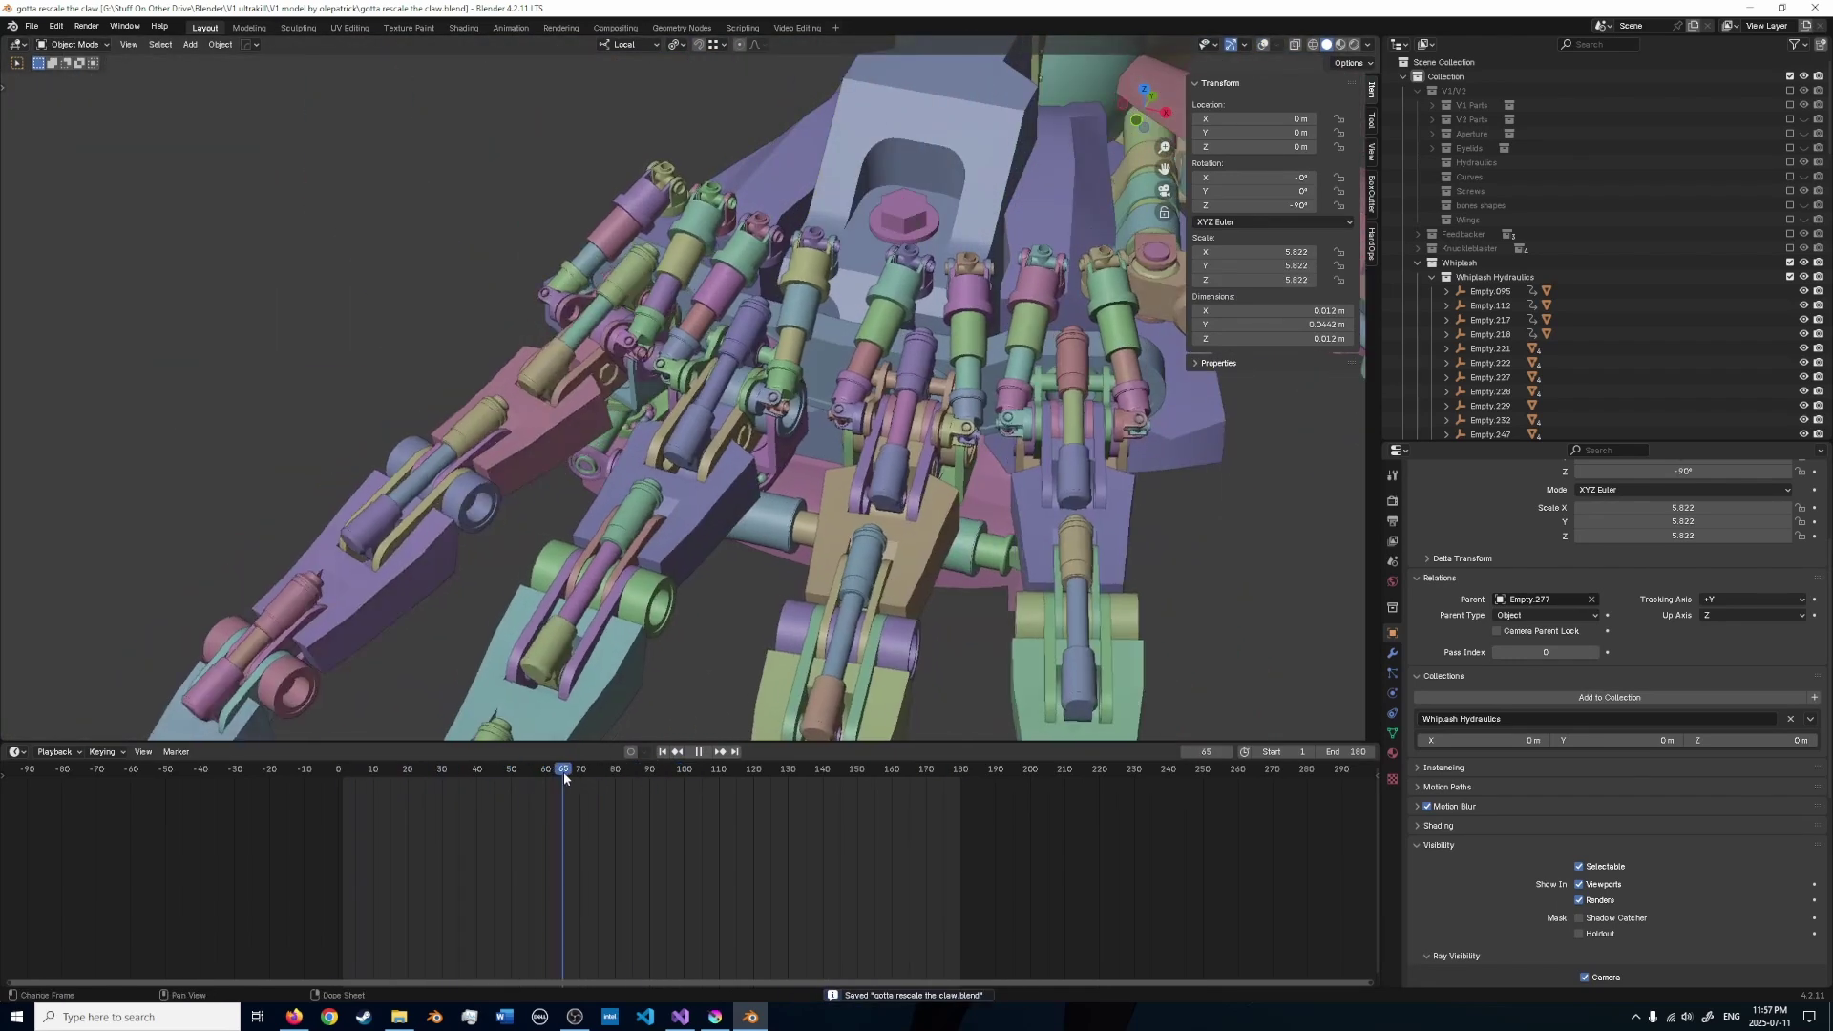
middle_click_drag(659, 654, 586, 749)
scroll(783, 525, "up", 5)
key("alt+shift+z")
scroll(751, 455, "up", 5)
key("space")
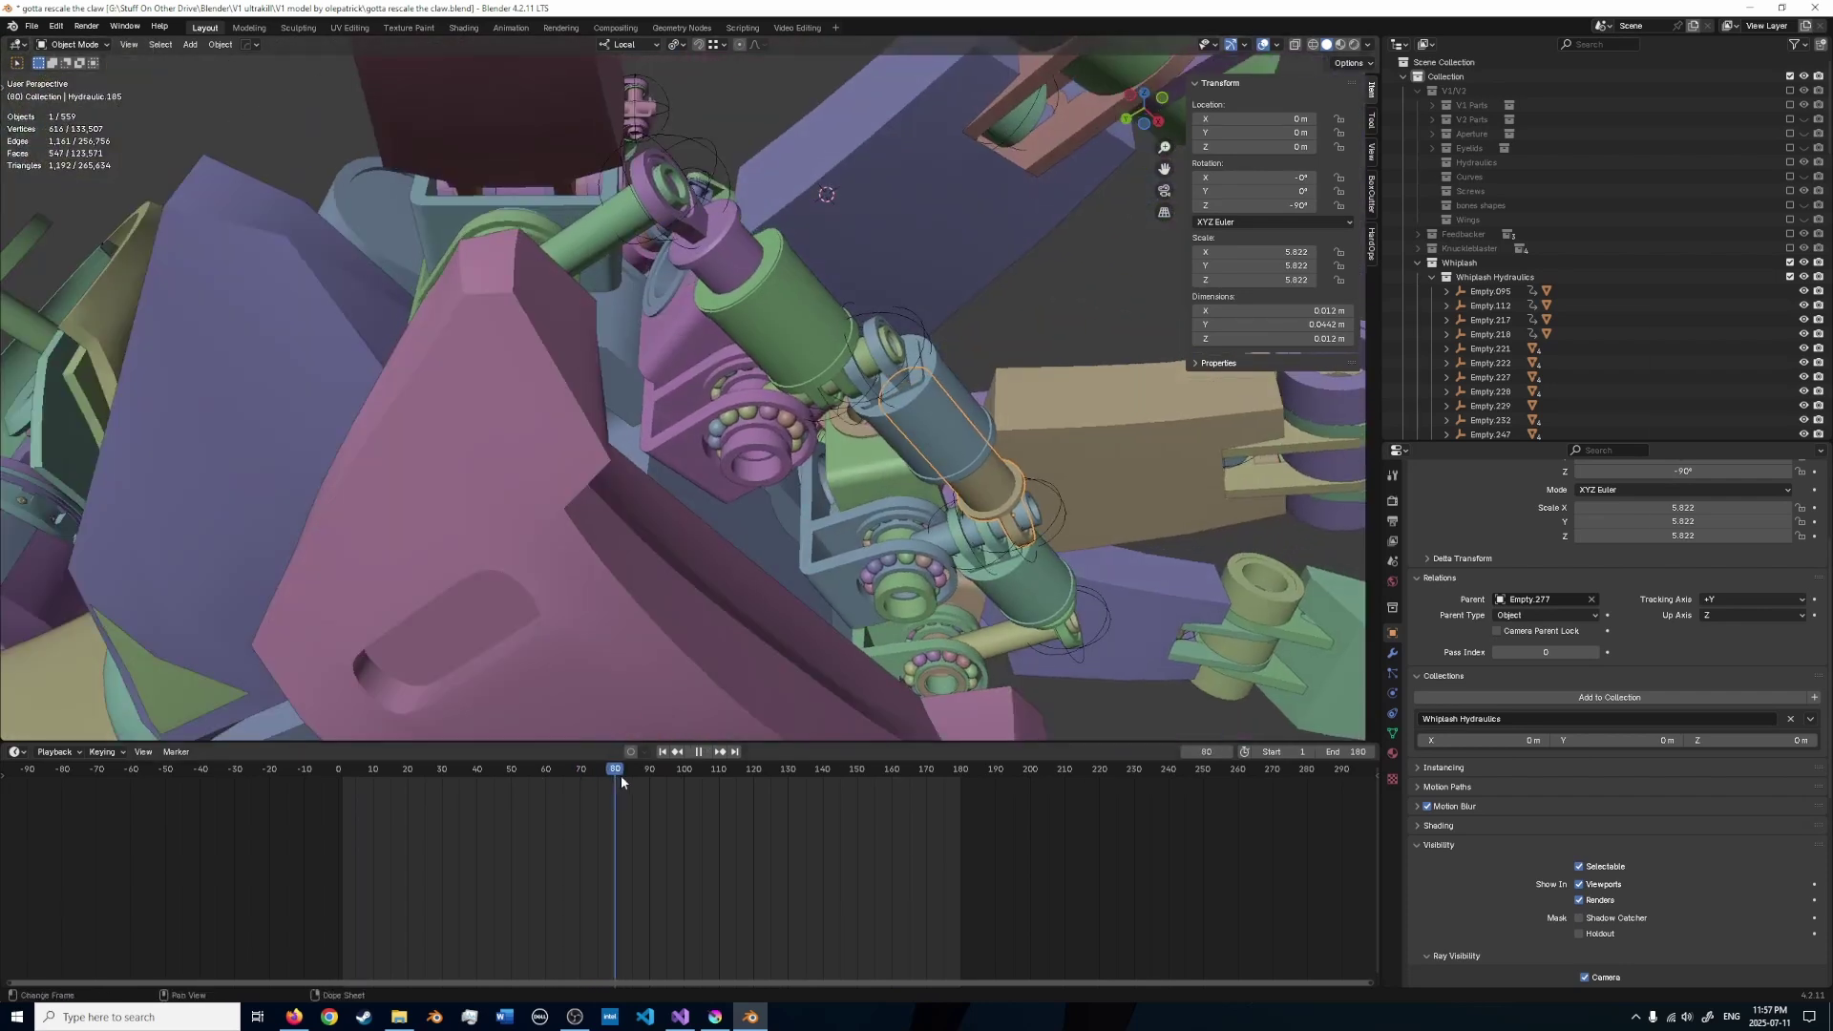
left_click_drag(621, 775, 514, 774)
key("space")
- Rotate Empty.256 on the pink finger's bearing pin 90° about its local Z axis
left_click(705, 153)
key("r")
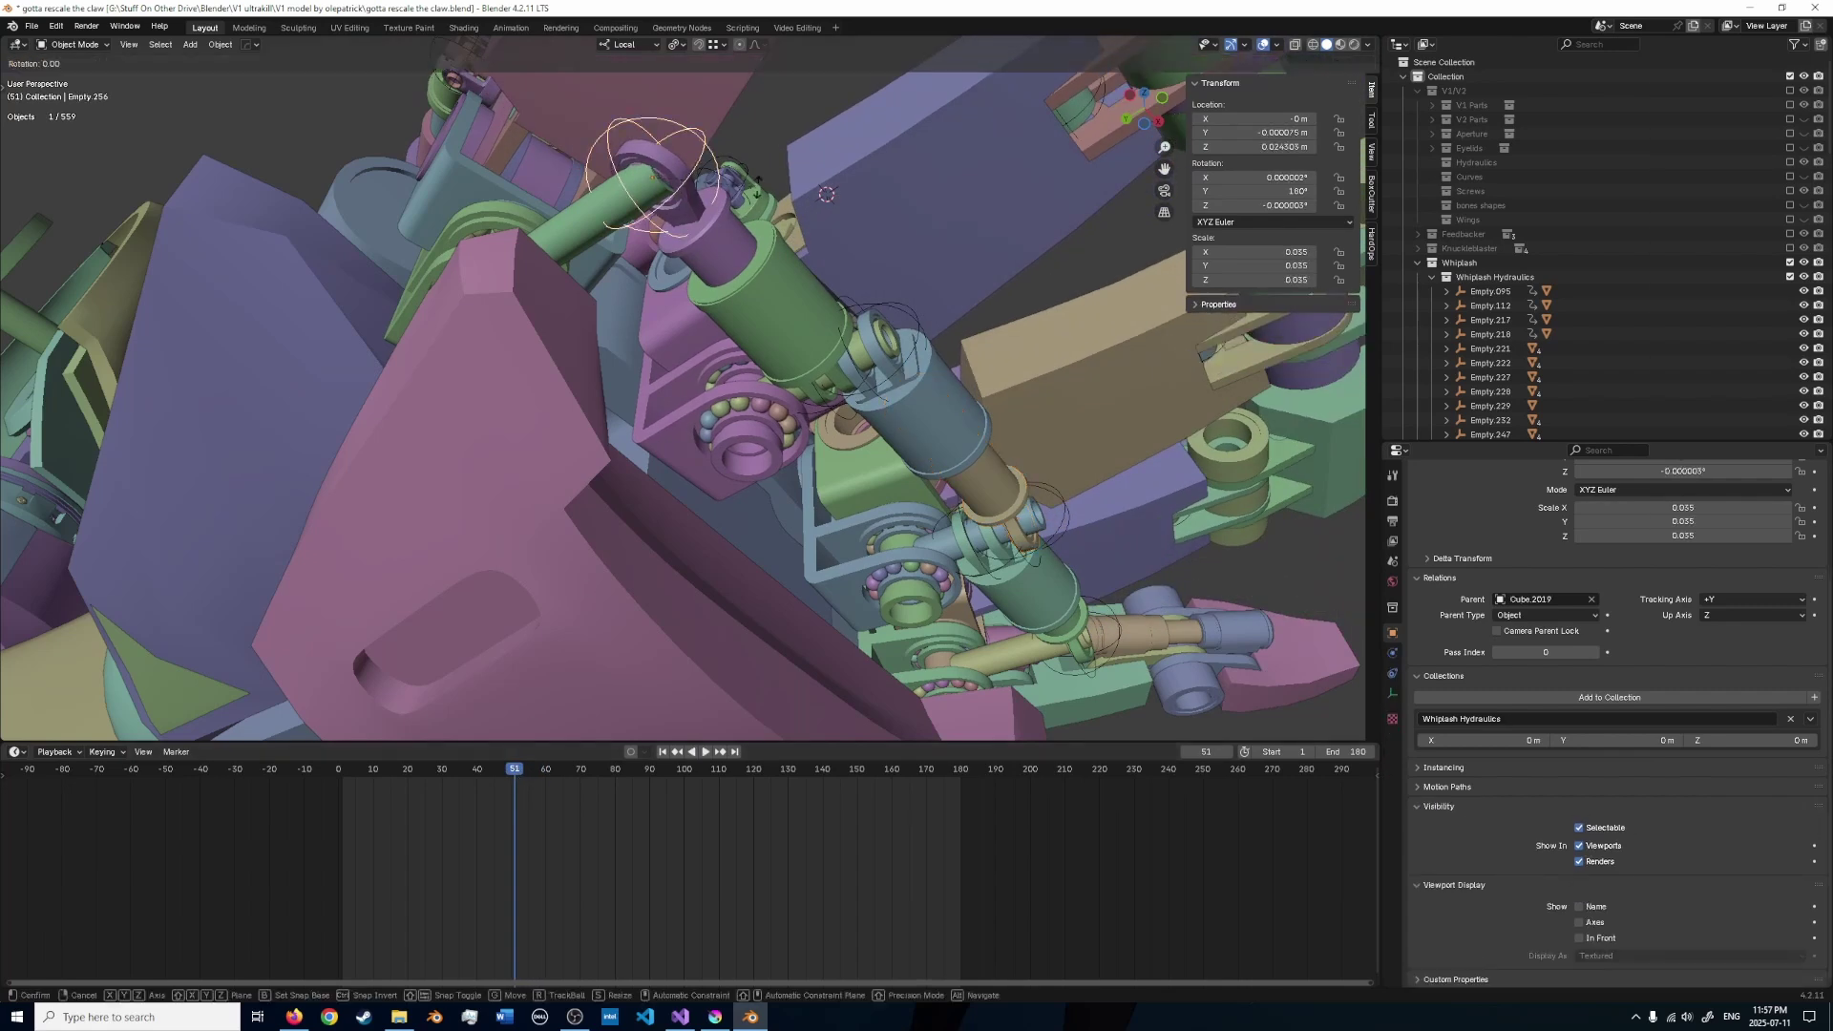
key("z")
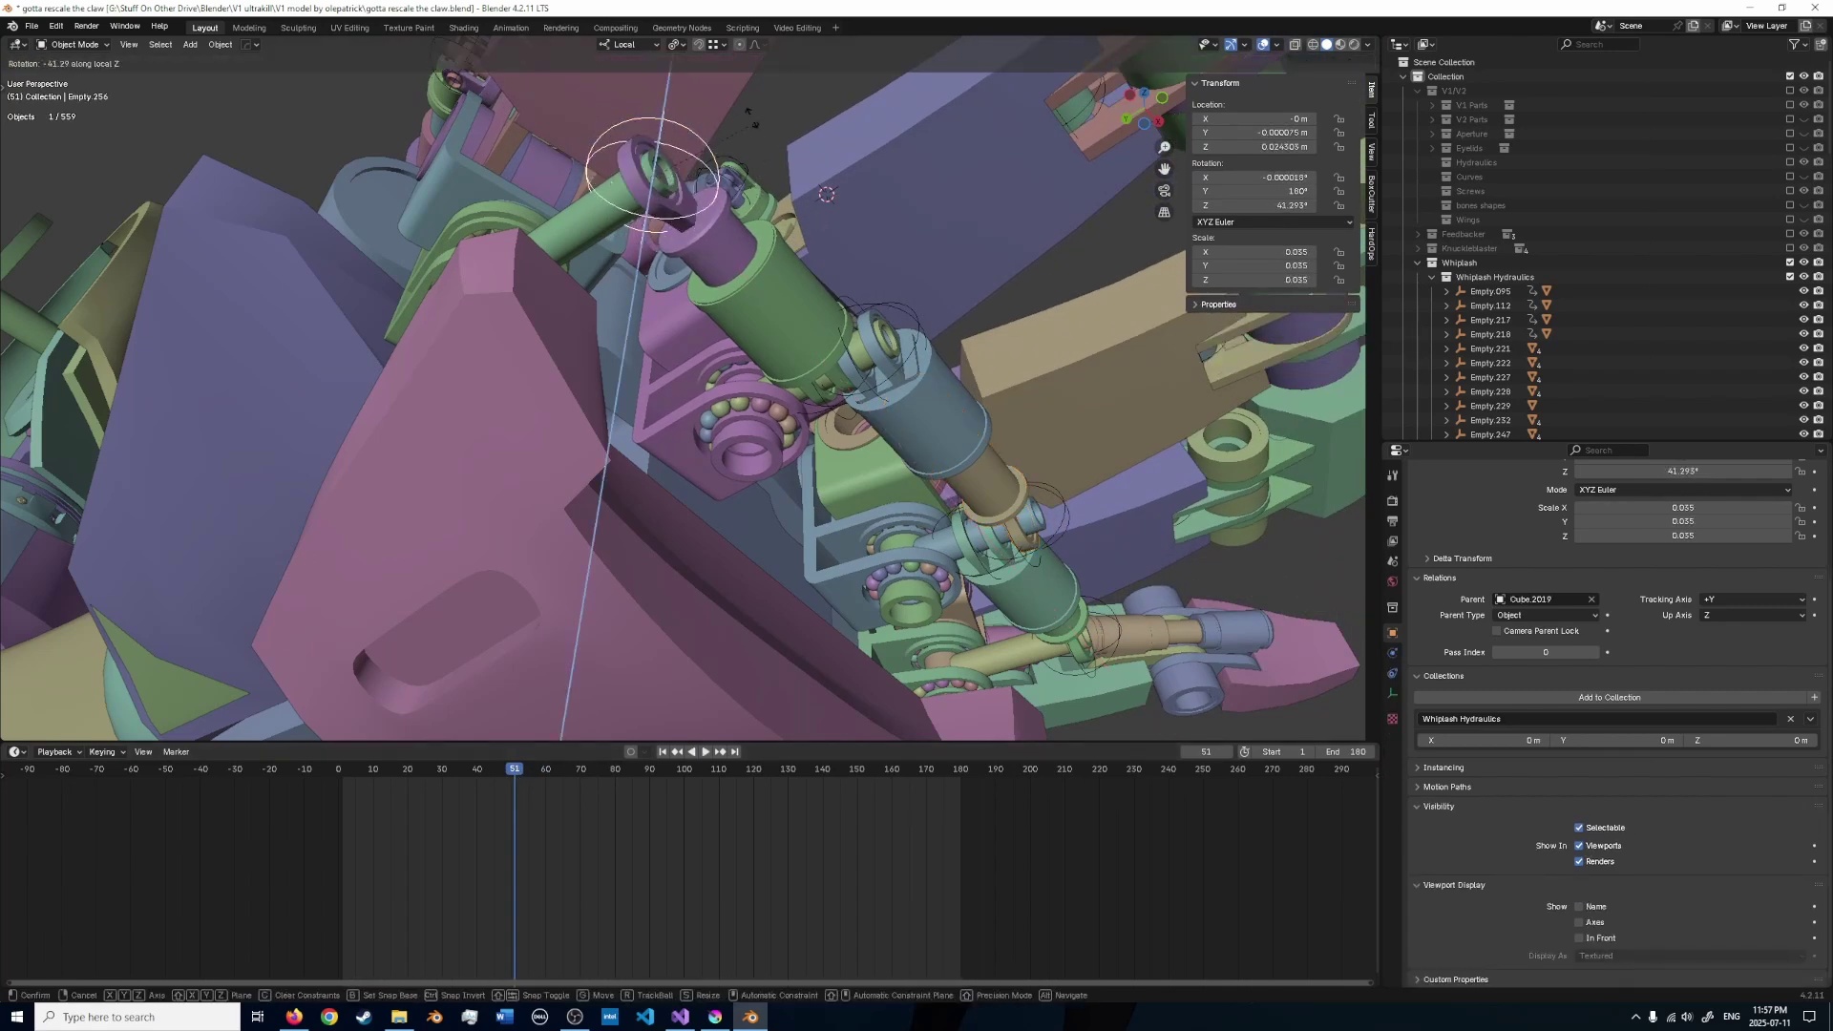
key("0")
key("Return")
- Rotate Empty.112 at the opposite end of the piston row 90° about its local Z axis and save the file
middle_click_drag(689, 99, 1030, 468)
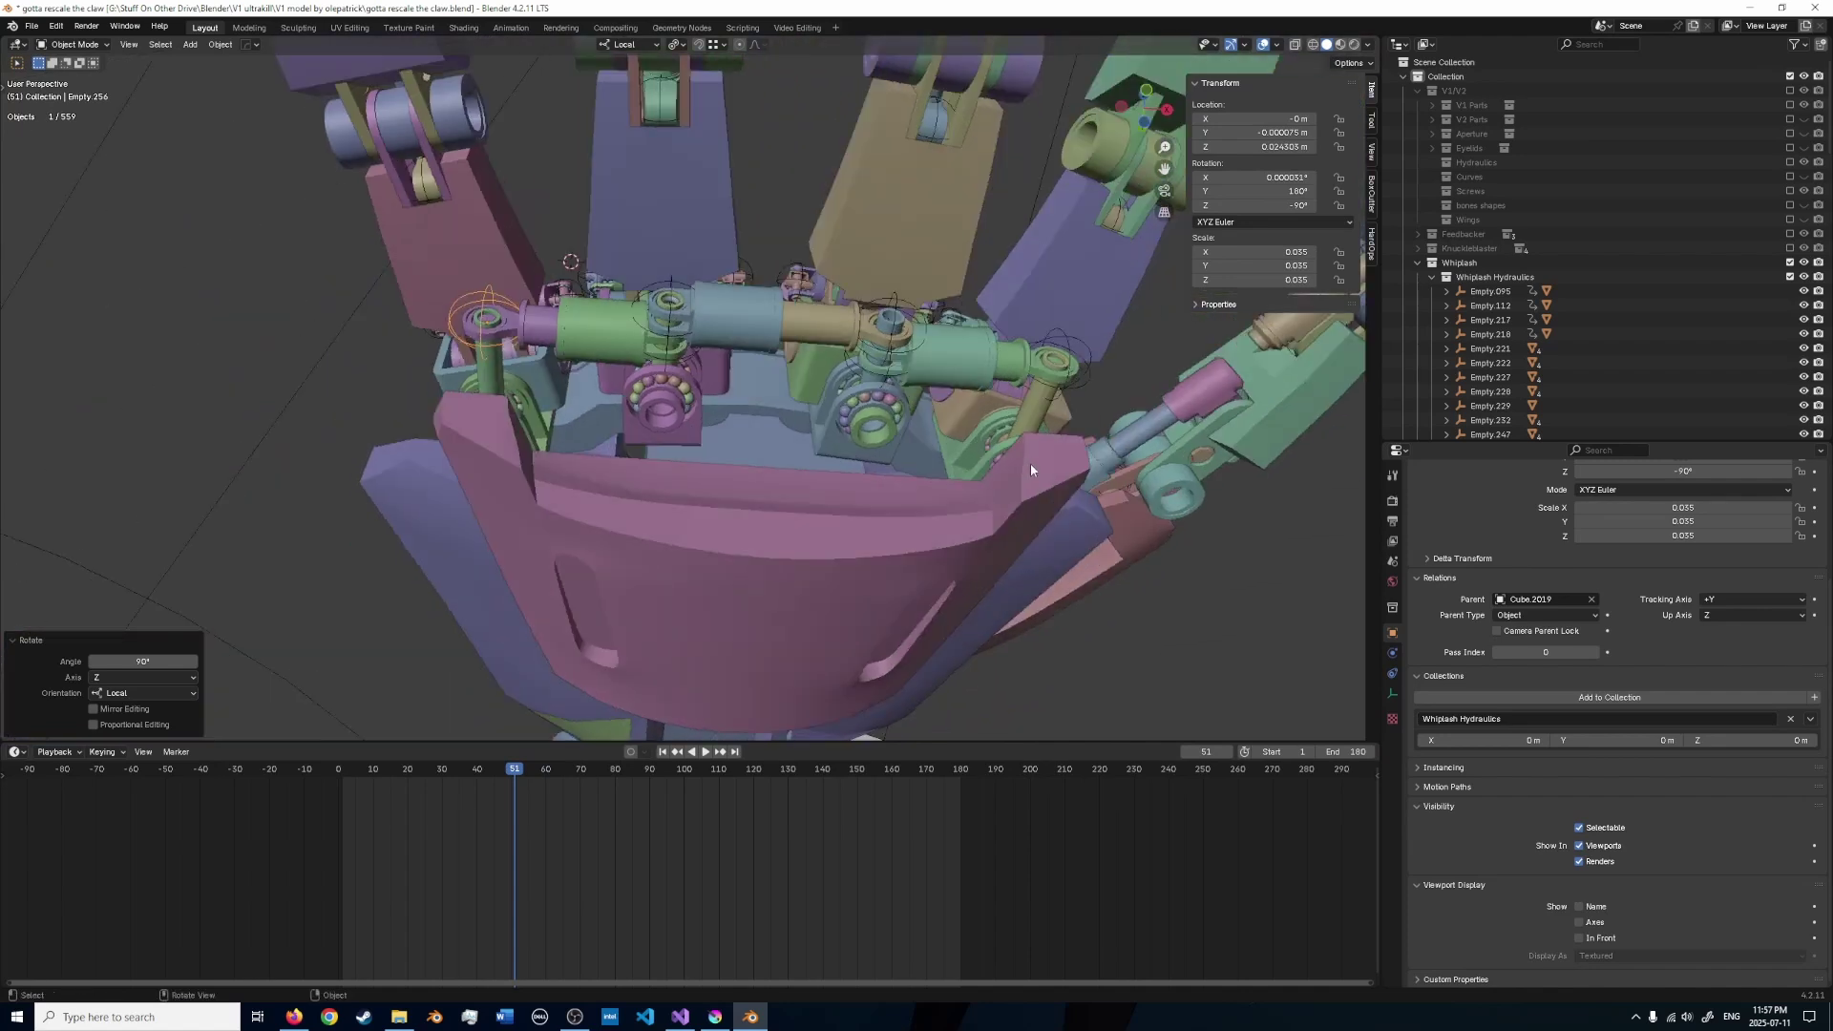
left_click(1062, 346)
key("r")
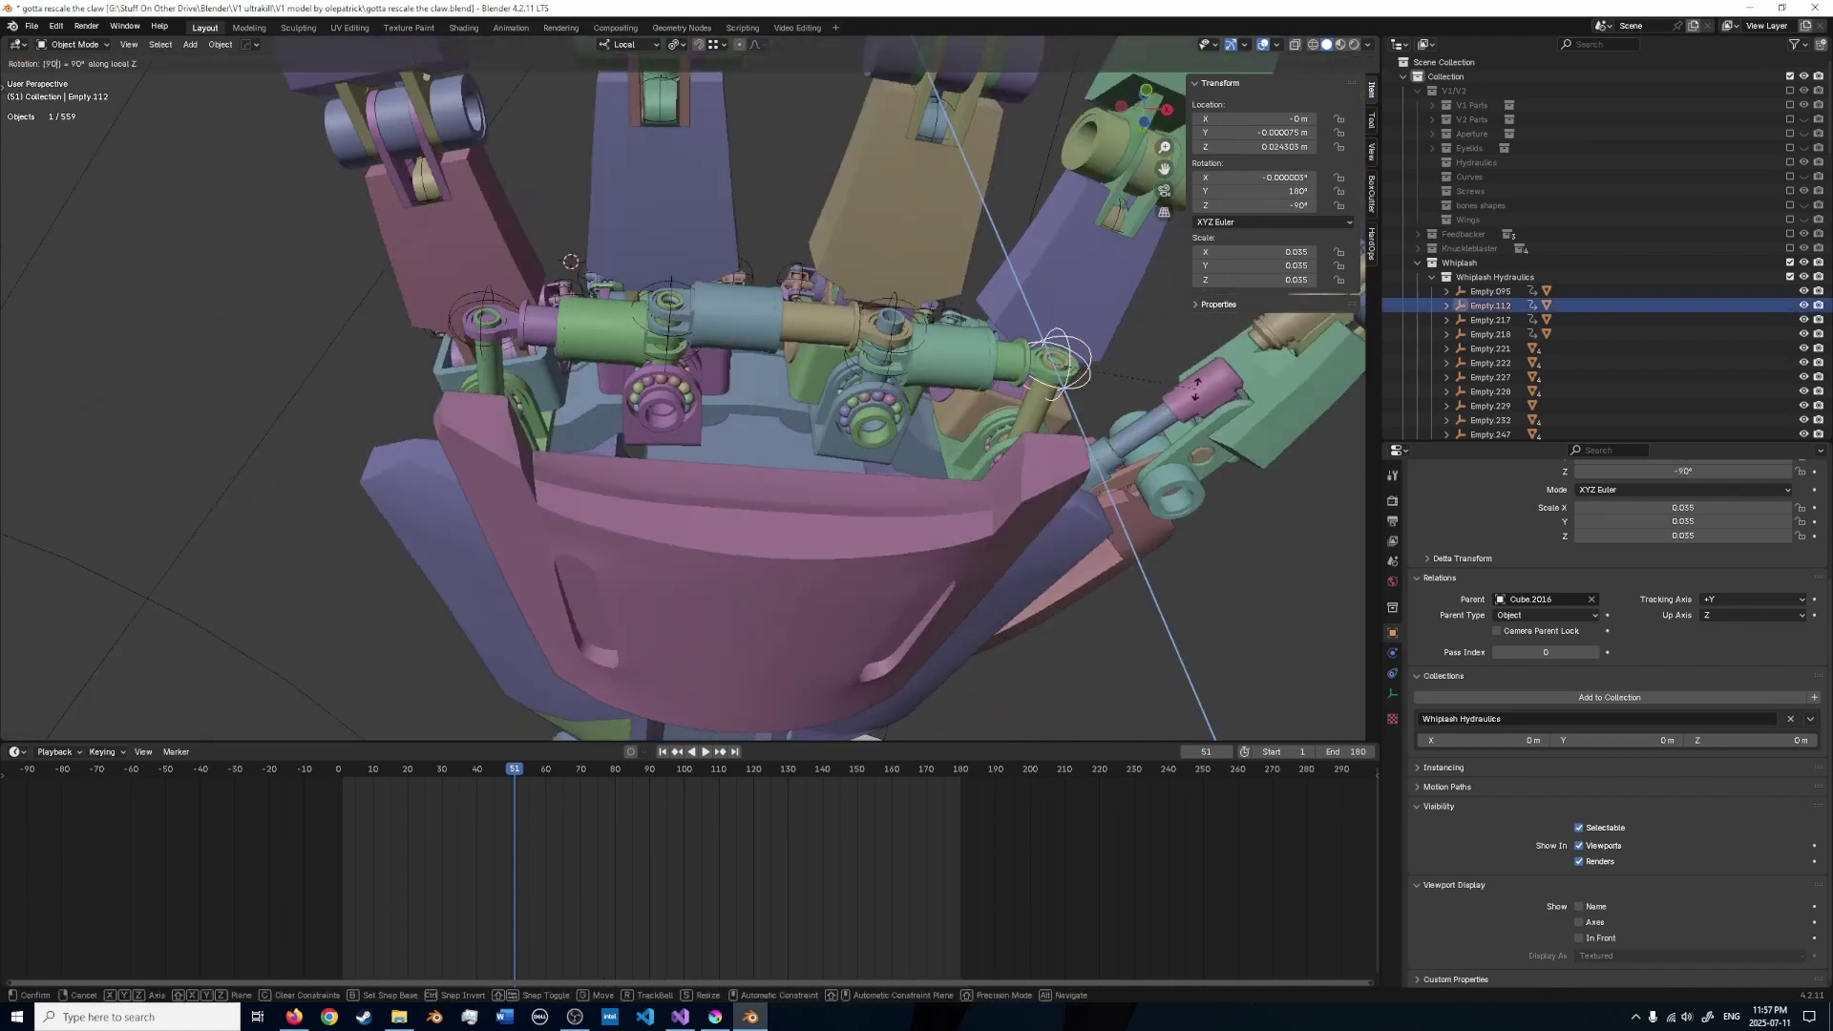
key("Return")
left_click(266, 310)
key("ctrl+s")
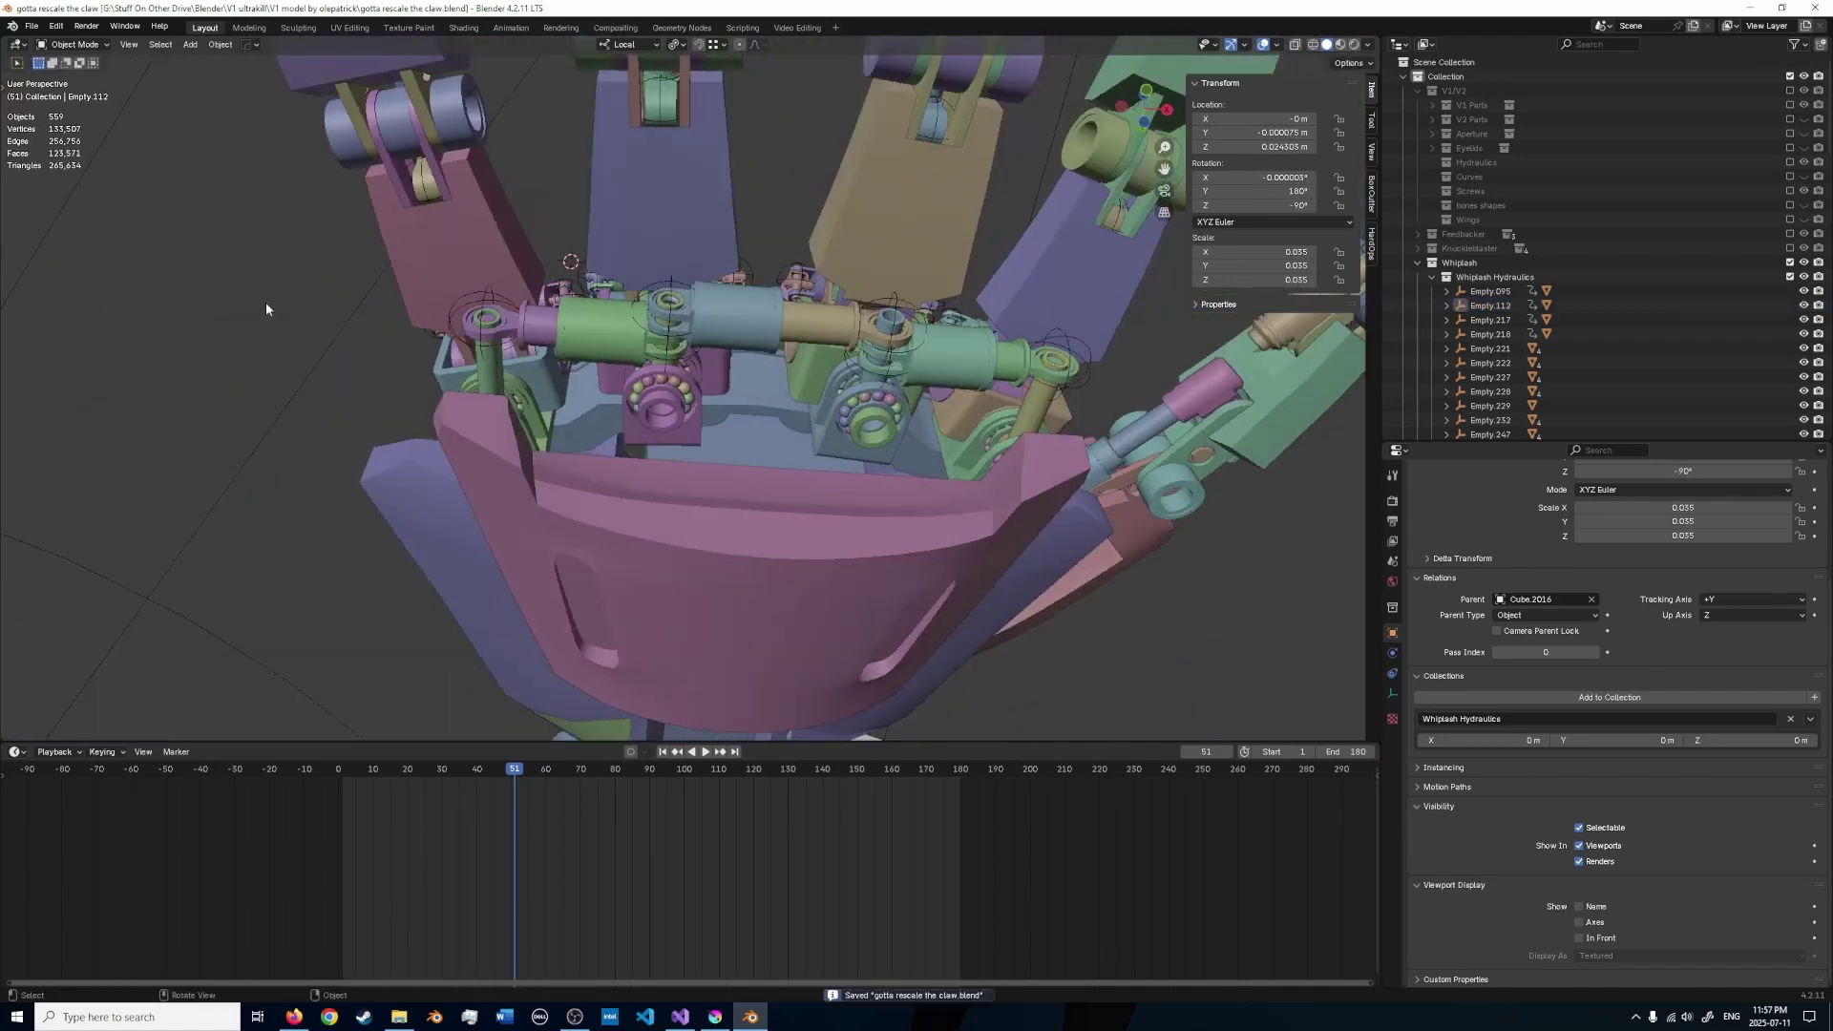